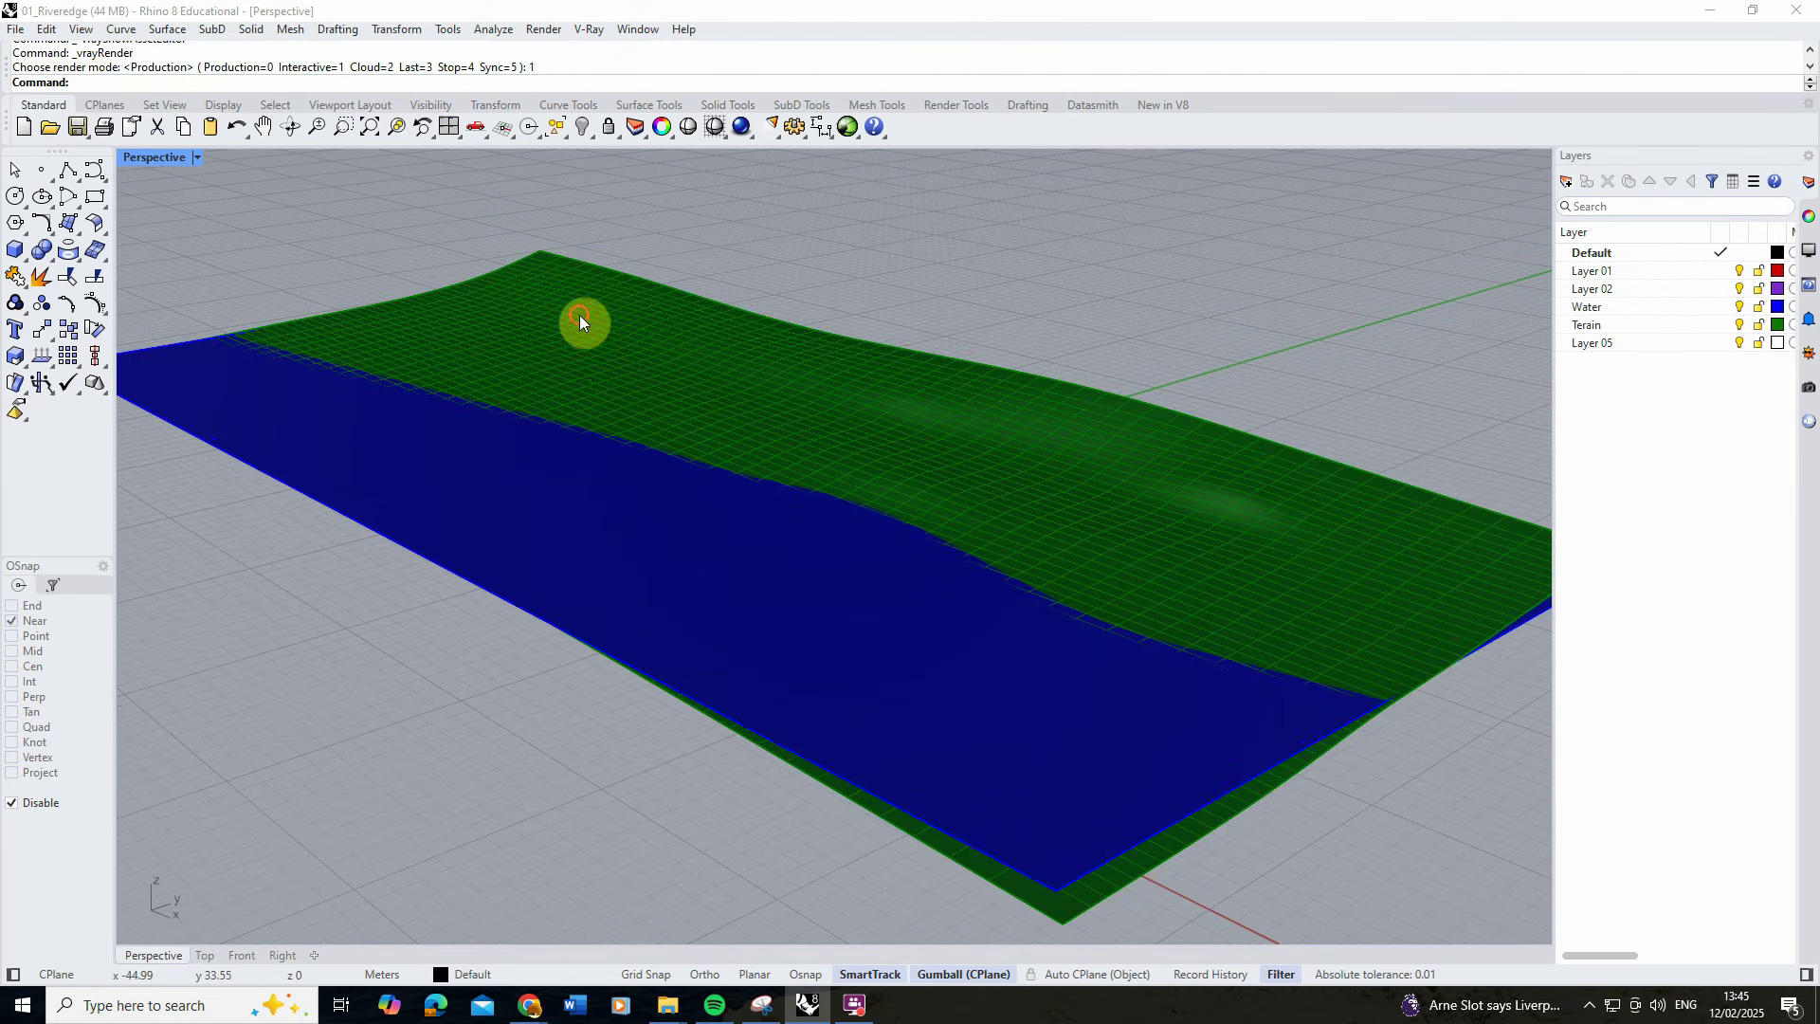
Examine the terrain surface and the water plane, including how they intersect along the river edge.
click(579, 320)
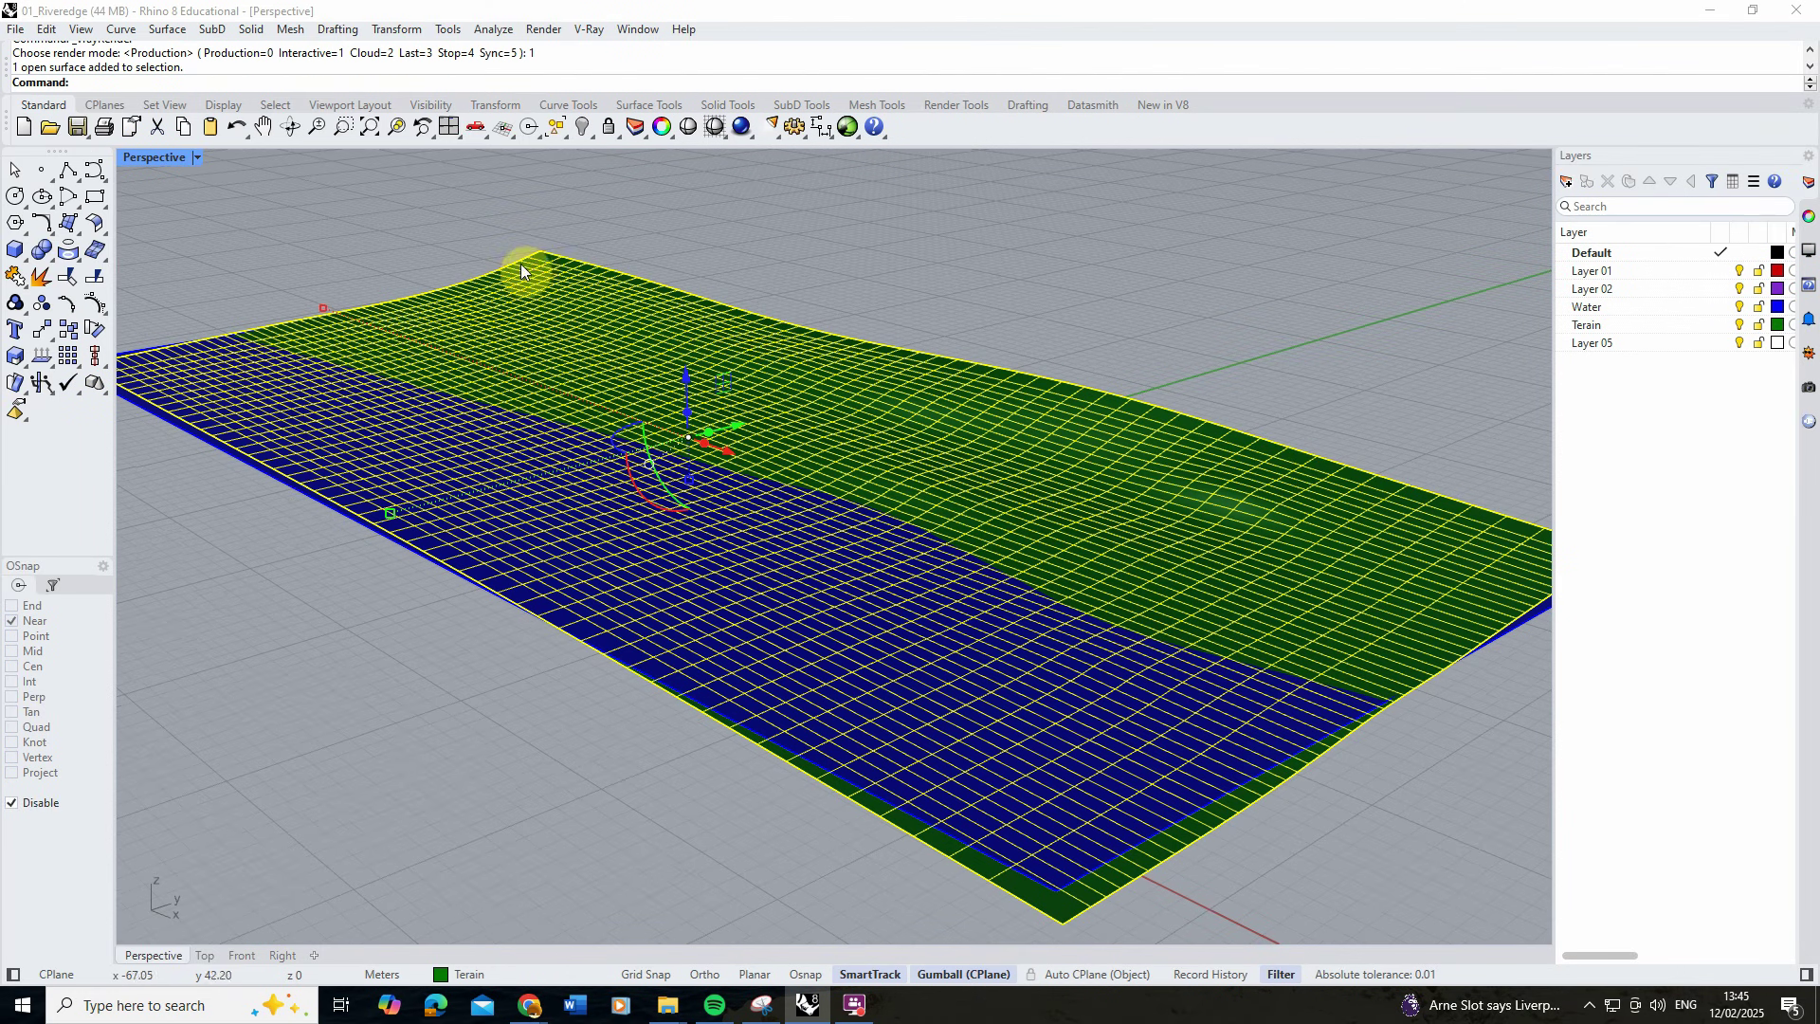
key(Escape)
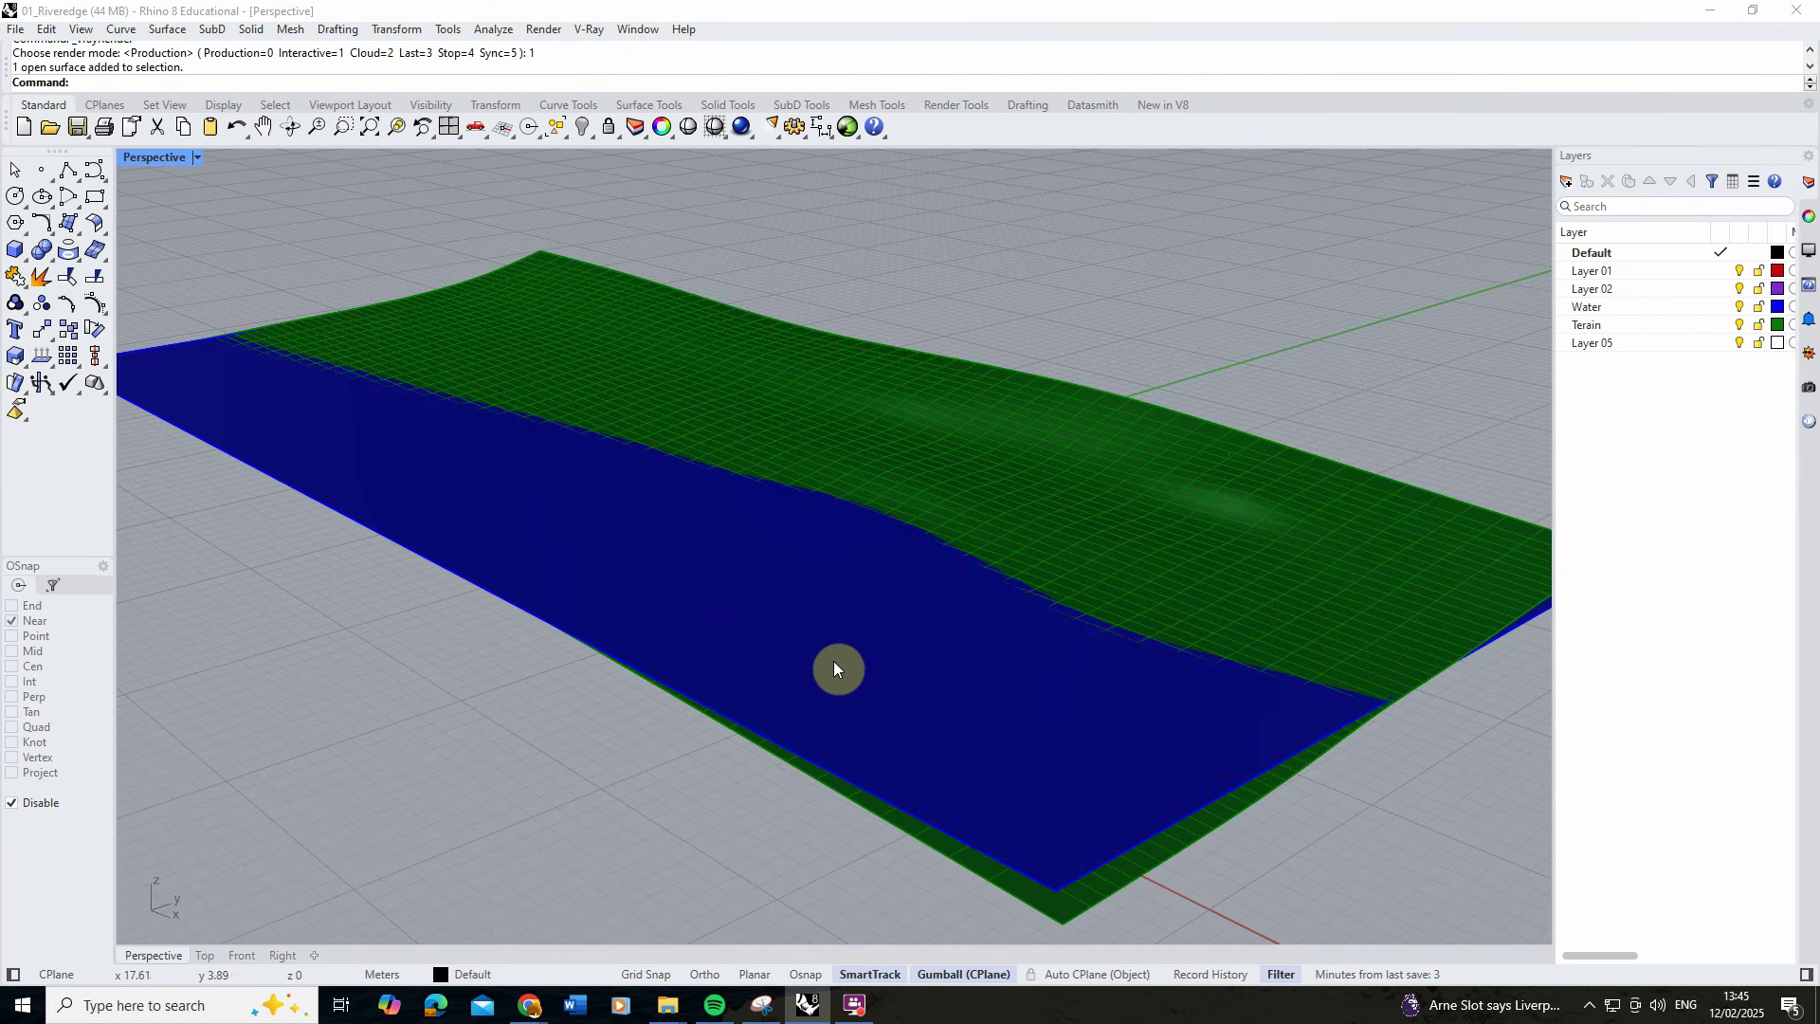
click(867, 665)
right_drag(867, 666, 787, 640)
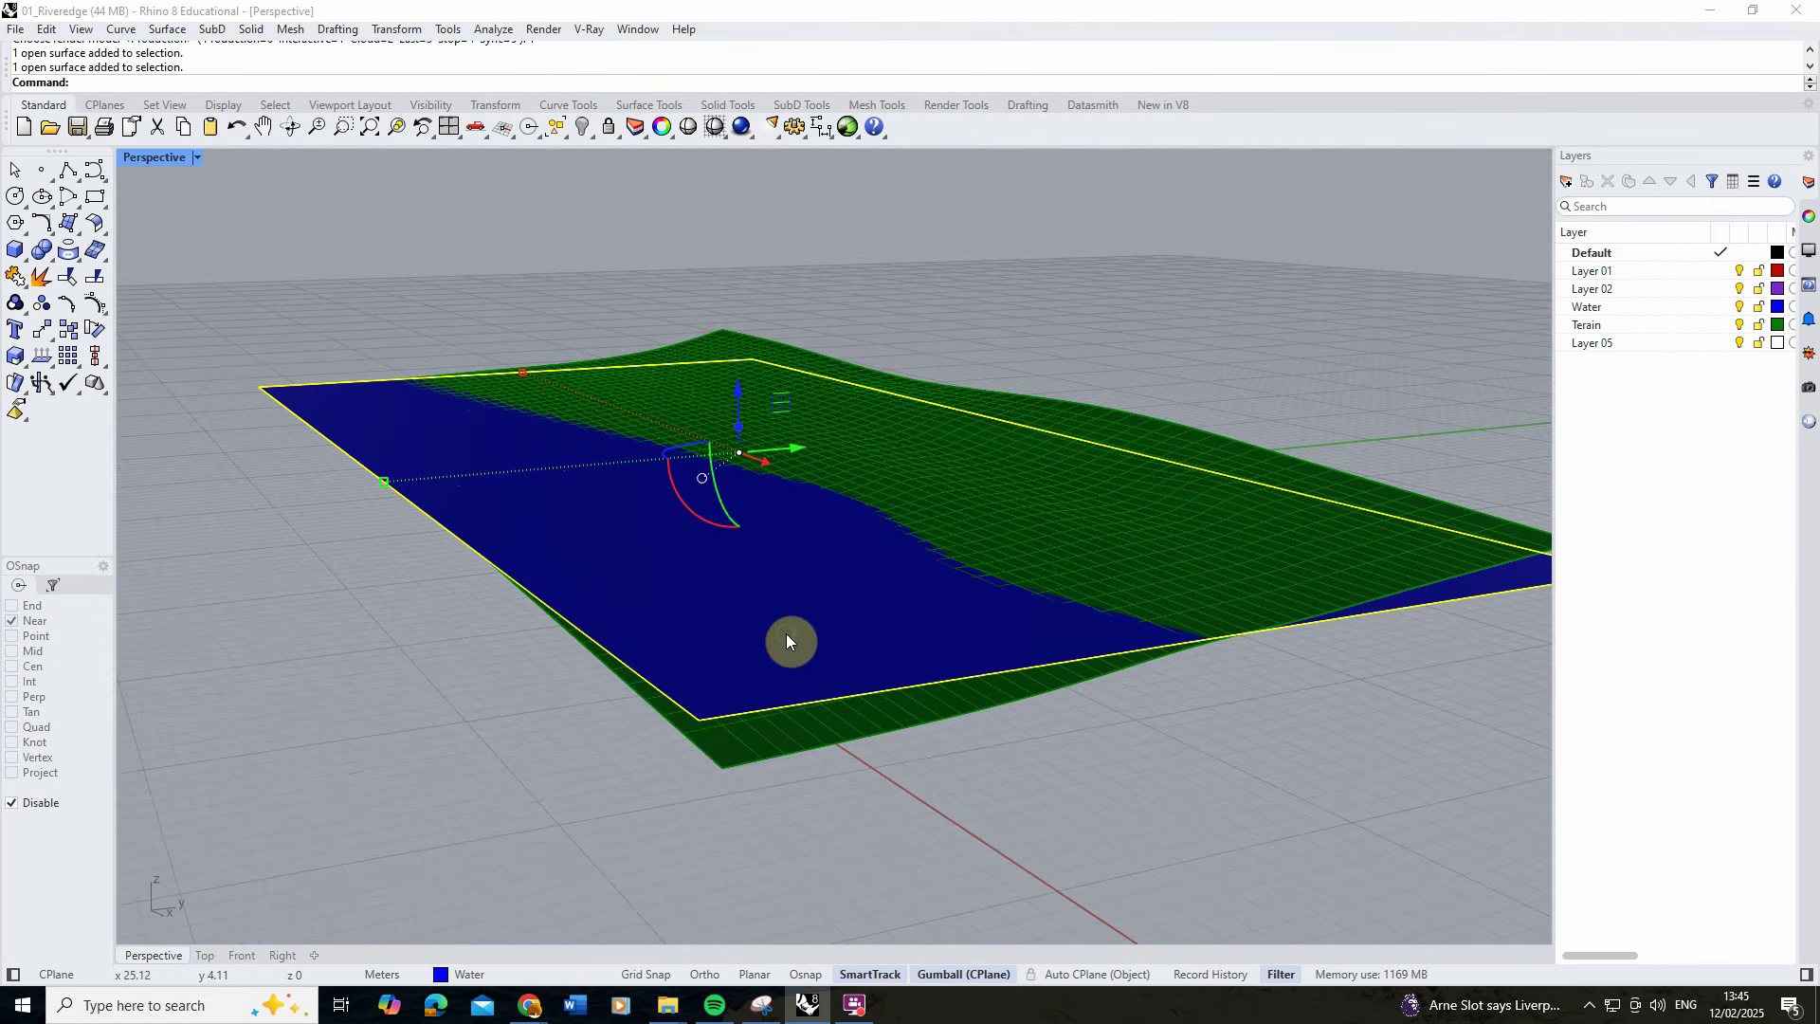
drag(745, 396, 745, 396)
key(Escape)
right_drag(800, 405, 825, 373)
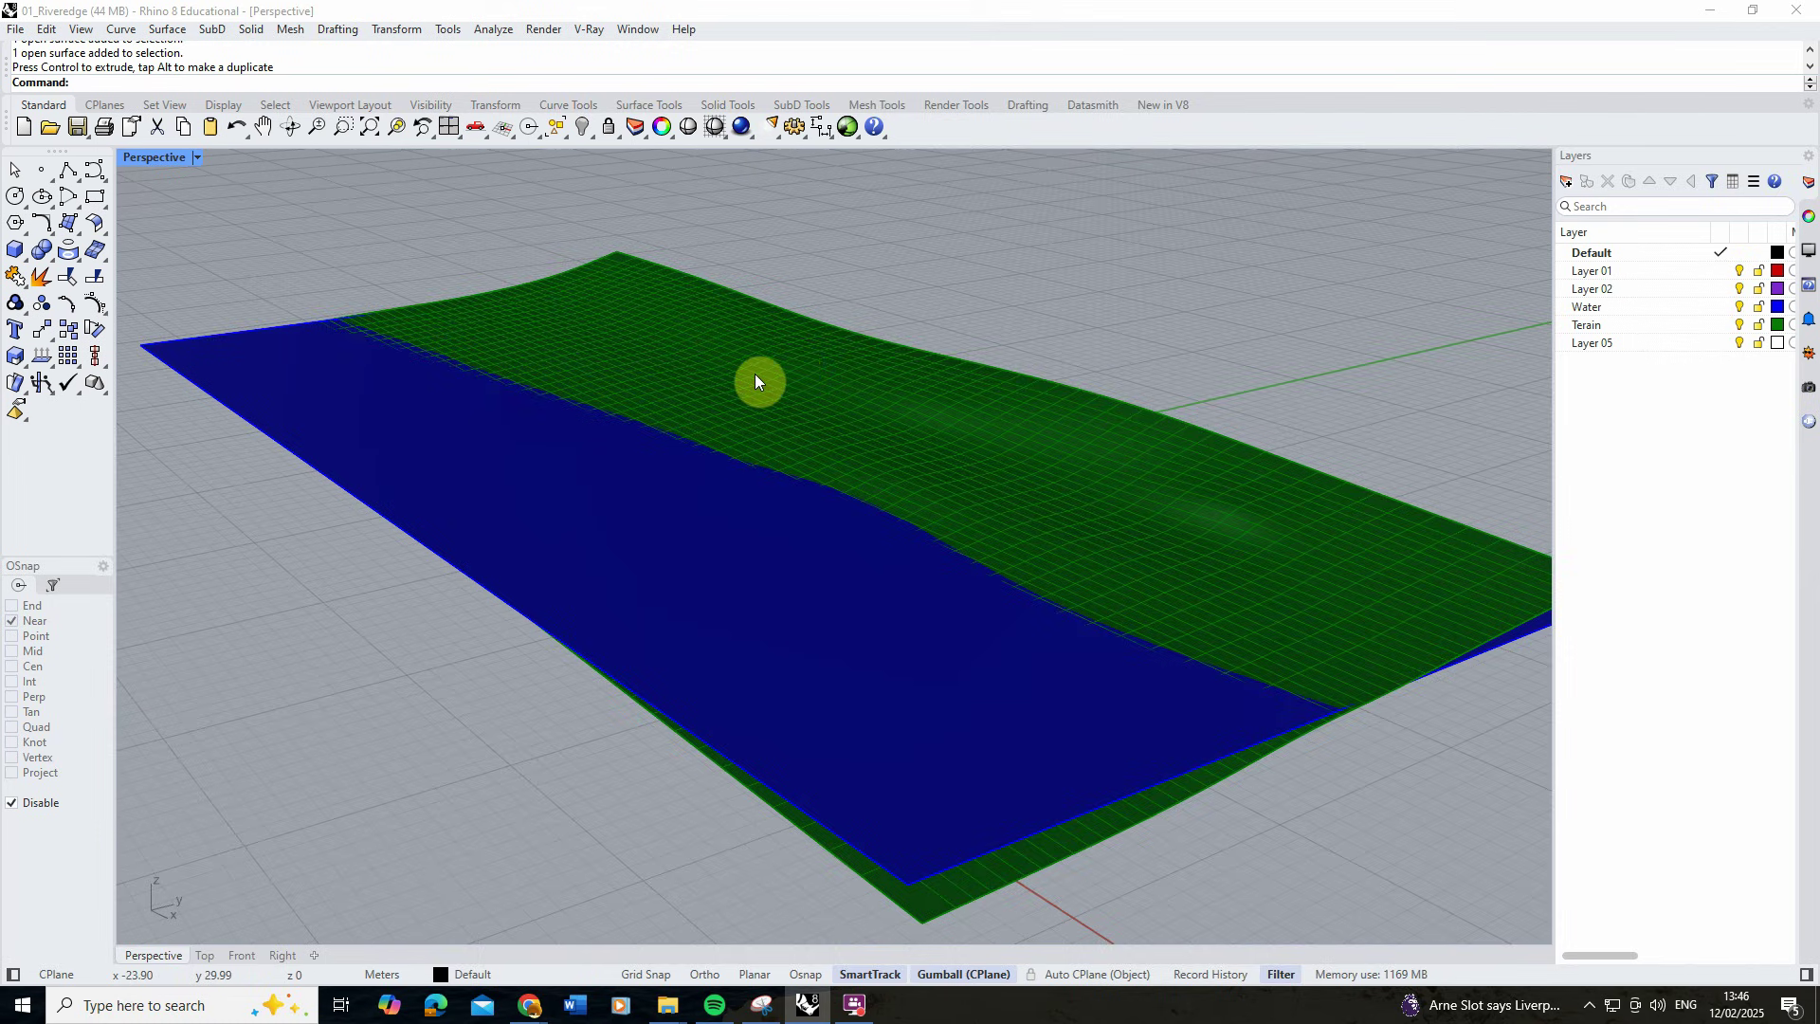
Open the V-Ray Asset Editor and expand its settings pane for the Rhino Document Sun.
click(588, 30)
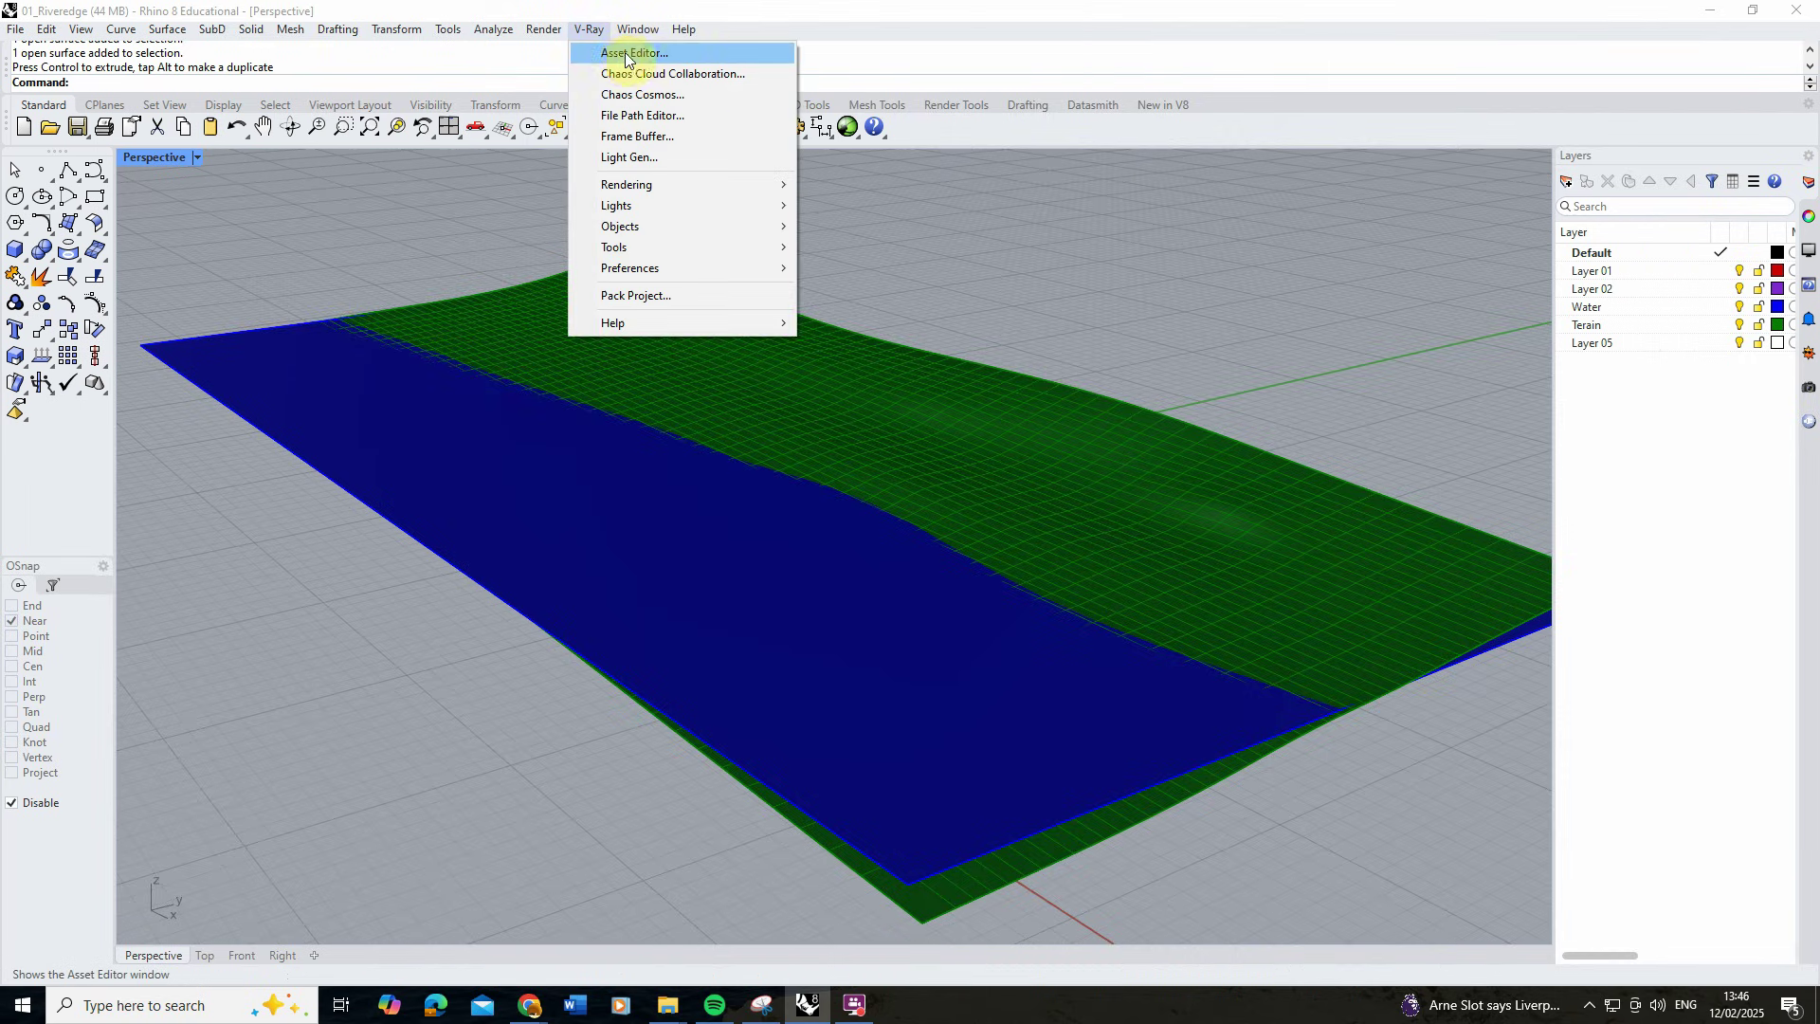
click(622, 53)
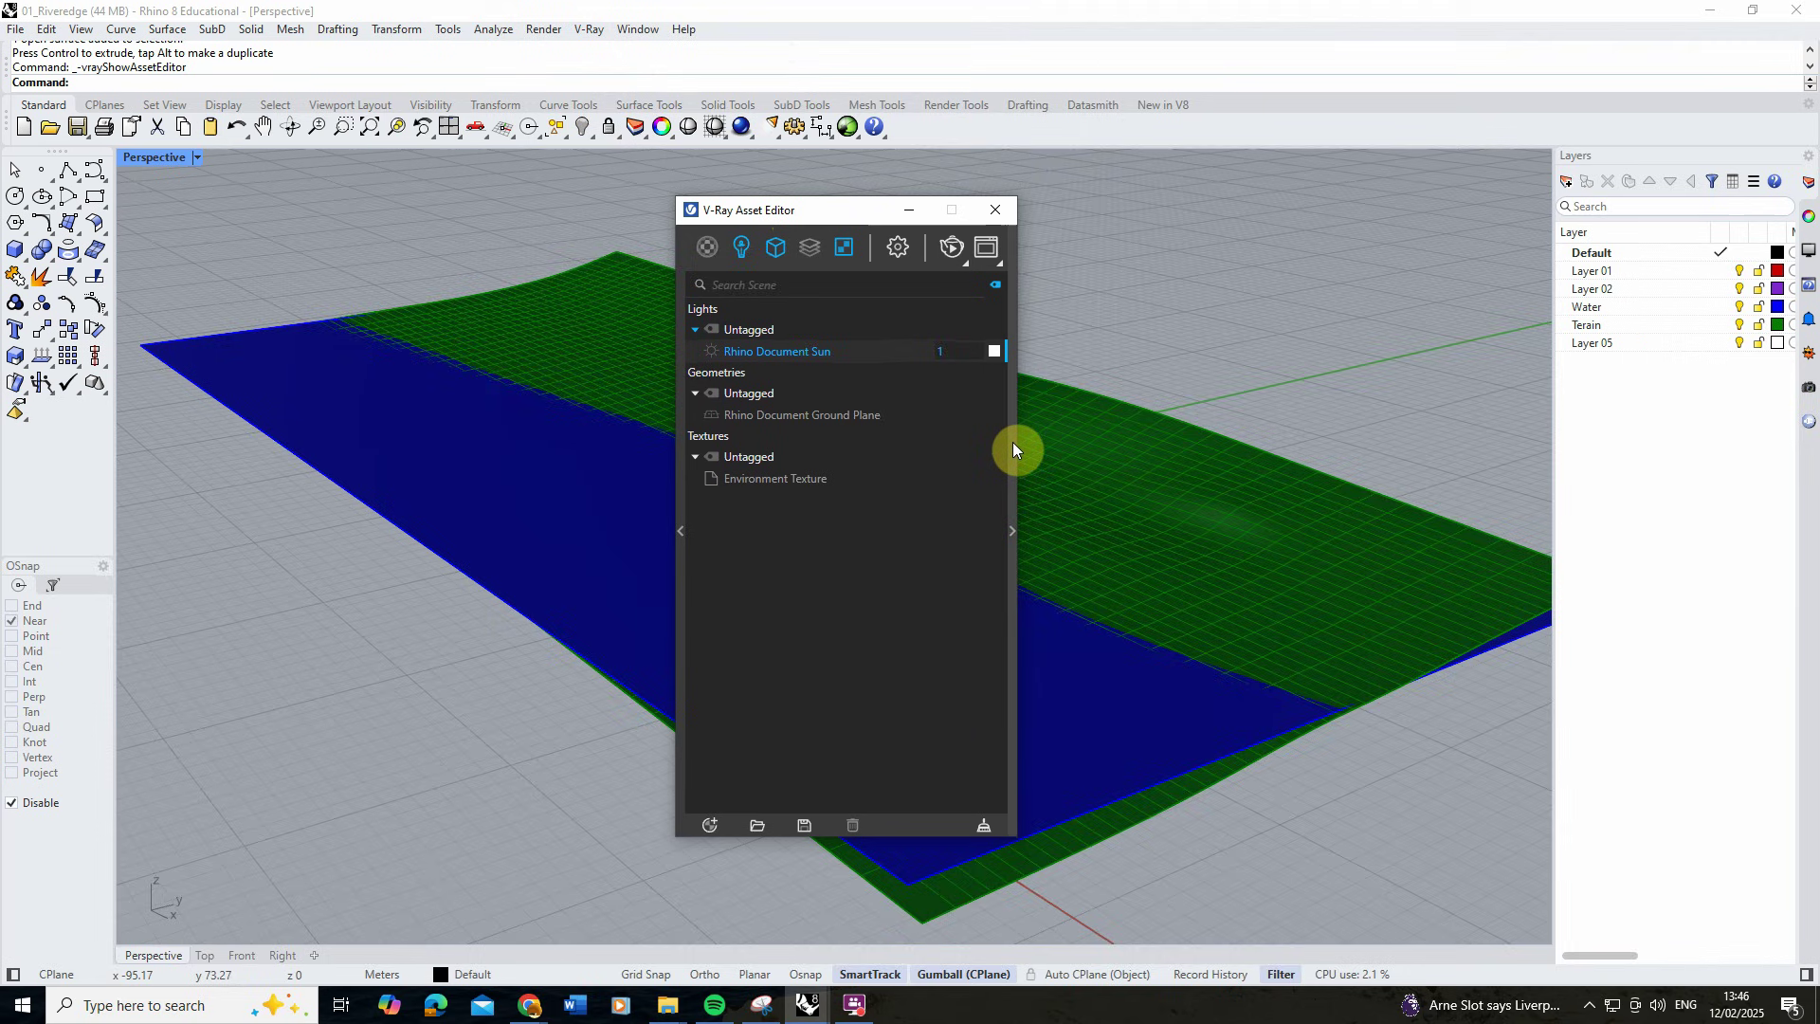
click(1012, 441)
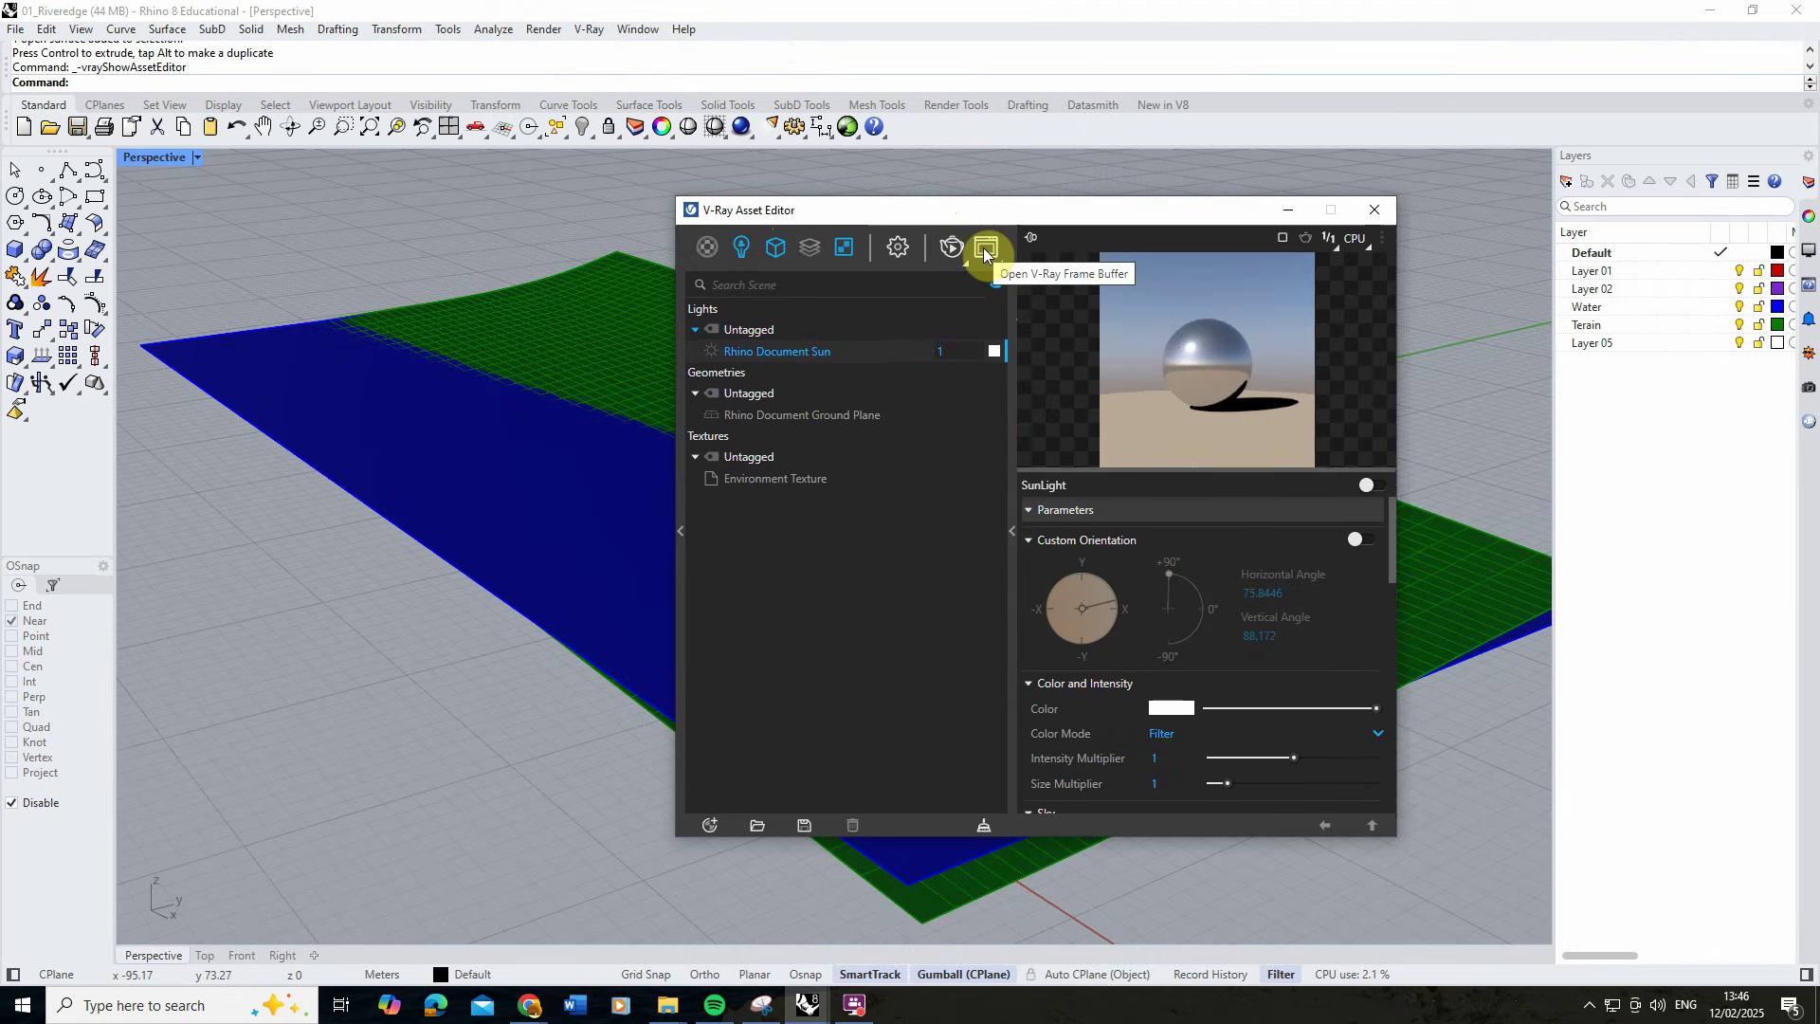
Open the V-Ray Frame Buffer and start an interactive render of the perspective view.
click(986, 251)
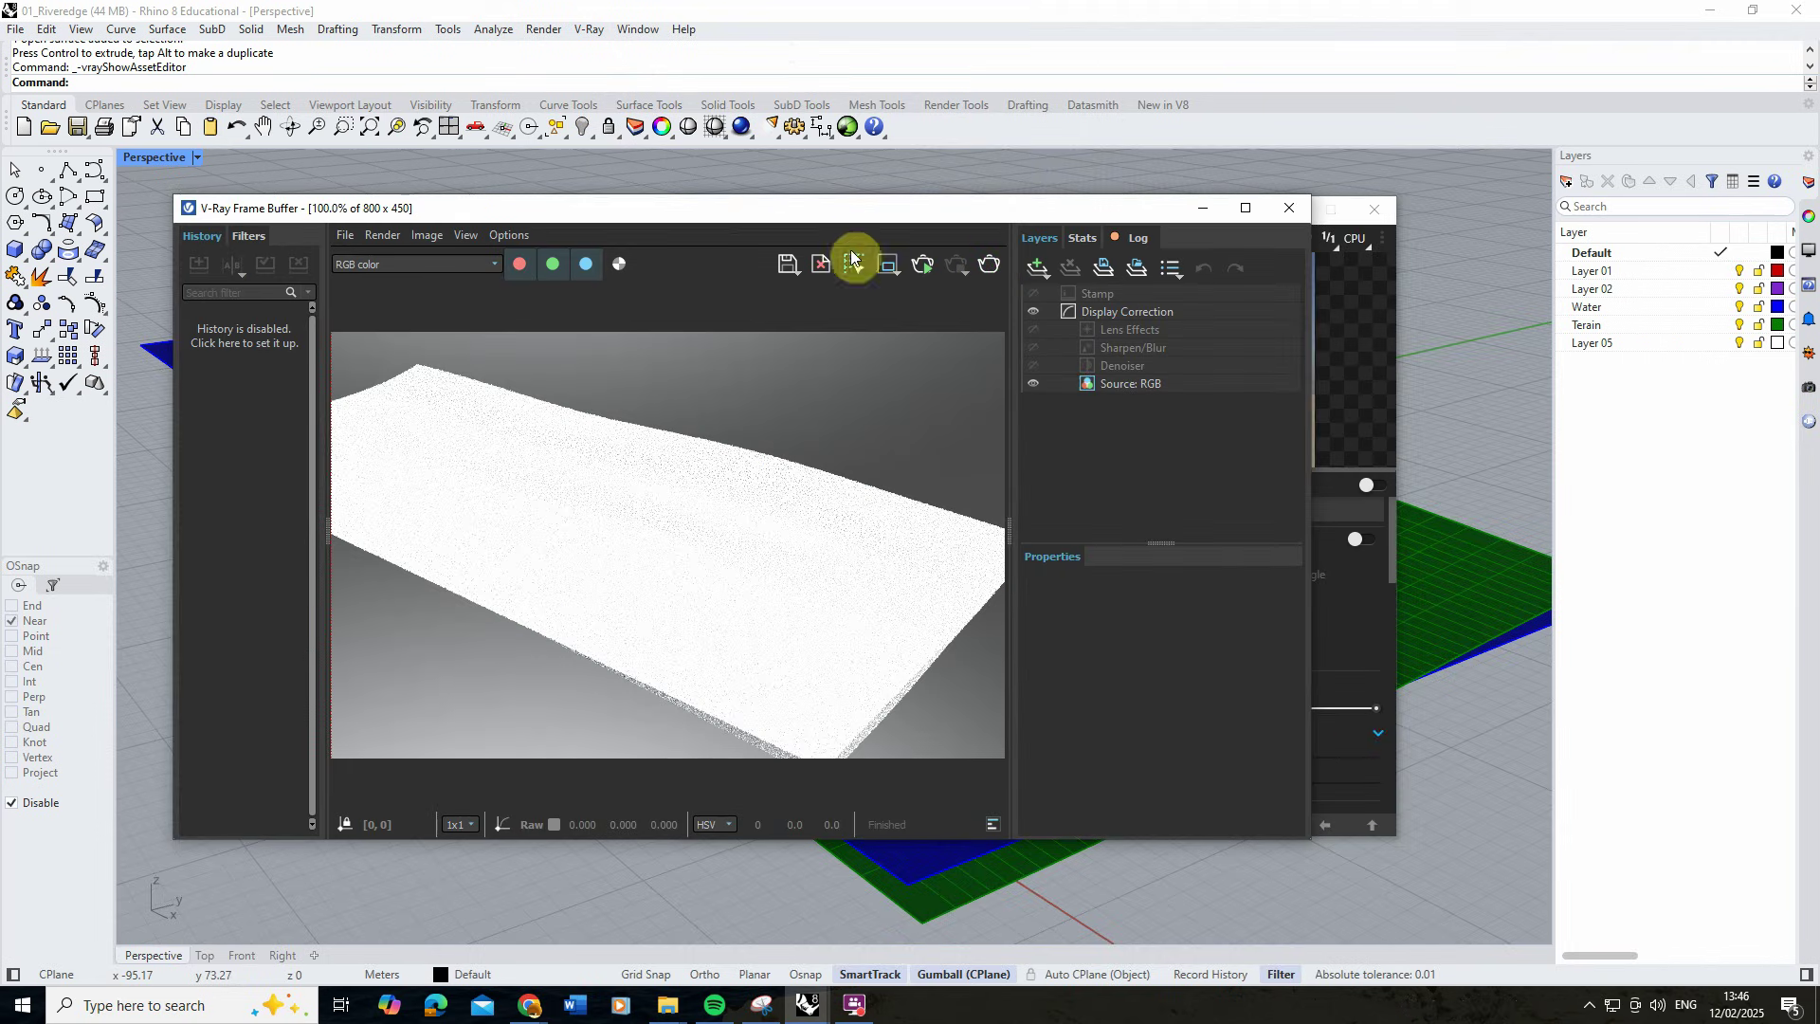
click(923, 263)
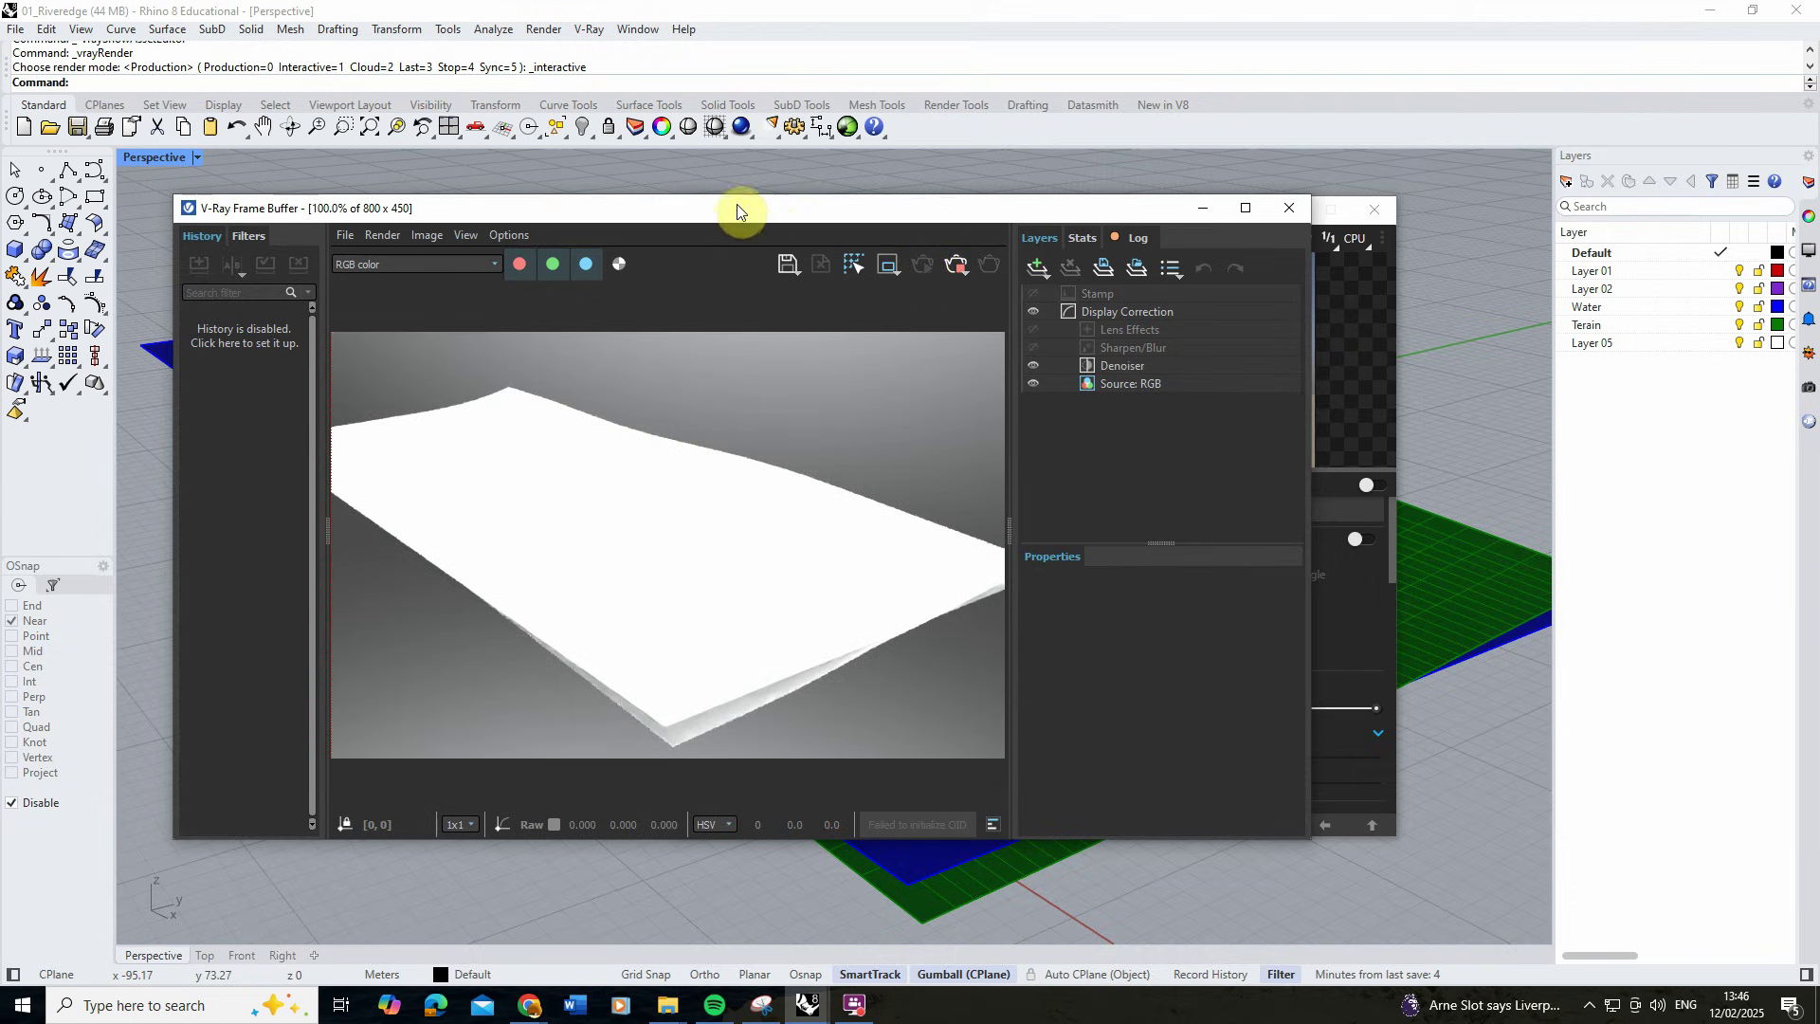
drag(743, 212, 915, 168)
mouse_move(242, 398)
right_down()
mouse_move(244, 418)
mouse_move(224, 418)
mouse_move(244, 403)
mouse_move(195, 378)
mouse_move(215, 369)
mouse_move(239, 394)
right_up()
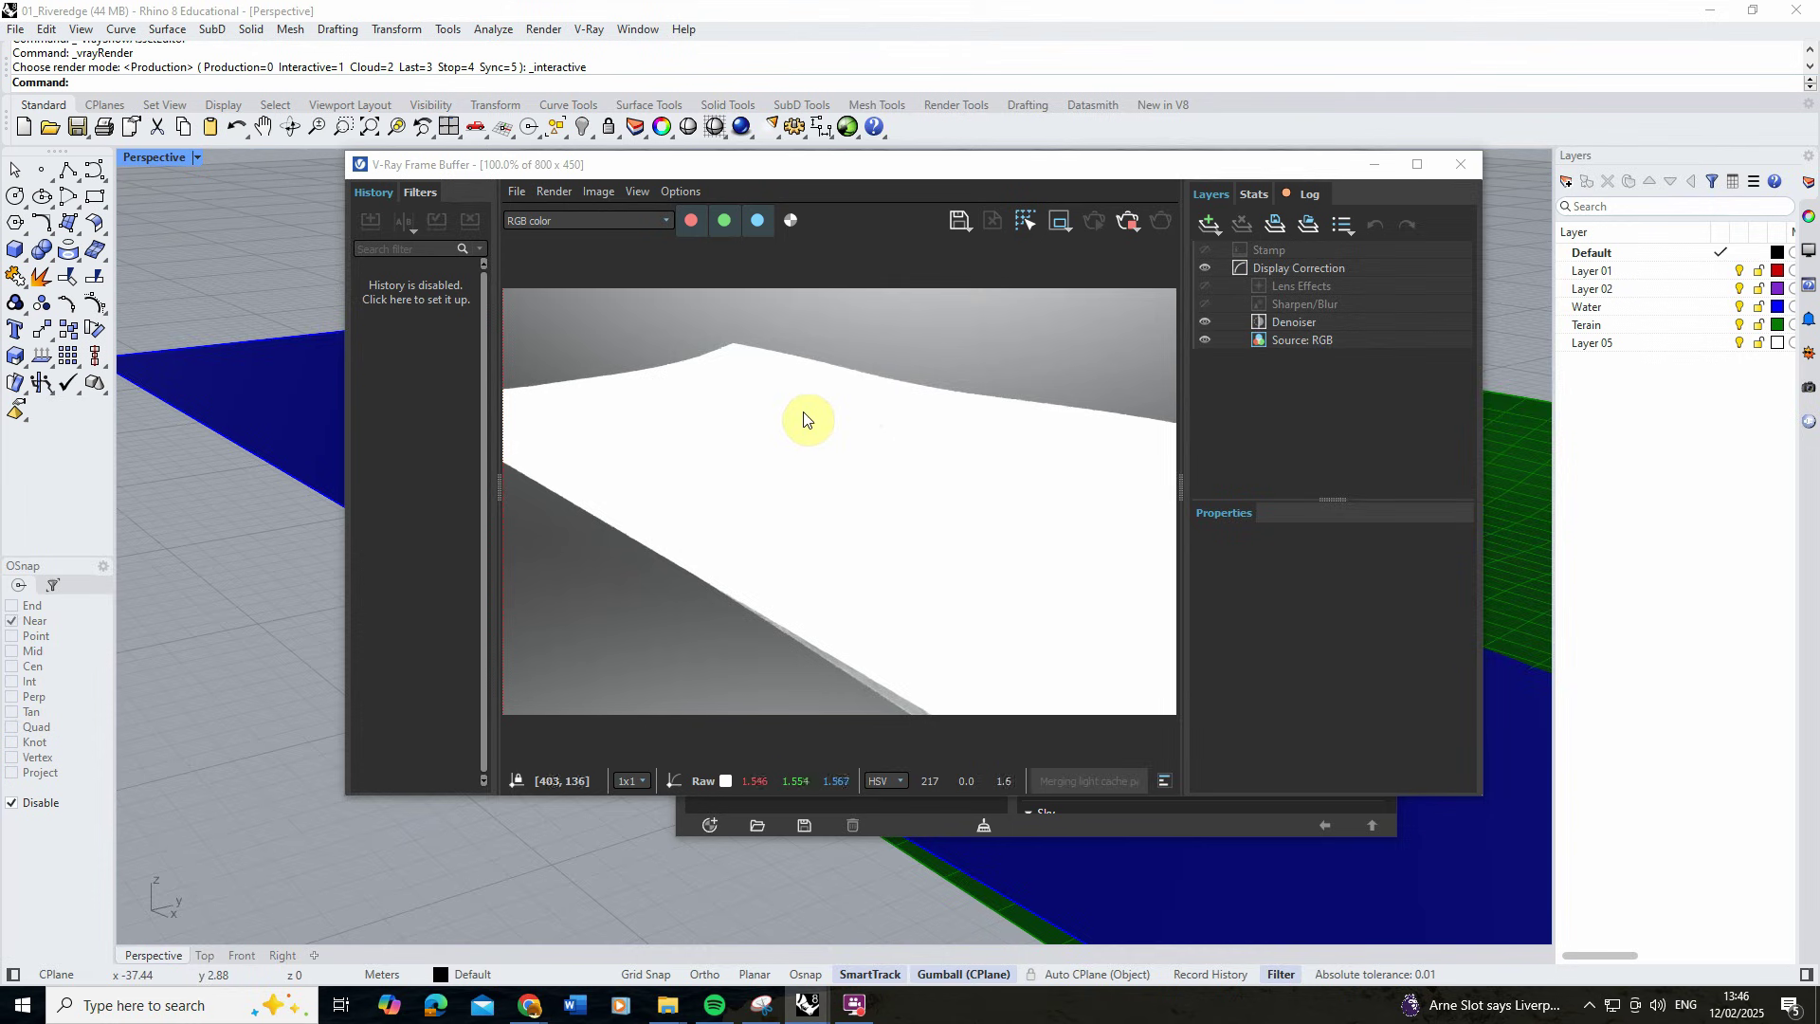
drag(939, 170, 798, 153)
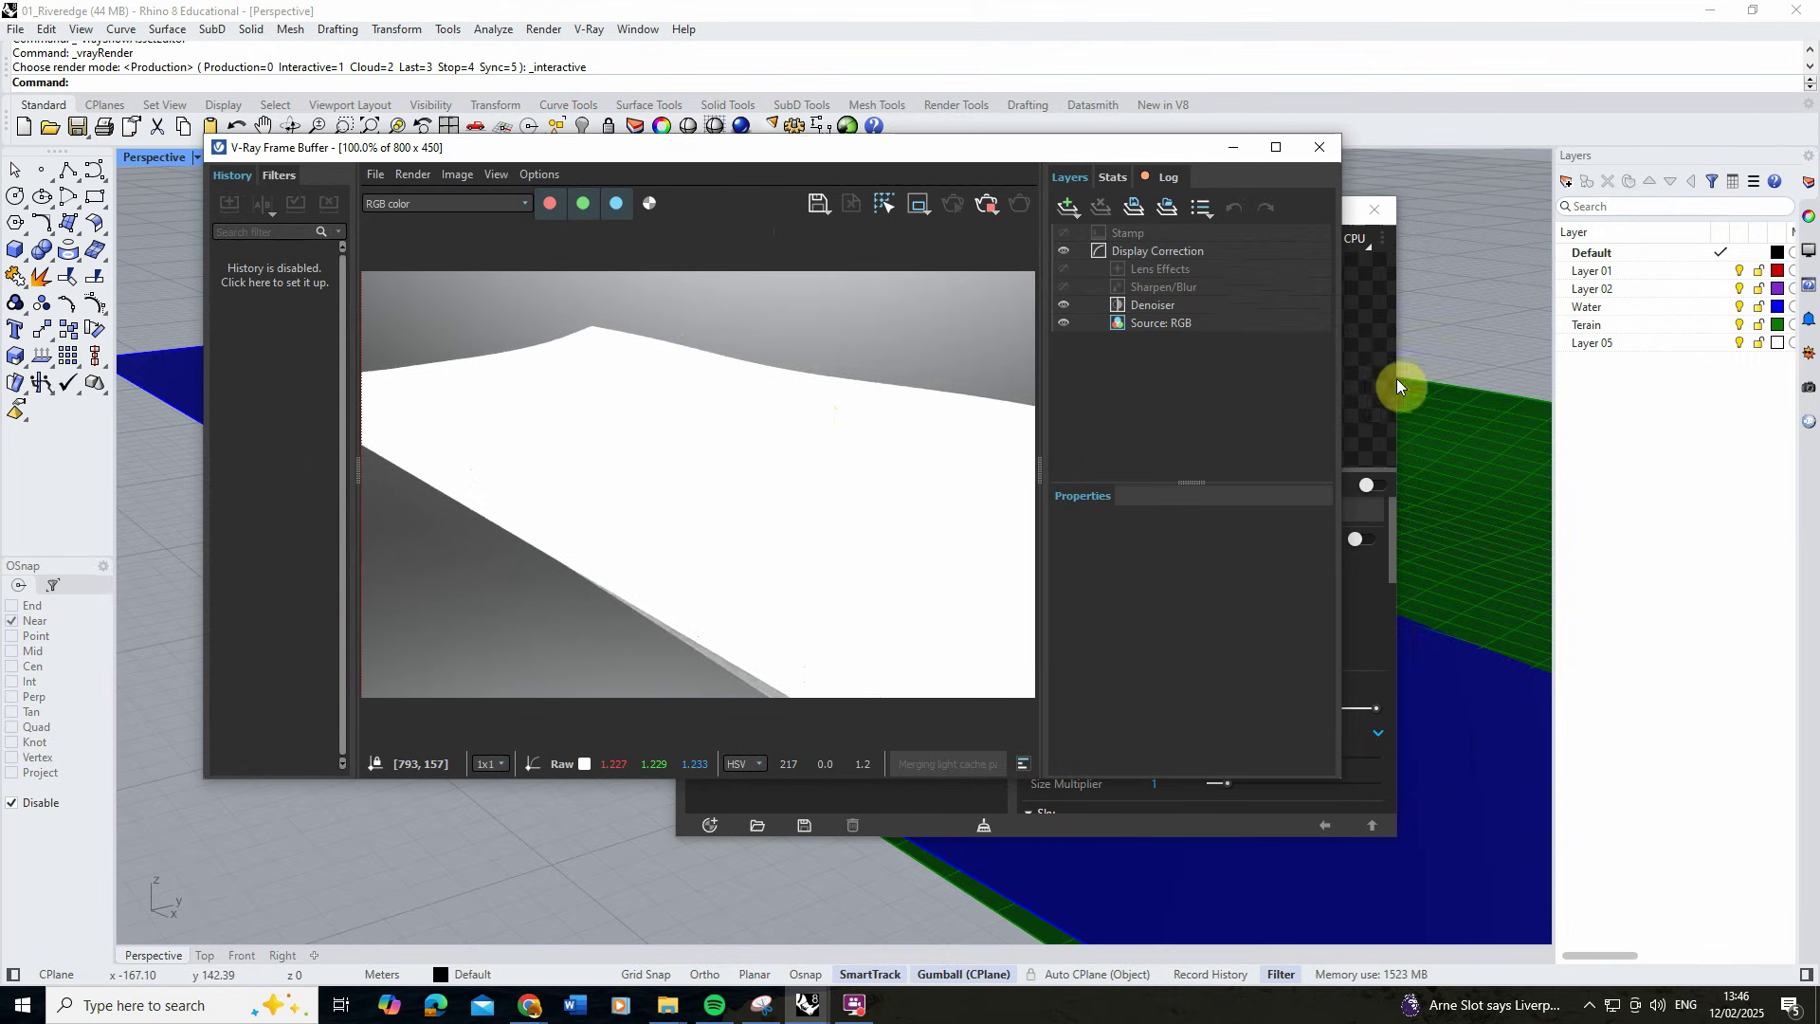
Create a Sky texture in the V-Ray Asset Editor and copy it.
click(1373, 318)
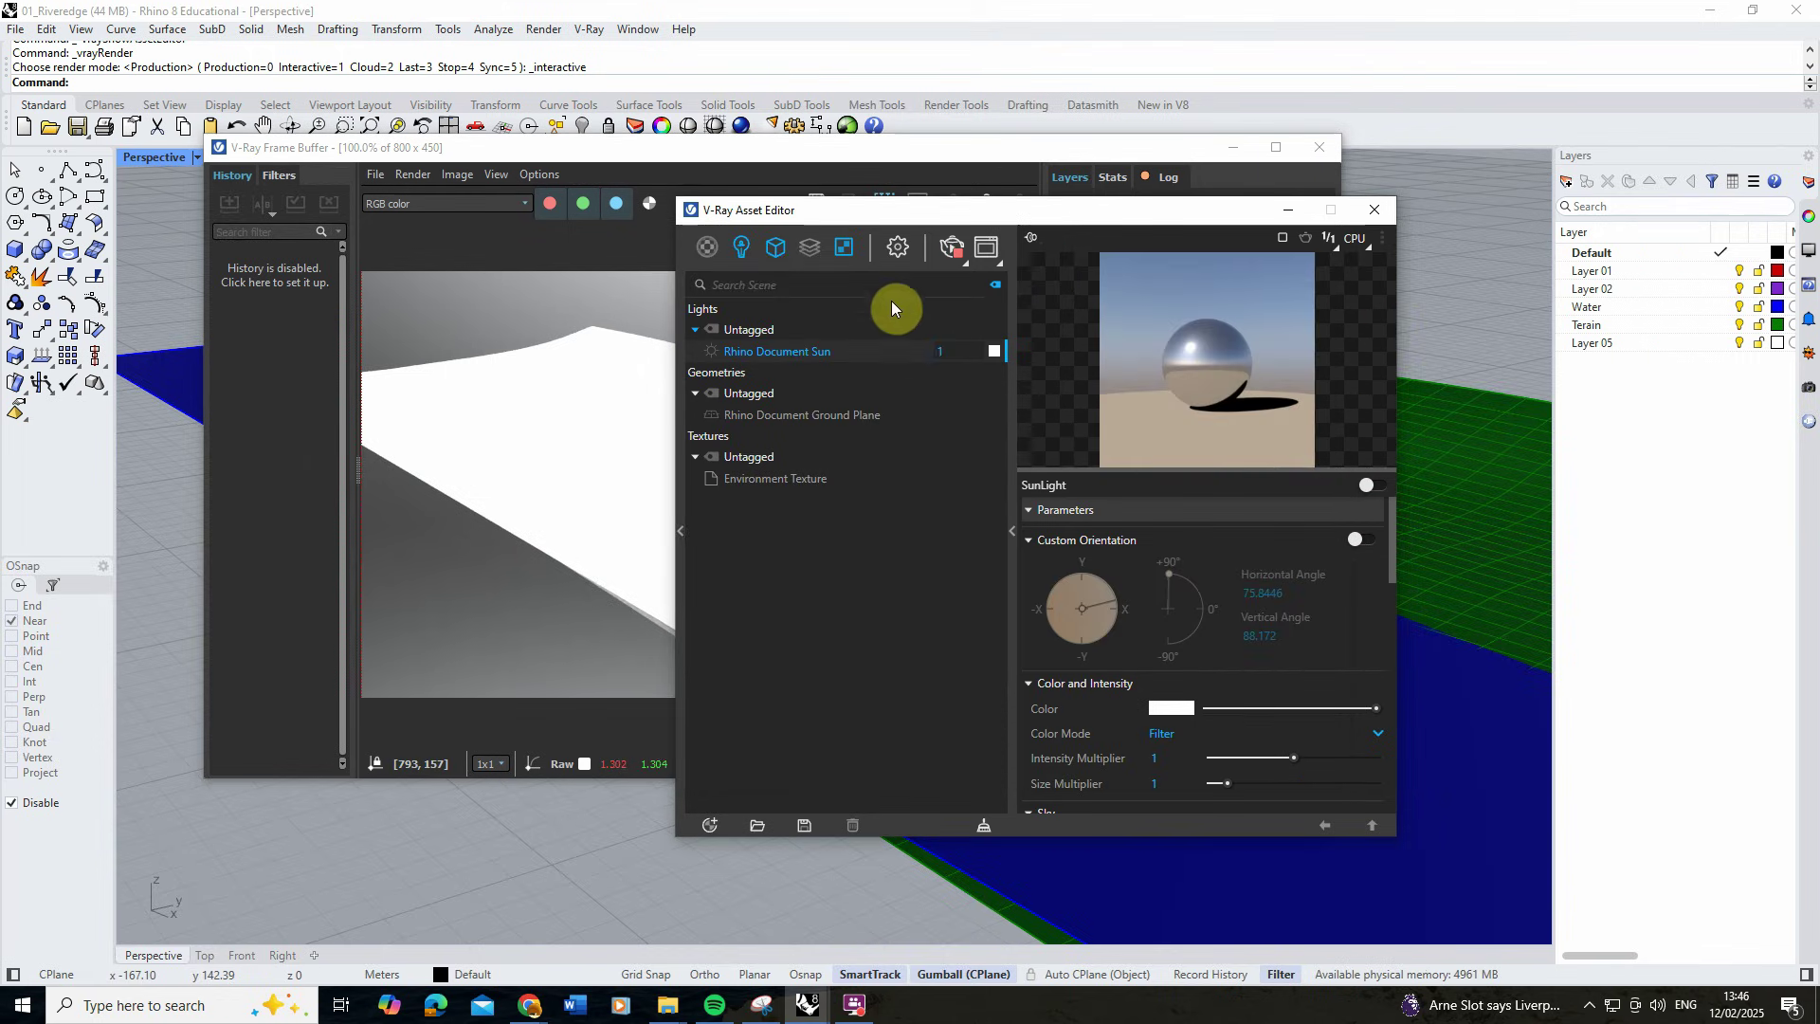
click(845, 249)
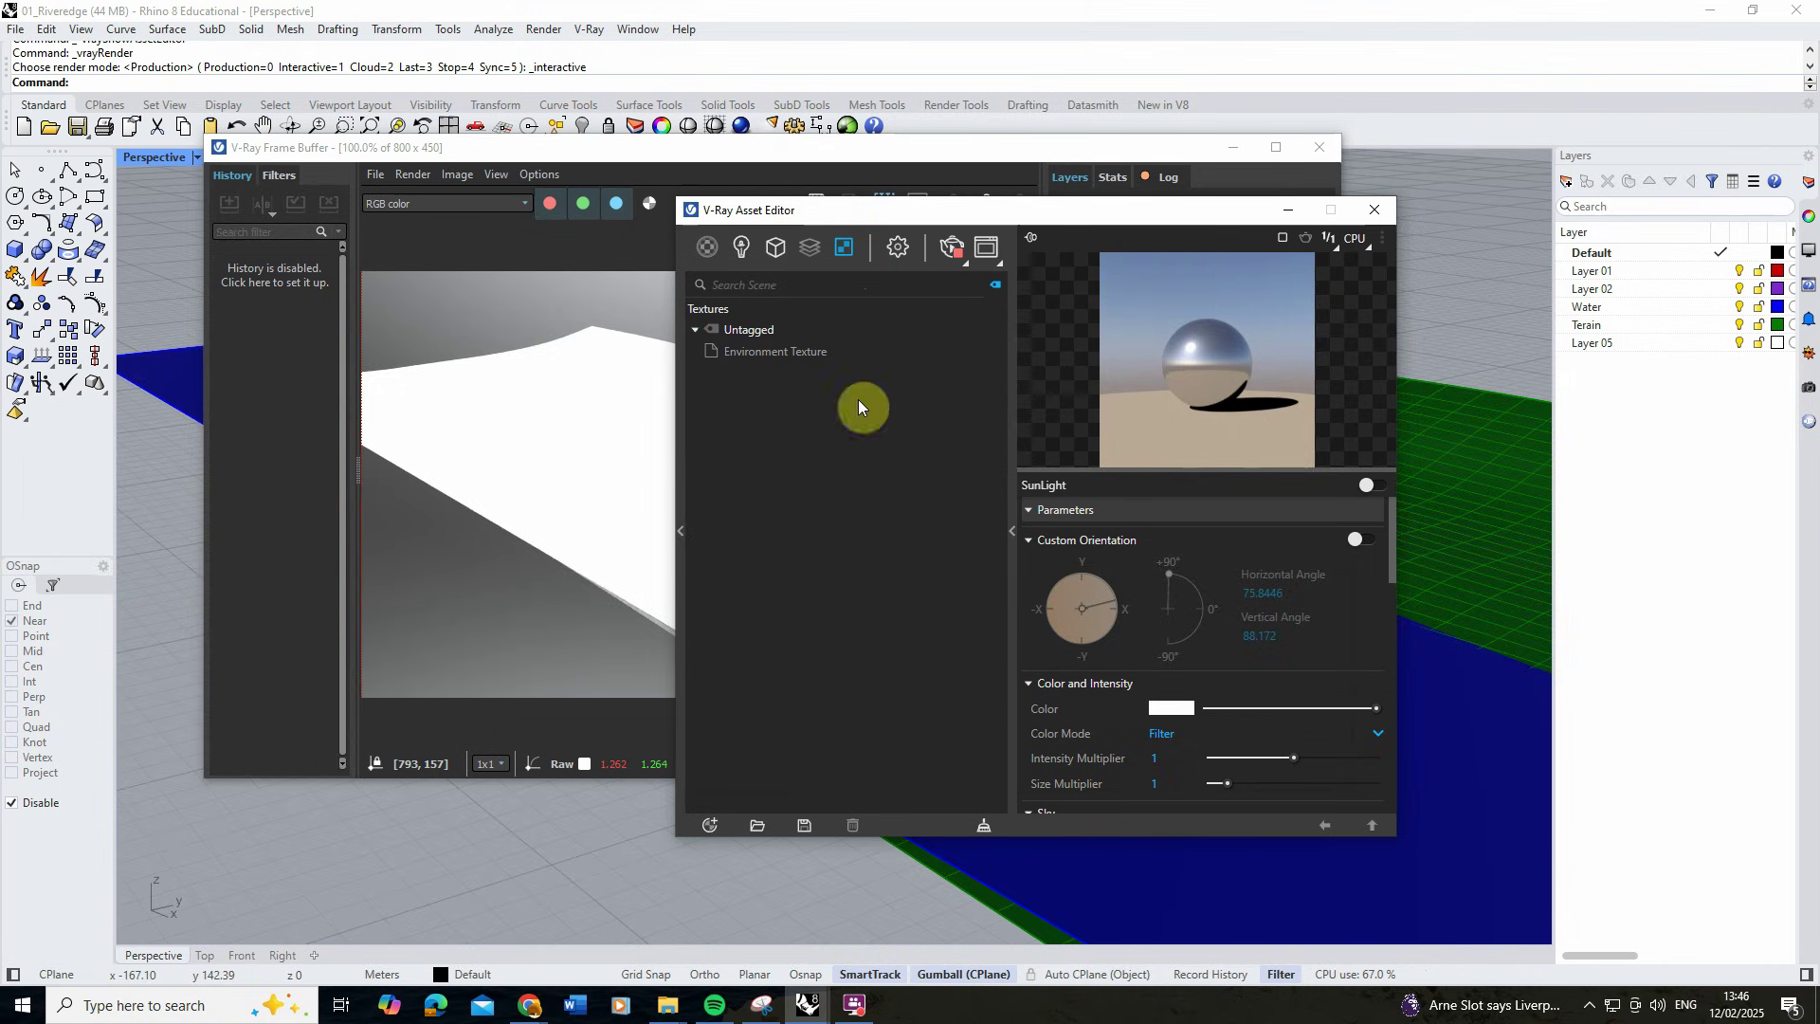
click(711, 827)
mouse_move(777, 778)
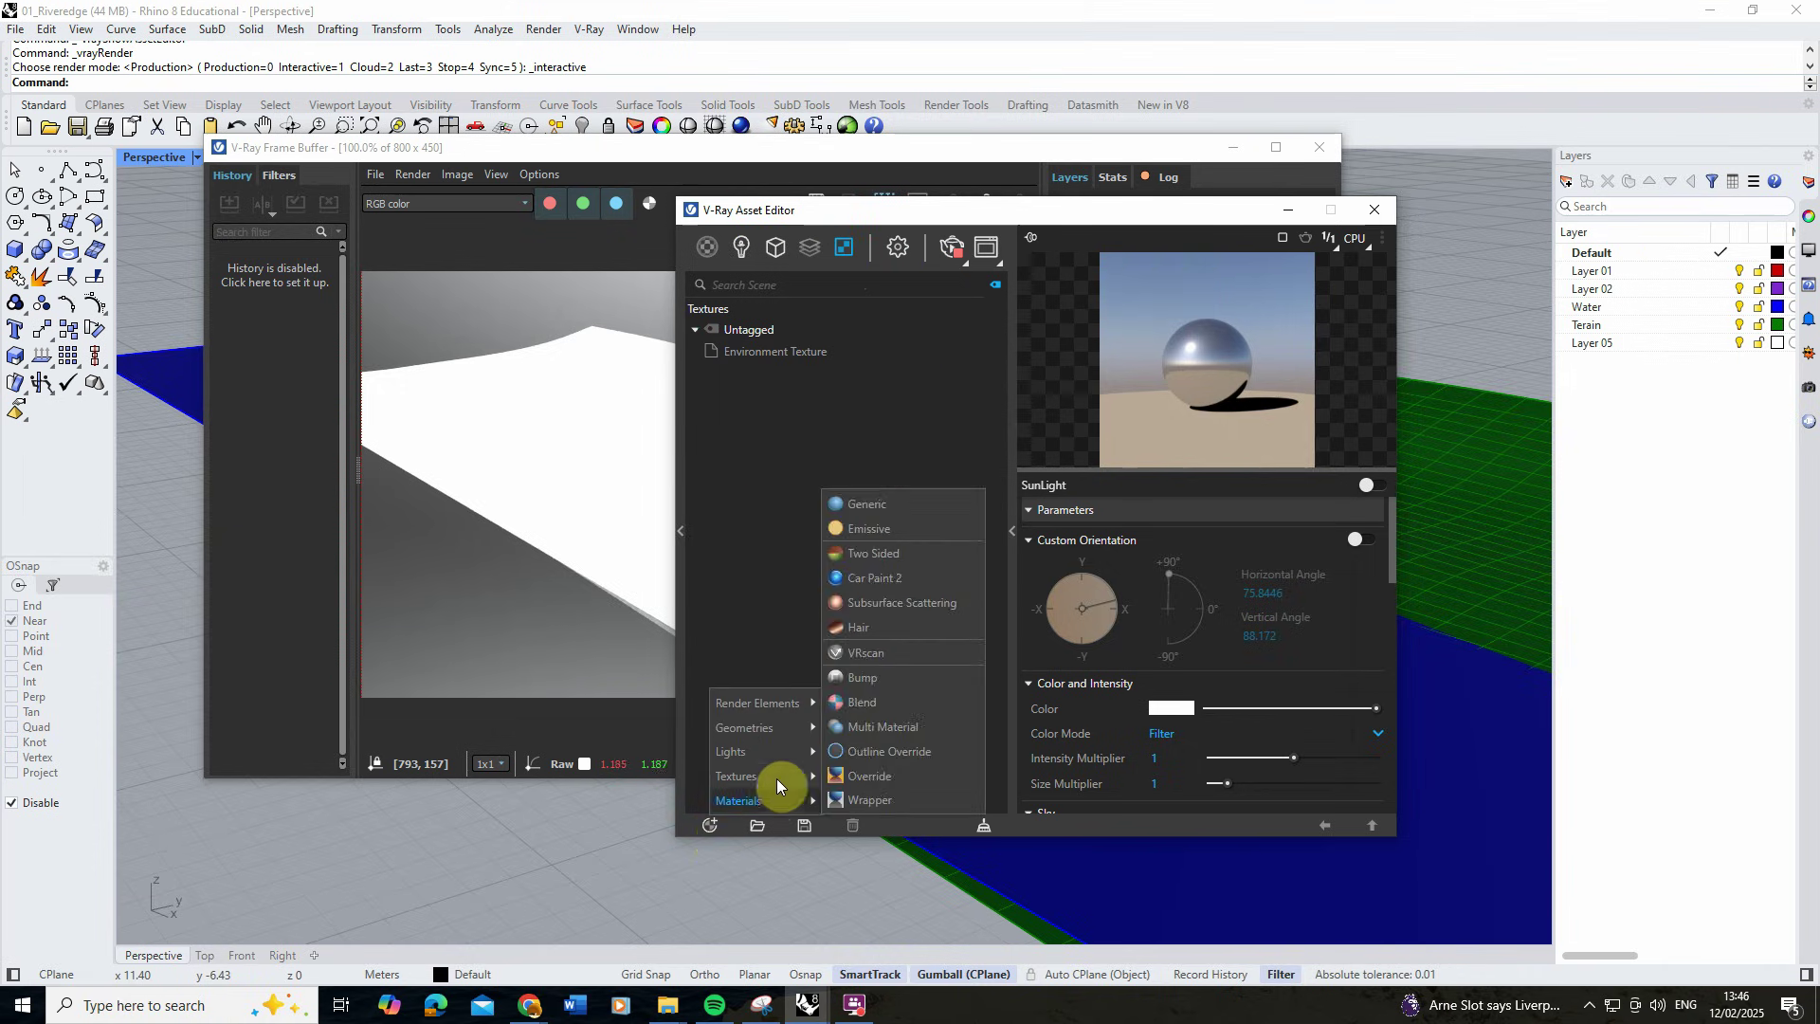
click(889, 355)
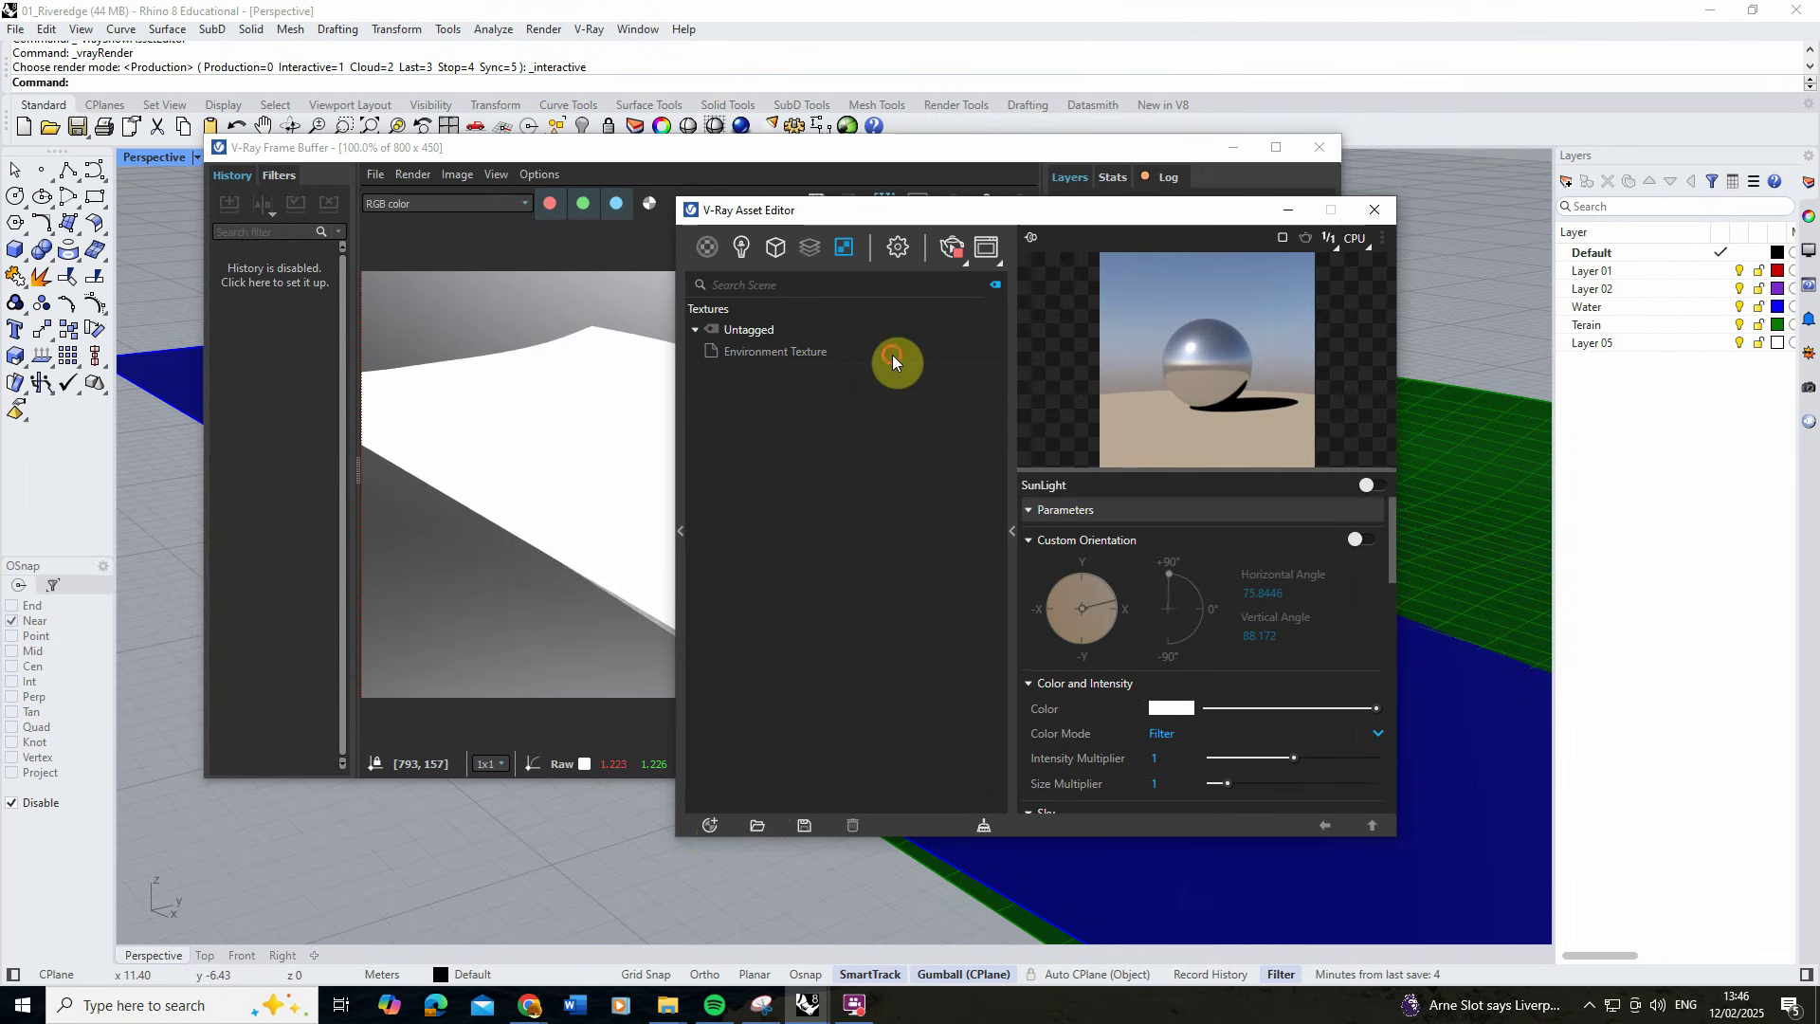
right_click(788, 373)
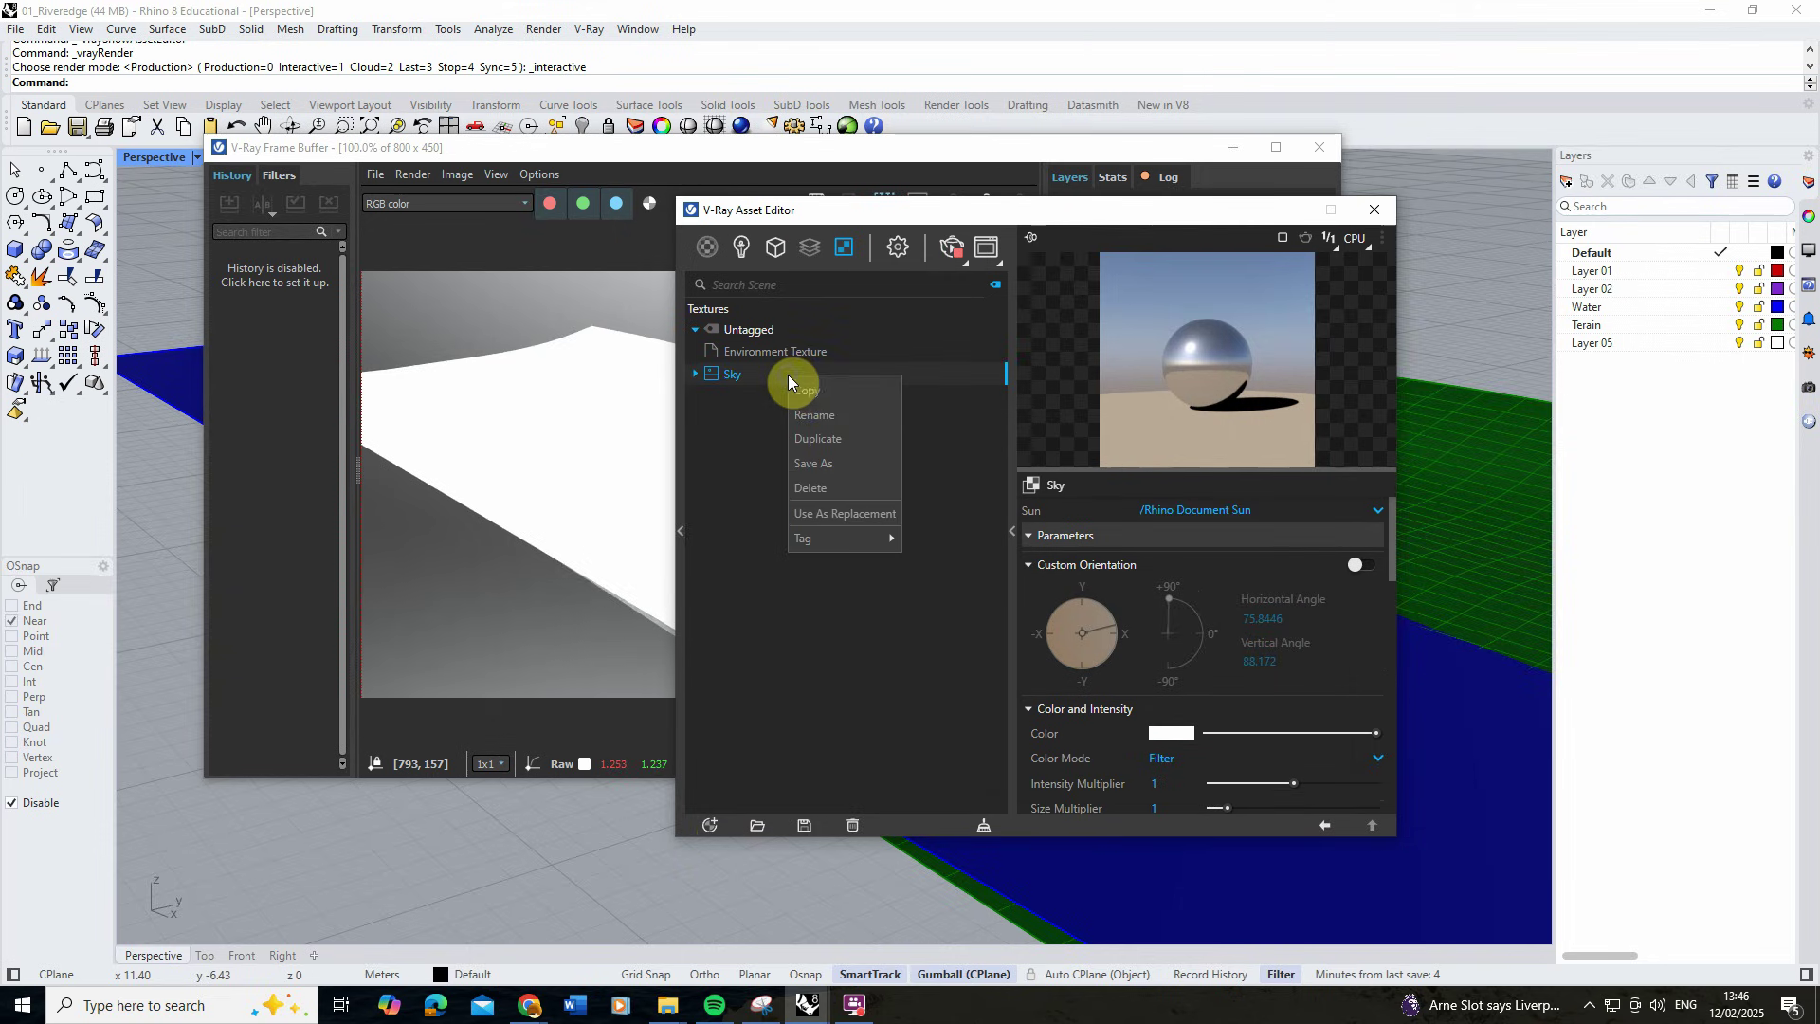
click(830, 391)
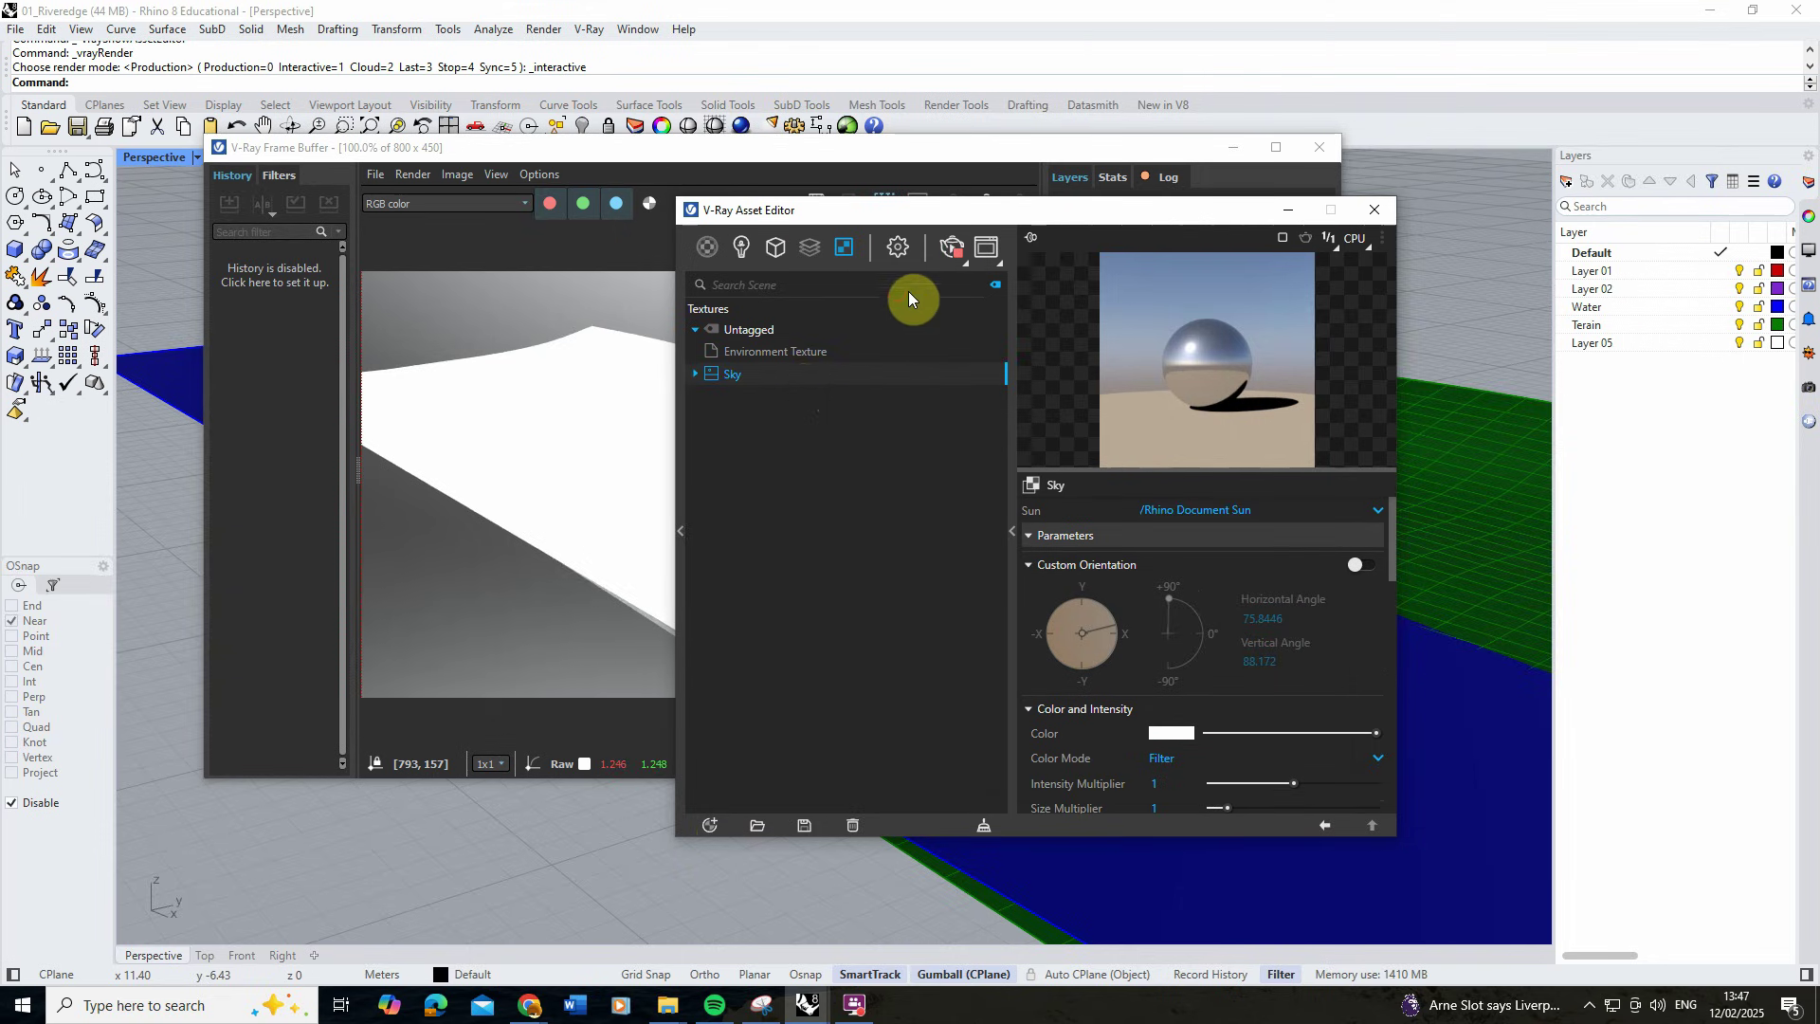
Paste the copied Sky texture into the Background slot of the render settings' Environment section.
click(899, 254)
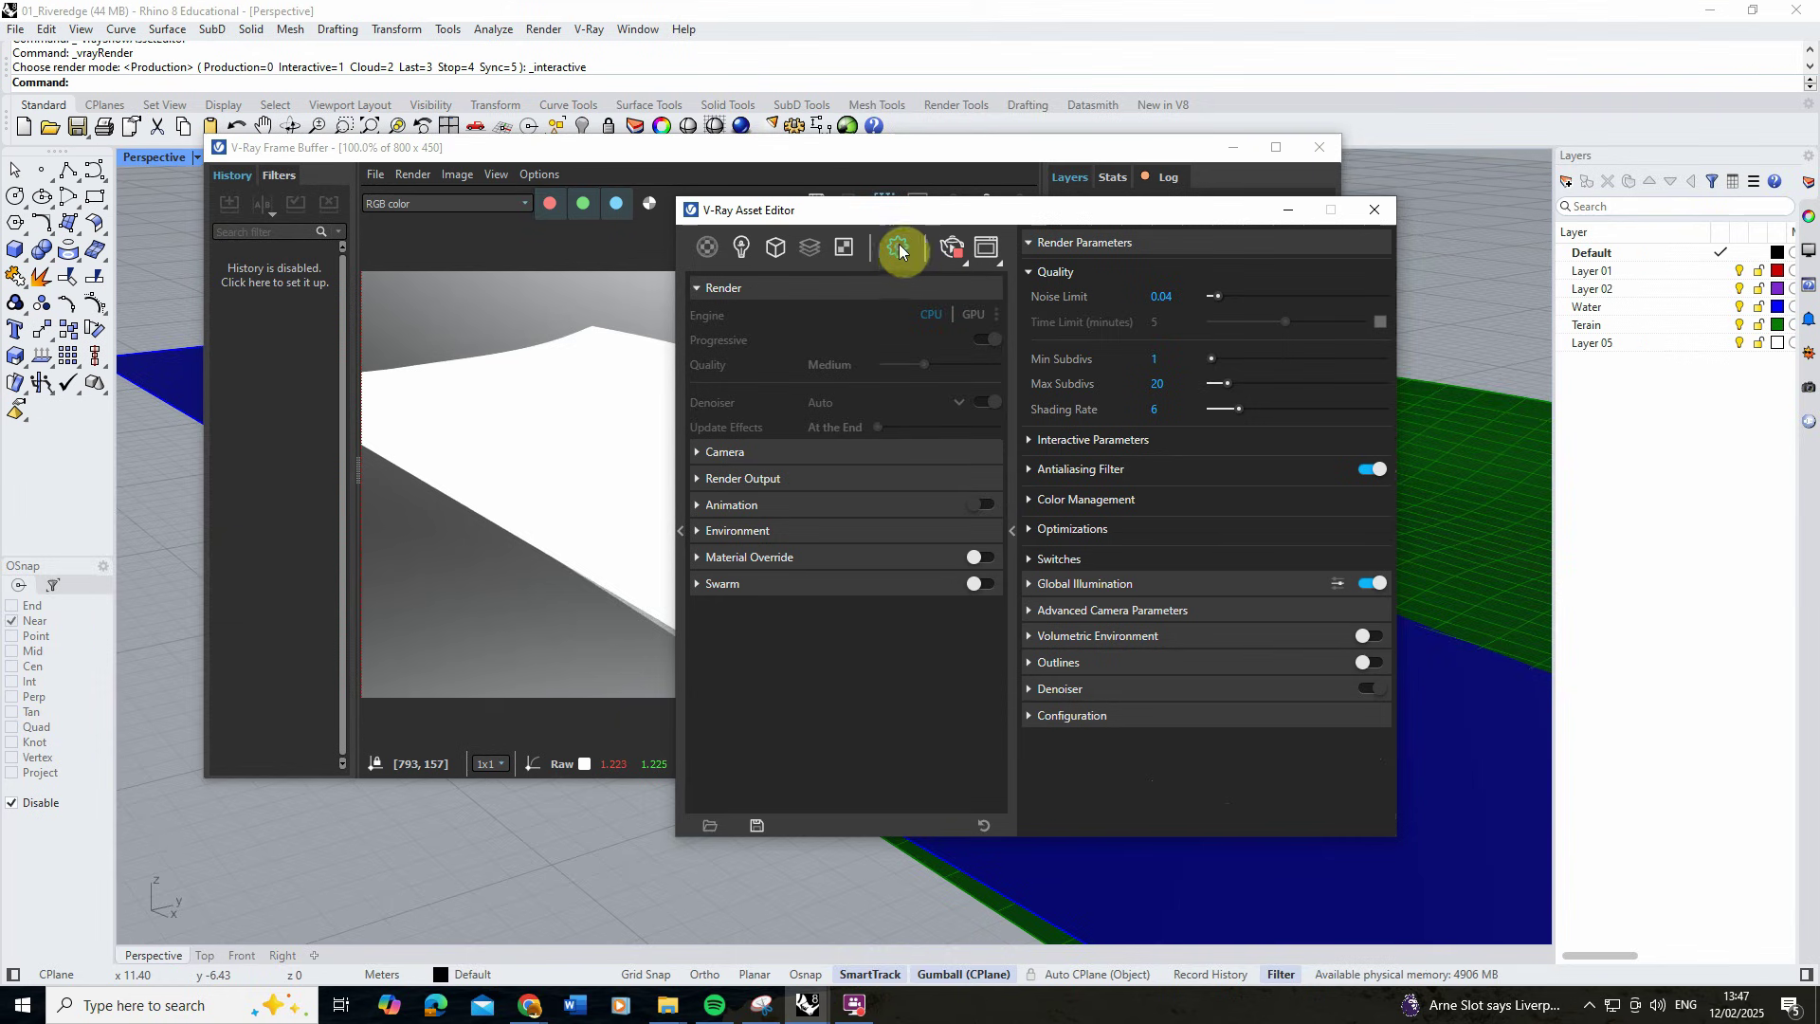
click(713, 529)
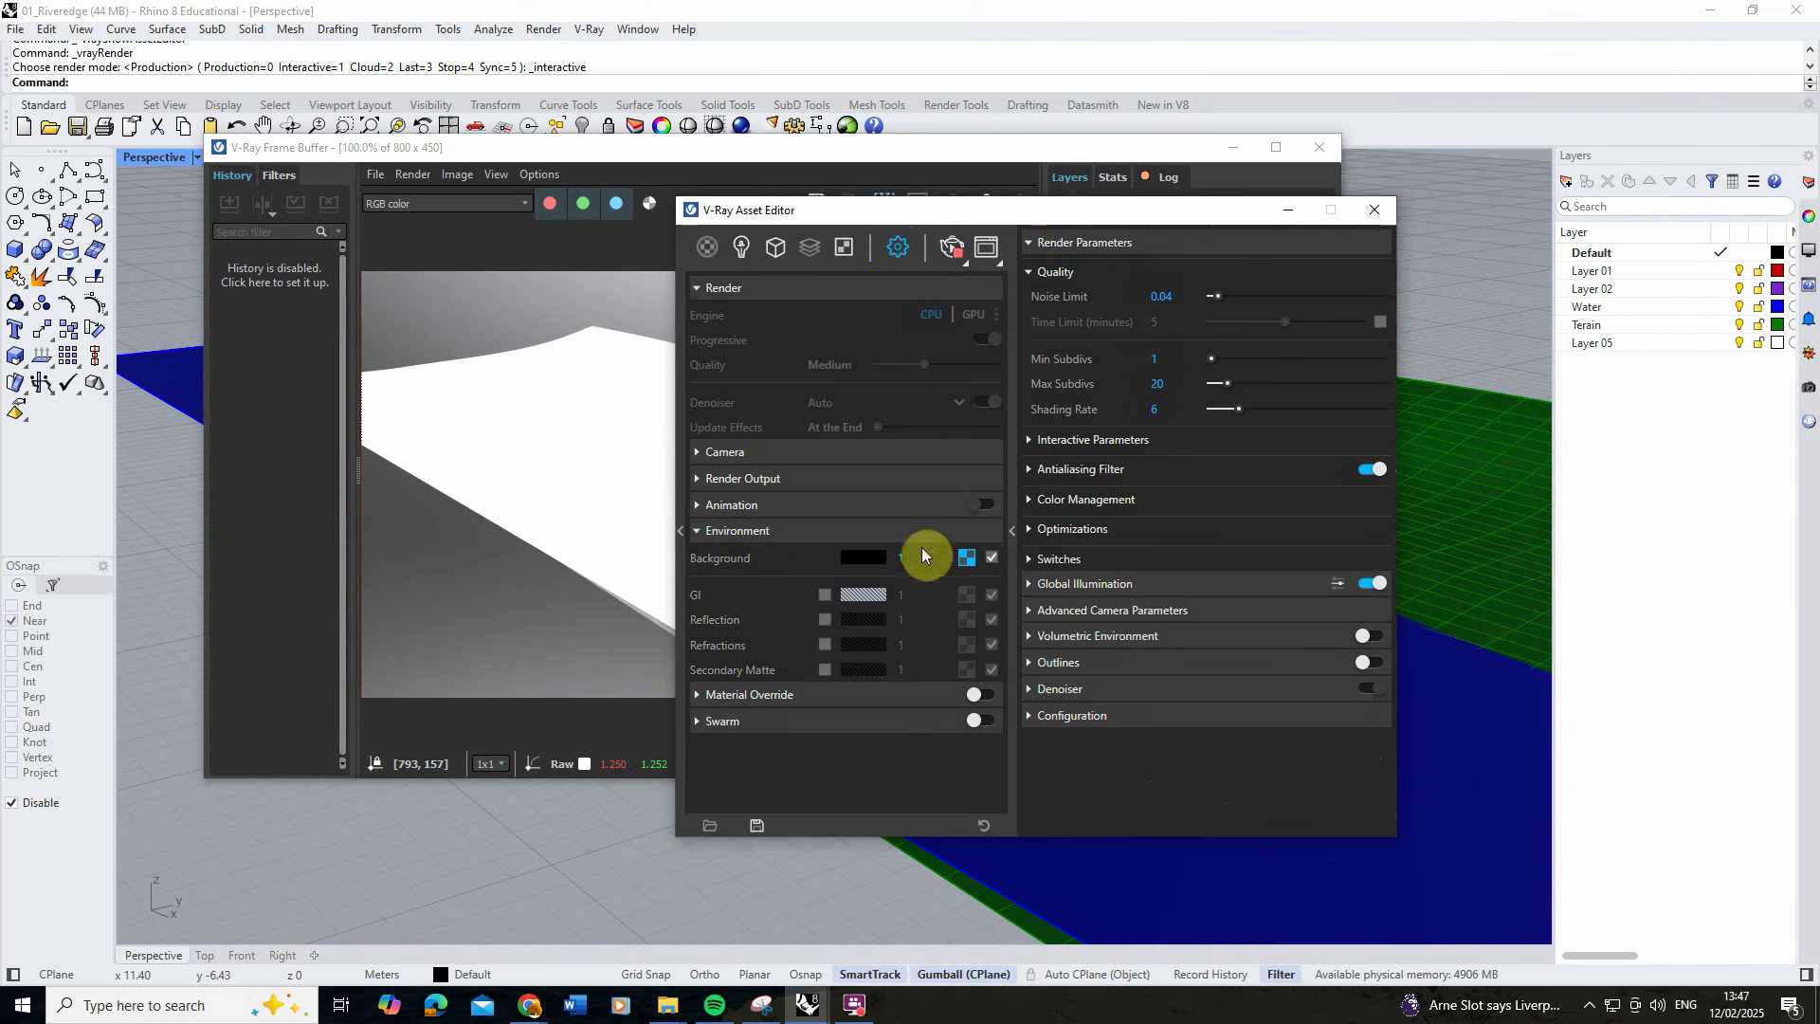
right_click(969, 560)
click(1009, 600)
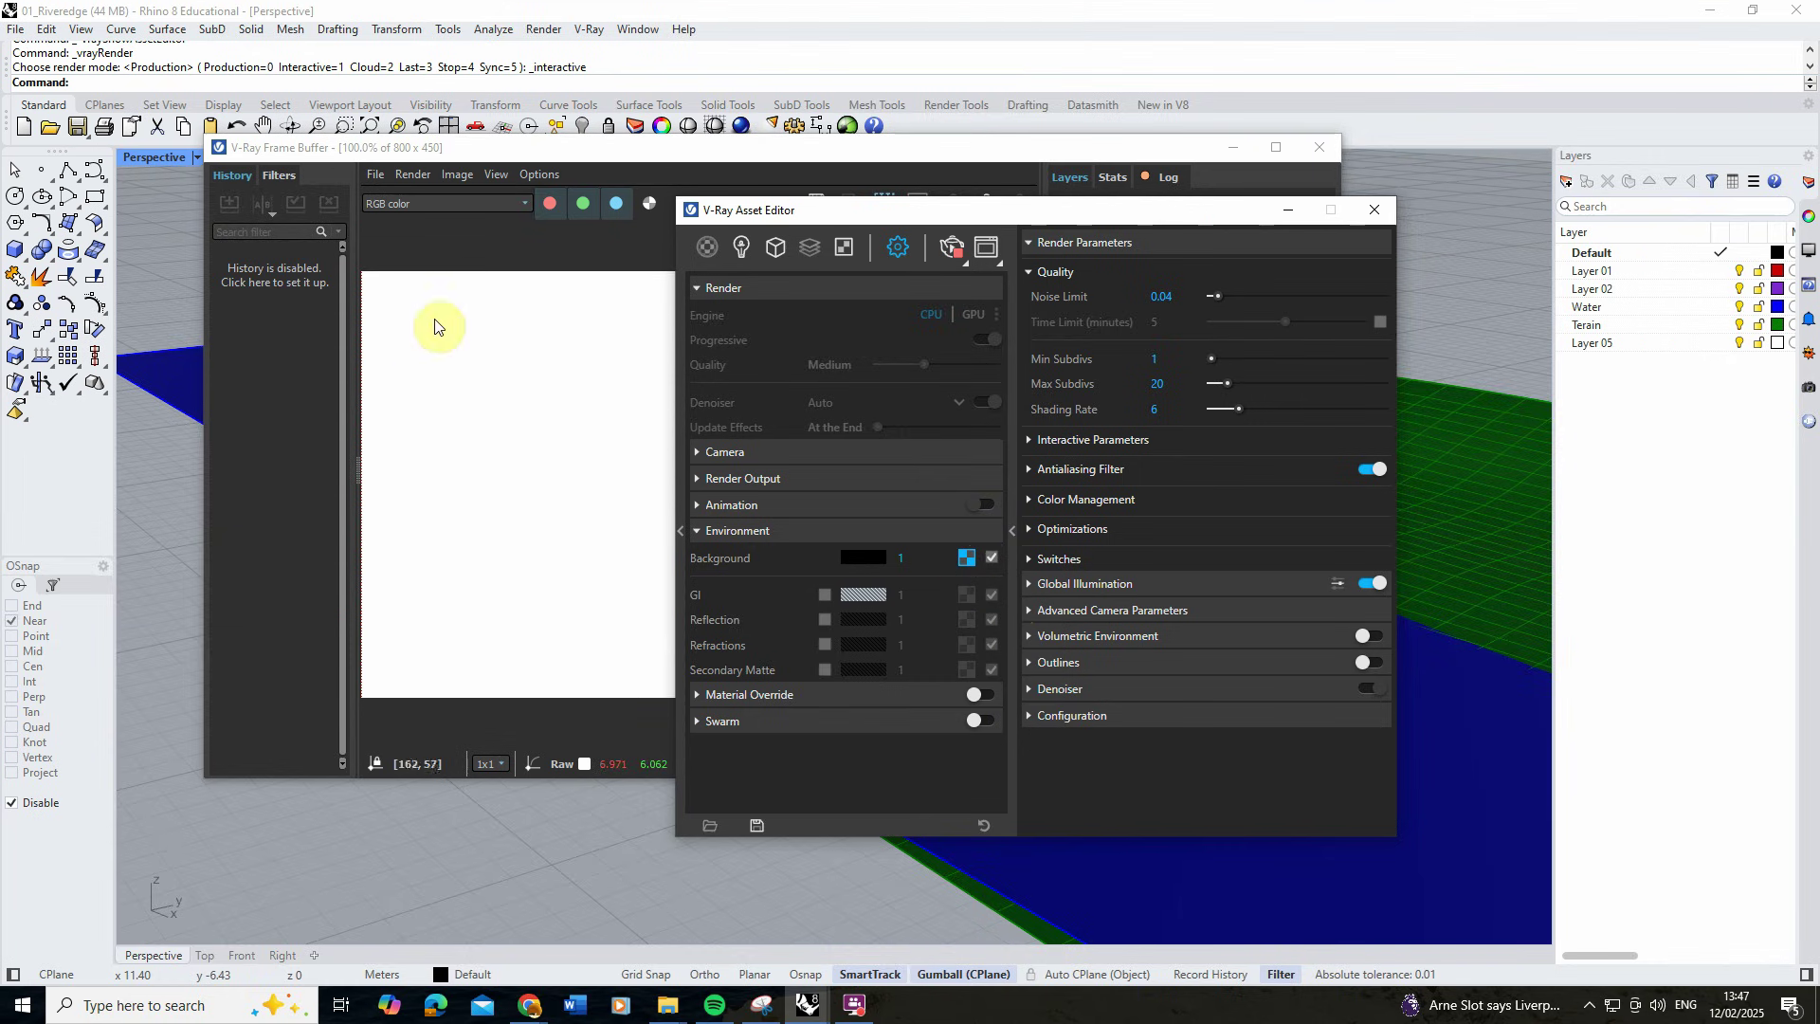
drag(804, 209, 1014, 212)
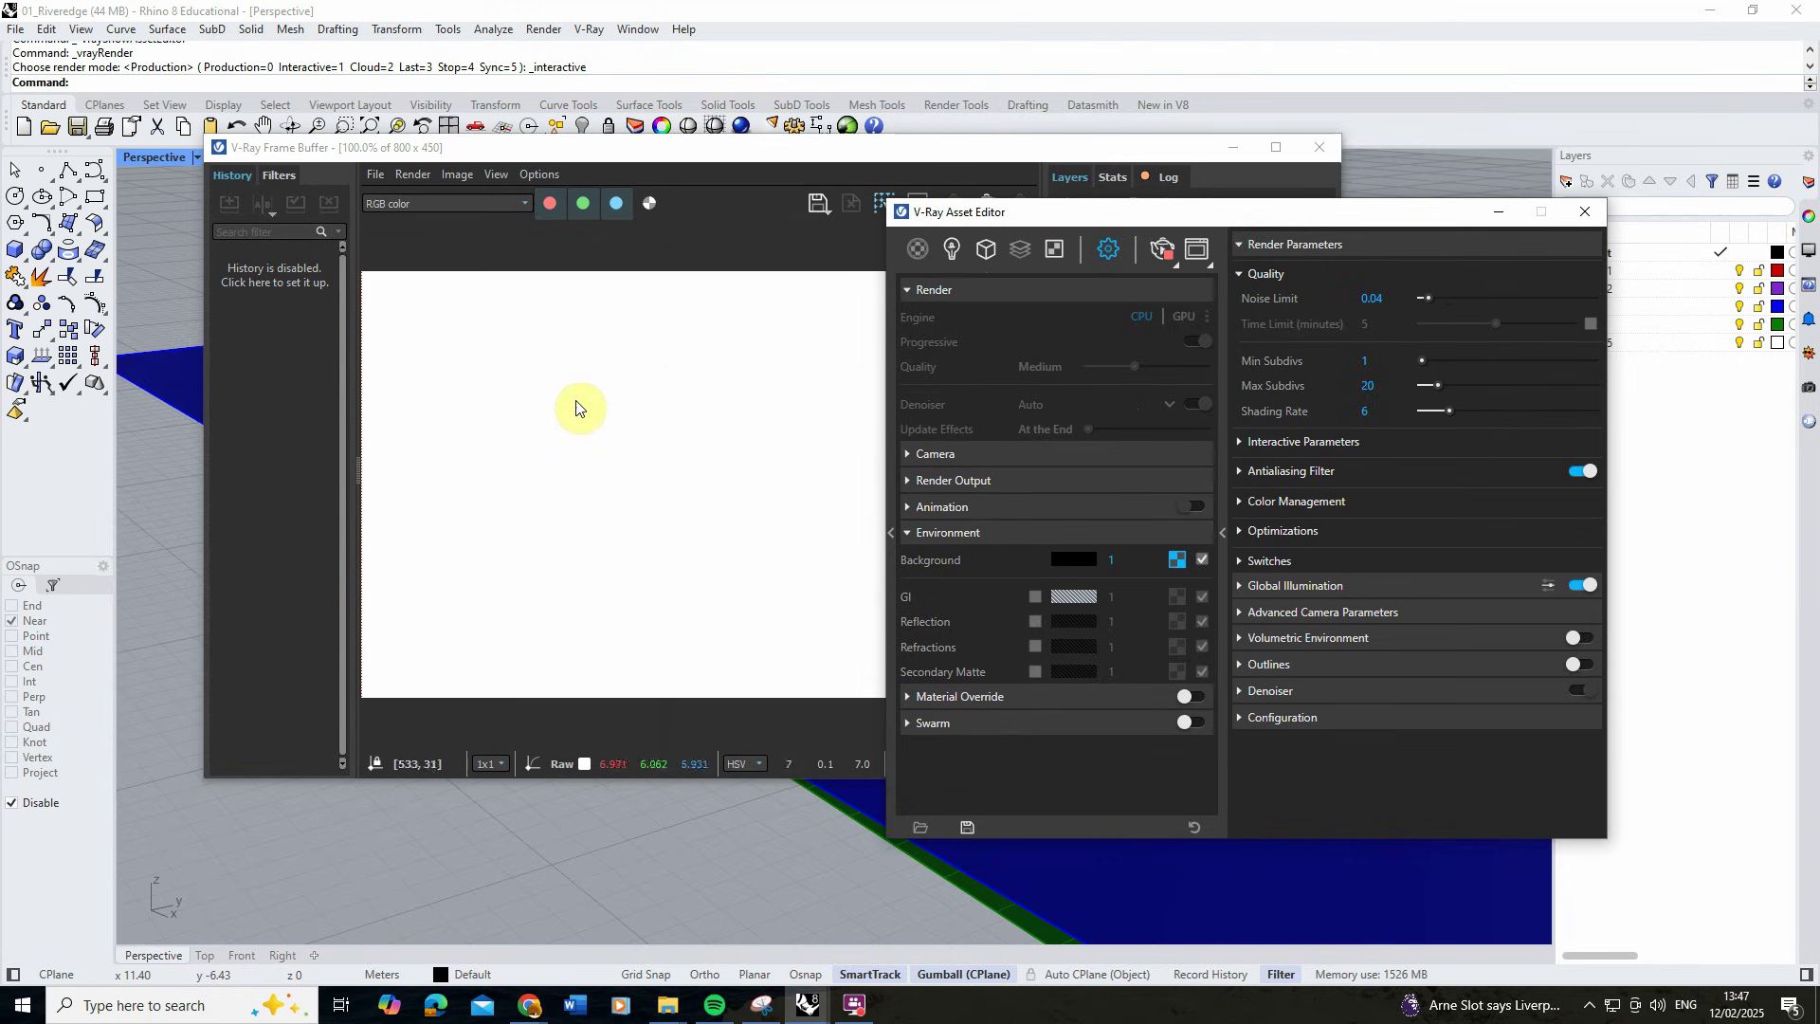
Enable the Rhino Document Sun with custom orientation, at horizontal angle 63.6 and vertical angle 38.7.
click(951, 251)
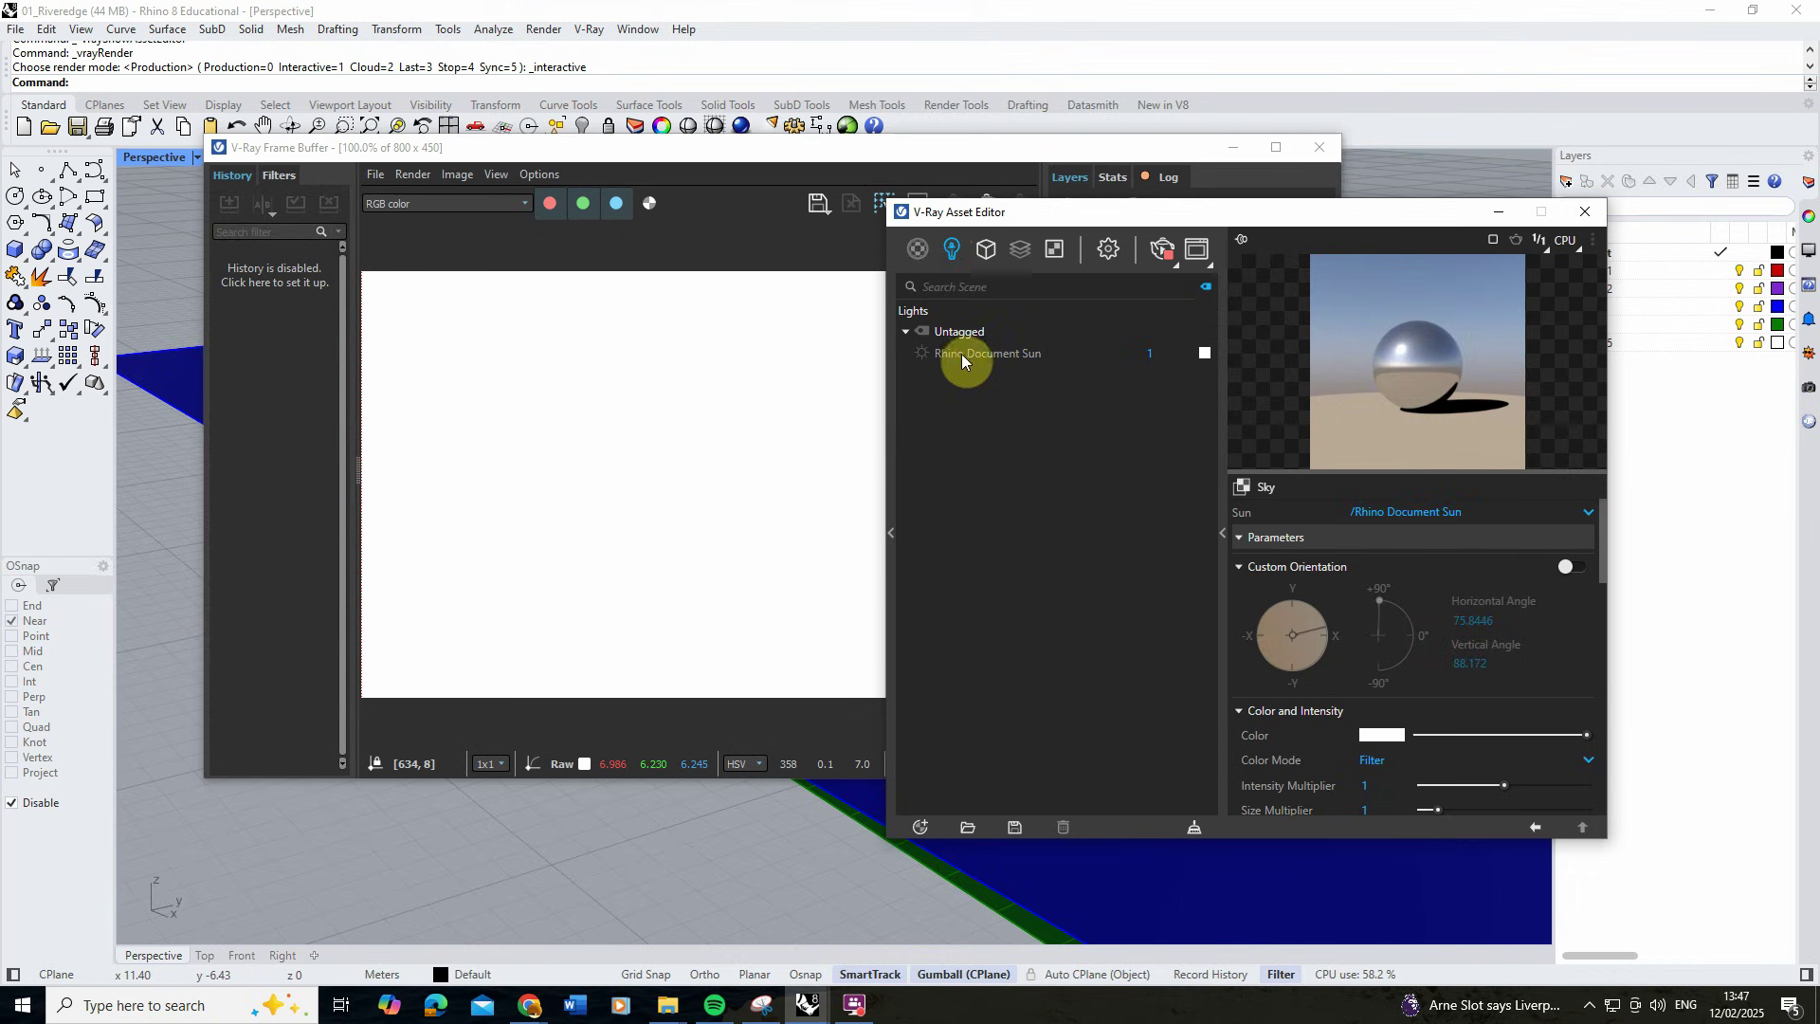
click(960, 355)
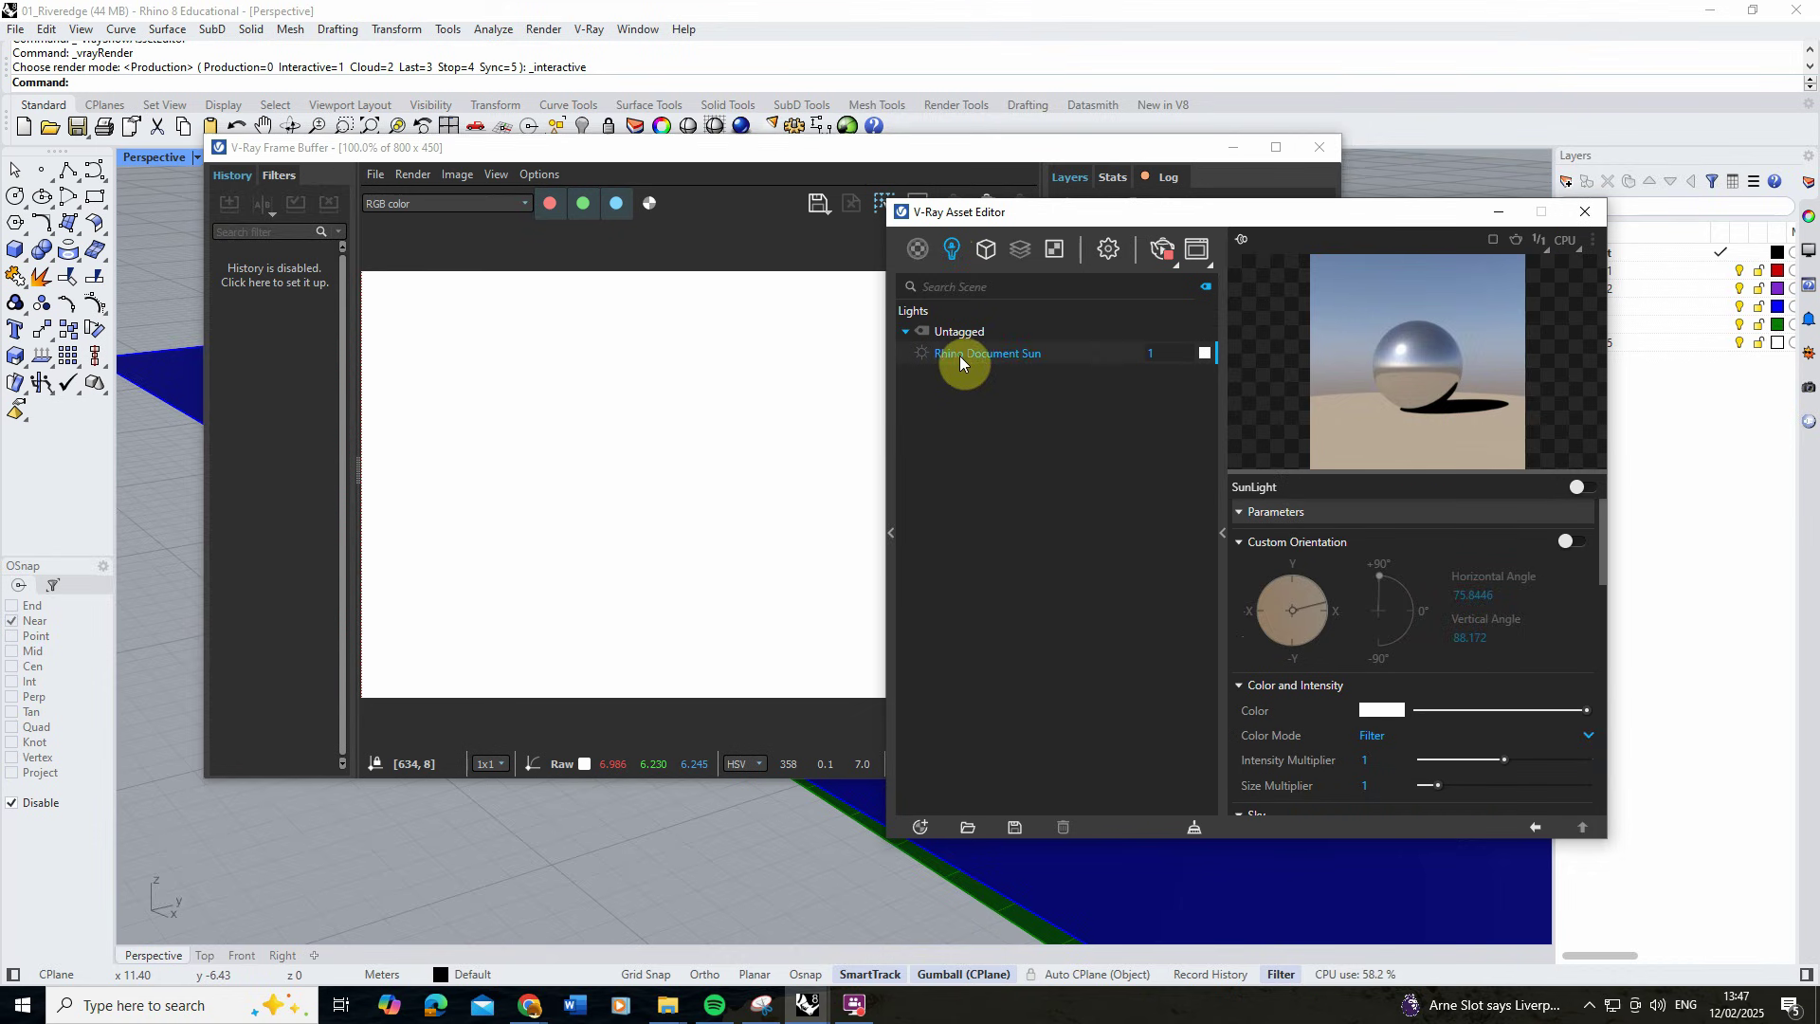
click(1587, 488)
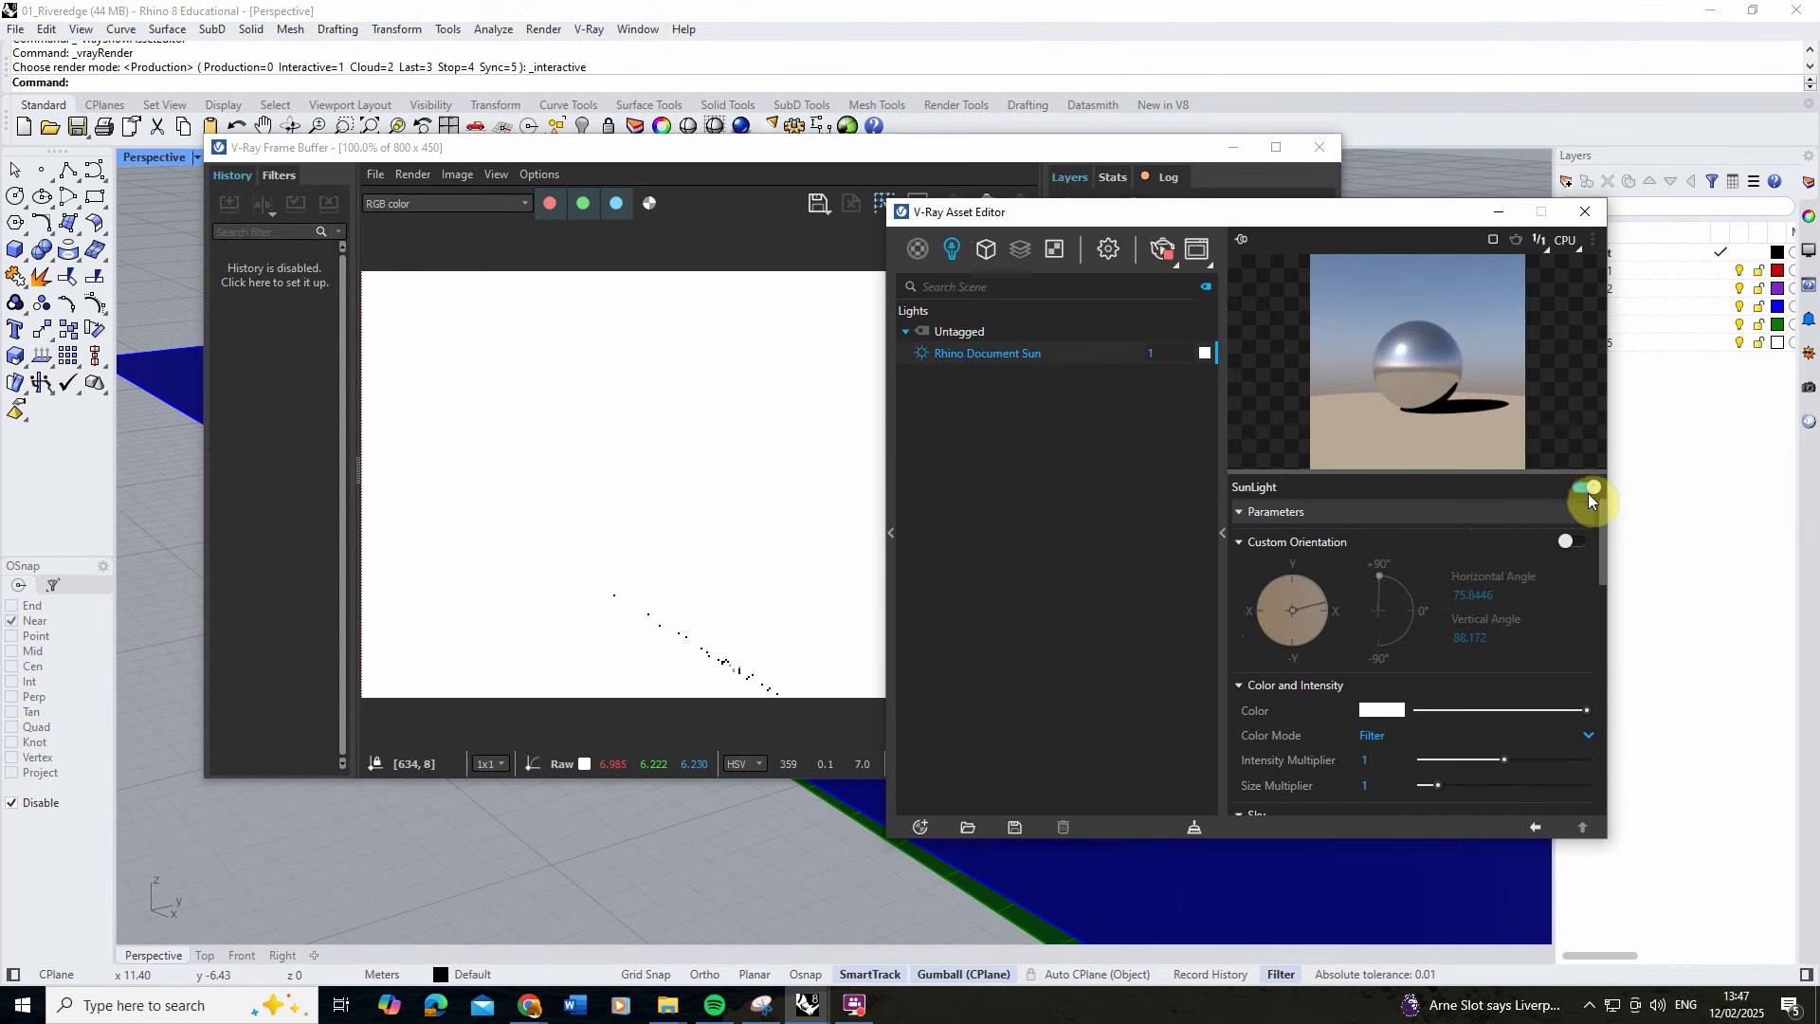
click(1566, 541)
drag(1380, 576, 1309, 601)
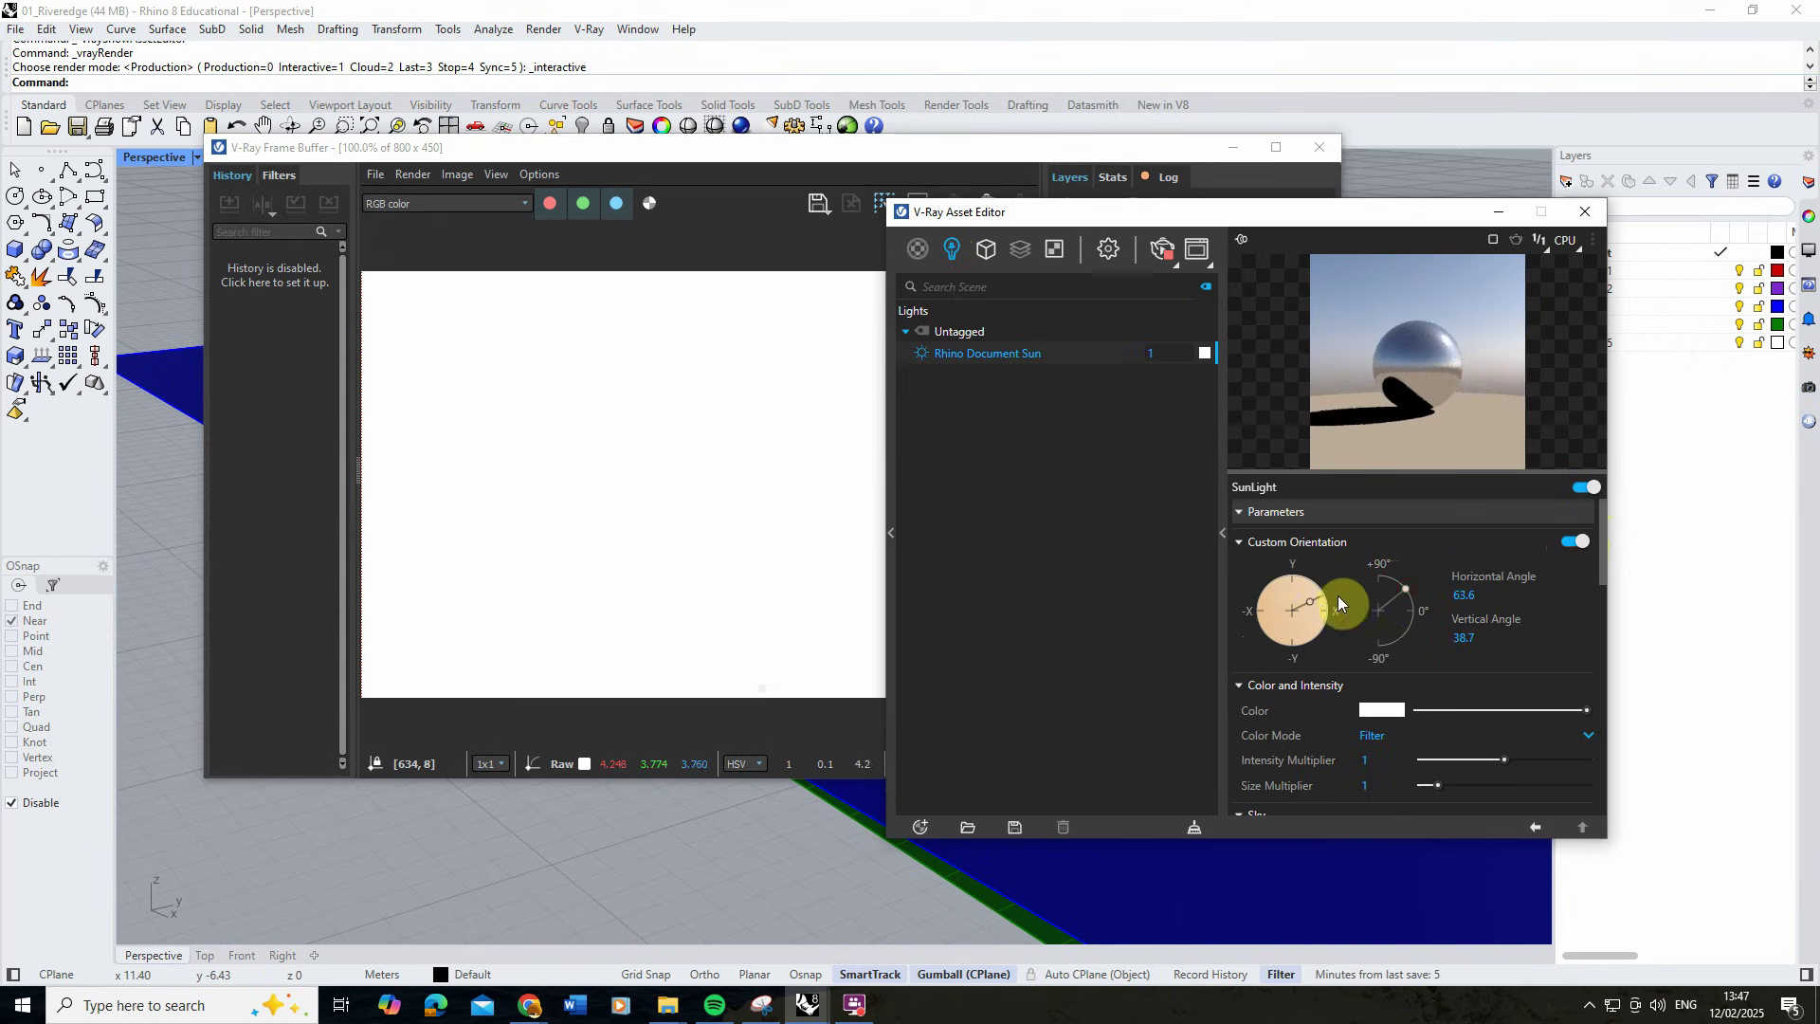
Add an Exposure correction layer to the frame buffer and set its exposure to -5.000.
click(774, 153)
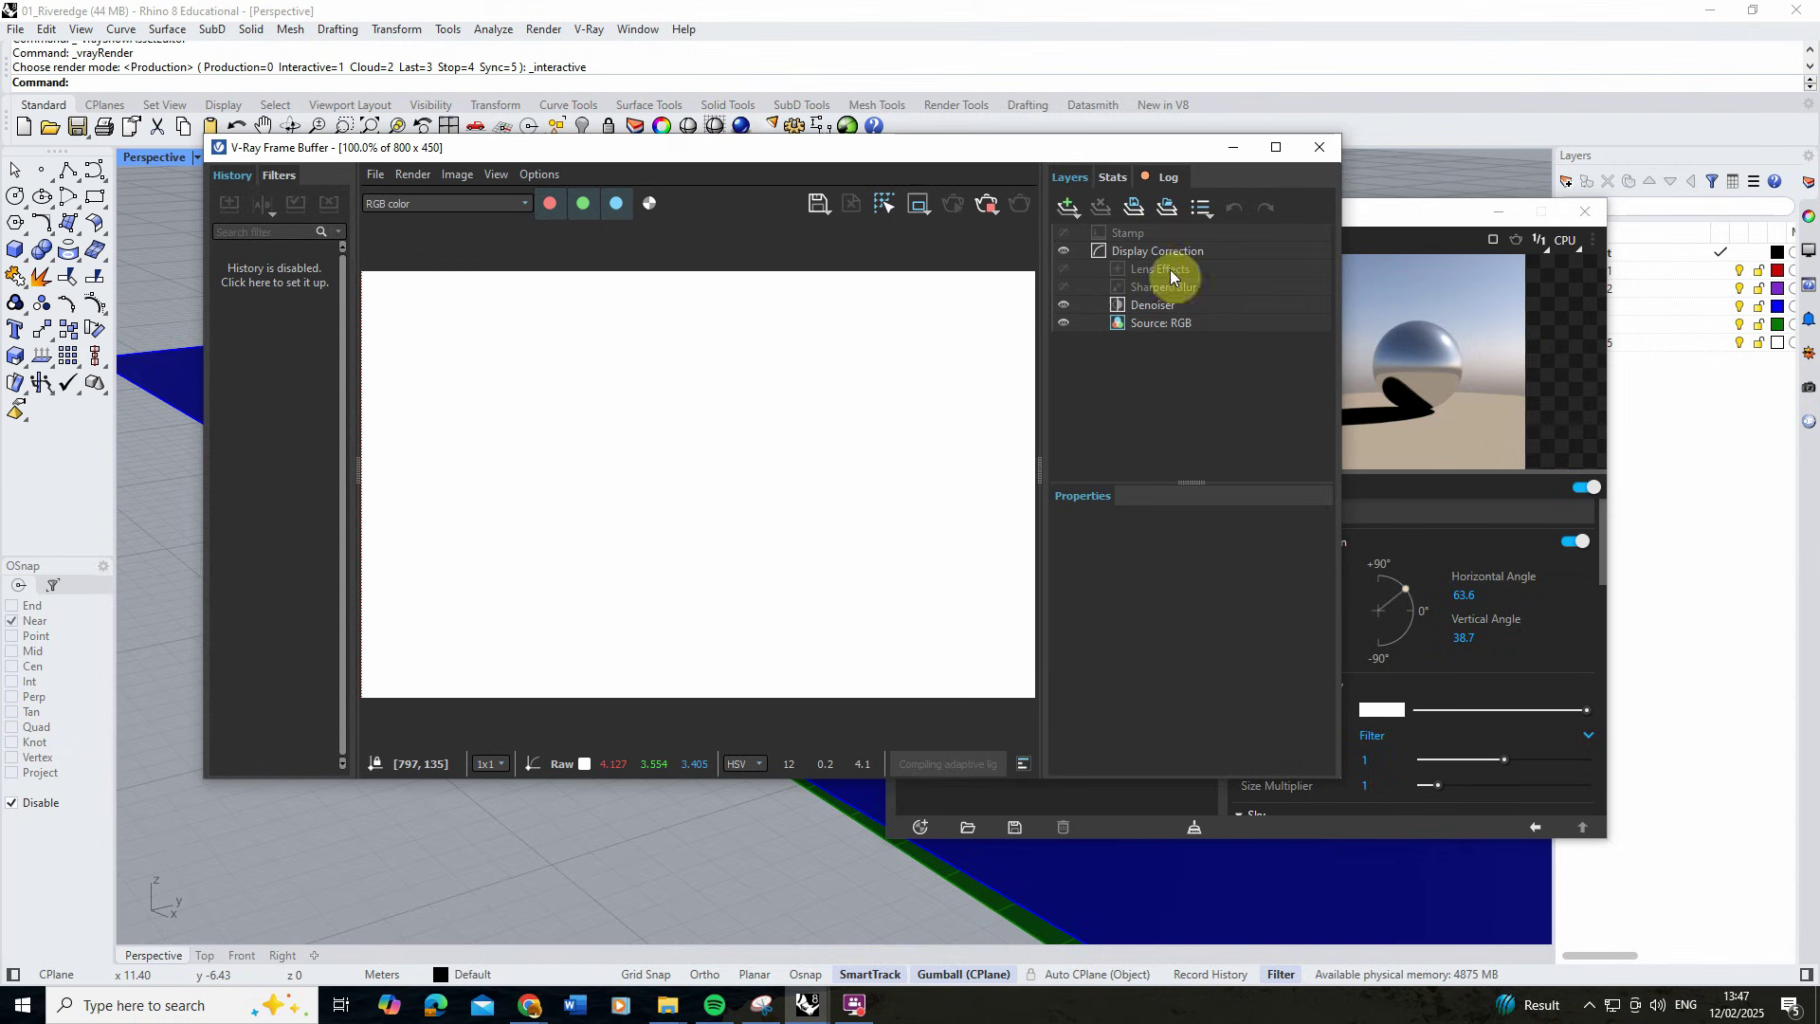
right_click(1138, 250)
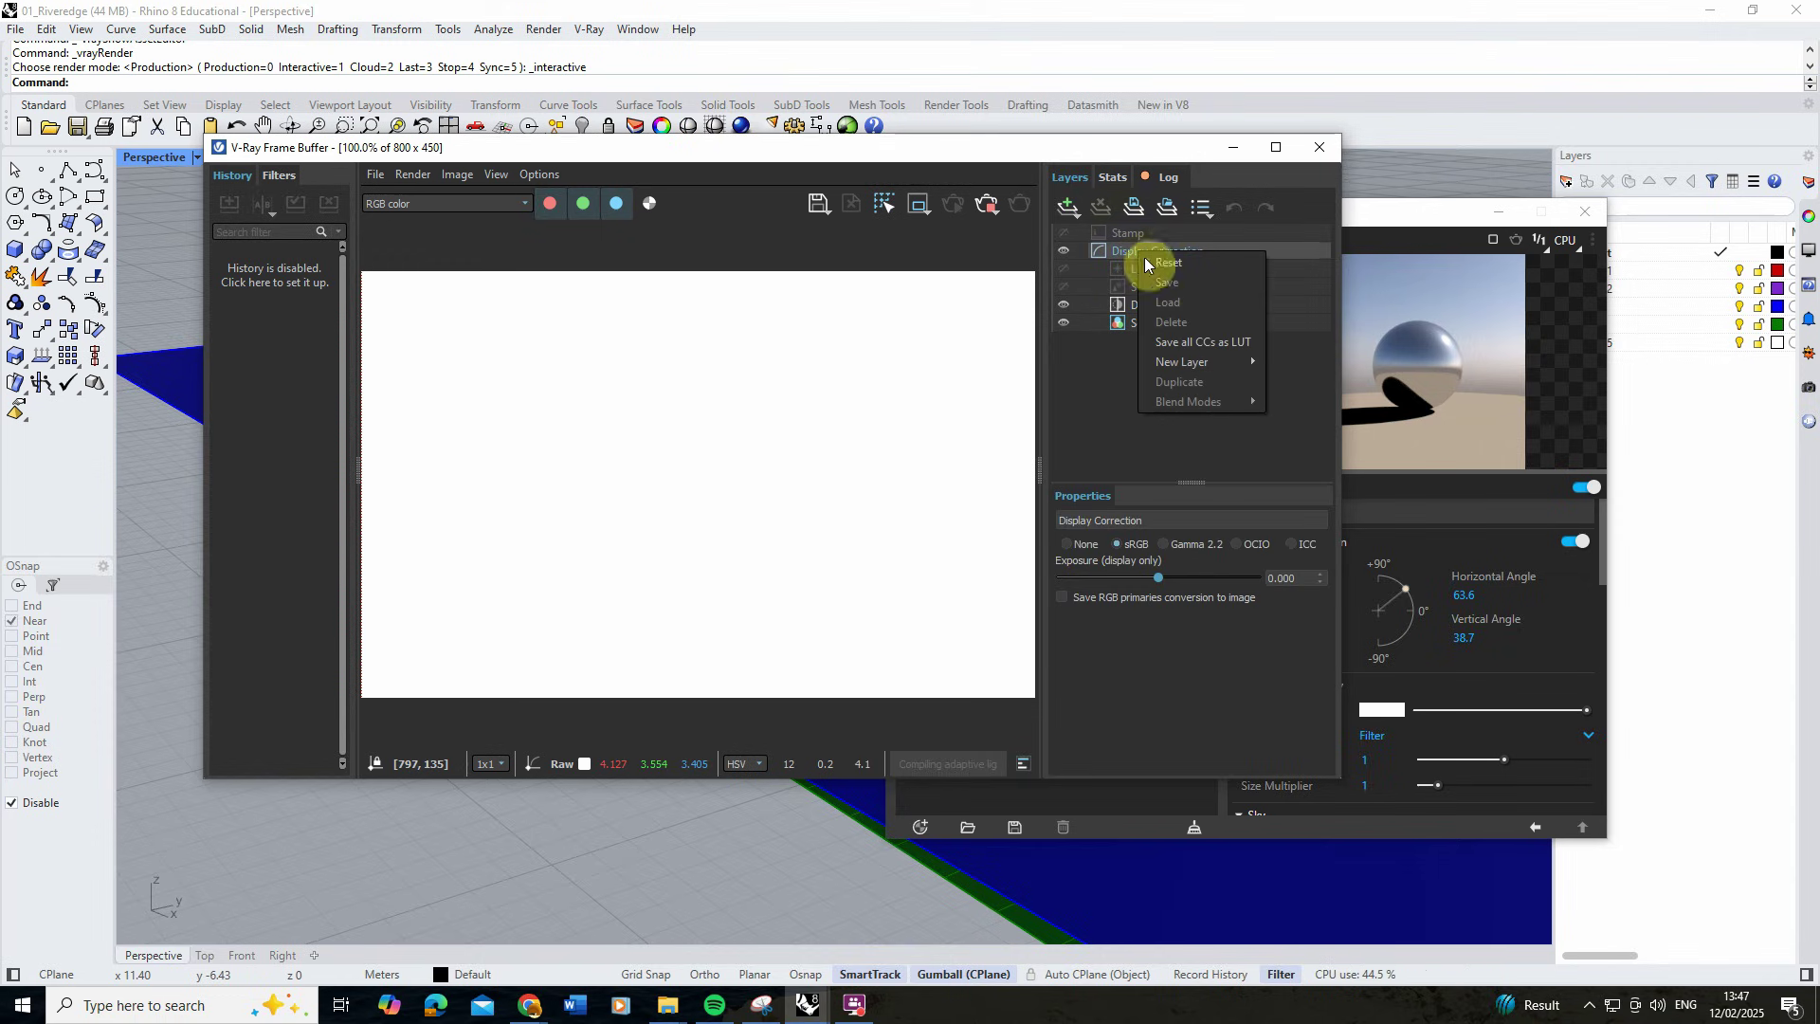
mouse_move(1184, 368)
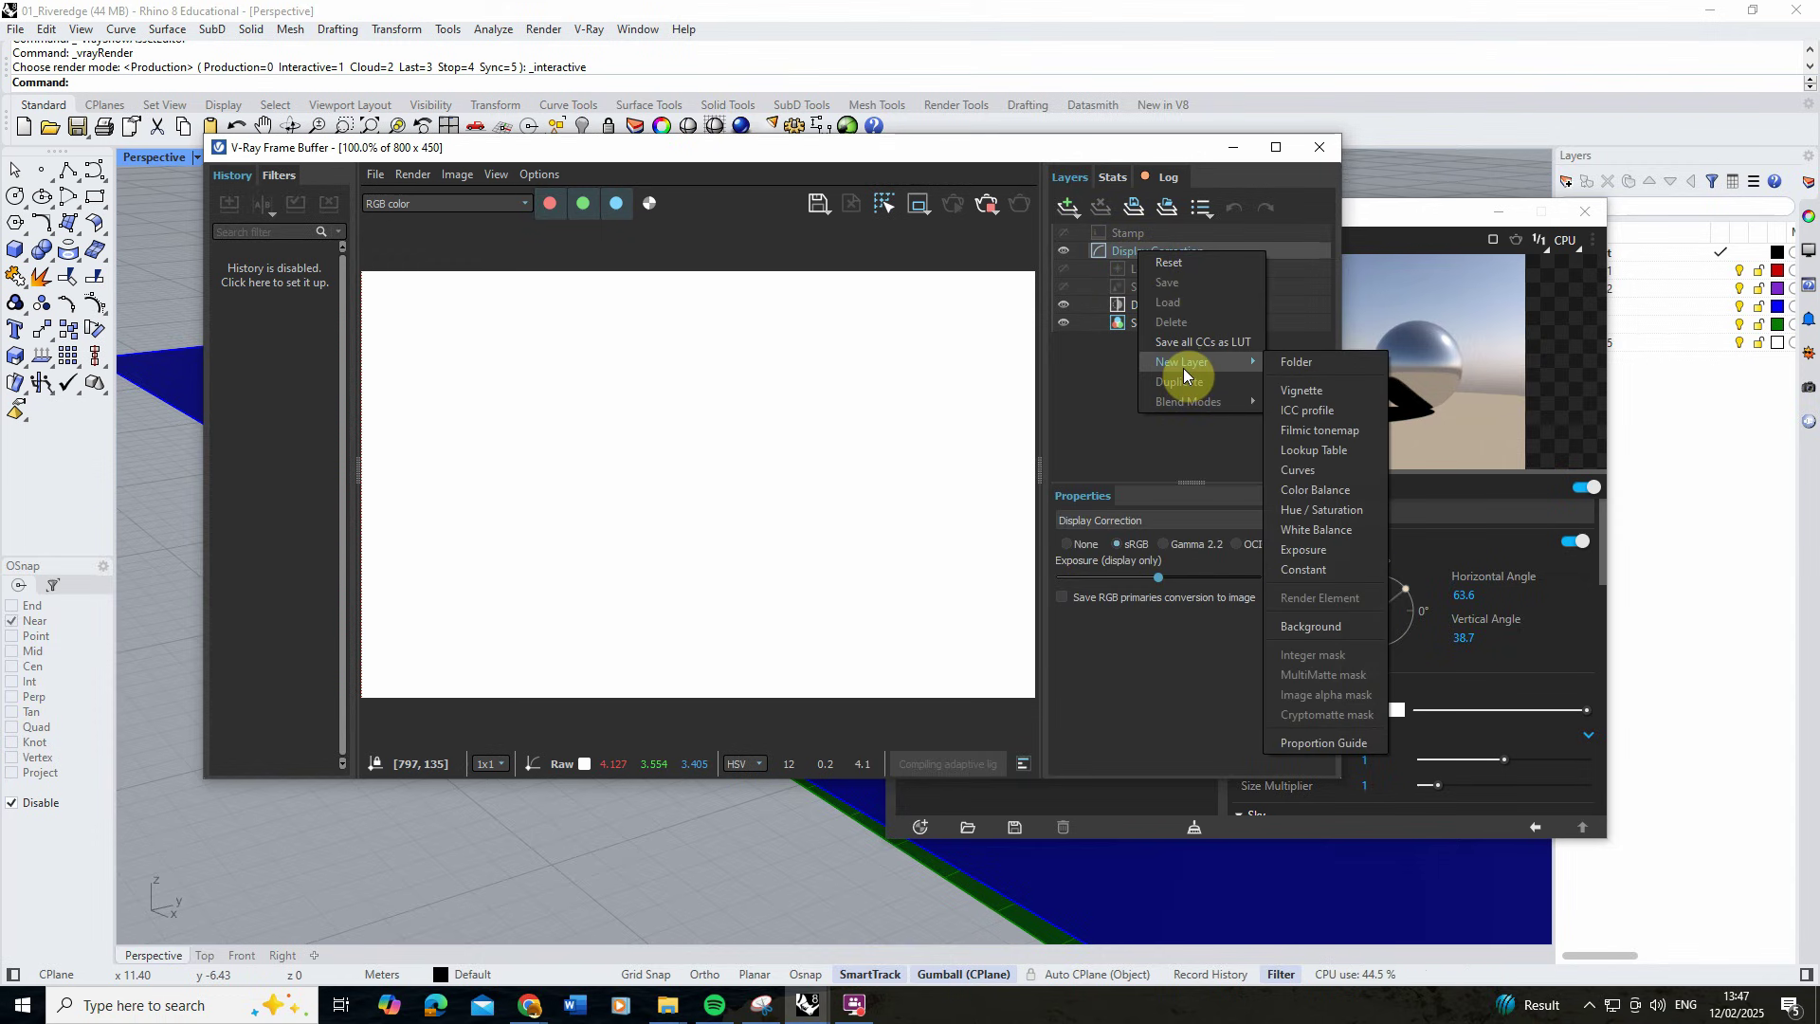
click(1306, 550)
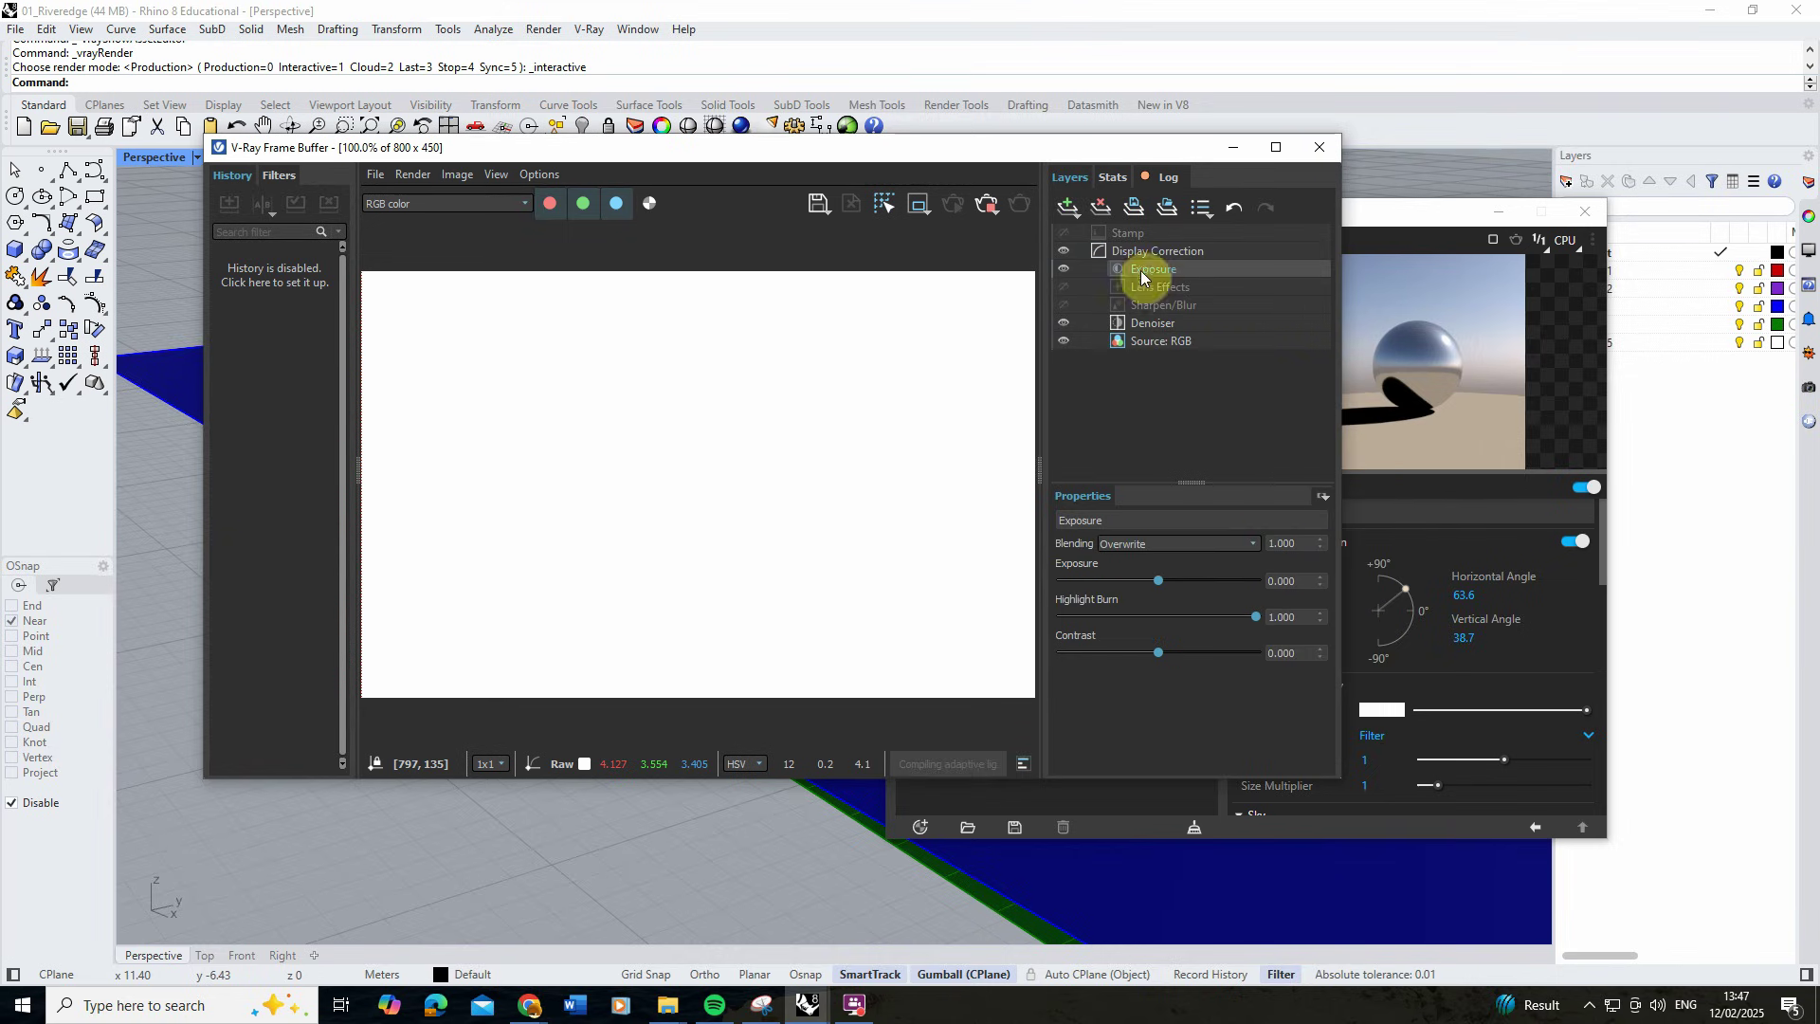
drag(1158, 580, 1036, 582)
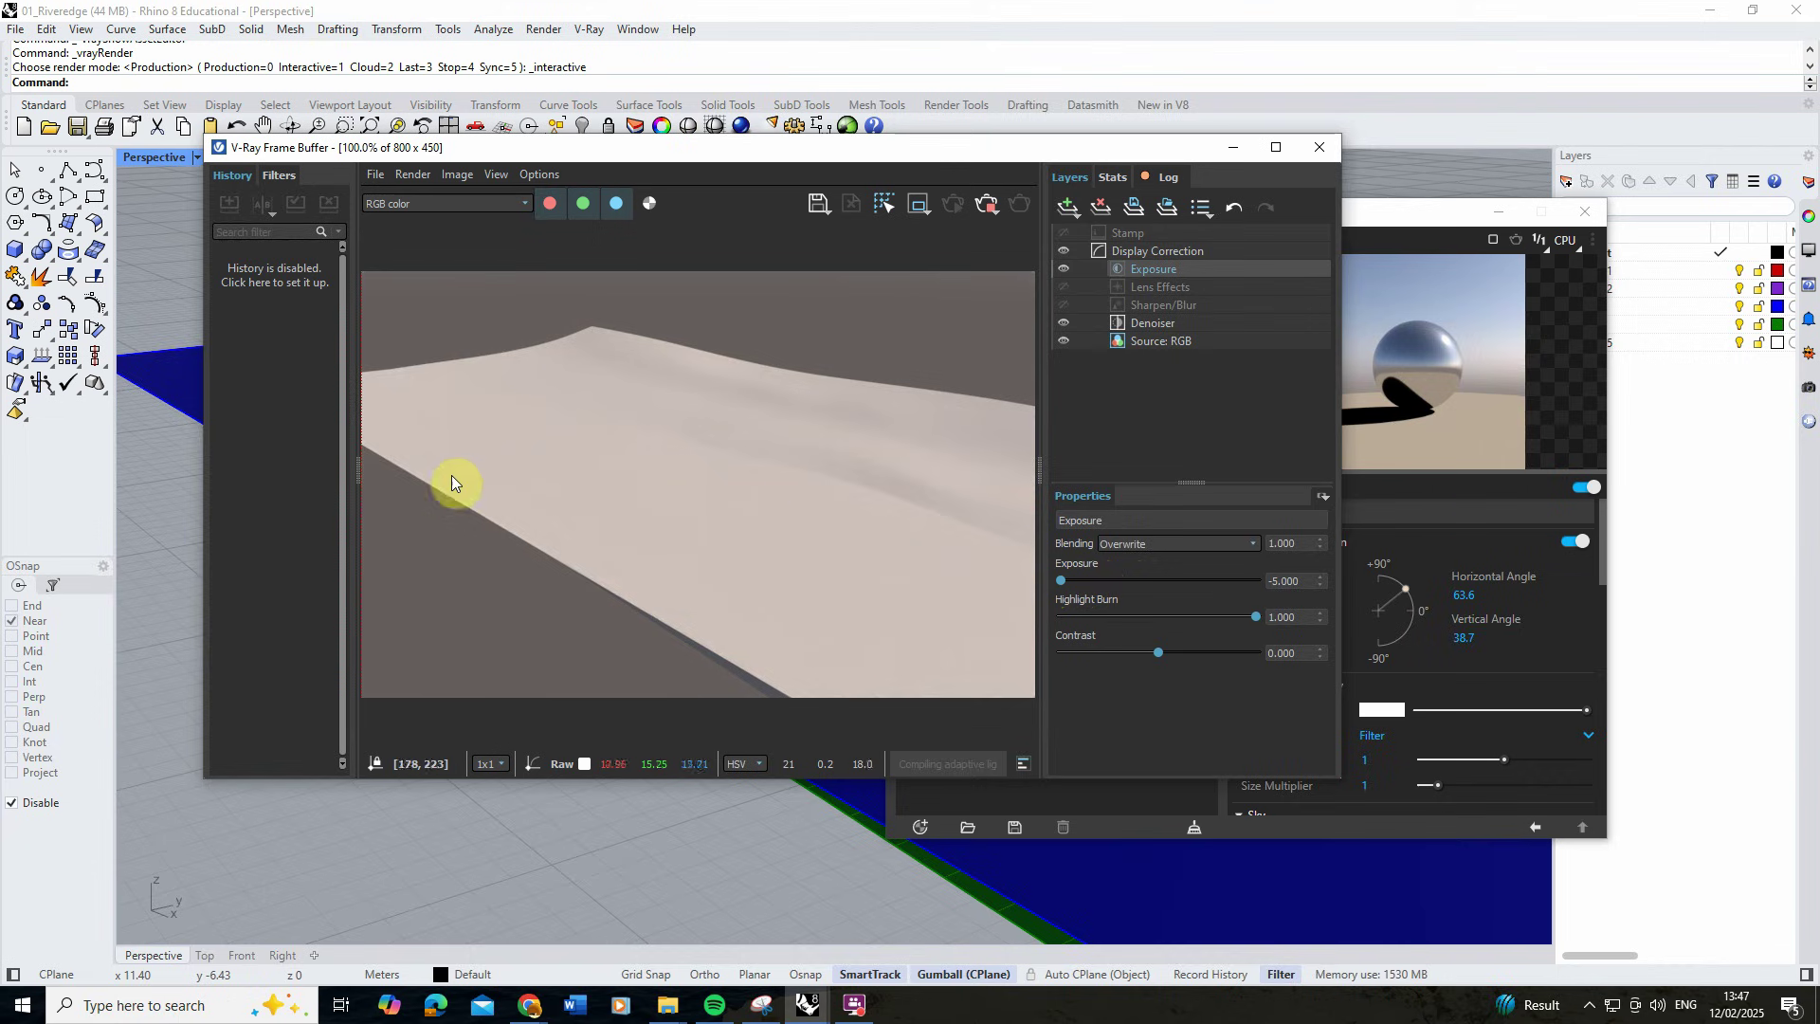
mouse_move(170, 503)
right_down()
mouse_move(162, 475)
mouse_move(130, 472)
mouse_move(170, 415)
mouse_move(151, 496)
right_up()
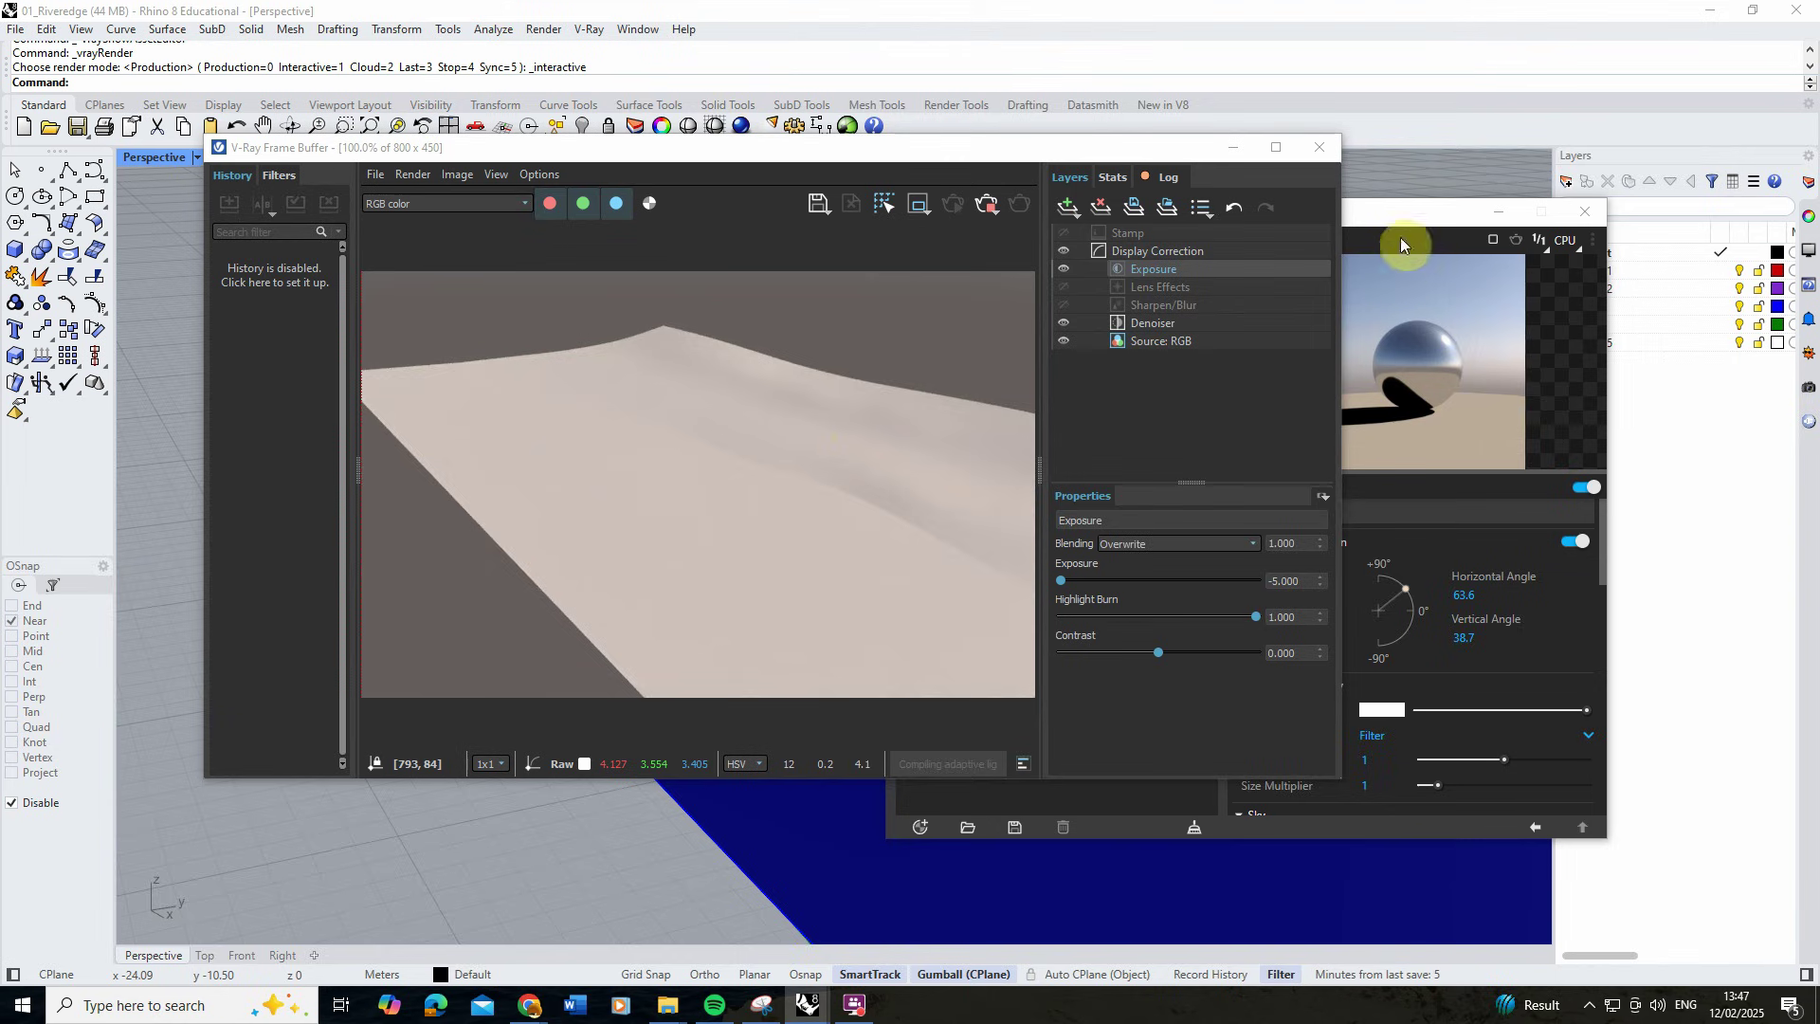
Arrange the frame buffer and asset editor side by side and create a Generic V-Ray material.
drag(876, 149, 708, 141)
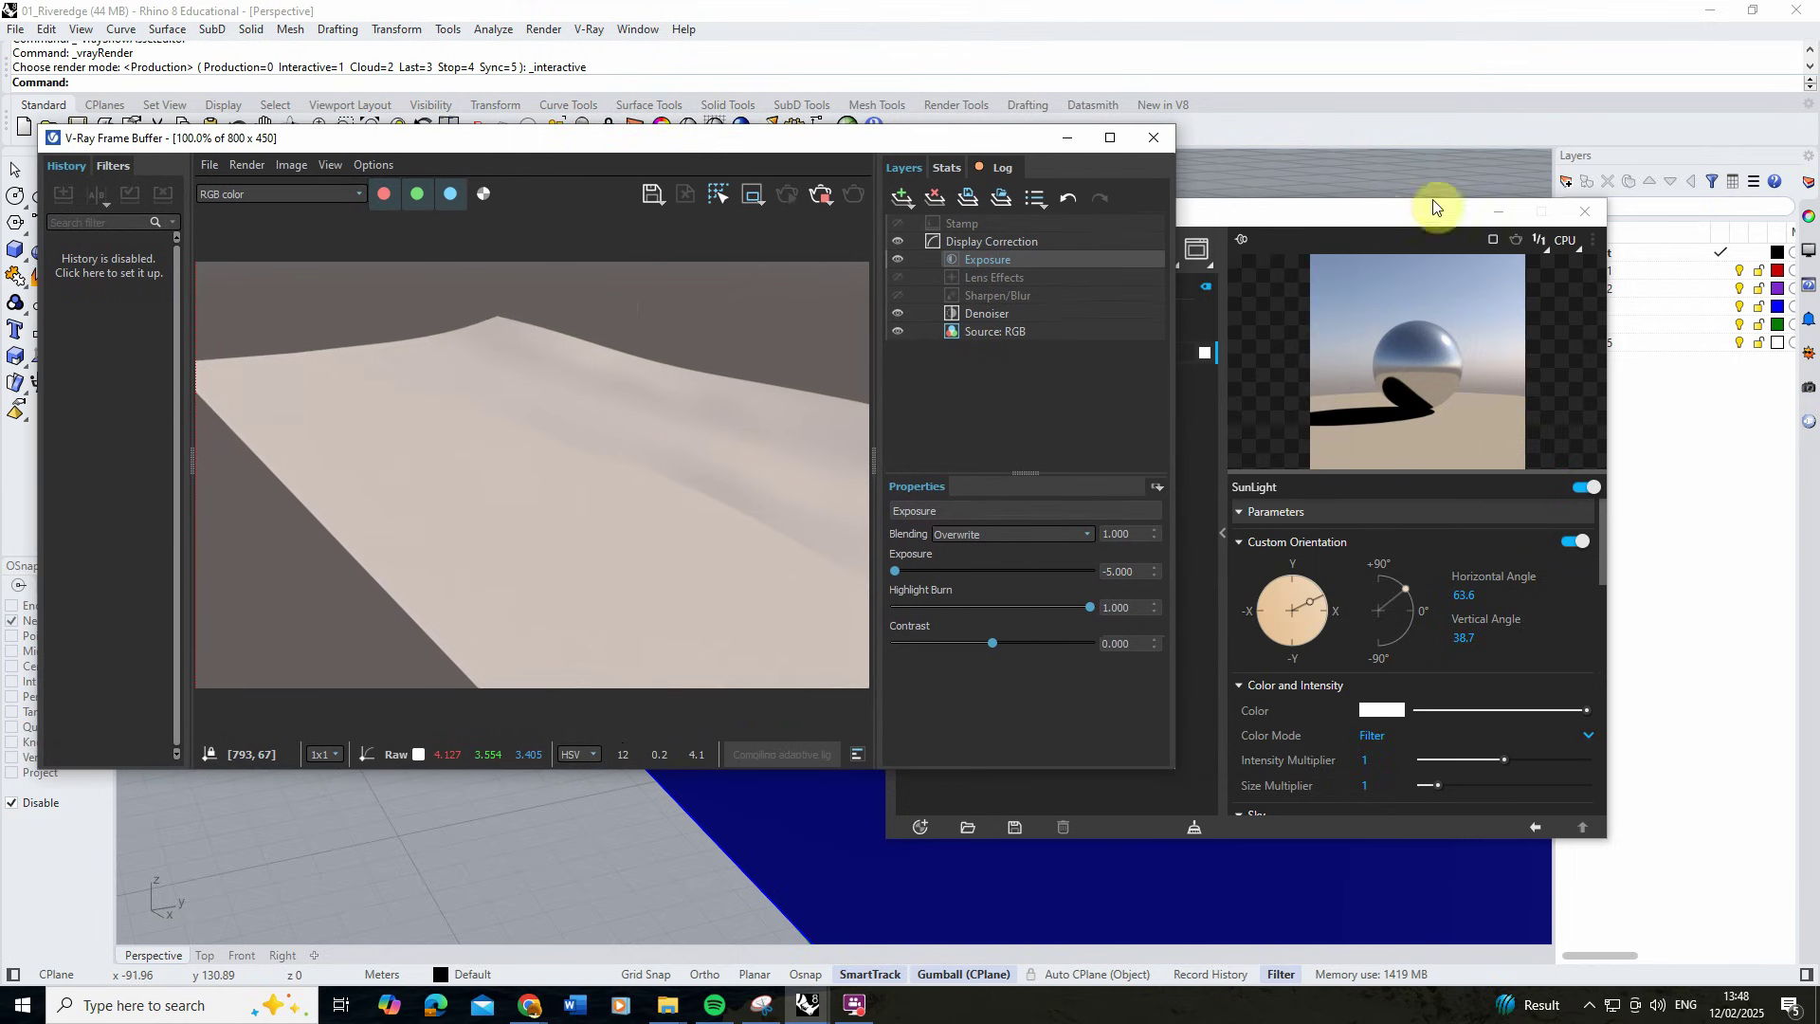
drag(1300, 213, 1320, 146)
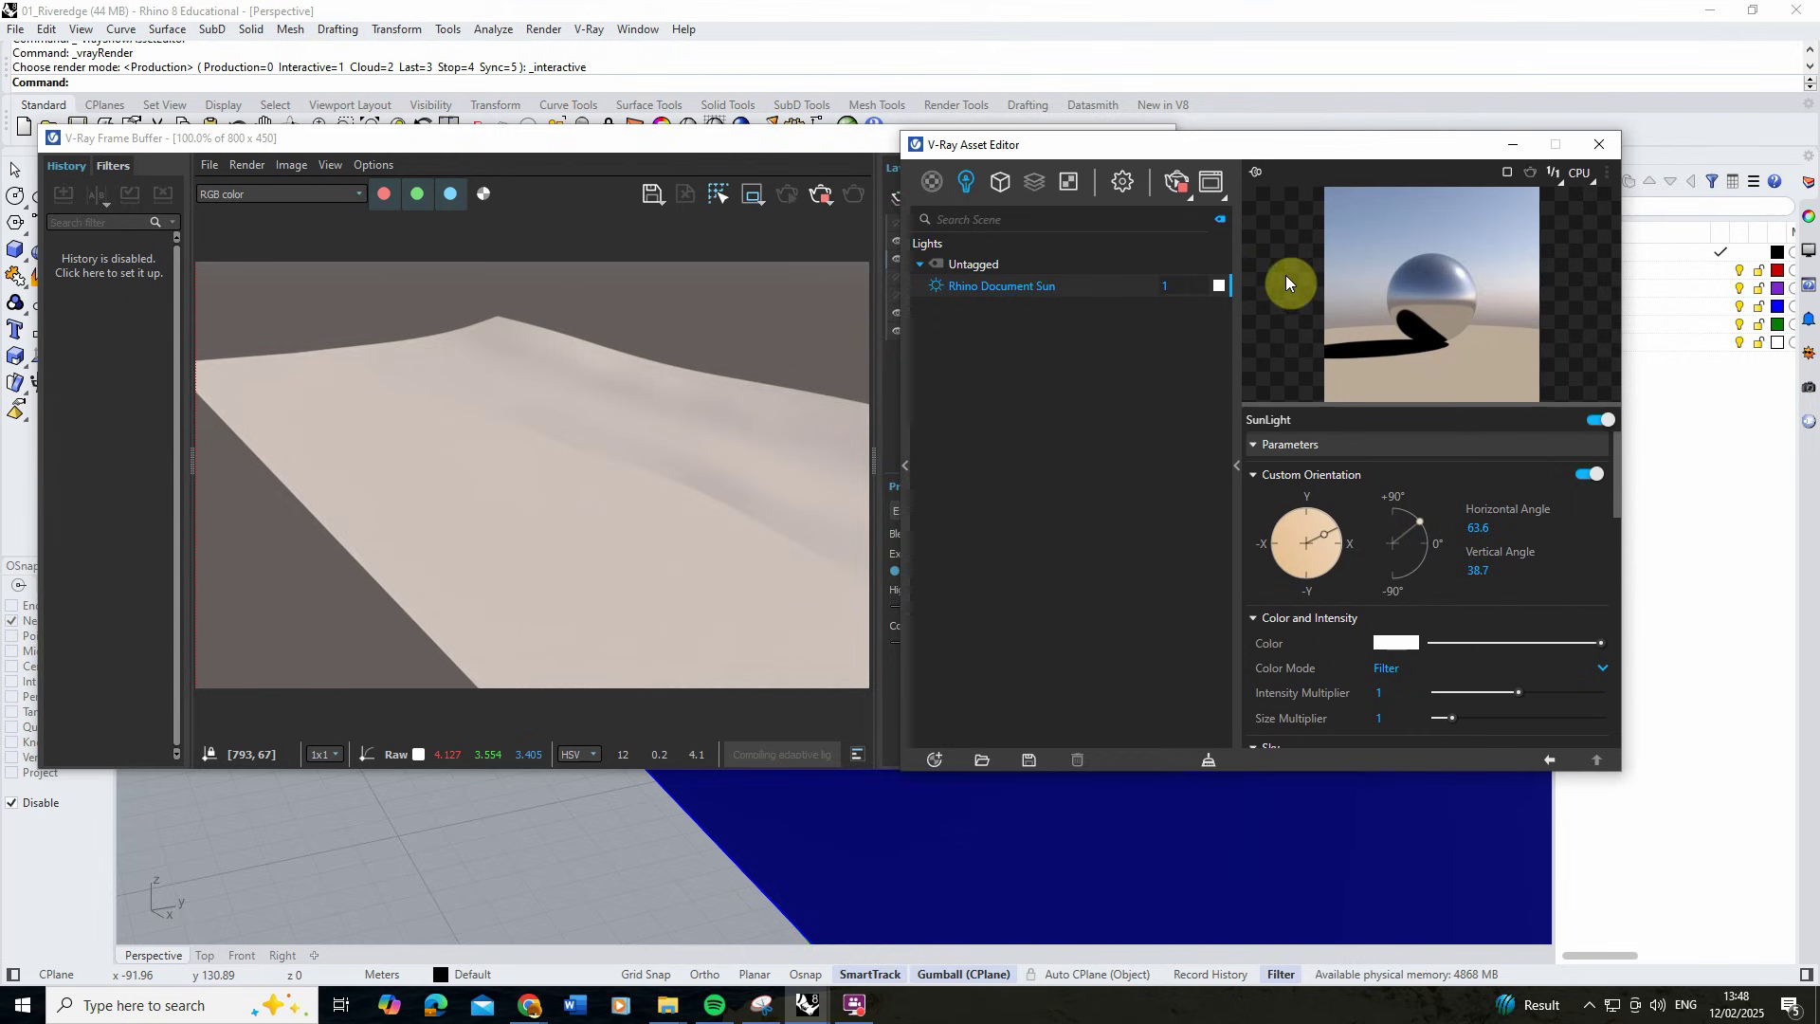
click(933, 183)
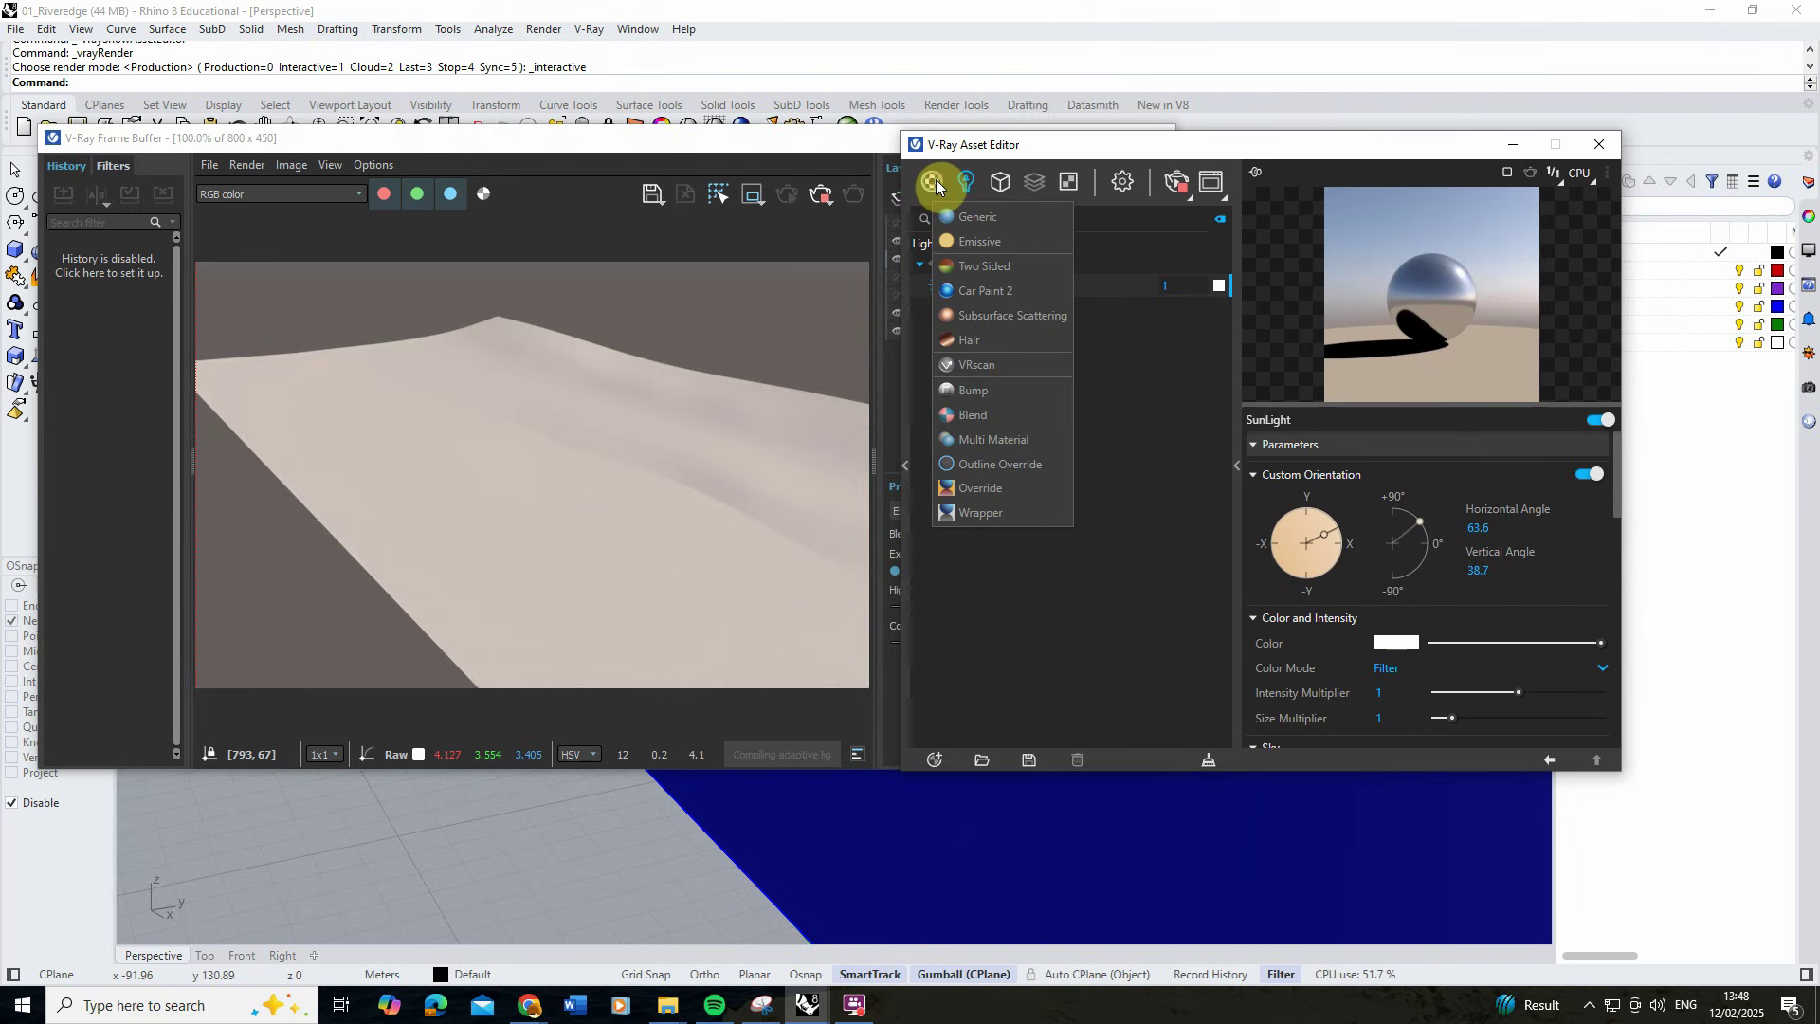
click(982, 218)
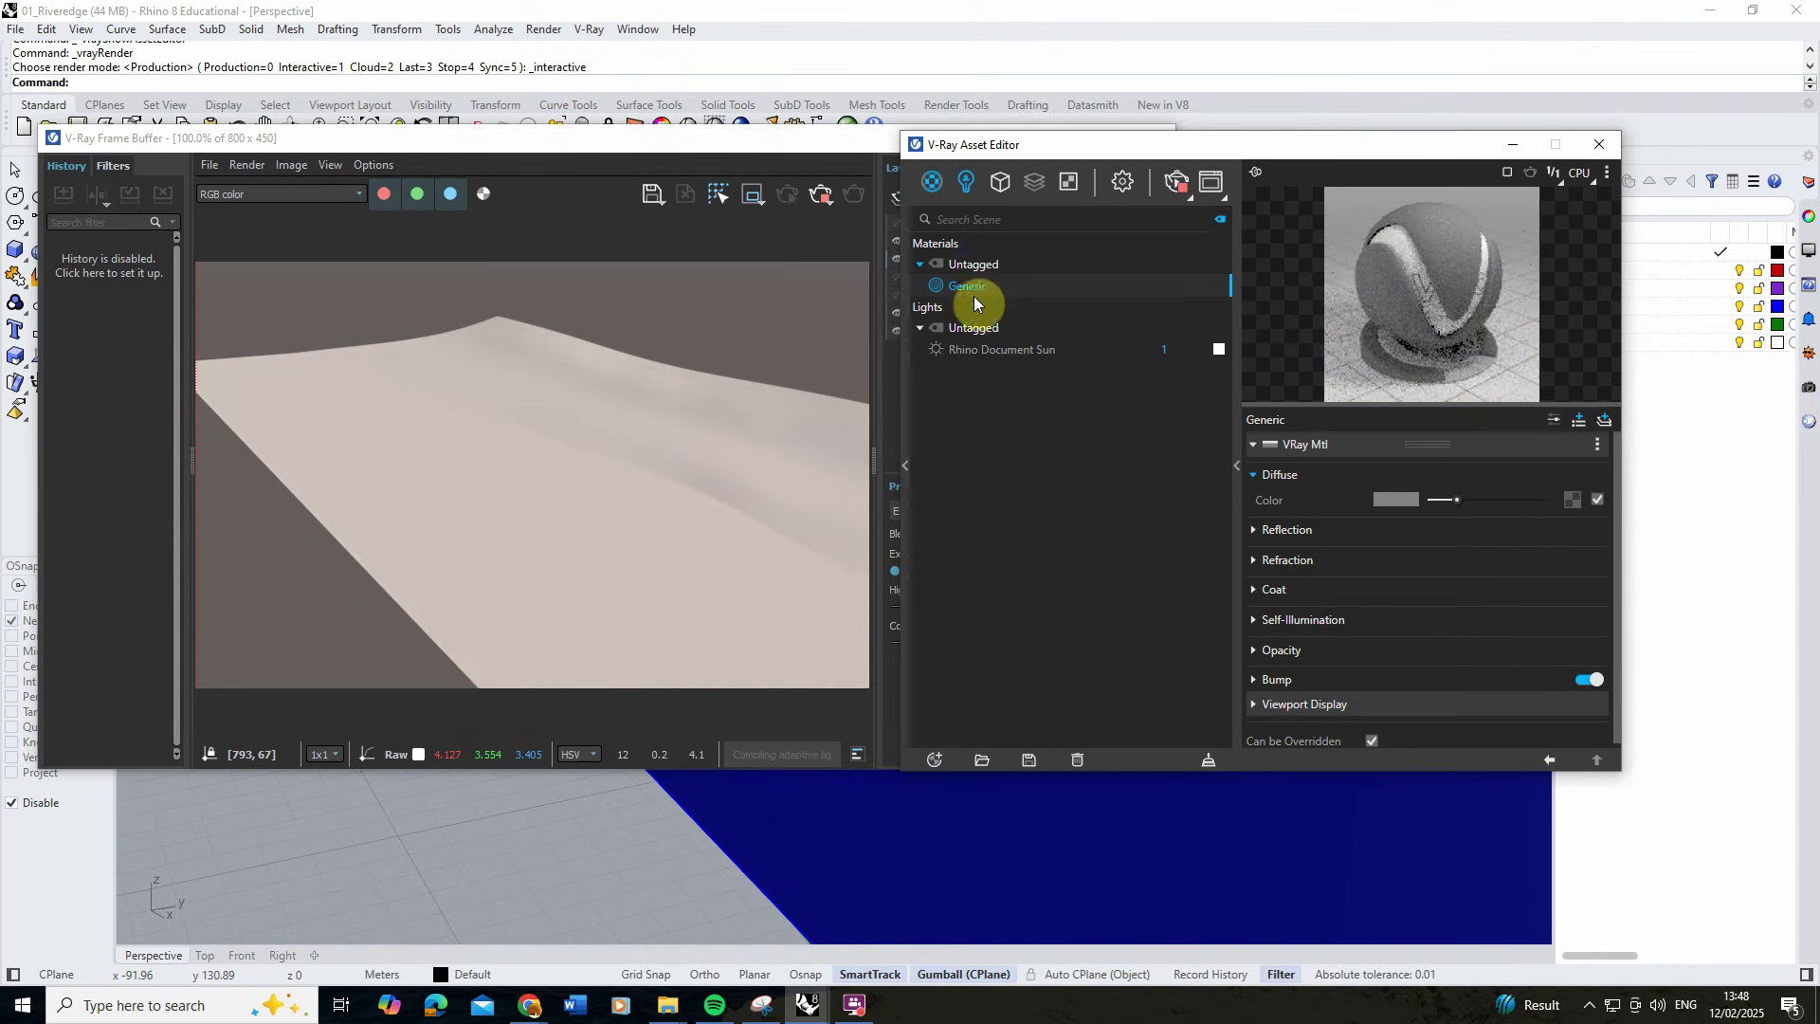
Rename the new Generic material as Water.
double_click(971, 286)
text(Water)
click(1237, 465)
click(1237, 467)
Set the Water material's diffuse color to black and its reflection and refraction colors to full white.
click(1284, 529)
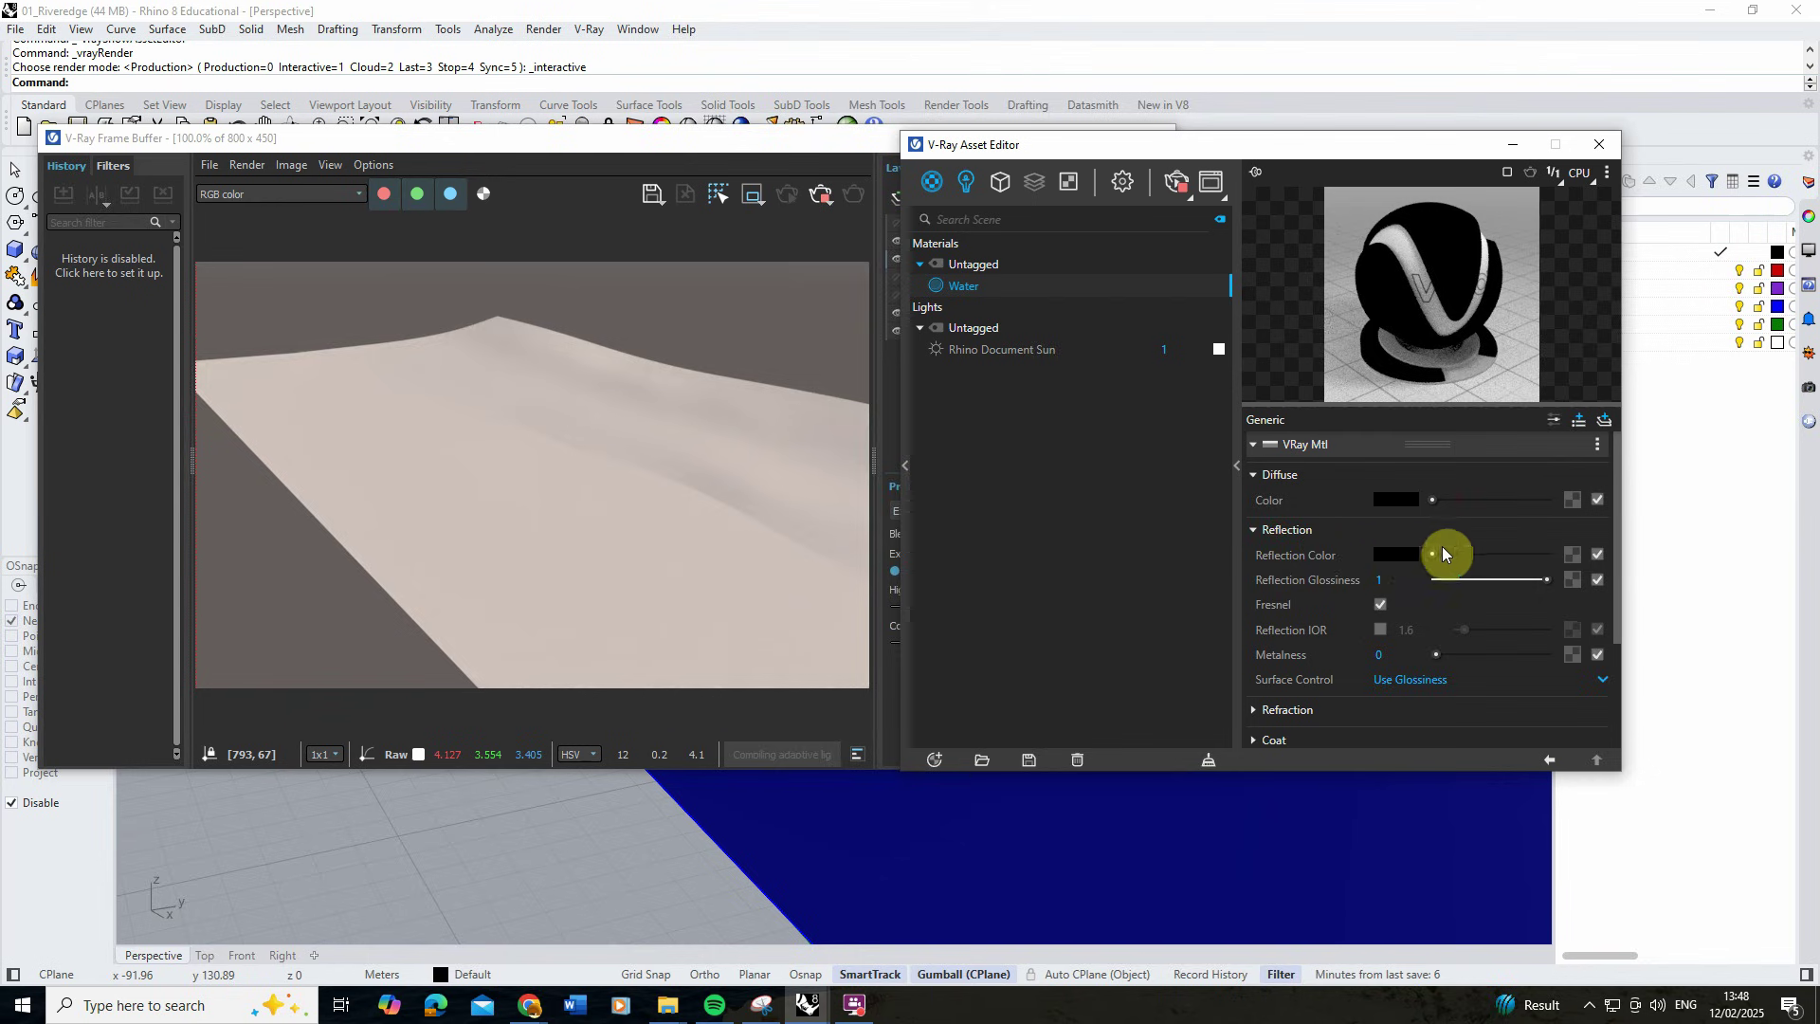
drag(1435, 554, 1550, 555)
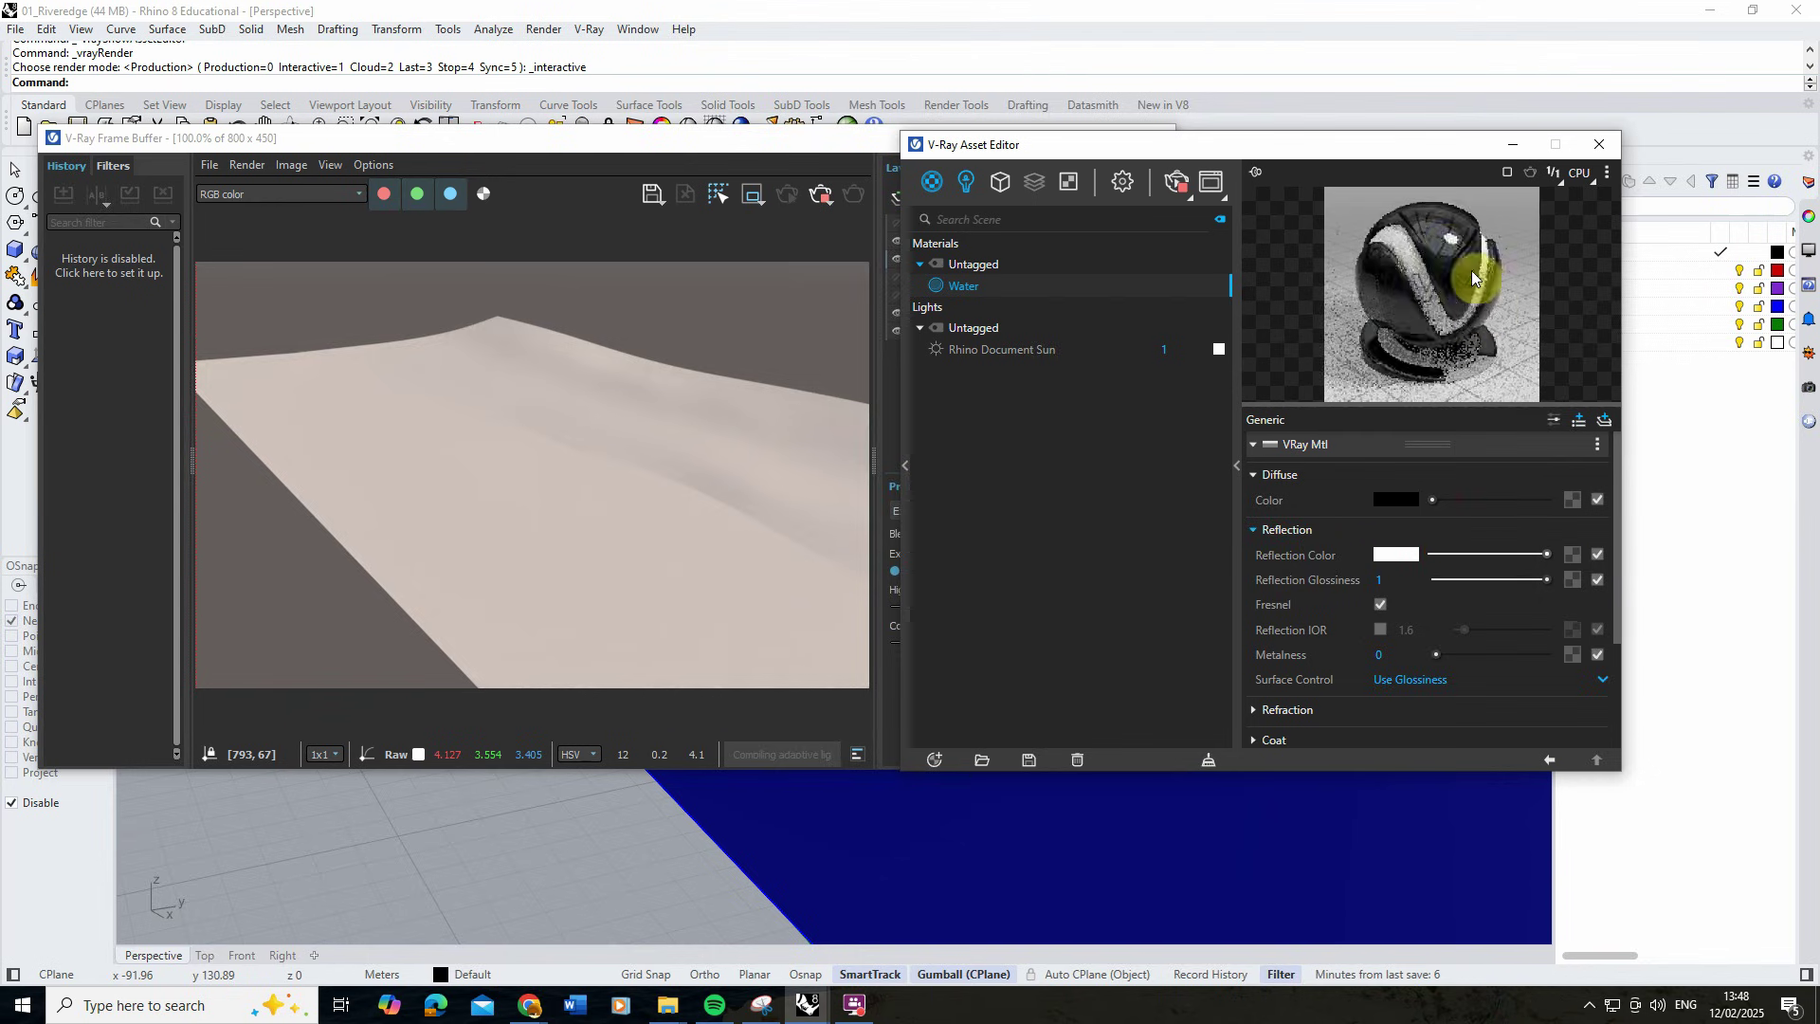
scroll(1298, 587, down, 2)
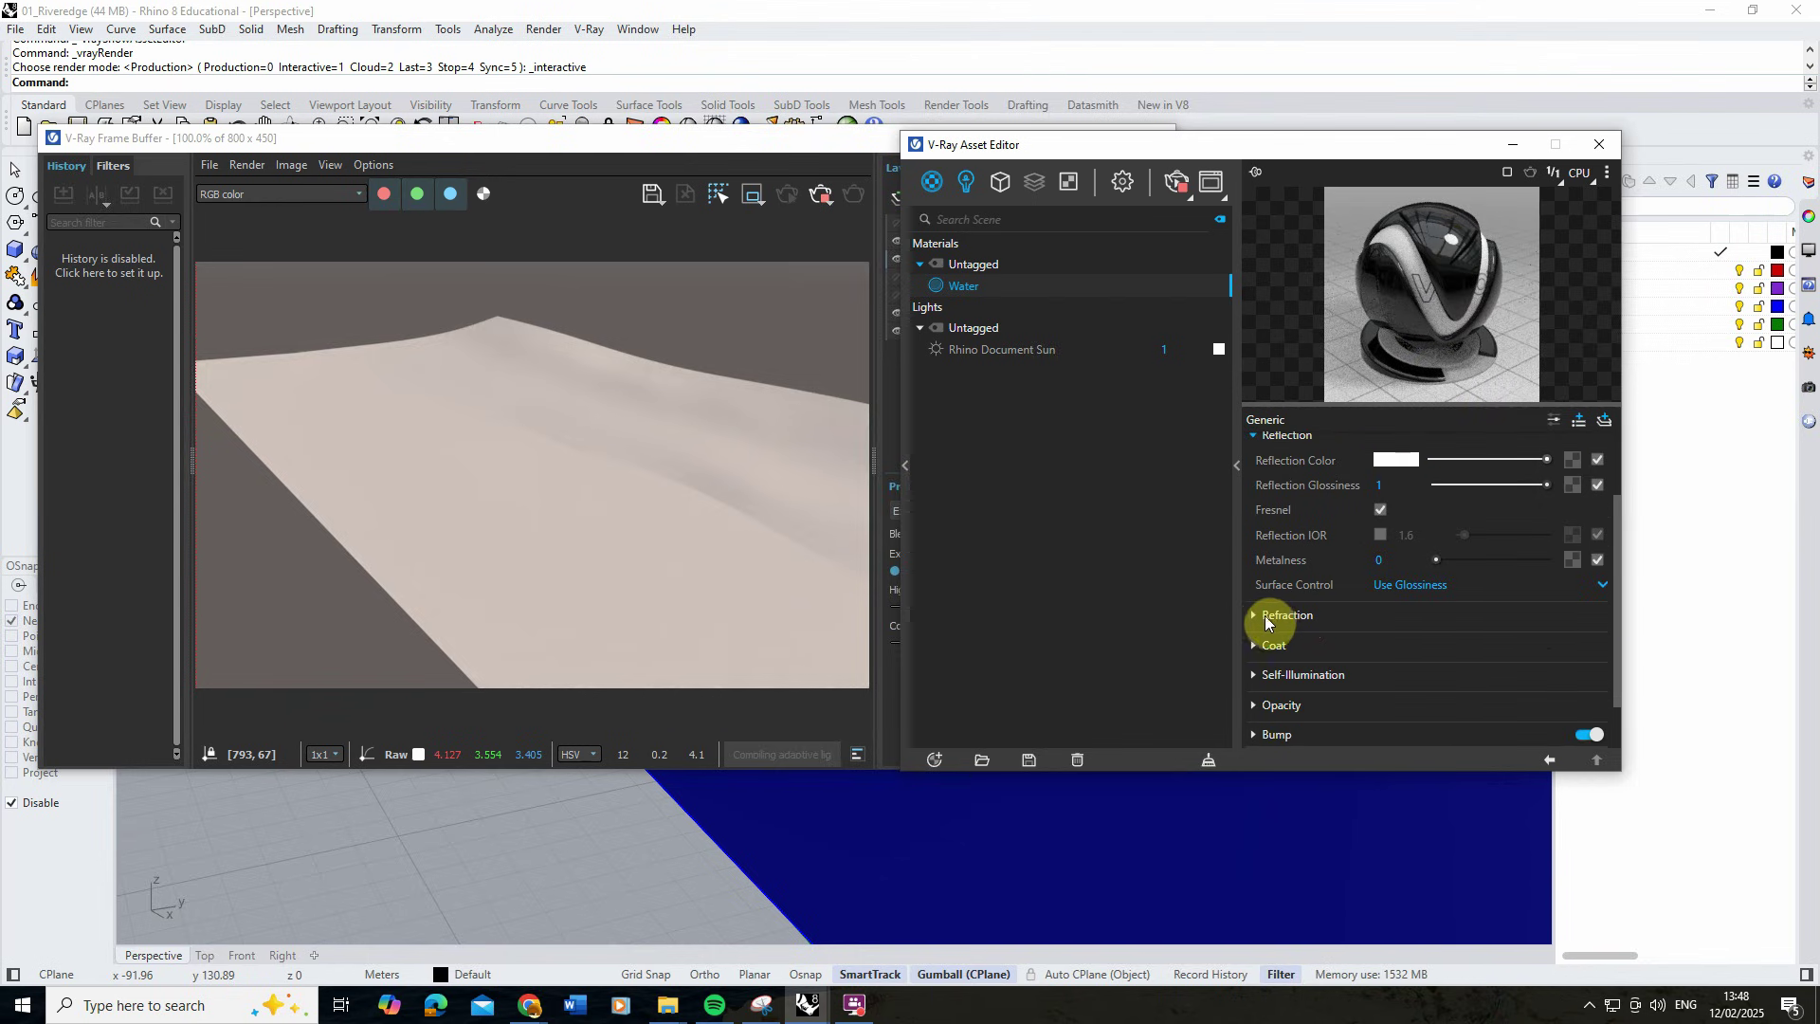
click(1266, 617)
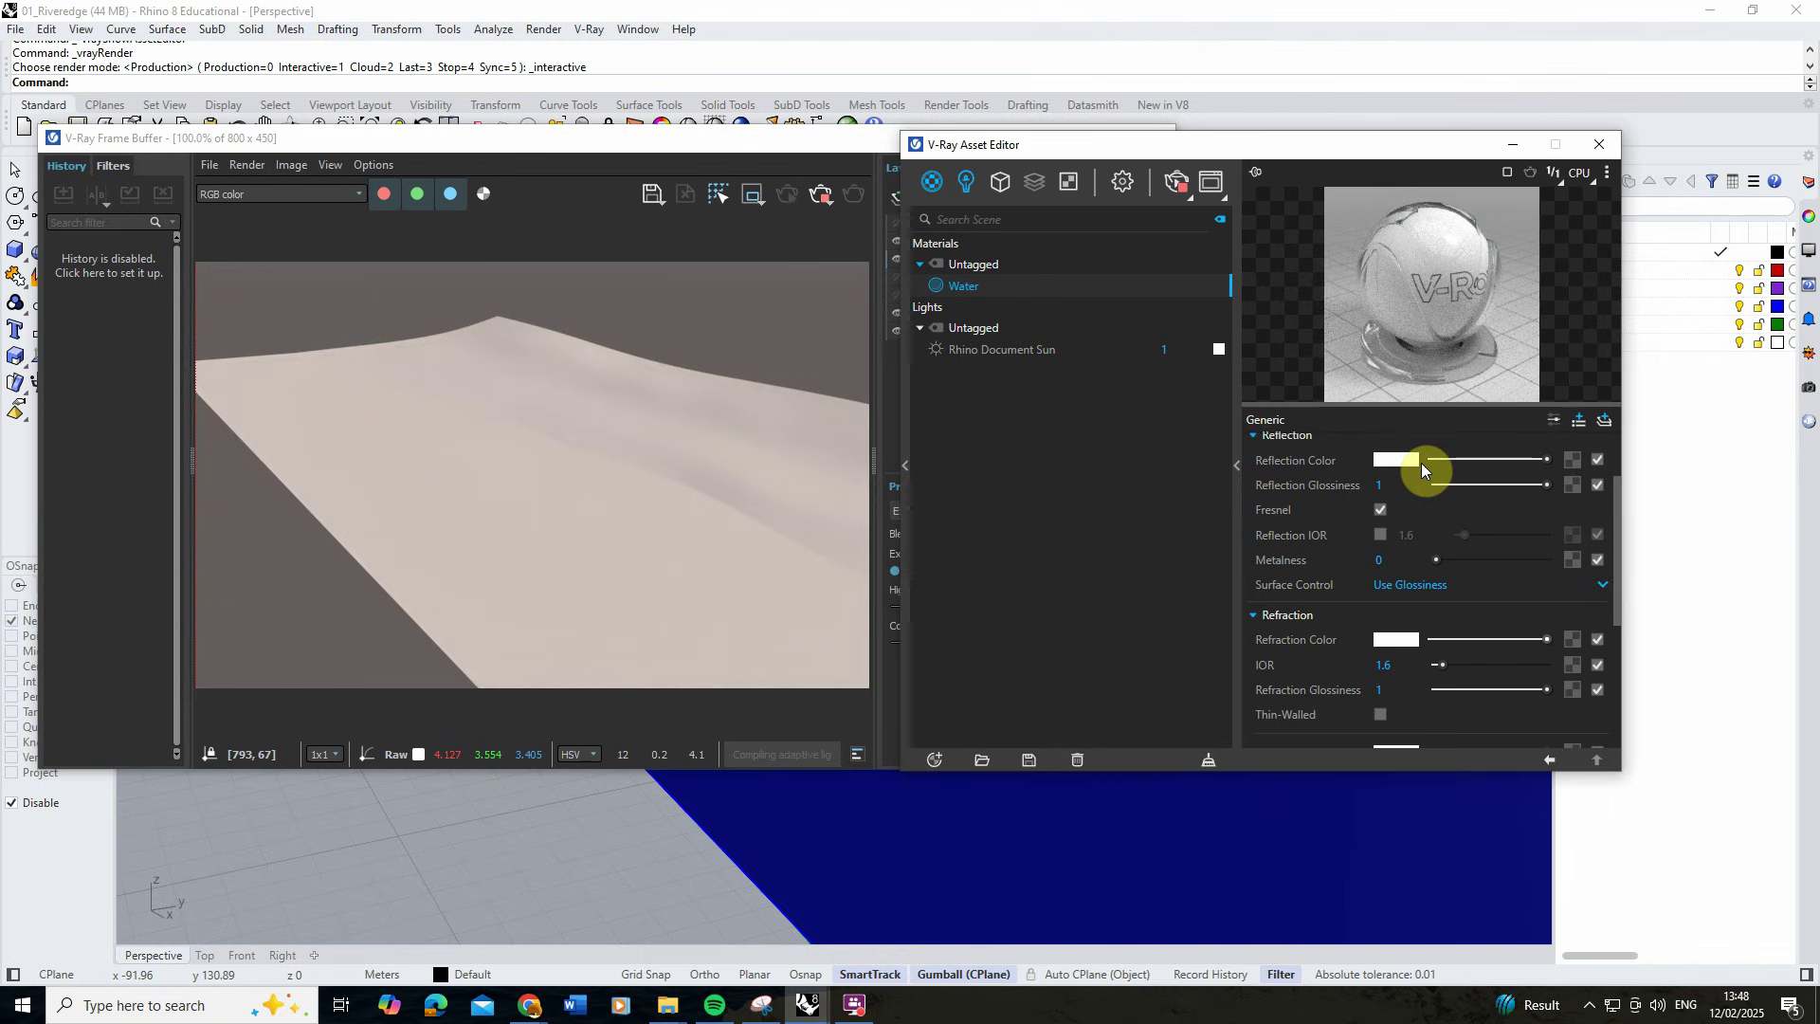
Apply the Water material to the Water layer and check the river surface in the interactive render.
right_click(1016, 294)
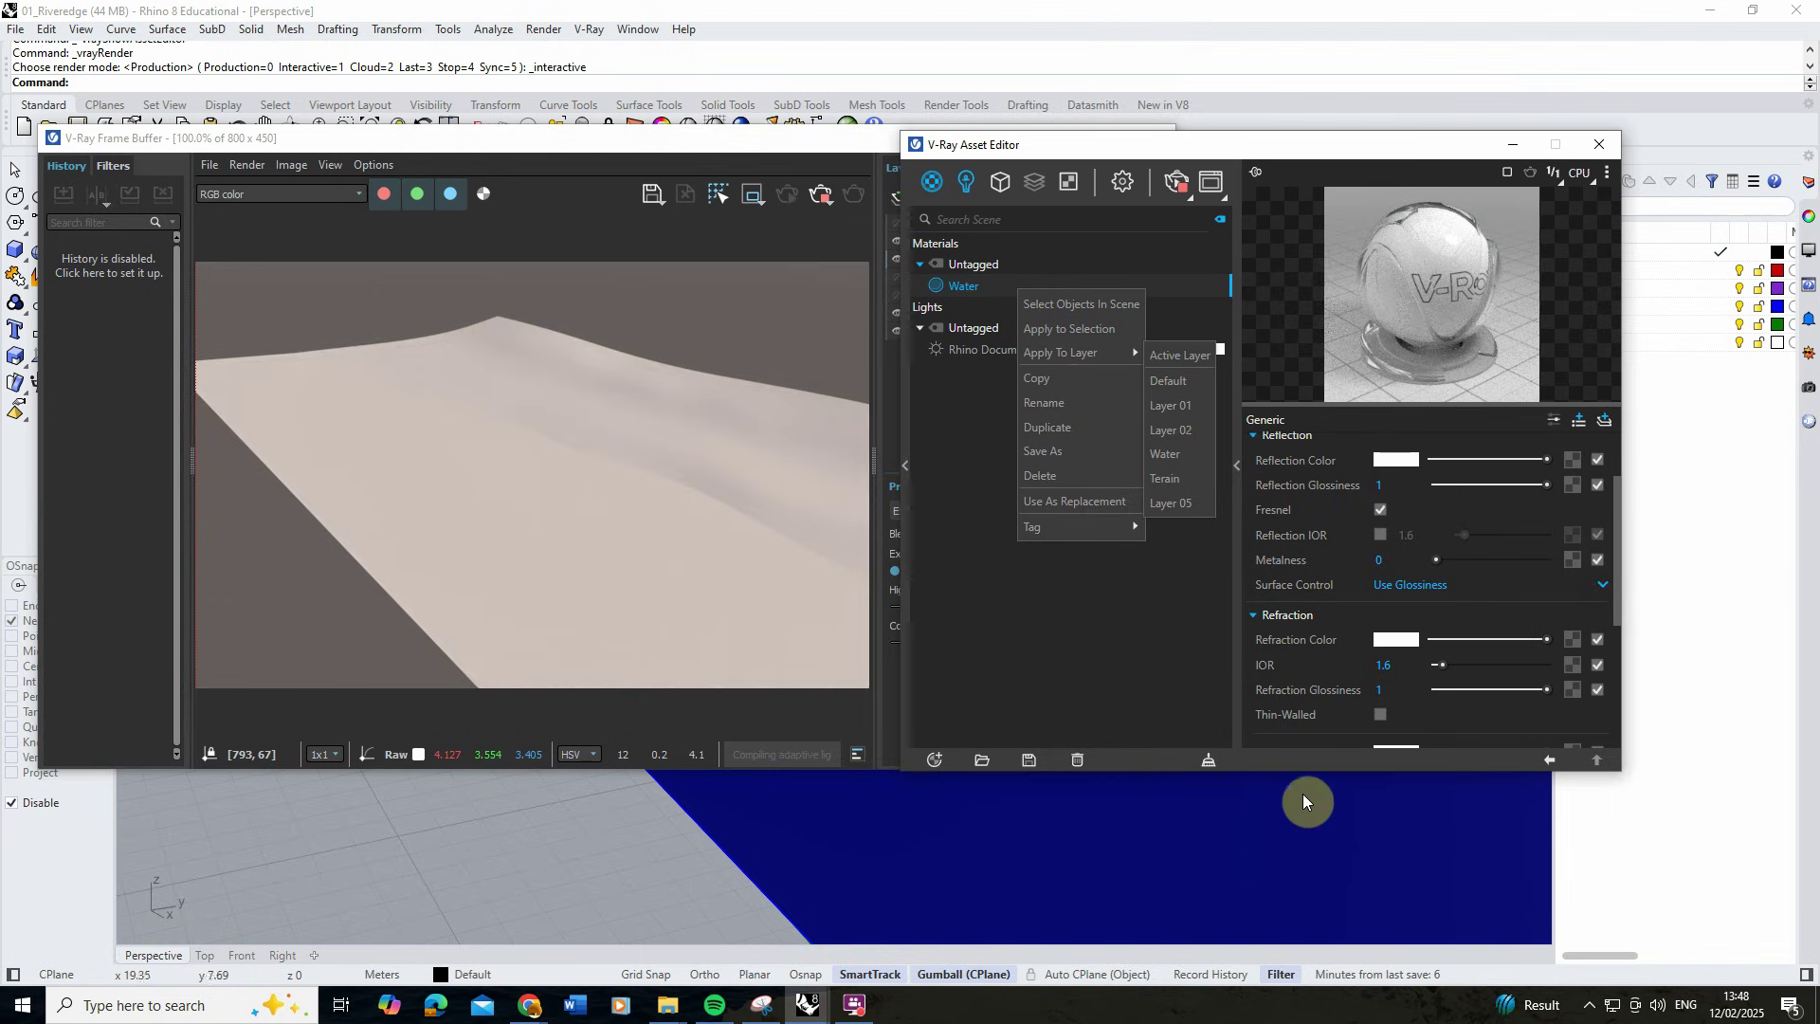
mouse_move(1071, 353)
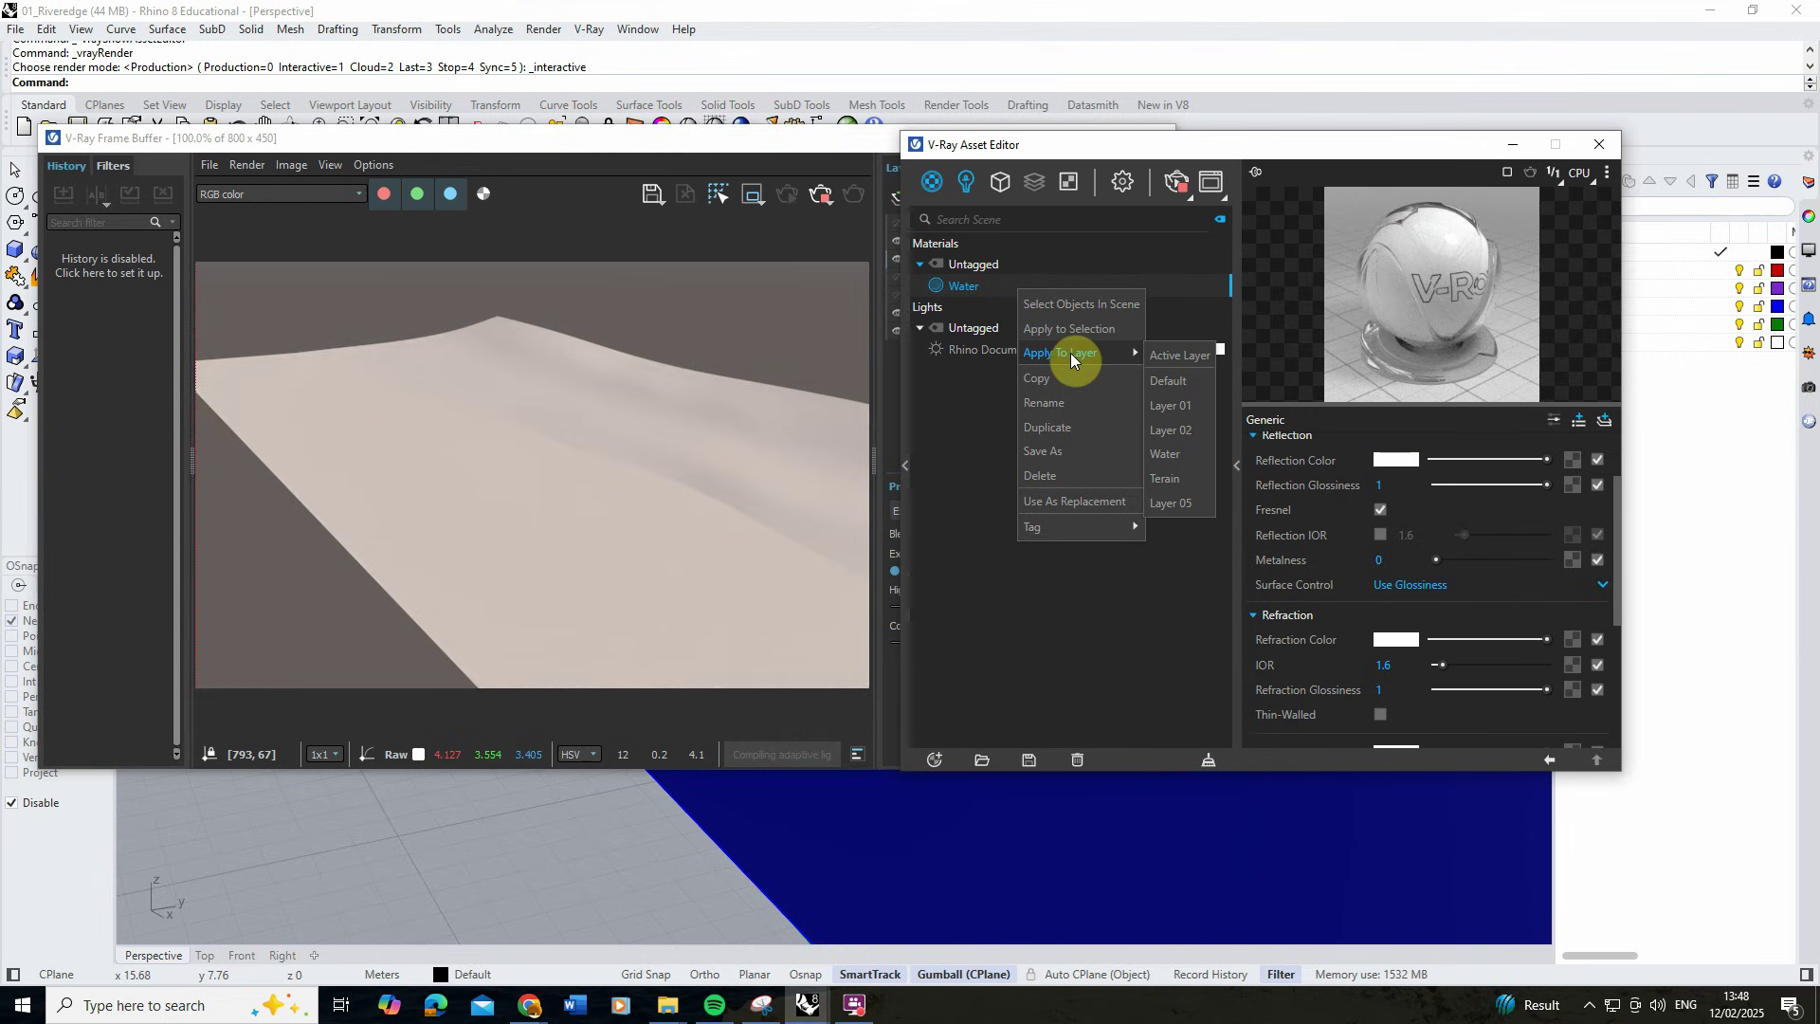
click(1173, 457)
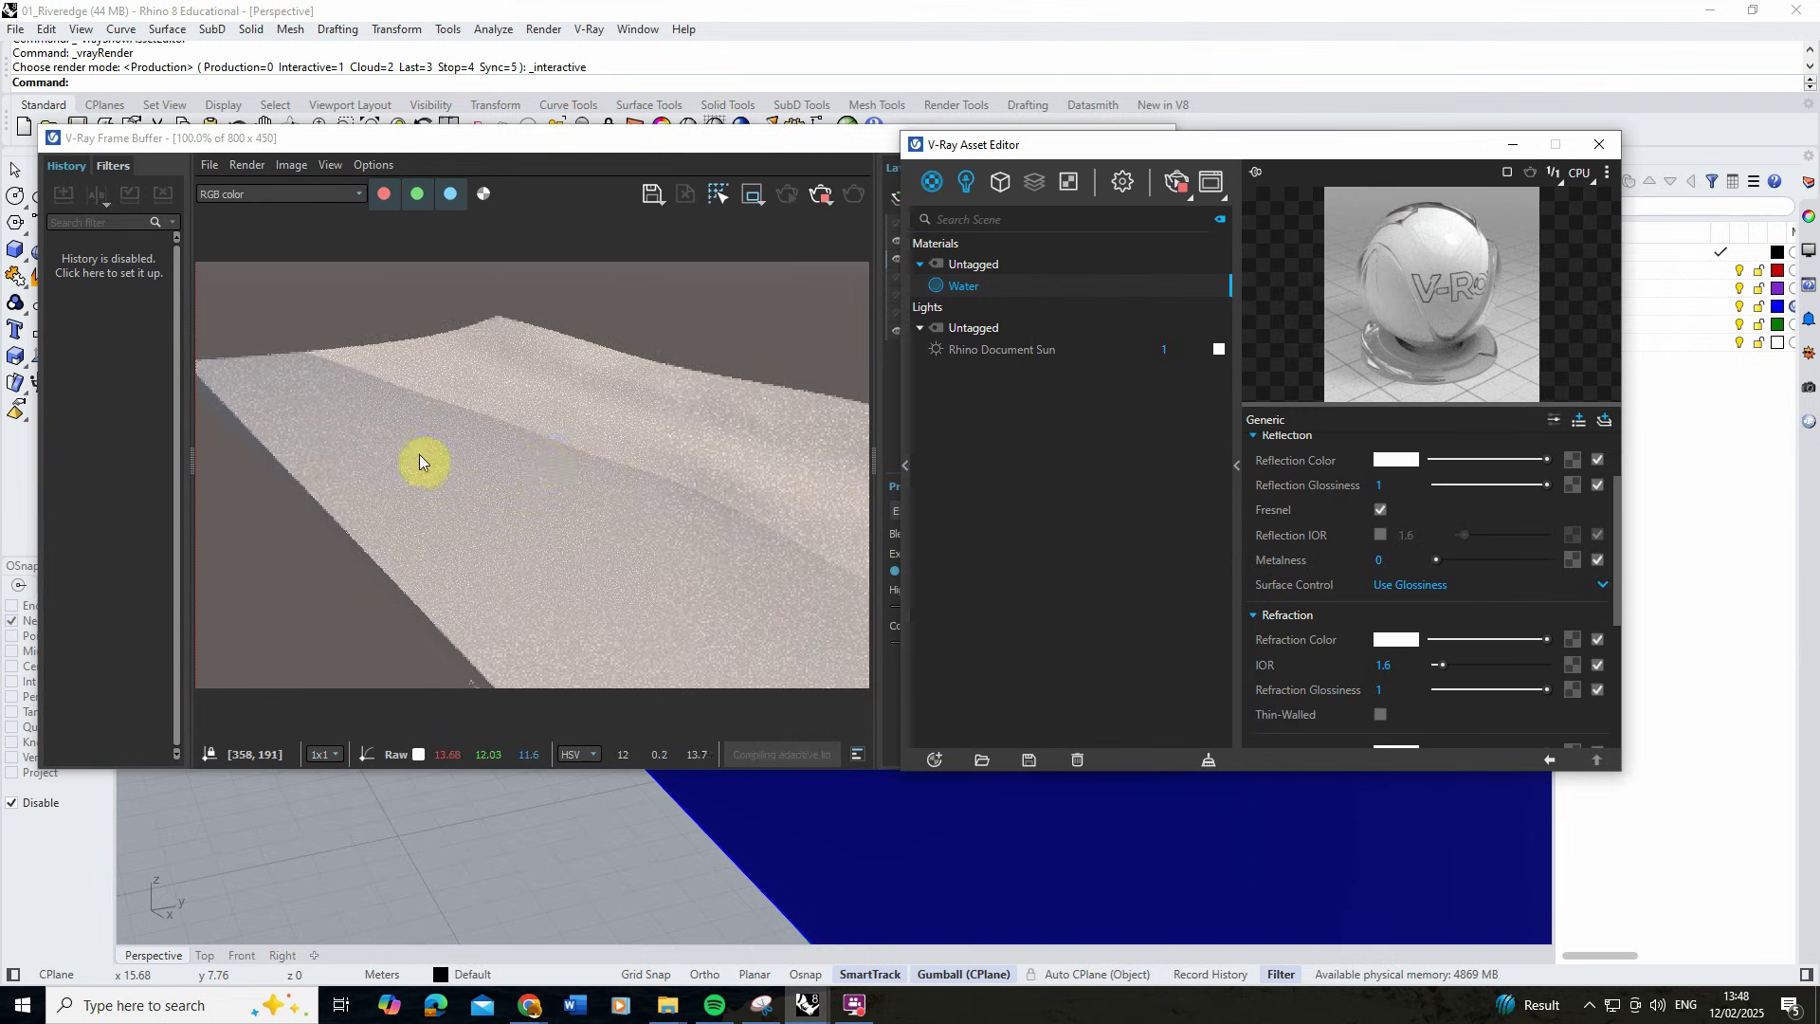
right_drag(784, 869, 1034, 828)
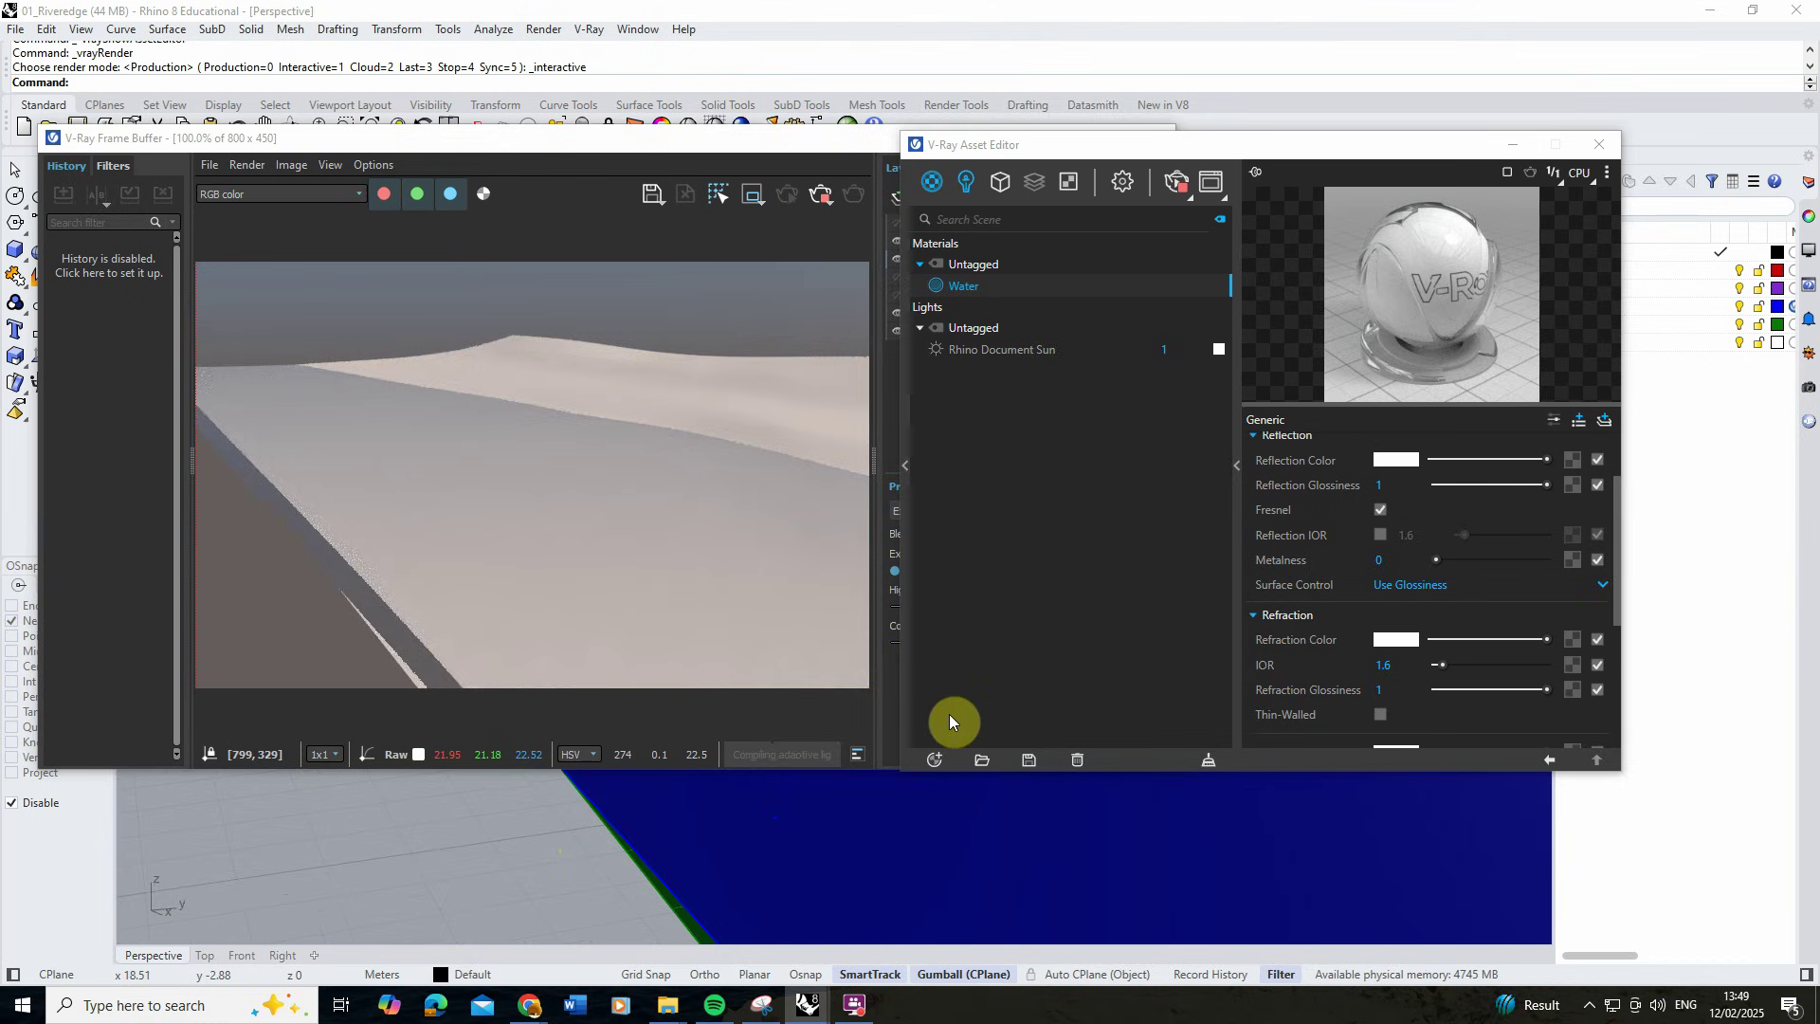
Create a second Generic V-Ray material.
click(935, 758)
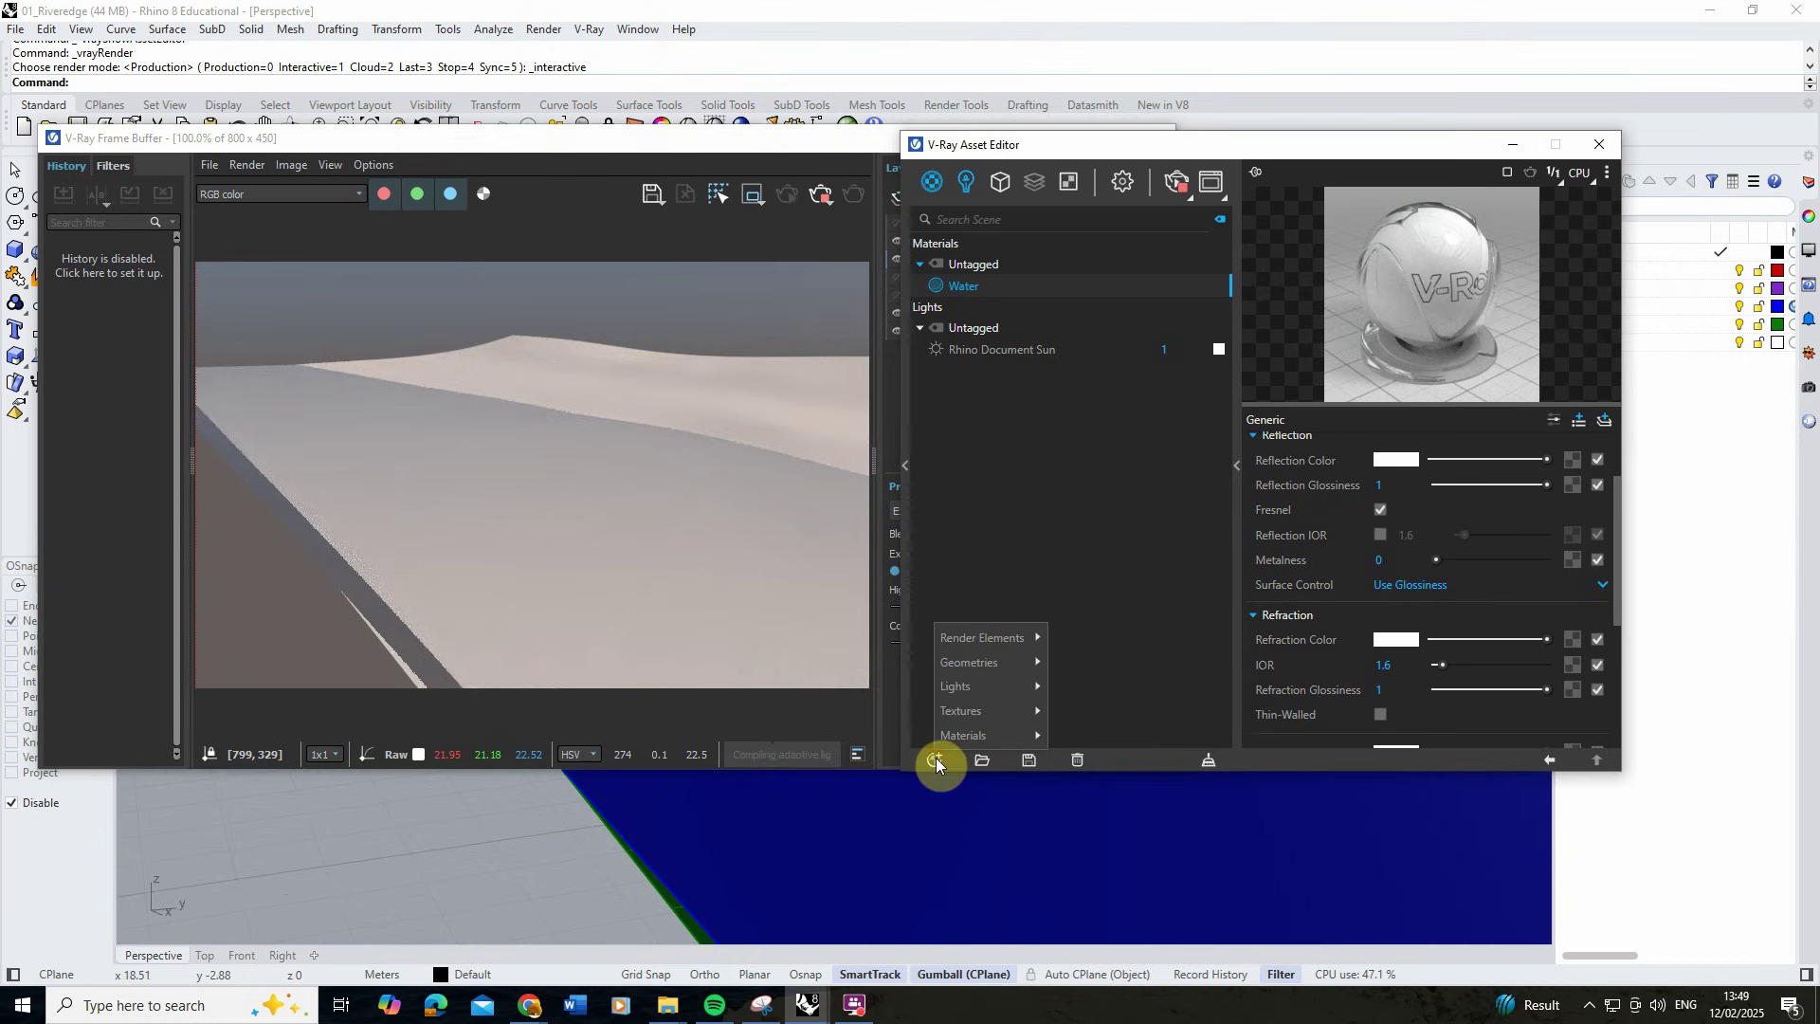
mouse_move(975, 736)
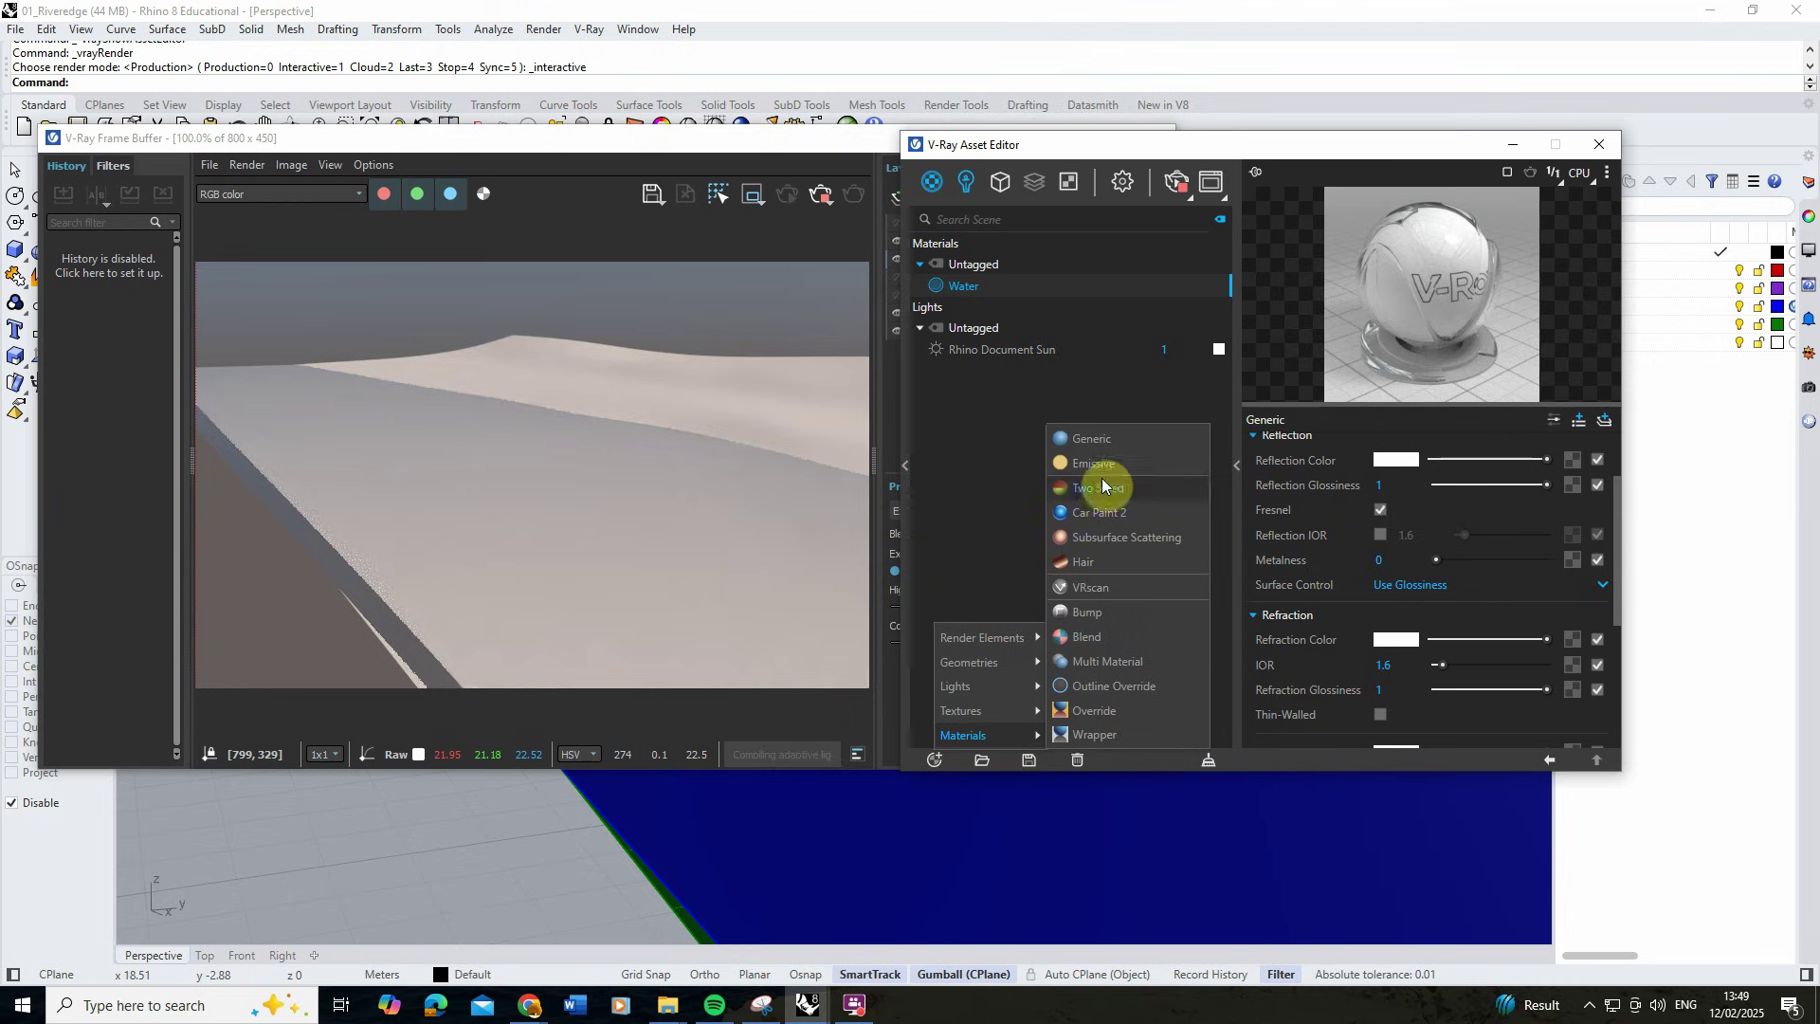
click(1098, 438)
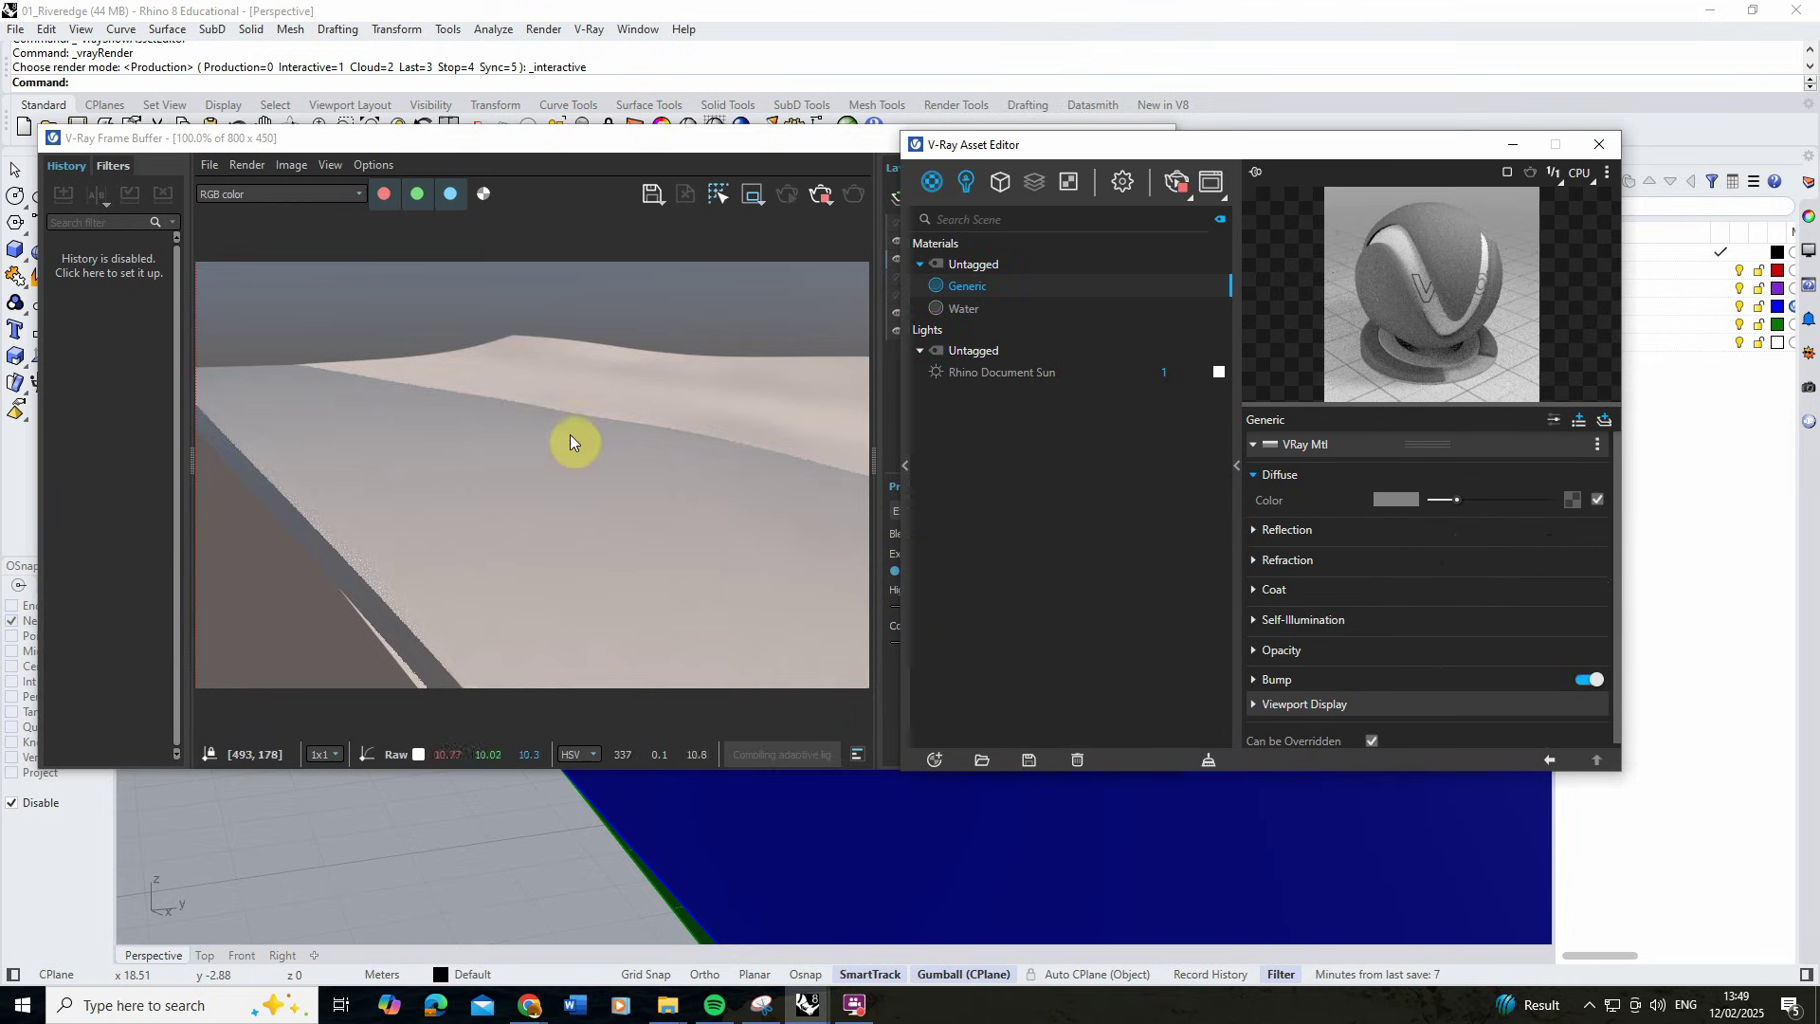
Stop the interactive render and minimize the frame buffer and asset editor.
scroll(804, 839, up, 2)
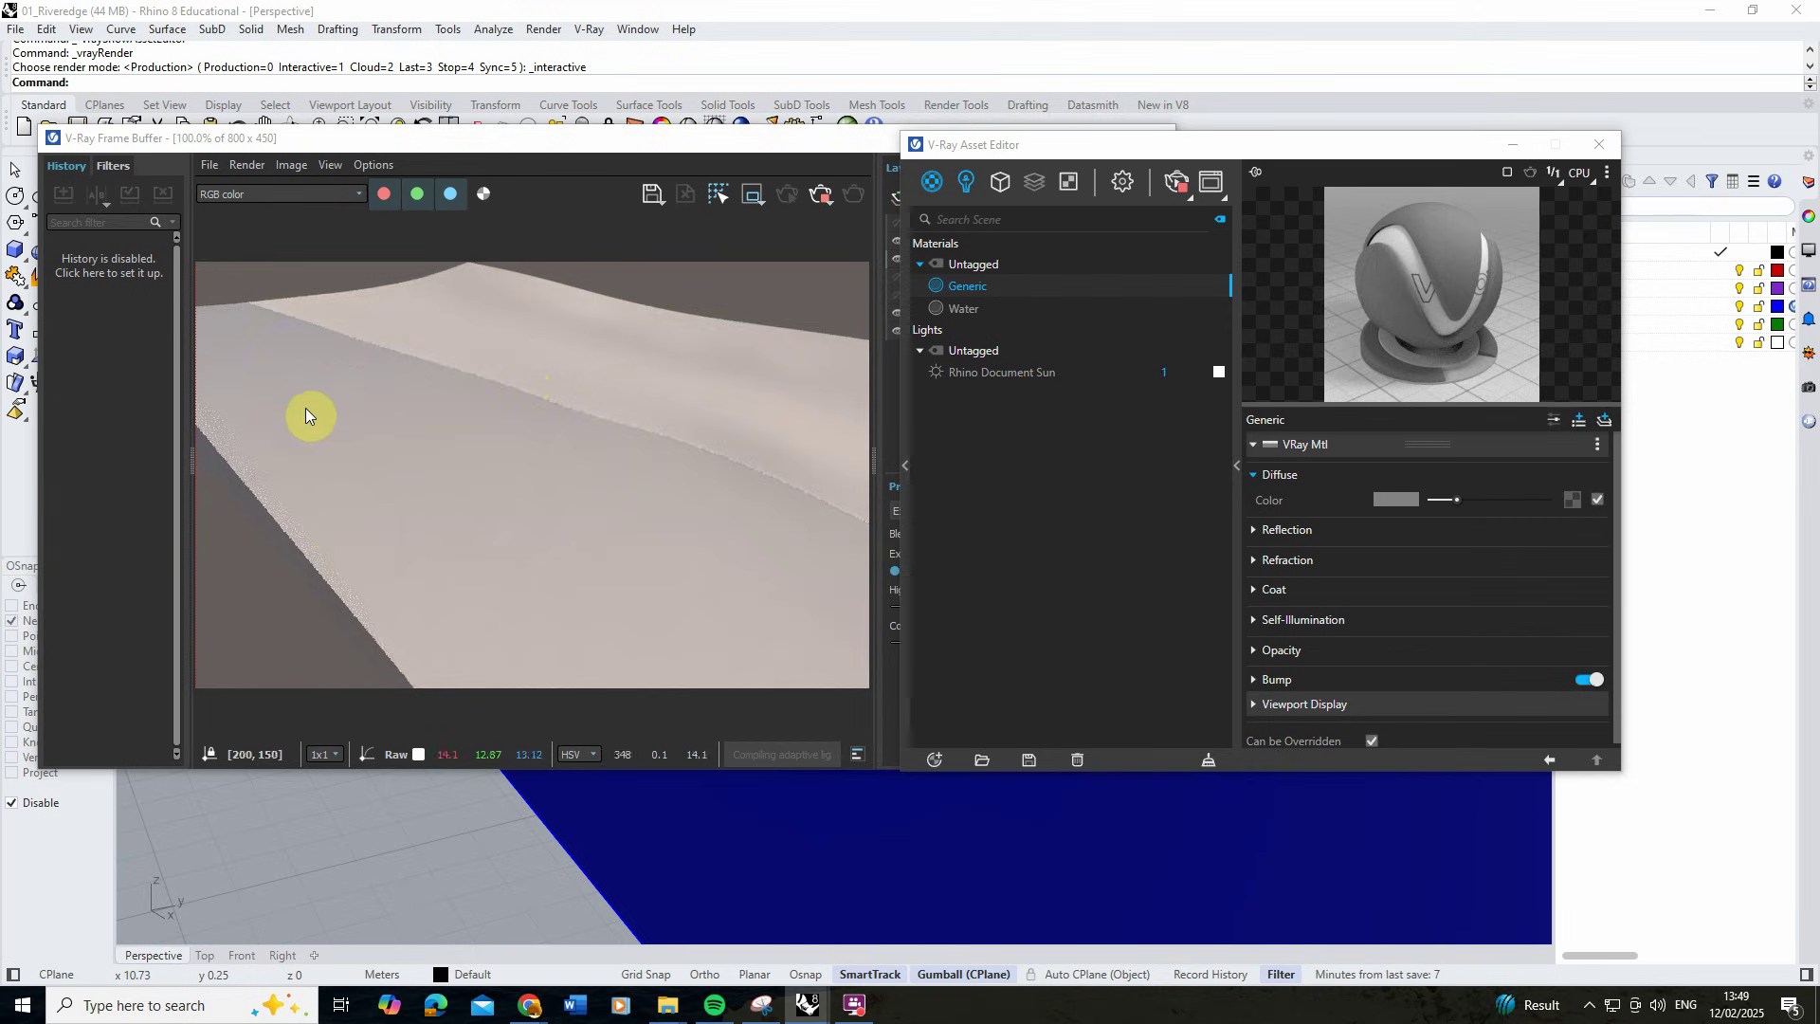
click(818, 194)
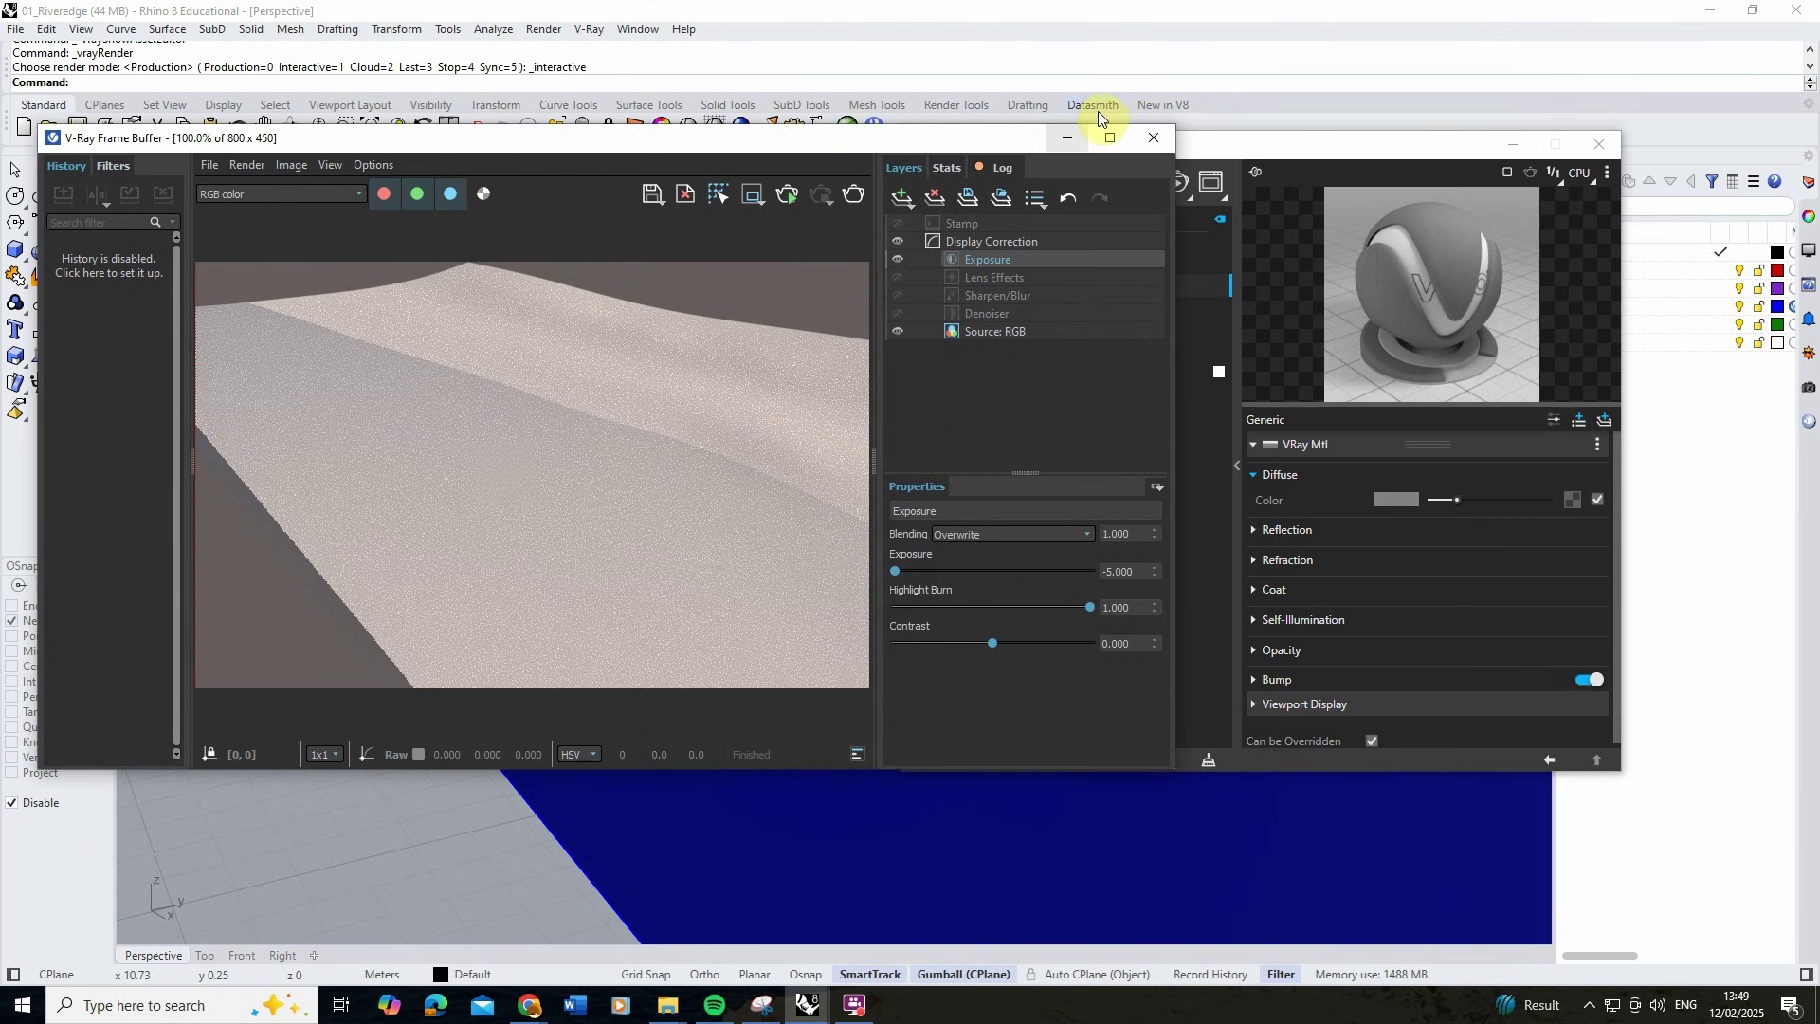
click(1066, 142)
click(1511, 146)
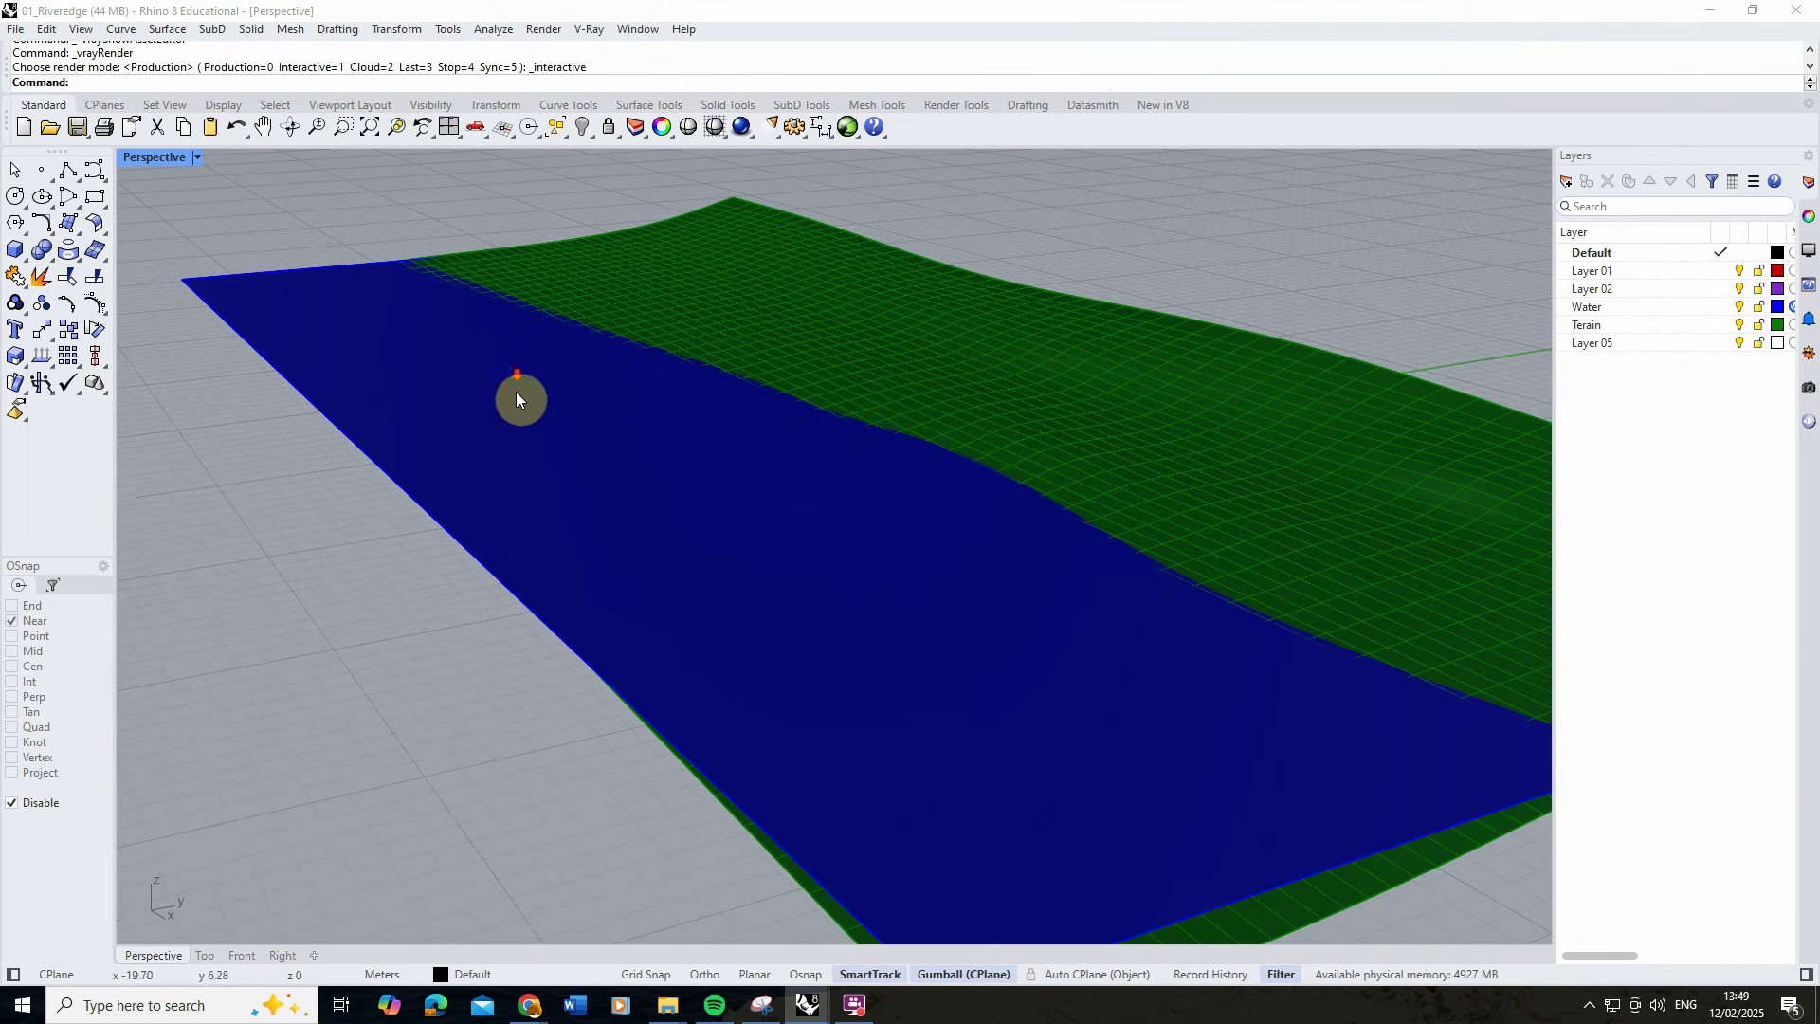
Extrude the flat water surface downward into a closed solid with ExtrudeSrf and make Water the current layer.
click(527, 395)
scroll(528, 396, down, 5)
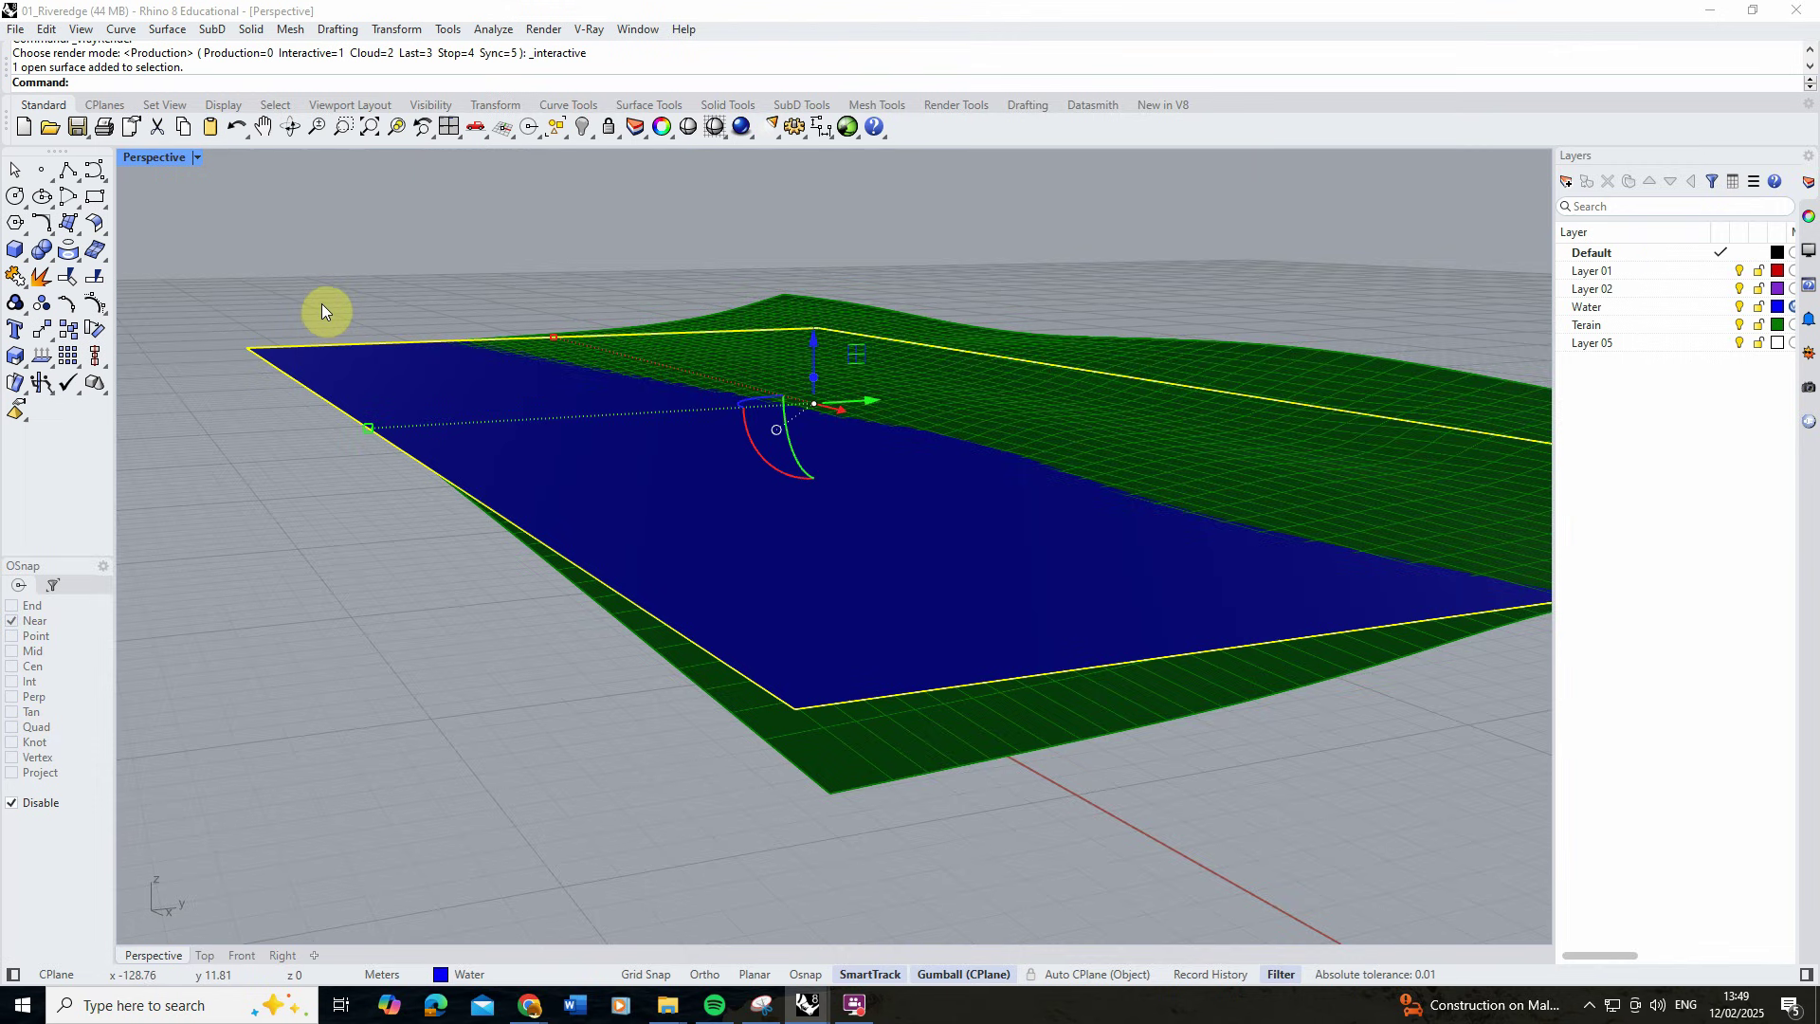
text(ExtrudeCrv)
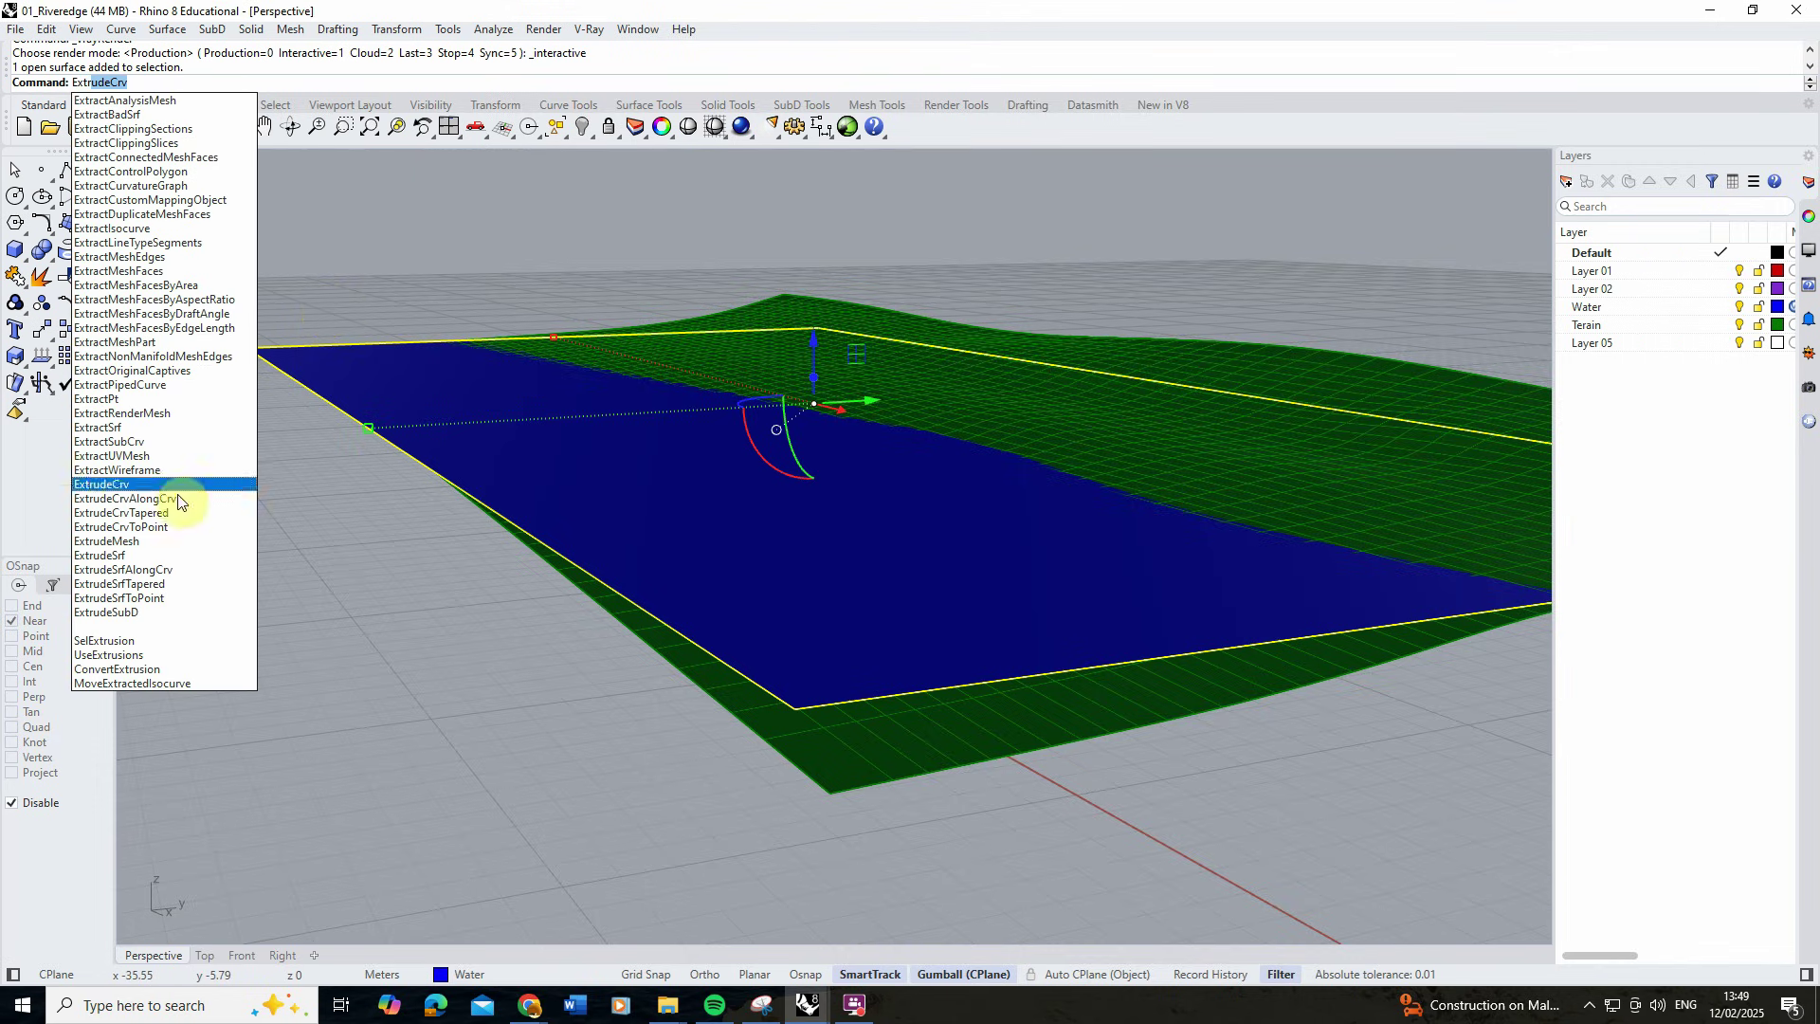
click(143, 554)
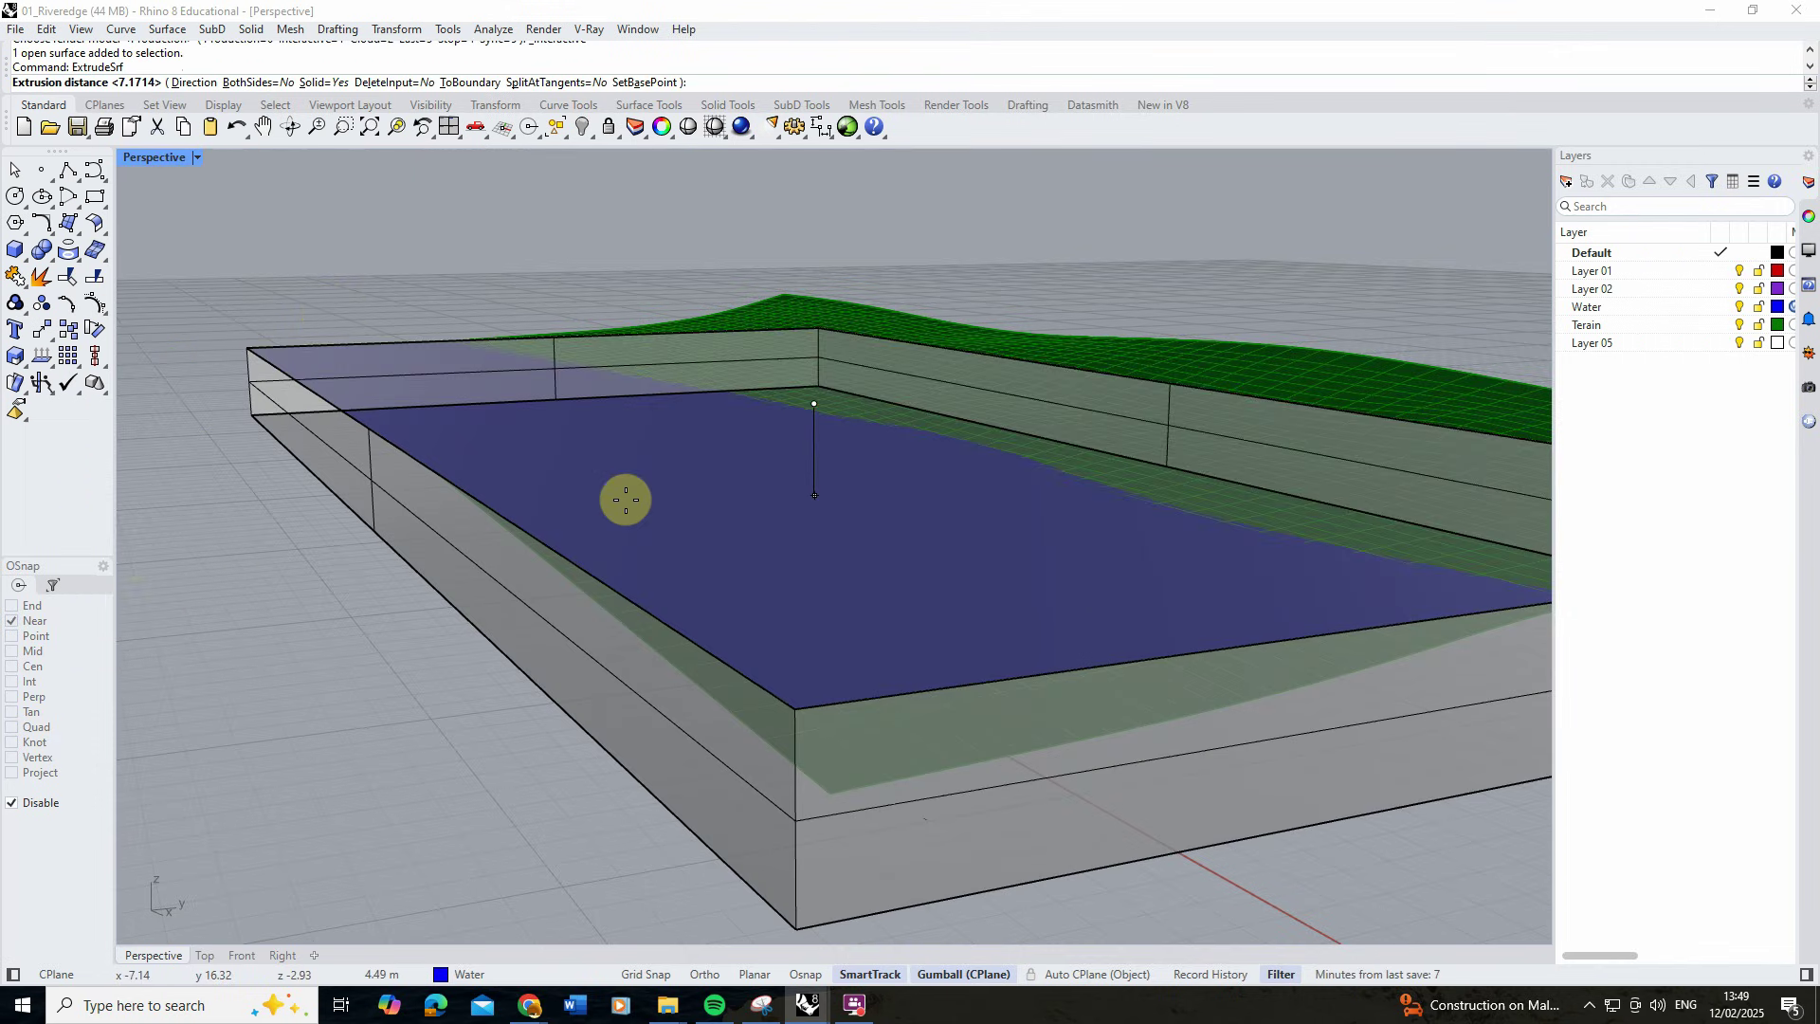
double_click(1657, 308)
click(814, 412)
right_drag(813, 412, 765, 489)
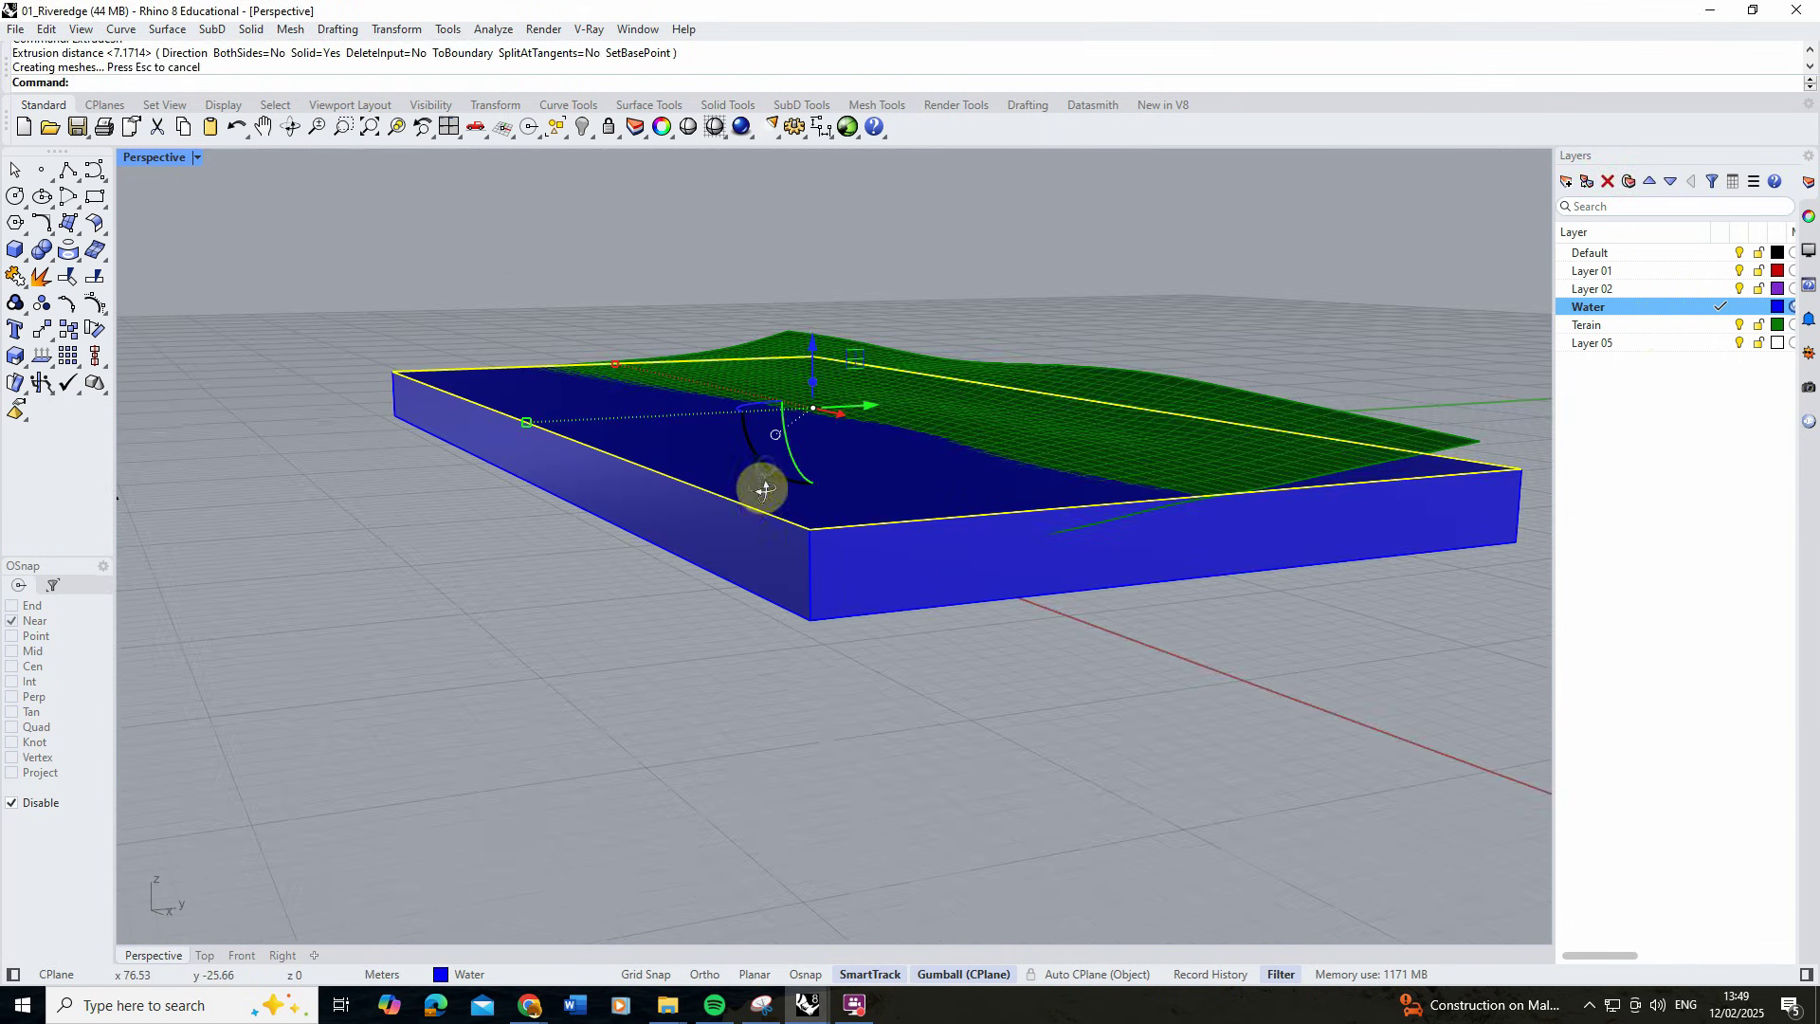
Delete the original flat water surface that overlaps the top of the extruded solid.
click(588, 646)
scroll(607, 588, up, 3)
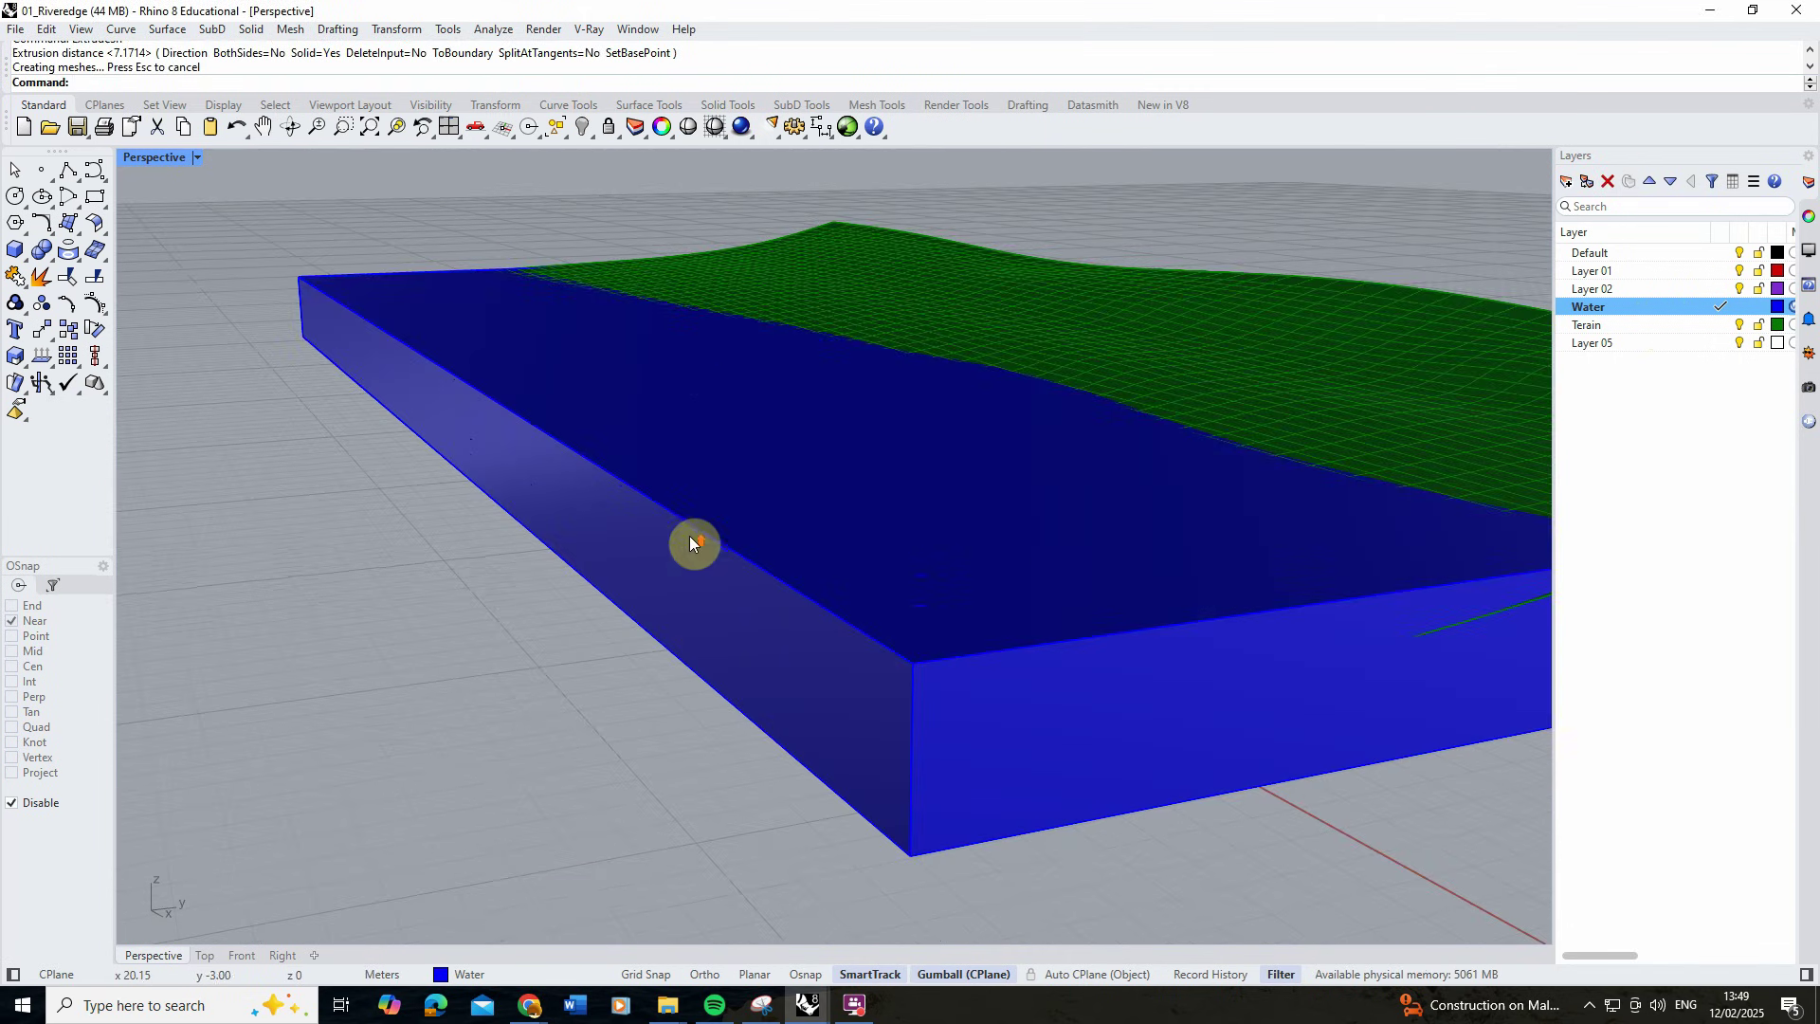
click(635, 445)
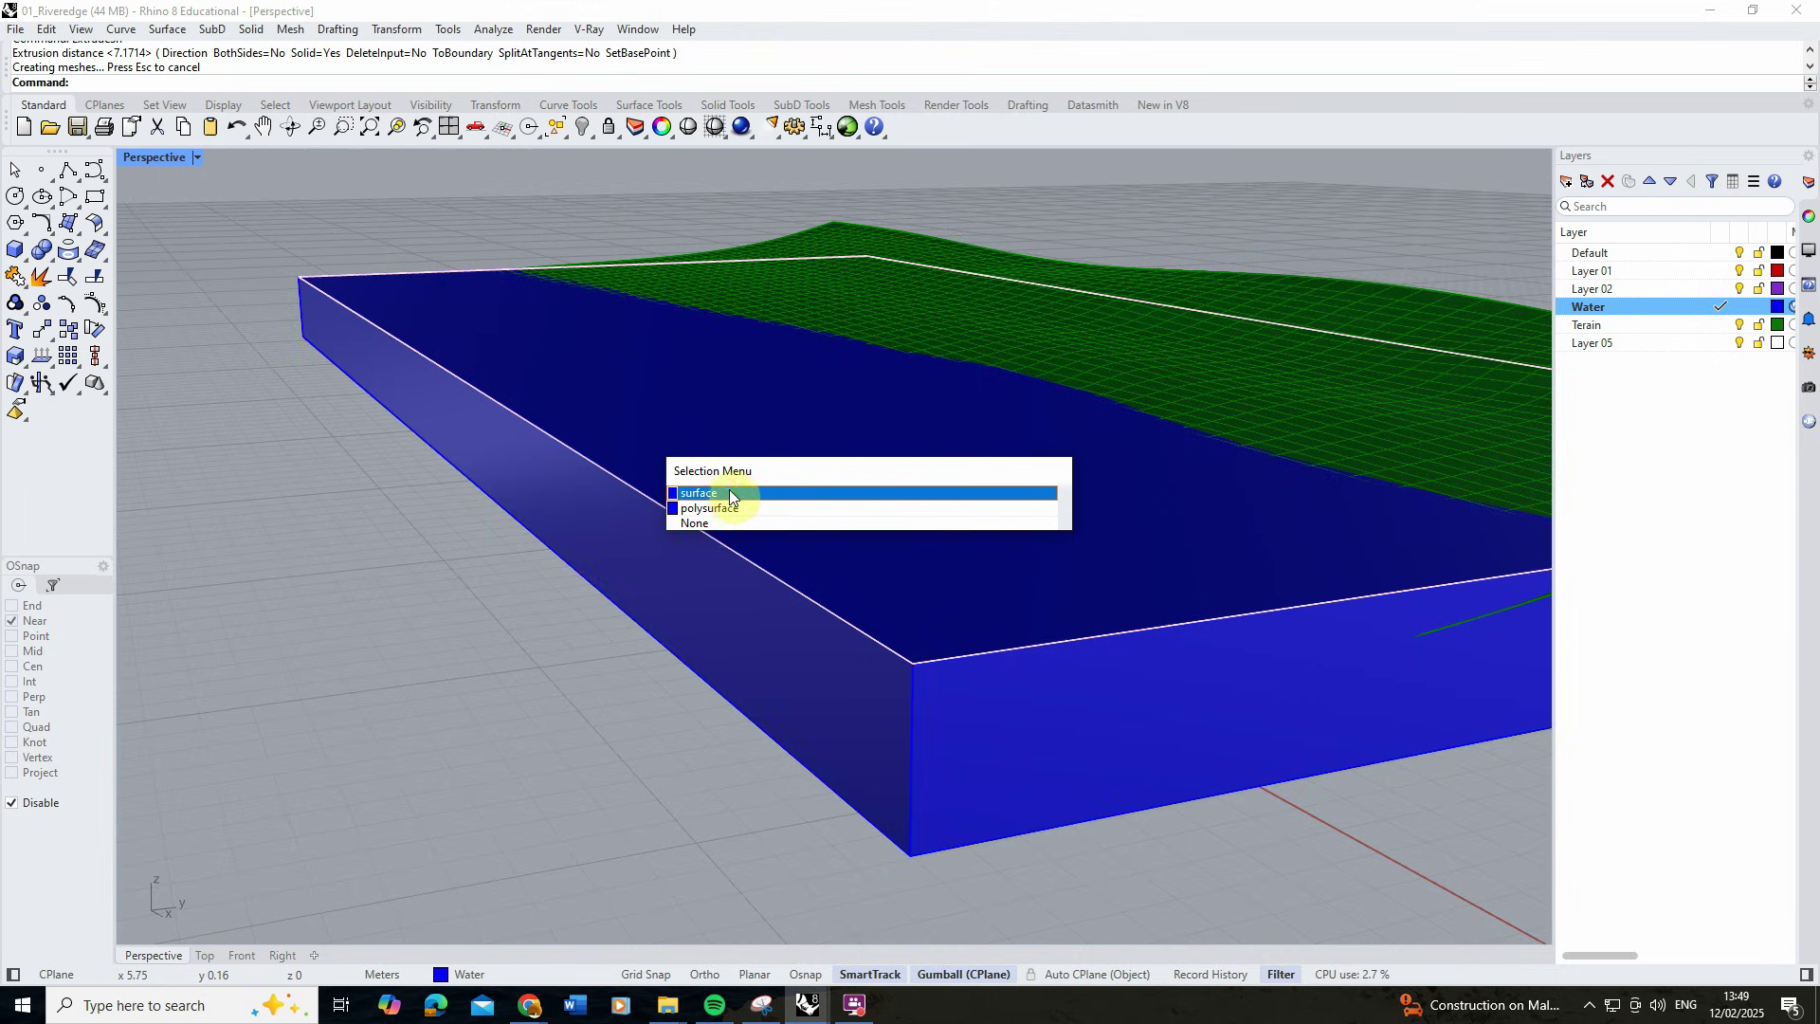
click(730, 495)
key(Delete)
Switch the Perspective viewport to Ghosted display and inspect the water solid against the terrain.
click(645, 446)
scroll(565, 366, up, 2)
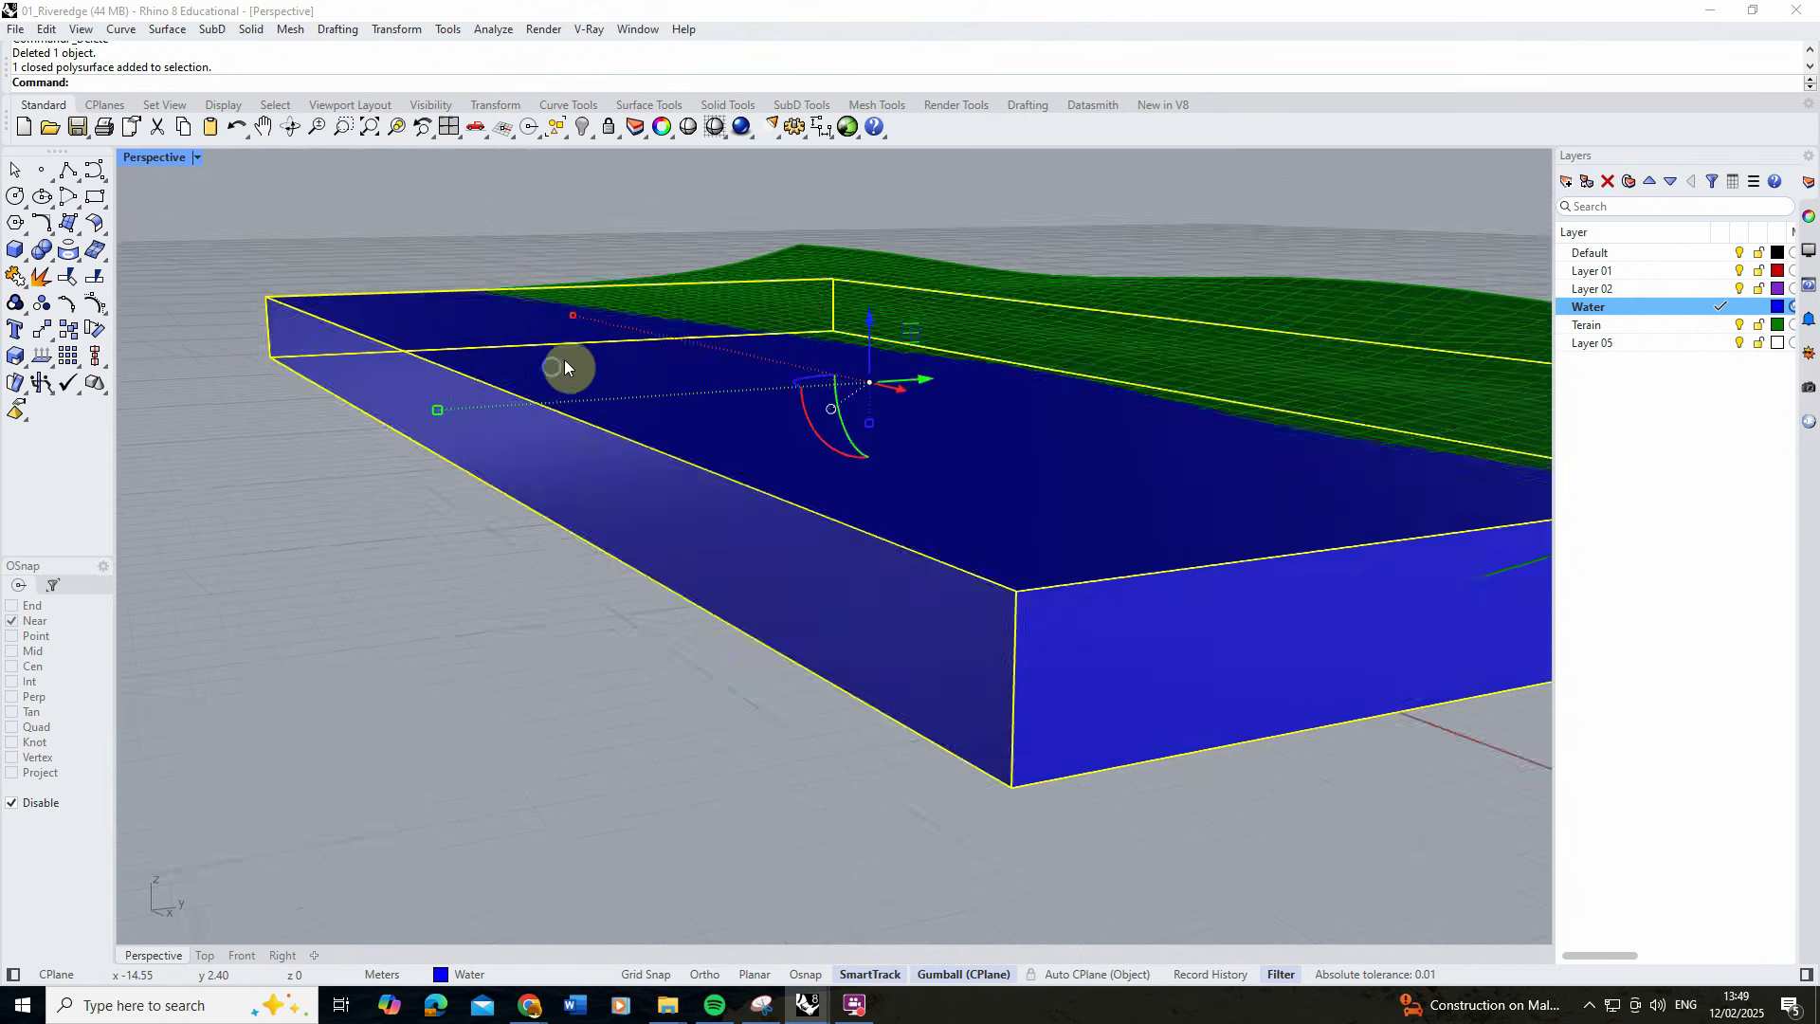
scroll(565, 366, up, 3)
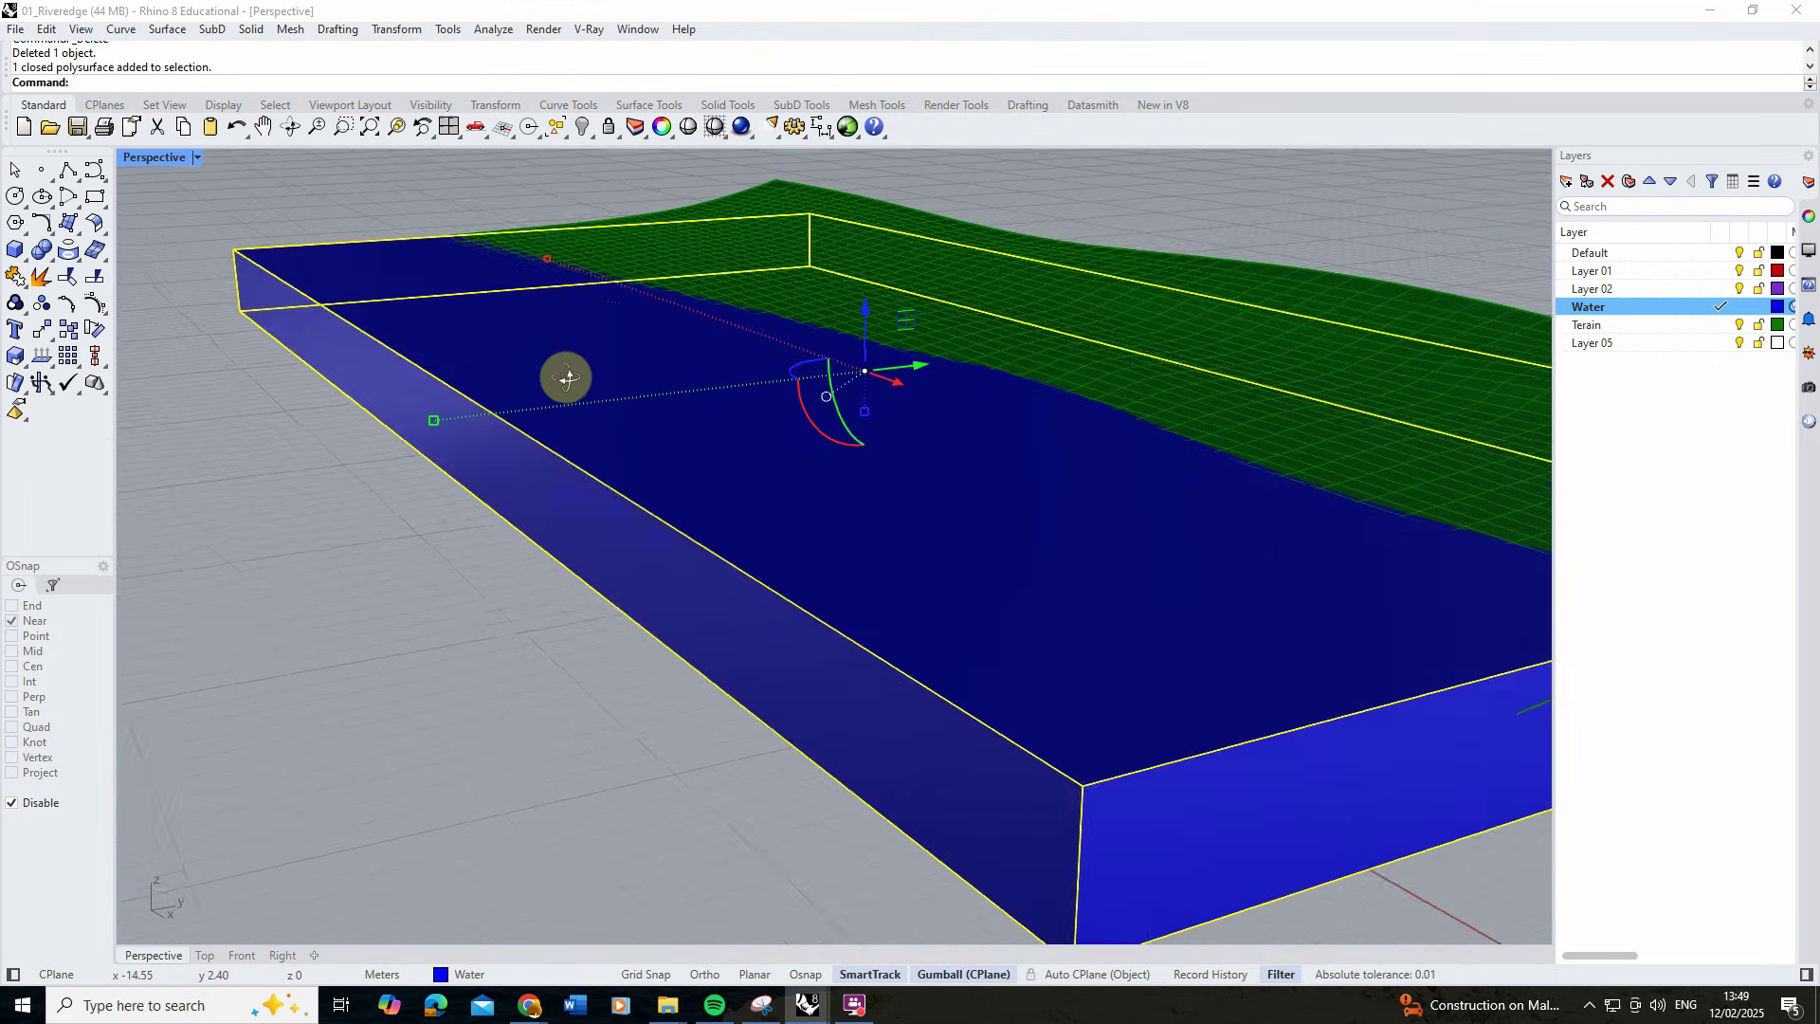
click(196, 158)
click(241, 183)
scroll(258, 462, down, 3)
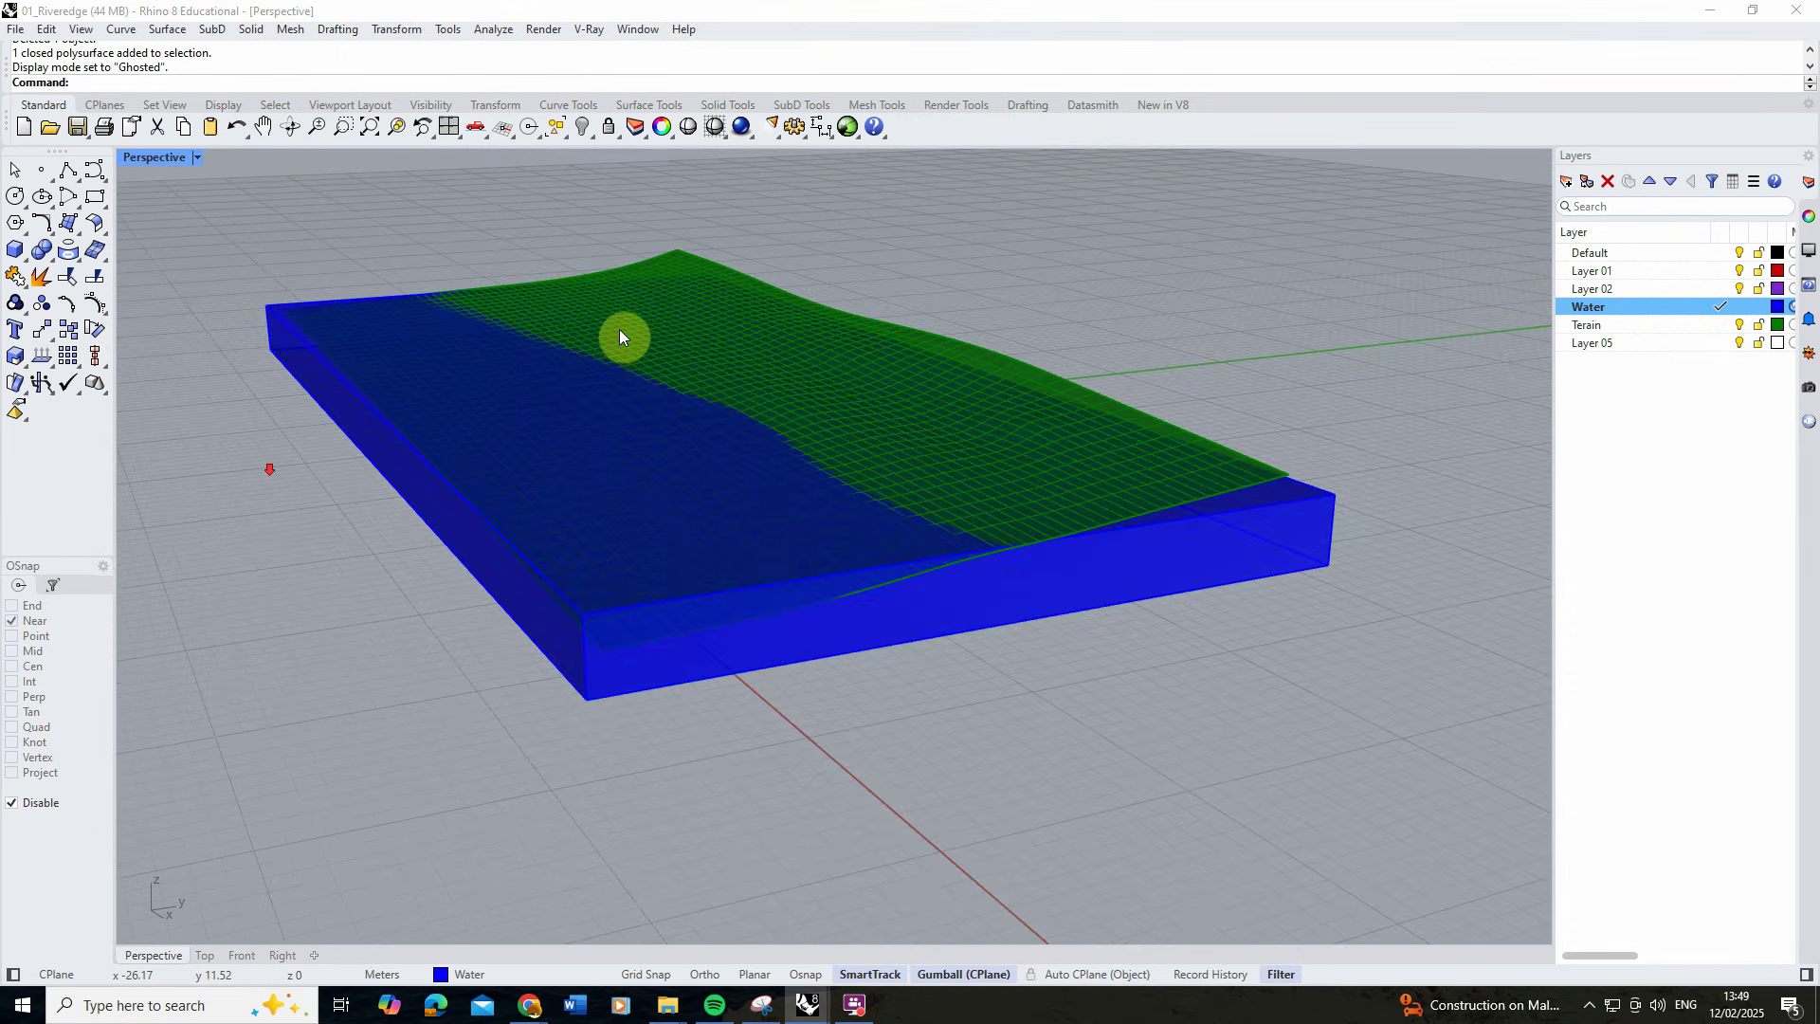
scroll(516, 374, up, 5)
right_drag(515, 357, 530, 418)
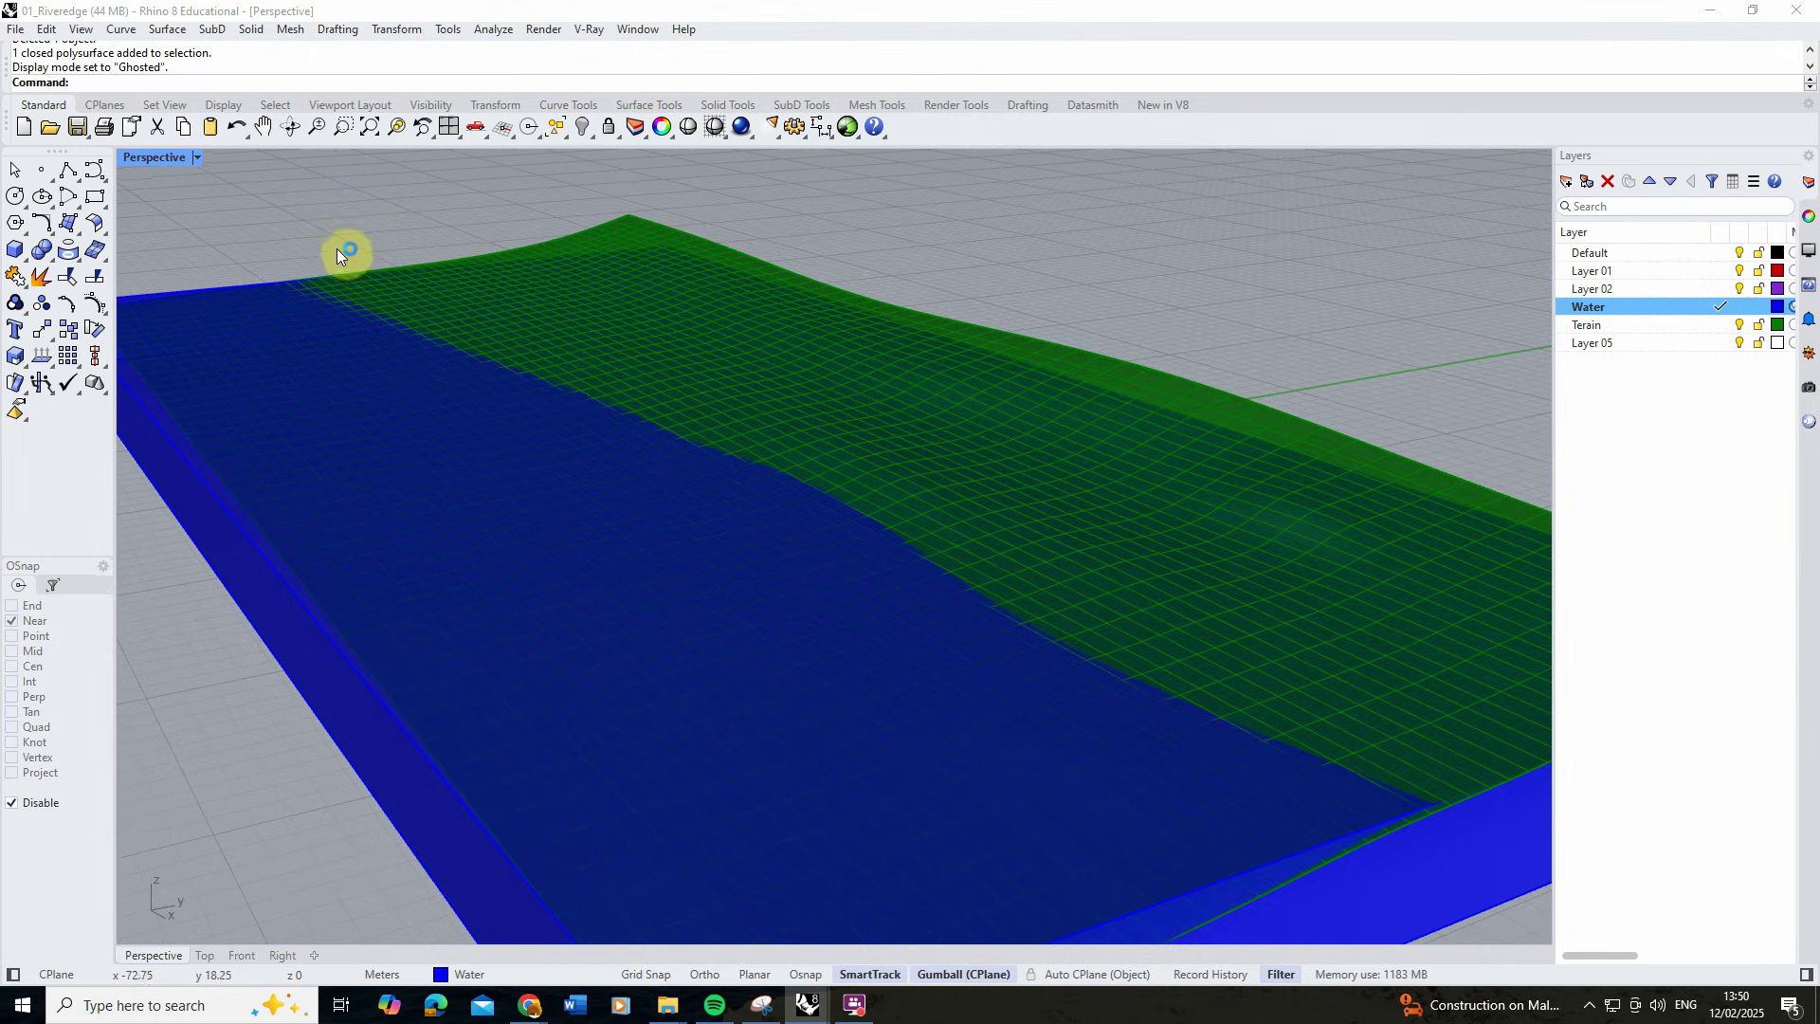
Reopen the asset editor and frame buffer and restart the interactive render to view the corner of the water volume.
click(589, 28)
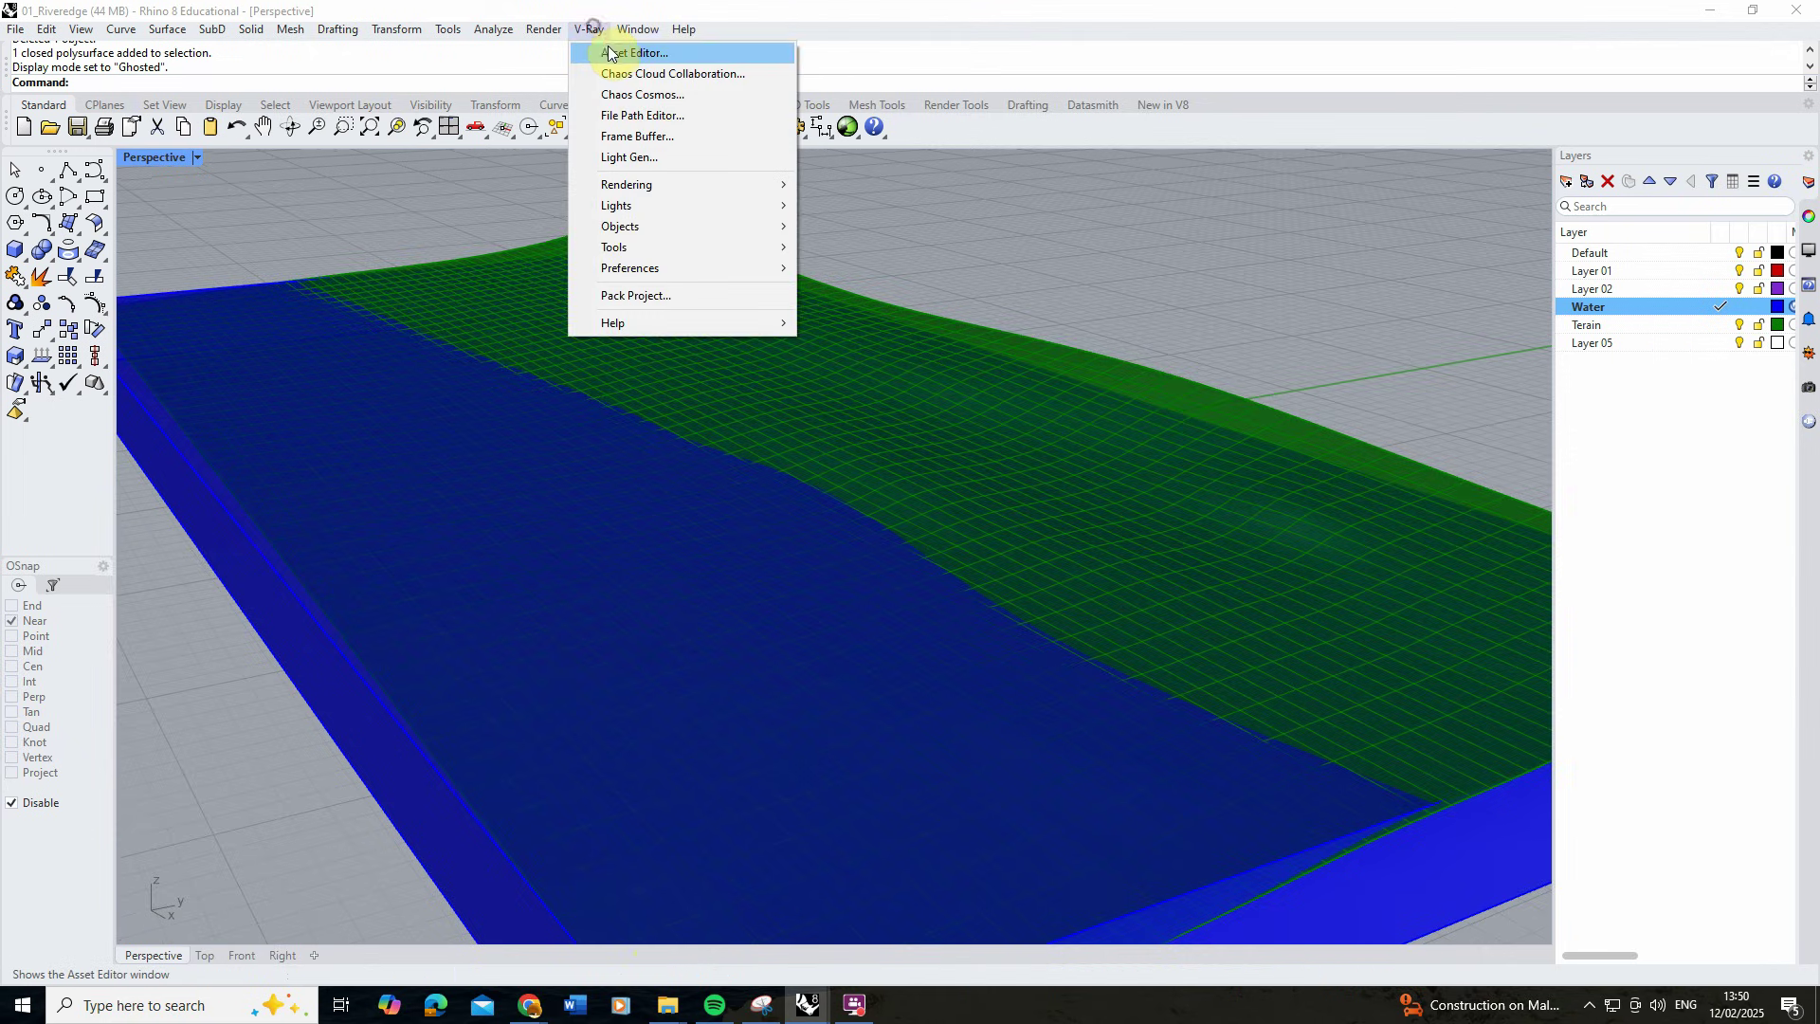
click(609, 53)
click(1210, 182)
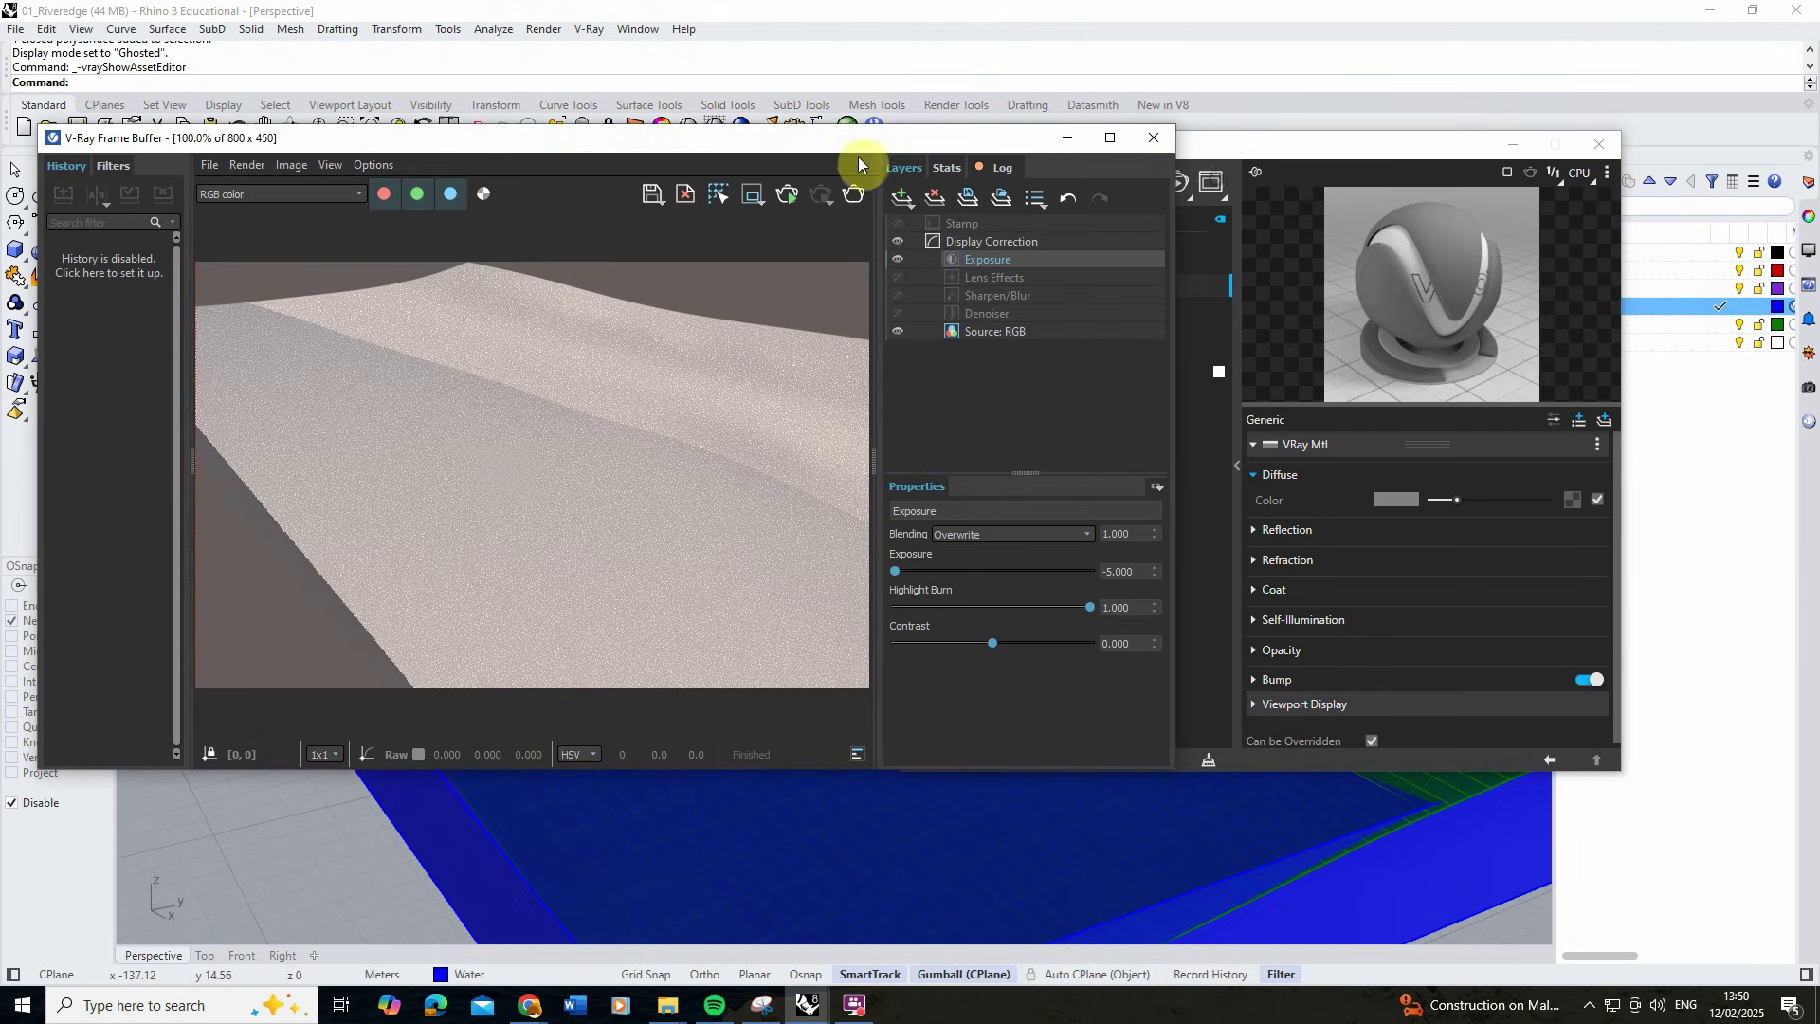
click(786, 193)
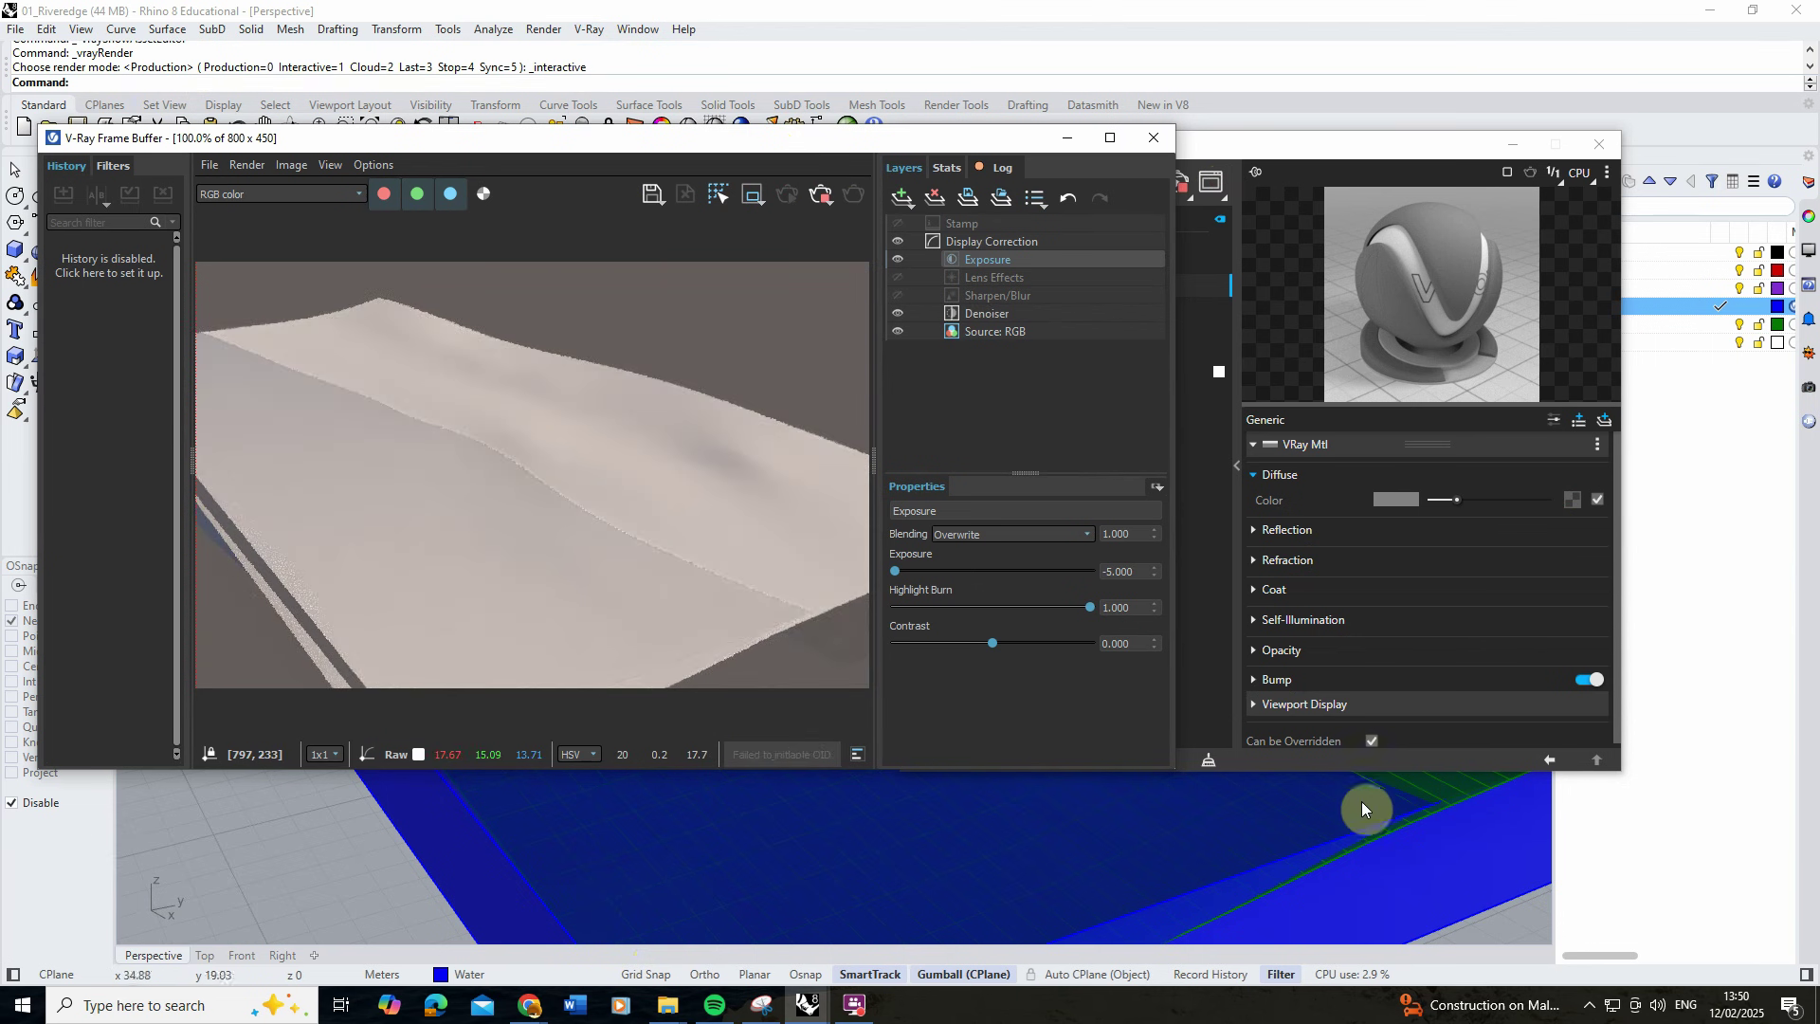
scroll(965, 872, down, 5)
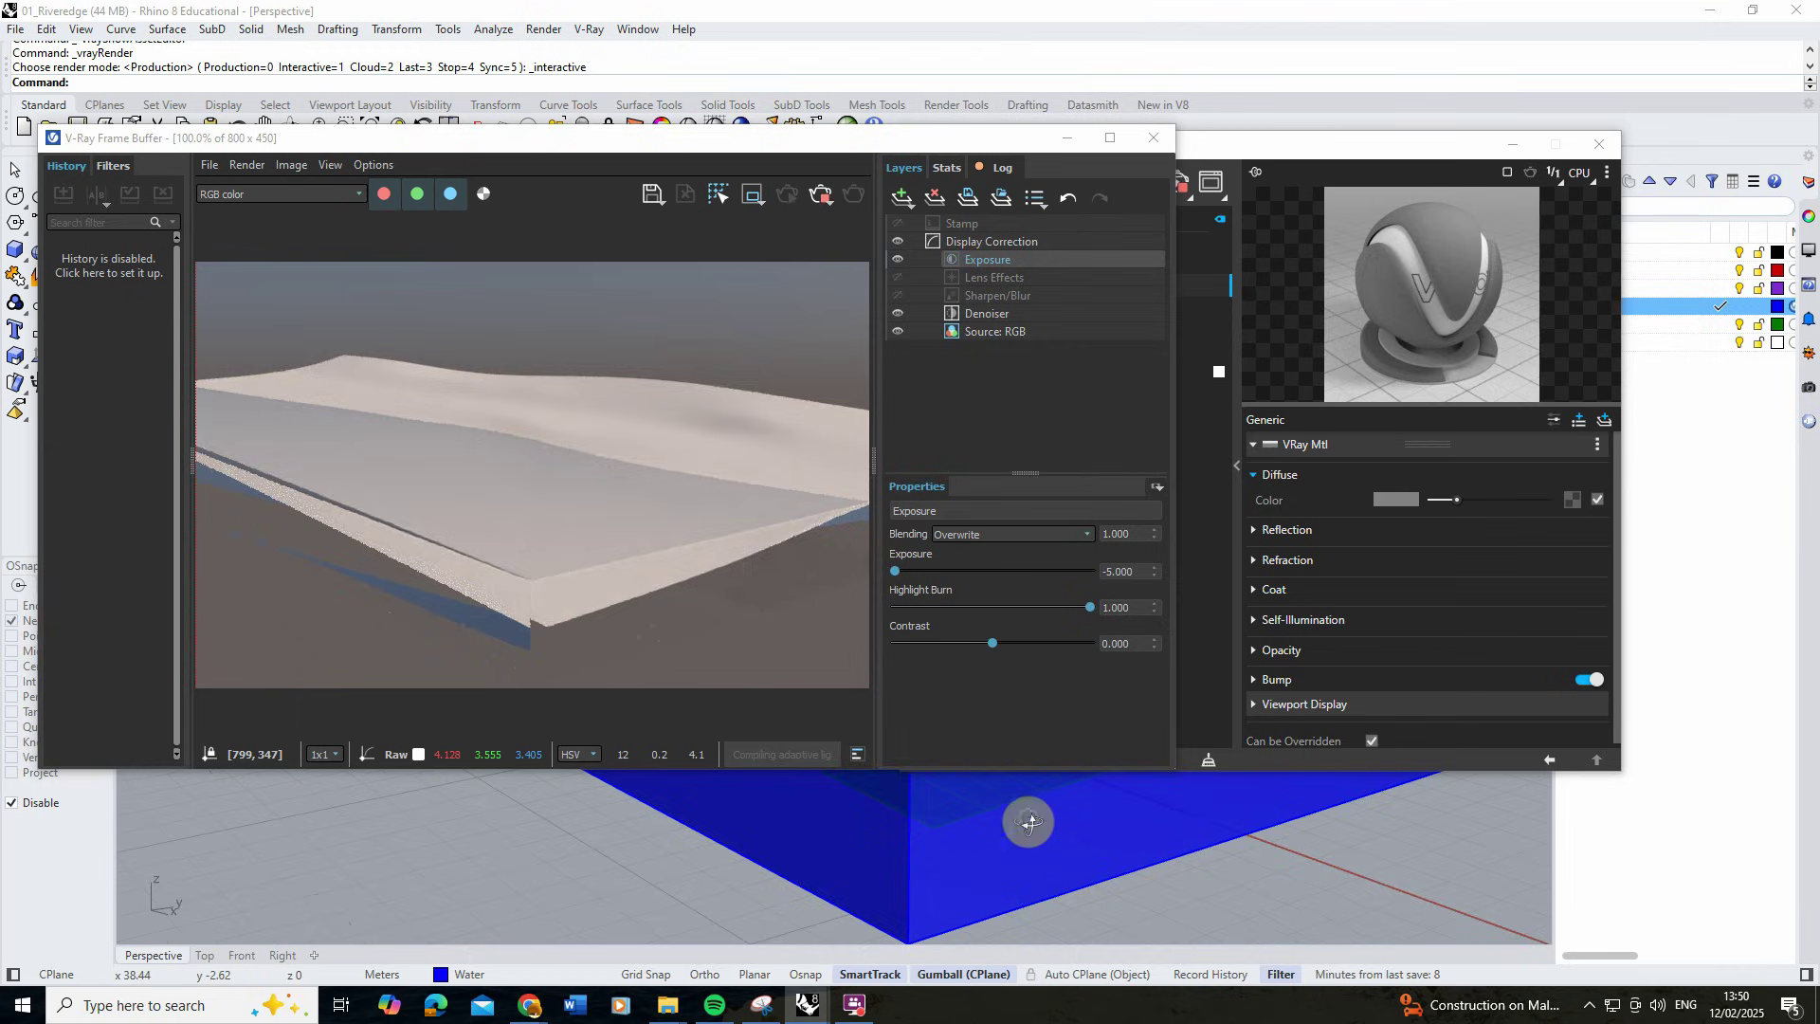
scroll(1019, 836, up, 5)
scroll(1018, 836, down, 3)
scroll(715, 812, down, 2)
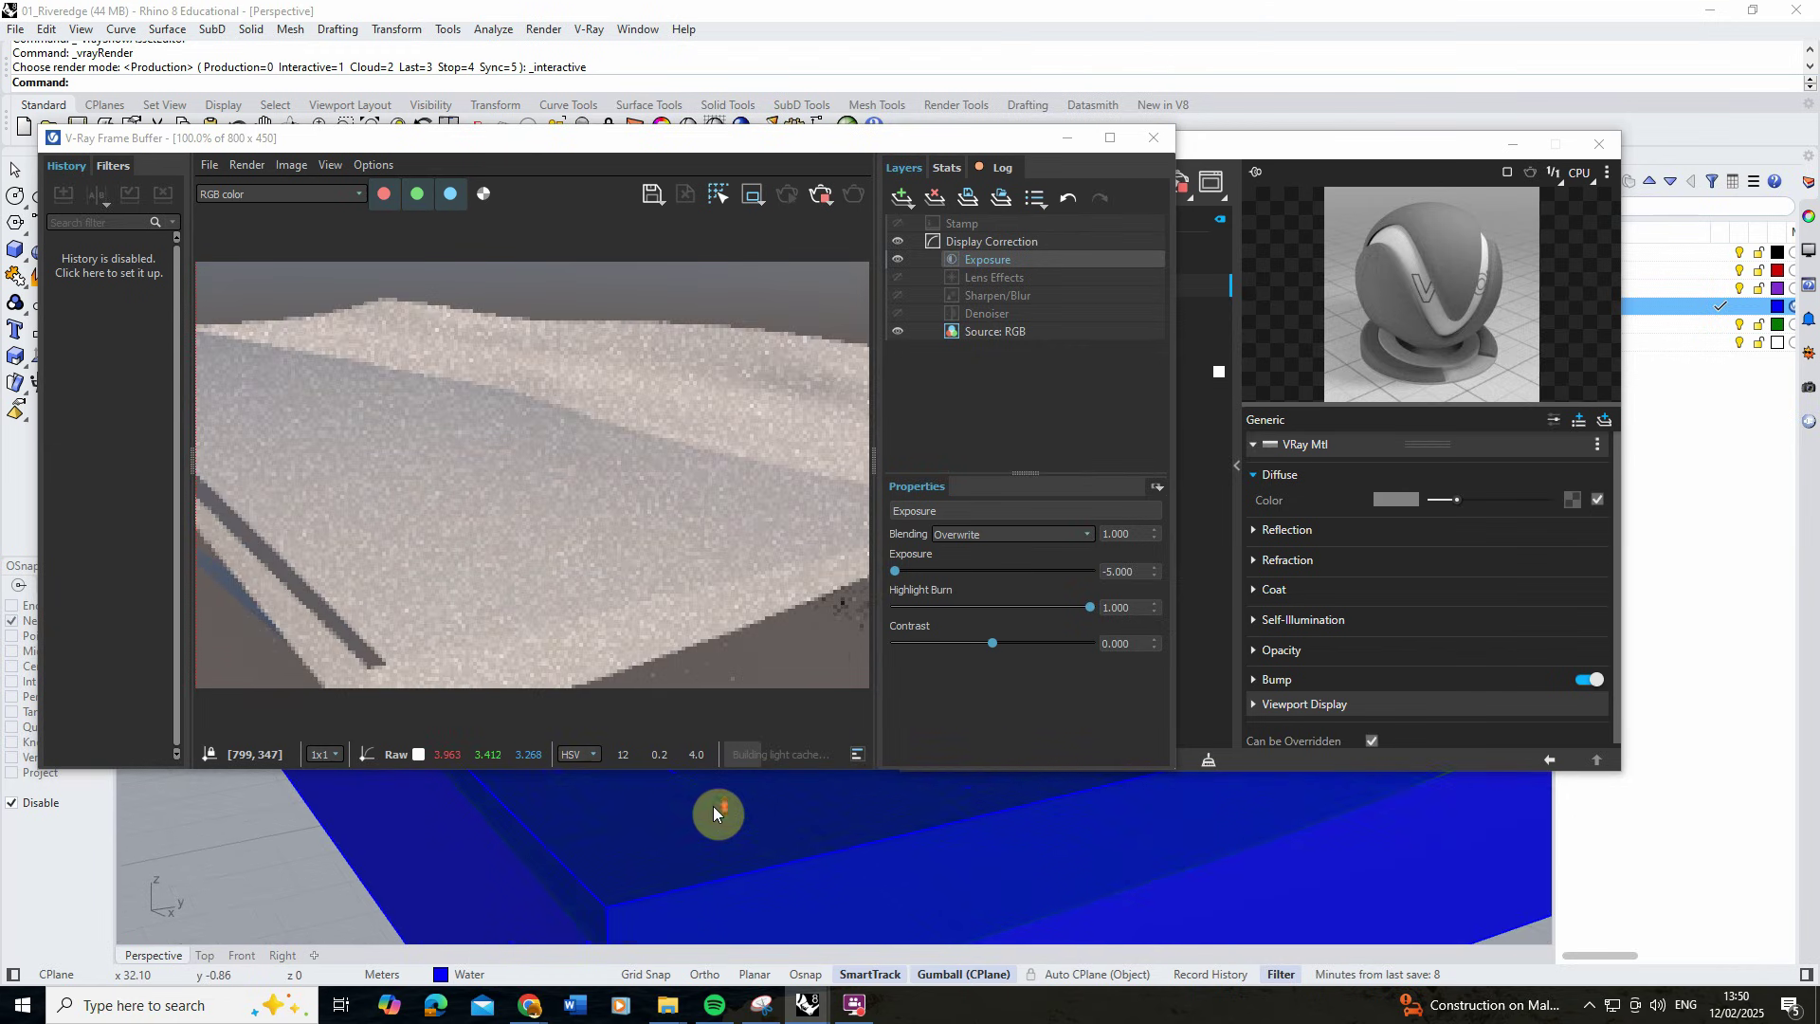
Rename the second Generic material as Landscape.
click(1278, 148)
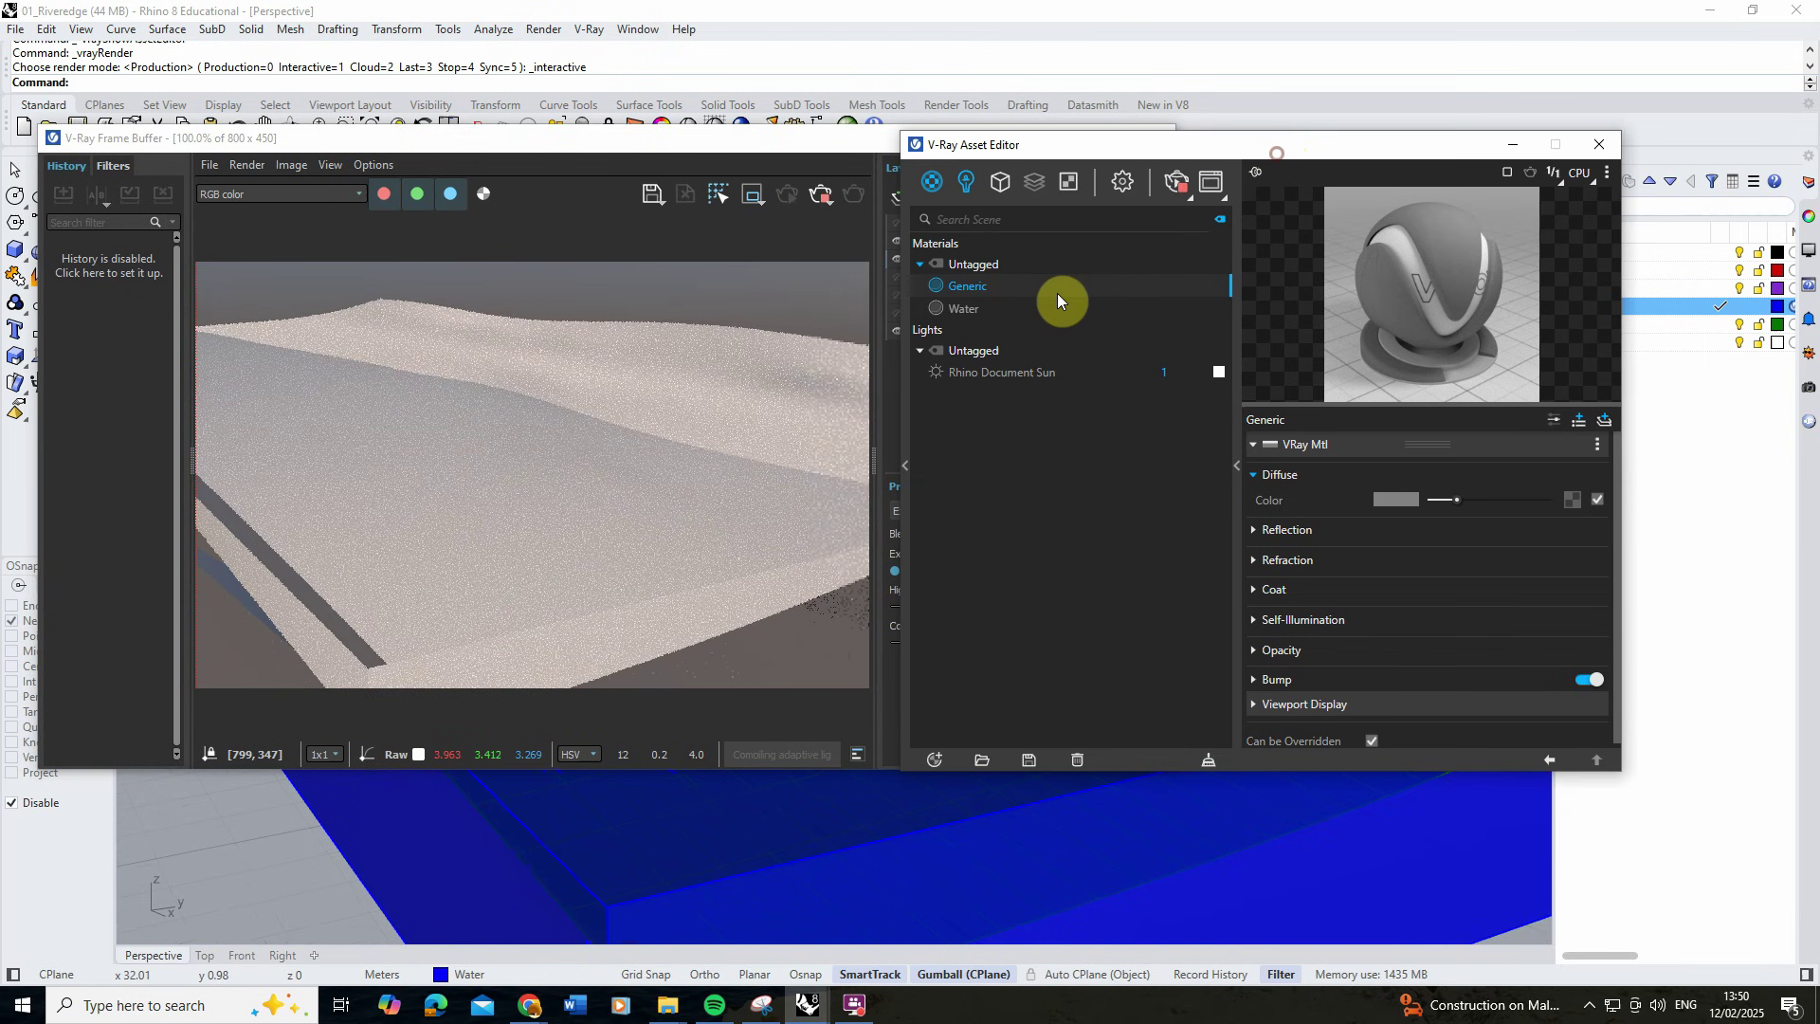
double_click(968, 287)
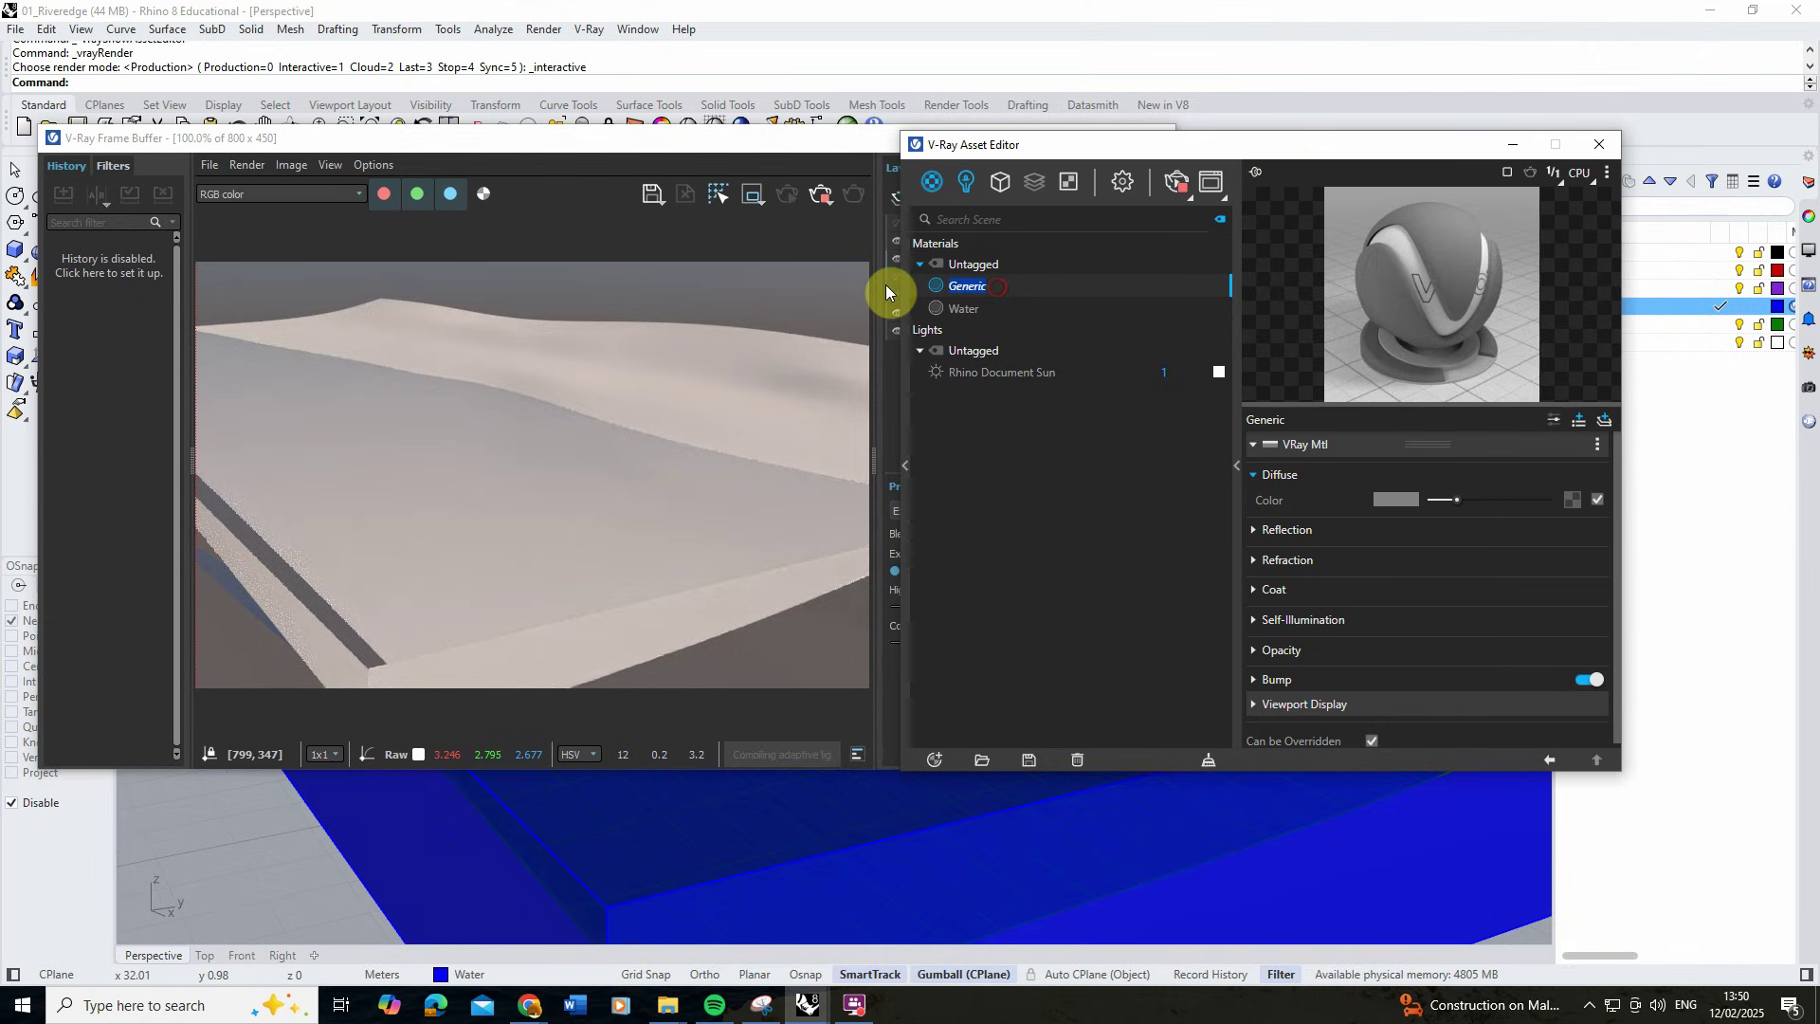
text(Landscape)
click(993, 312)
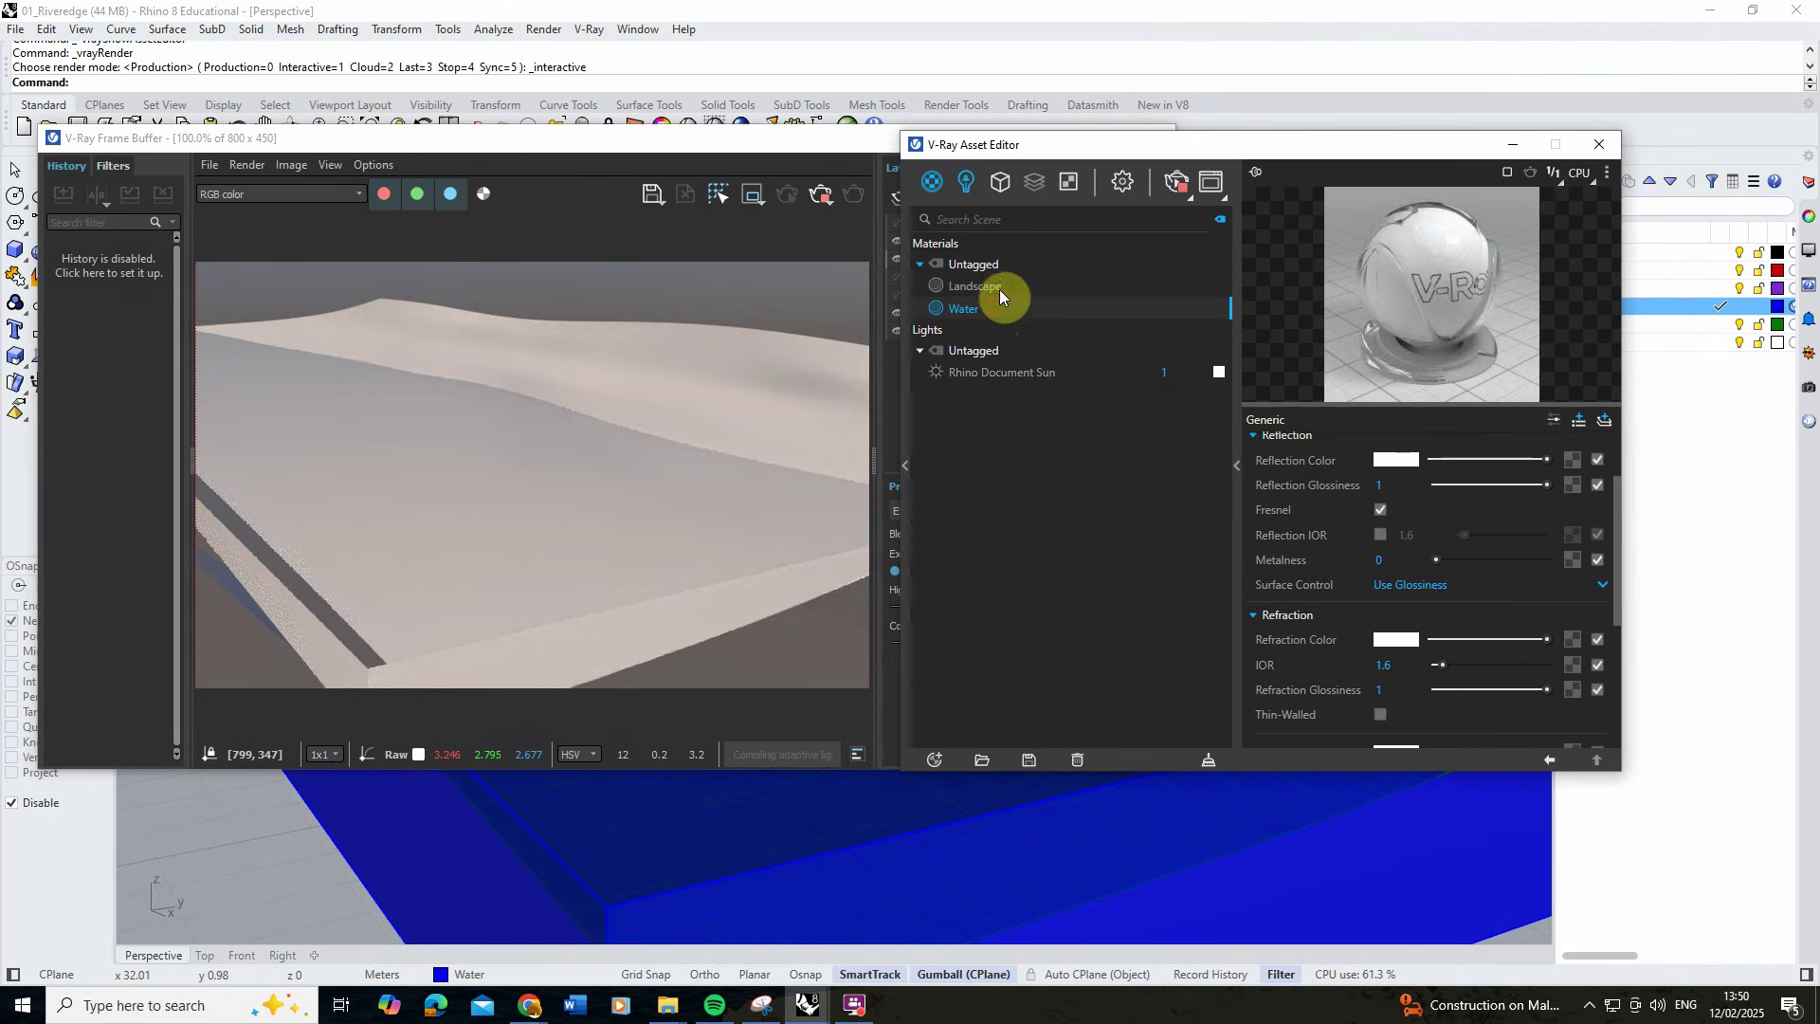
Add a Distance texture to the Landscape material's diffuse color and assign the water solid as its reference object.
click(995, 288)
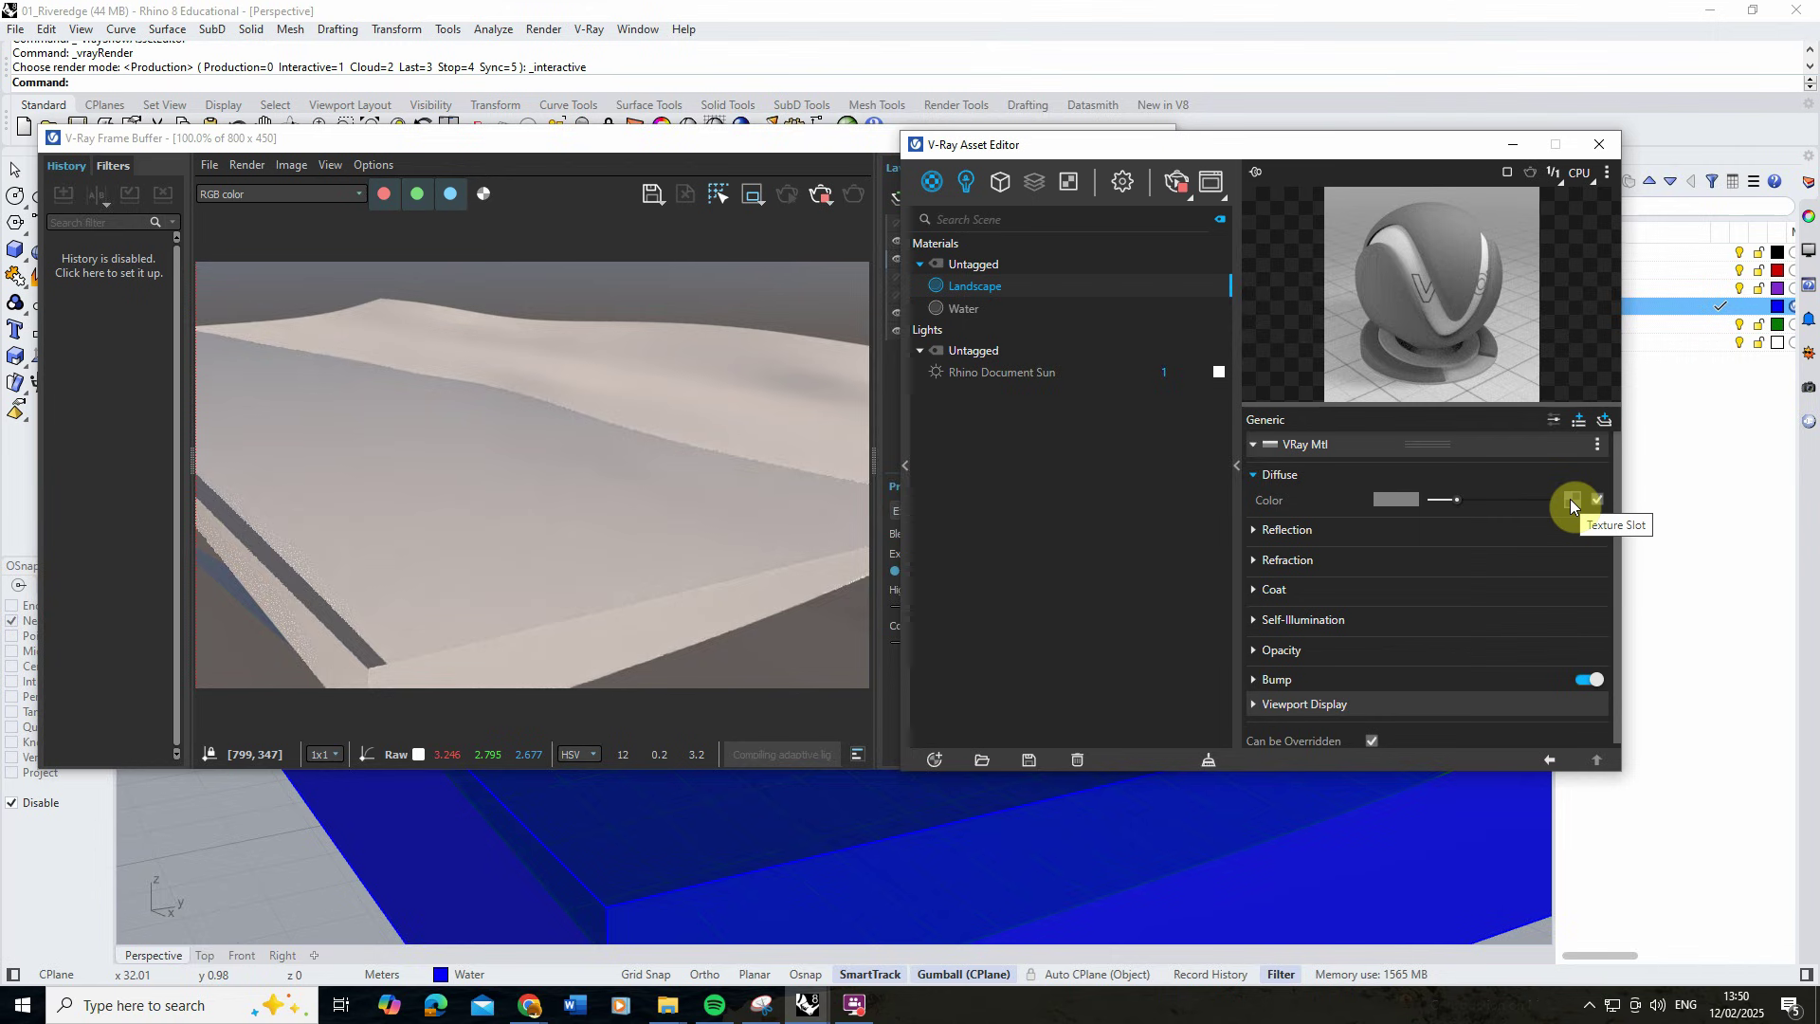
click(1568, 497)
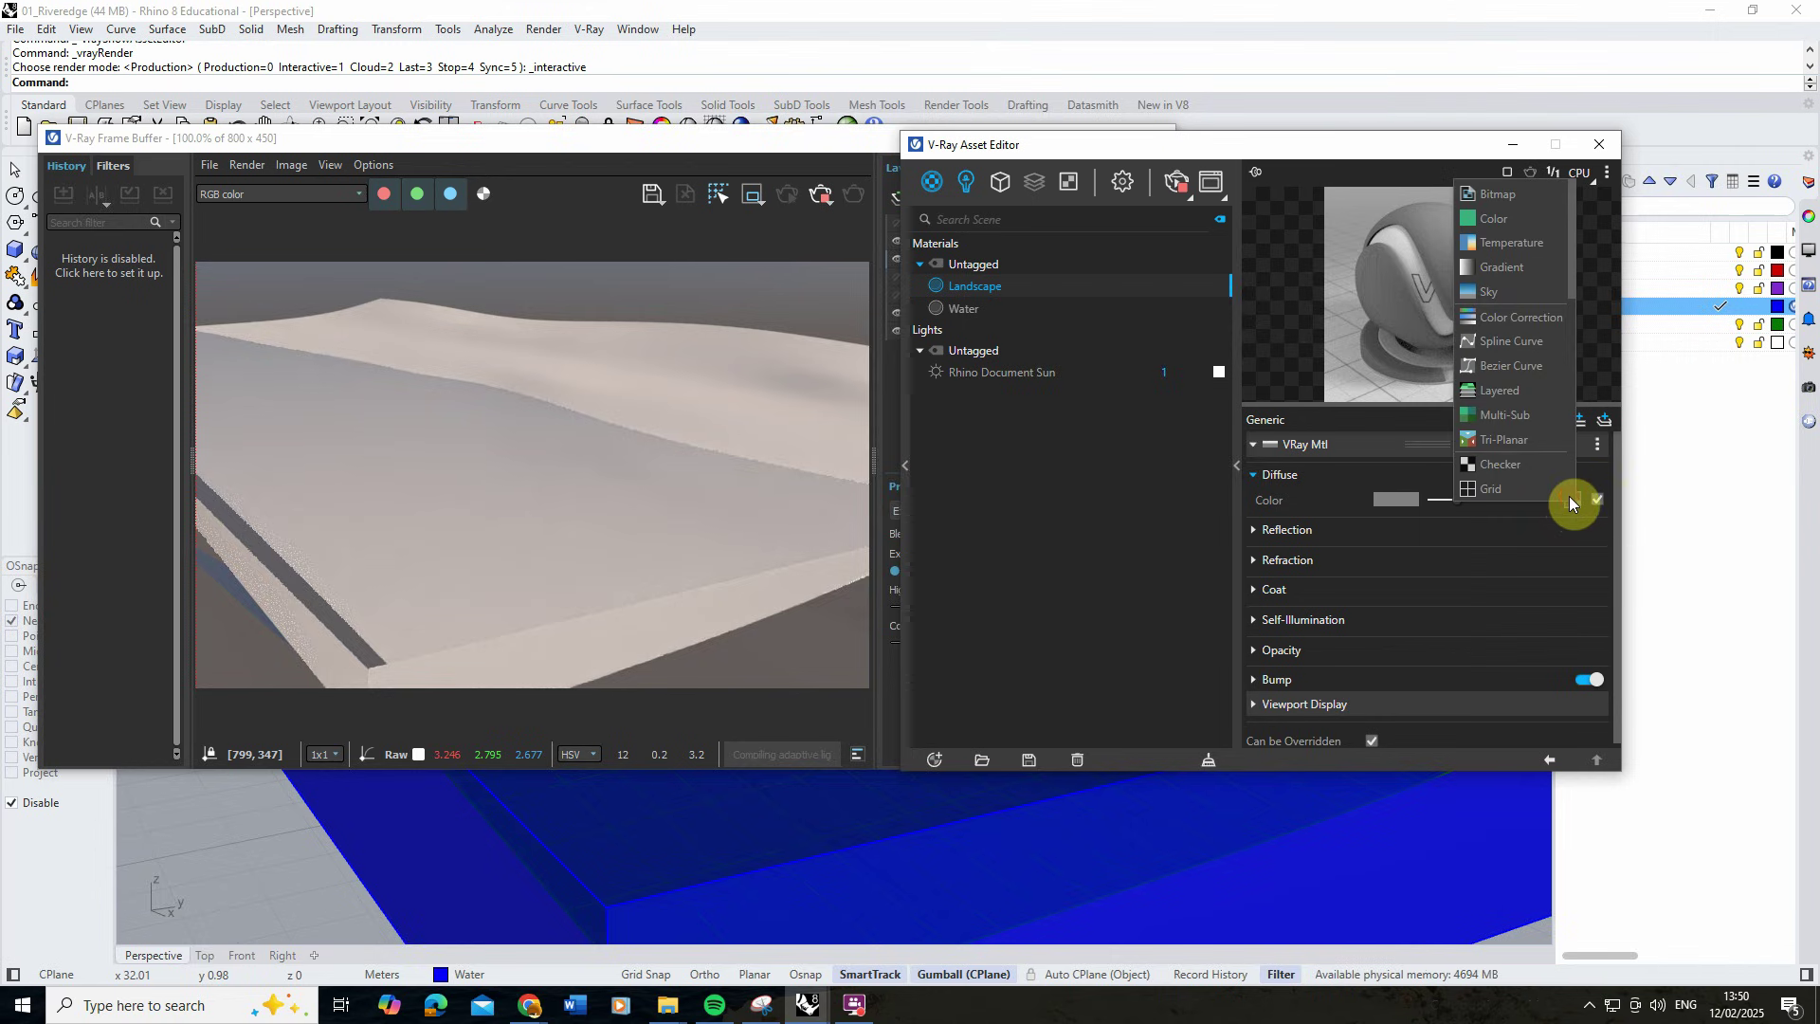
scroll(1515, 406, down, 4)
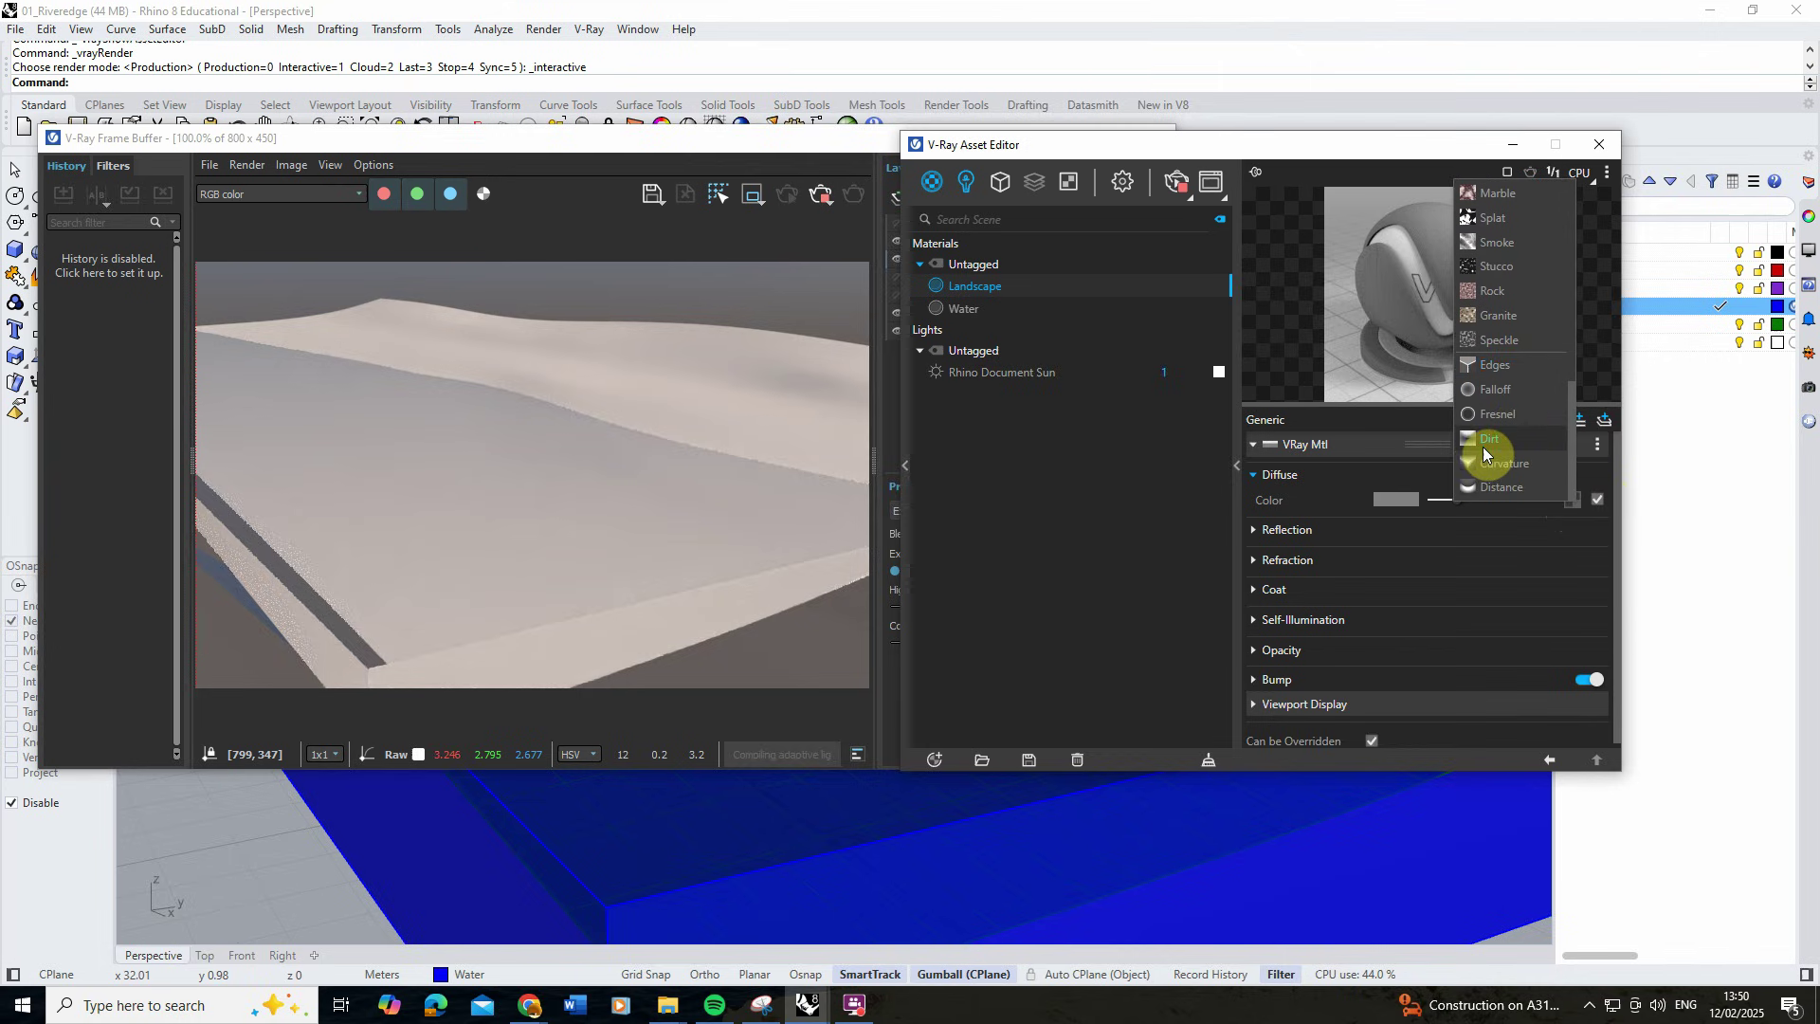
click(1513, 487)
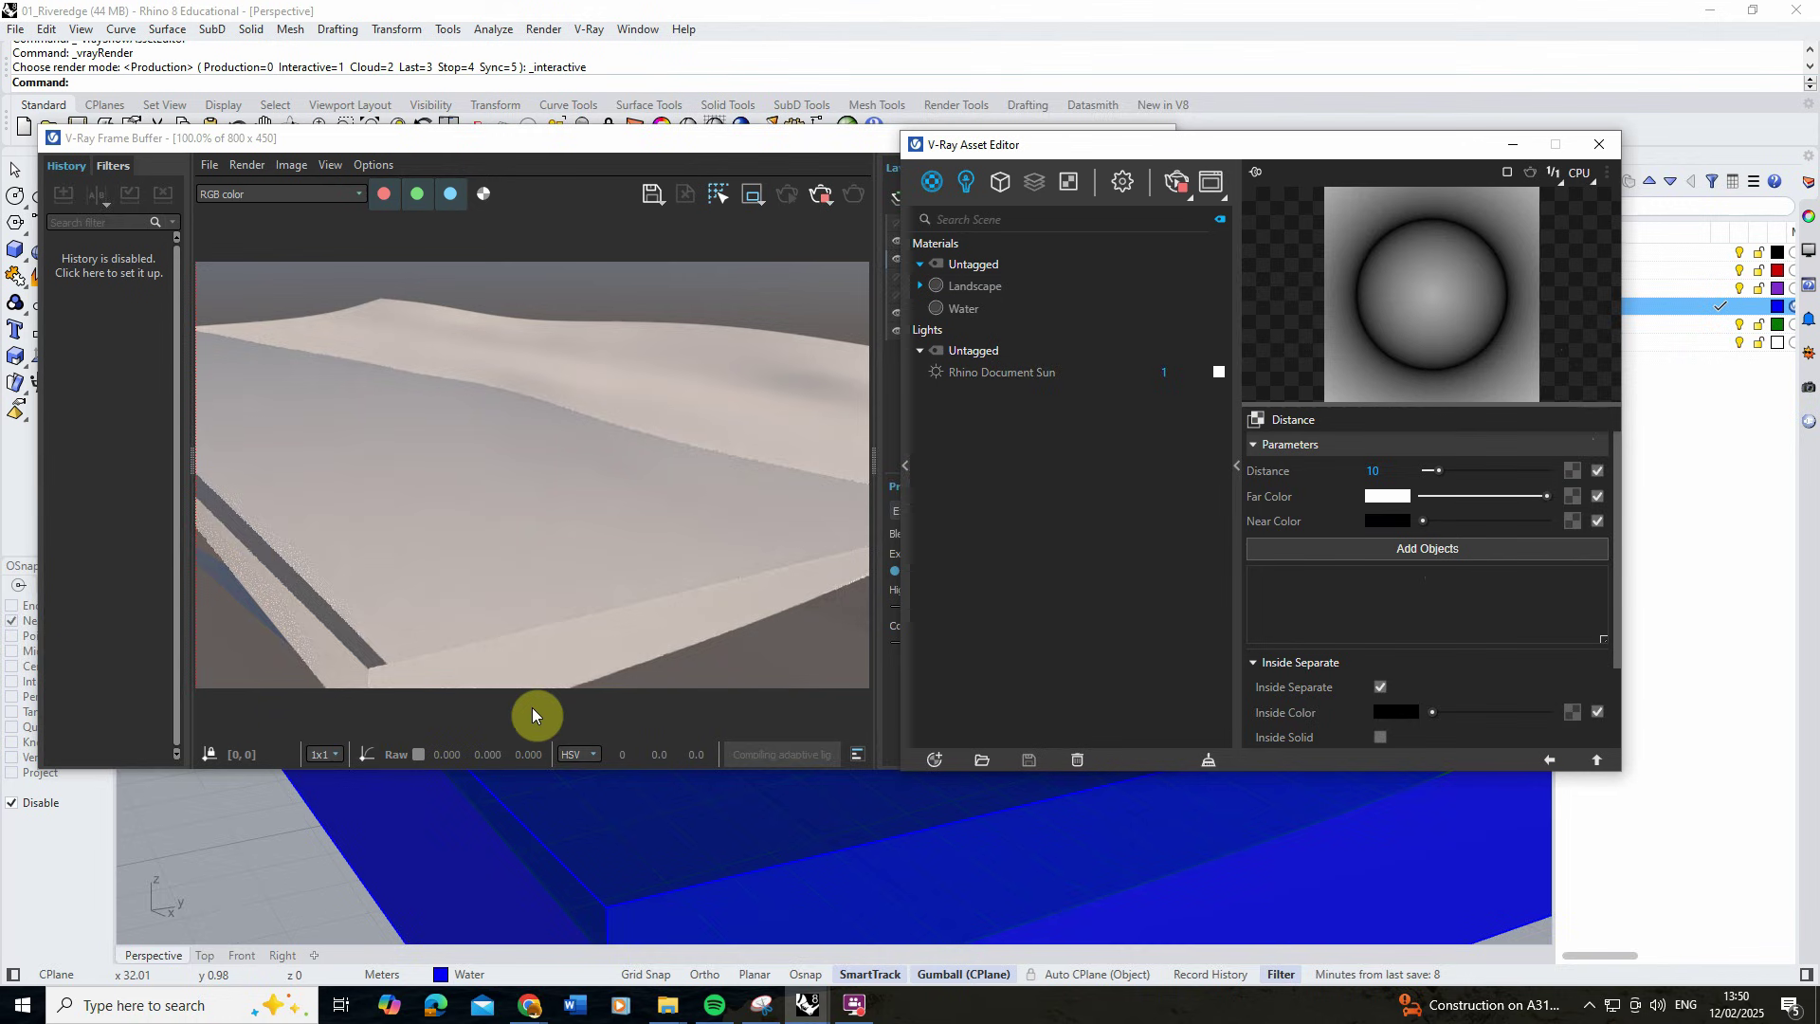
click(415, 855)
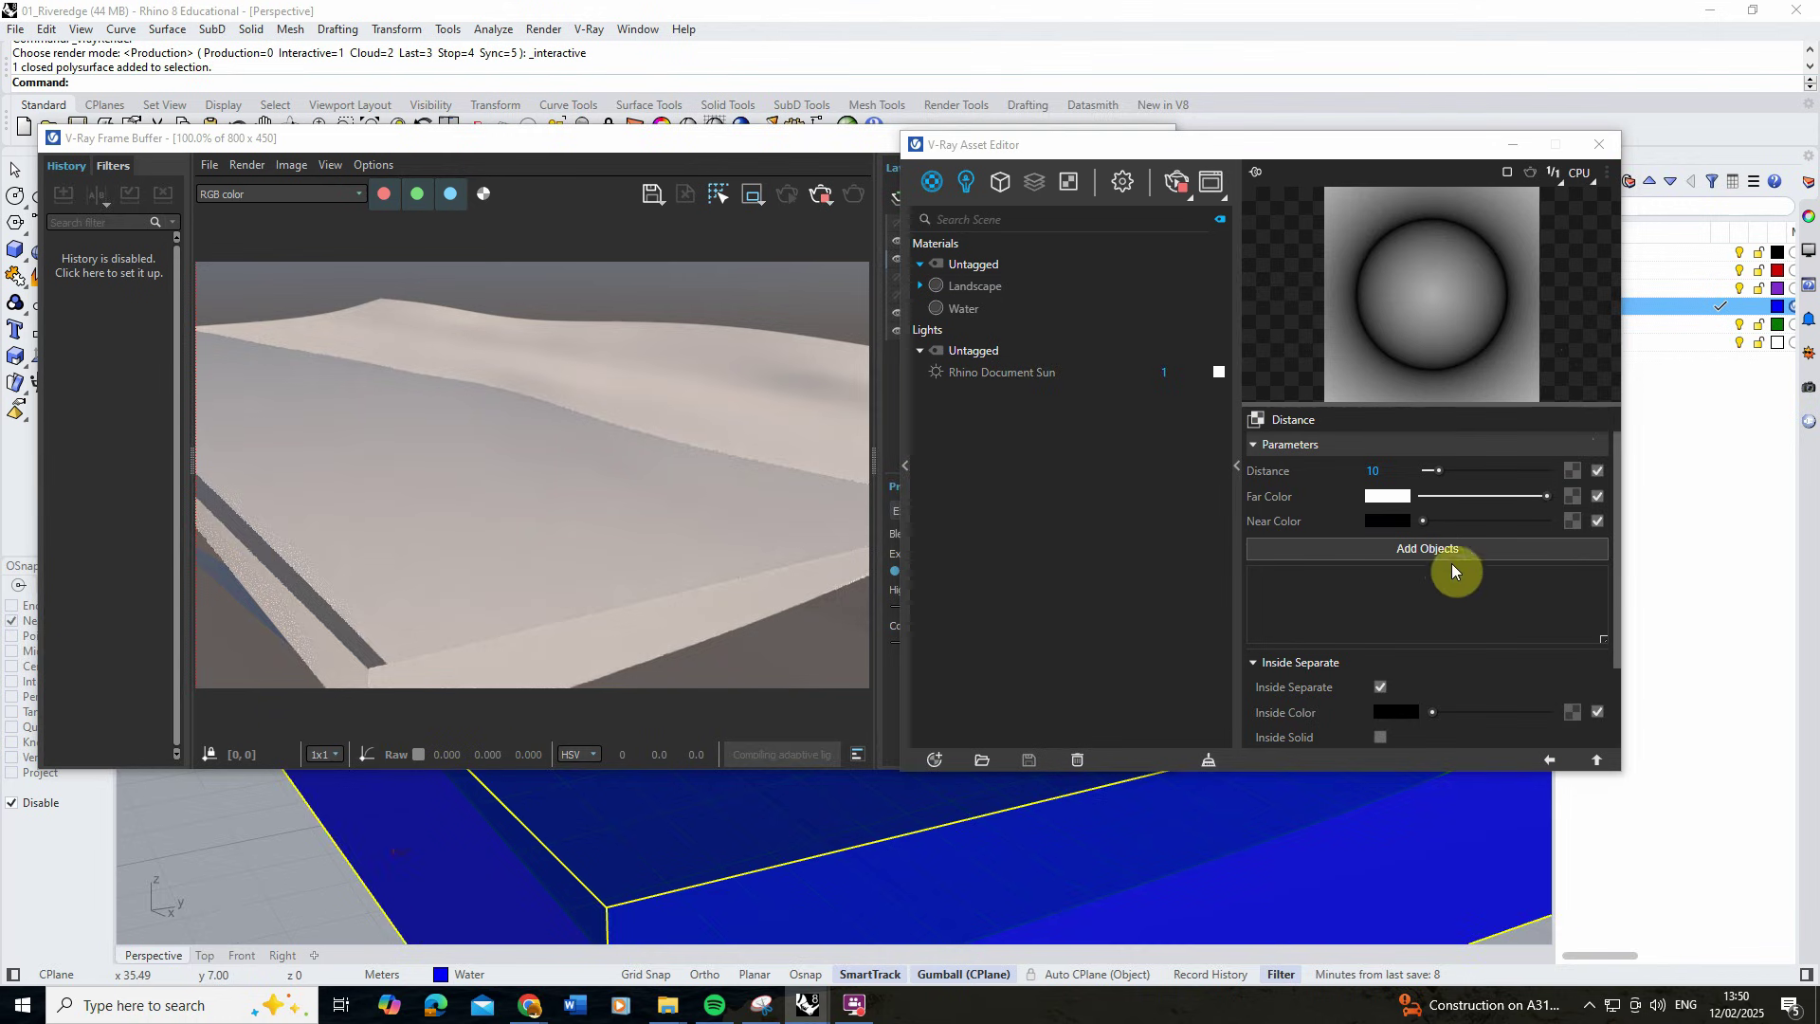
click(1407, 548)
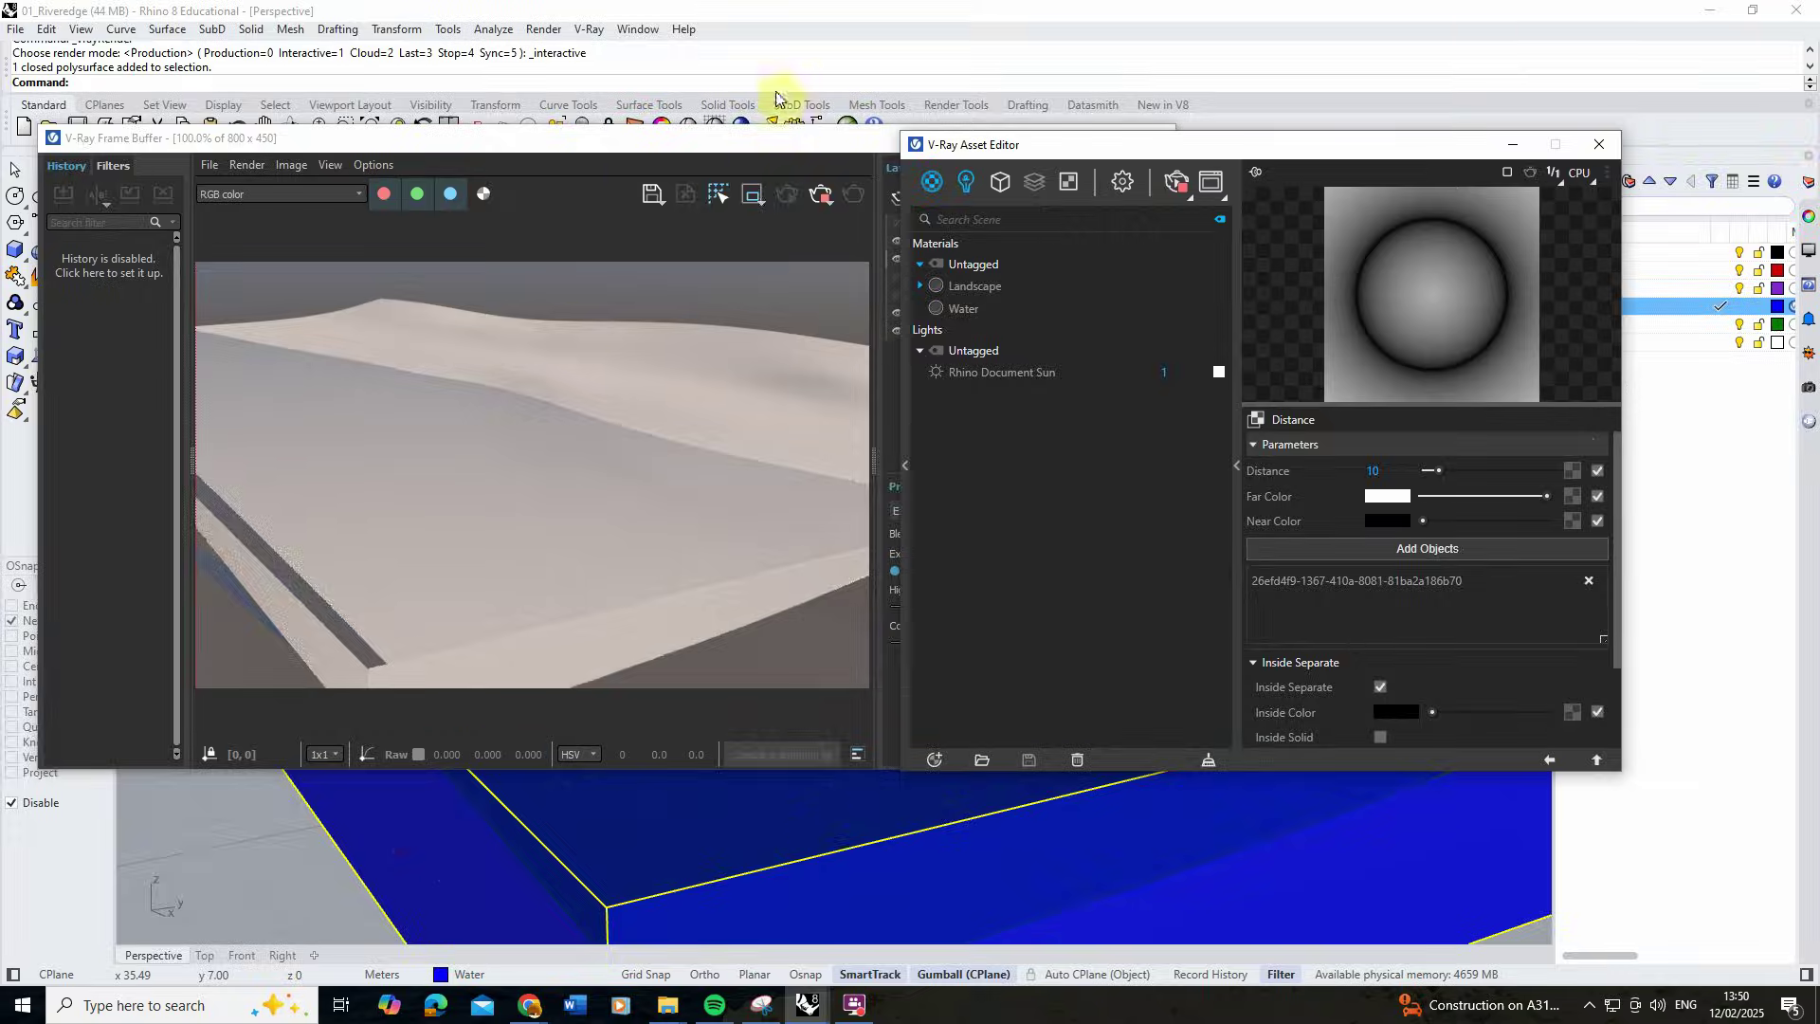
Stop the interactive render, apply the Landscape material to the terrain layer, and restart the interactive render.
click(823, 195)
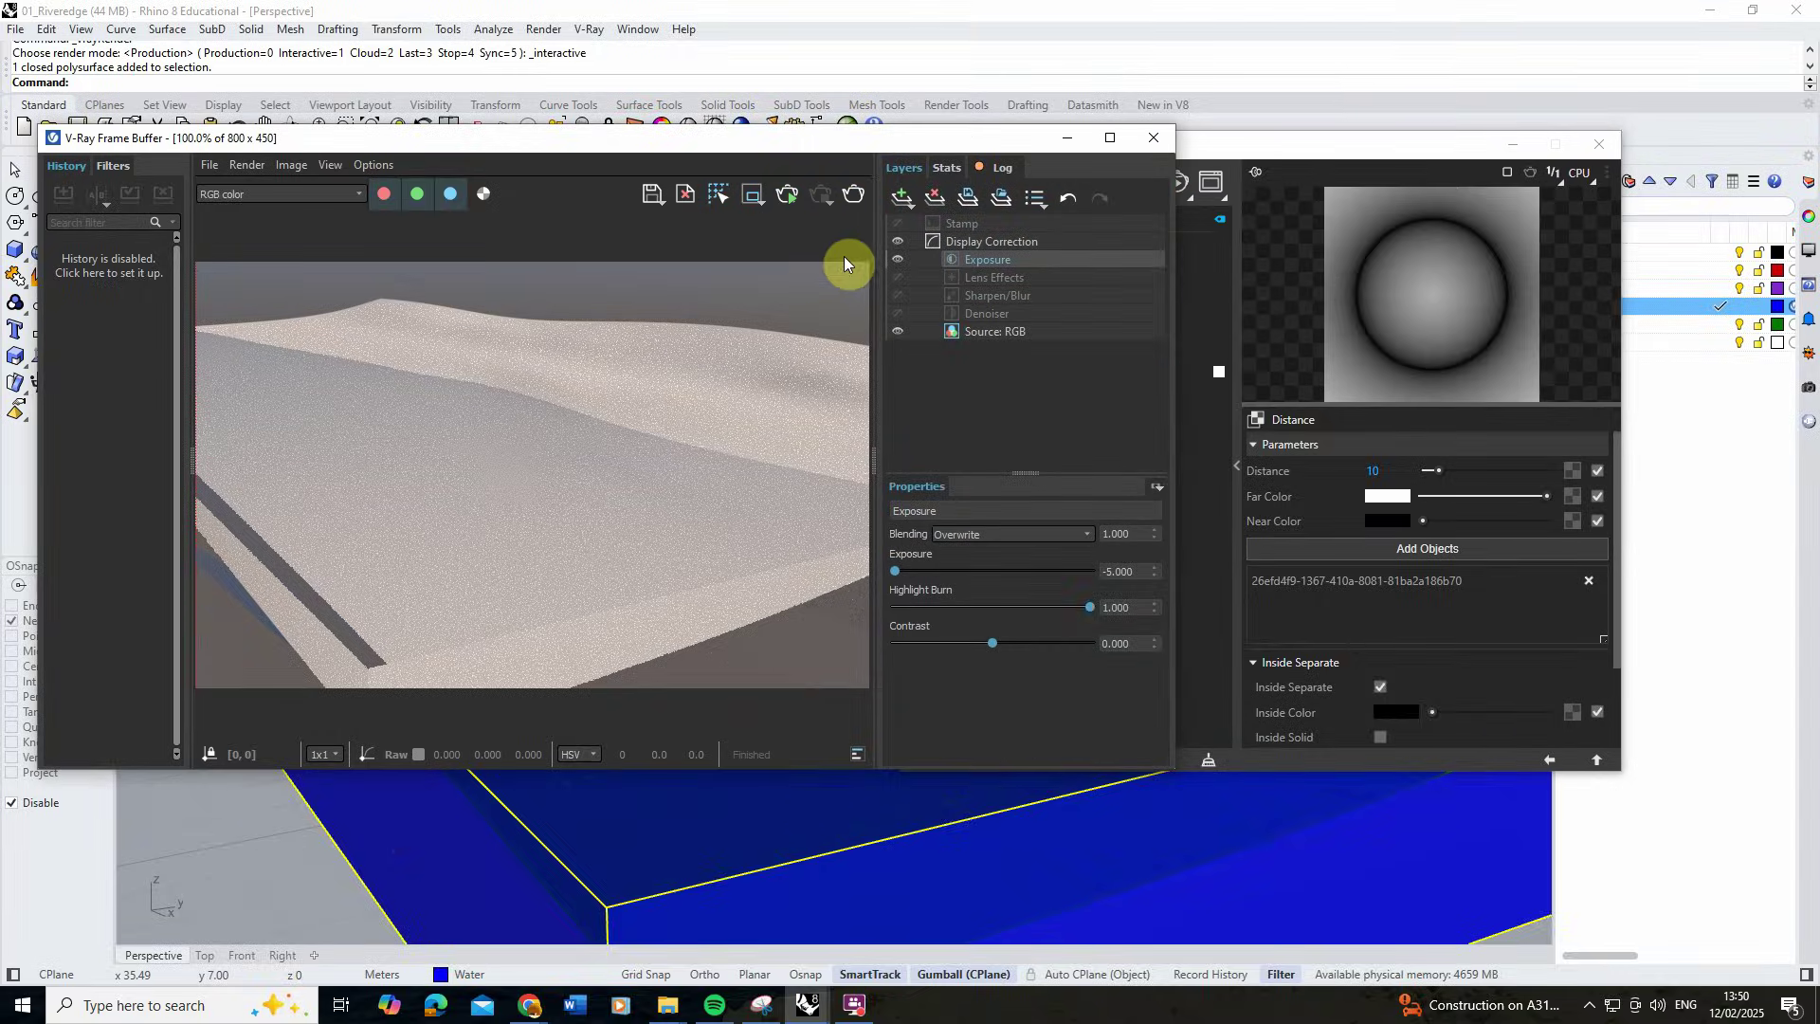
click(1225, 151)
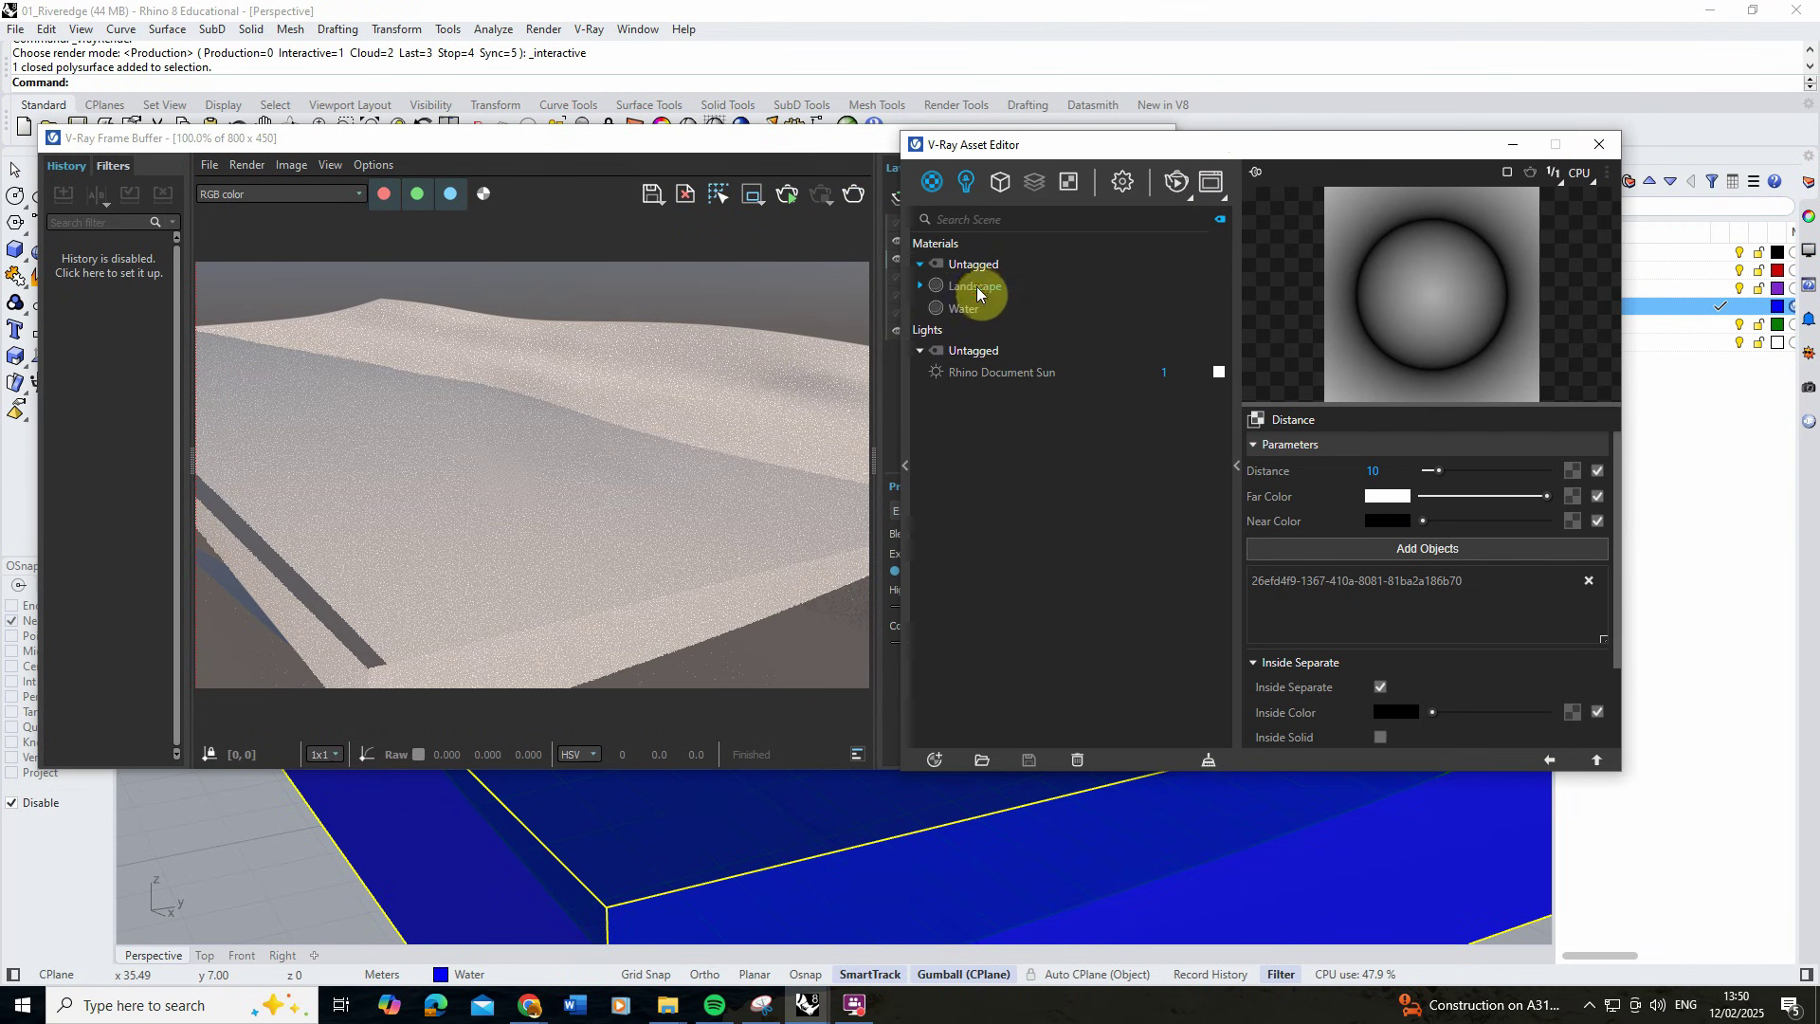
click(977, 286)
right_click(977, 289)
mouse_move(1006, 358)
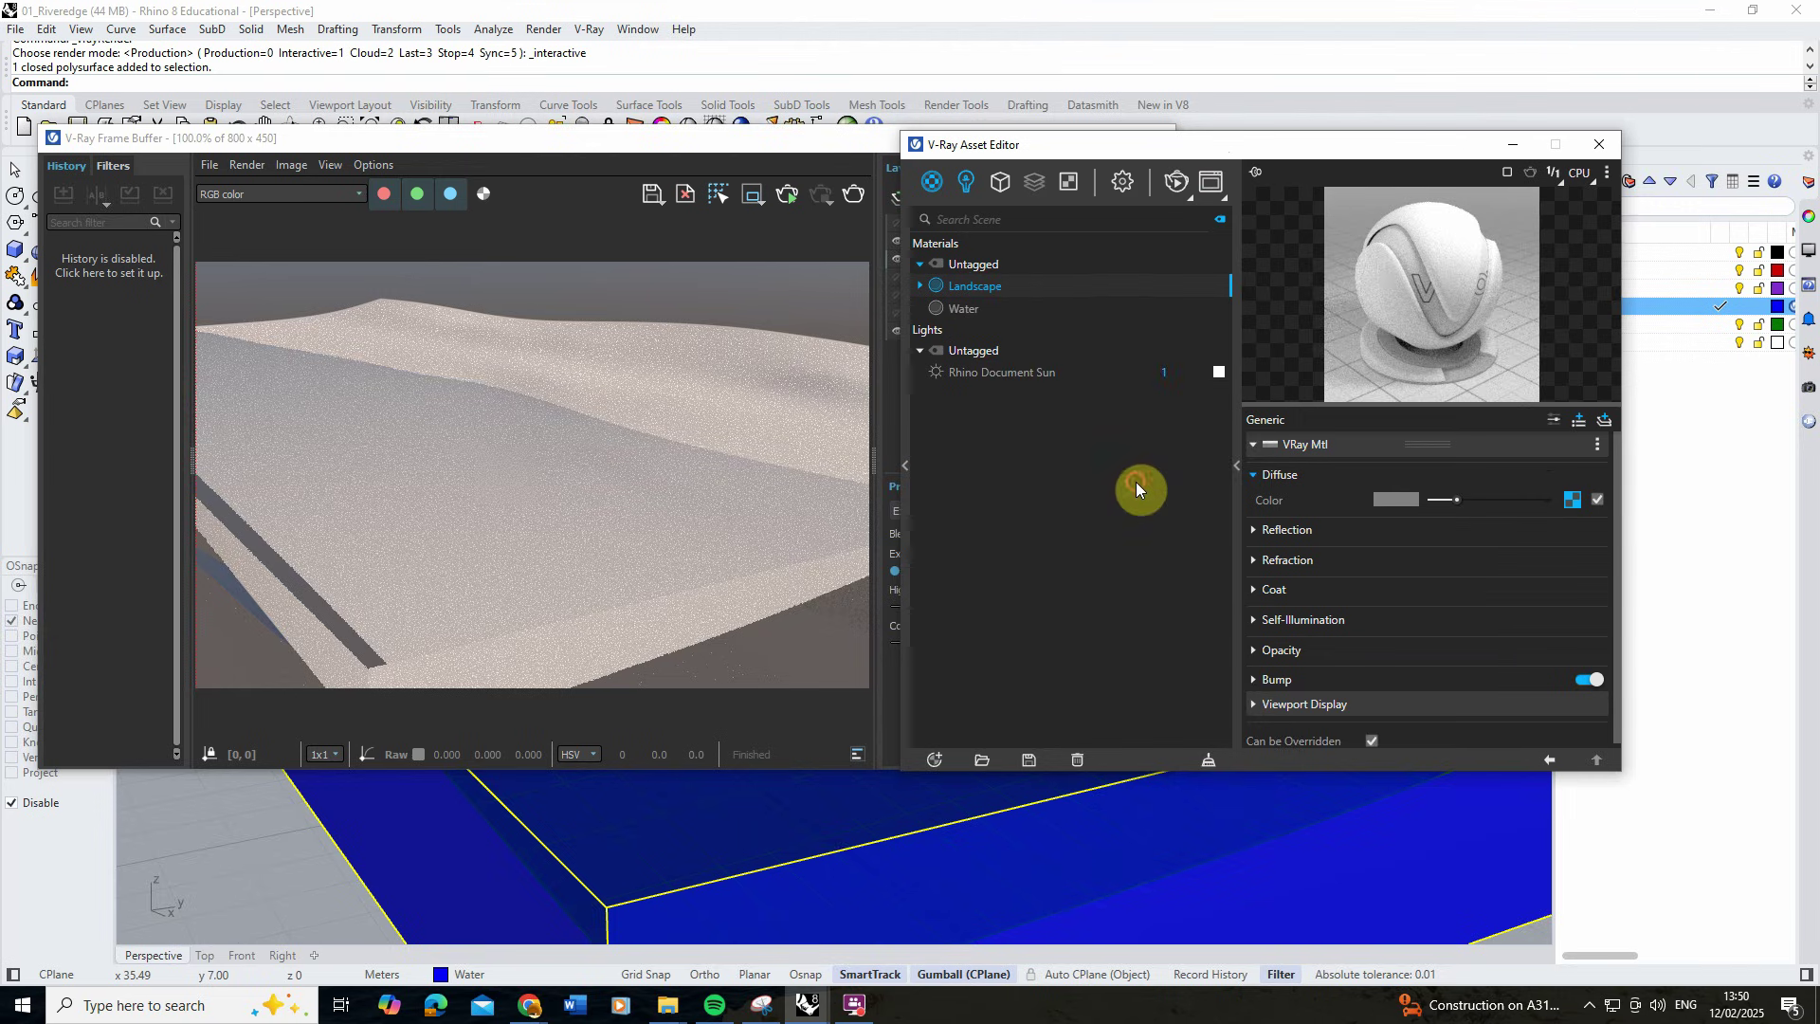
click(1136, 480)
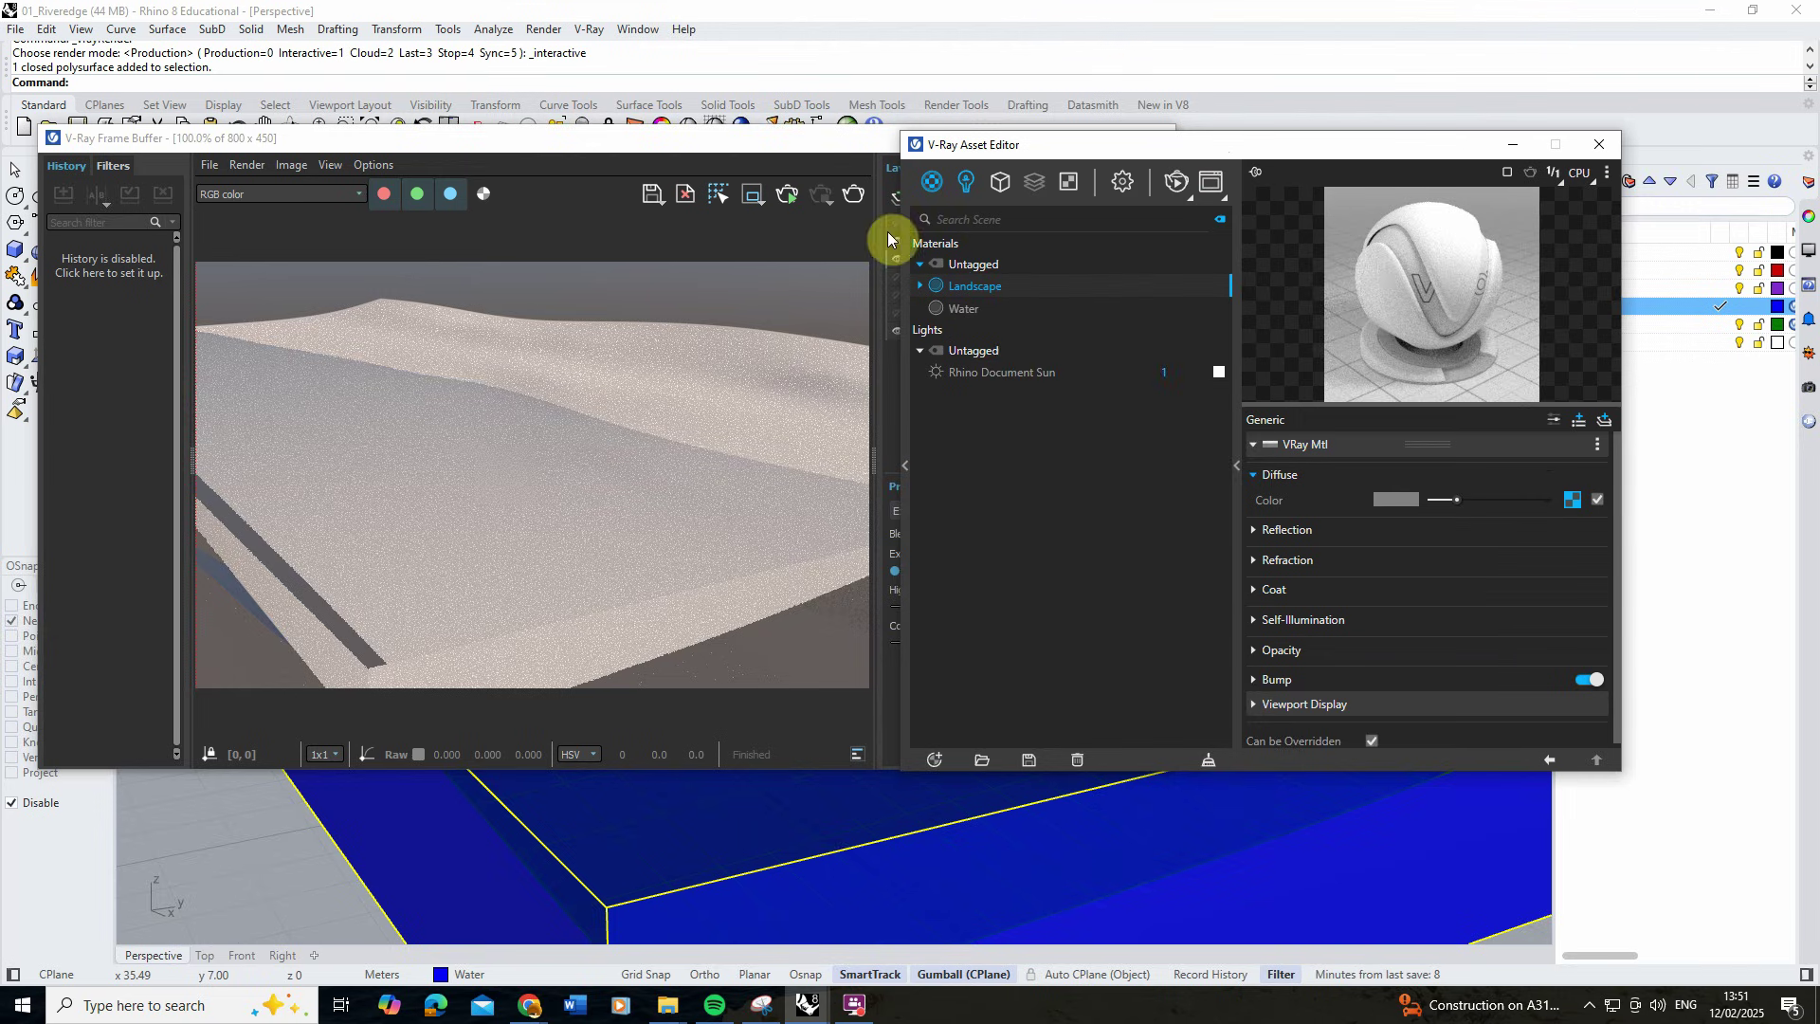
click(792, 197)
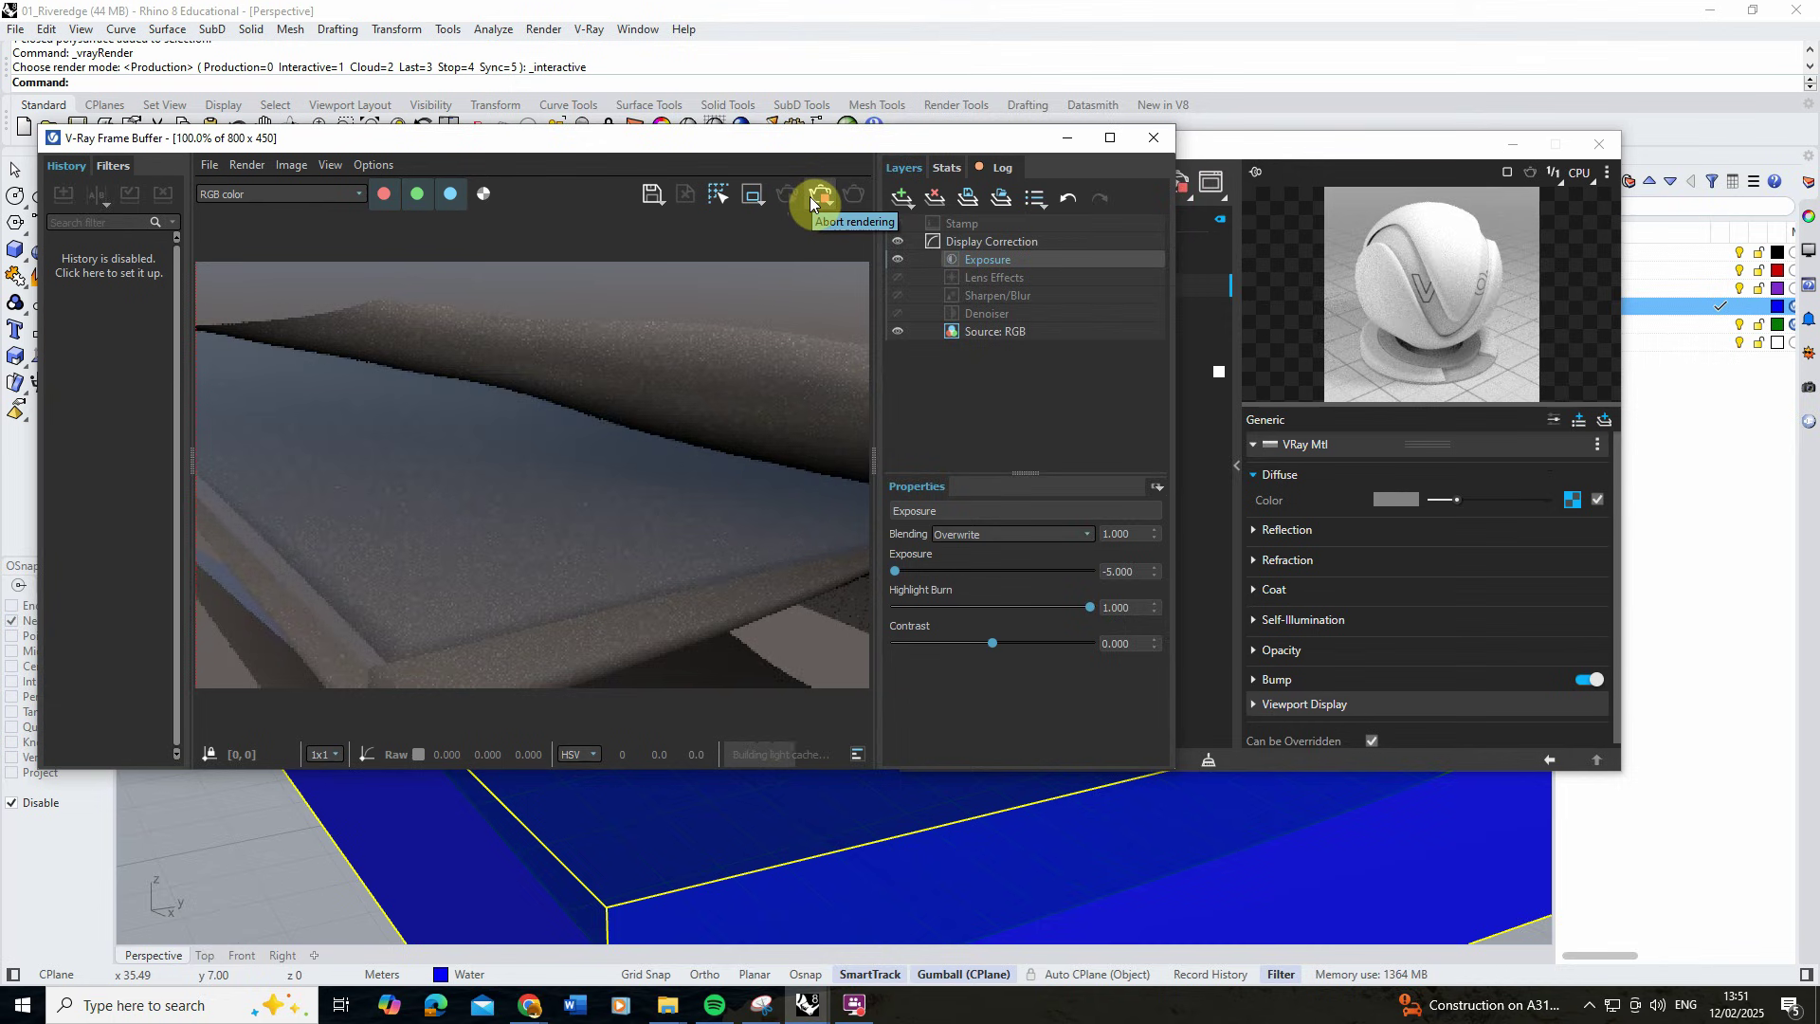
click(811, 199)
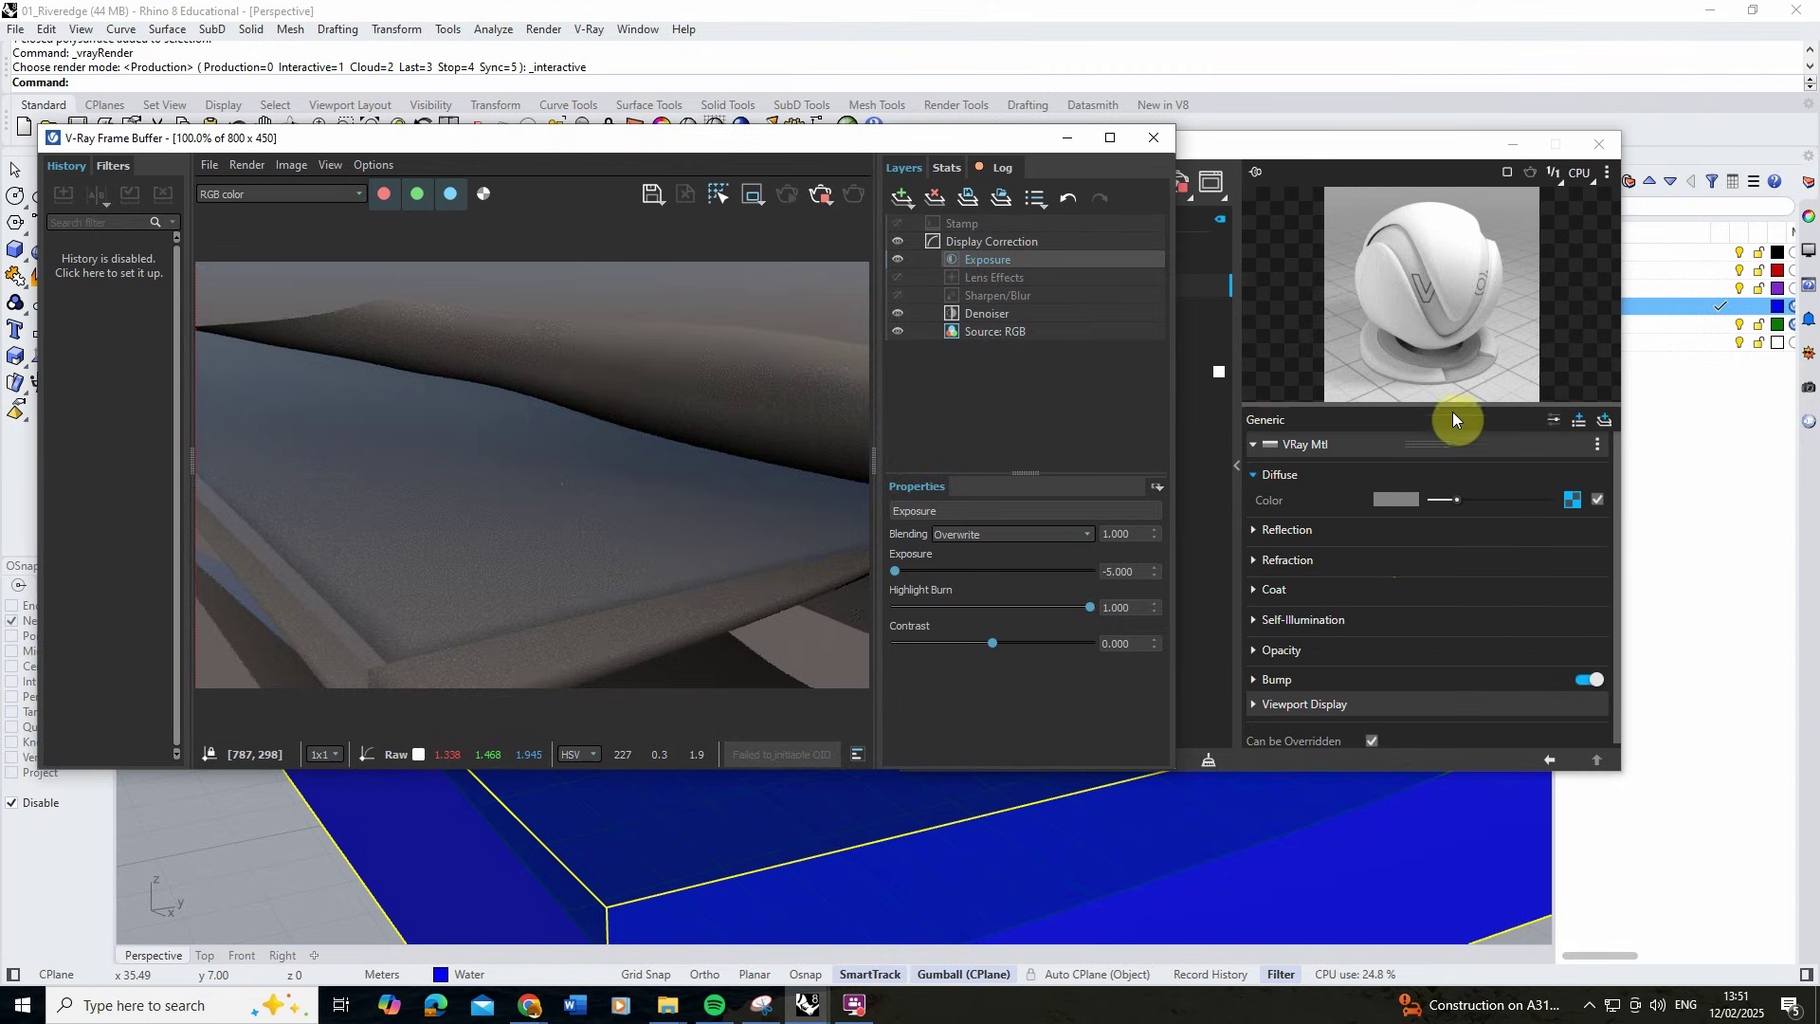
Reopen the Landscape material's diffuse Distance texture and set its distance to 0.8.
click(1574, 498)
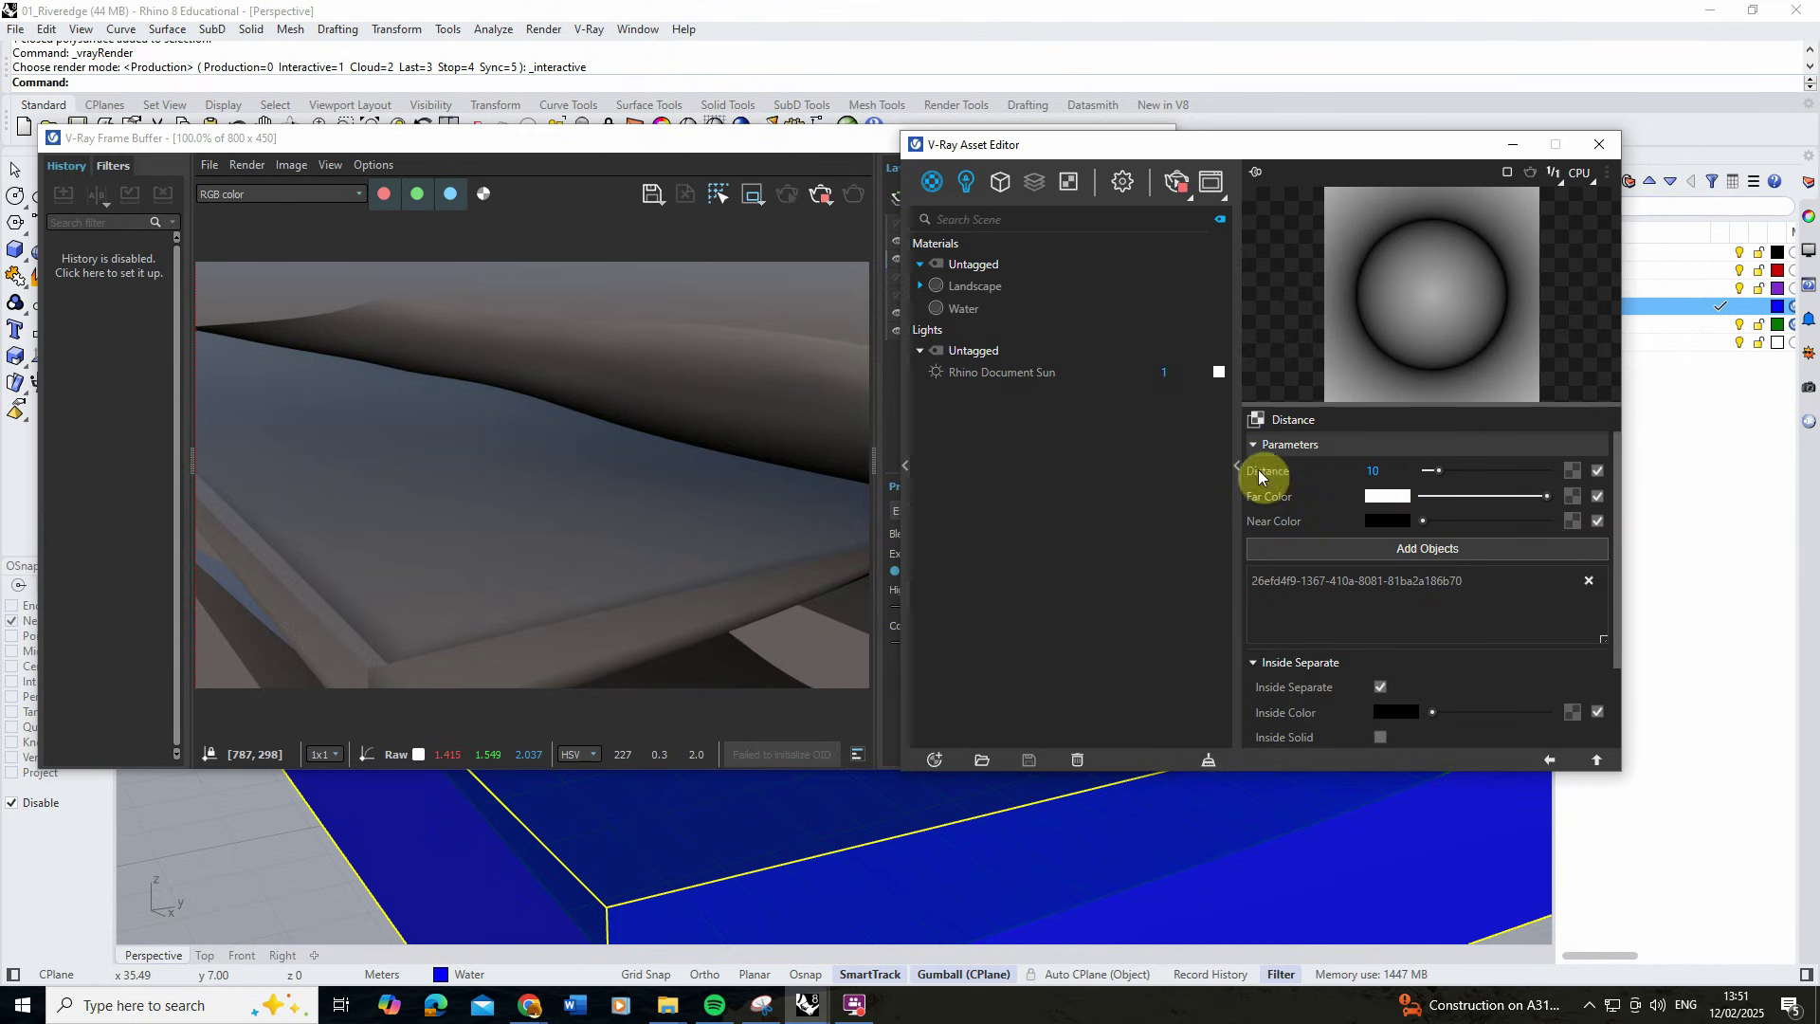
drag(1439, 470, 1430, 474)
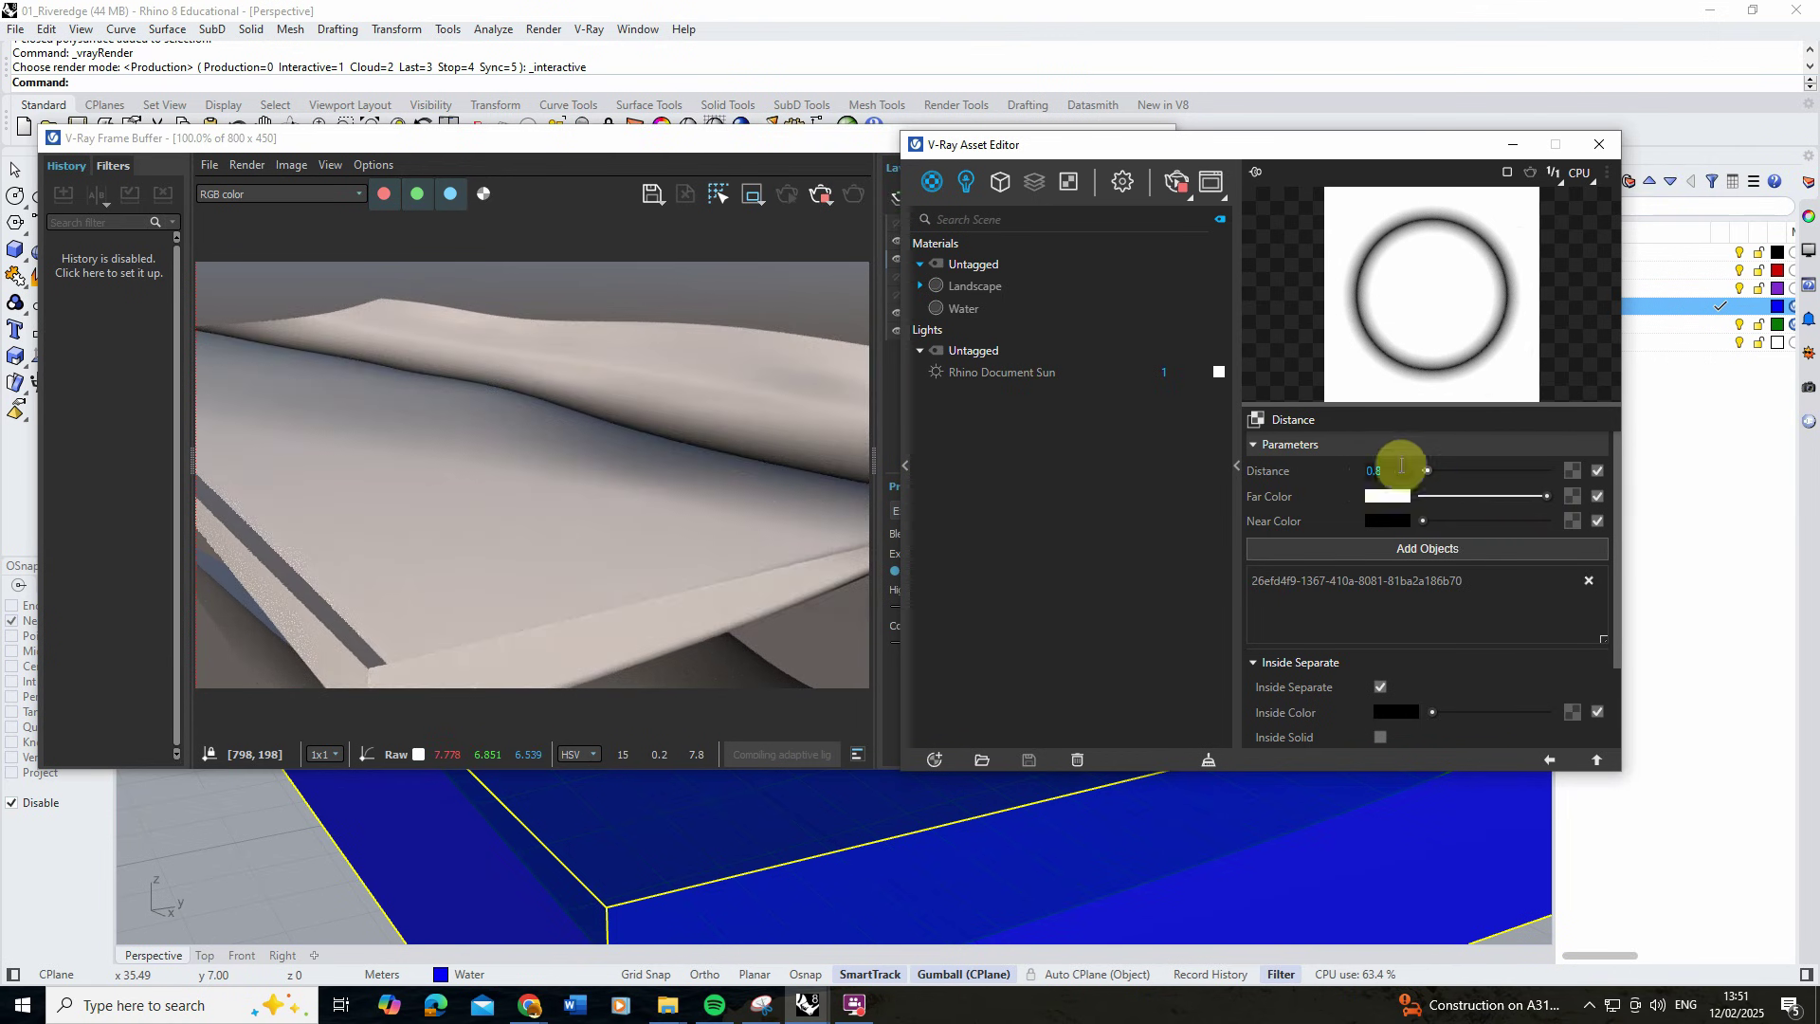
click(1350, 472)
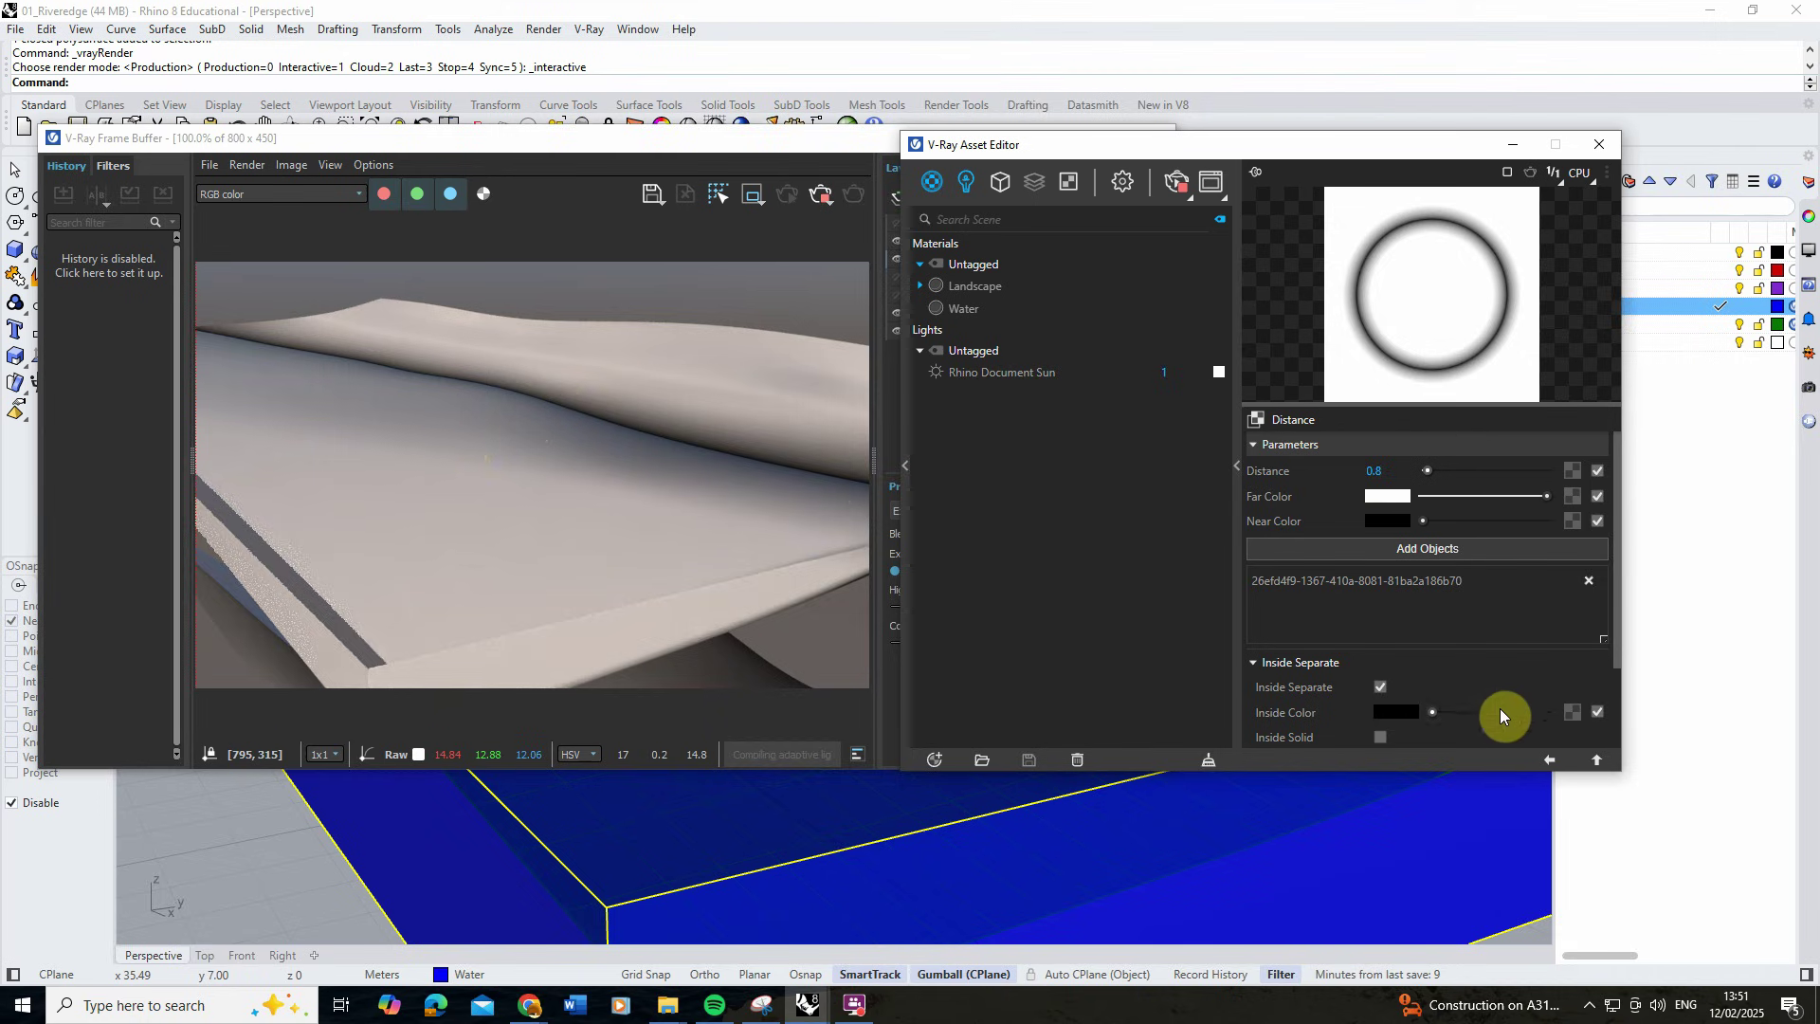
Enable Inside Solid for the Distance texture so the area within the water volume uses its inside color.
click(1381, 685)
scroll(1380, 679, down, 1)
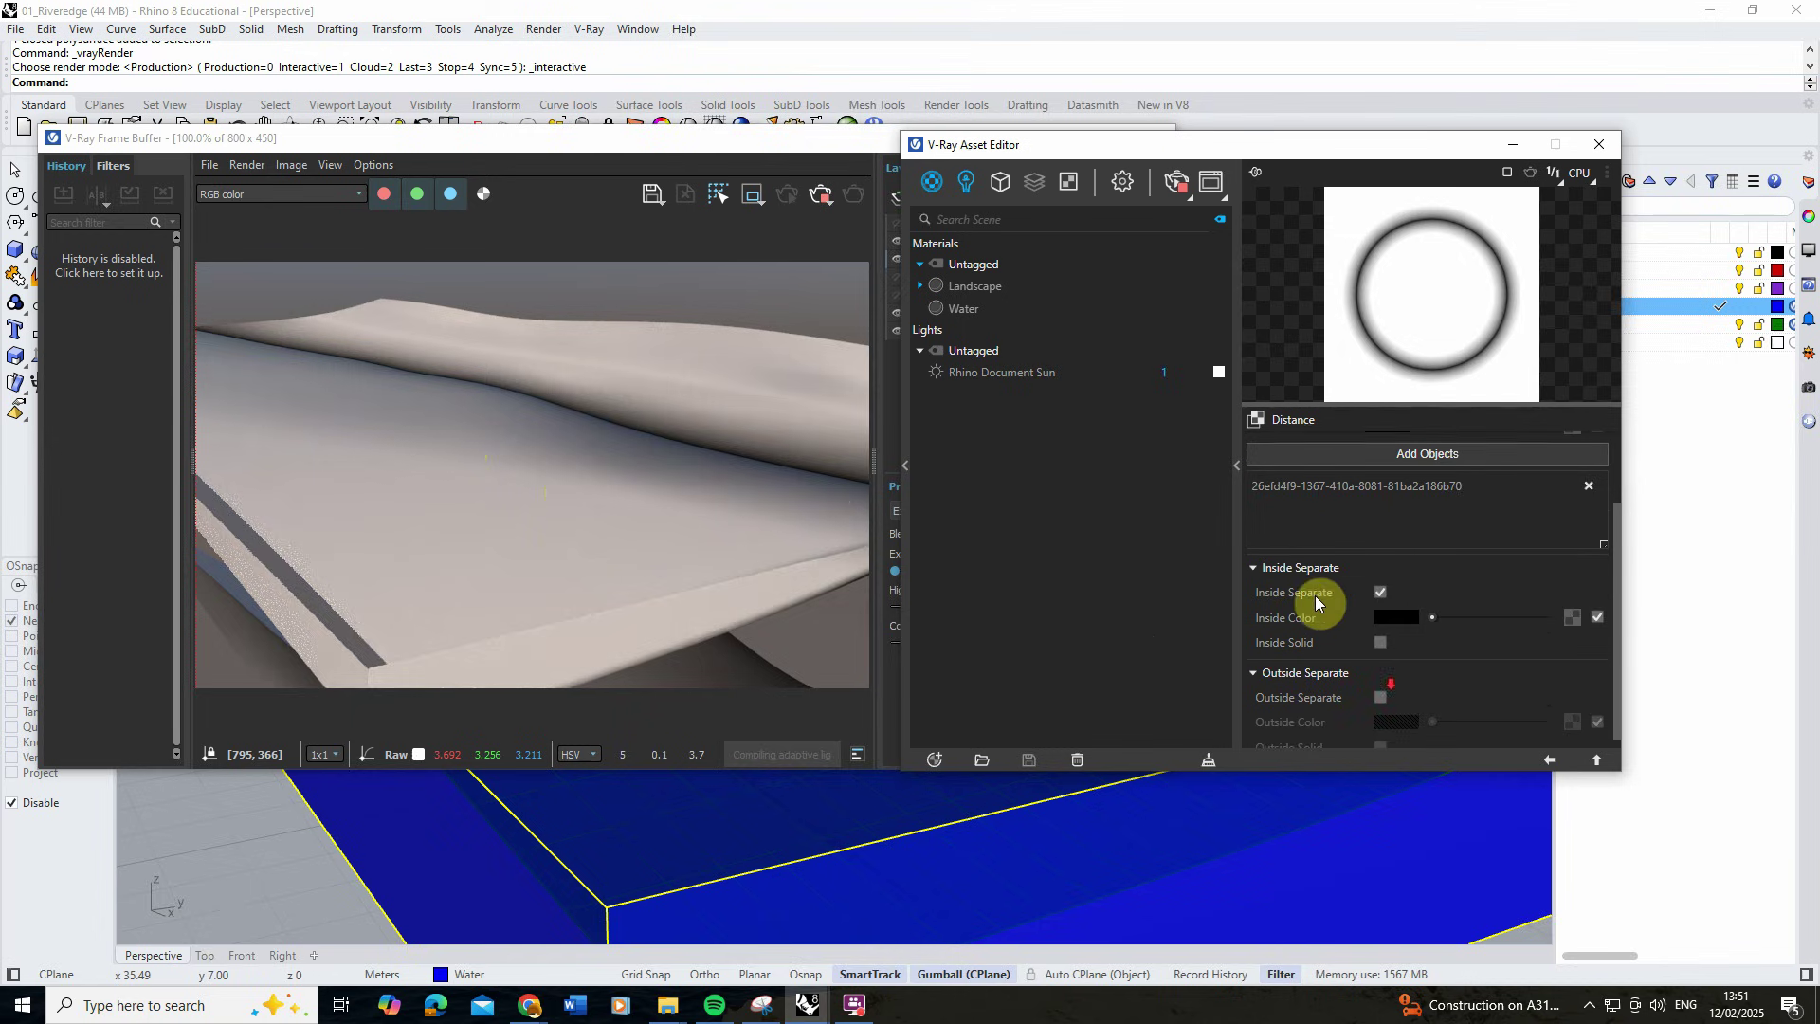
click(1381, 643)
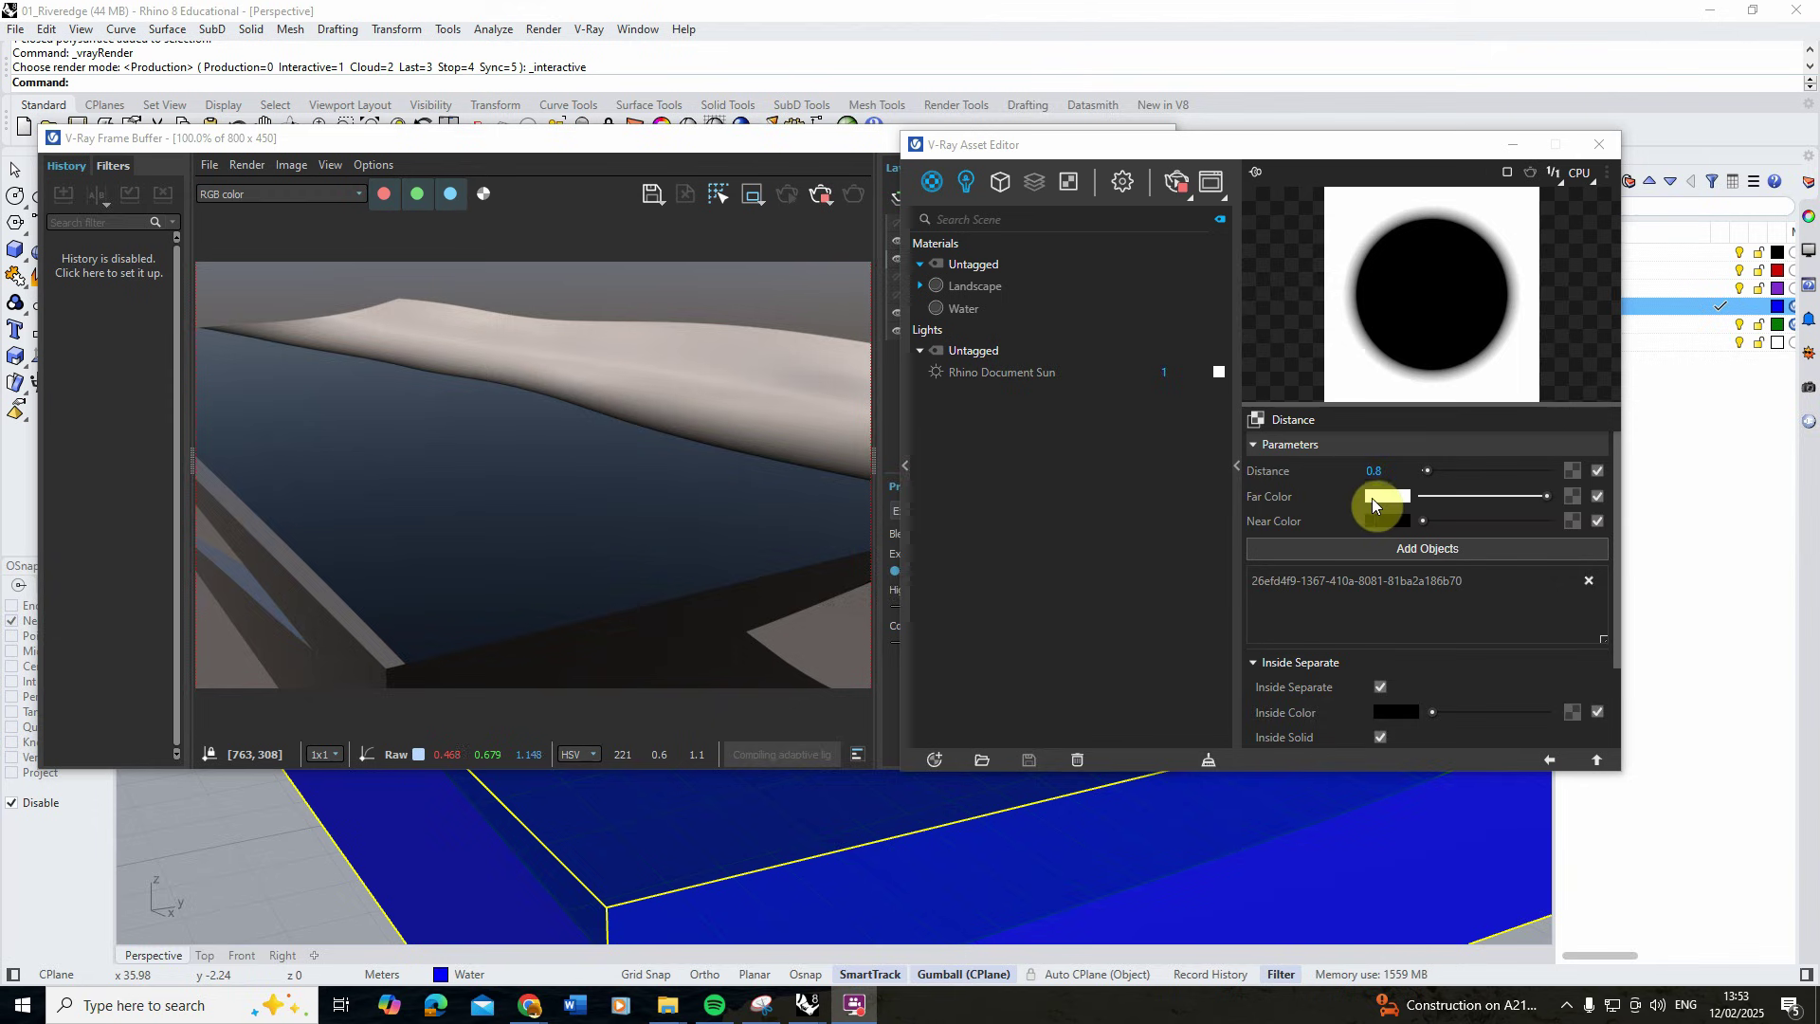
Load the aerial_rocks_04_diff_2k image as a Bitmap texture for the Distance texture's Far Color.
click(1573, 494)
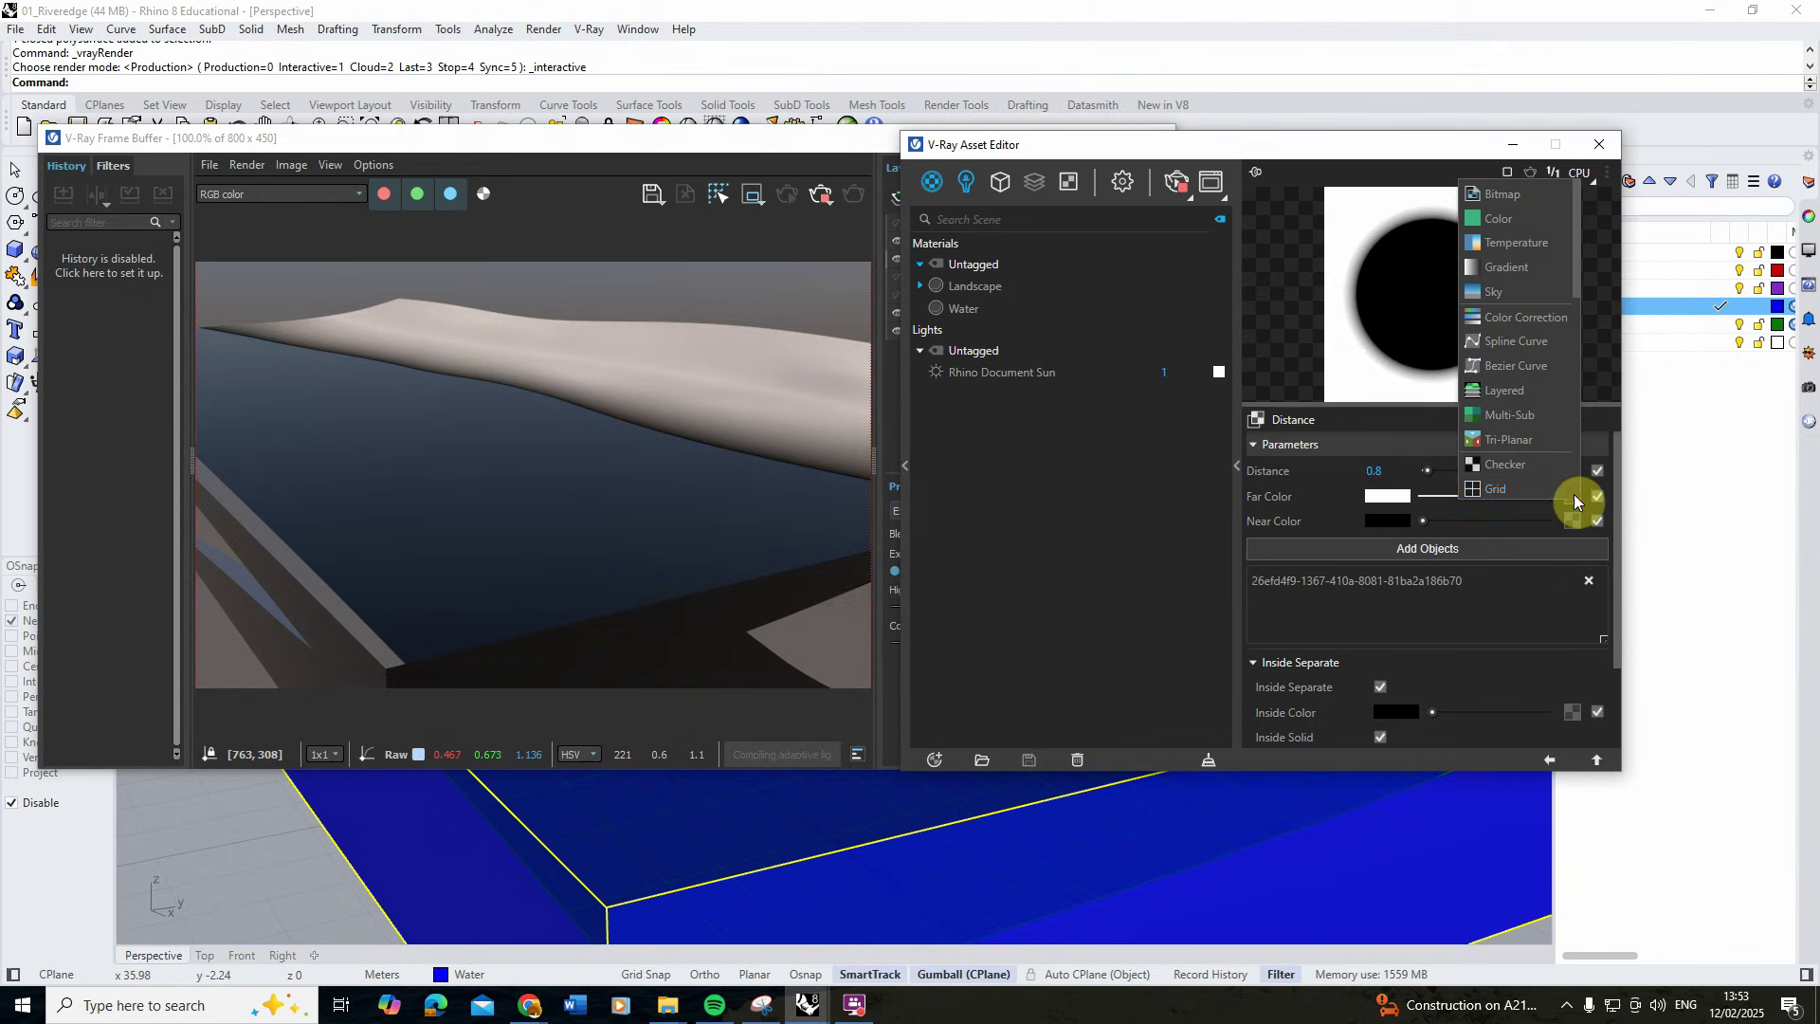
click(1498, 195)
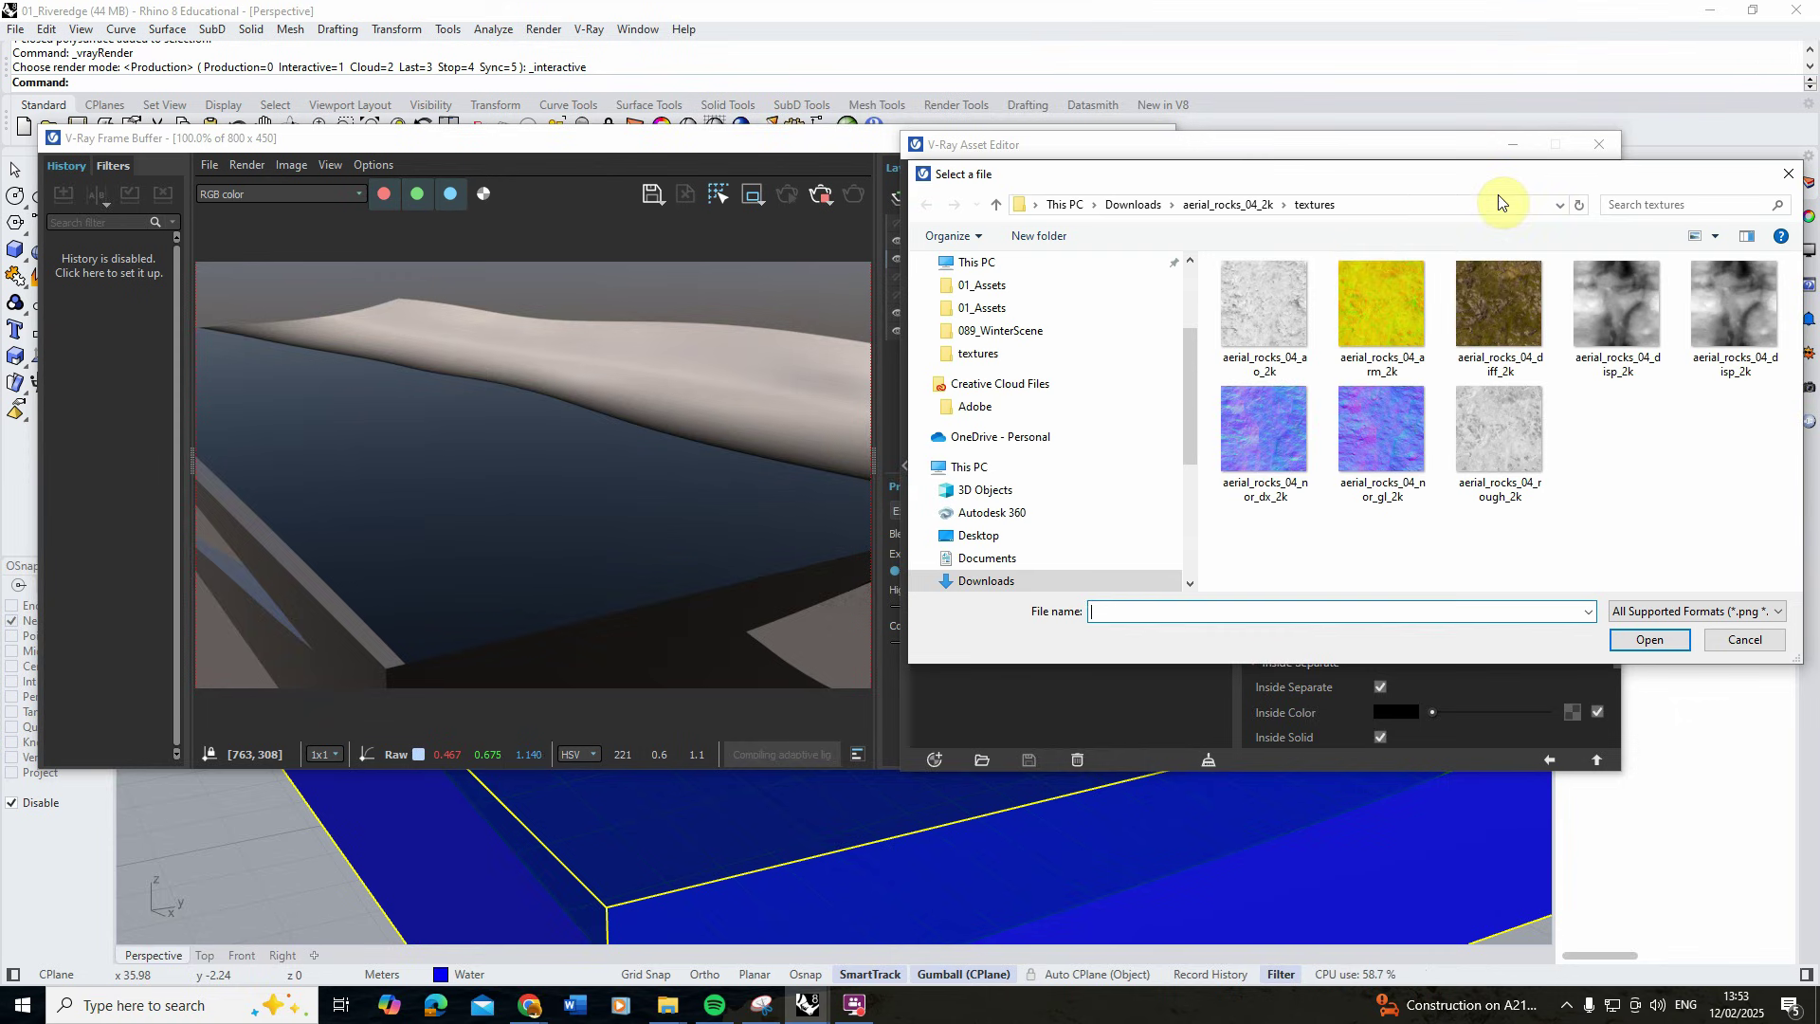
click(1479, 296)
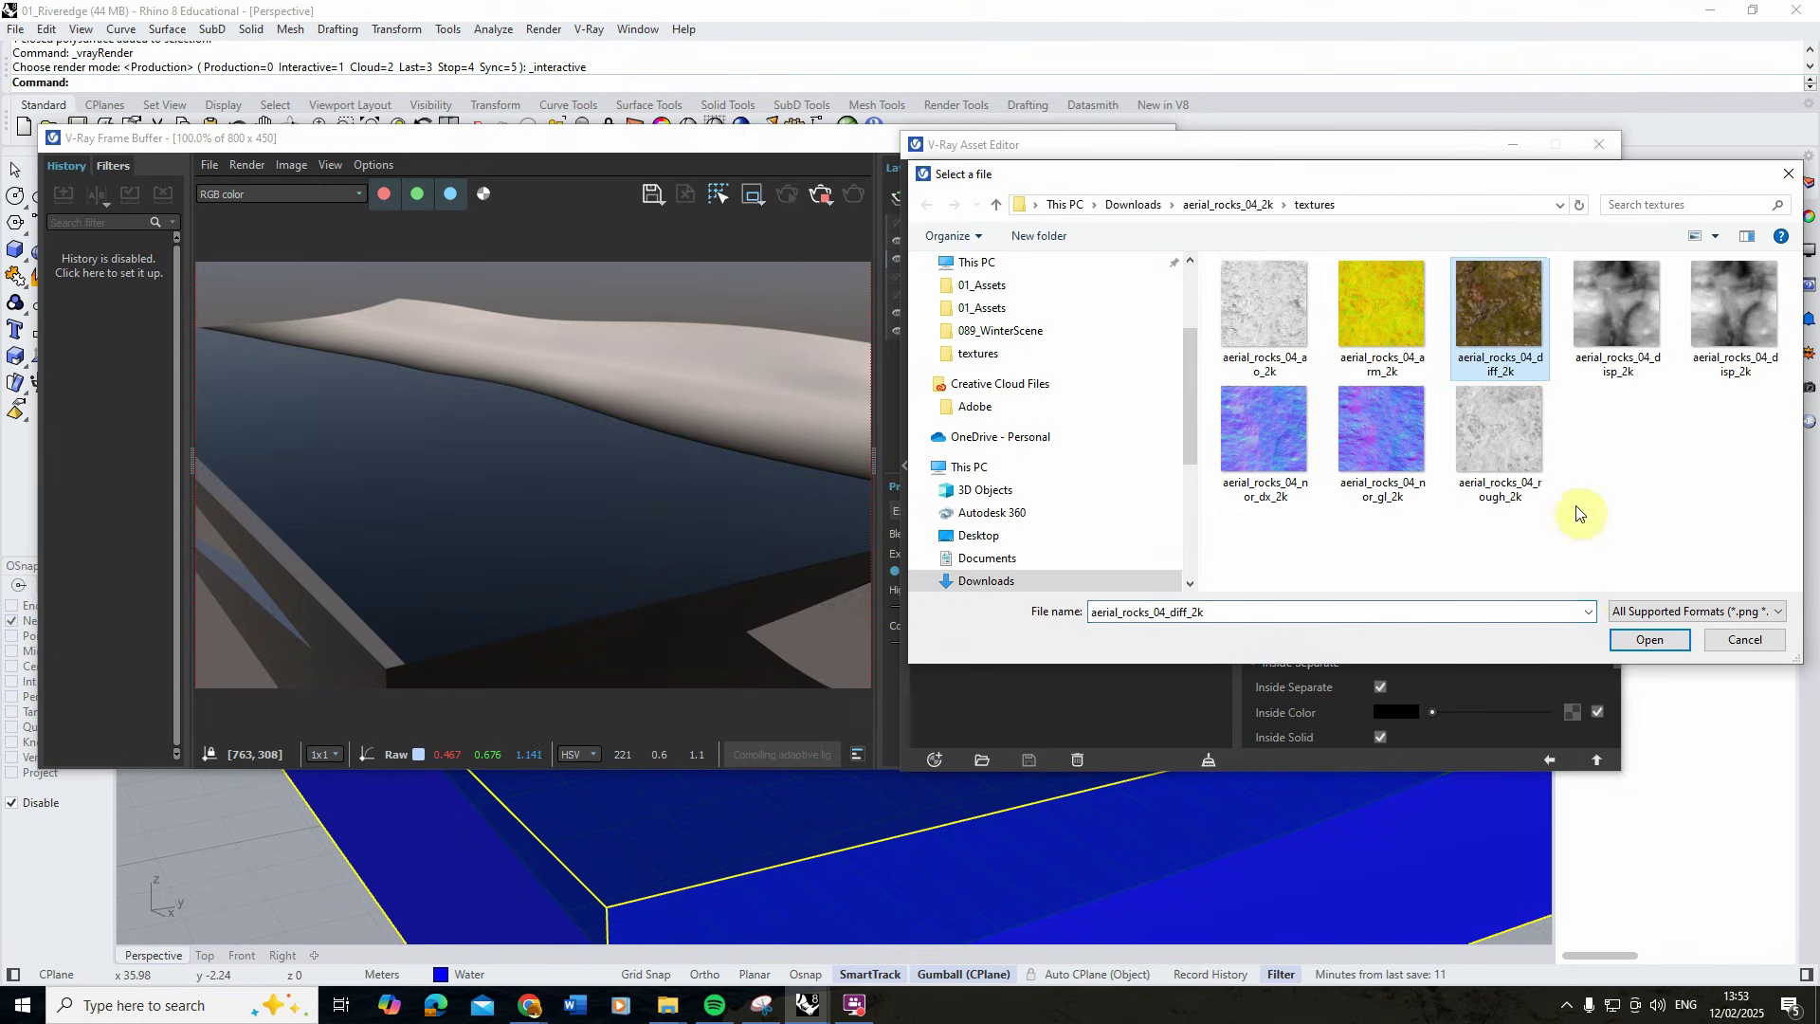
click(1649, 641)
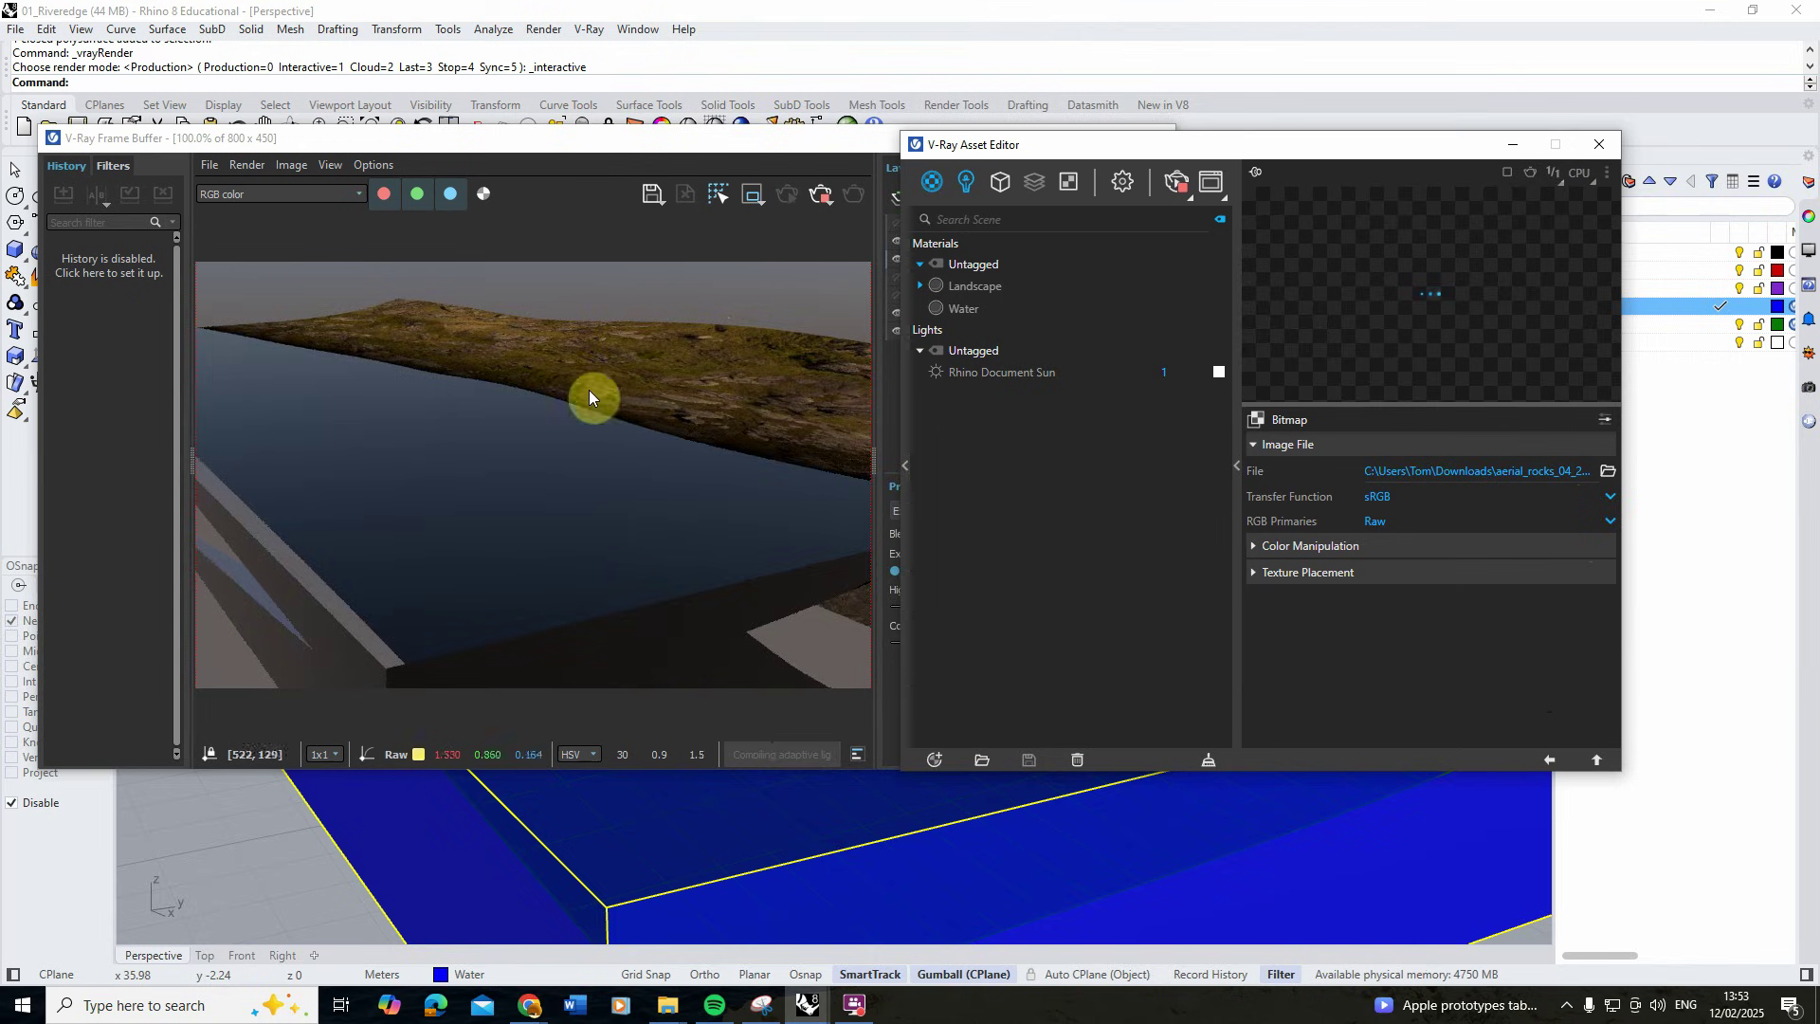
click(1551, 759)
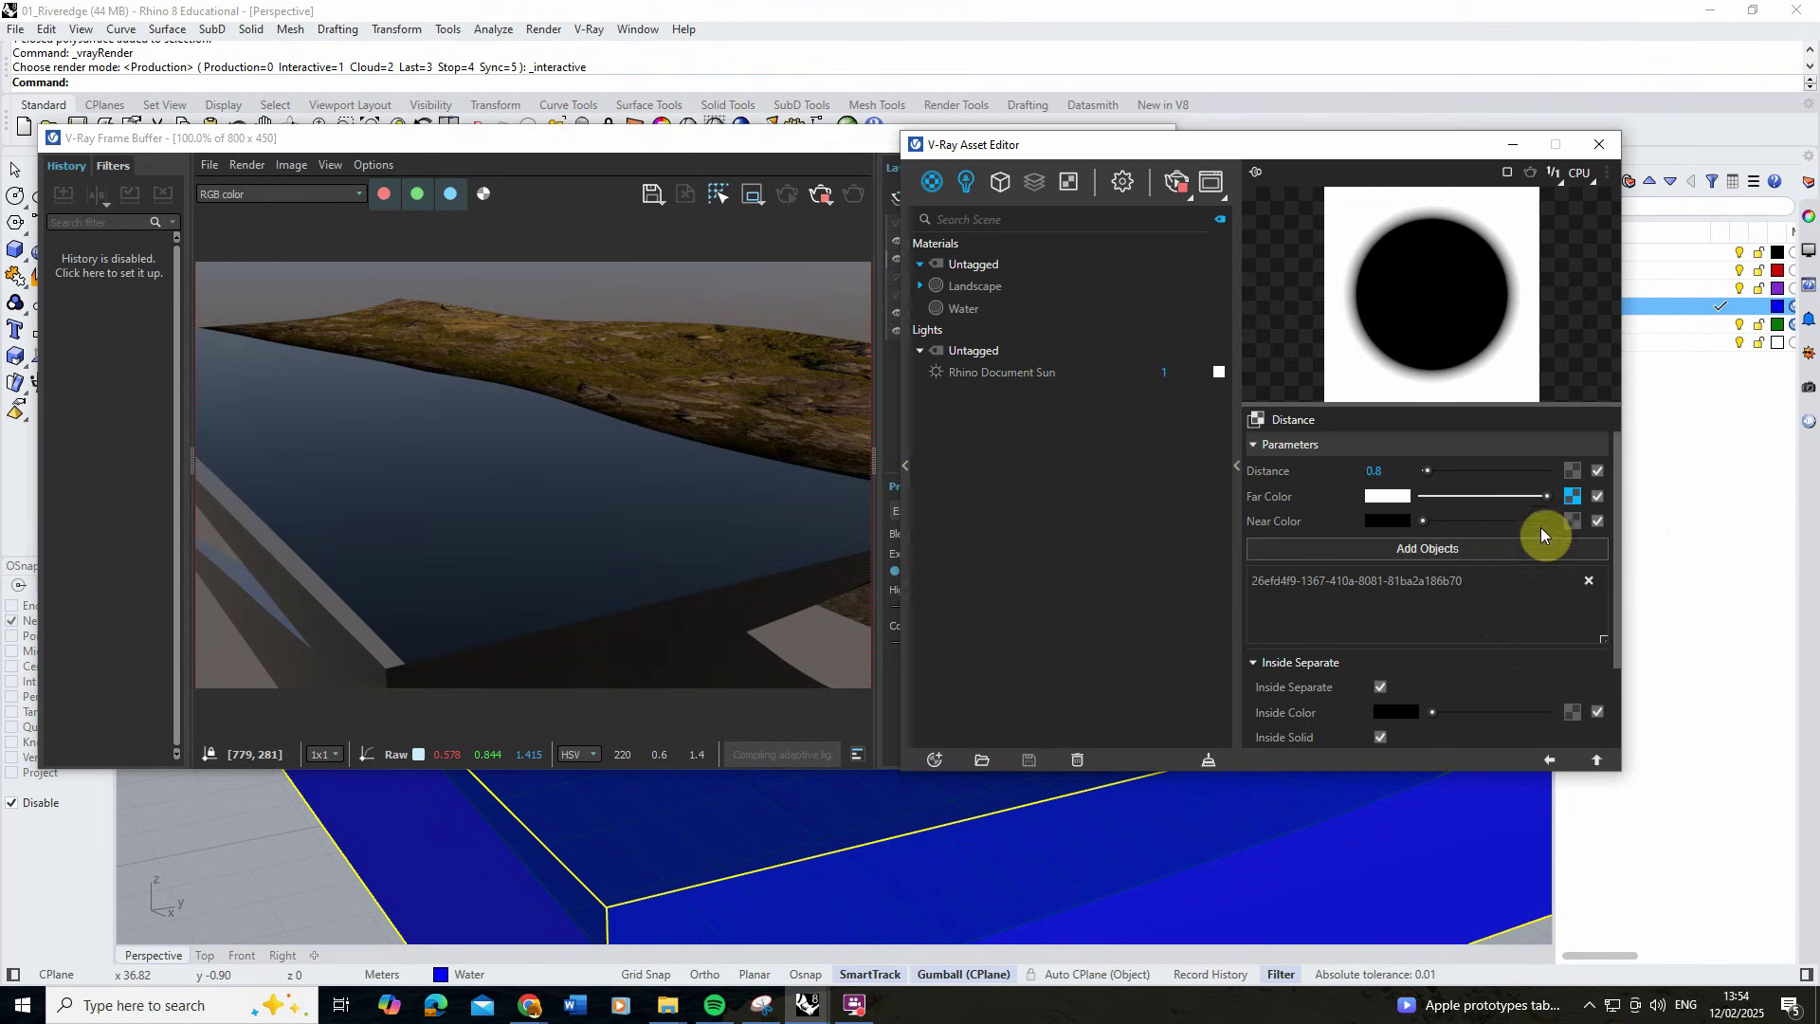
Load the brown_mud_03_diff_2k image as a Bitmap texture for the Near Color and check the shoreline in the render.
click(1573, 522)
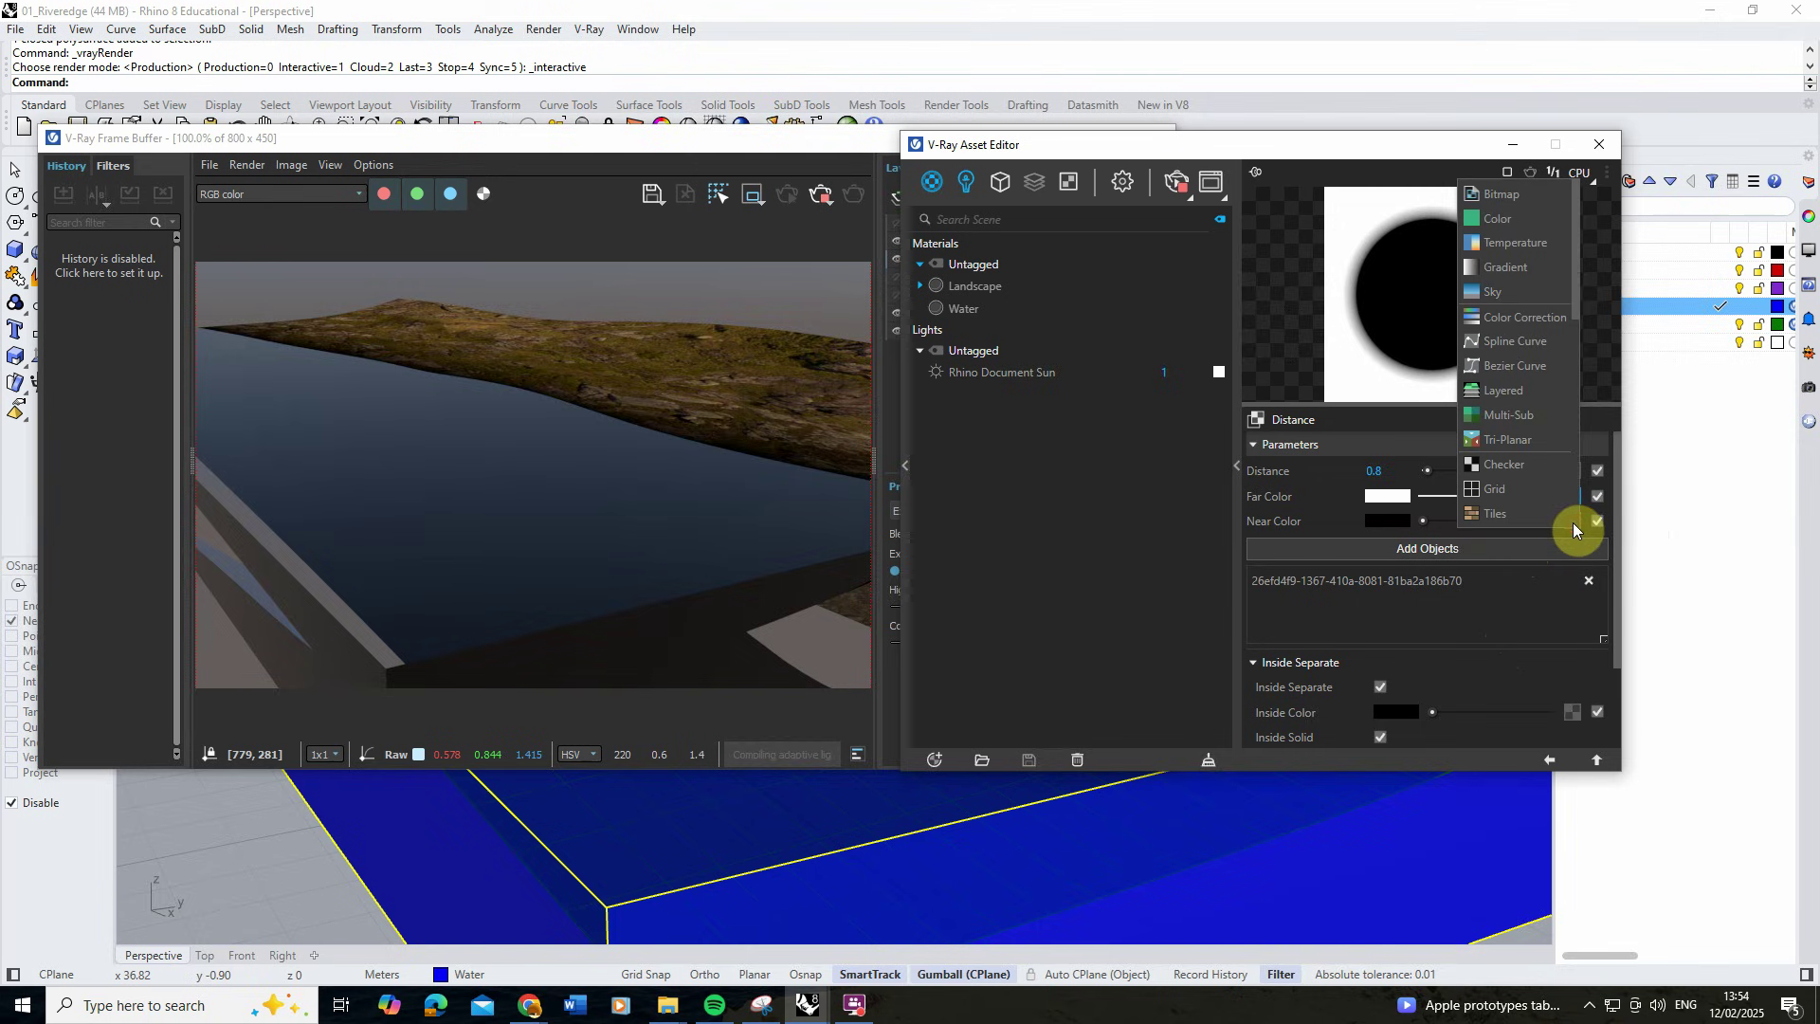
click(1511, 194)
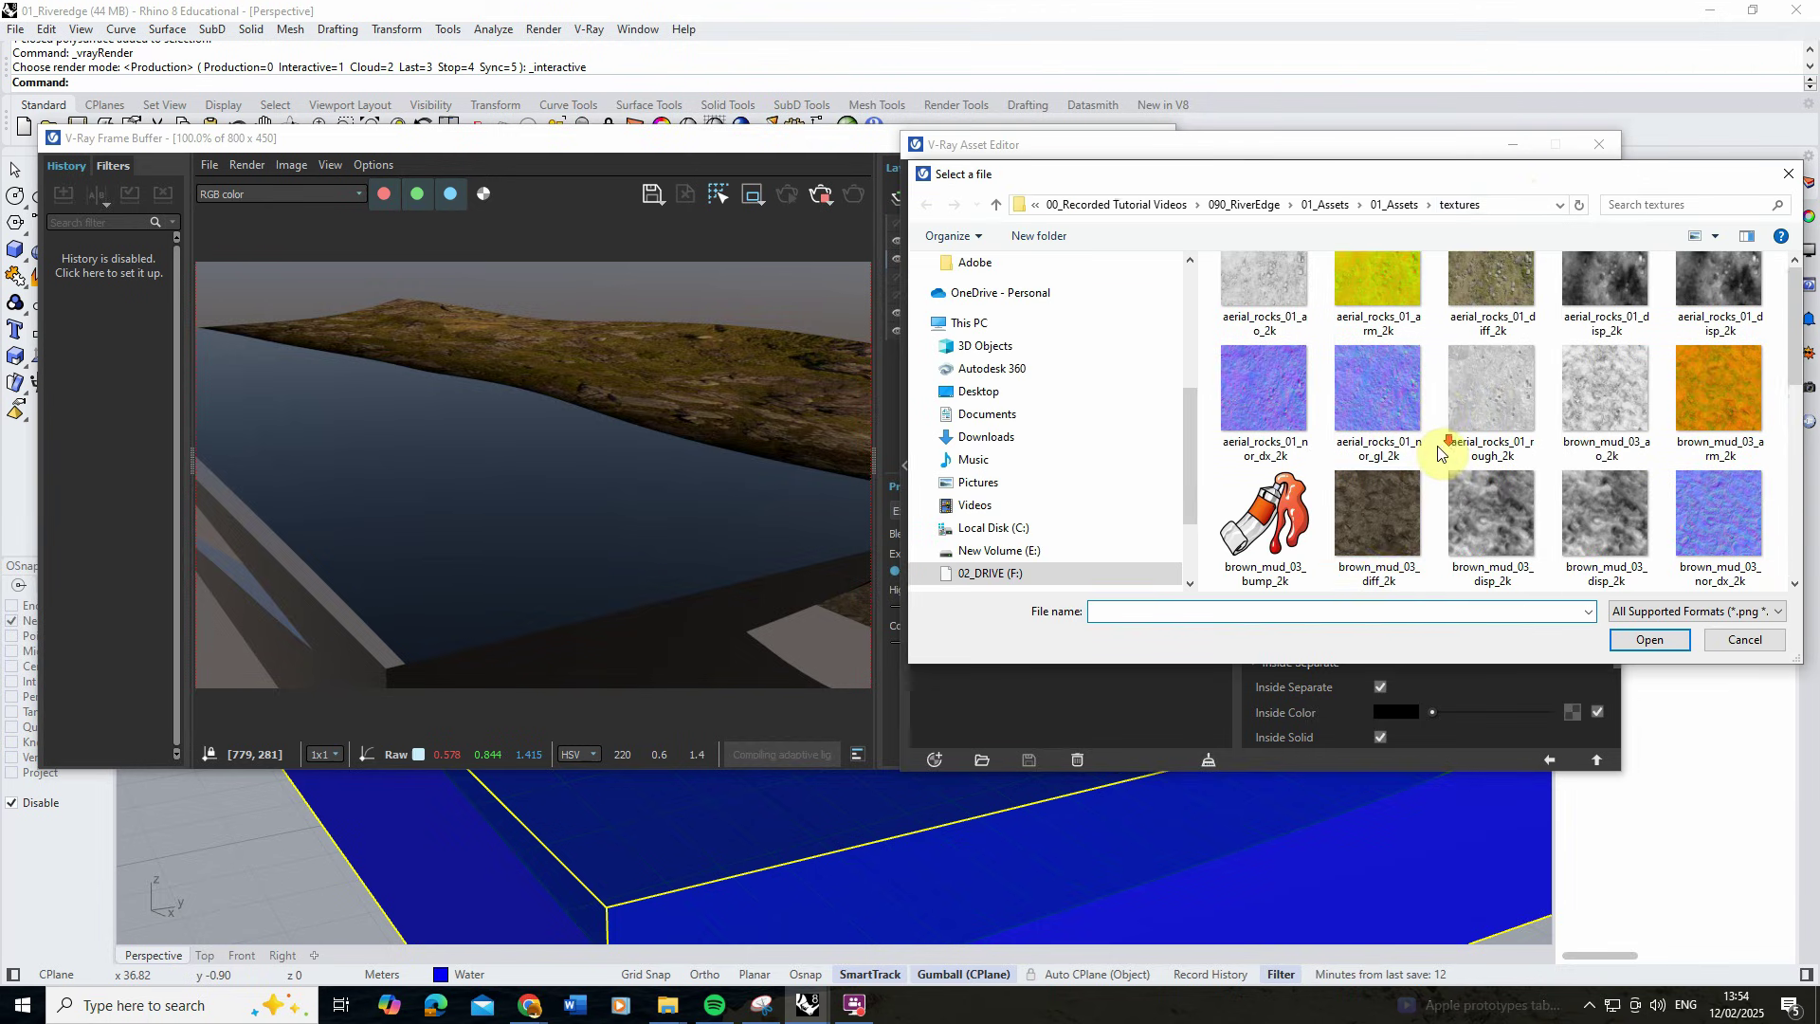
click(1384, 521)
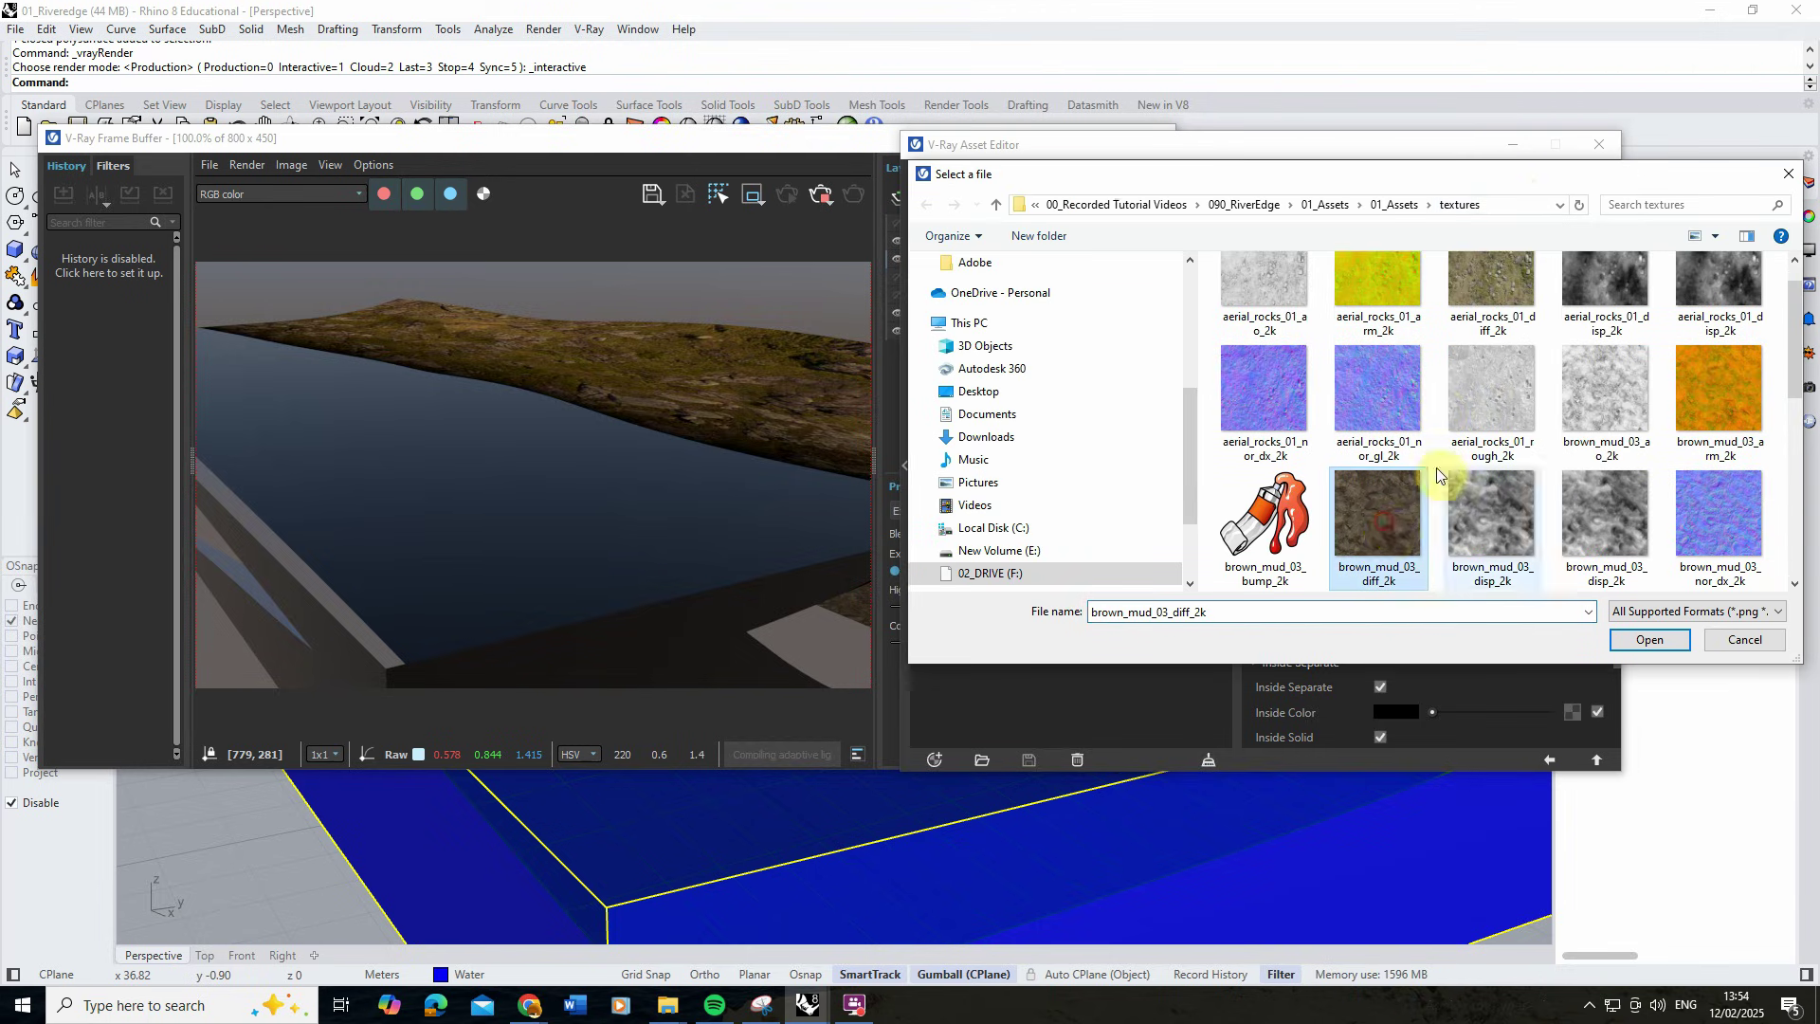
click(1648, 639)
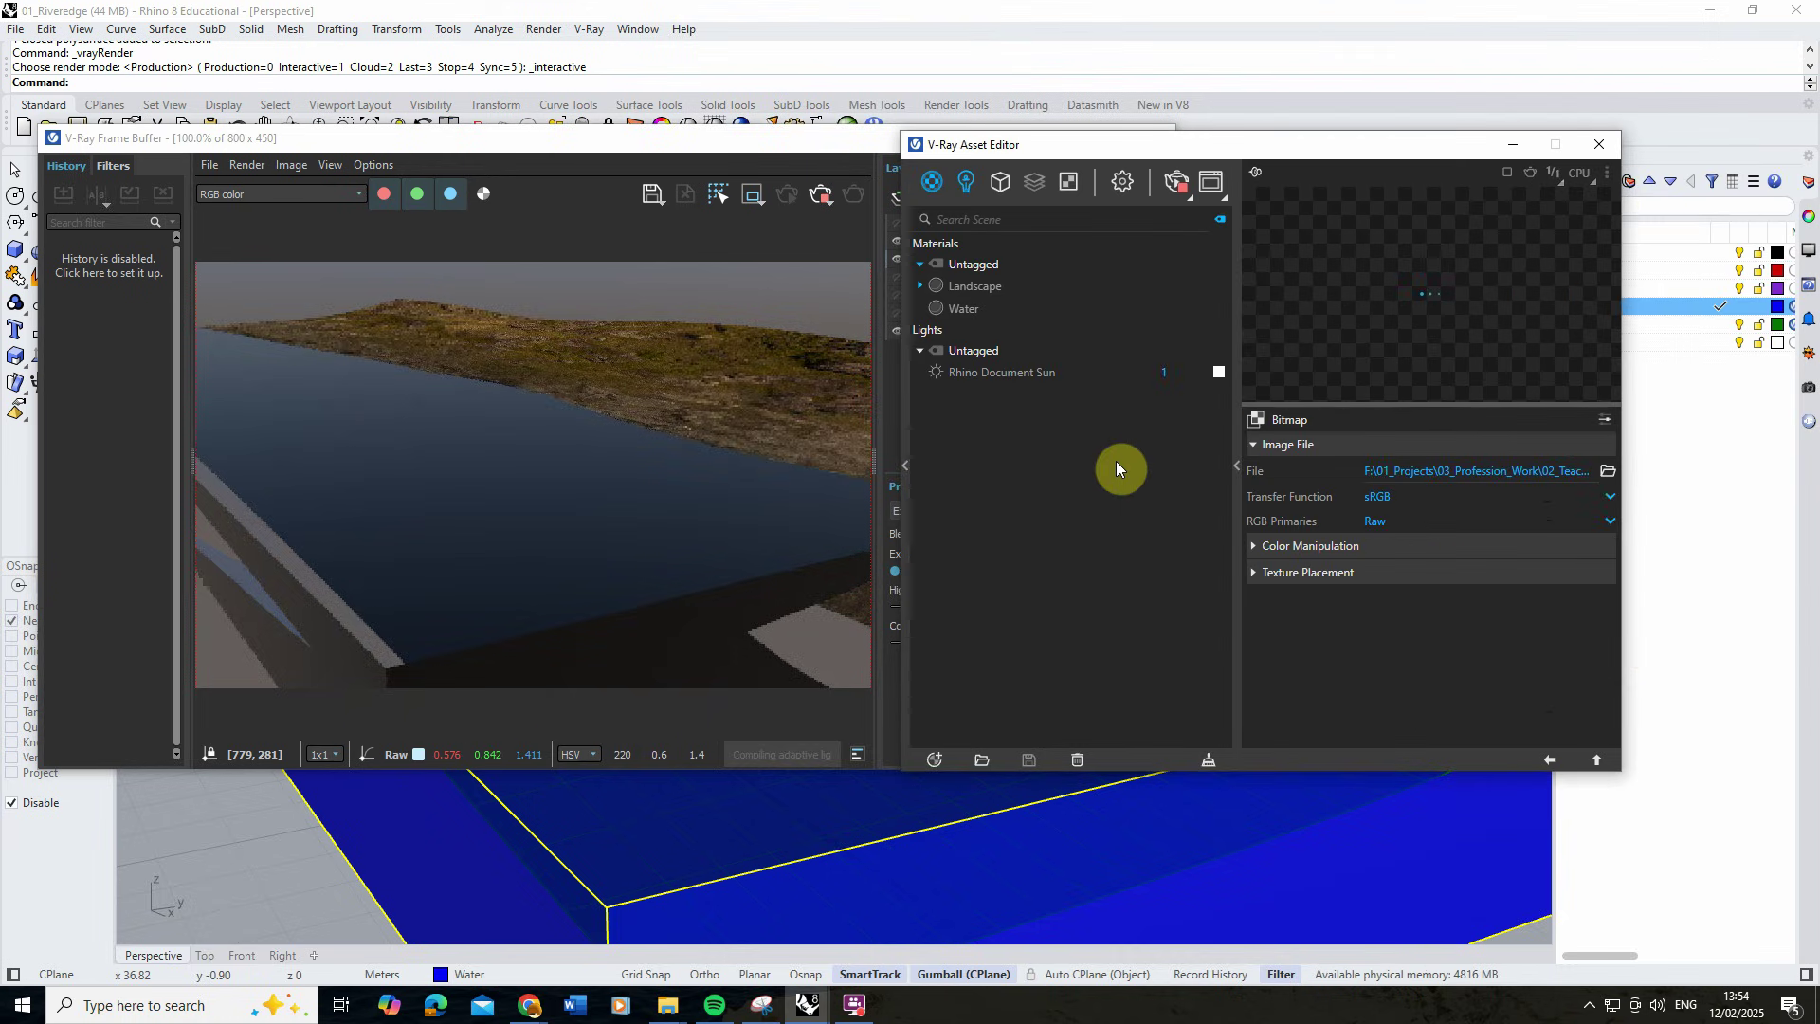
click(1551, 760)
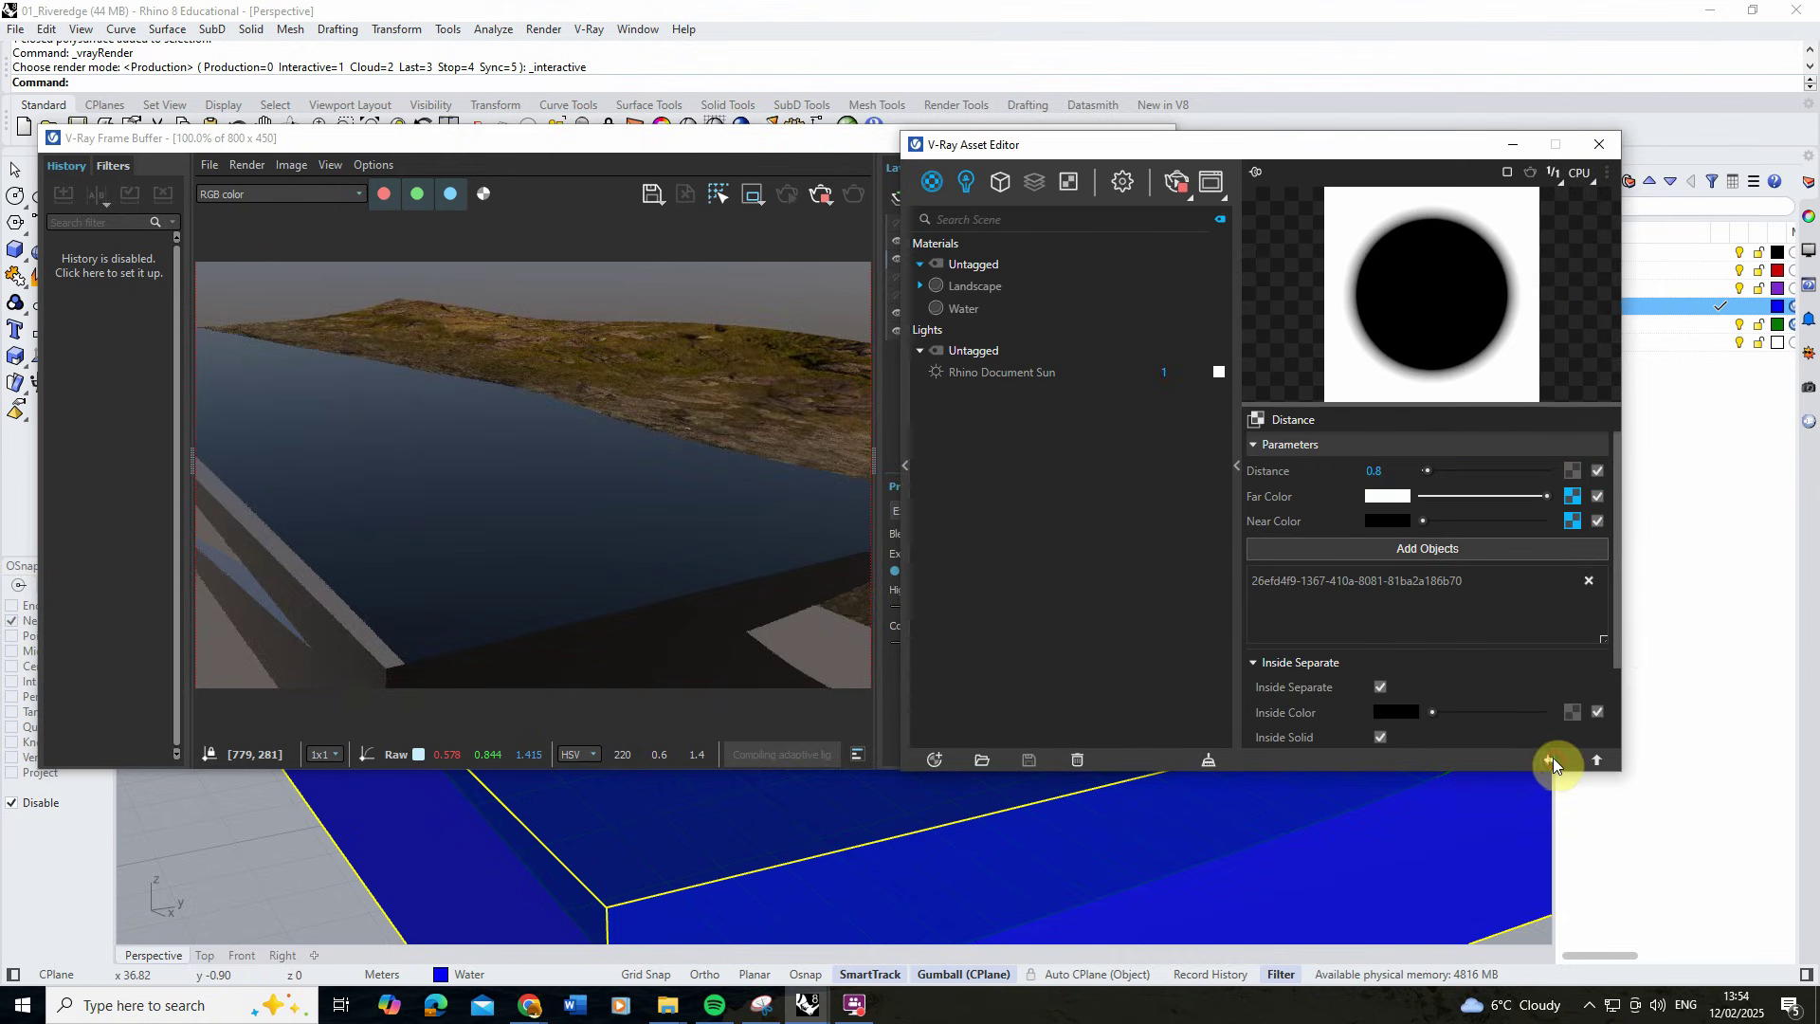
right_drag(776, 787, 751, 825)
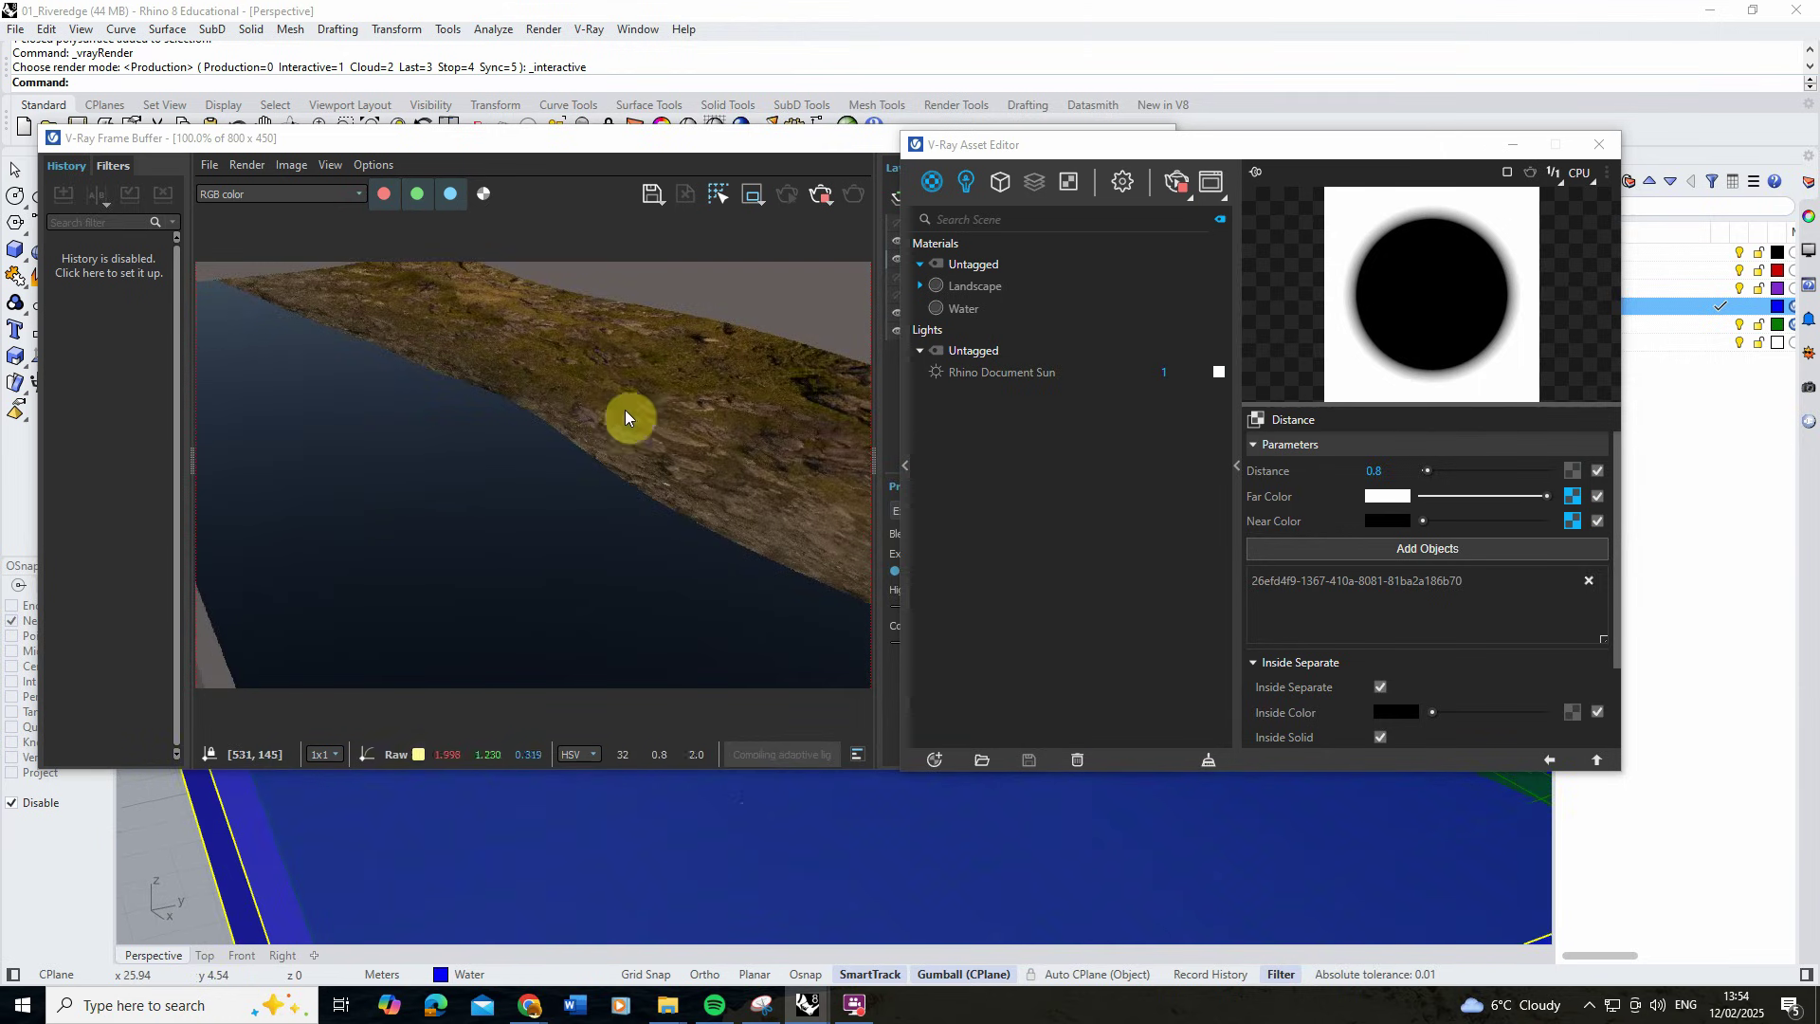
click(586, 384)
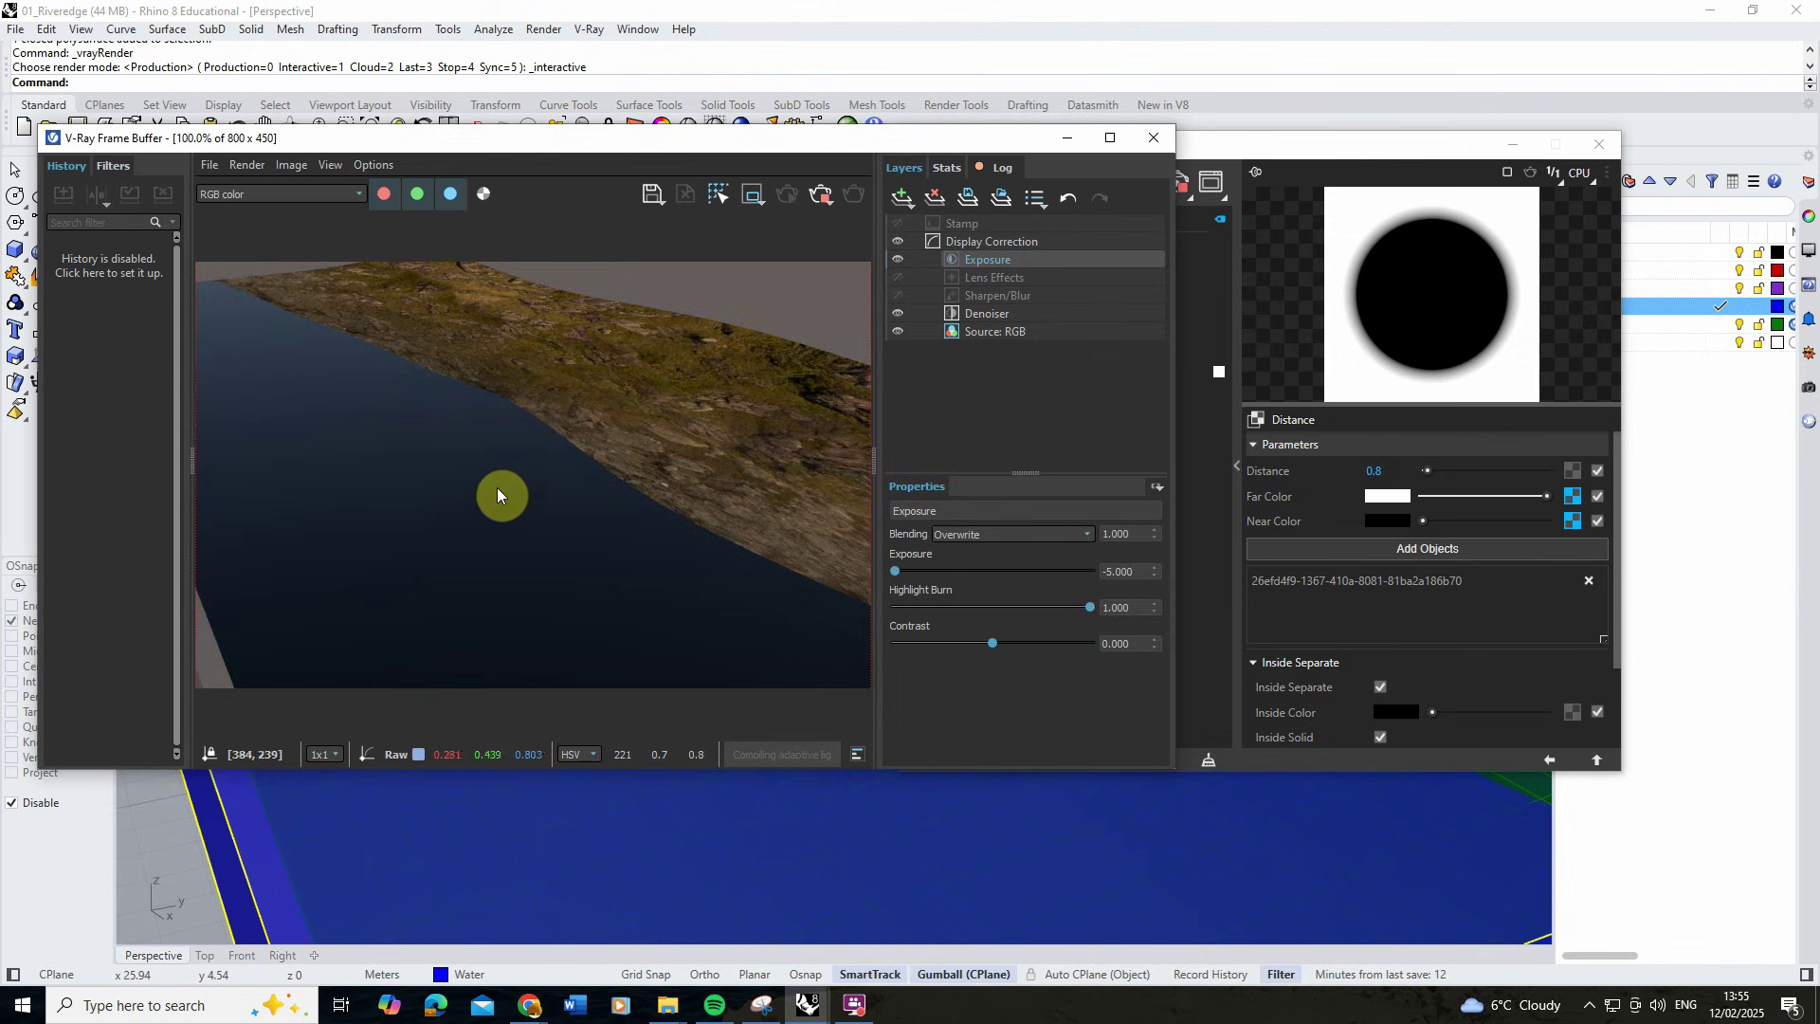
scroll(1413, 678, down, 2)
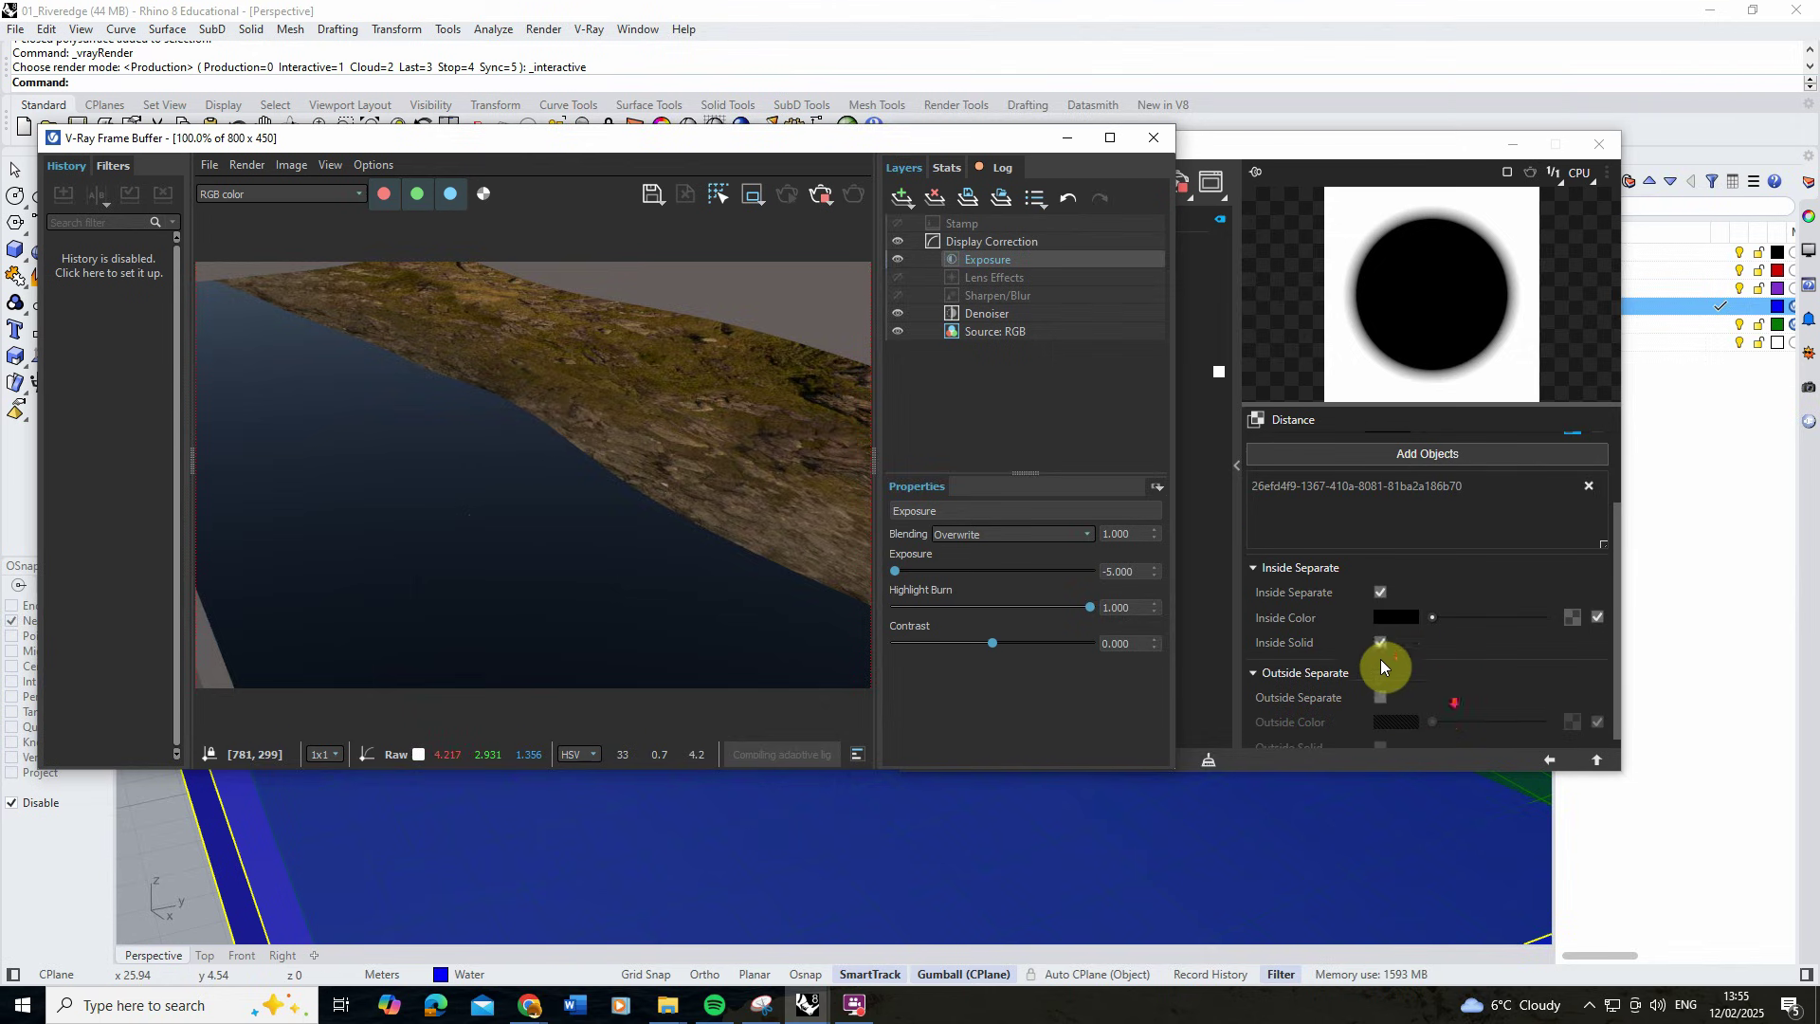
click(1572, 617)
click(1517, 640)
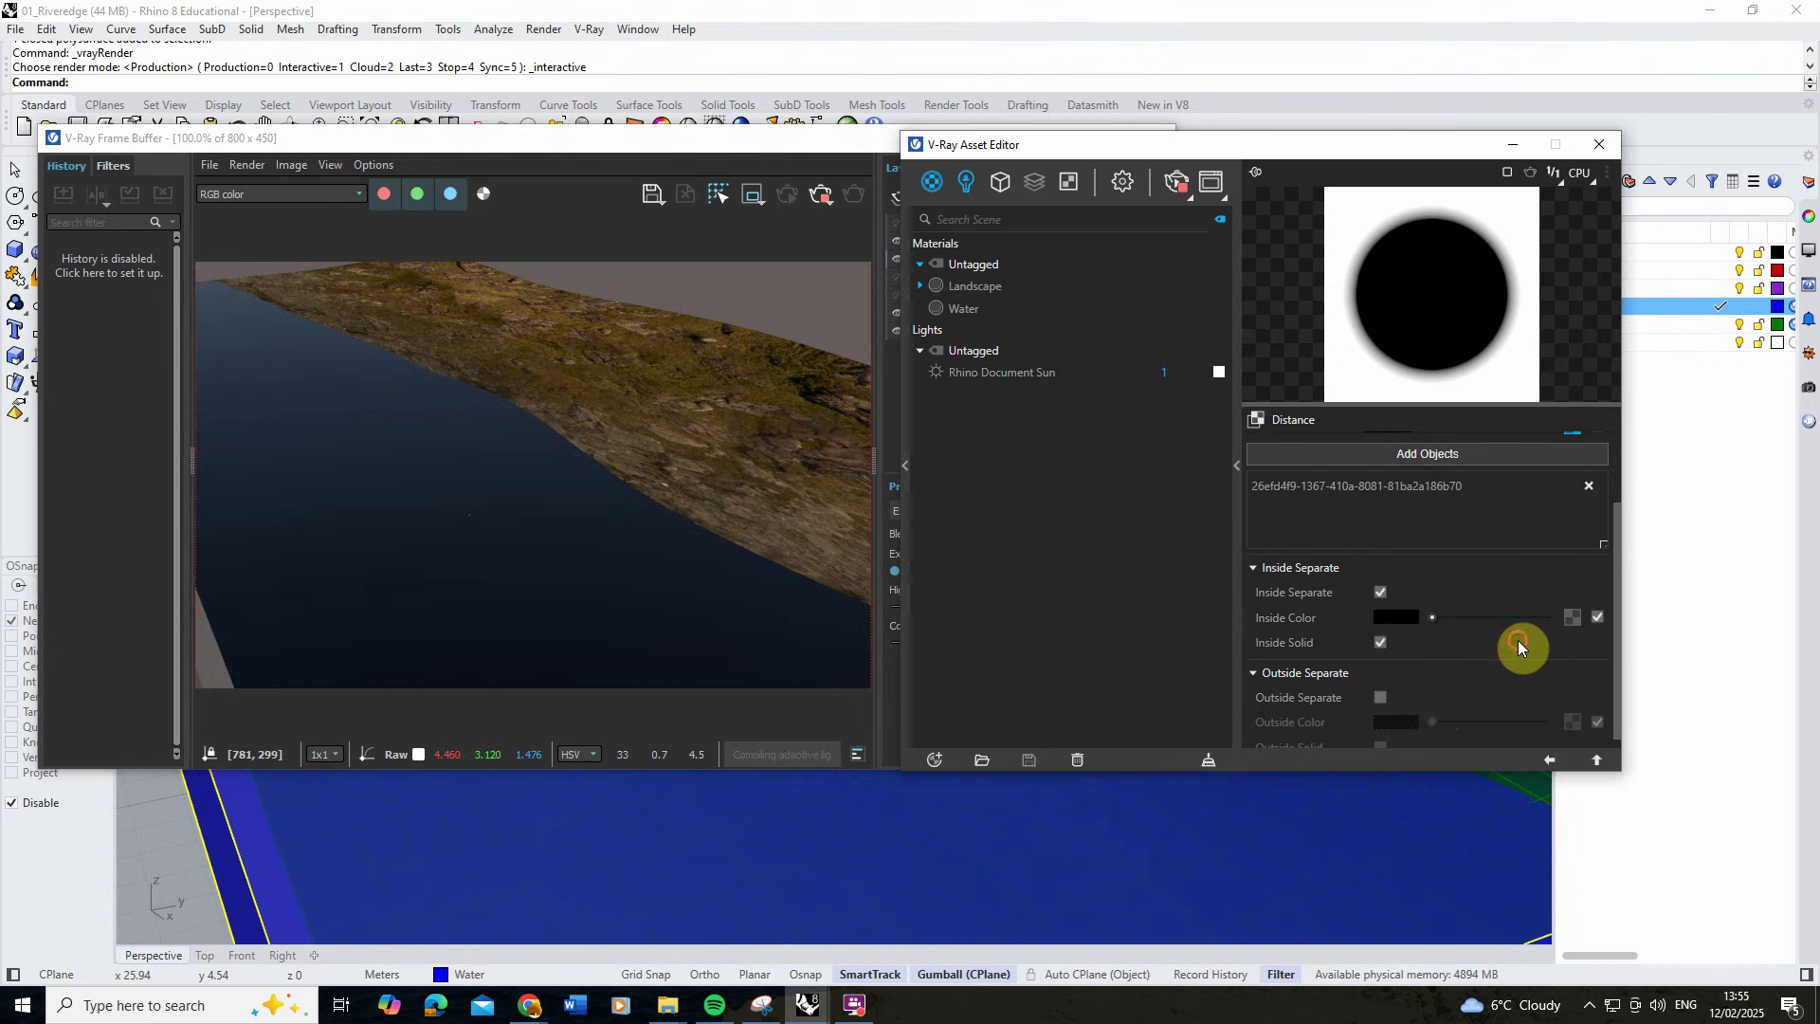
Copy the Near Color bitmap and paste it as an instance into the Distance texture's Inside Color.
scroll(1517, 640, up, 2)
right_click(1572, 520)
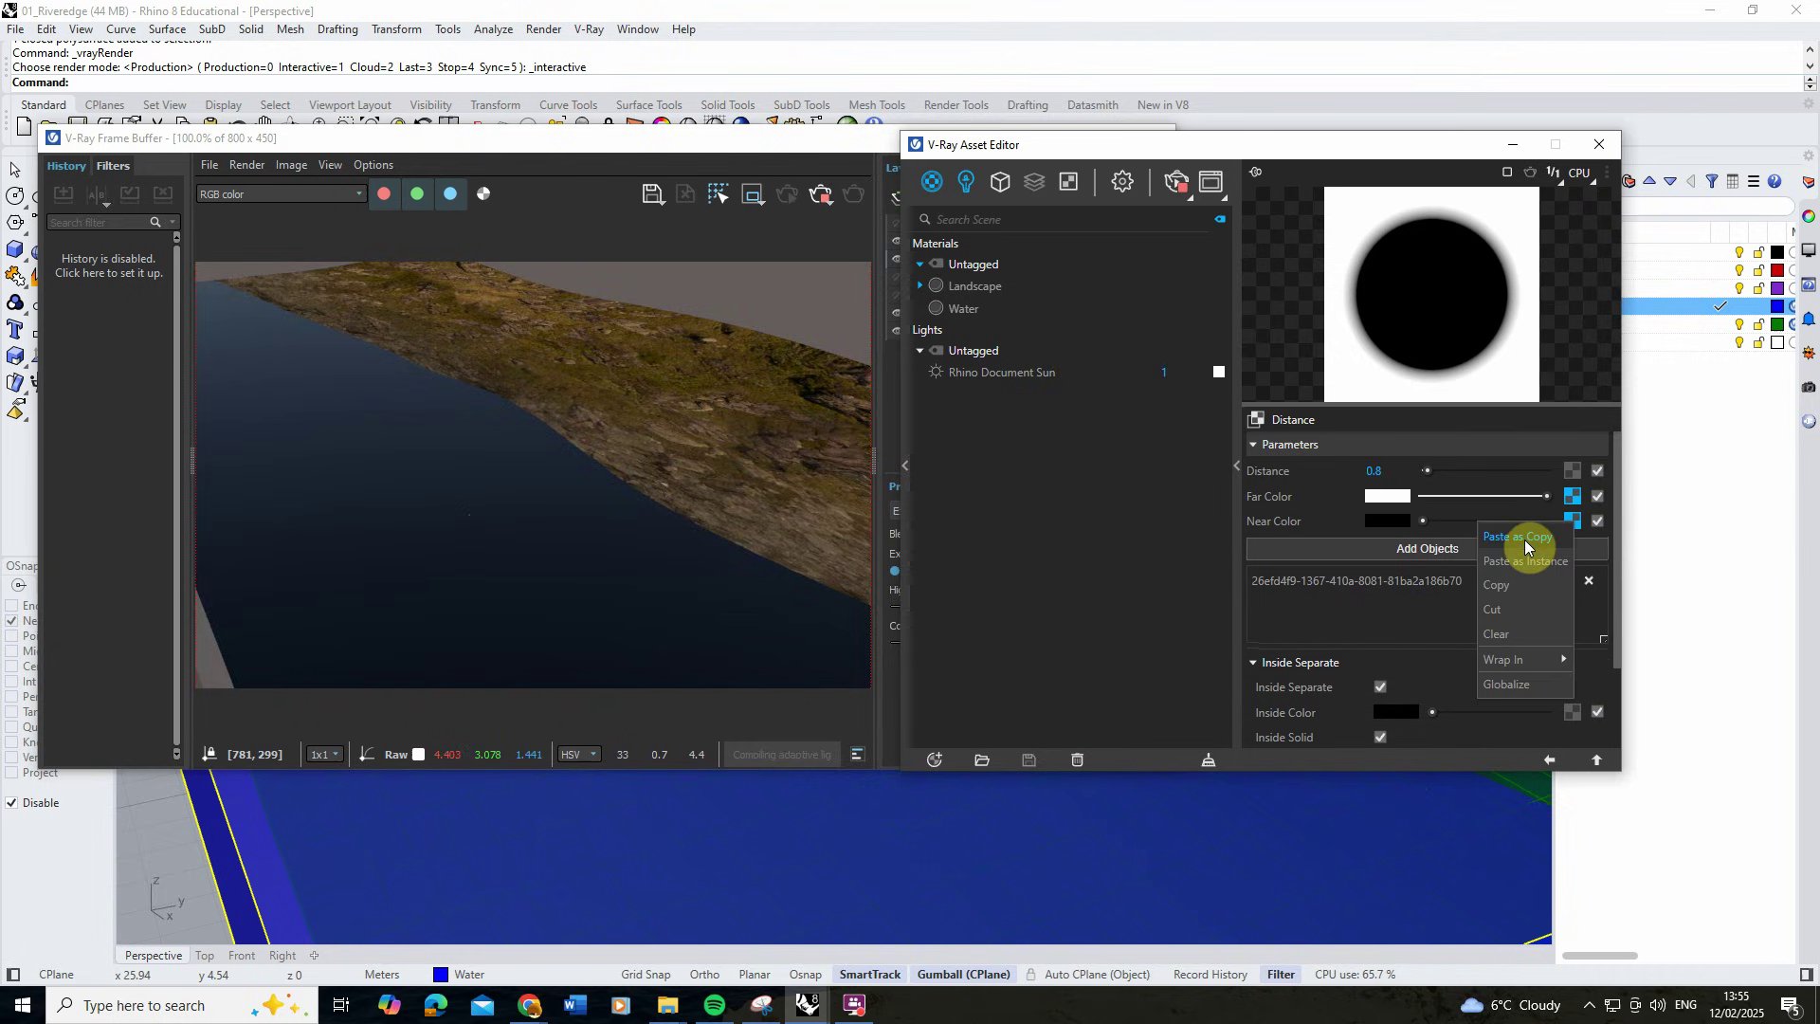
click(1511, 611)
right_click(1572, 521)
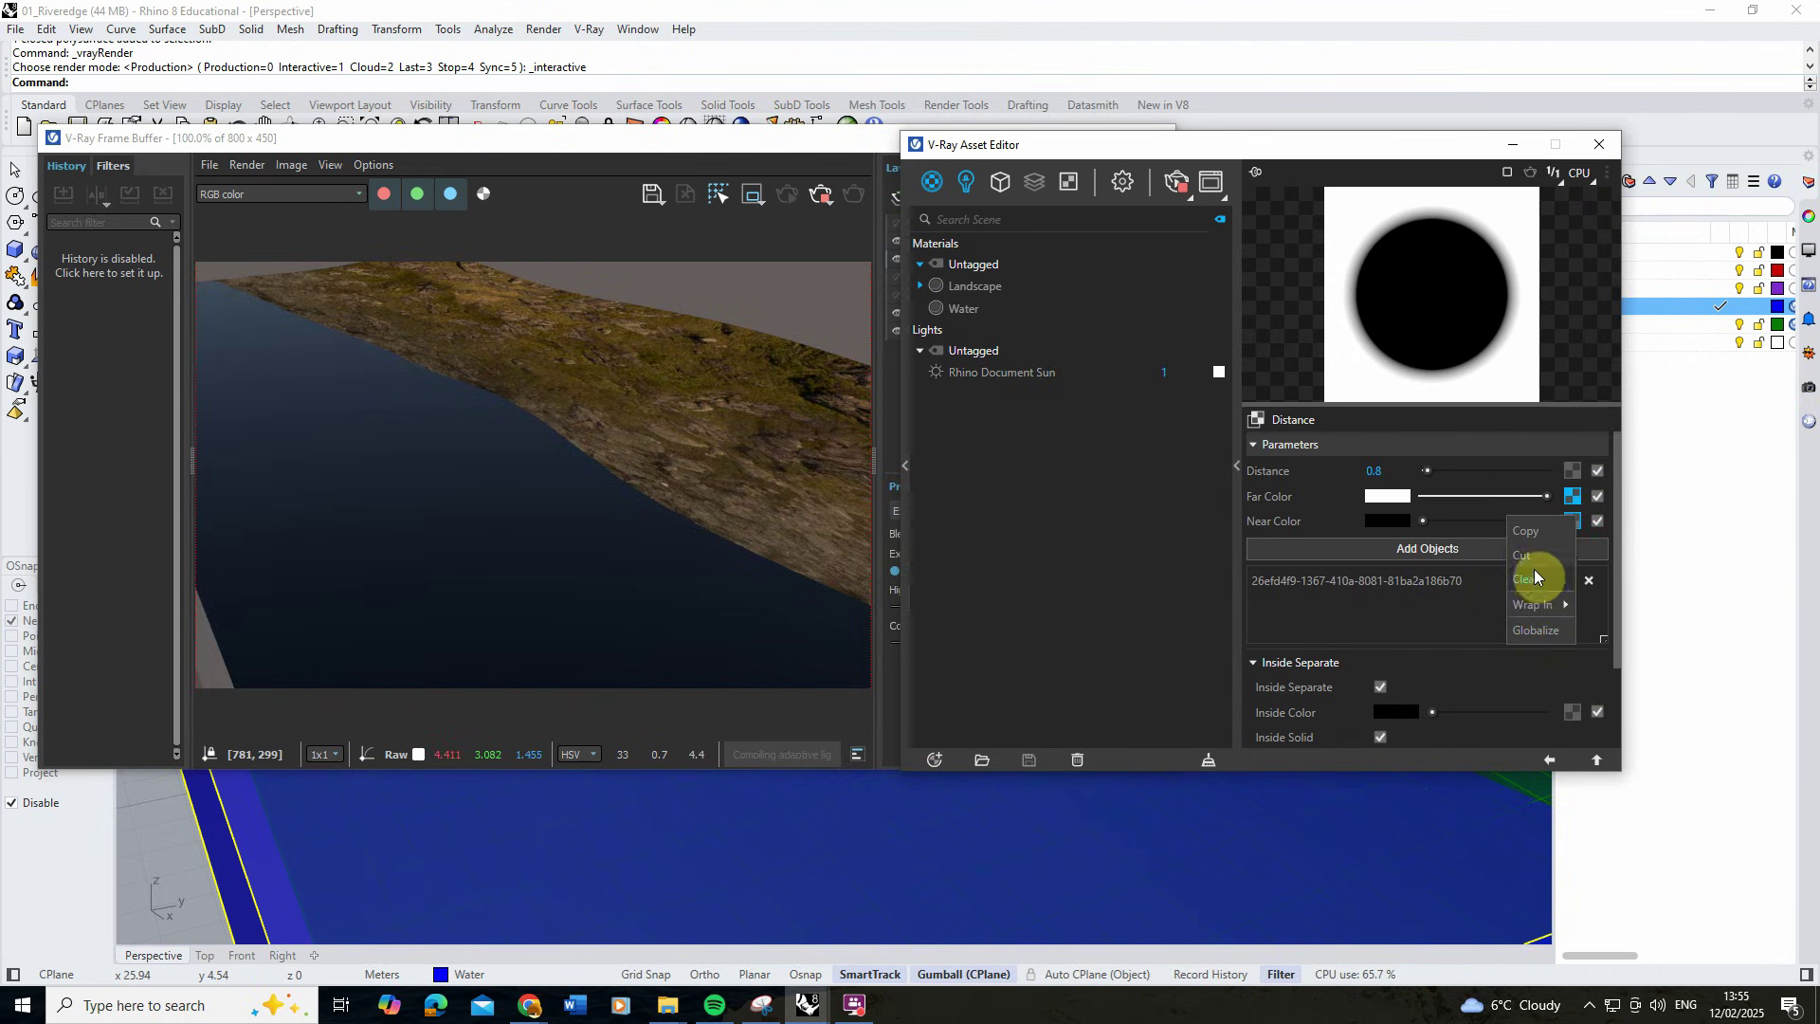
click(1539, 529)
scroll(1584, 582, down, 1)
right_click(1572, 618)
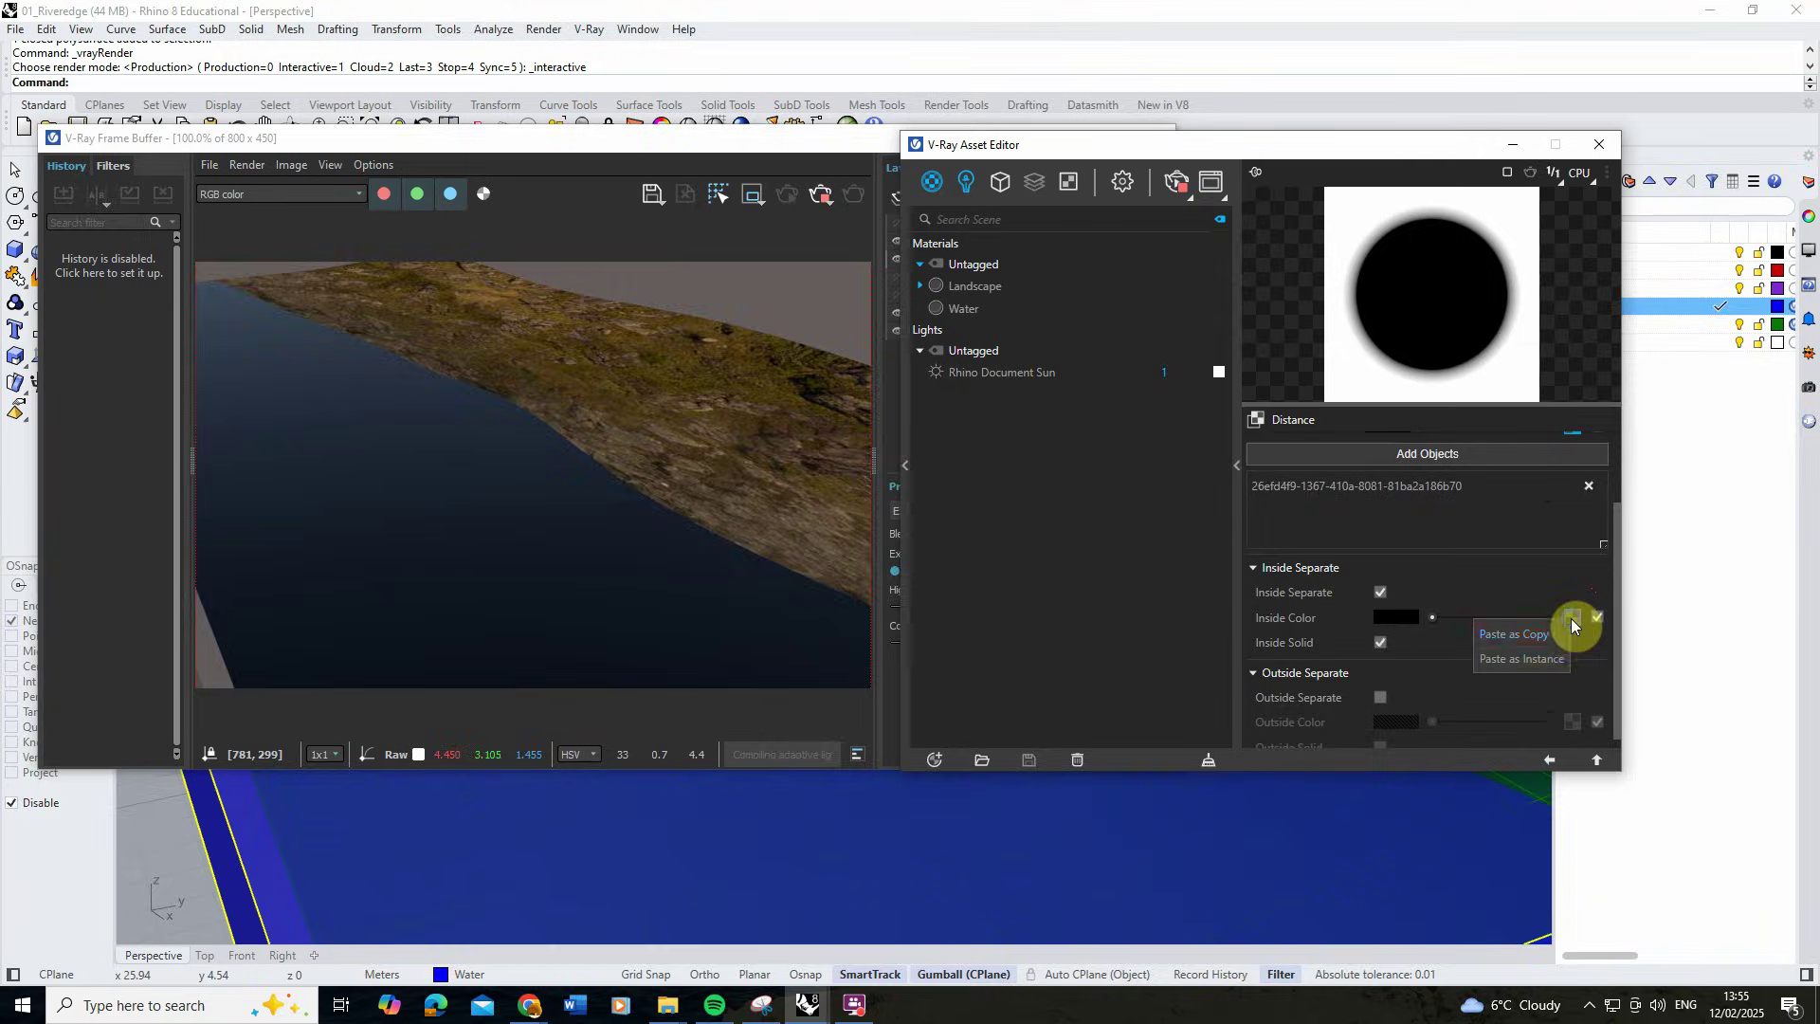
click(1526, 661)
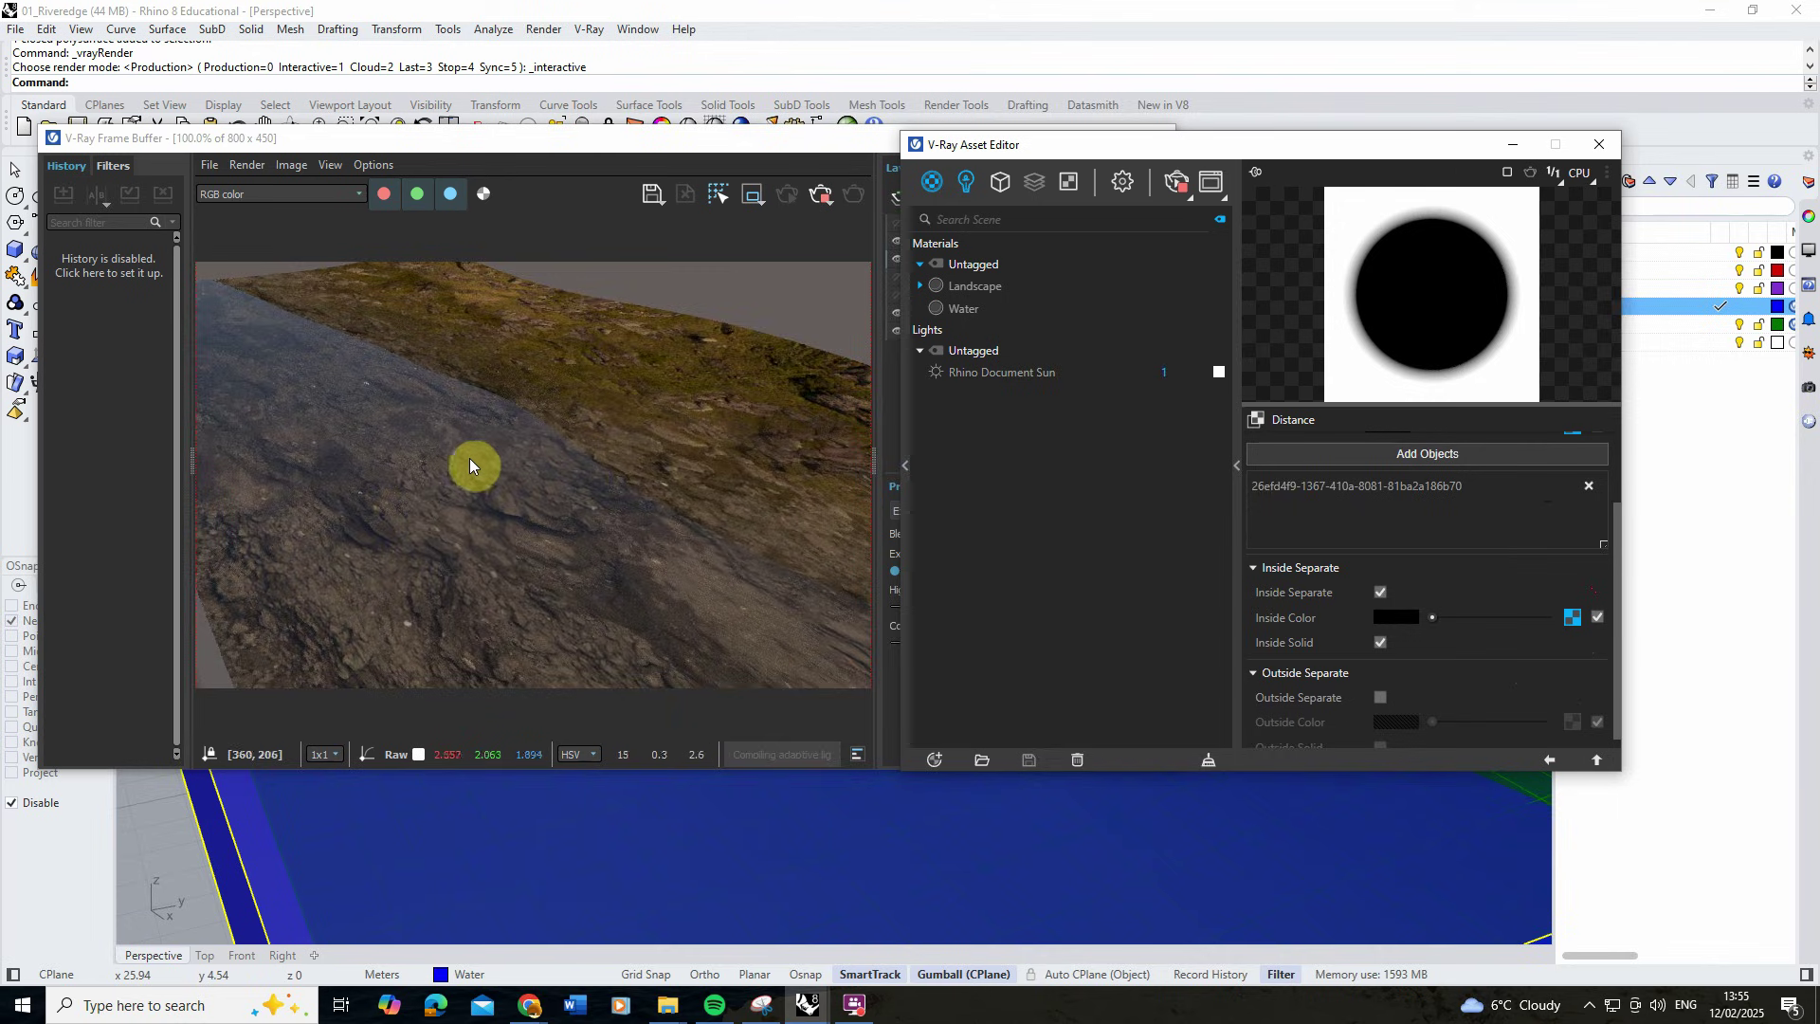
Apply a capped box texture mapping of about 8.6 × 10 × 6.2 m to the terrain surface.
right_drag(1047, 869, 962, 852)
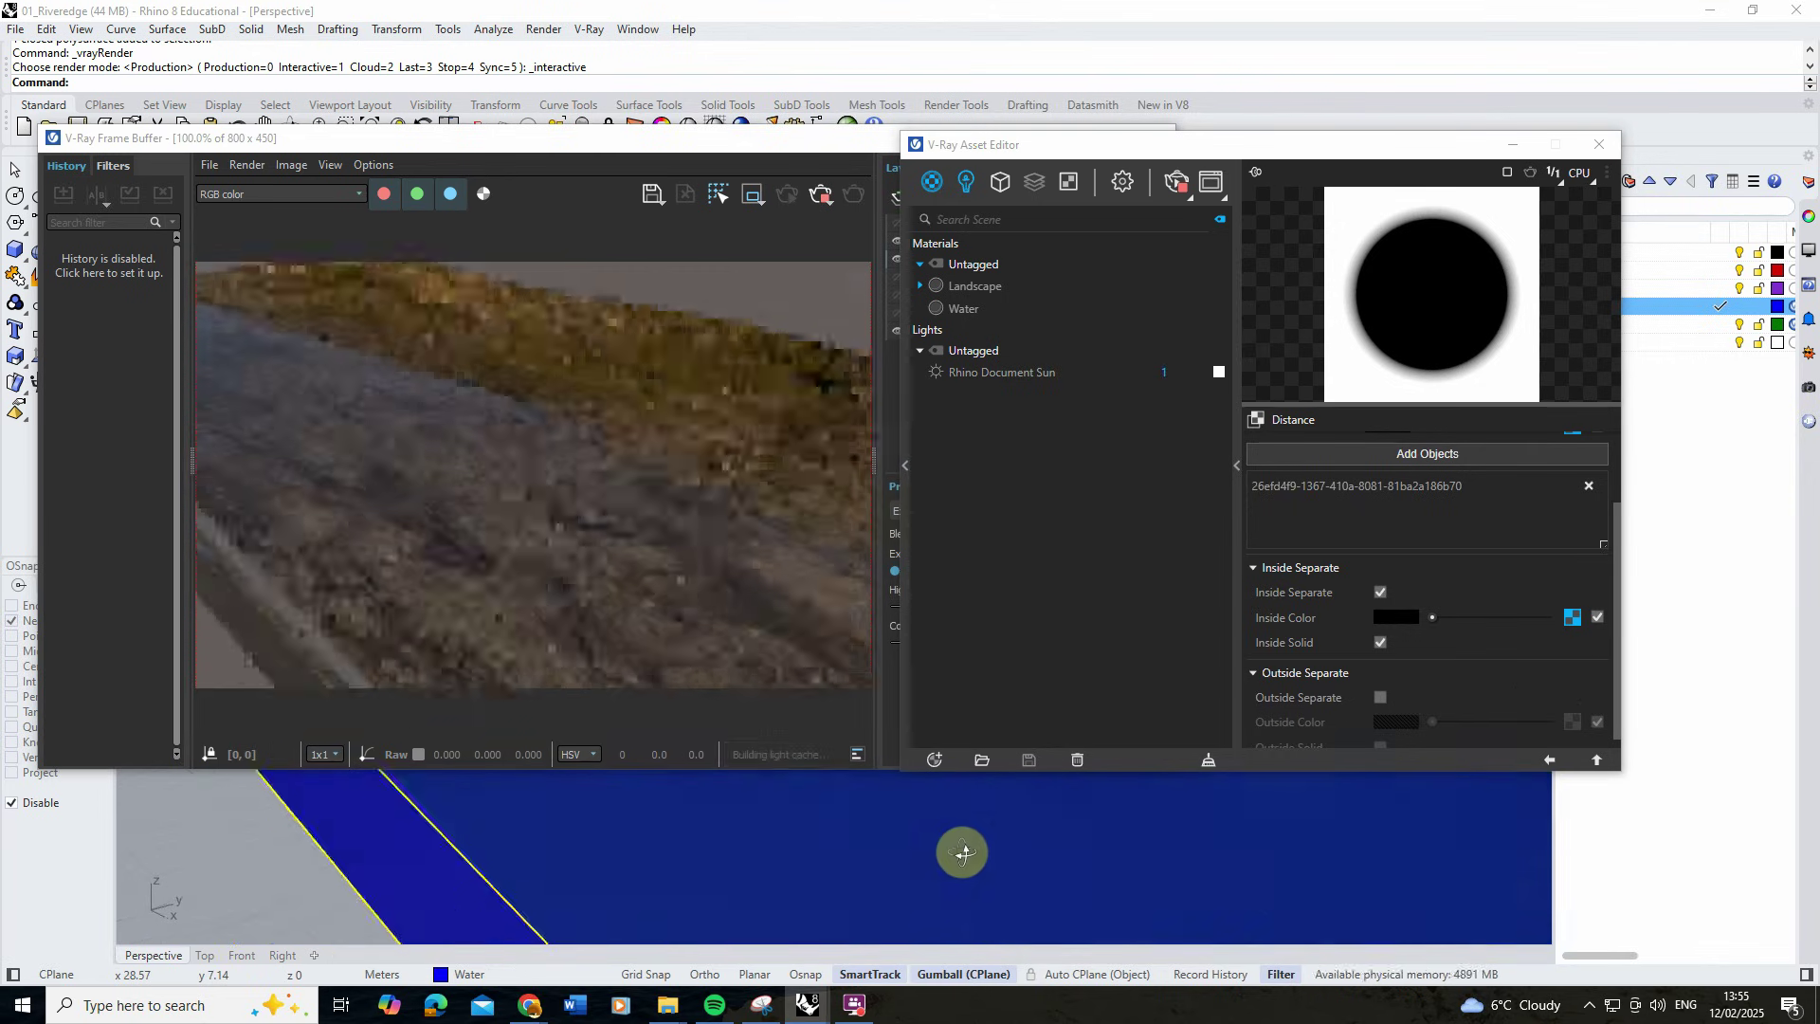
click(1512, 147)
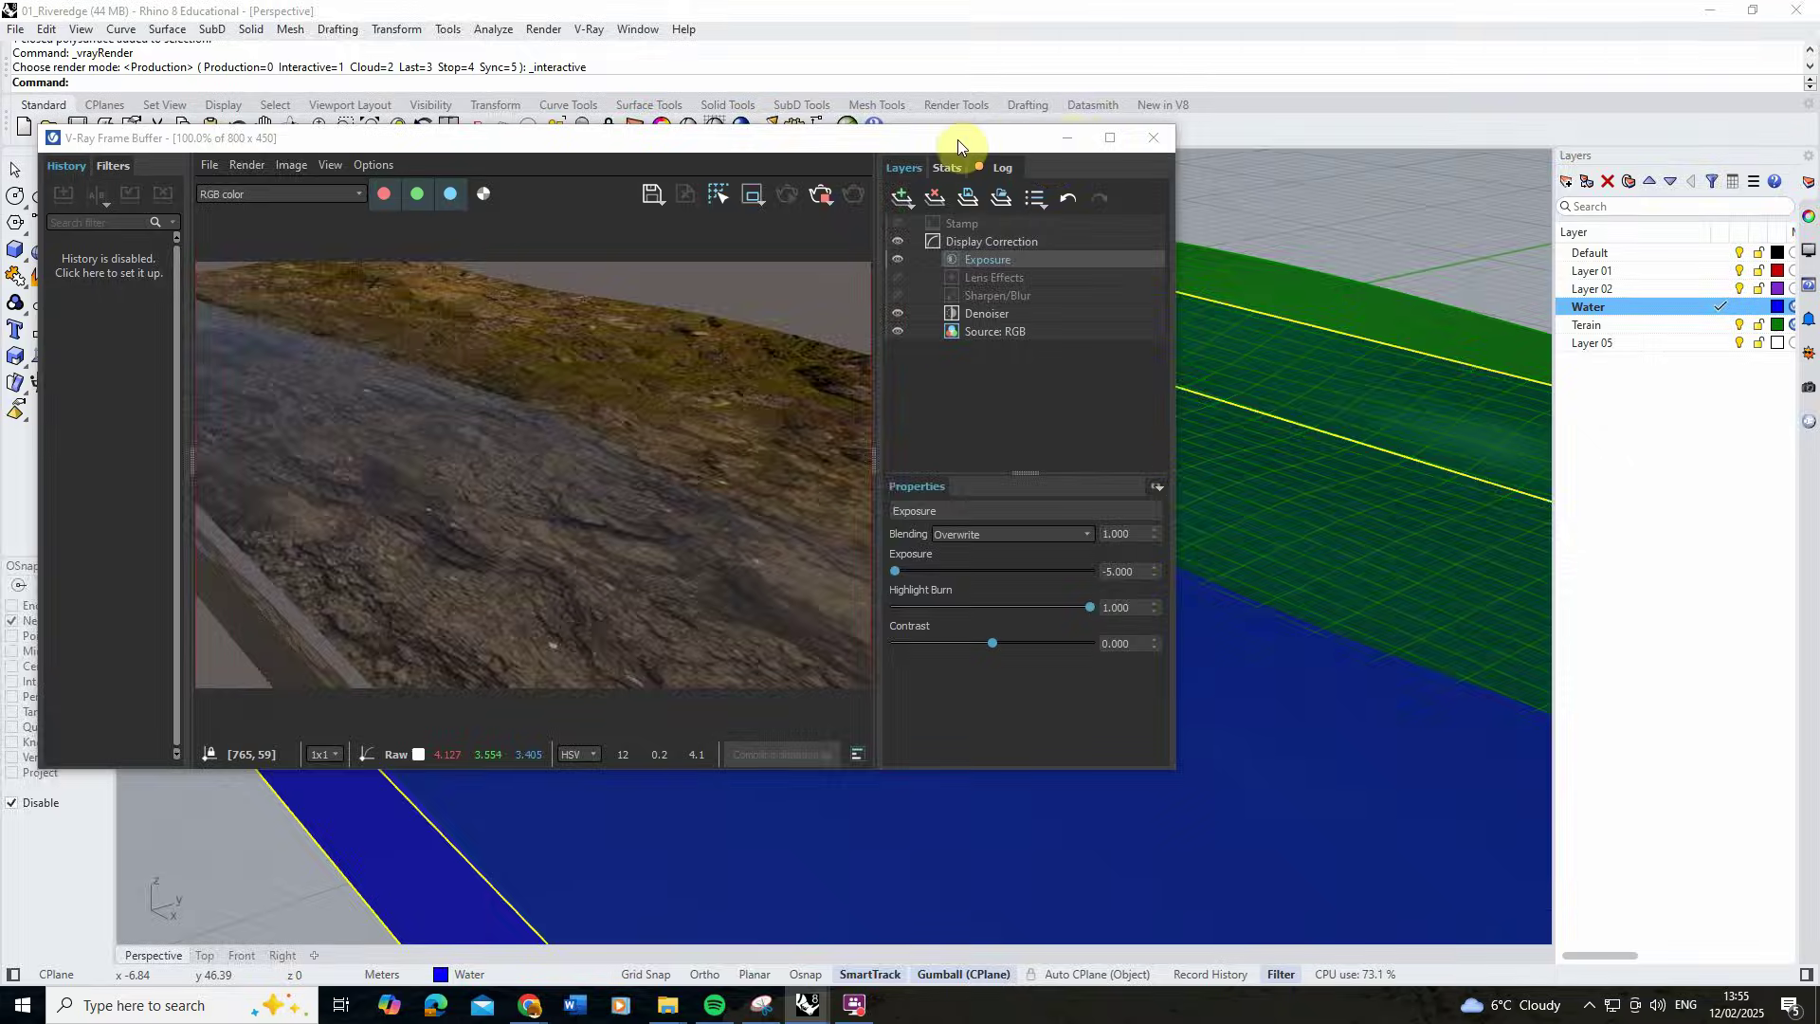
drag(957, 139, 825, 502)
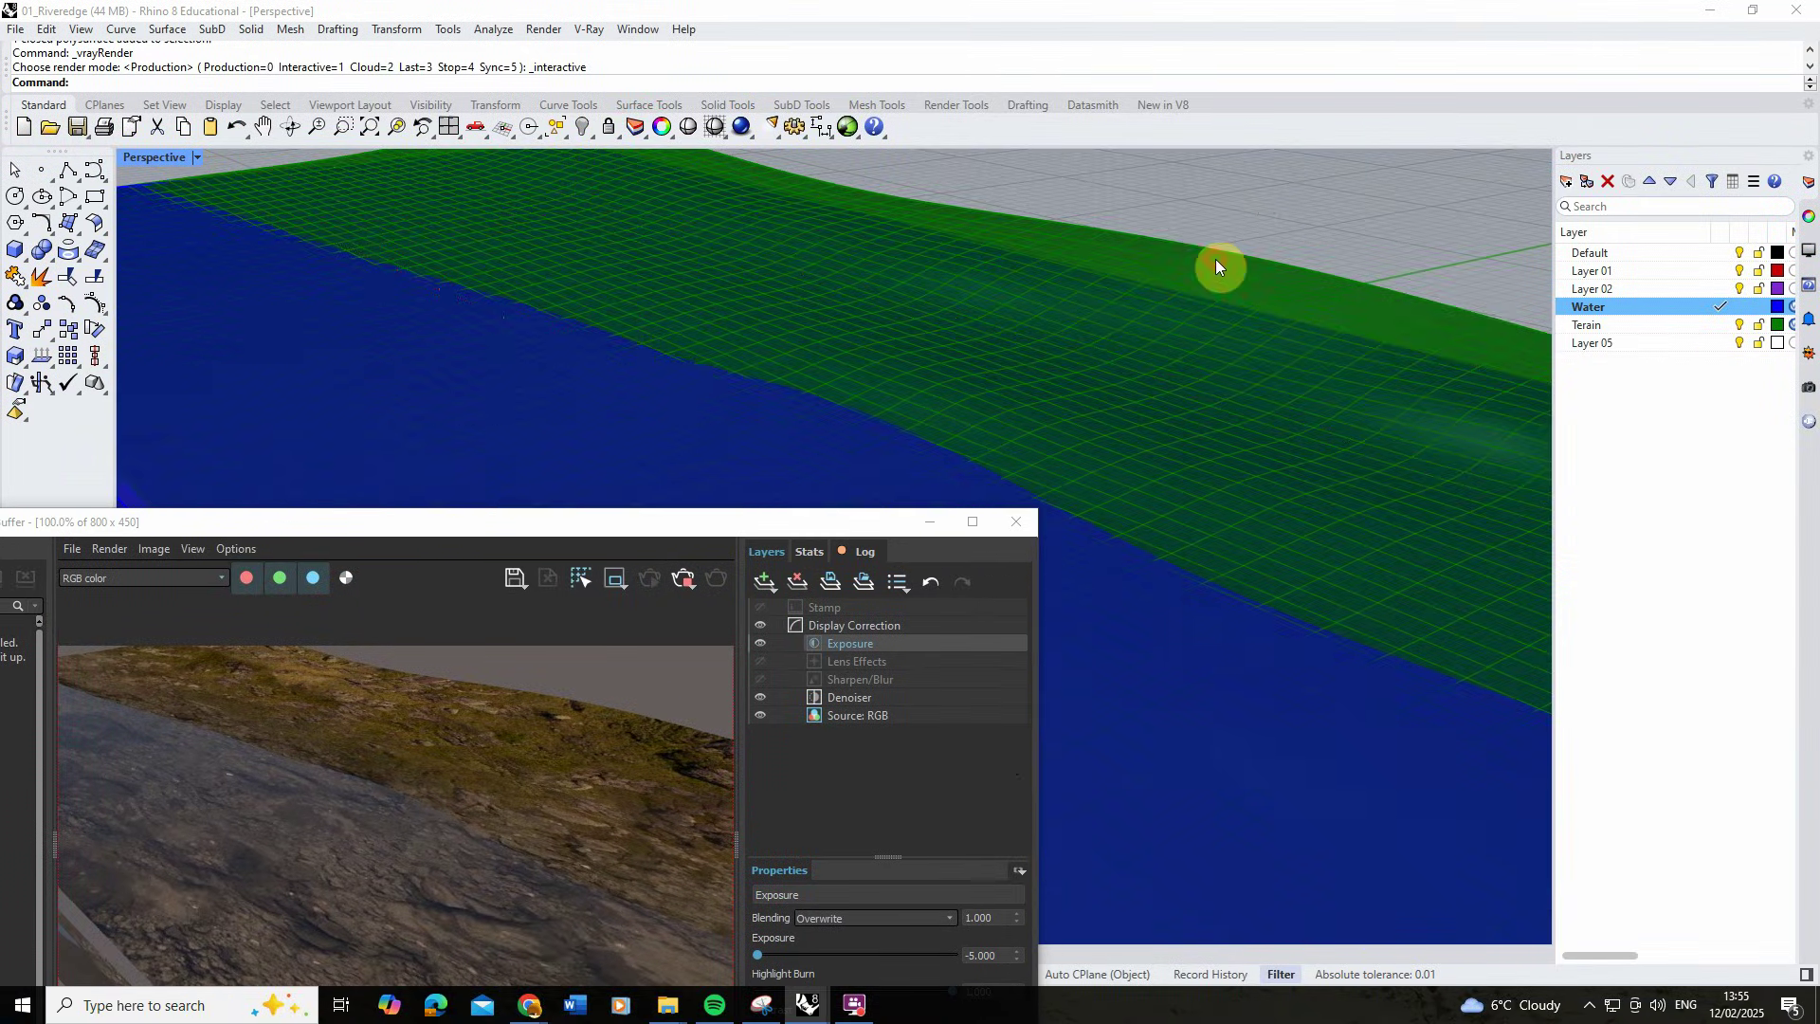
click(1216, 259)
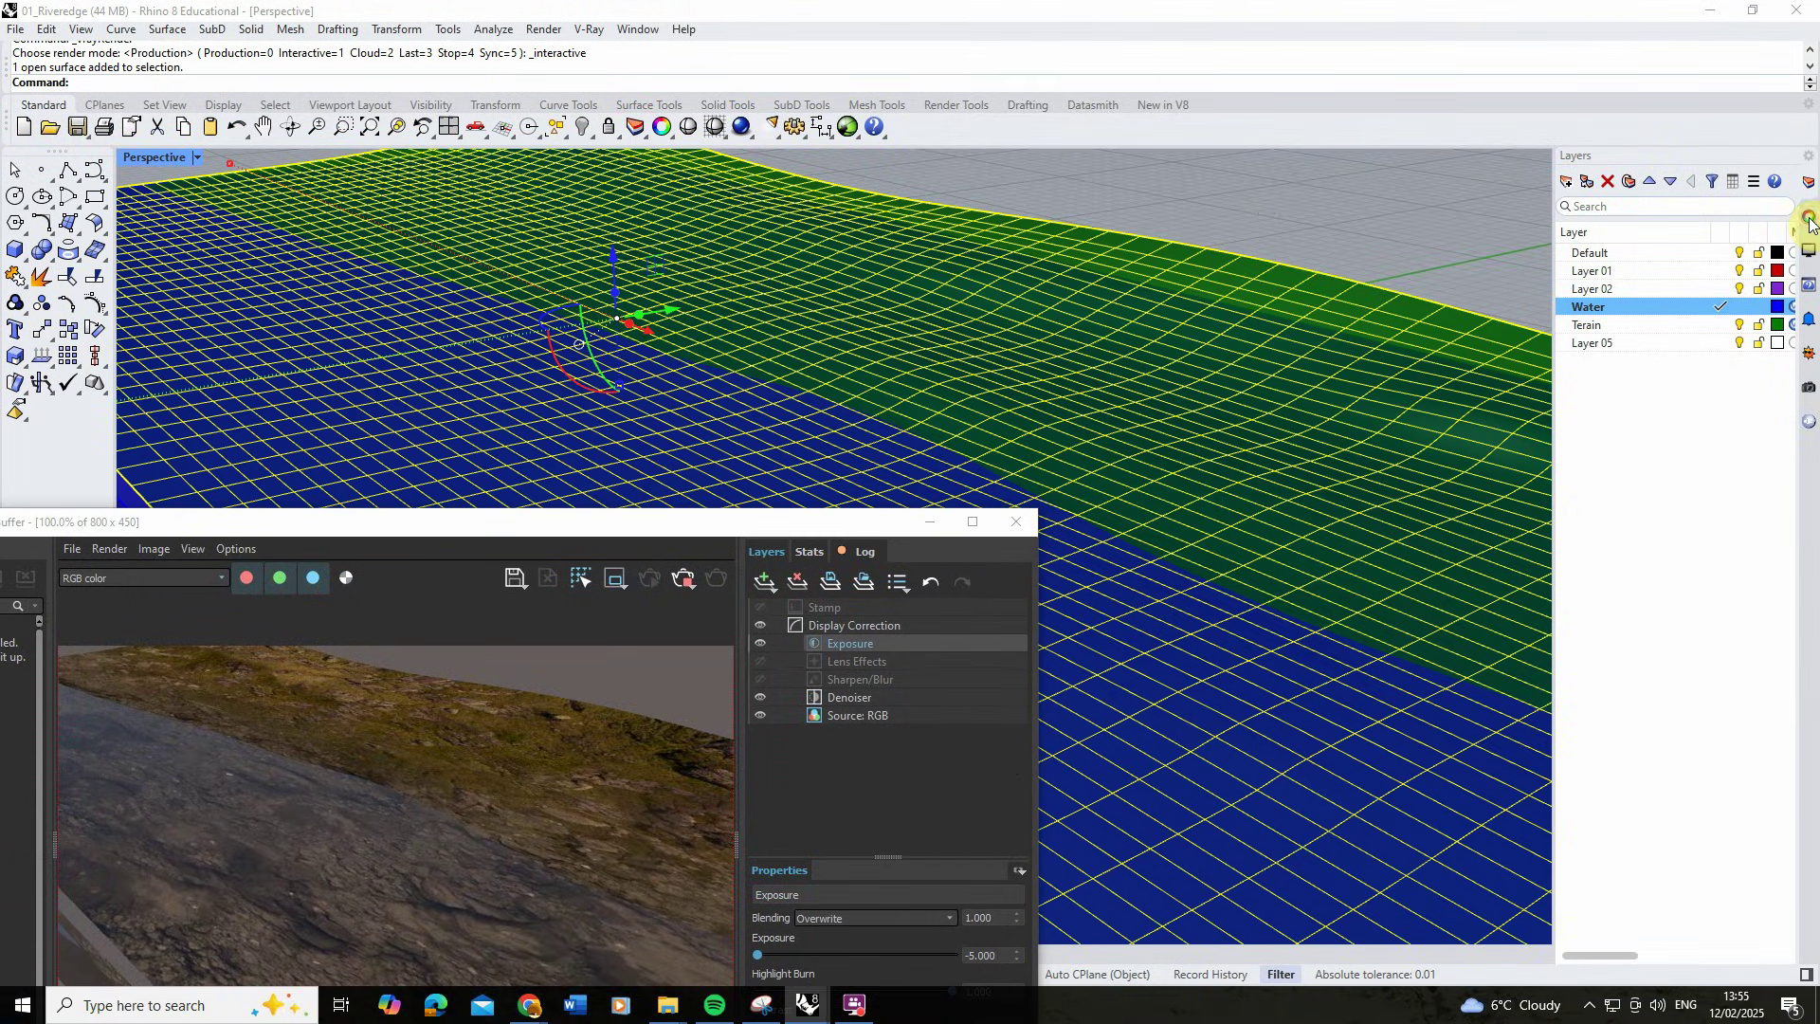
click(1808, 219)
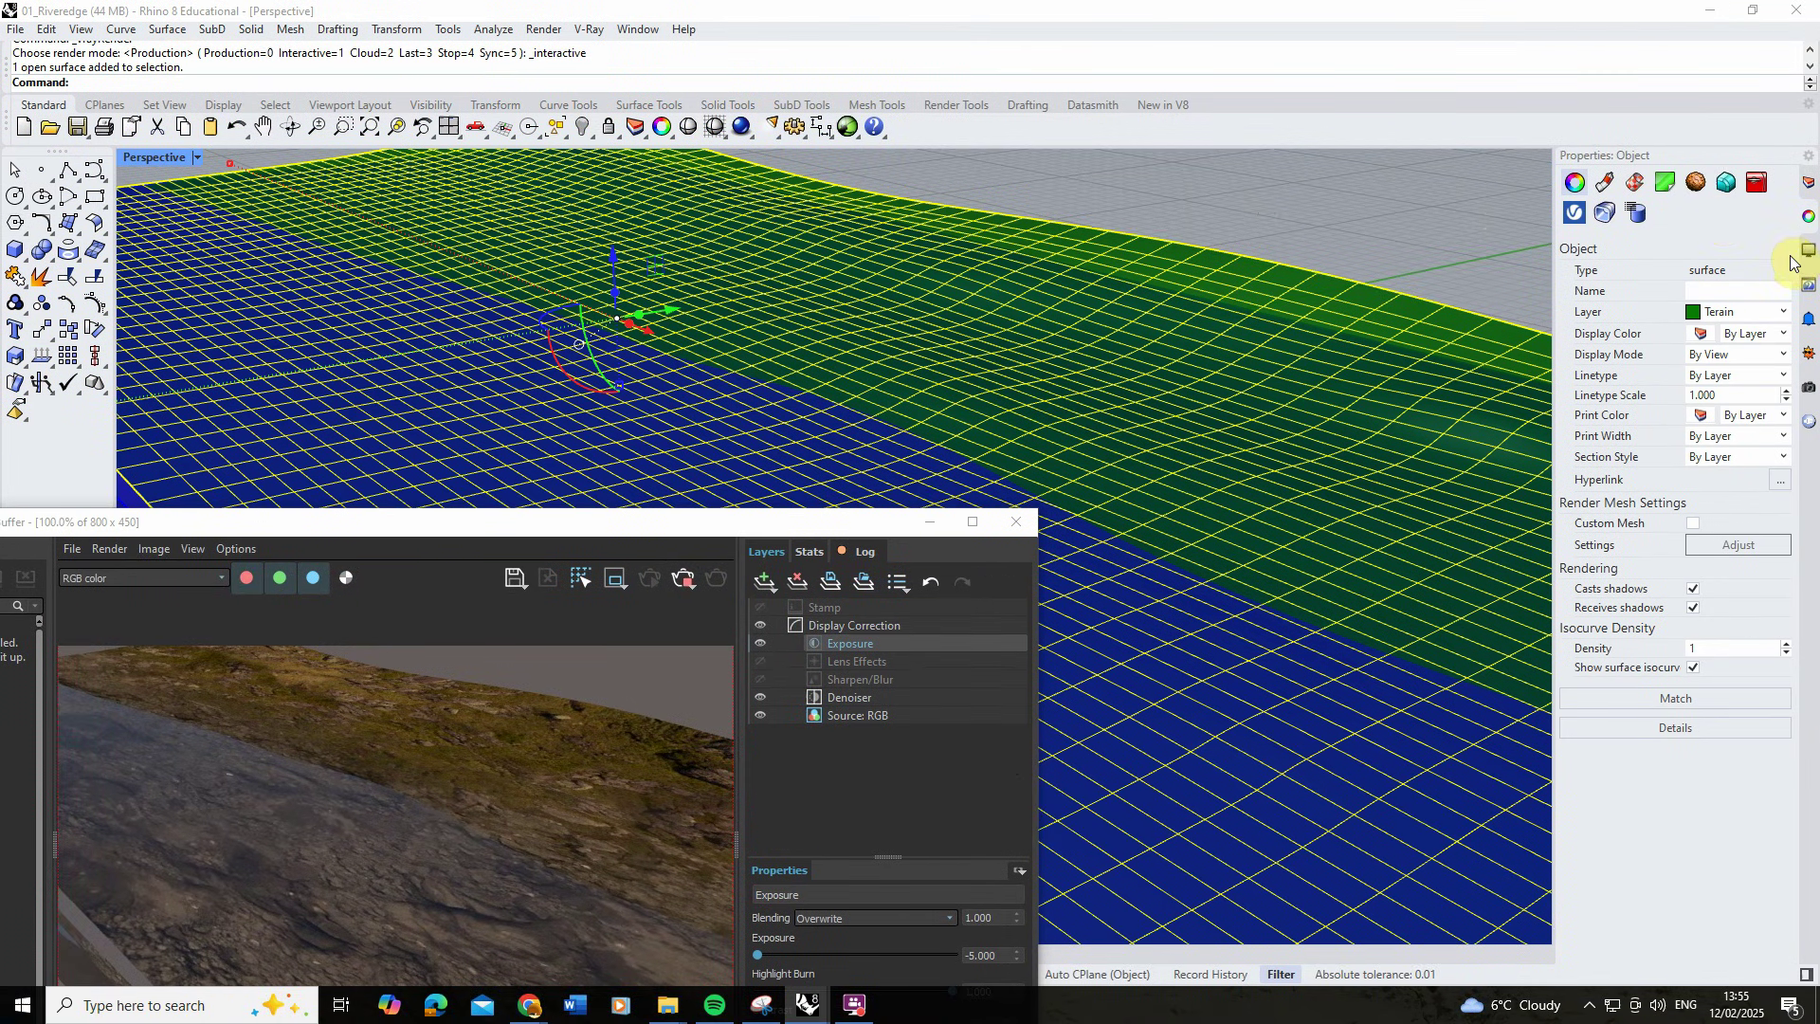
click(1634, 183)
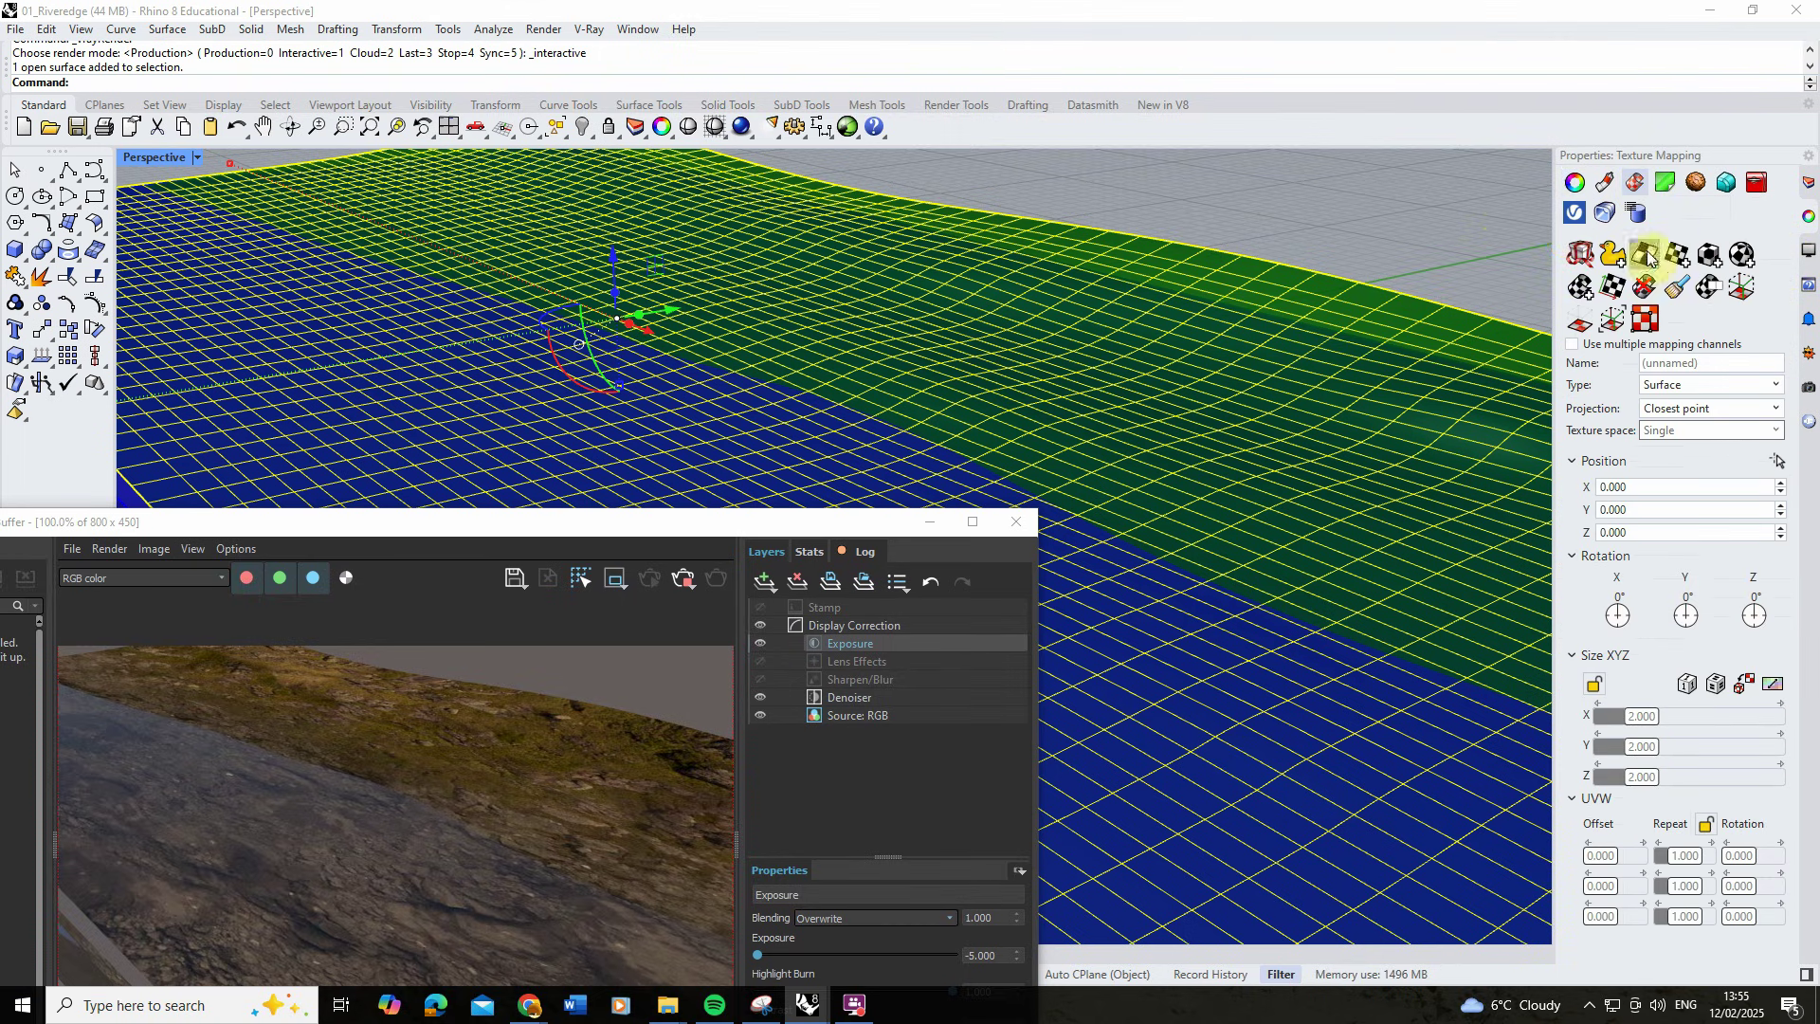
click(1707, 257)
click(1234, 297)
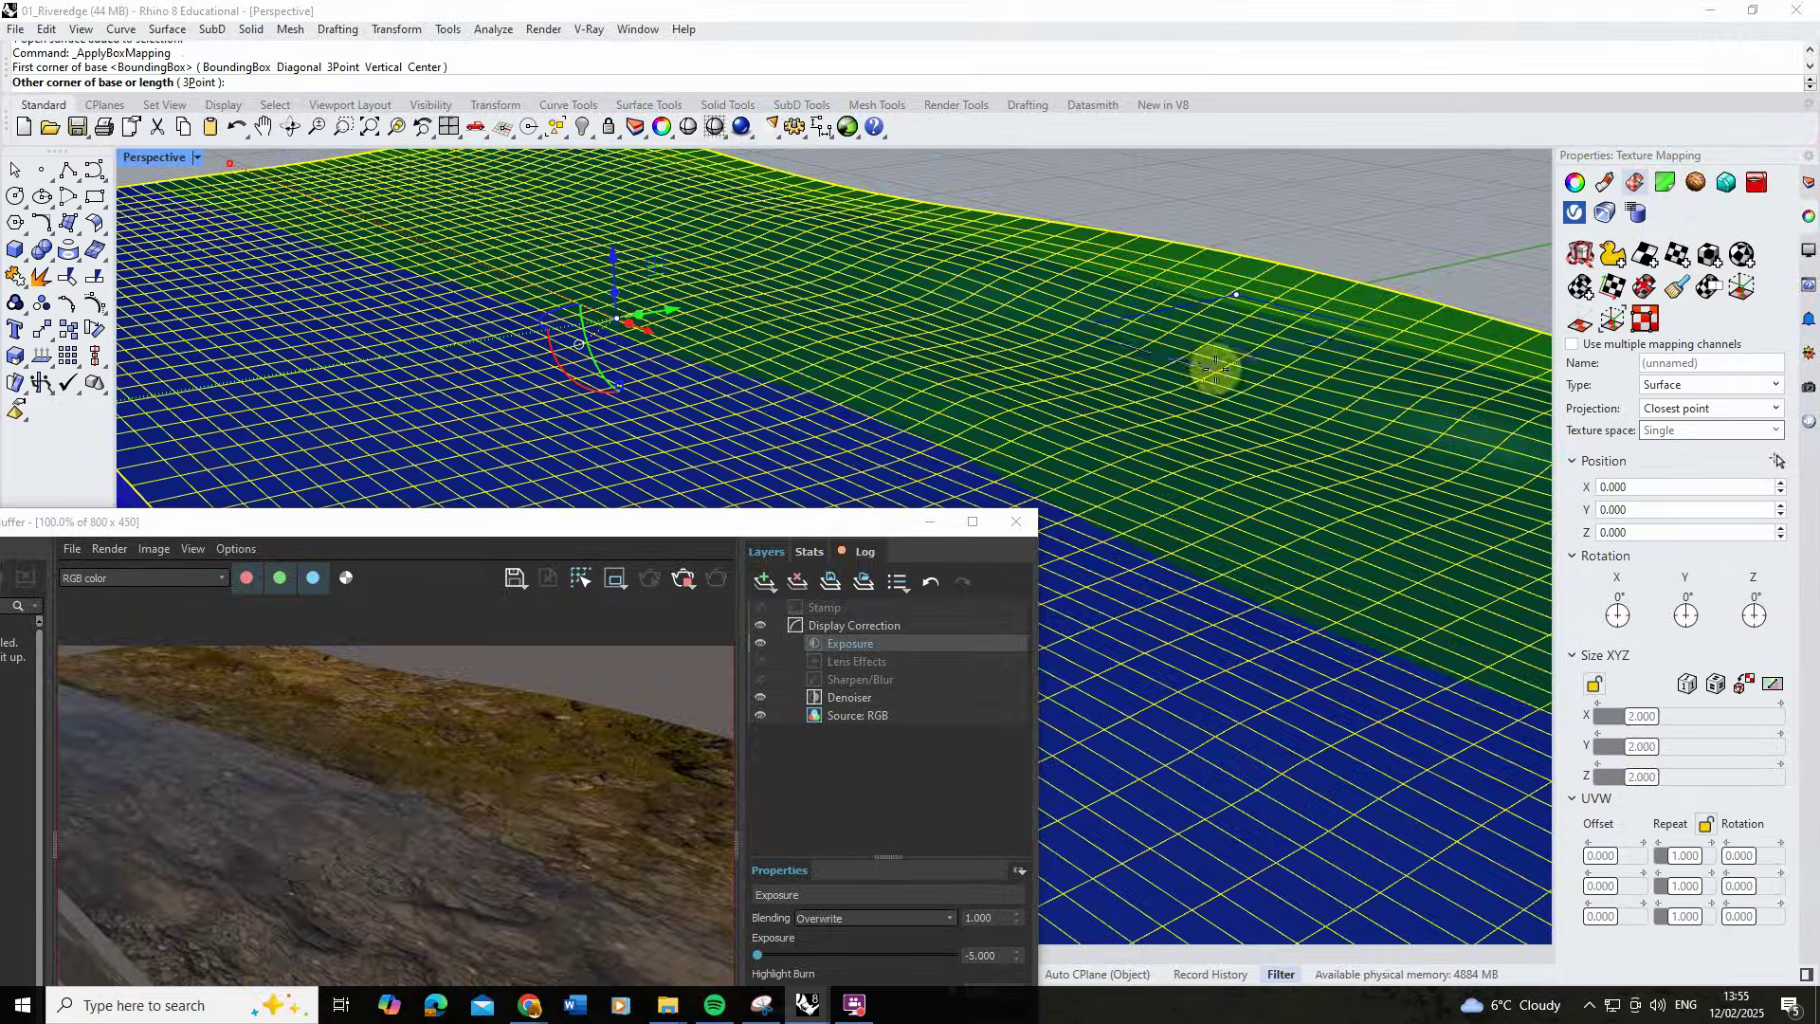
click(1235, 373)
click(1247, 203)
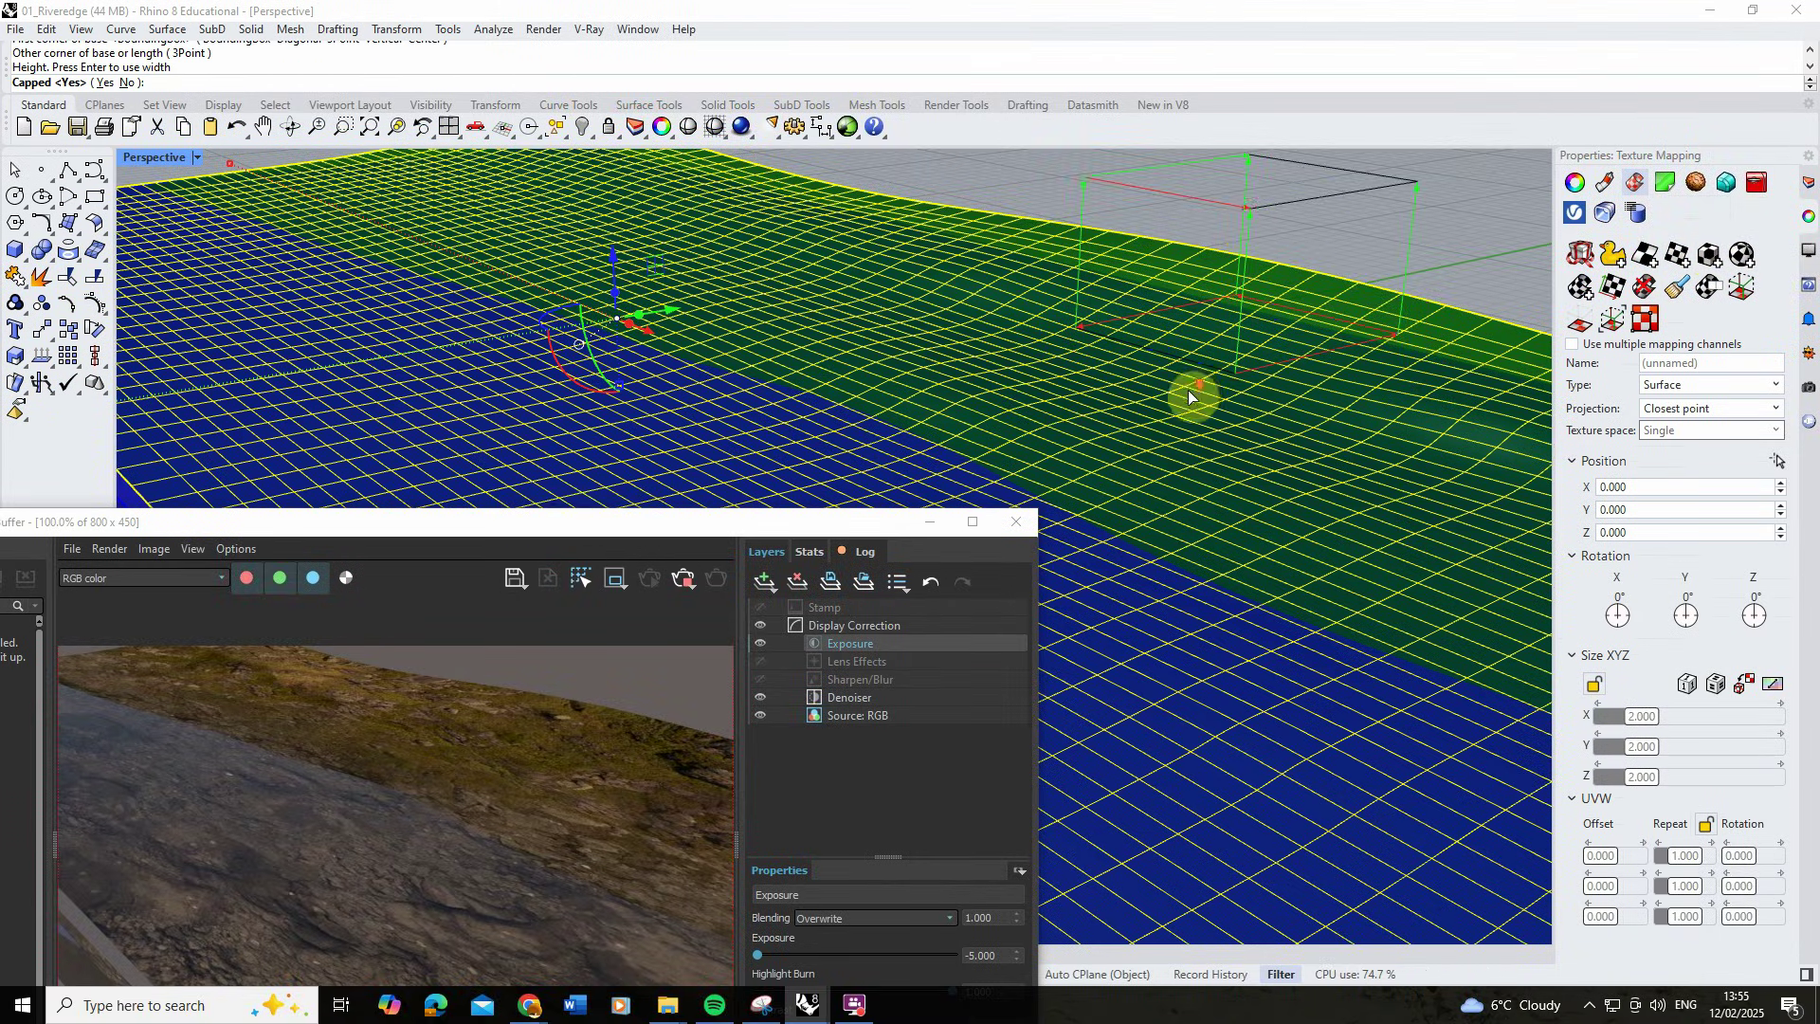
right_drag(1191, 395, 1252, 236)
right_click(1250, 237)
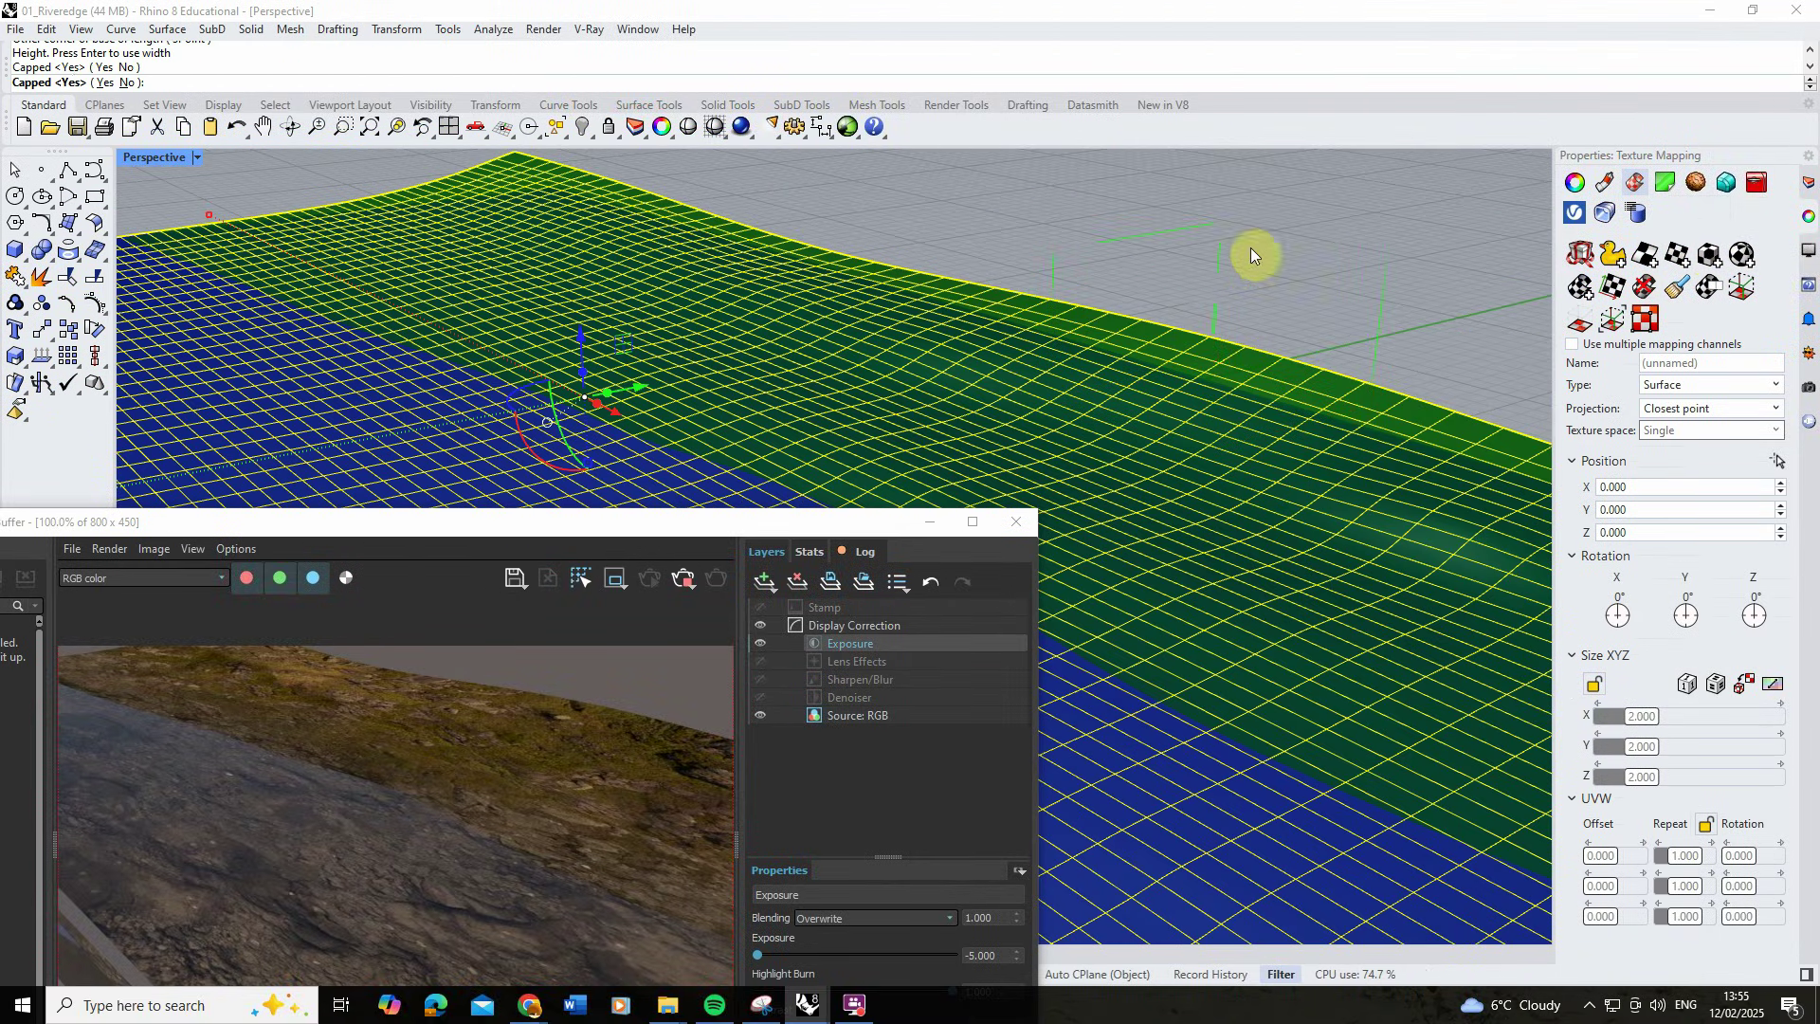
Examine the box-mapped terrain textures along the shoreline in the interactive render from several angles.
drag(703, 527, 879, 168)
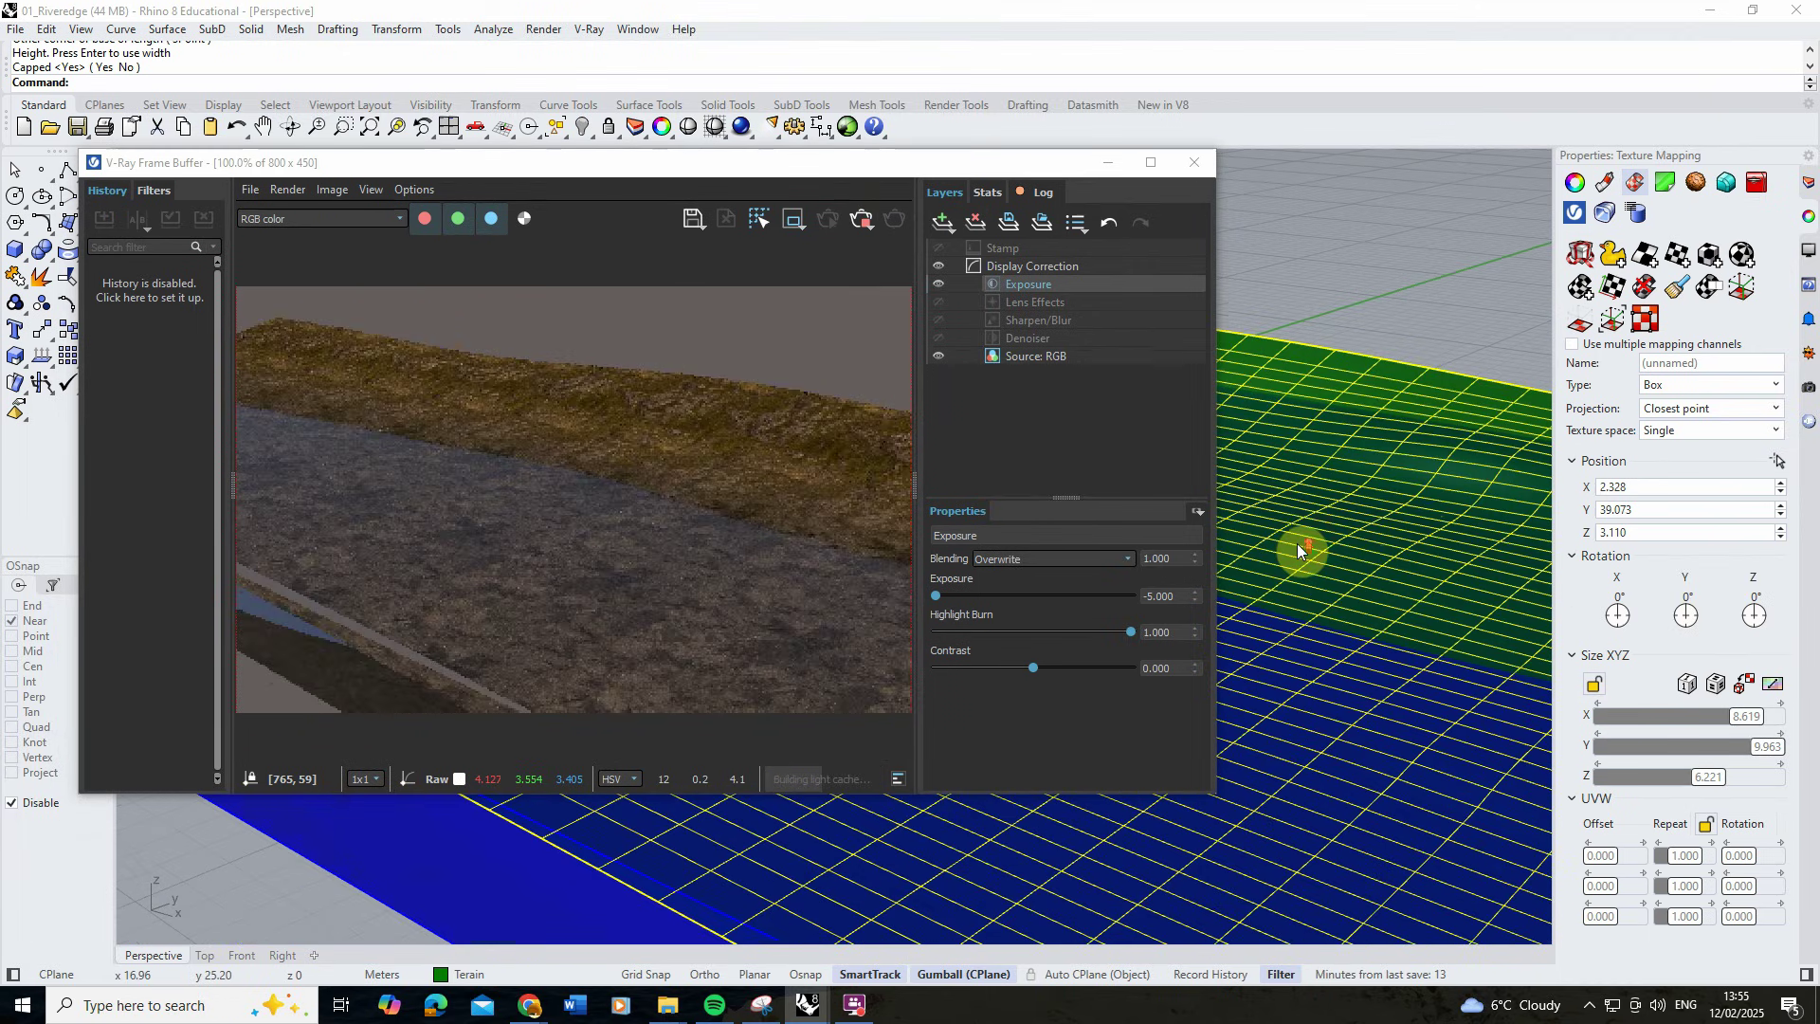
scroll(1300, 549, up, 3)
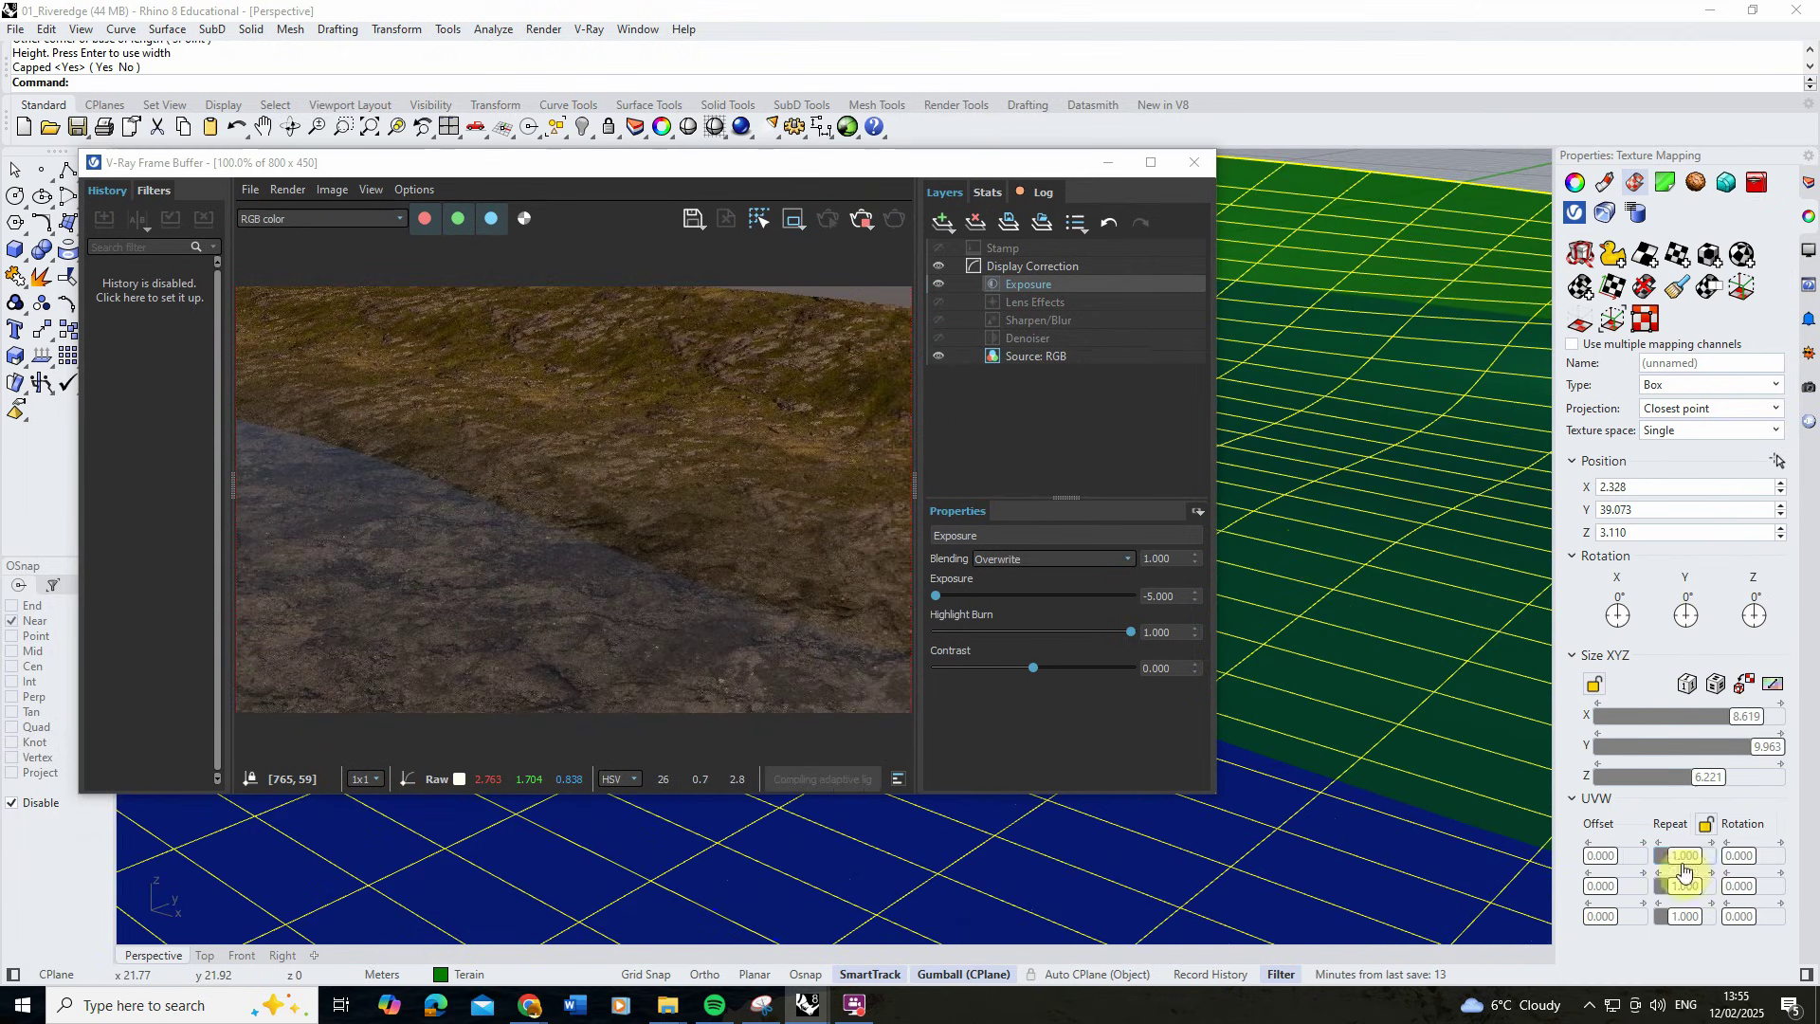
click(1640, 511)
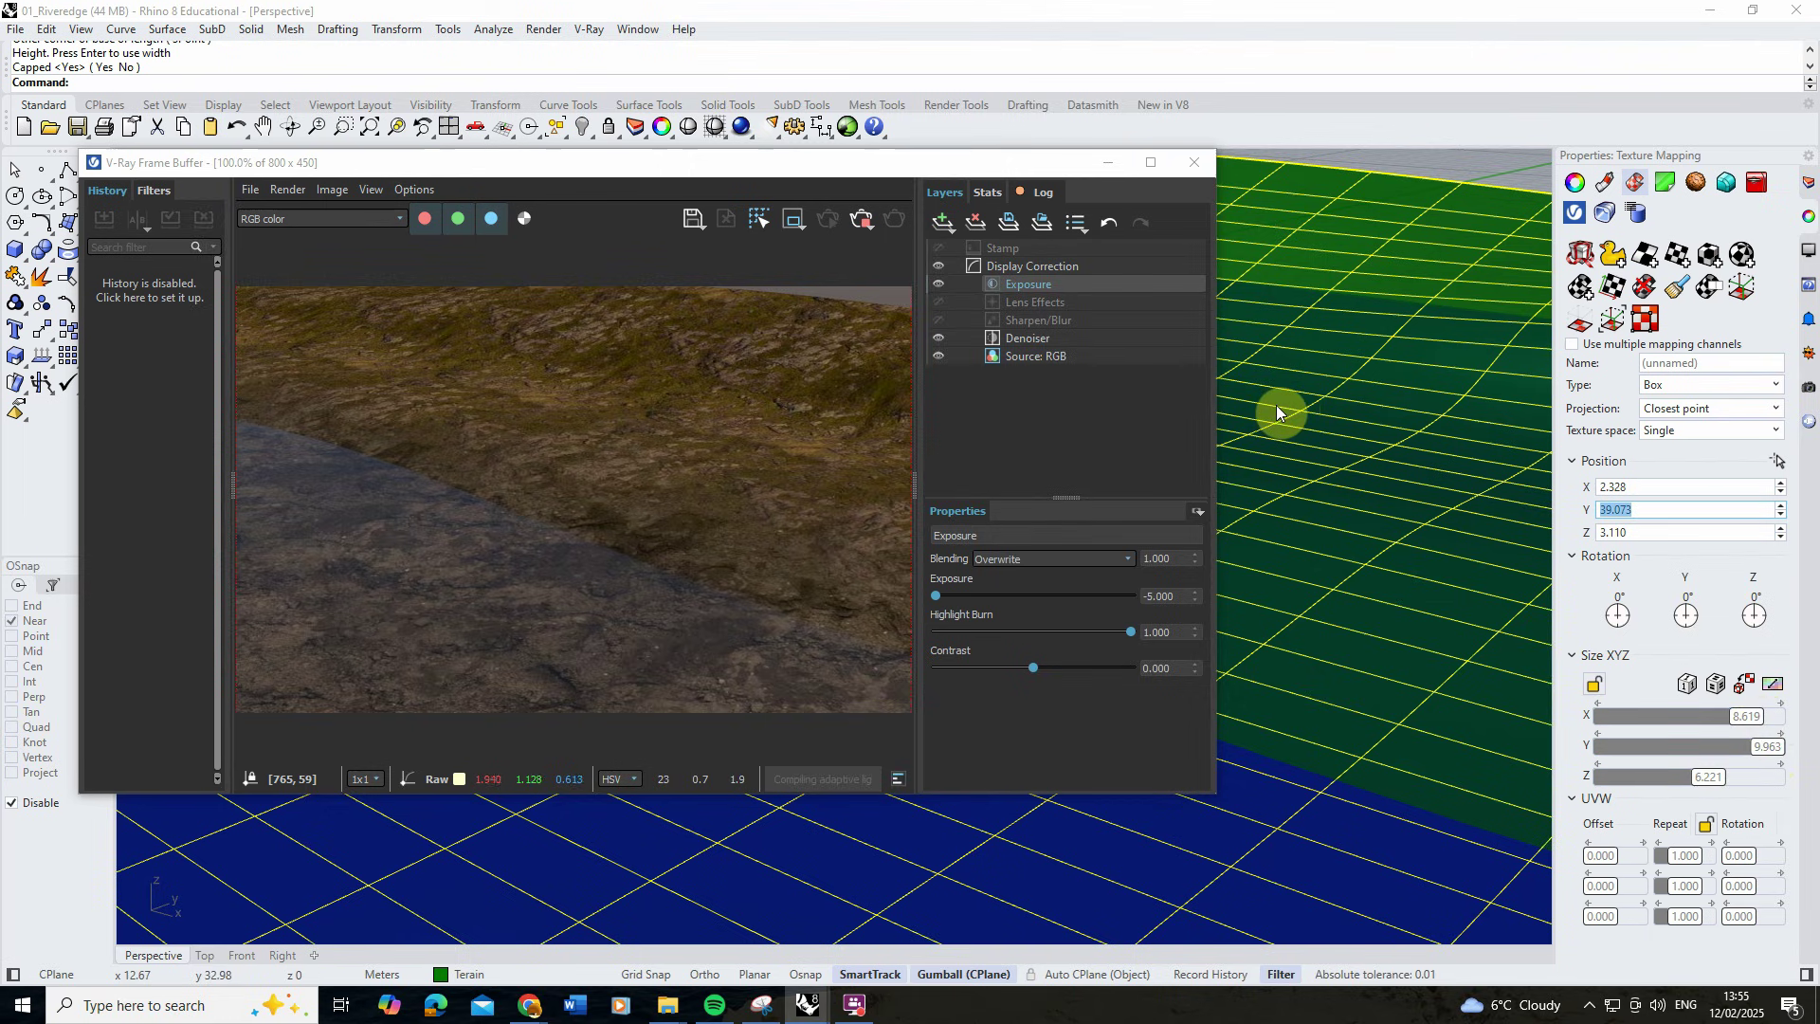
right_drag(1350, 427, 1349, 471)
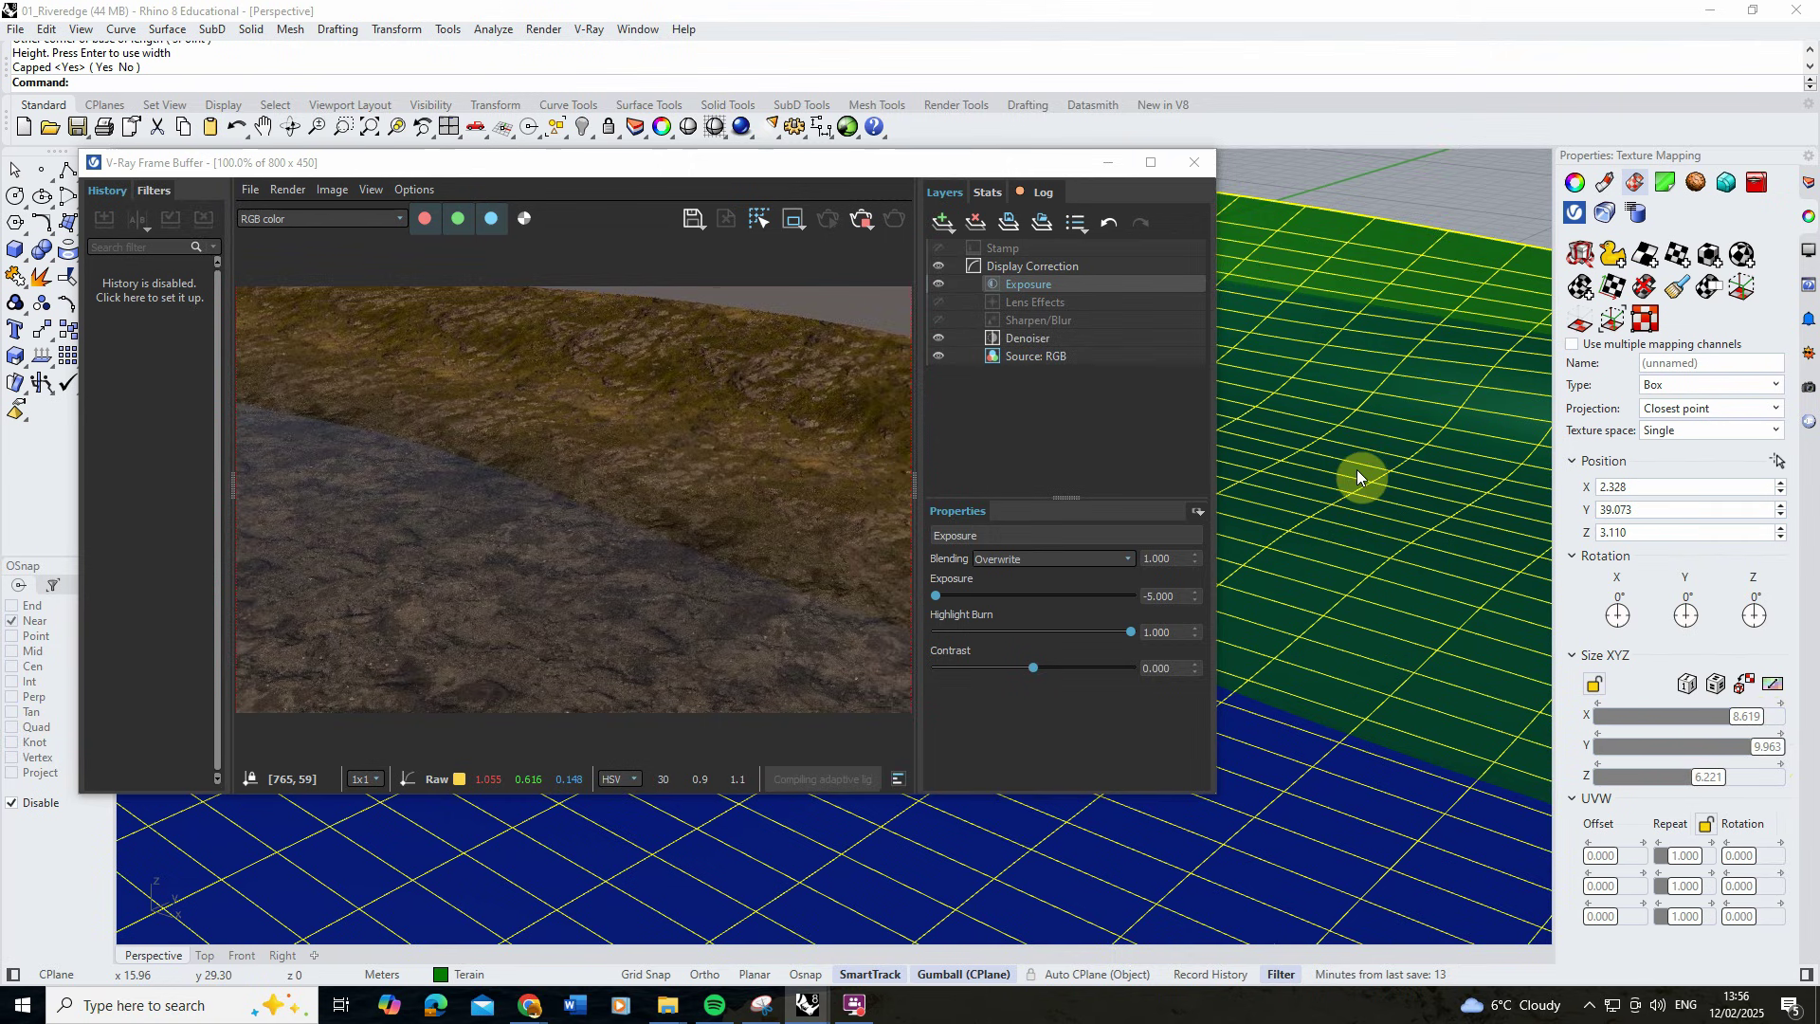
right_drag(1321, 484, 1226, 491)
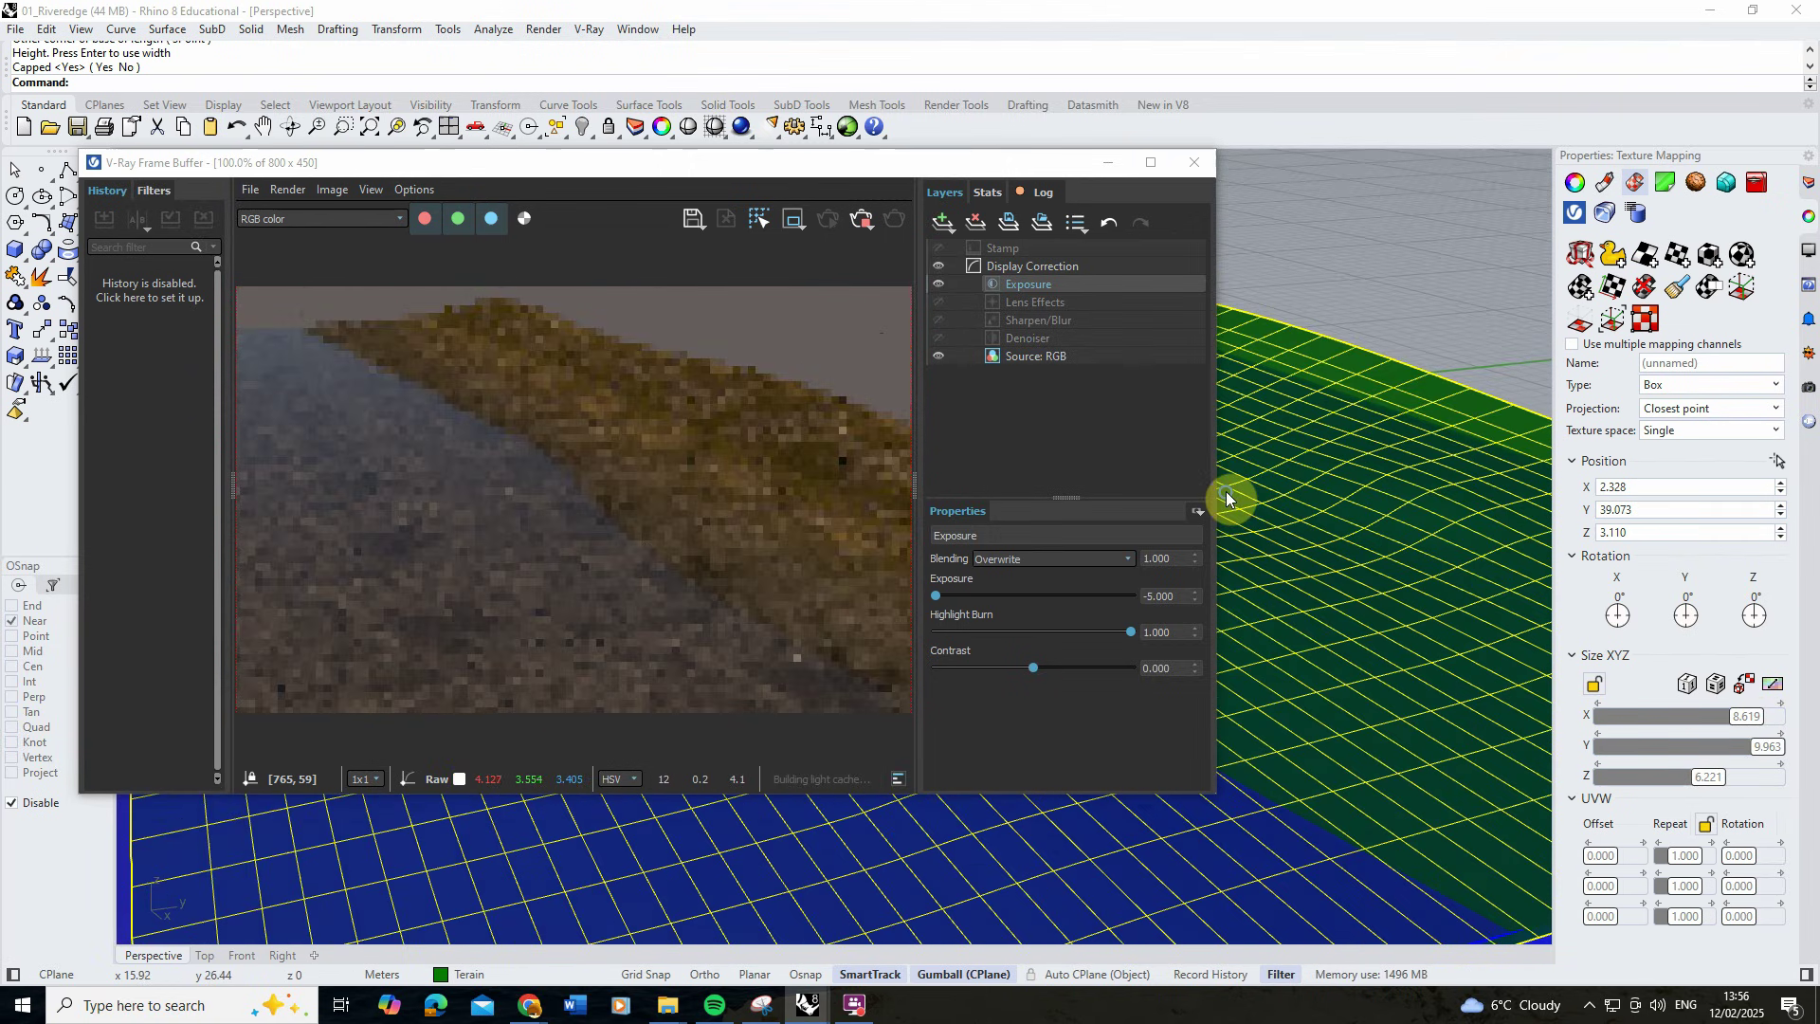
right_drag(1272, 567, 1276, 561)
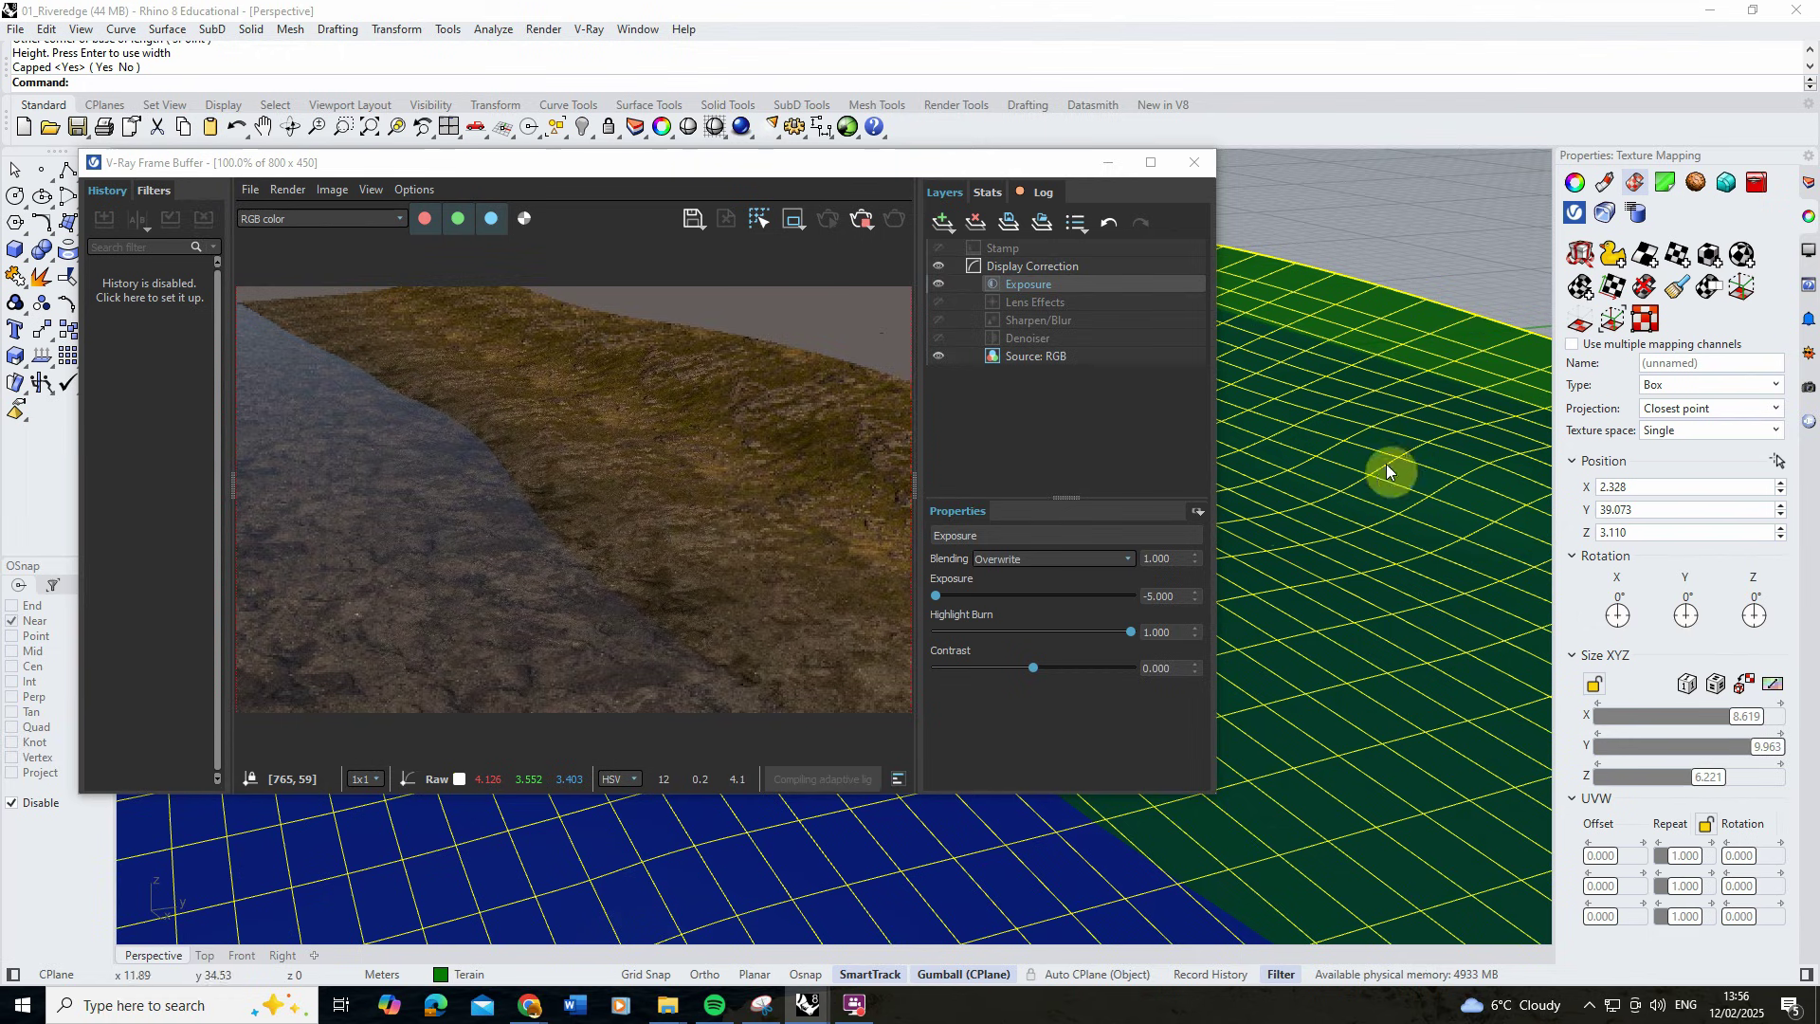
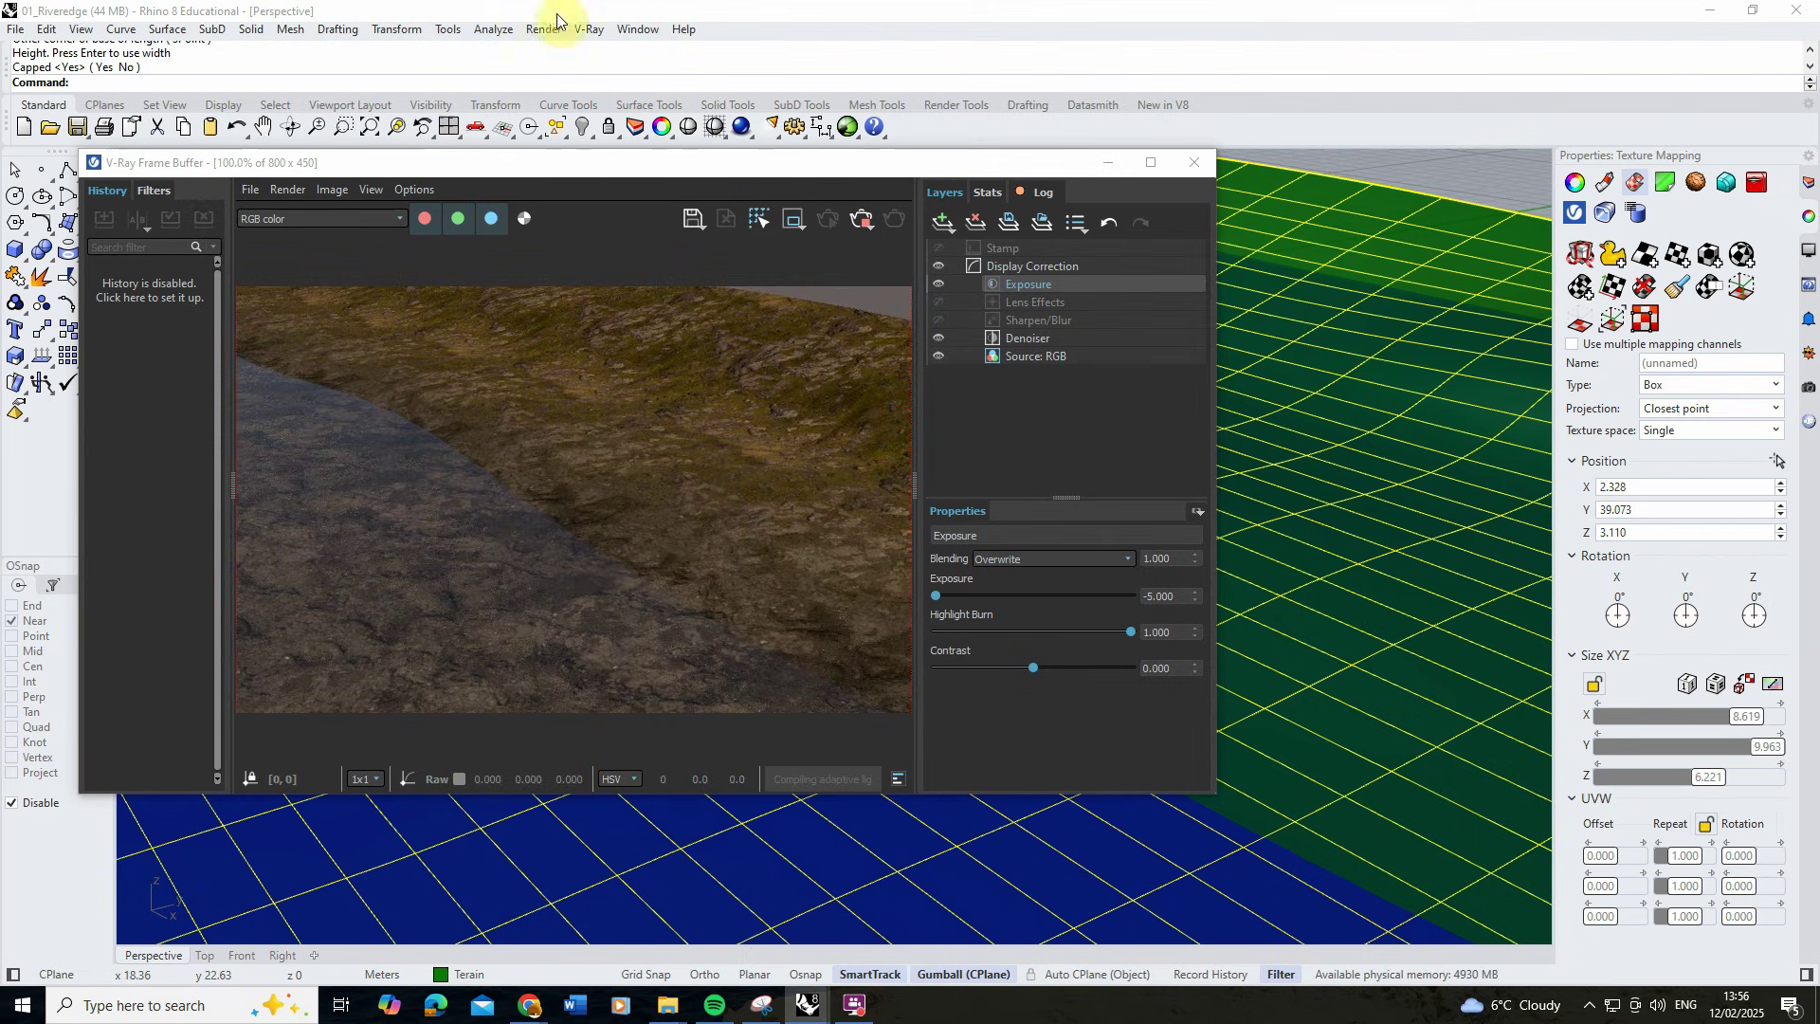
Add a Displacement attribute to the Landscape material, enable it and show its settings.
click(588, 29)
click(607, 48)
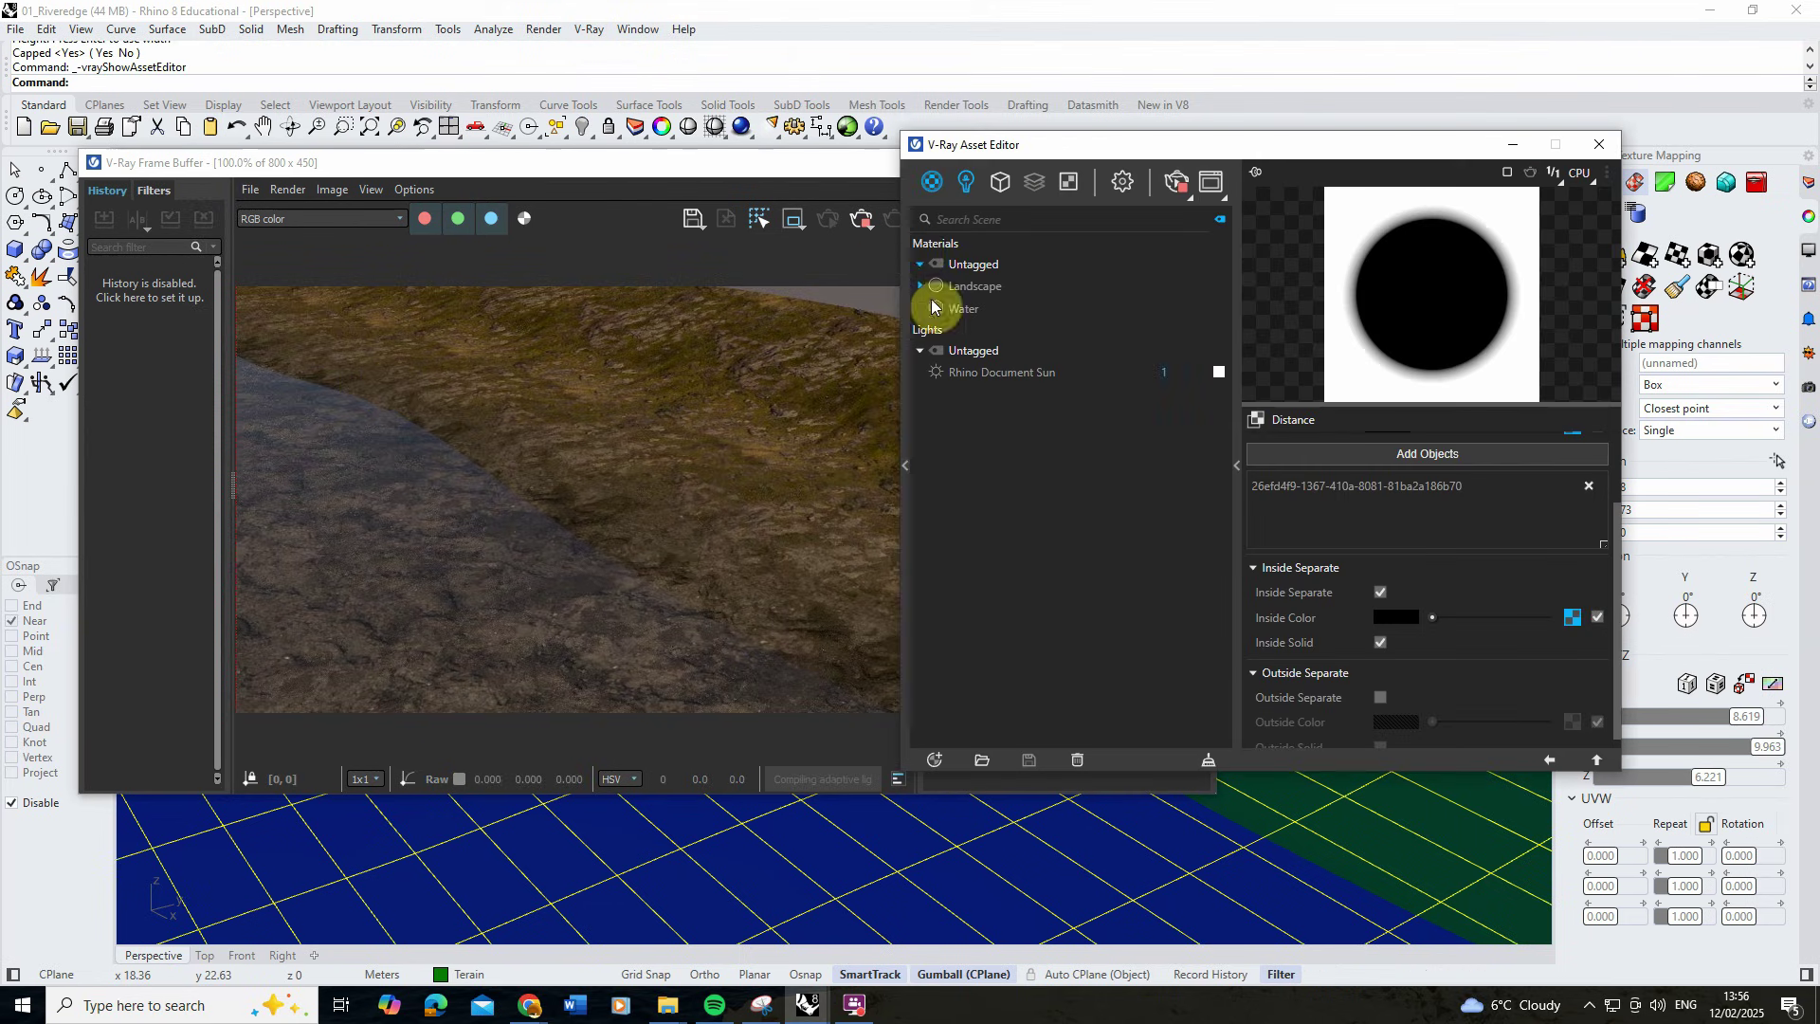
click(981, 289)
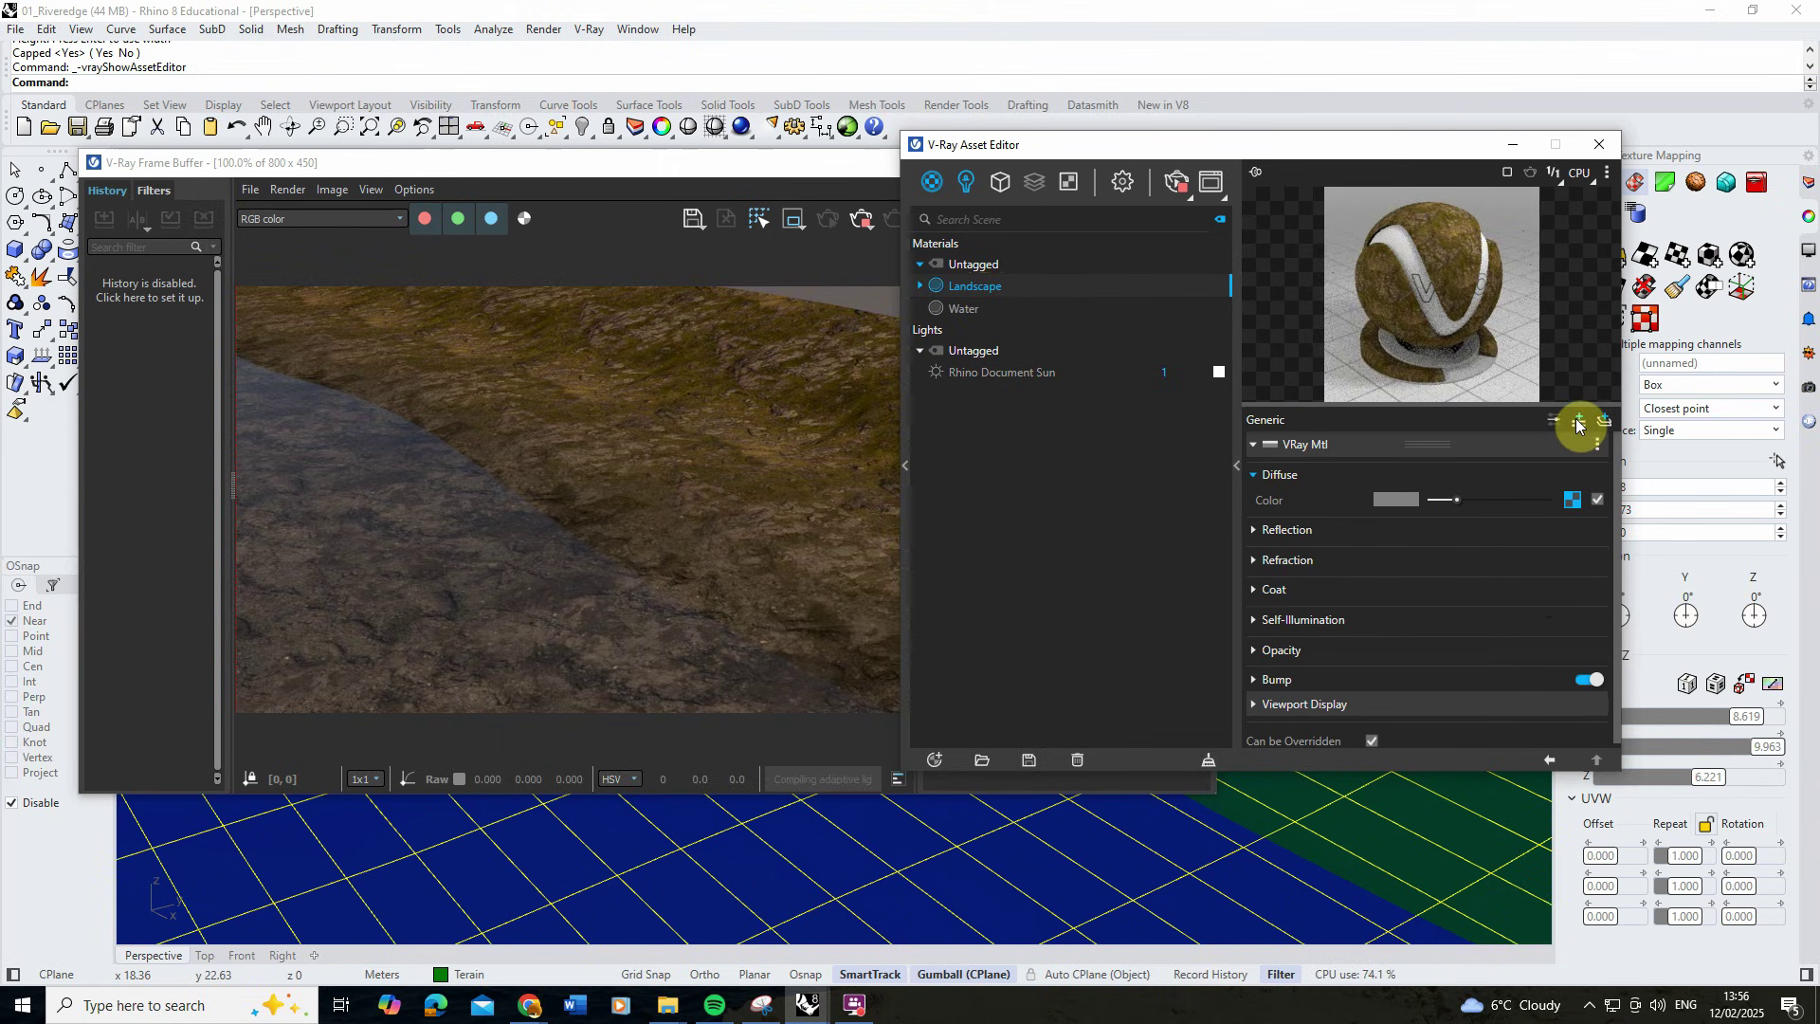
click(1578, 422)
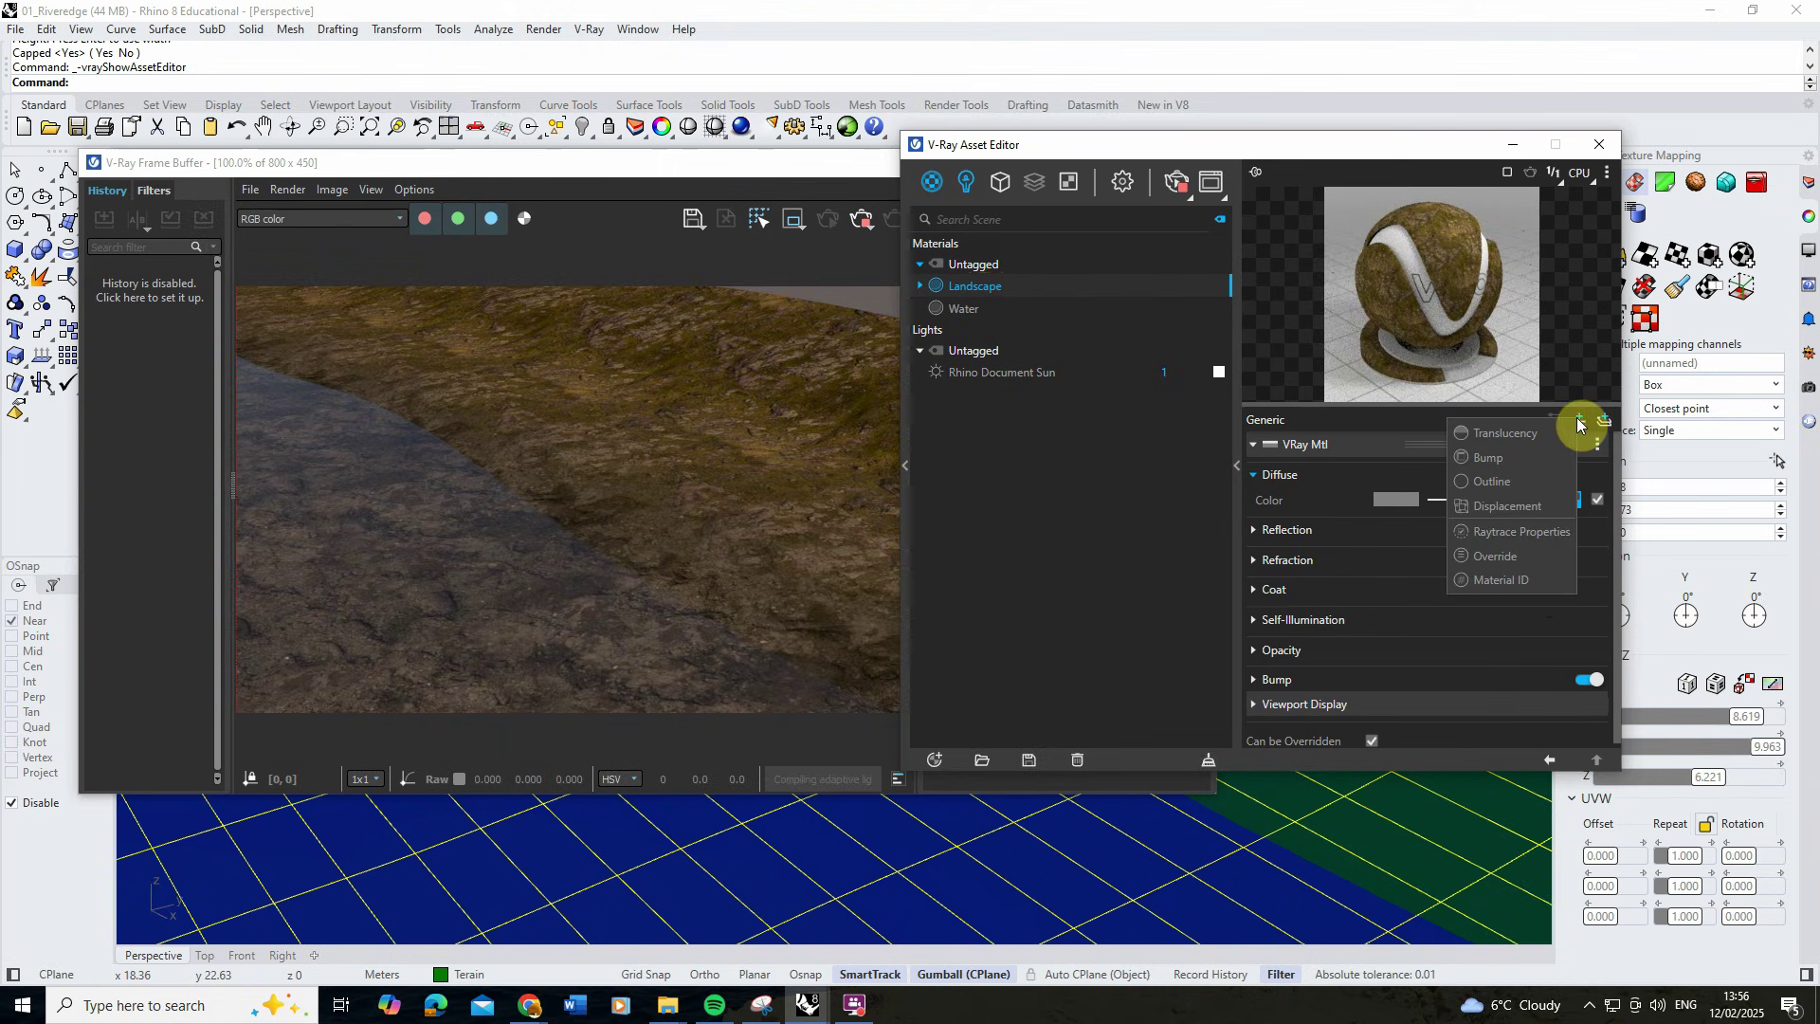
click(1505, 508)
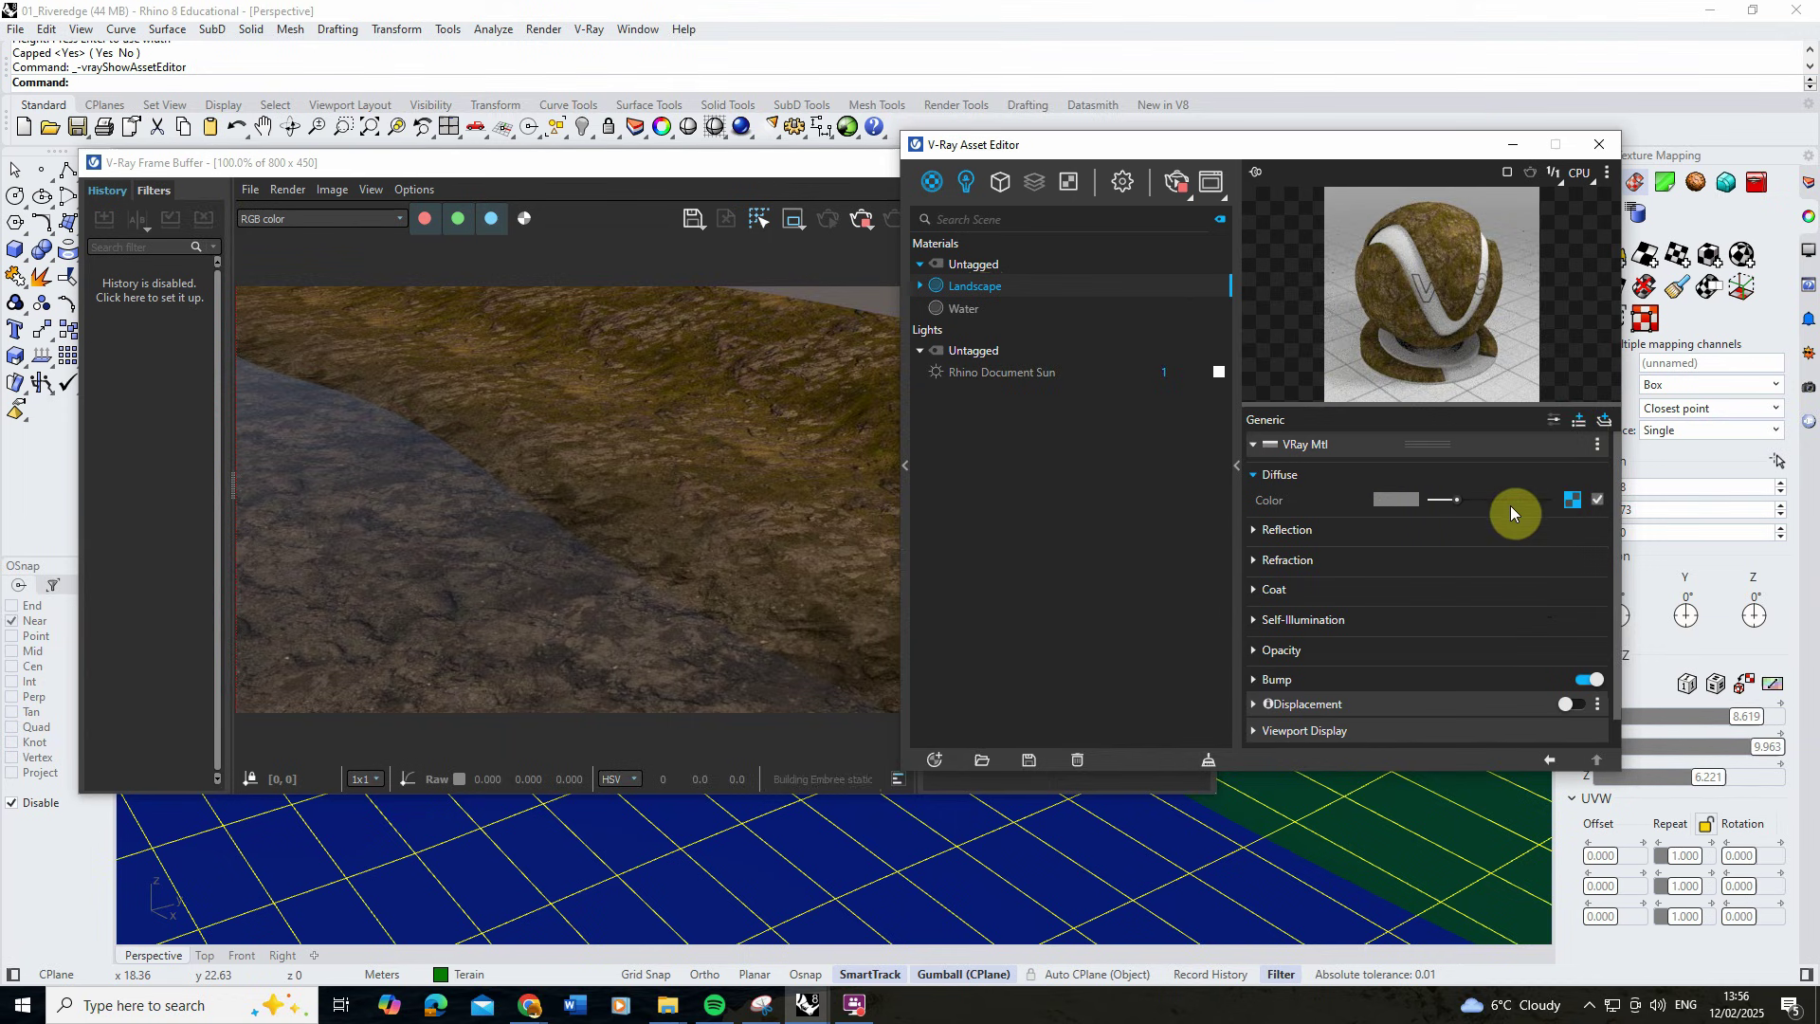
click(1574, 707)
click(1253, 675)
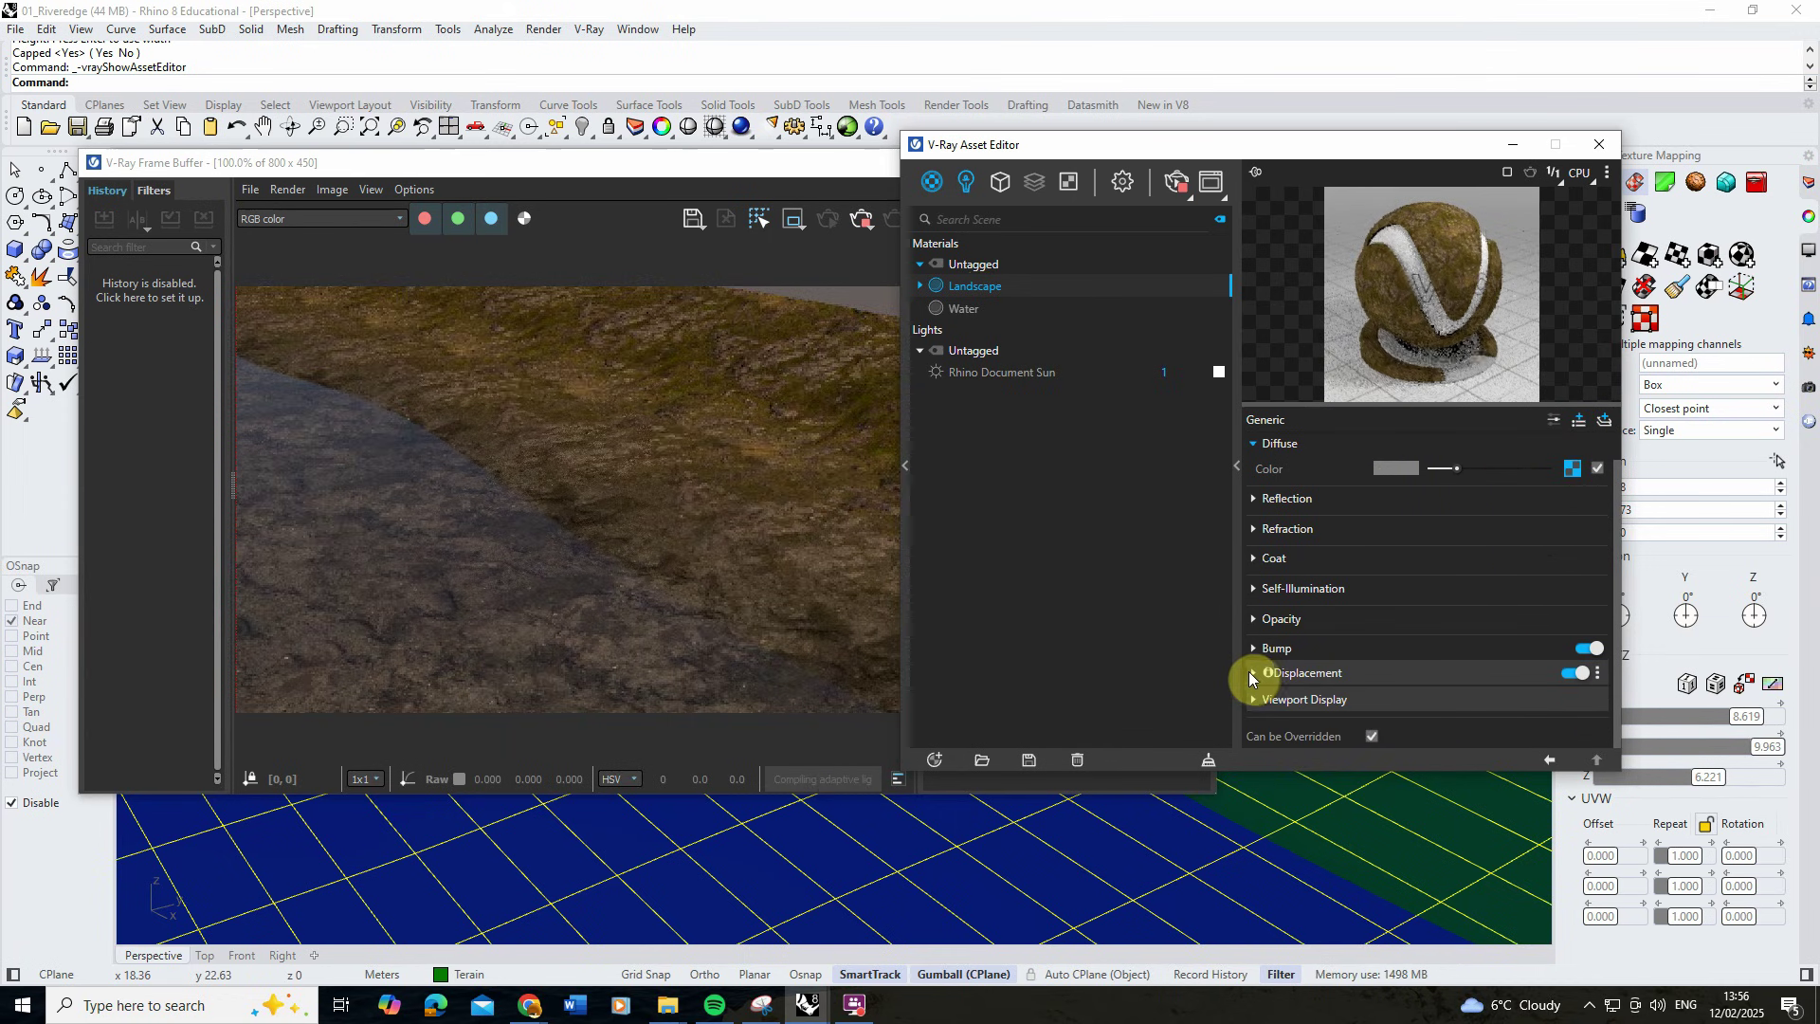
scroll(1419, 568, down, 2)
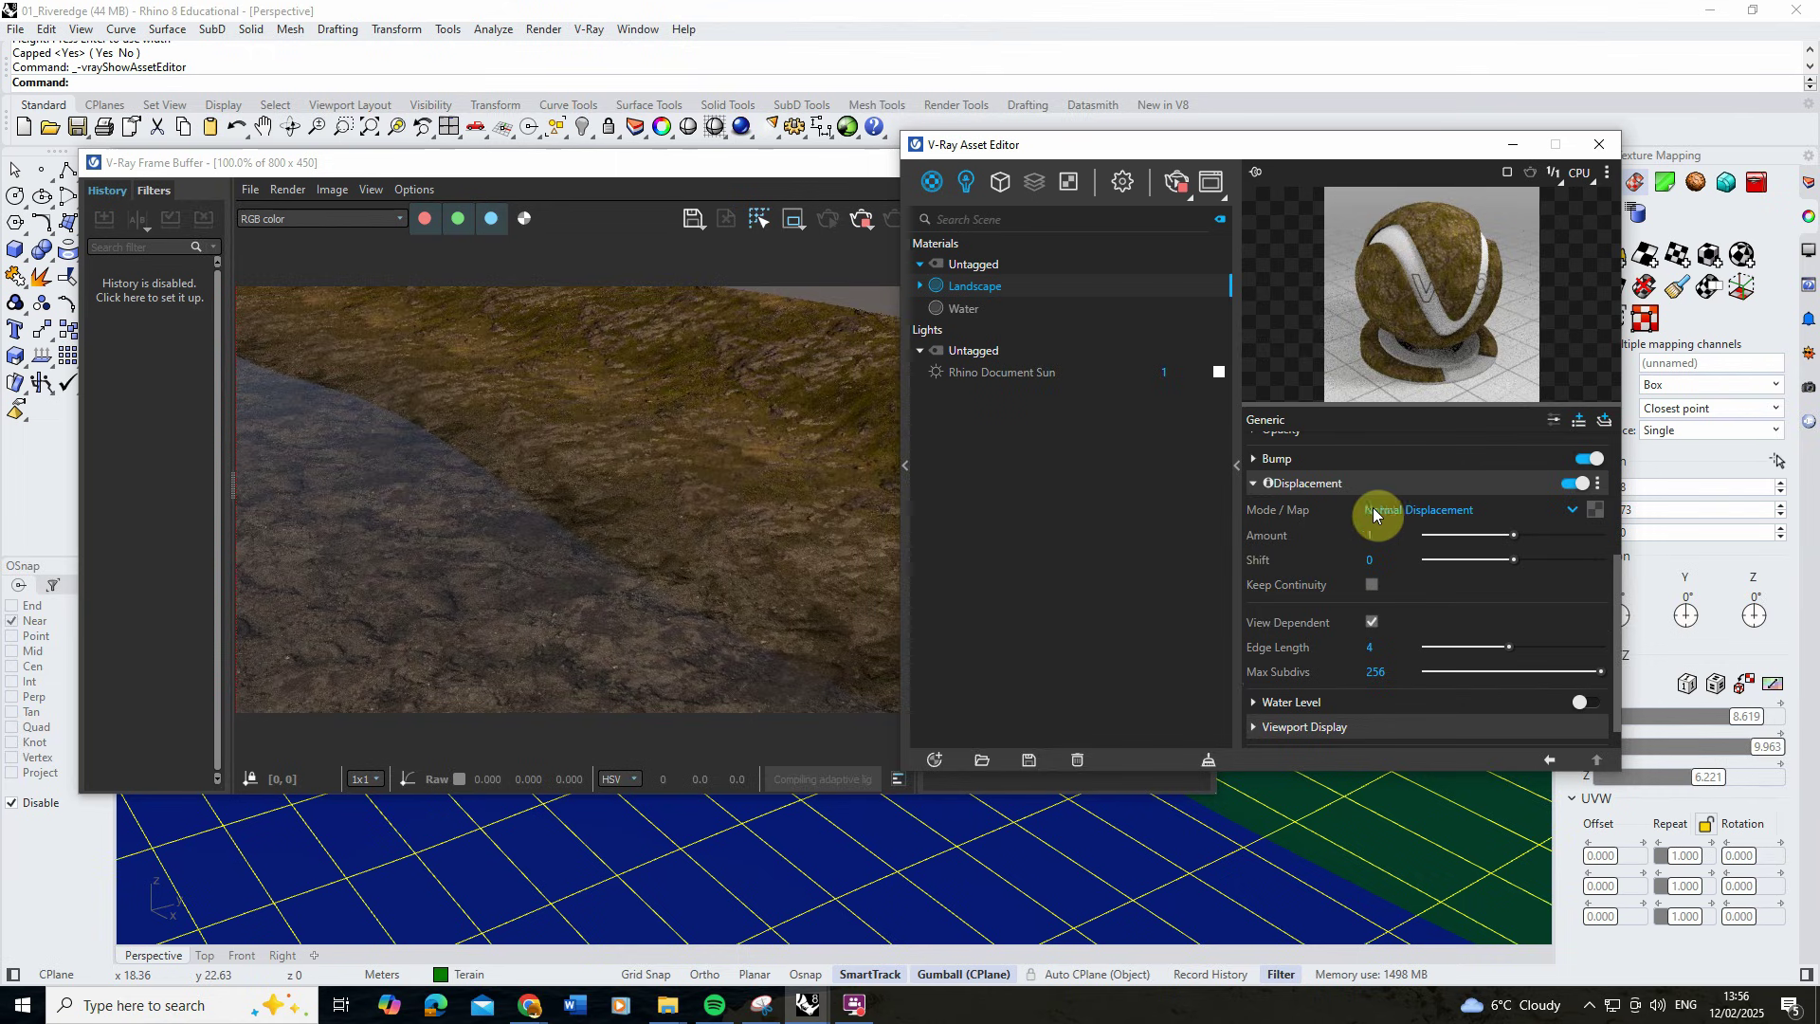
Load the aerial_rocks_04_disp_2k image from the downloaded aerial_rocks_04_2k textures as the Landscape material's displacement map.
click(1595, 512)
click(1525, 195)
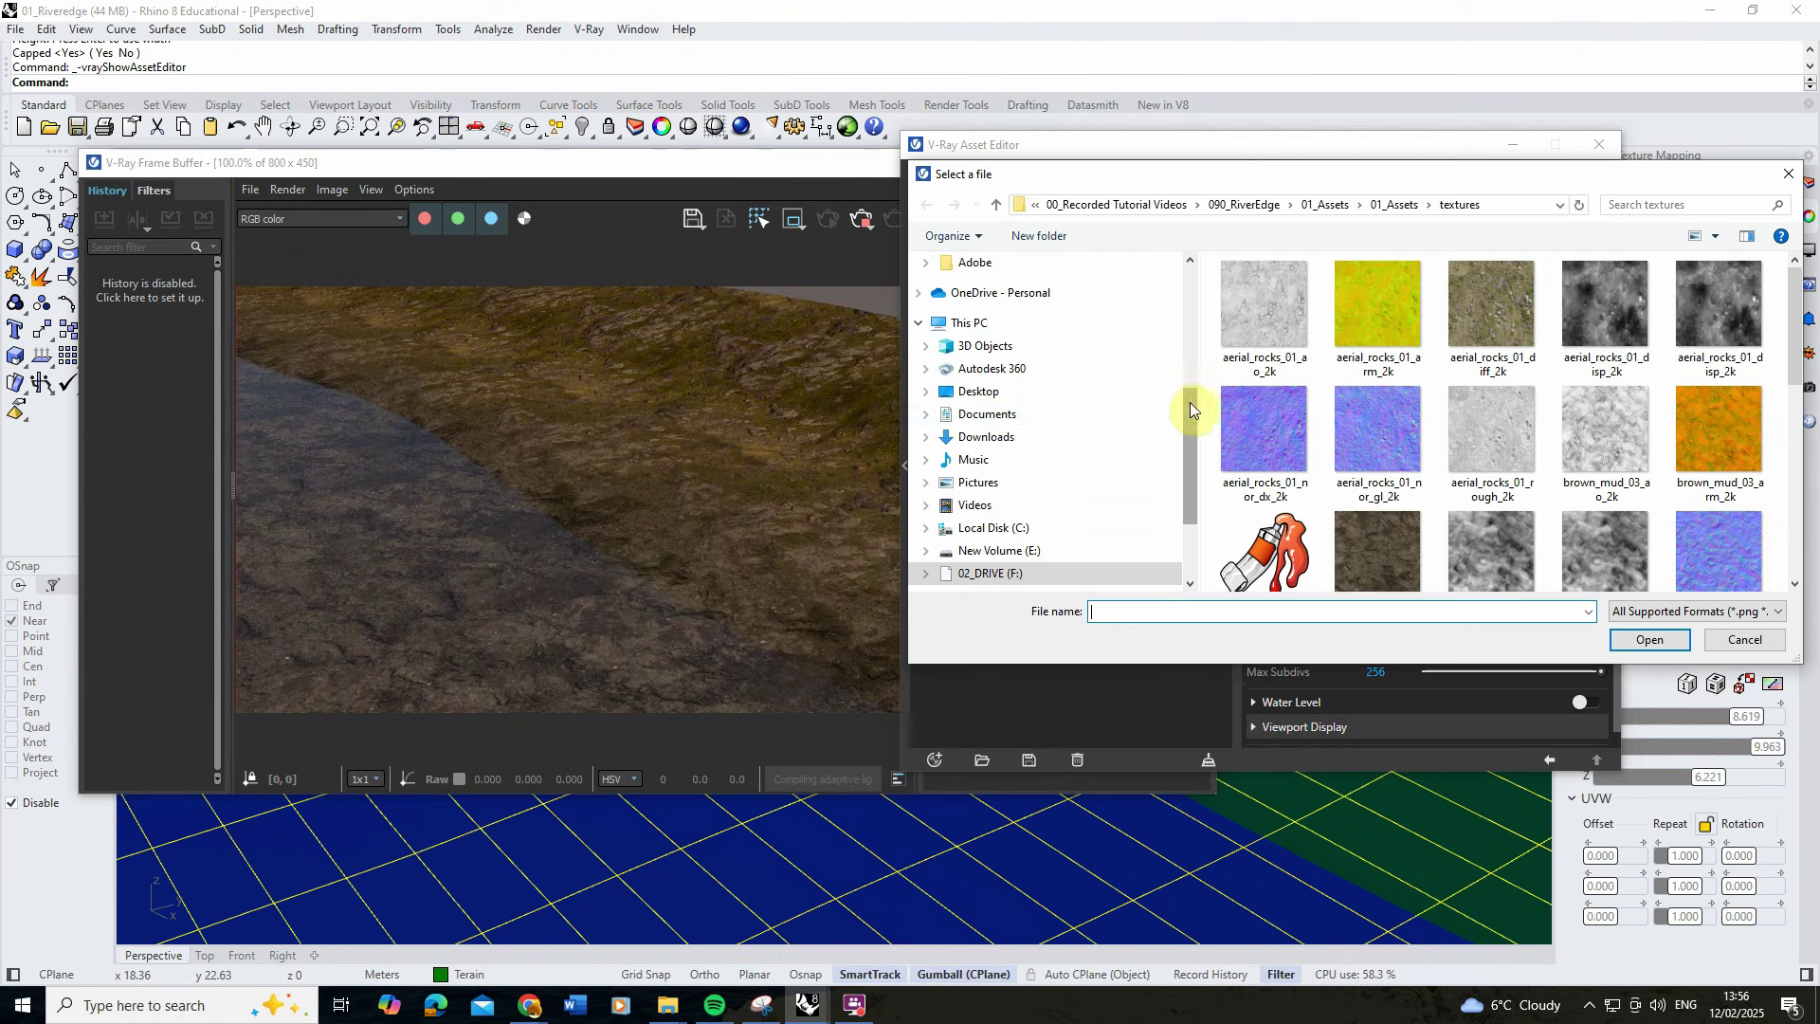
click(986, 437)
double_click(1309, 315)
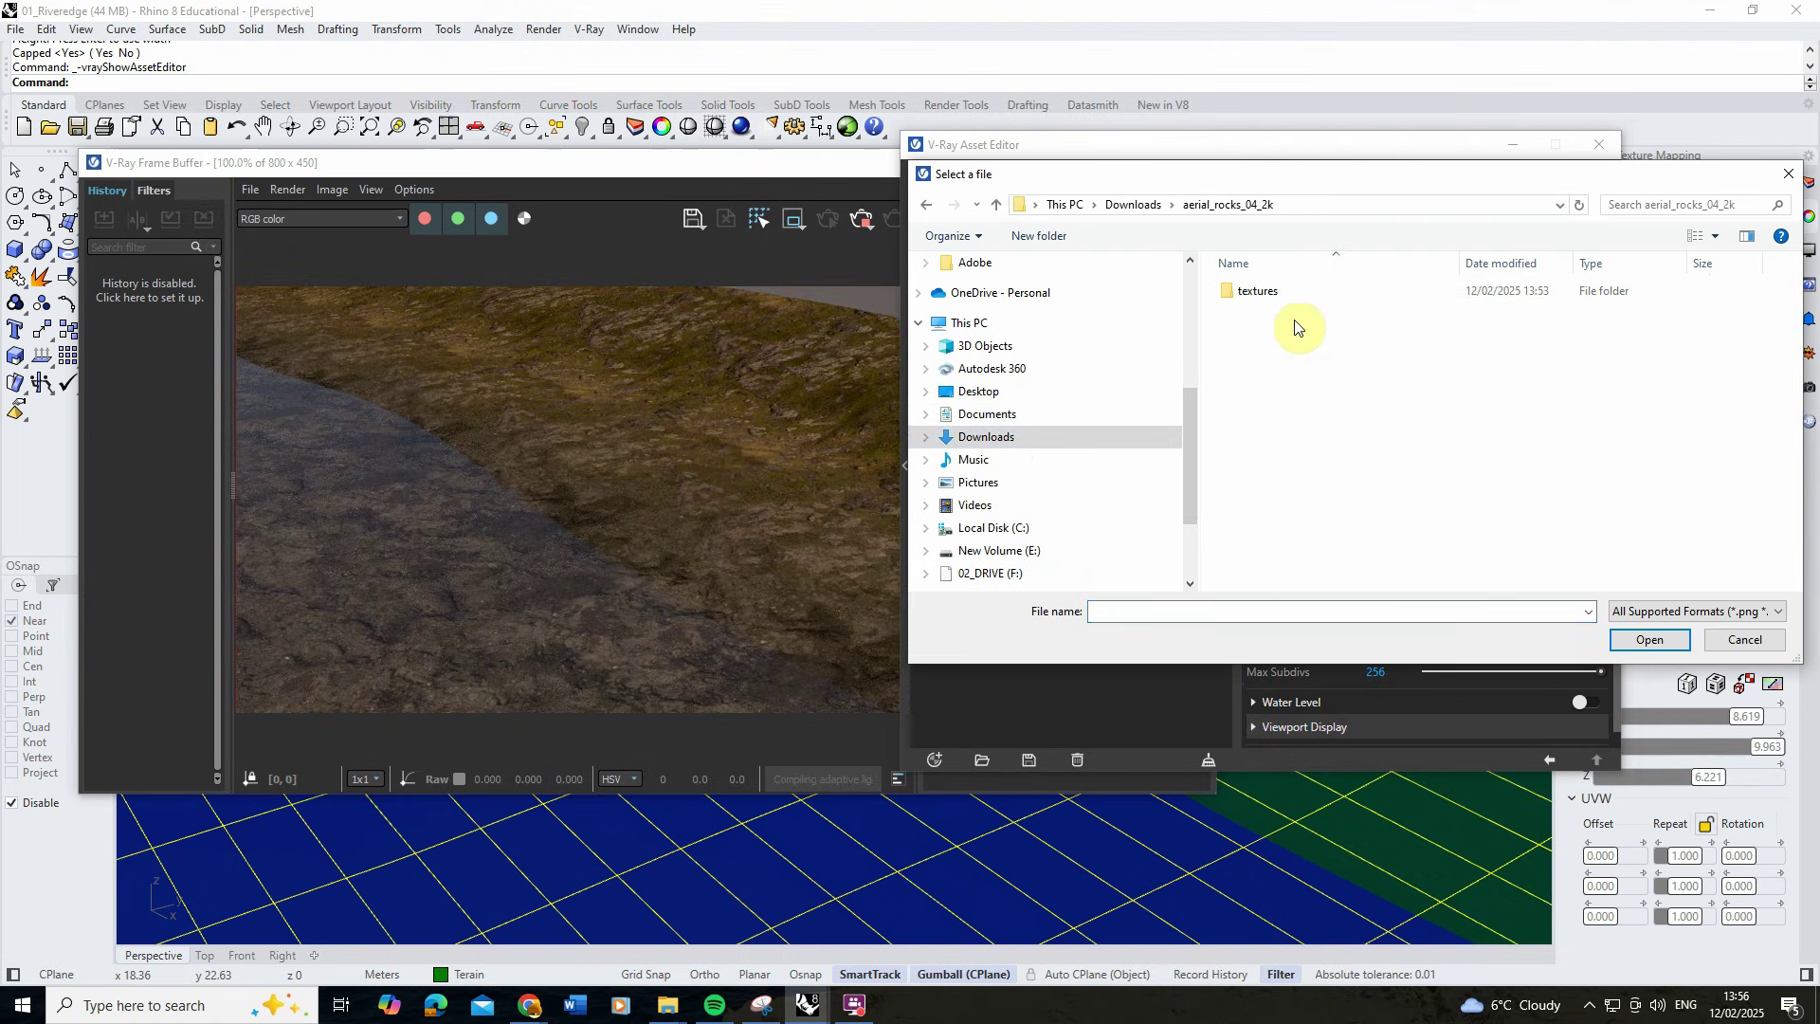
double_click(1247, 296)
click(1617, 302)
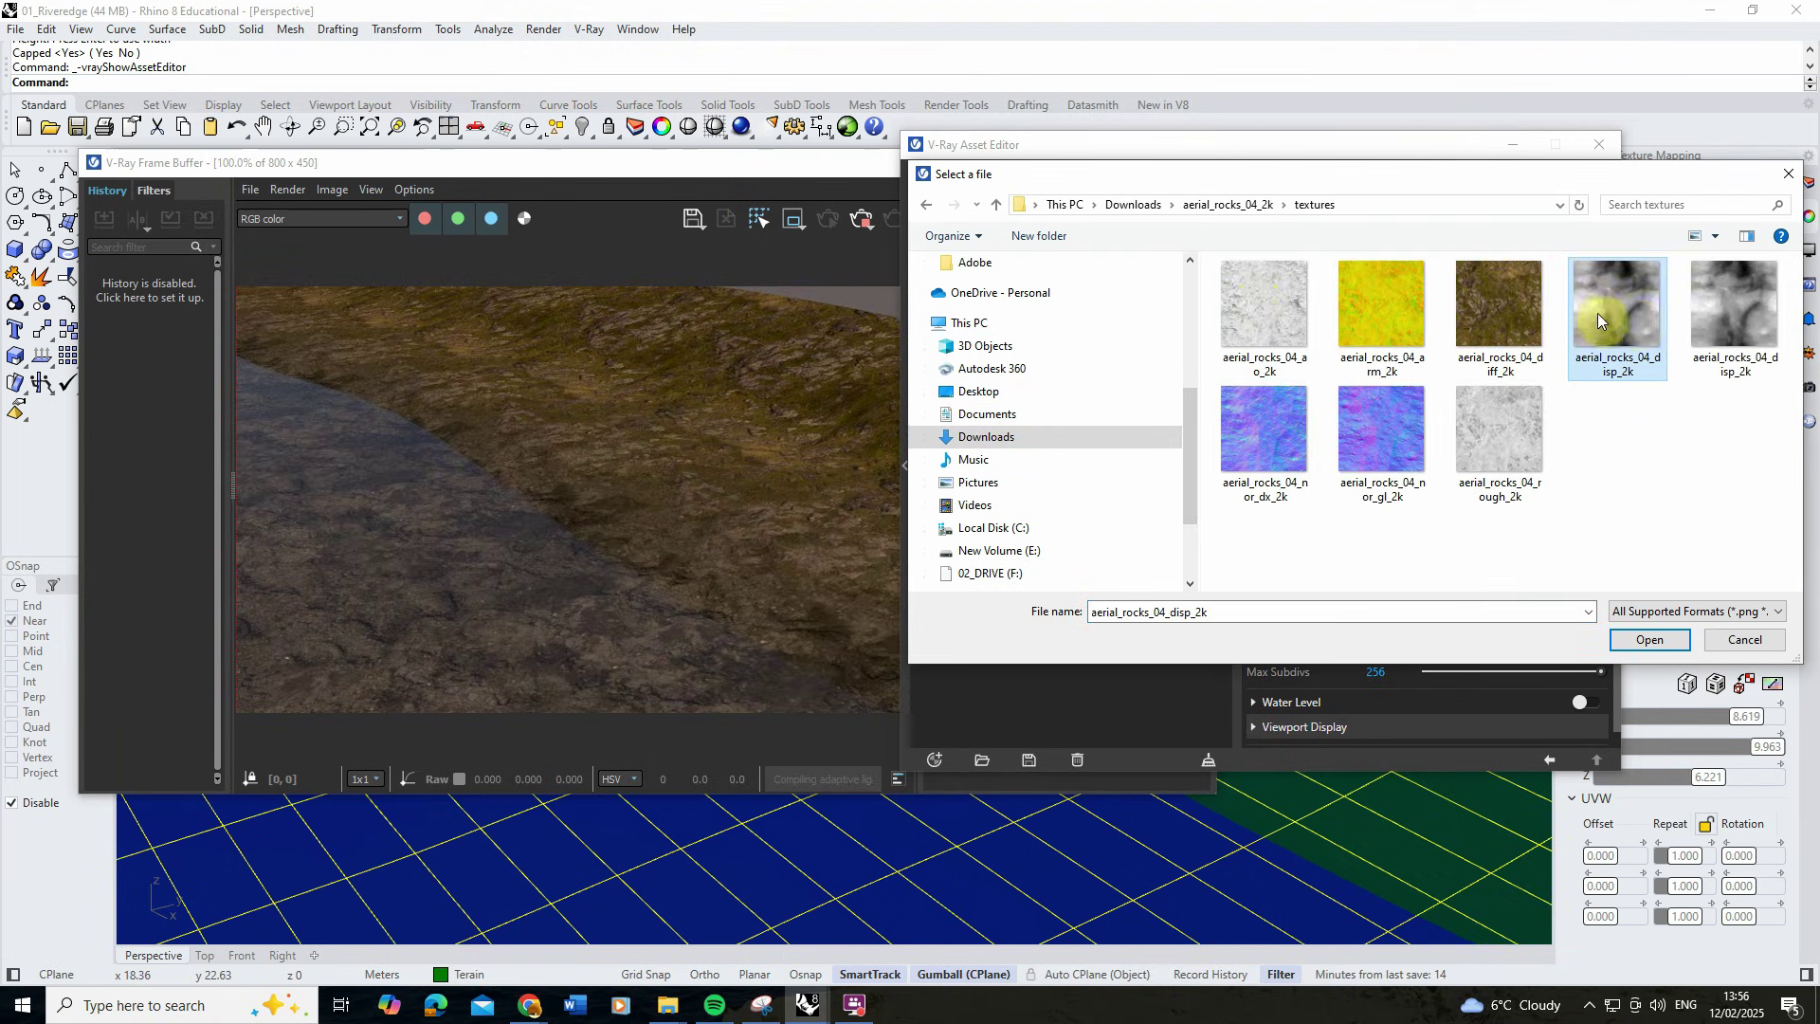
click(1647, 640)
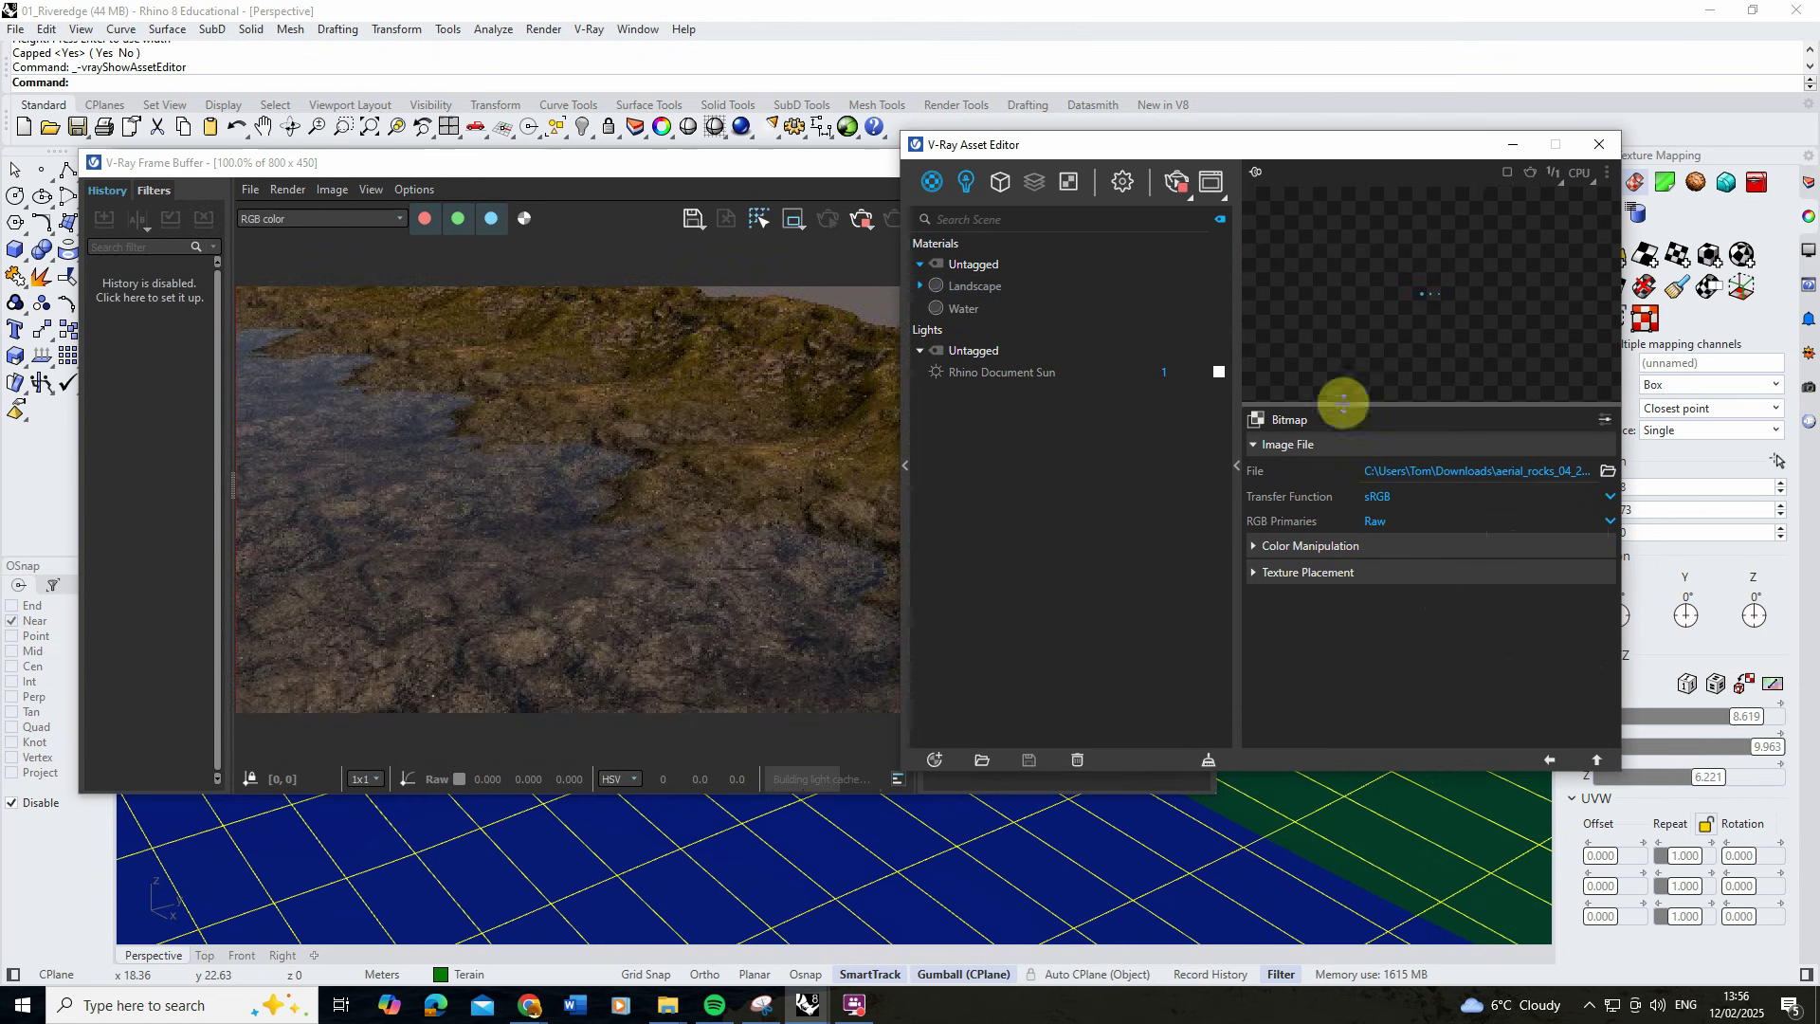
click(1549, 761)
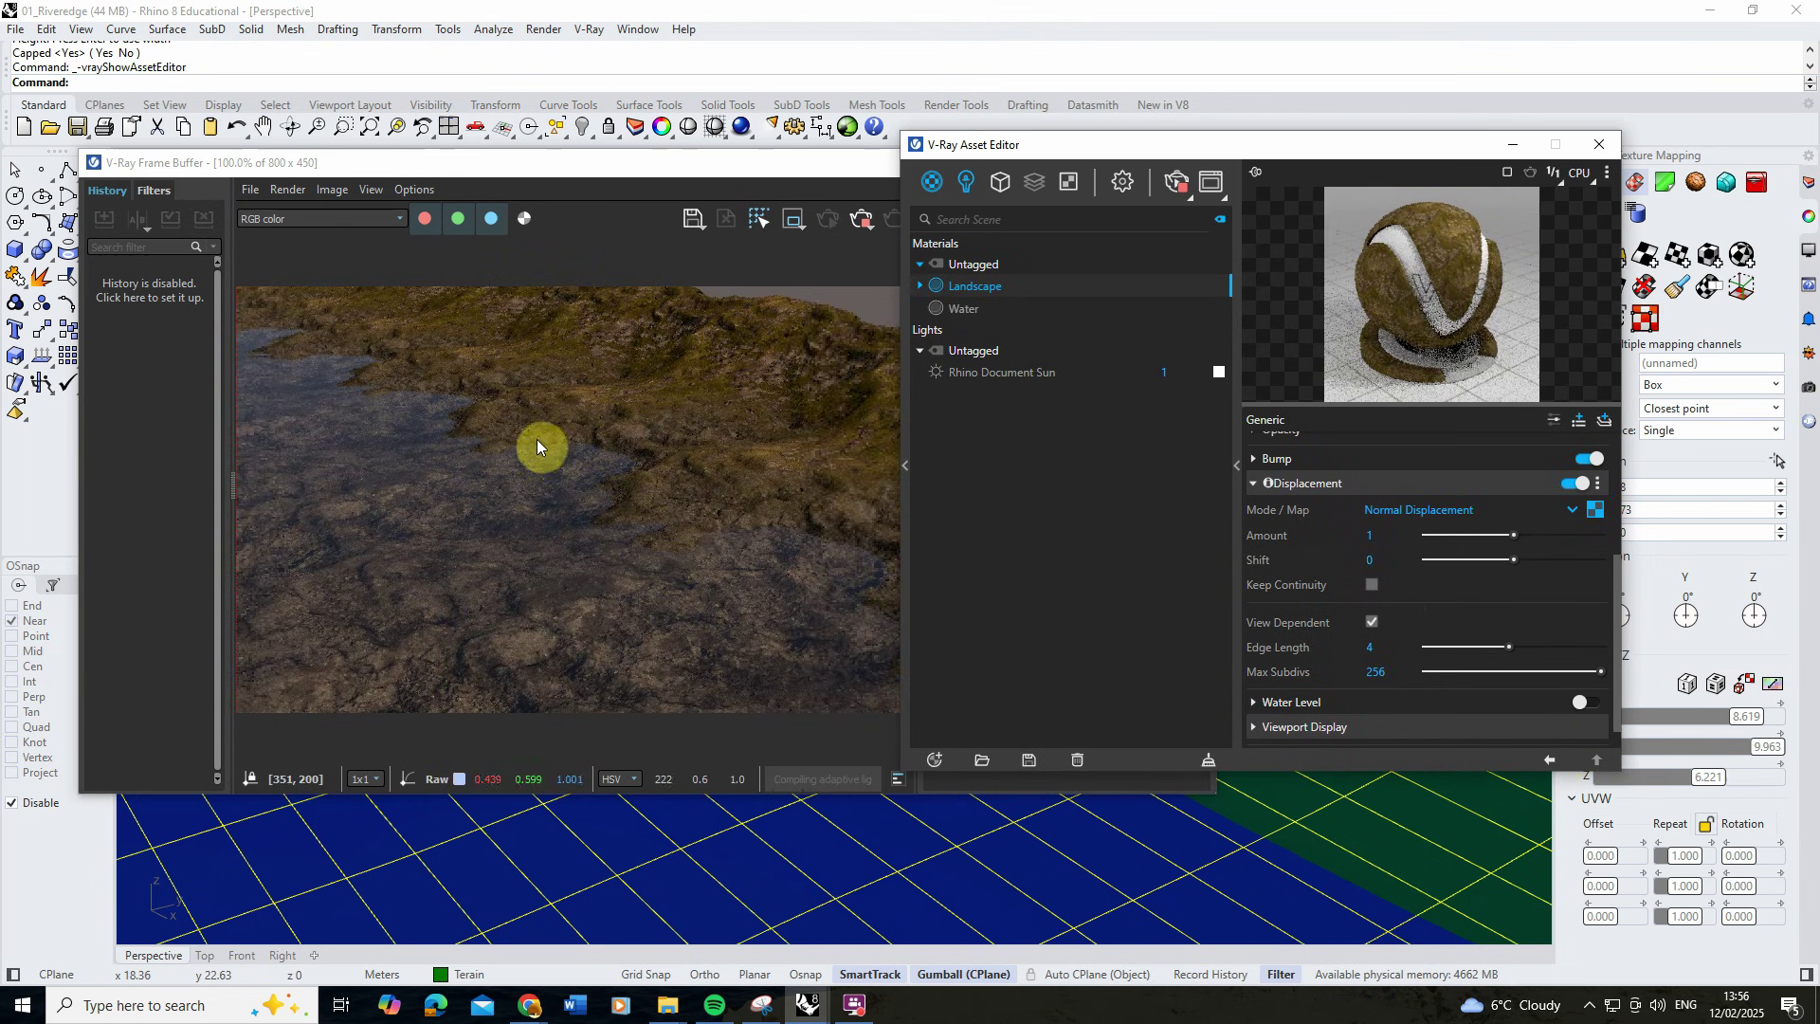
Set the Landscape material's displacement amount to 0.3.
click(1208, 759)
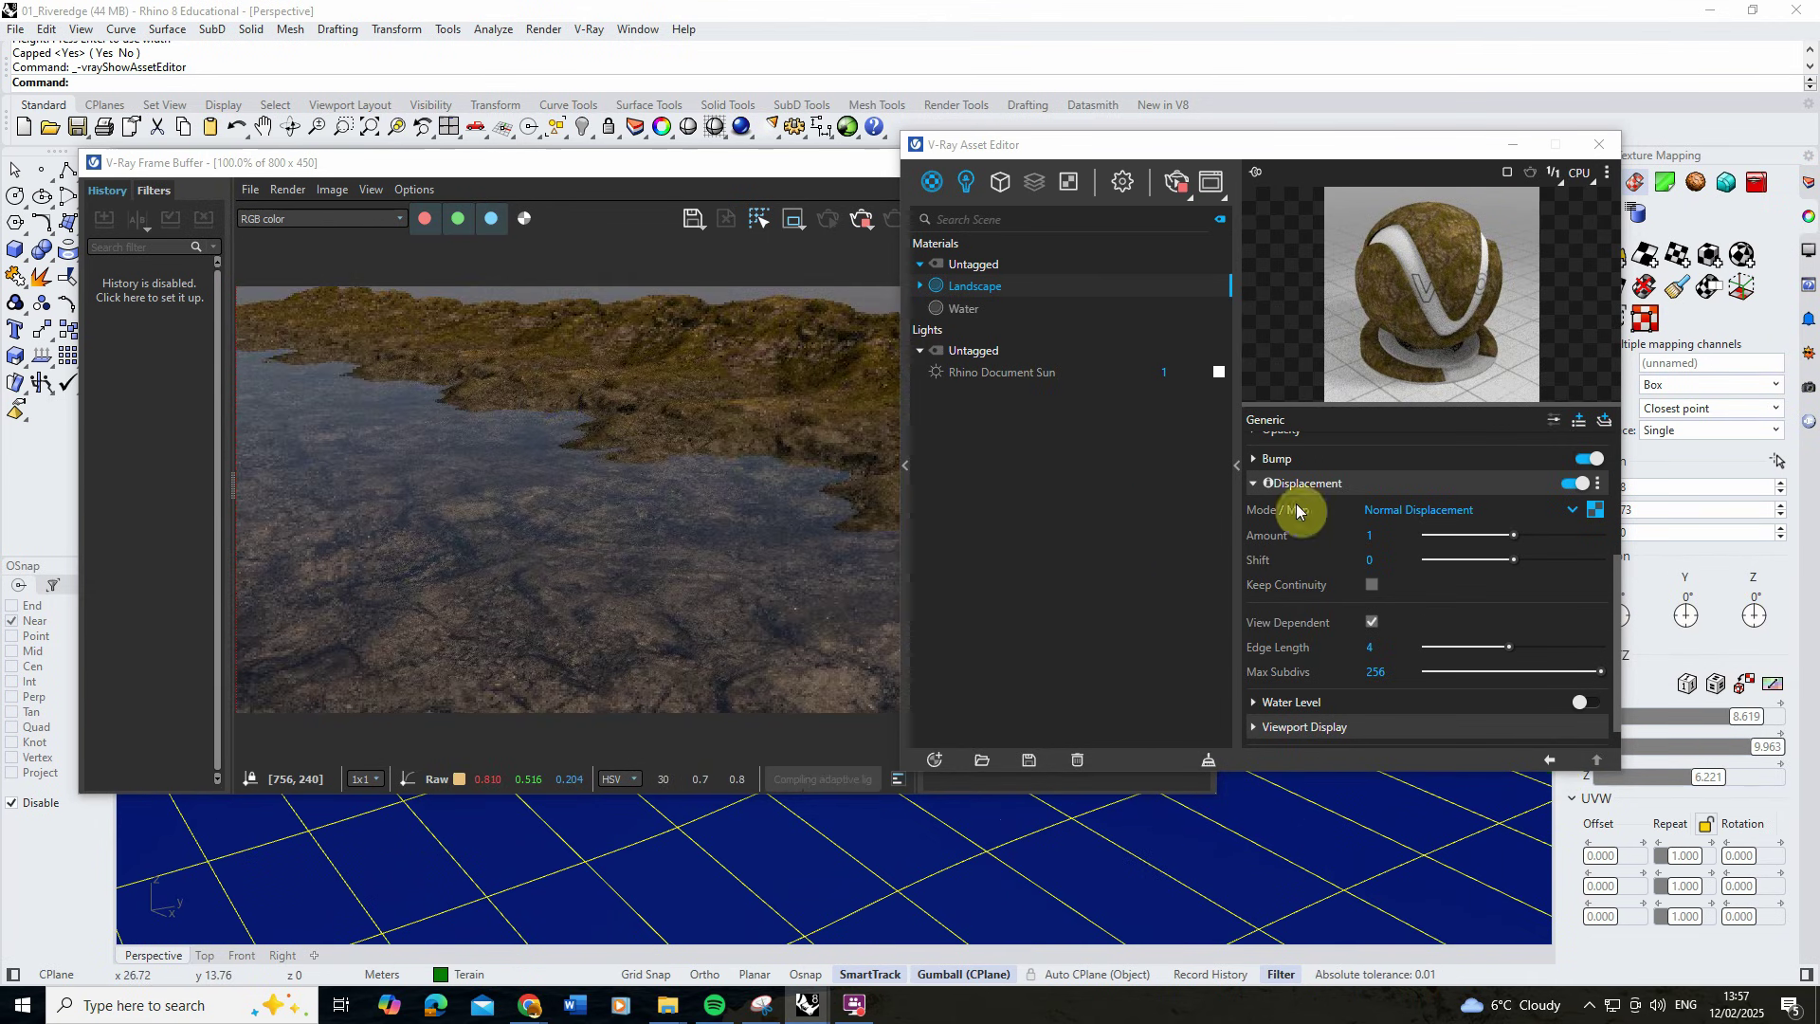
click(1355, 536)
text(0.)
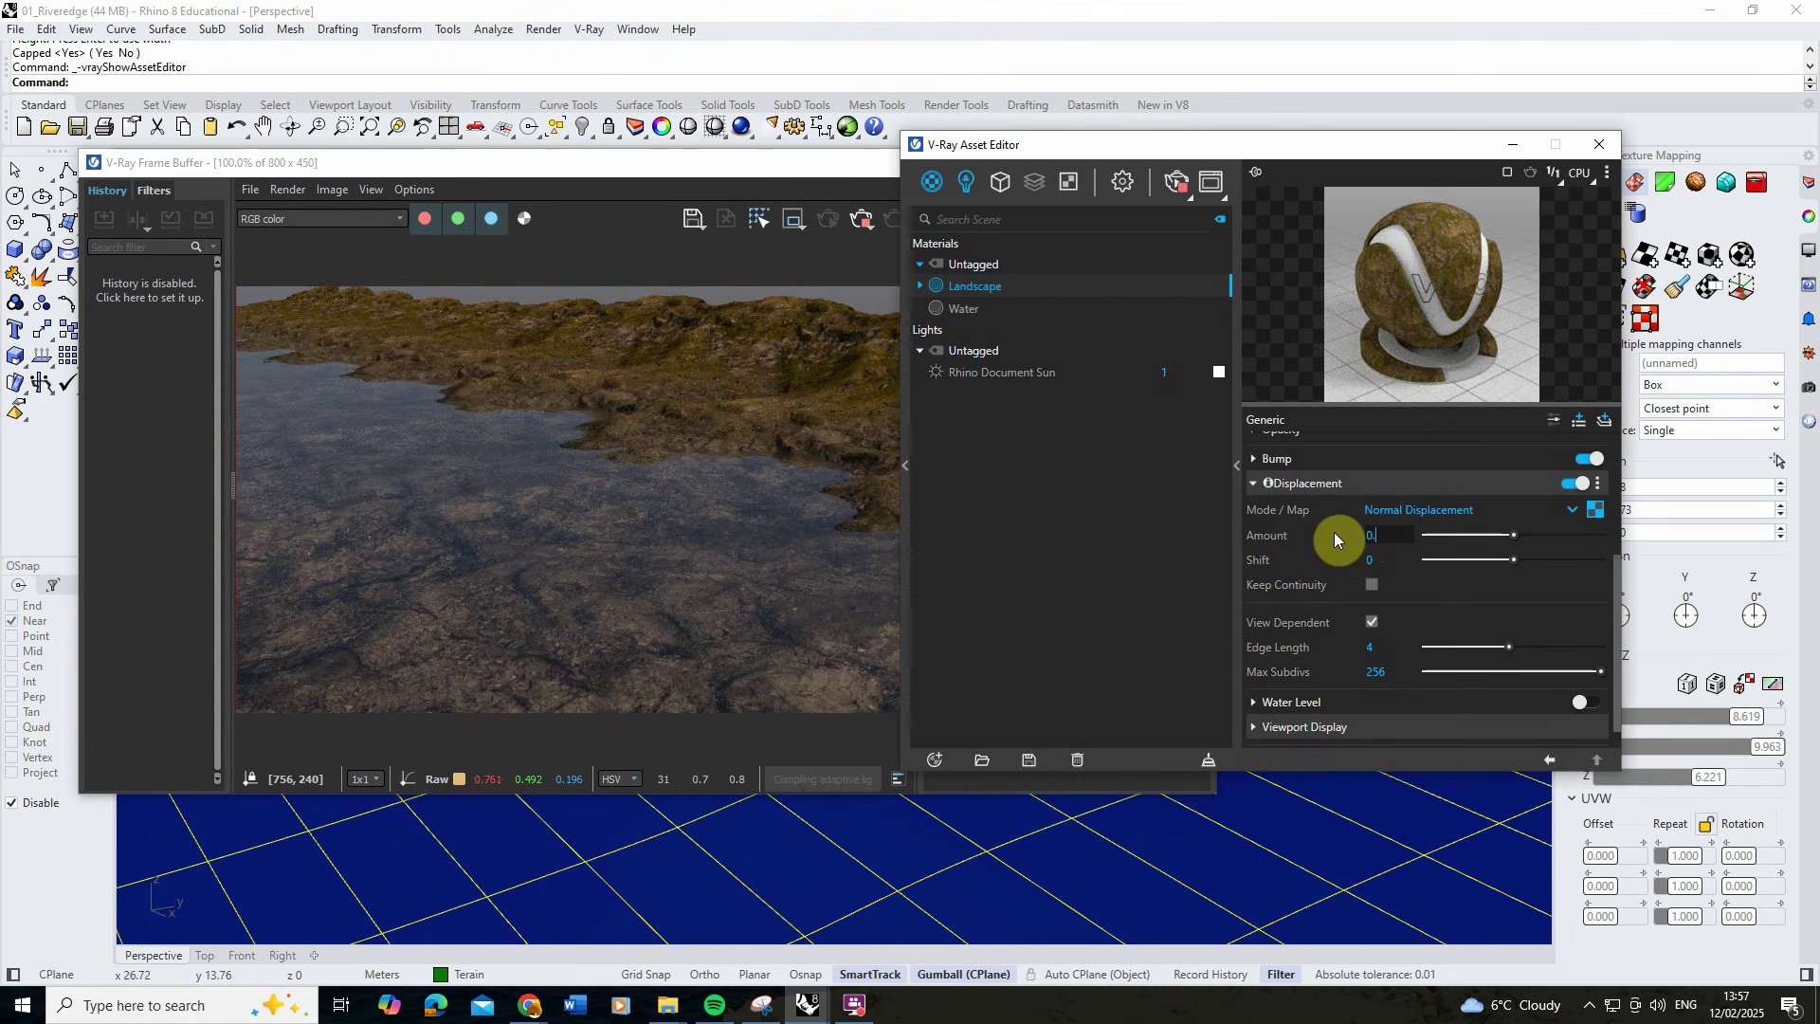
text(3)
click(1394, 563)
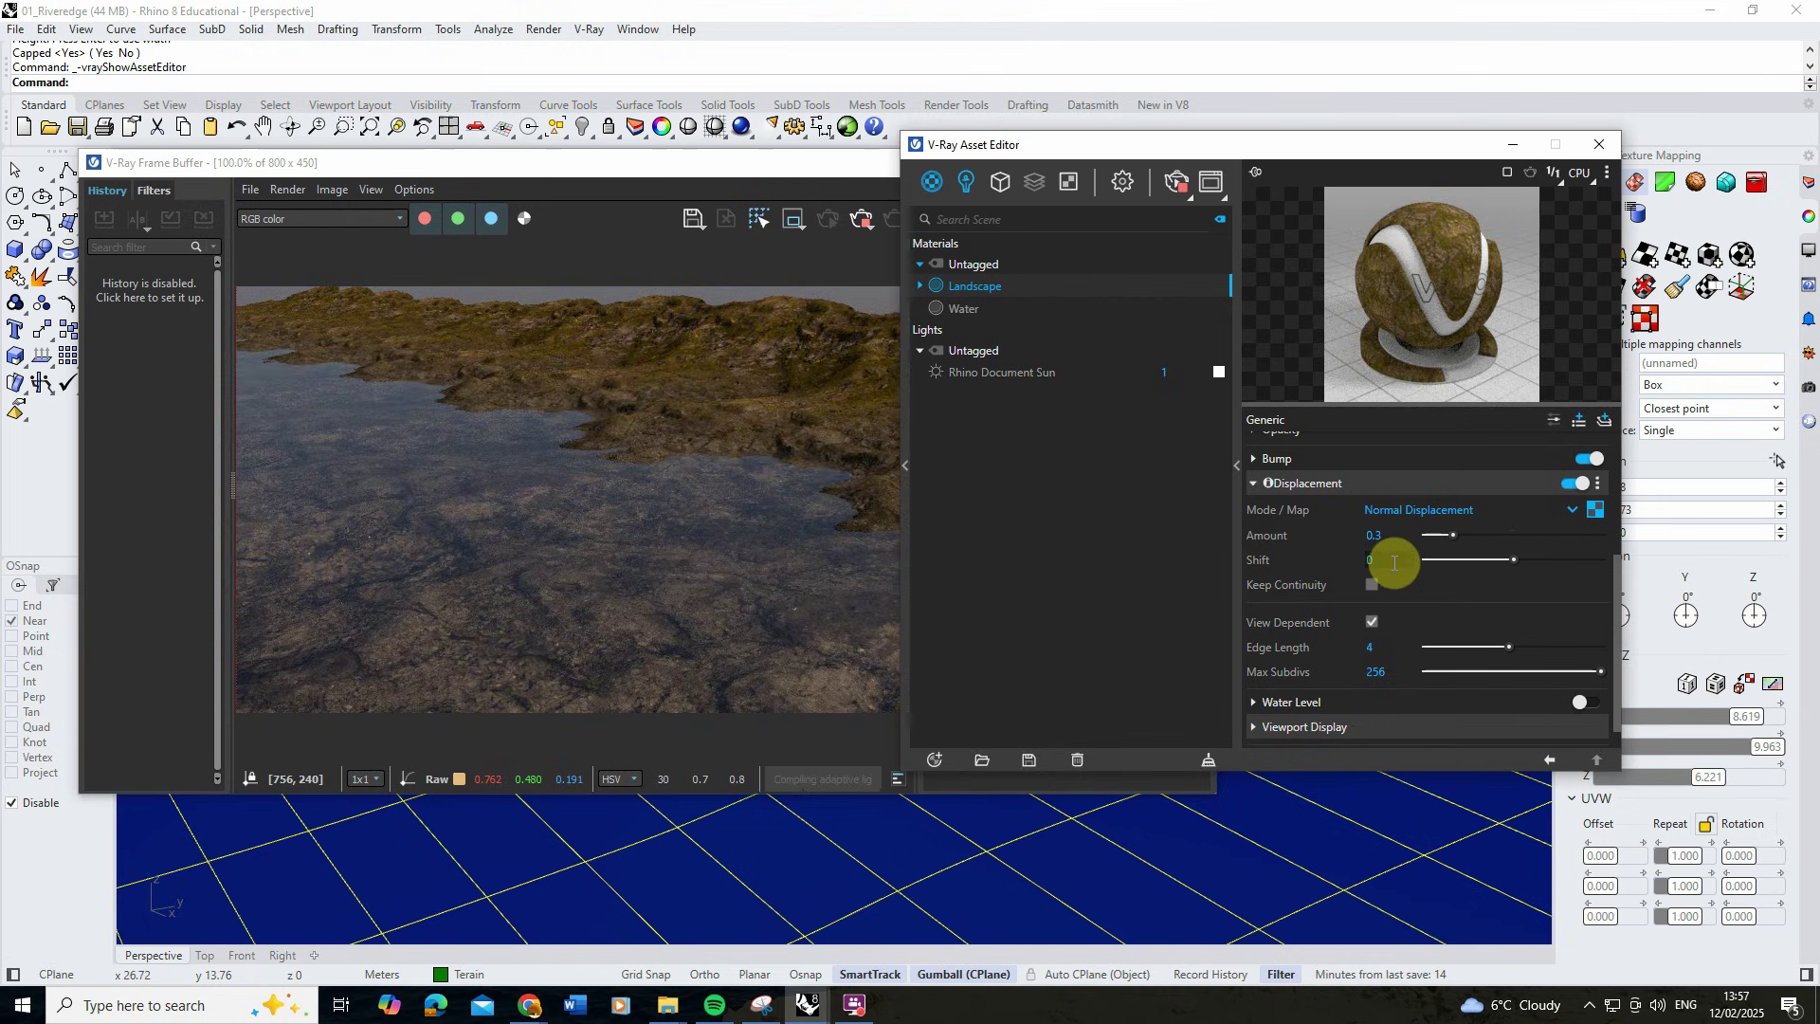
click(1130, 531)
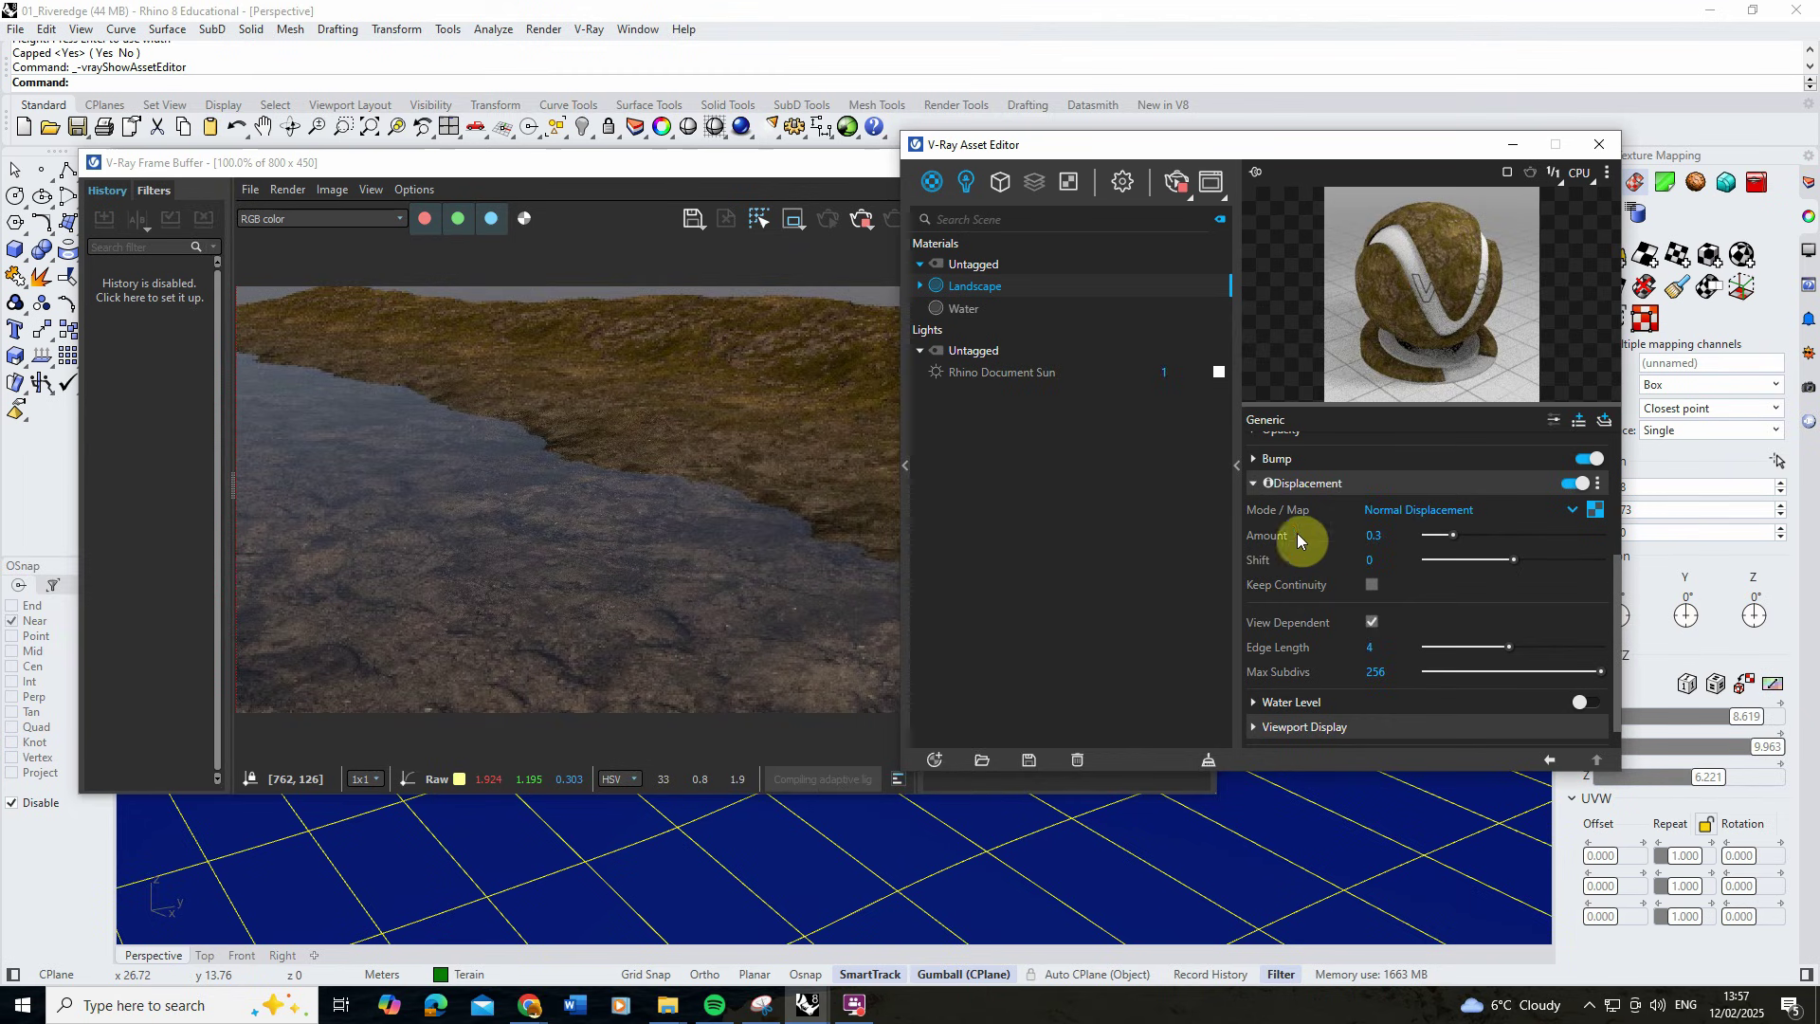
Set the Landscape displacement amount to 0.4, check the shoreline in the render and stop the interactive rendering.
click(1376, 534)
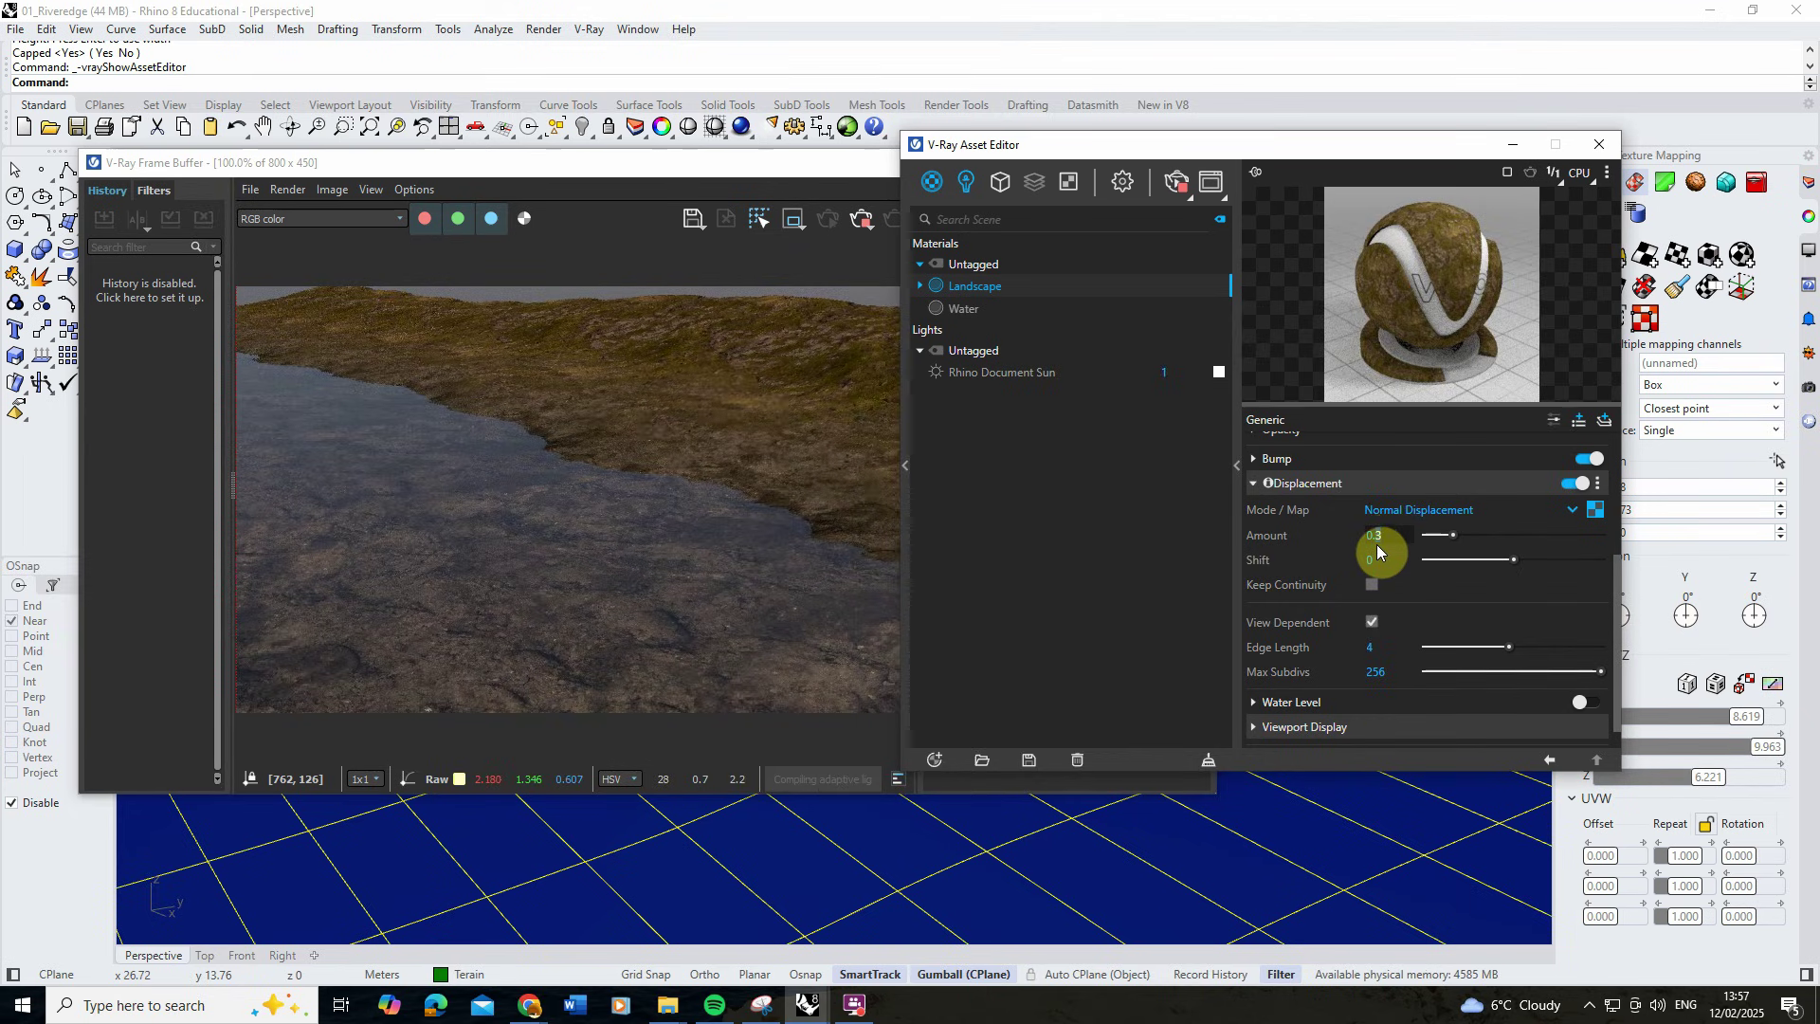
text(0.4)
key(Return)
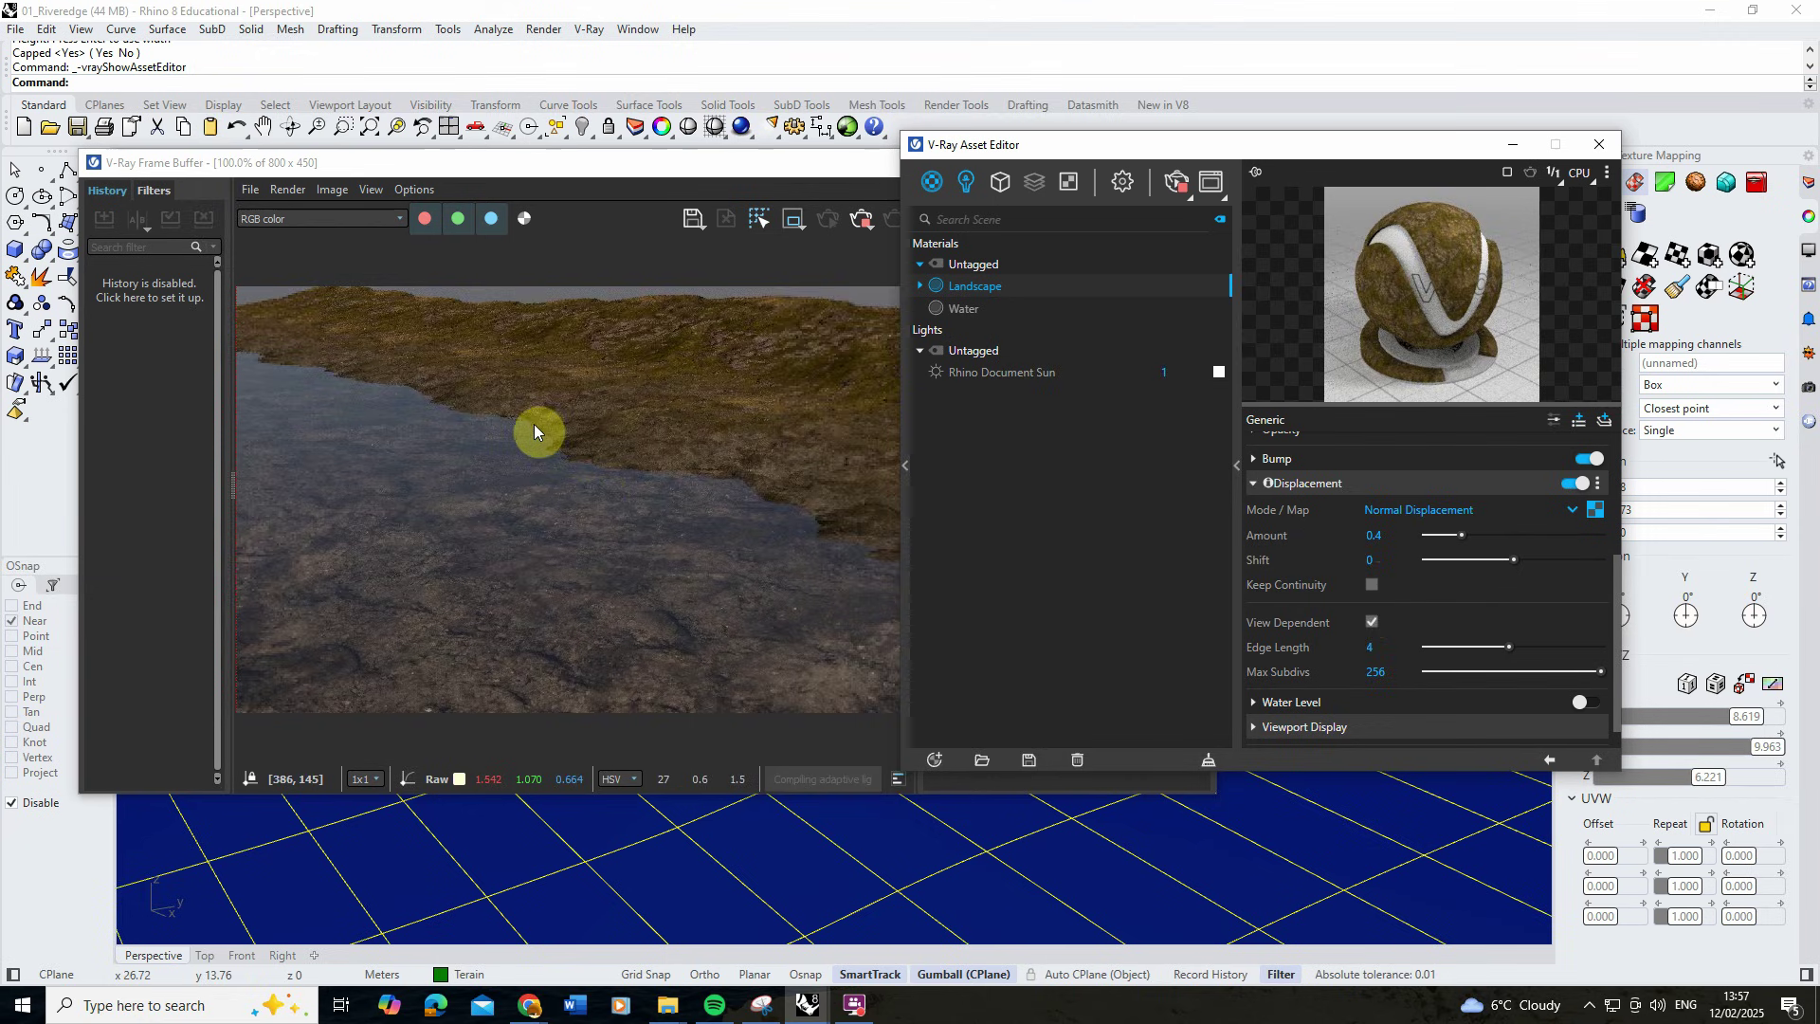
right_drag(1299, 812, 1331, 836)
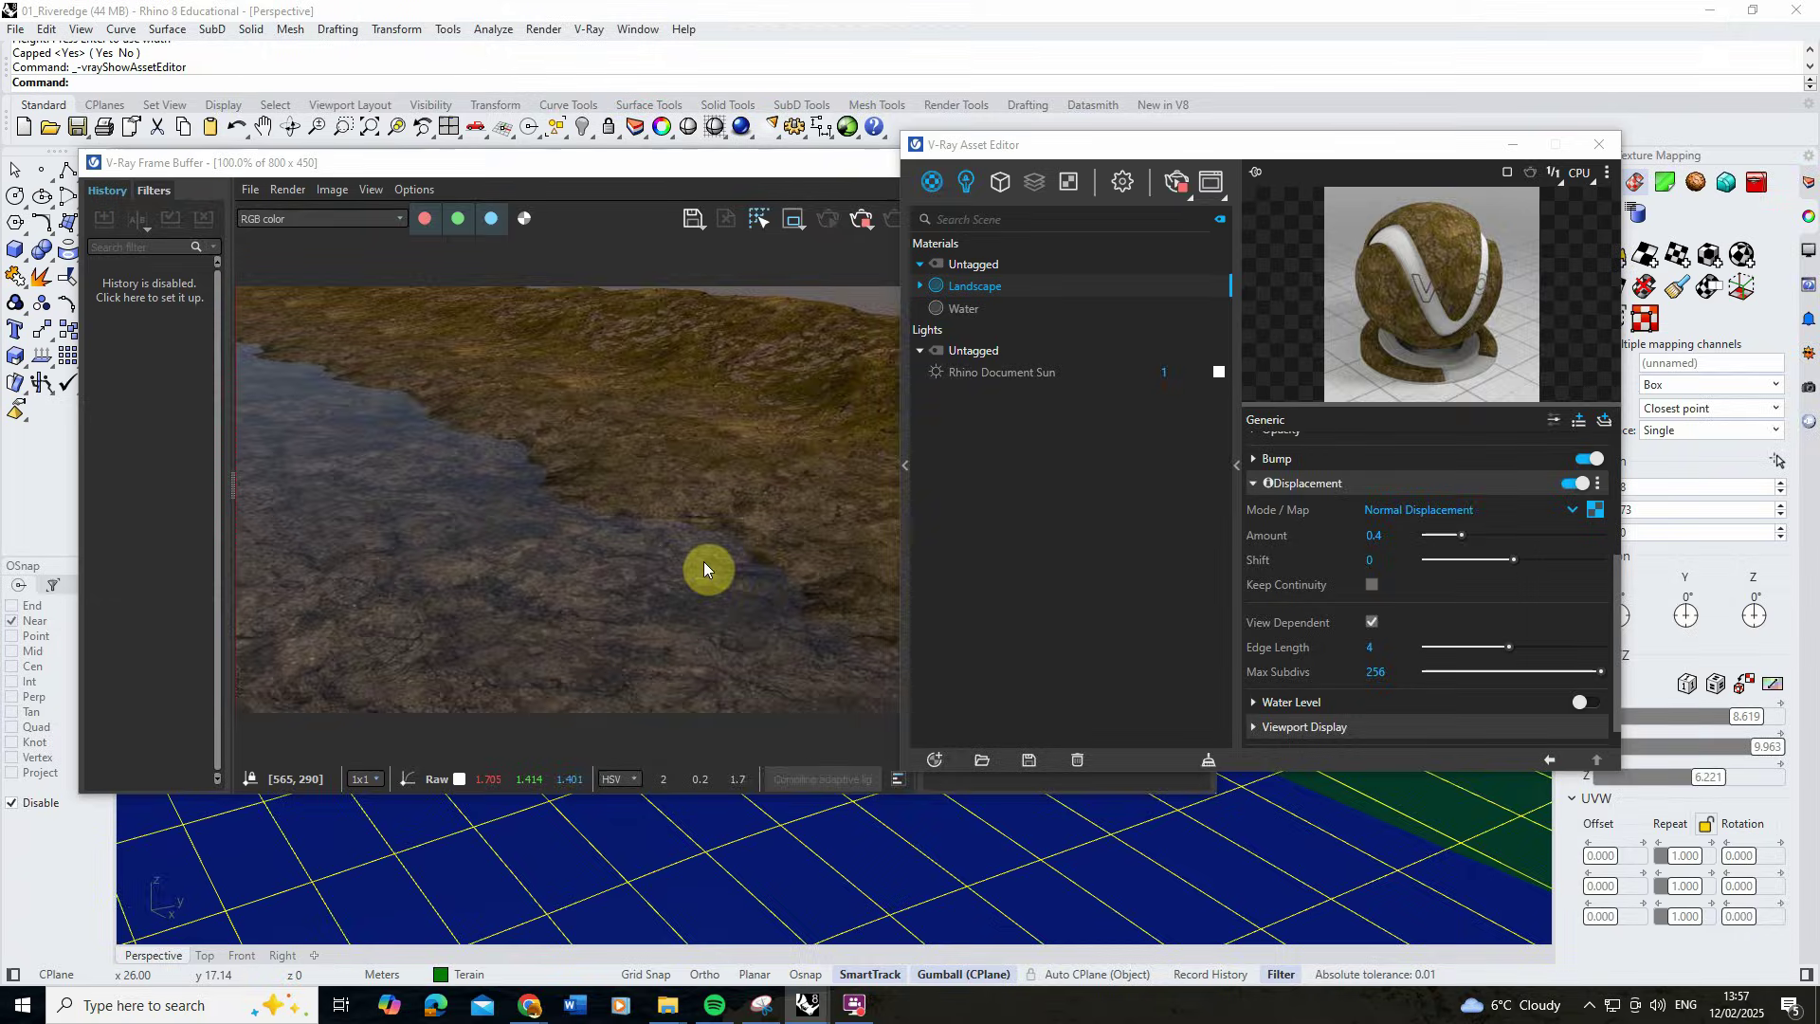
click(861, 218)
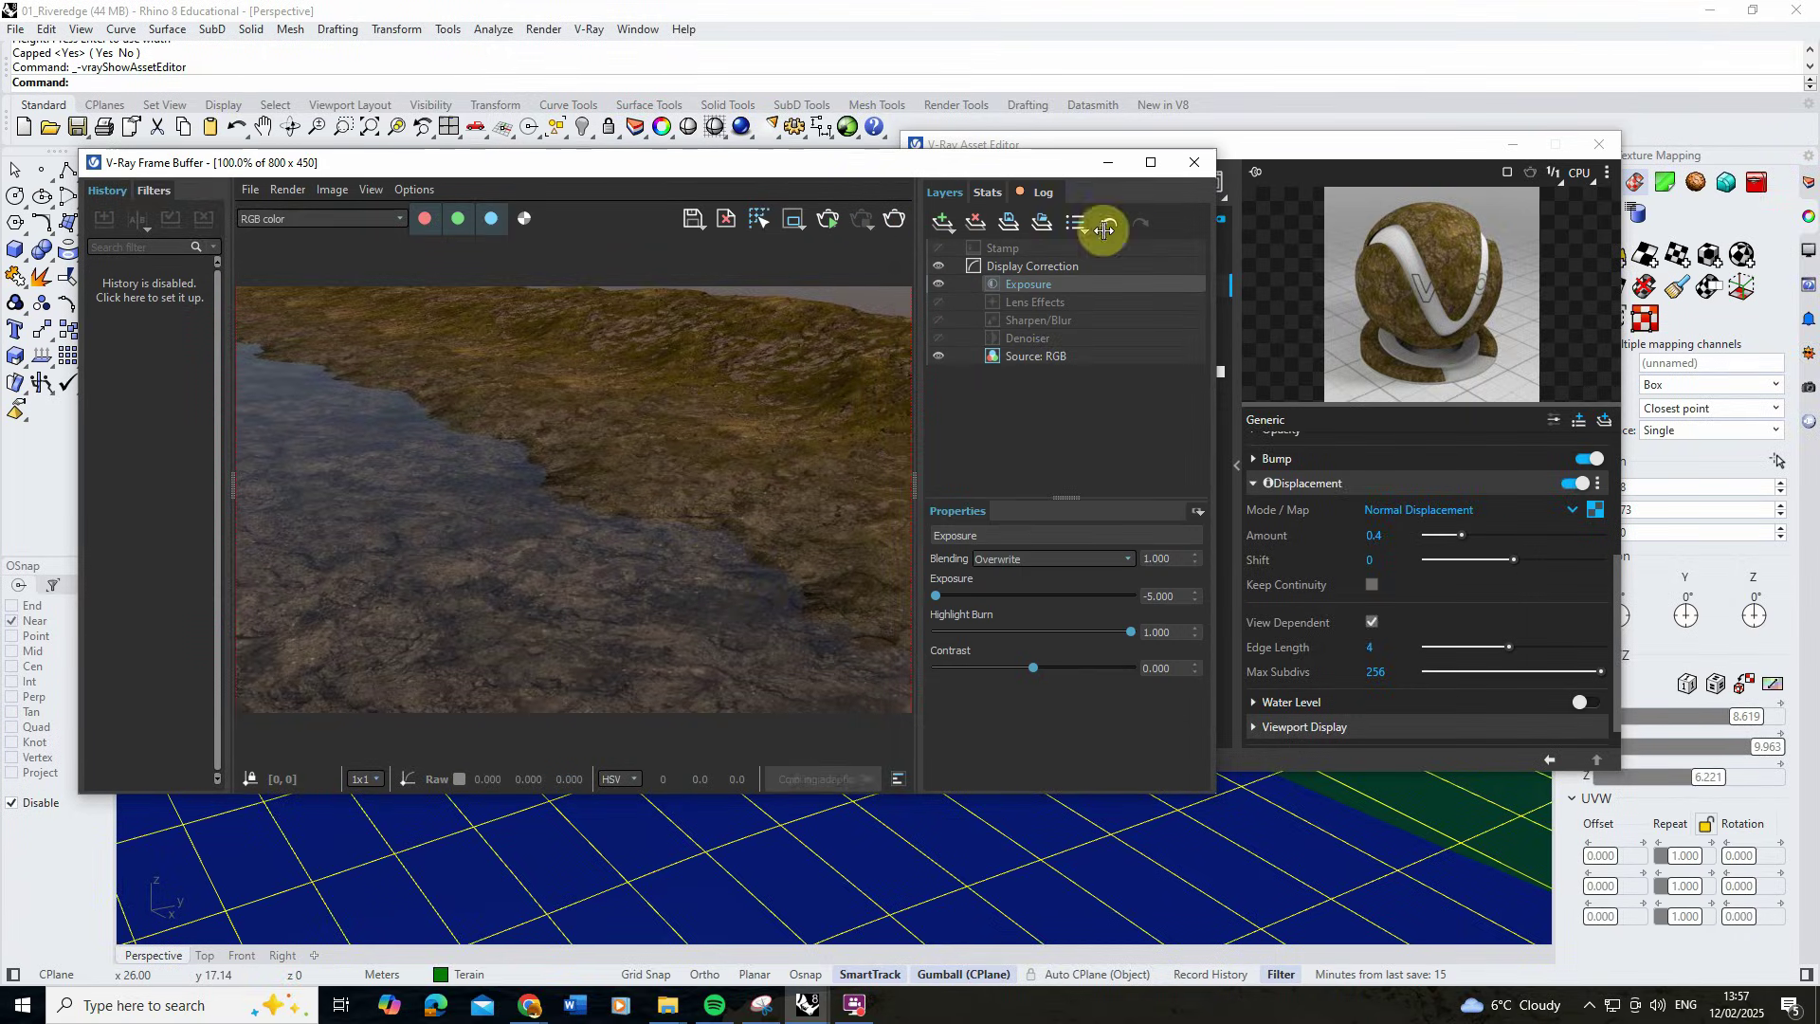
Close the V-Ray Asset Editor and the V-Ray Frame Buffer.
click(1293, 144)
click(1599, 144)
click(1193, 163)
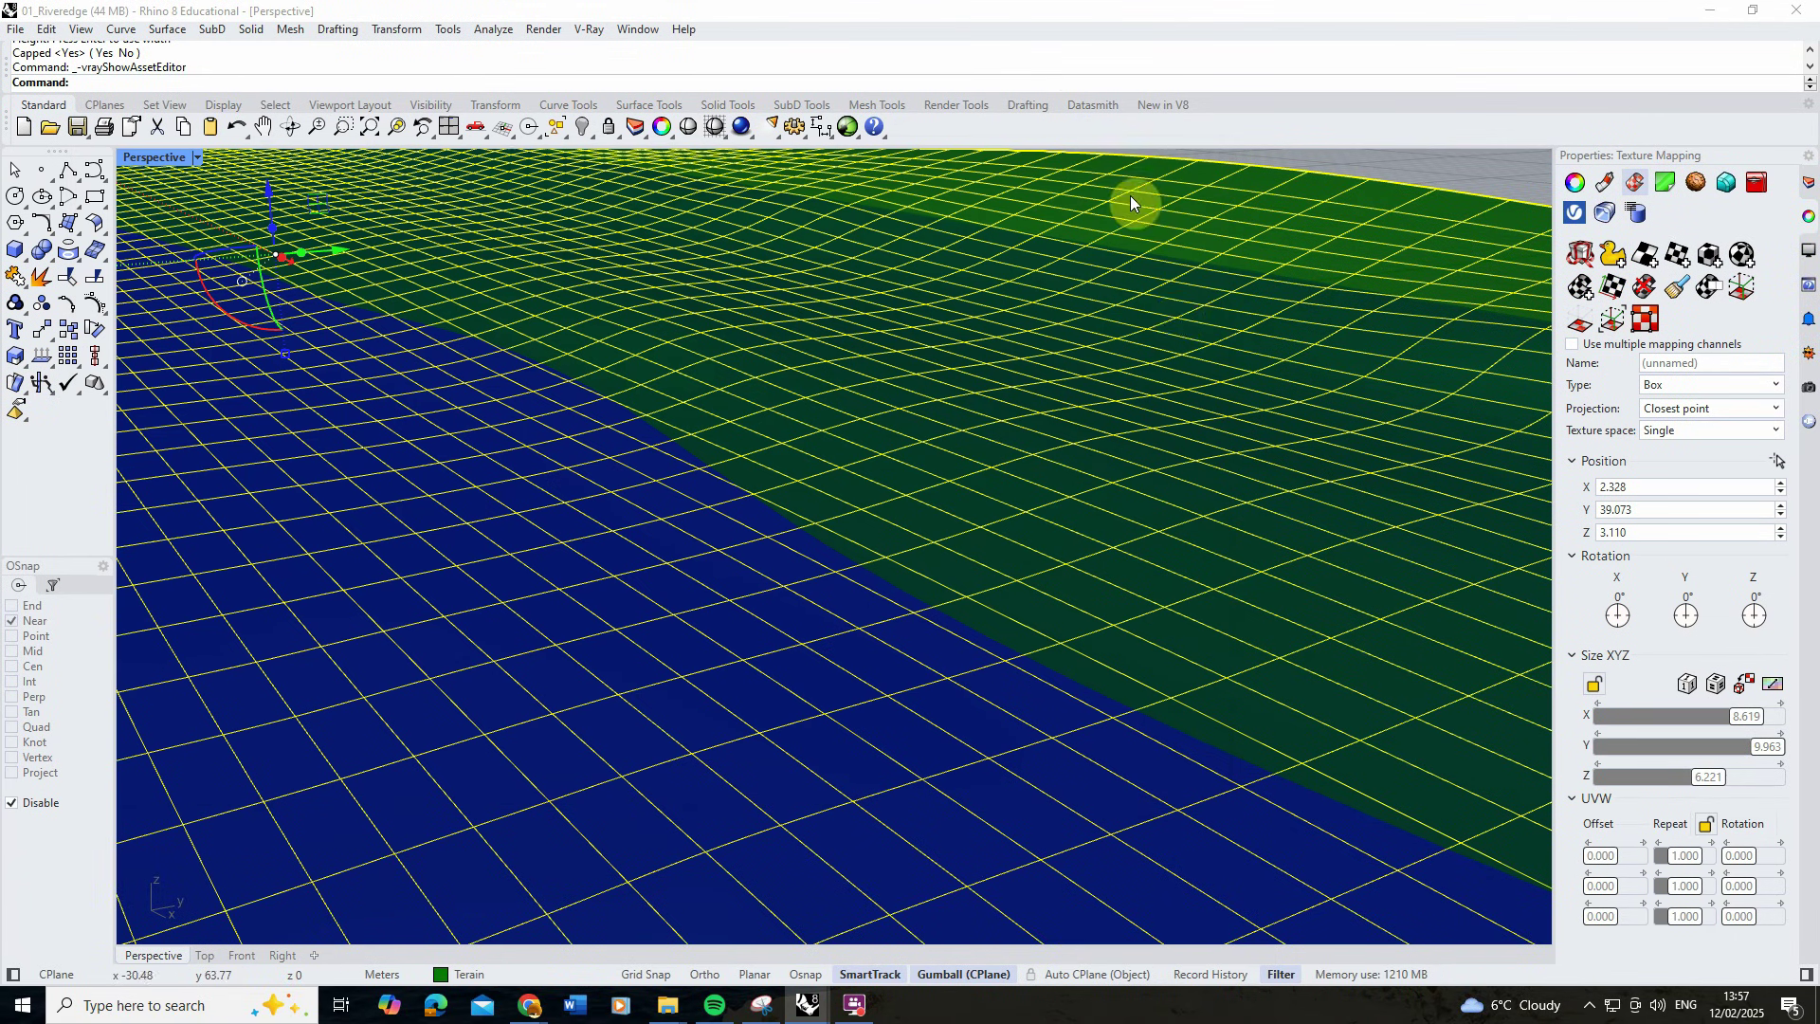
Deselect the terrain and set the Perspective viewport to Rendered display mode to show the rock assets beside the model.
key(Escape)
scroll(1283, 395, down, 8)
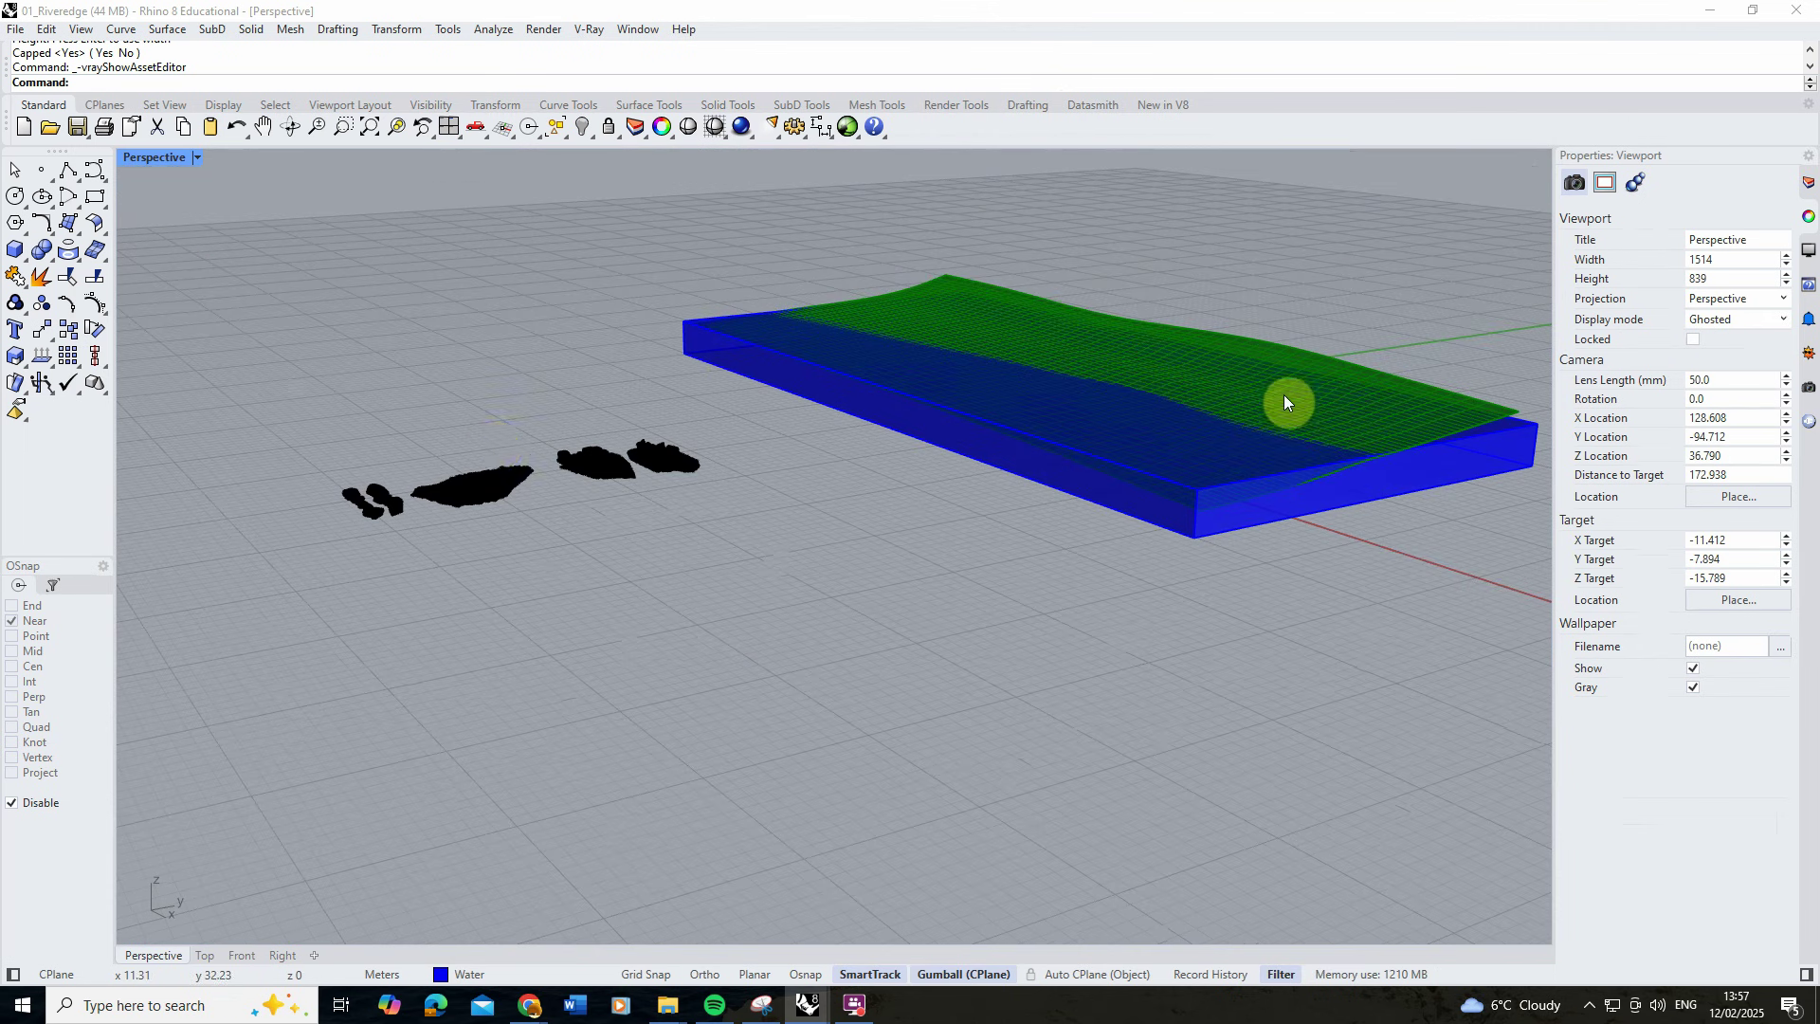
scroll(408, 493, up, 4)
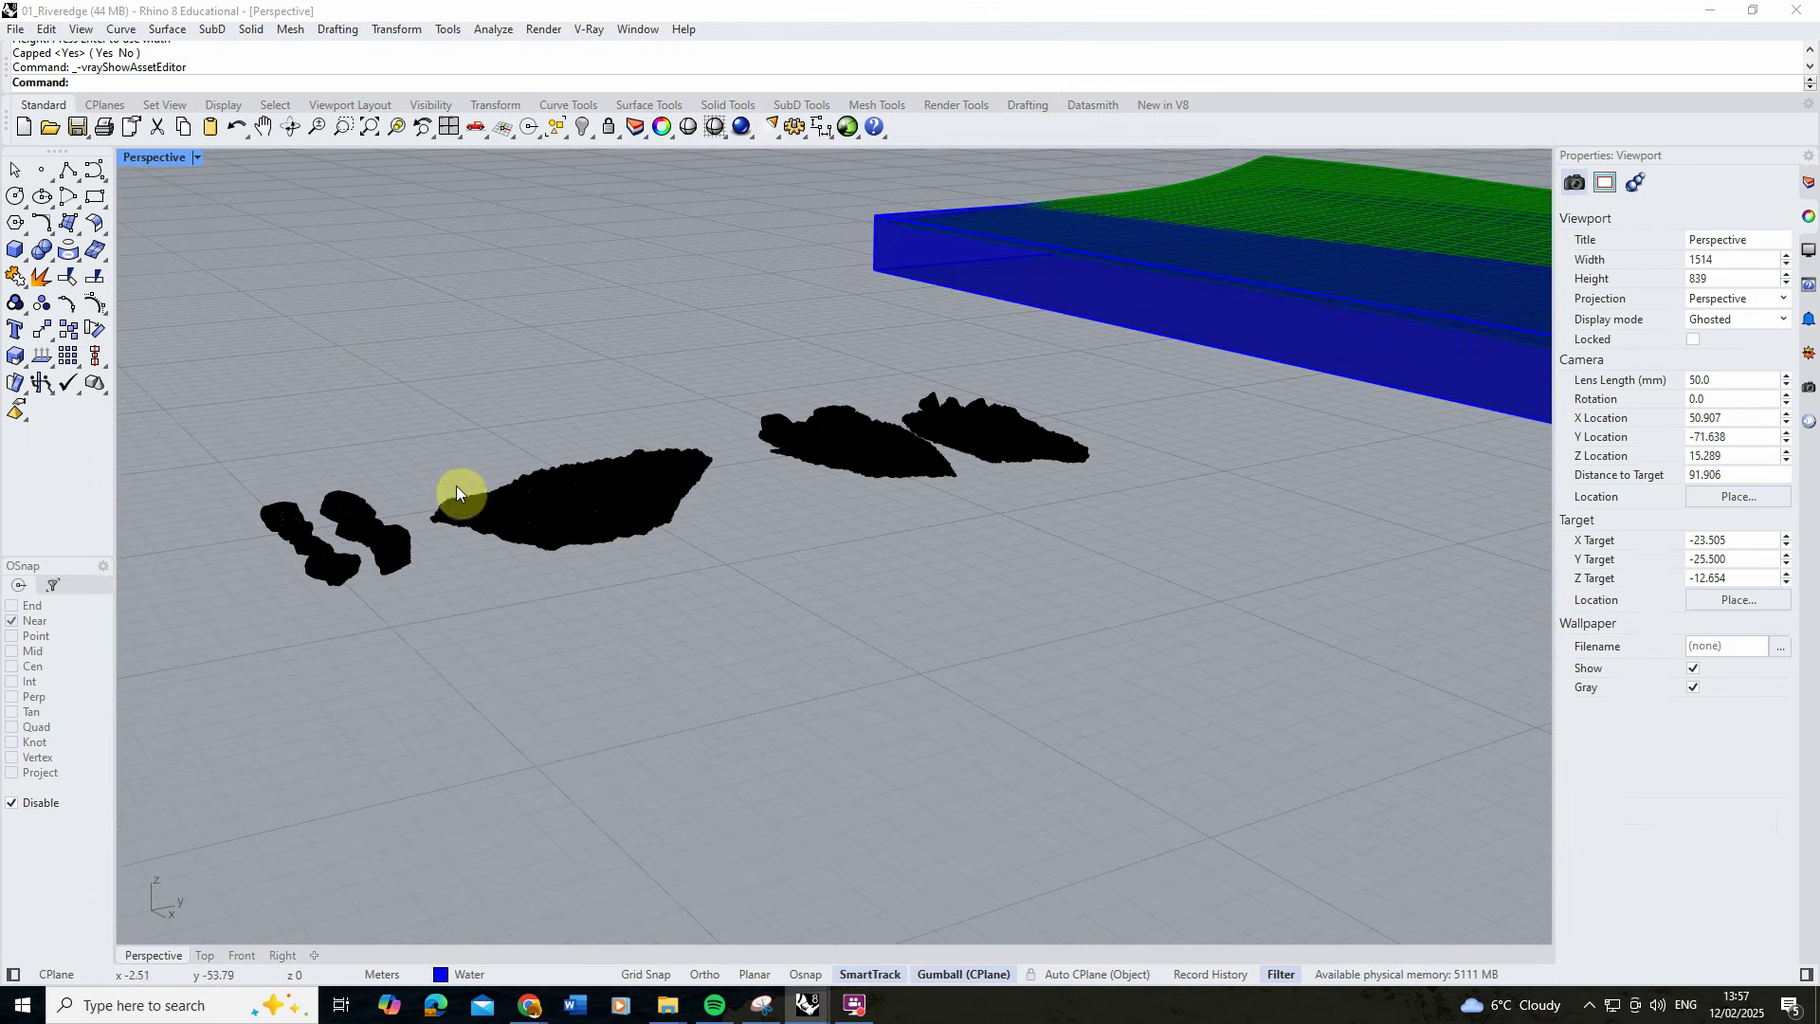
click(196, 157)
click(237, 161)
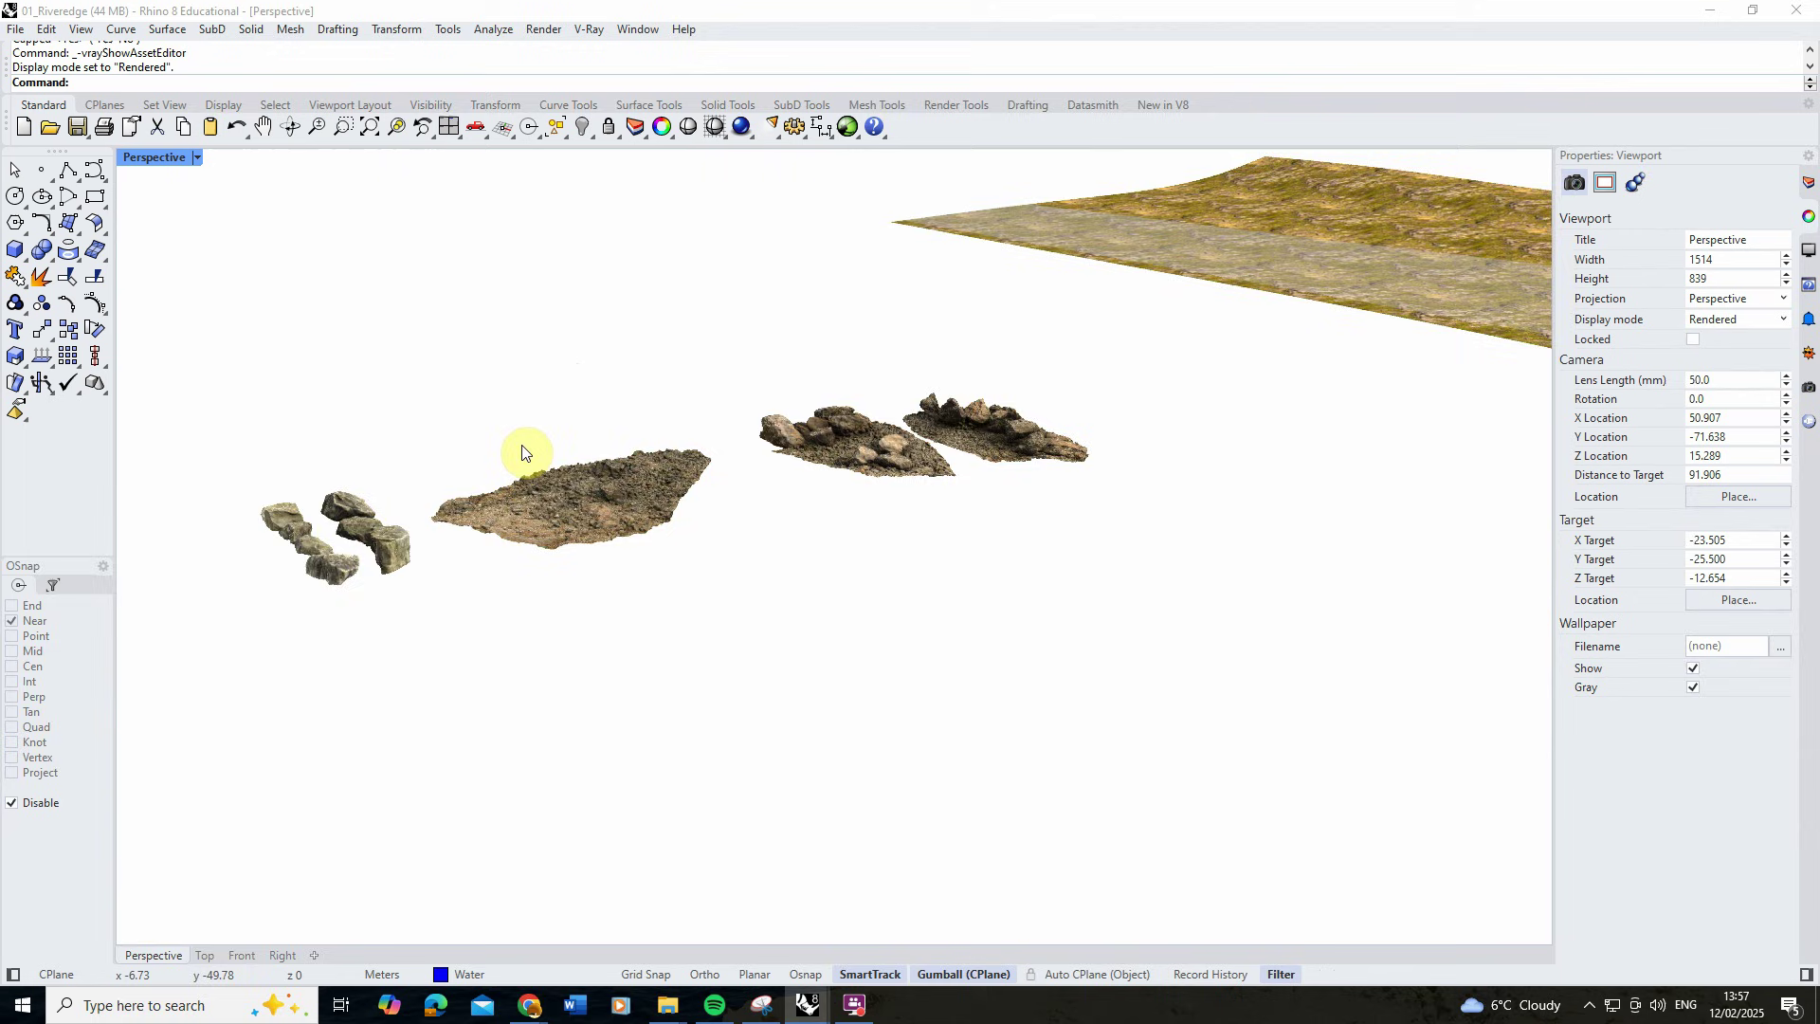
right_drag(520, 455, 537, 467)
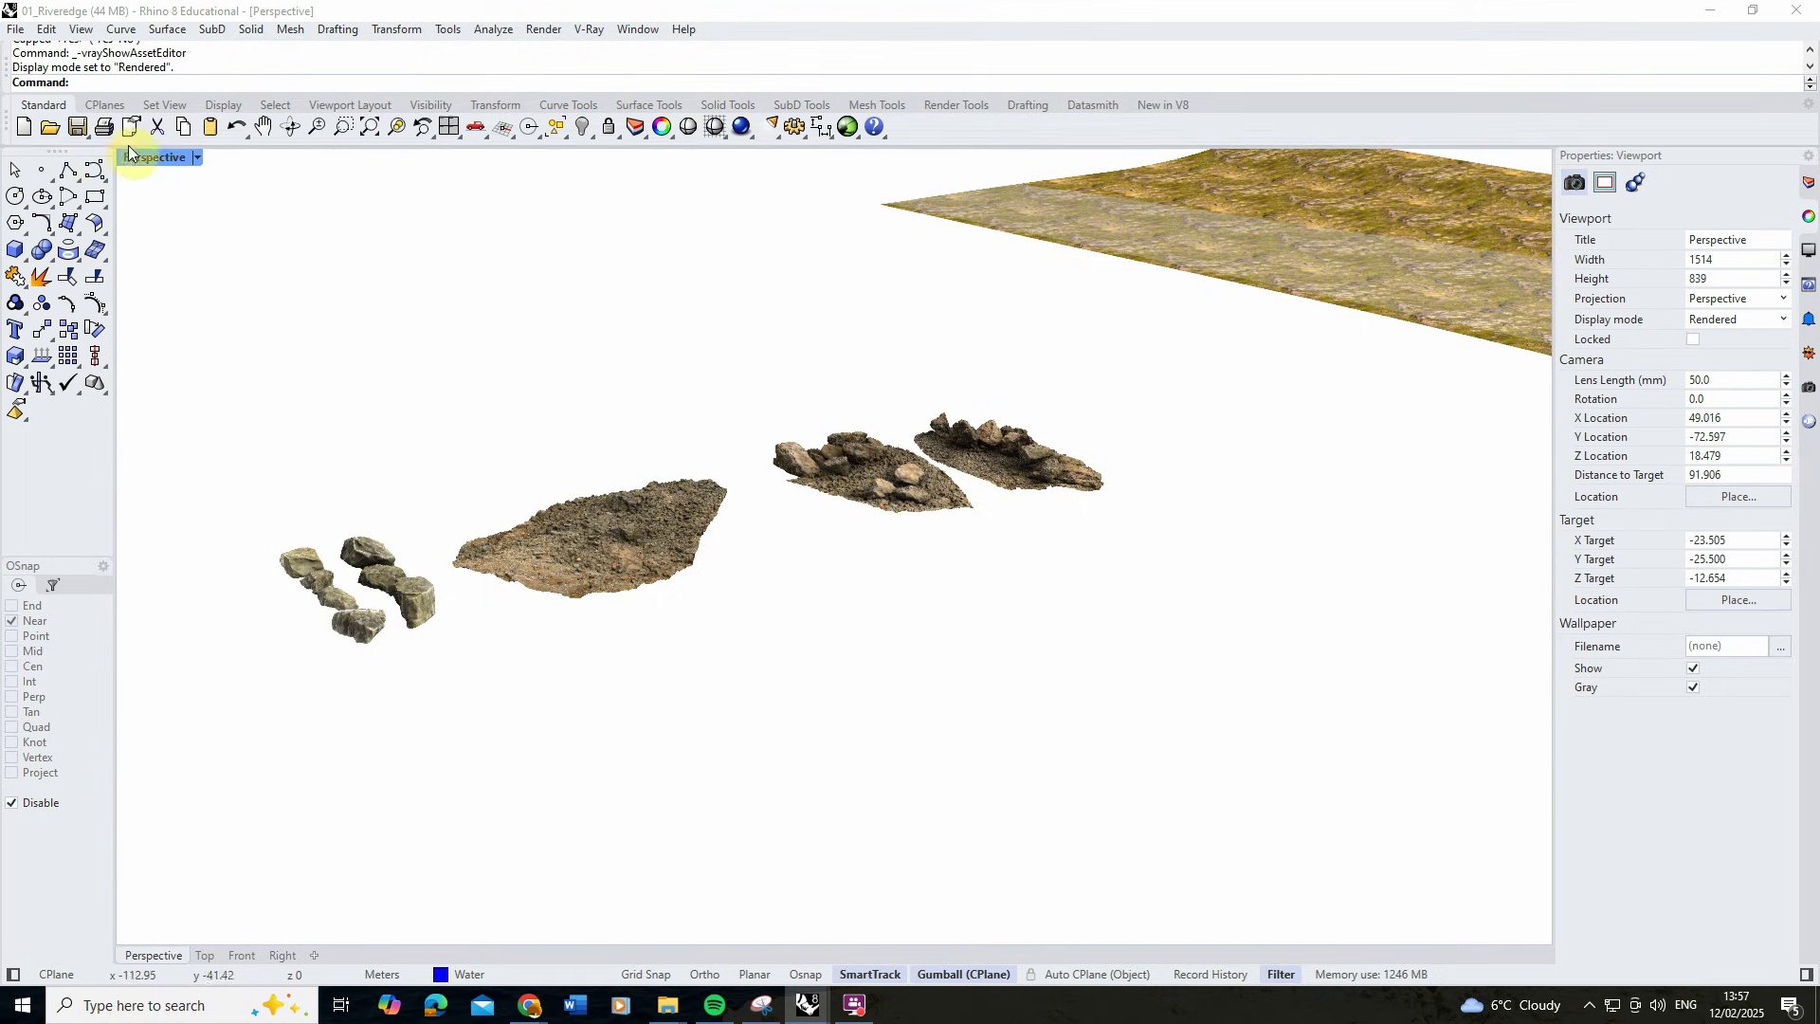
Import coast_land_rocks_02_1k from the nested 01_Assets folder of 090_RiverEdge with the default FBX options, scaling the geometry by 0.01.
click(15, 33)
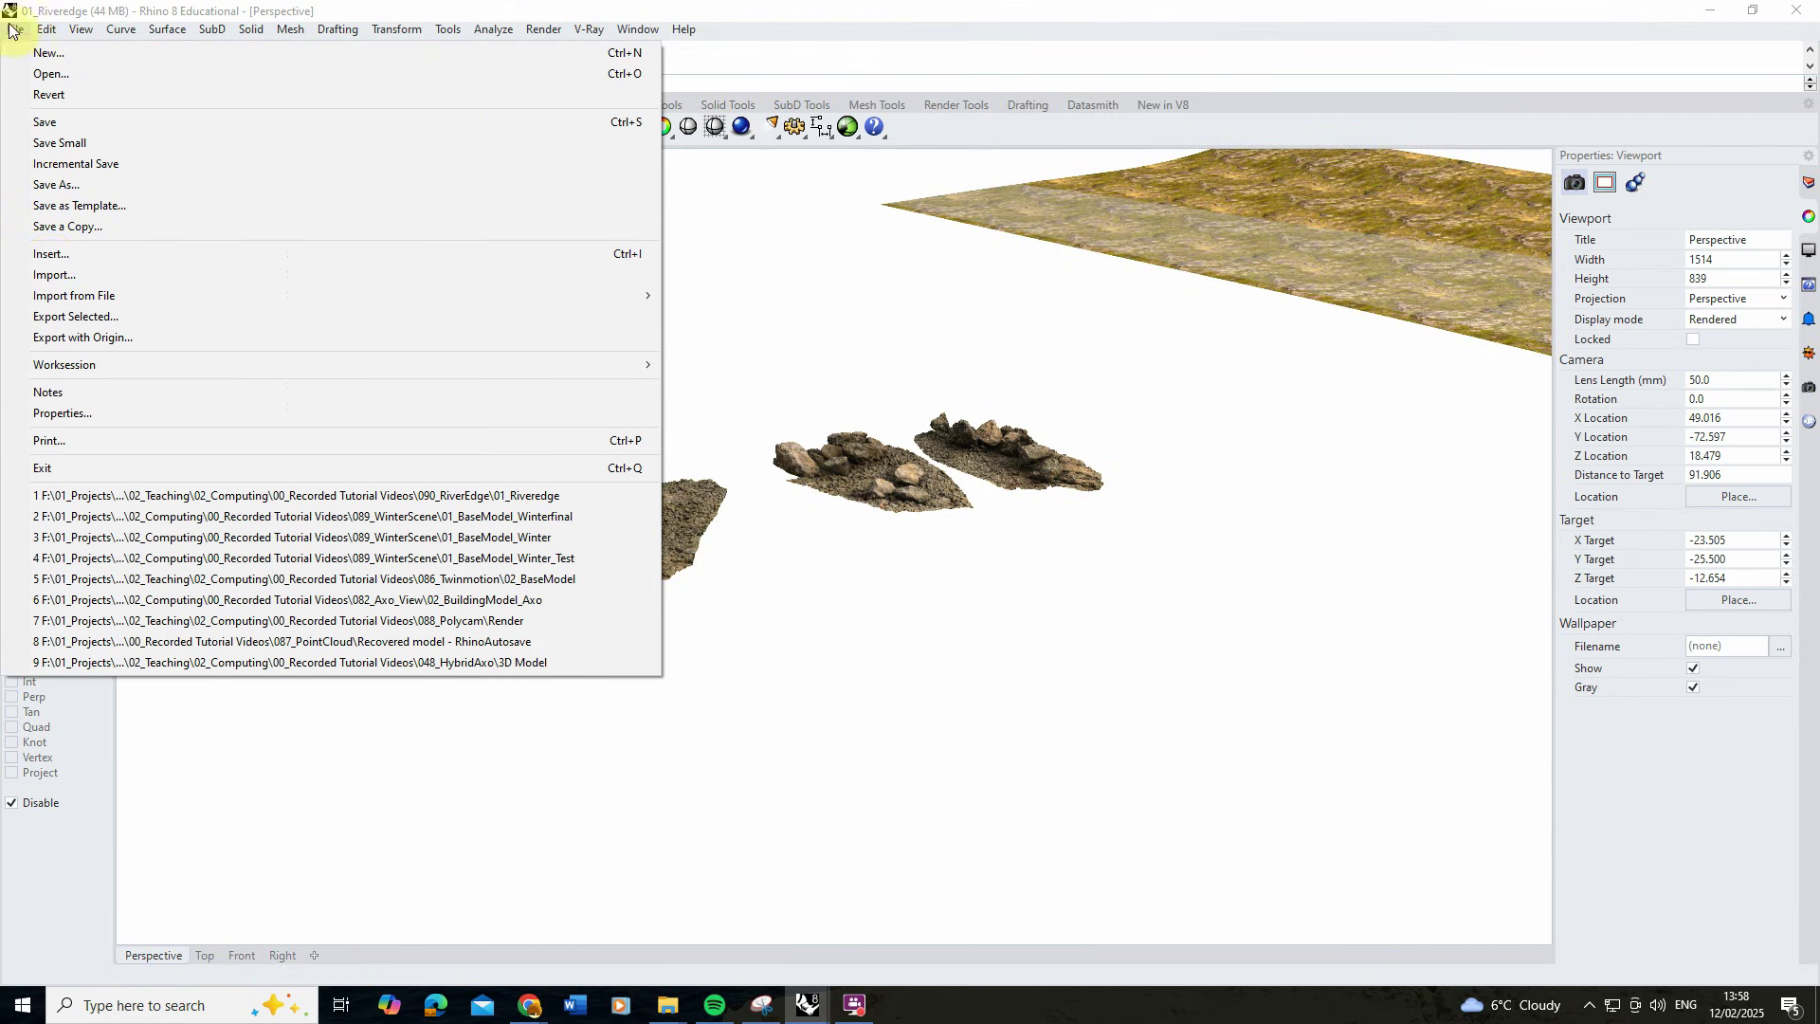
click(353, 271)
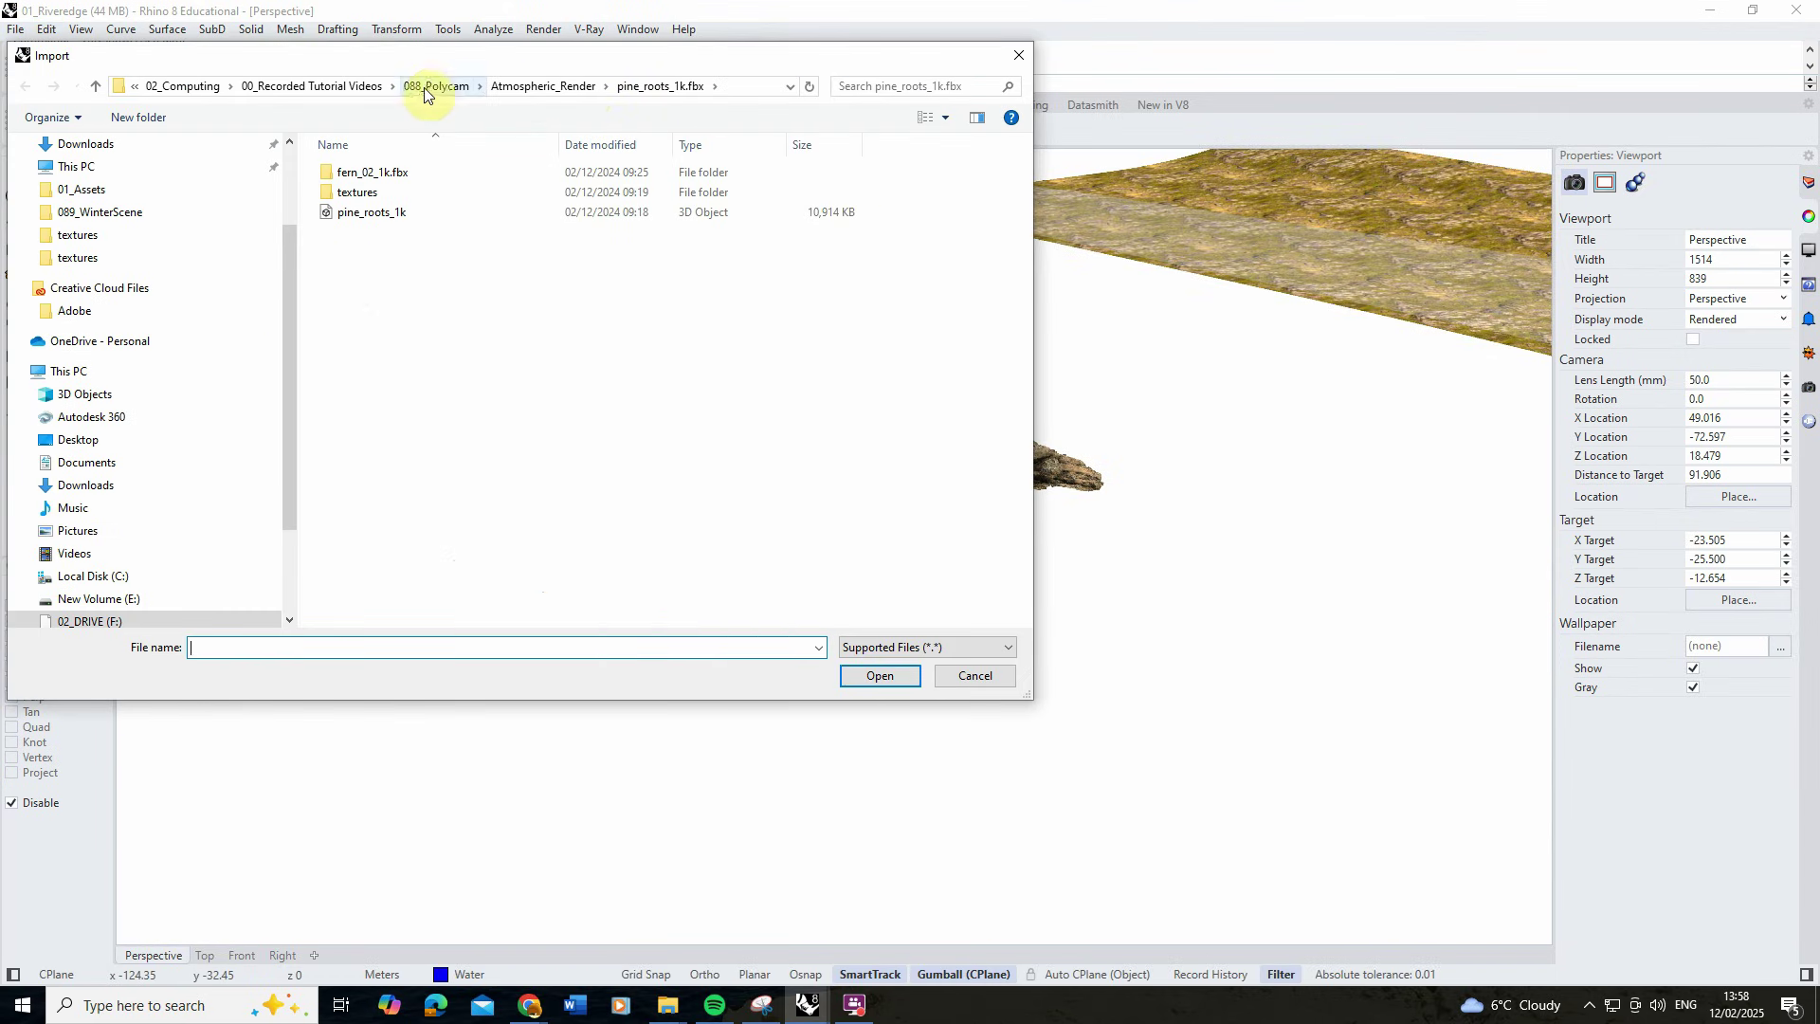
click(358, 87)
scroll(403, 569, down, 1)
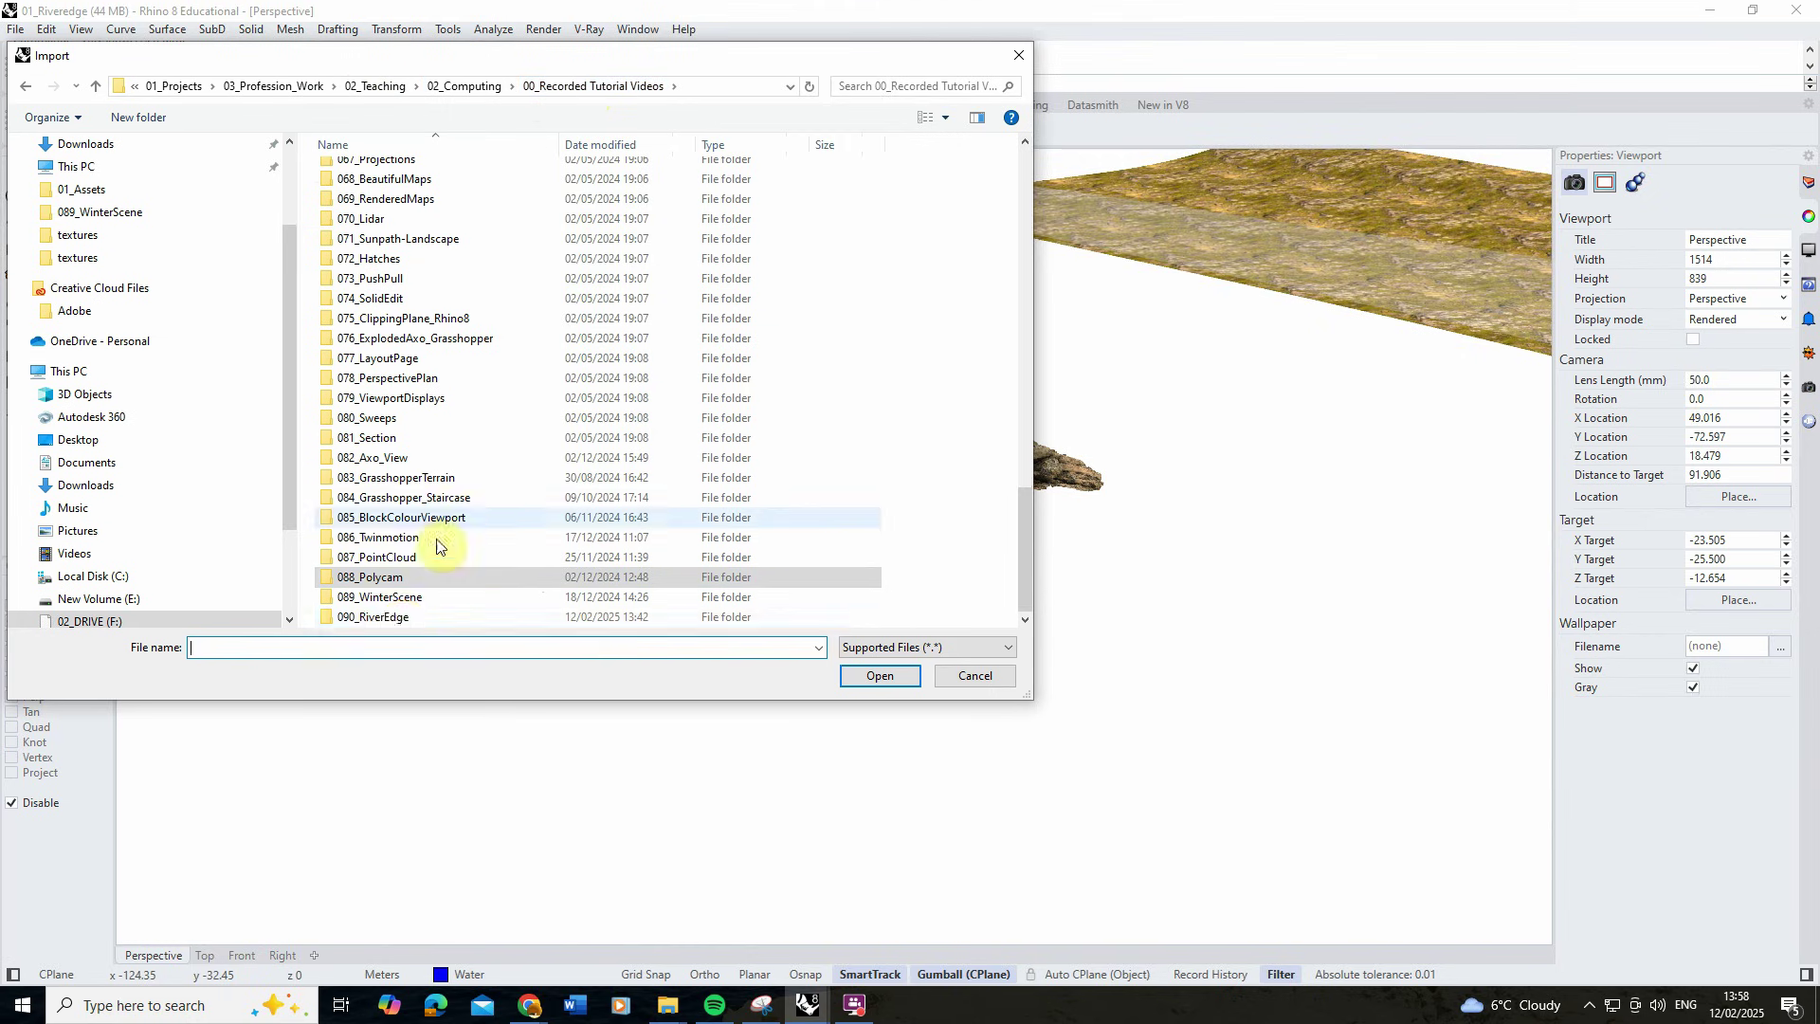
double_click(398, 617)
double_click(362, 174)
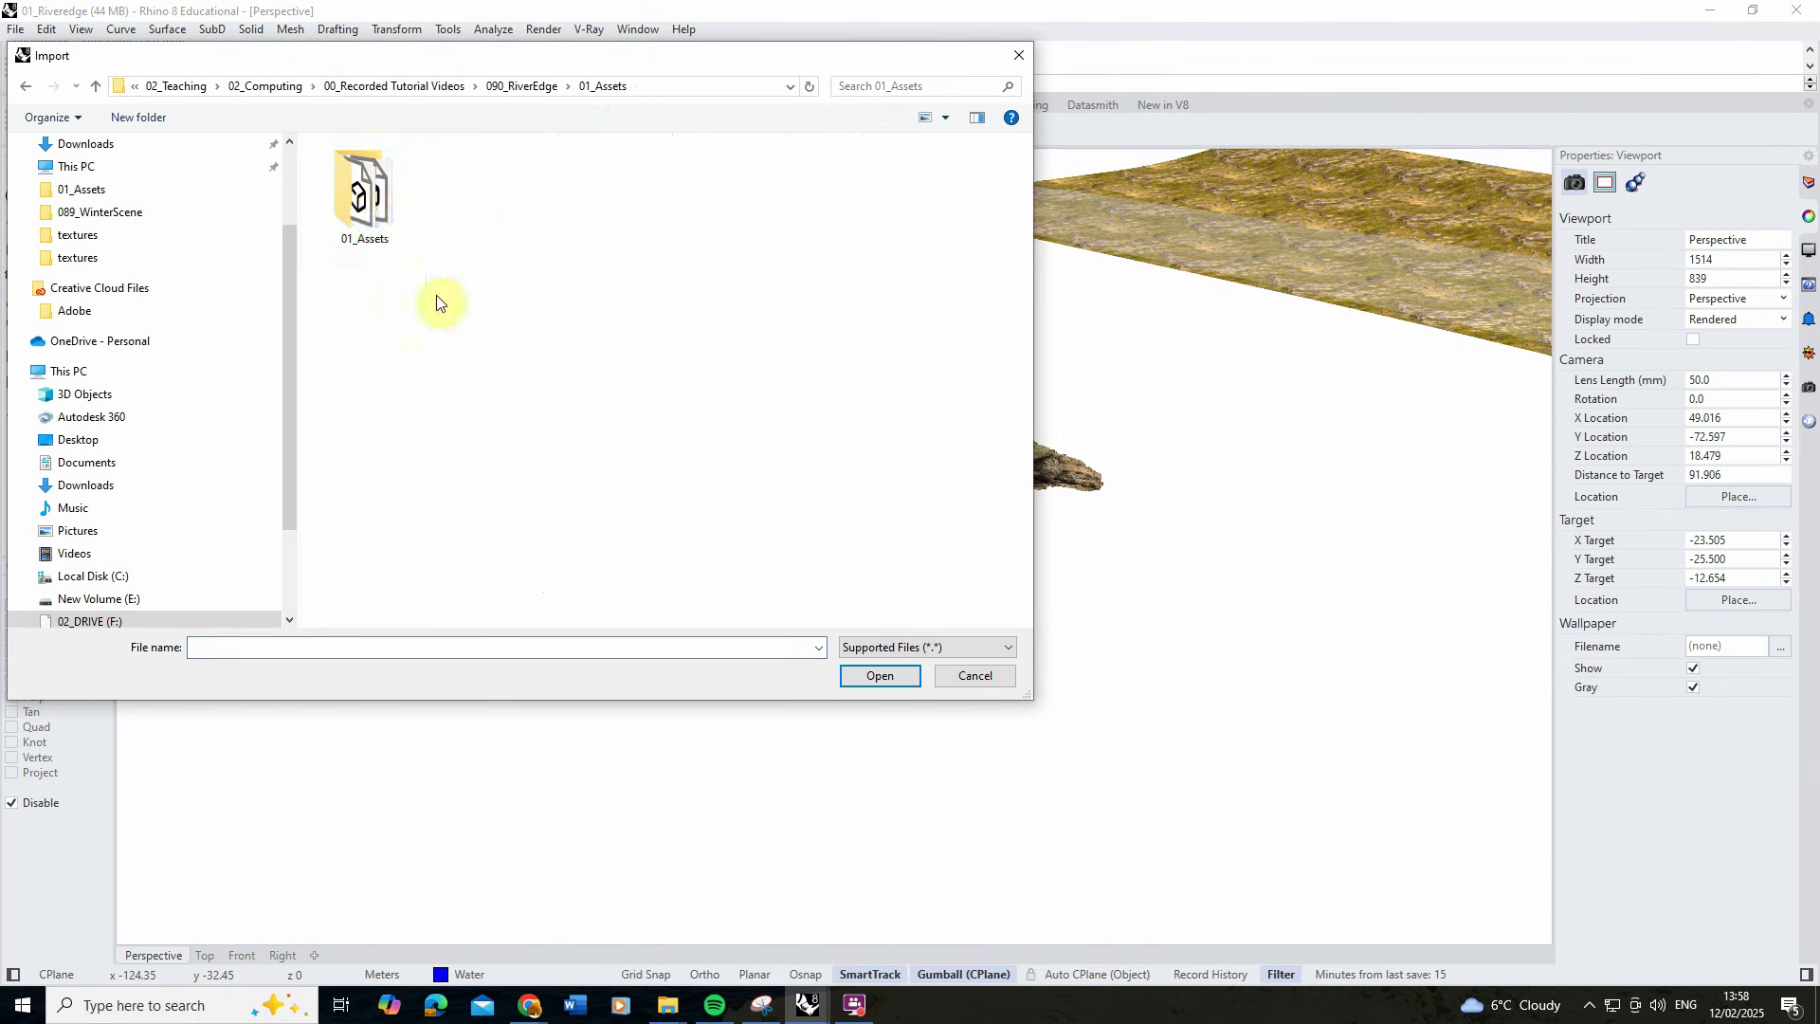
double_click(368, 204)
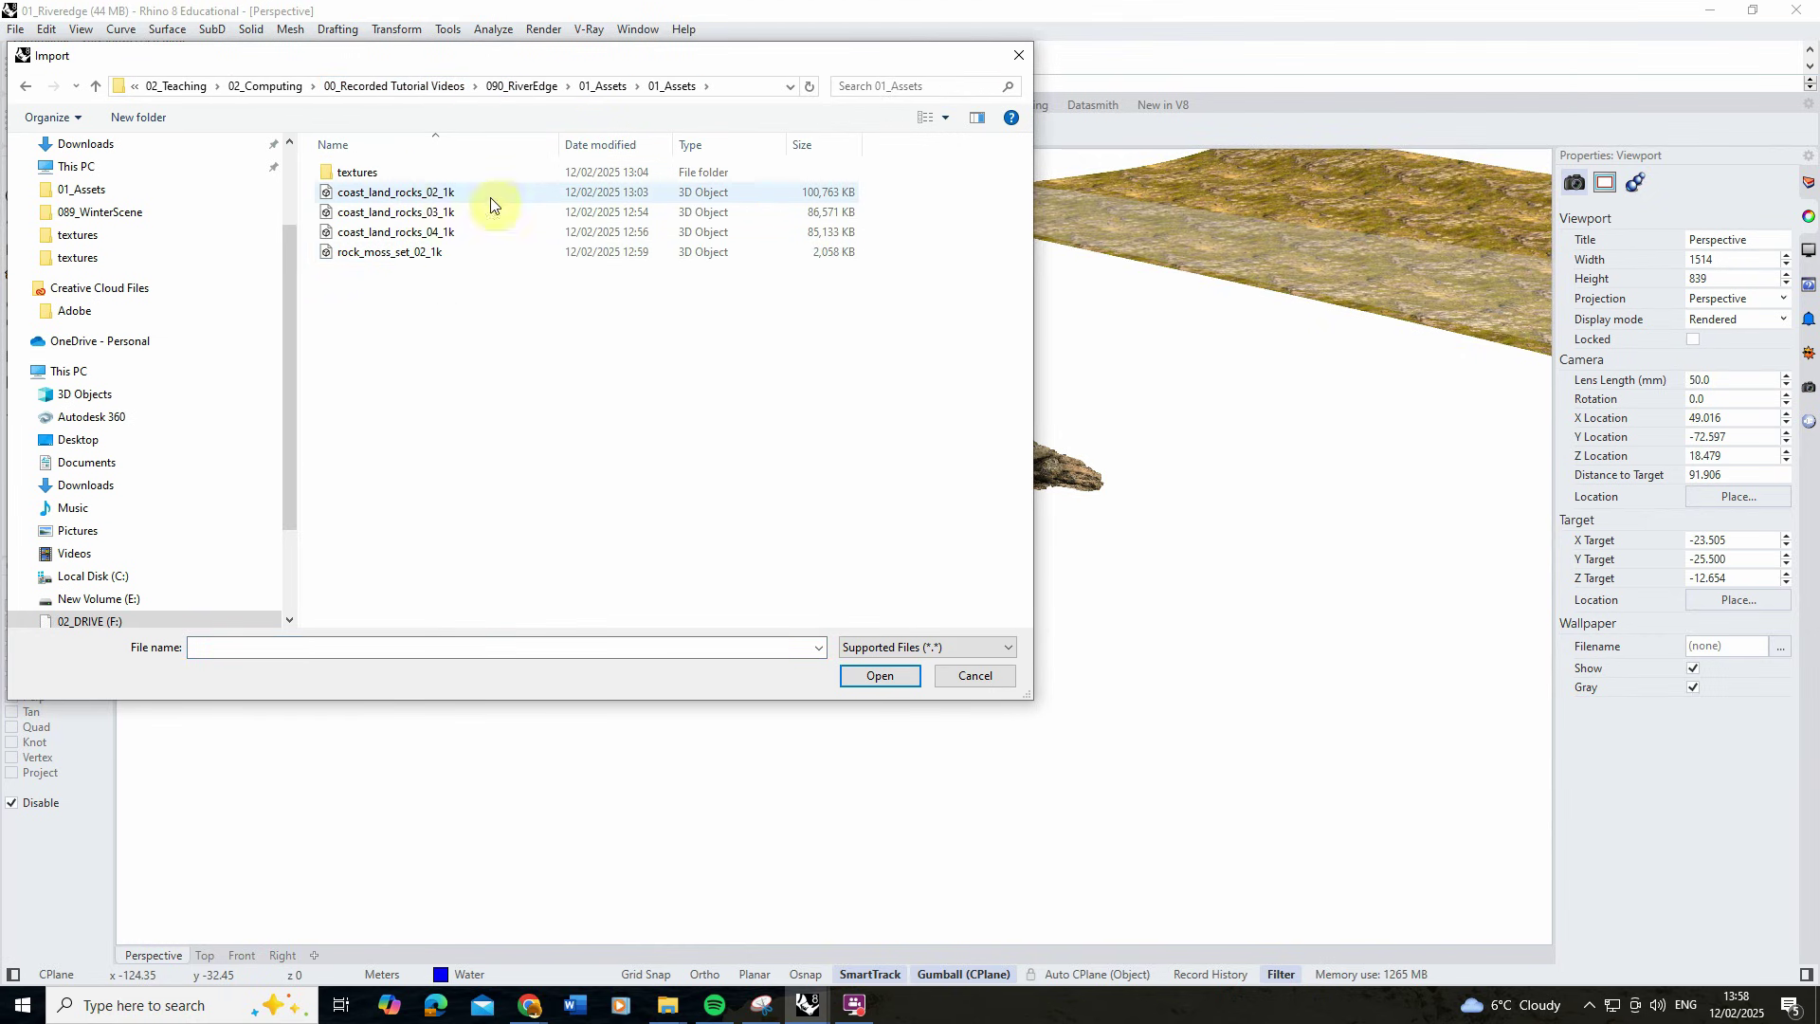
click(444, 192)
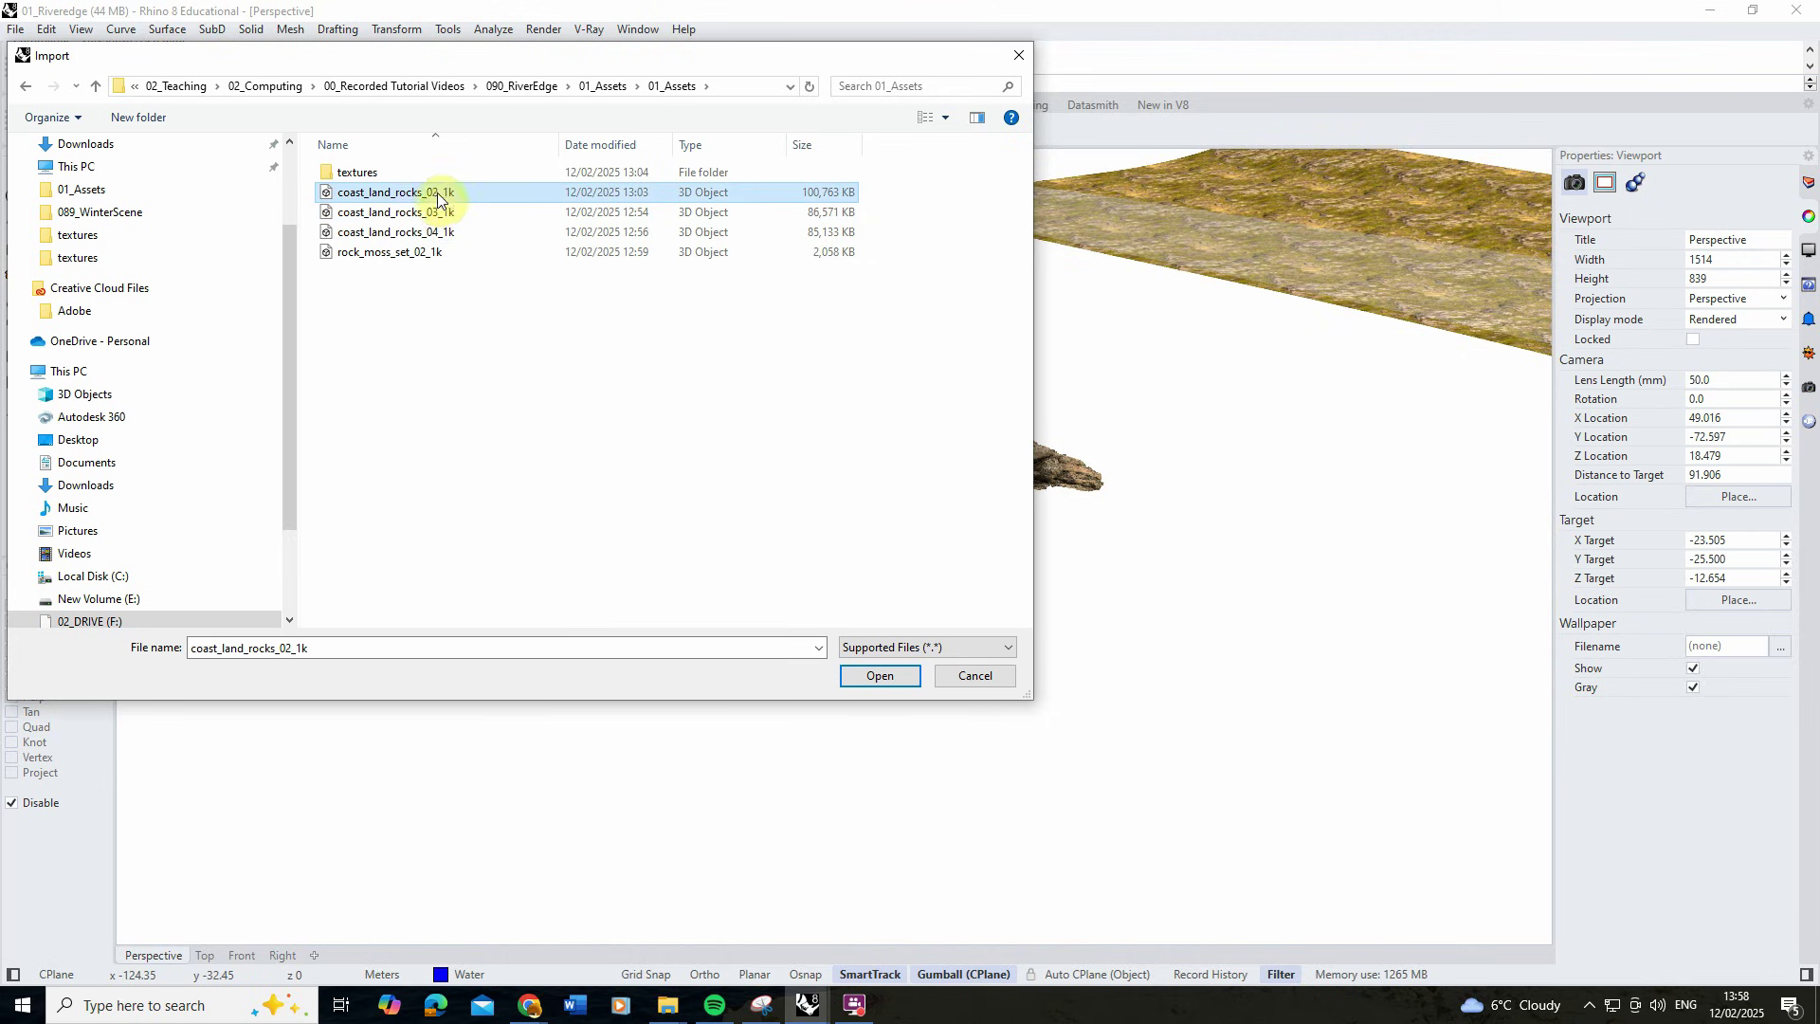
click(881, 675)
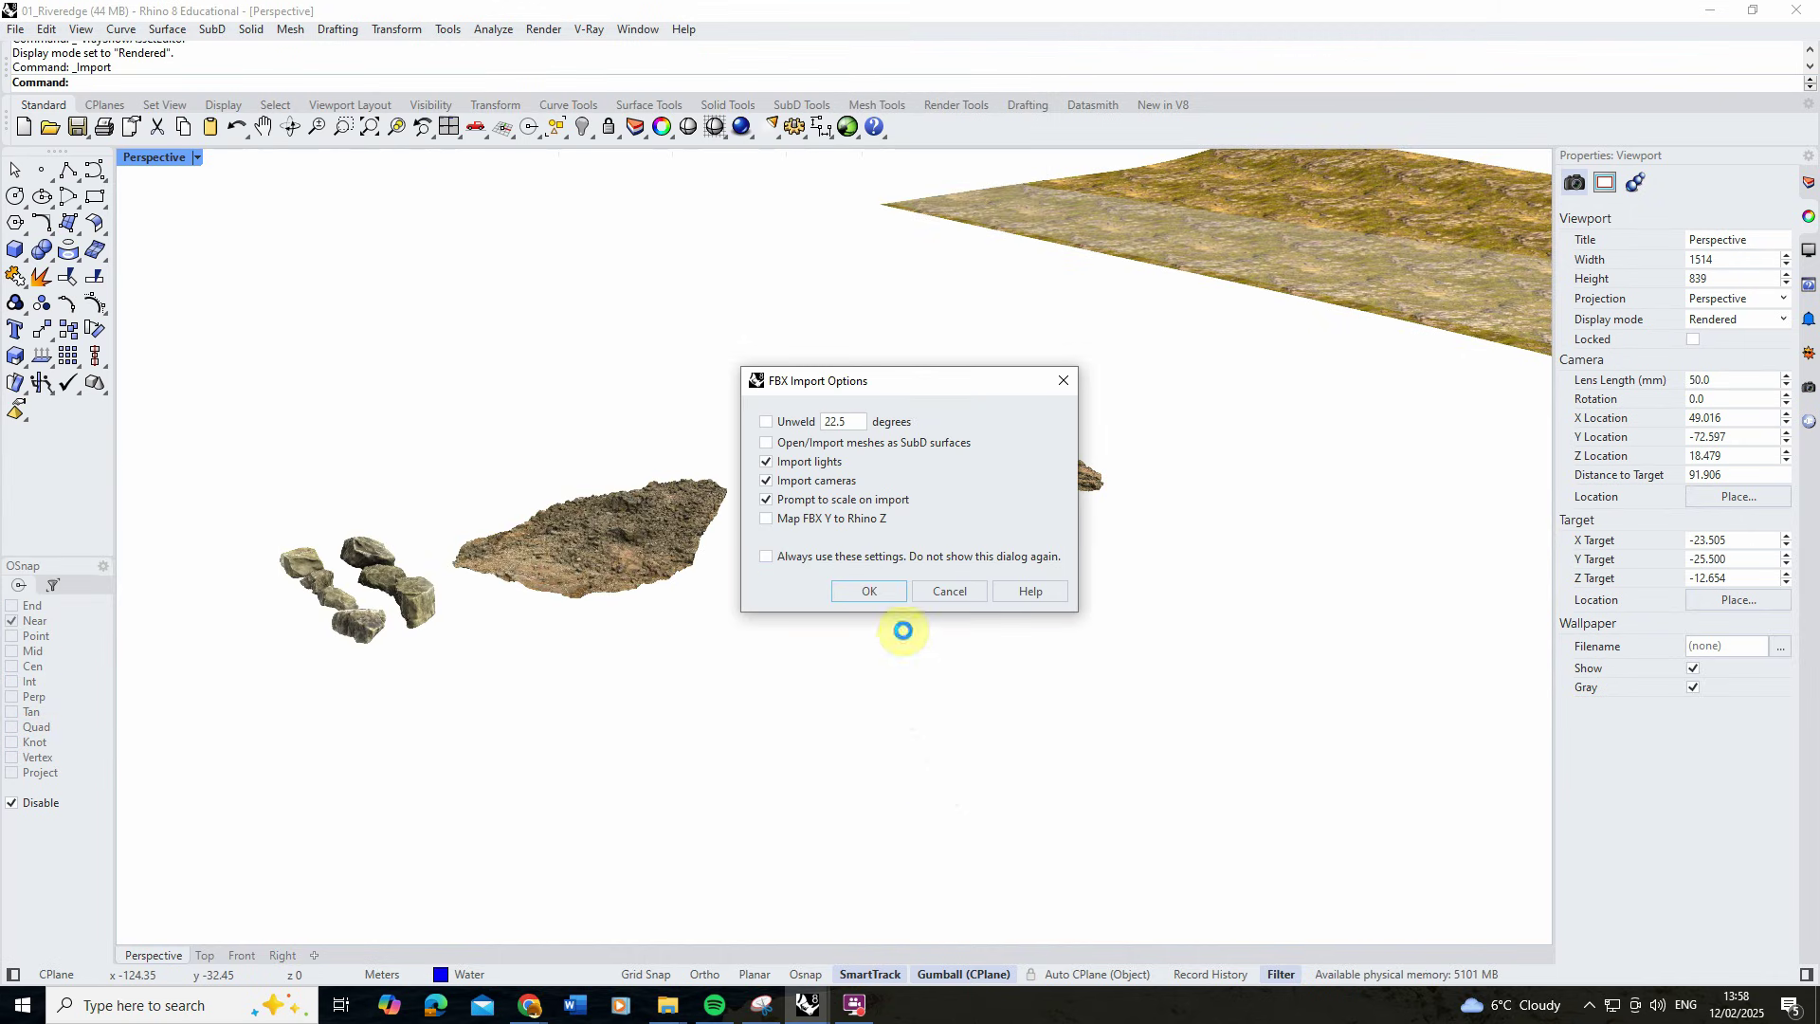
click(869, 590)
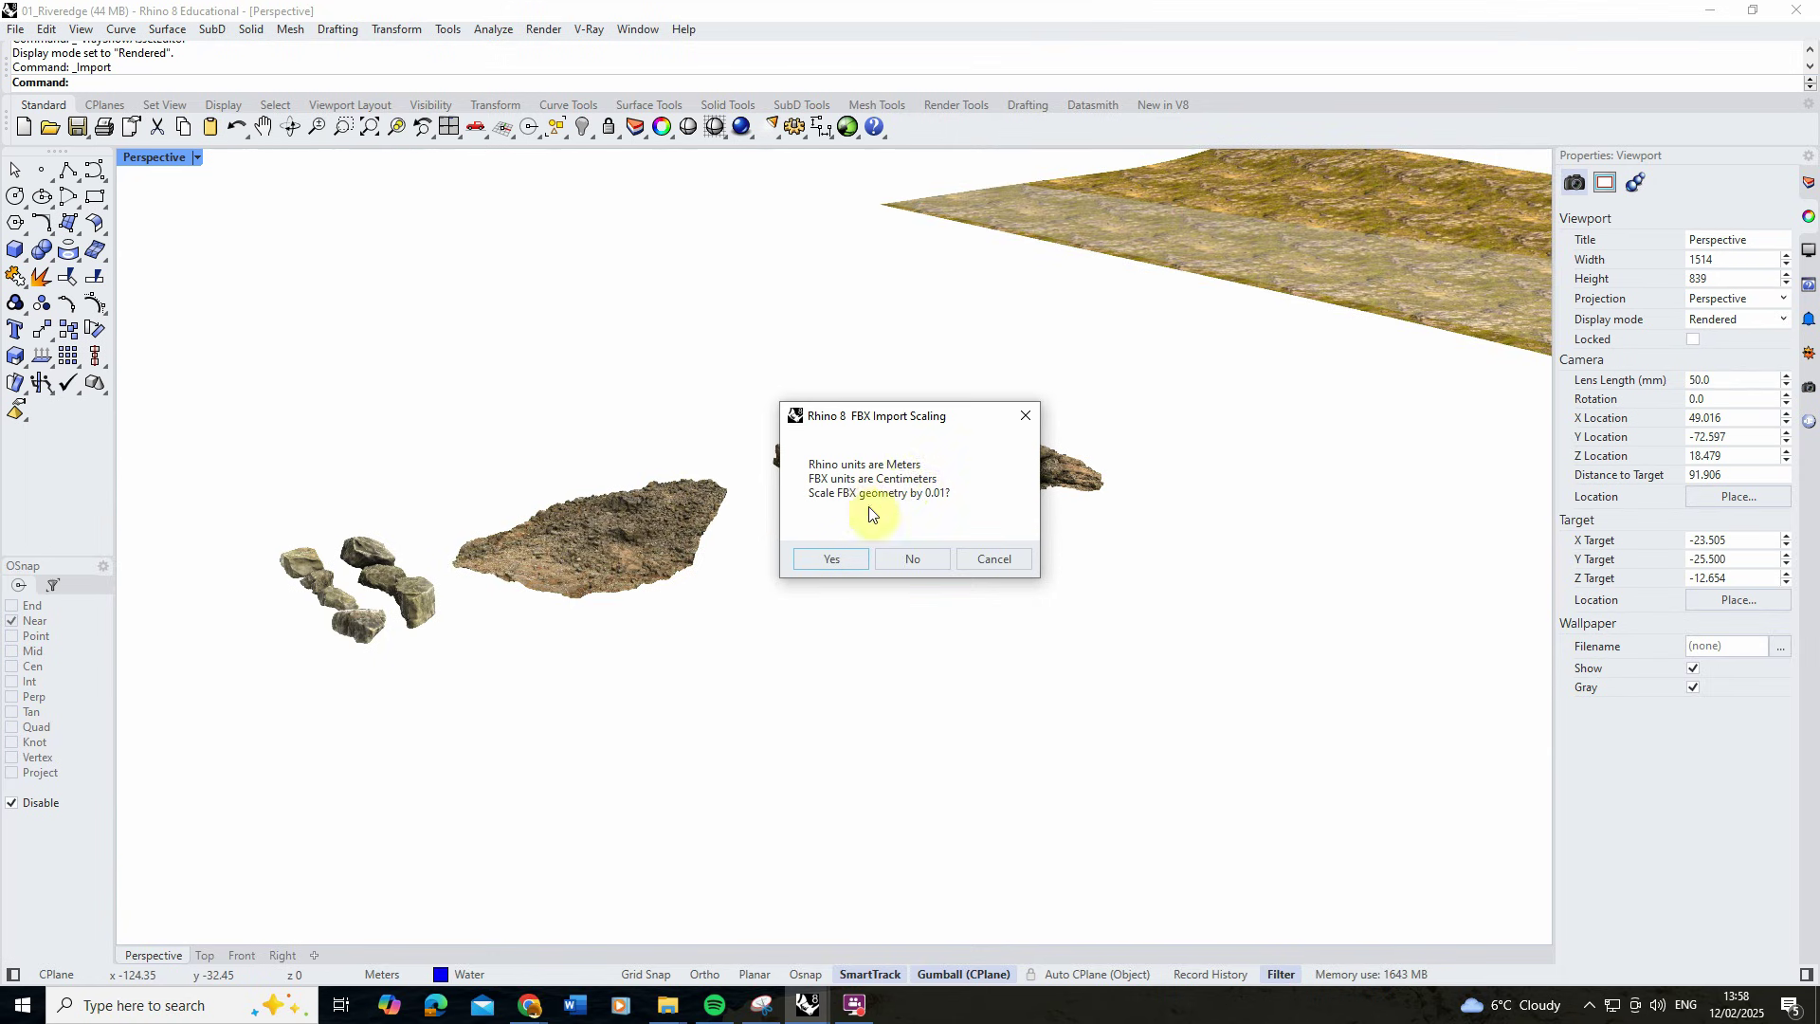
click(839, 559)
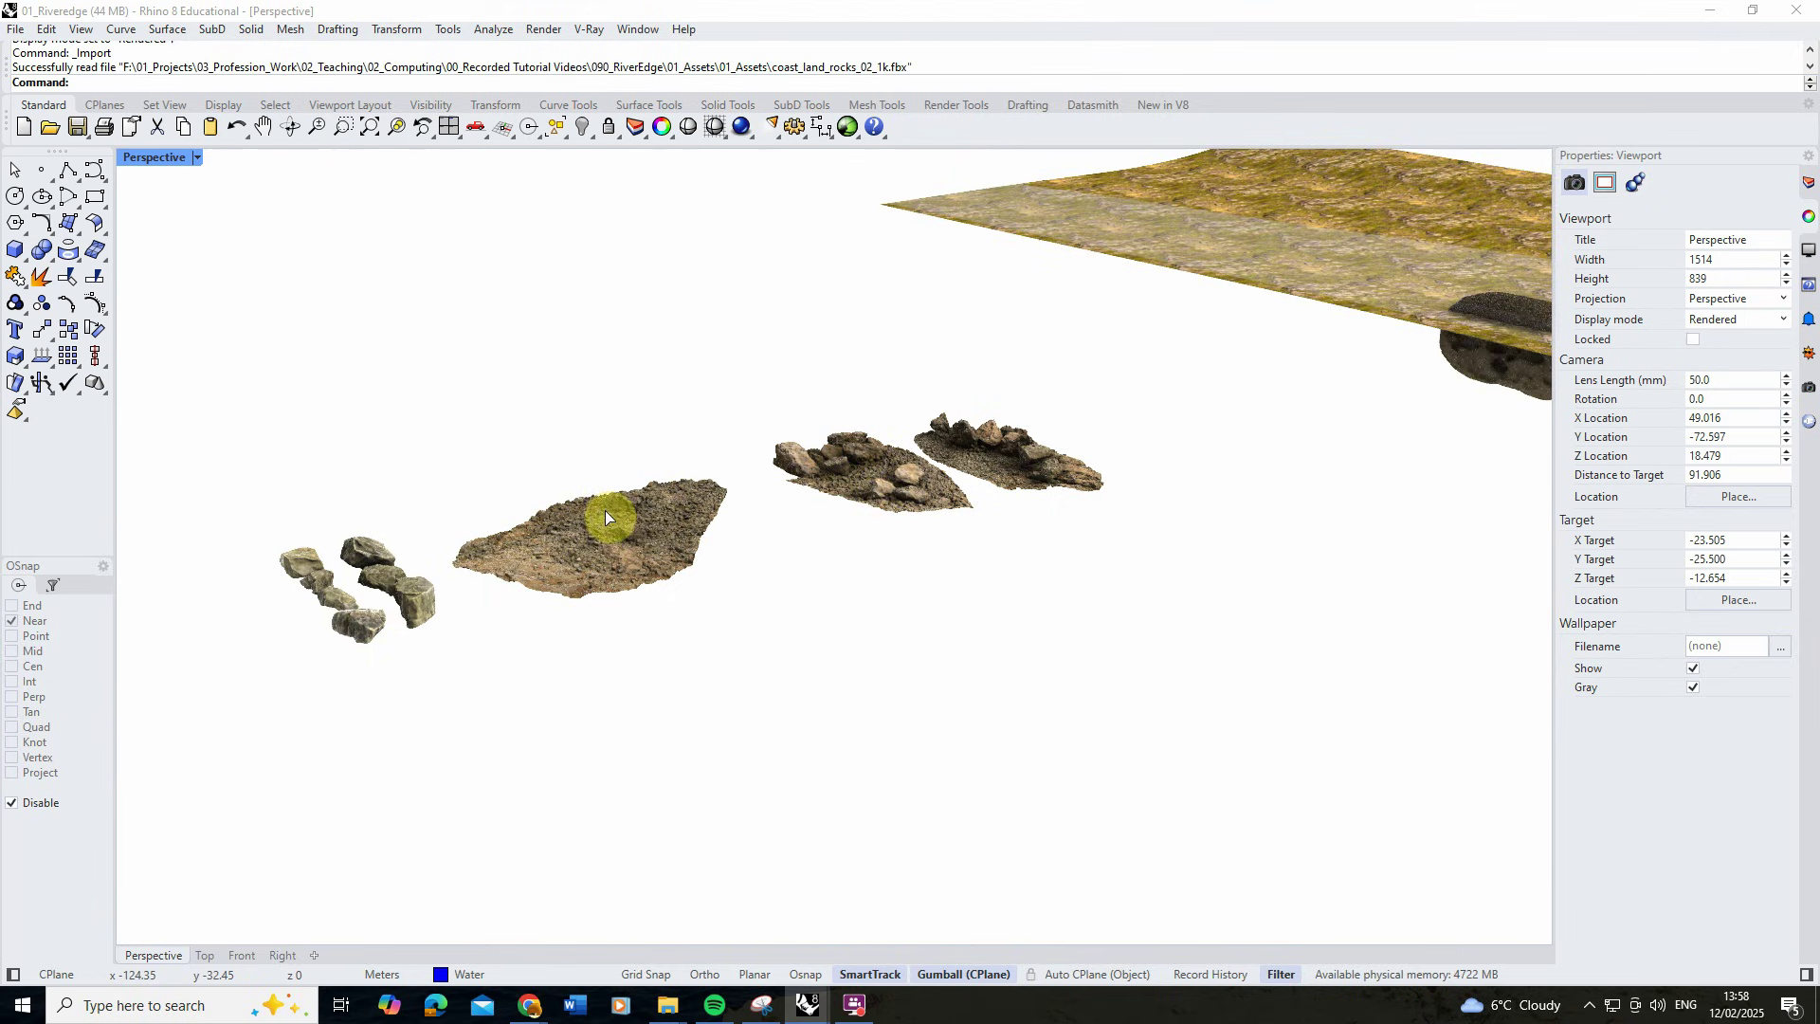
Move the imported coastal rock meshes off the terrain edge towards the other rock assets and rotate them to sit upright.
scroll(605, 517, down, 2)
scroll(1321, 401, up, 3)
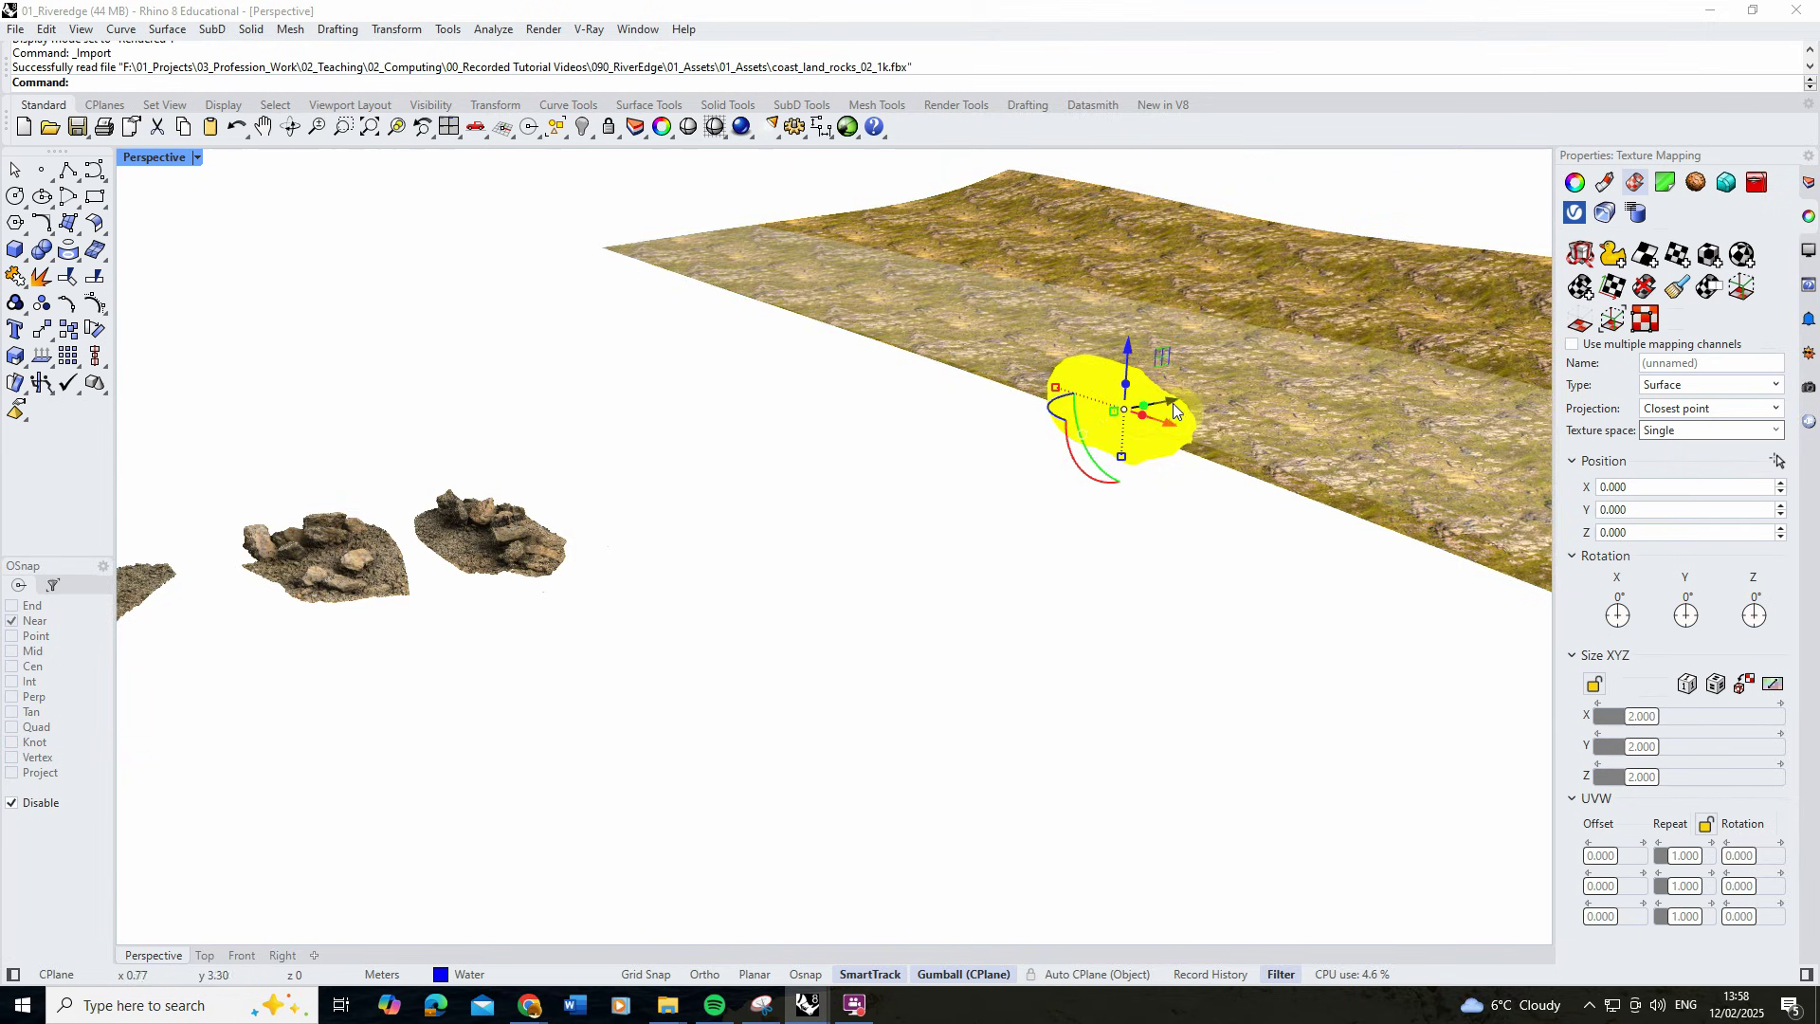
drag(1175, 409, 708, 475)
scroll(711, 460, up, 4)
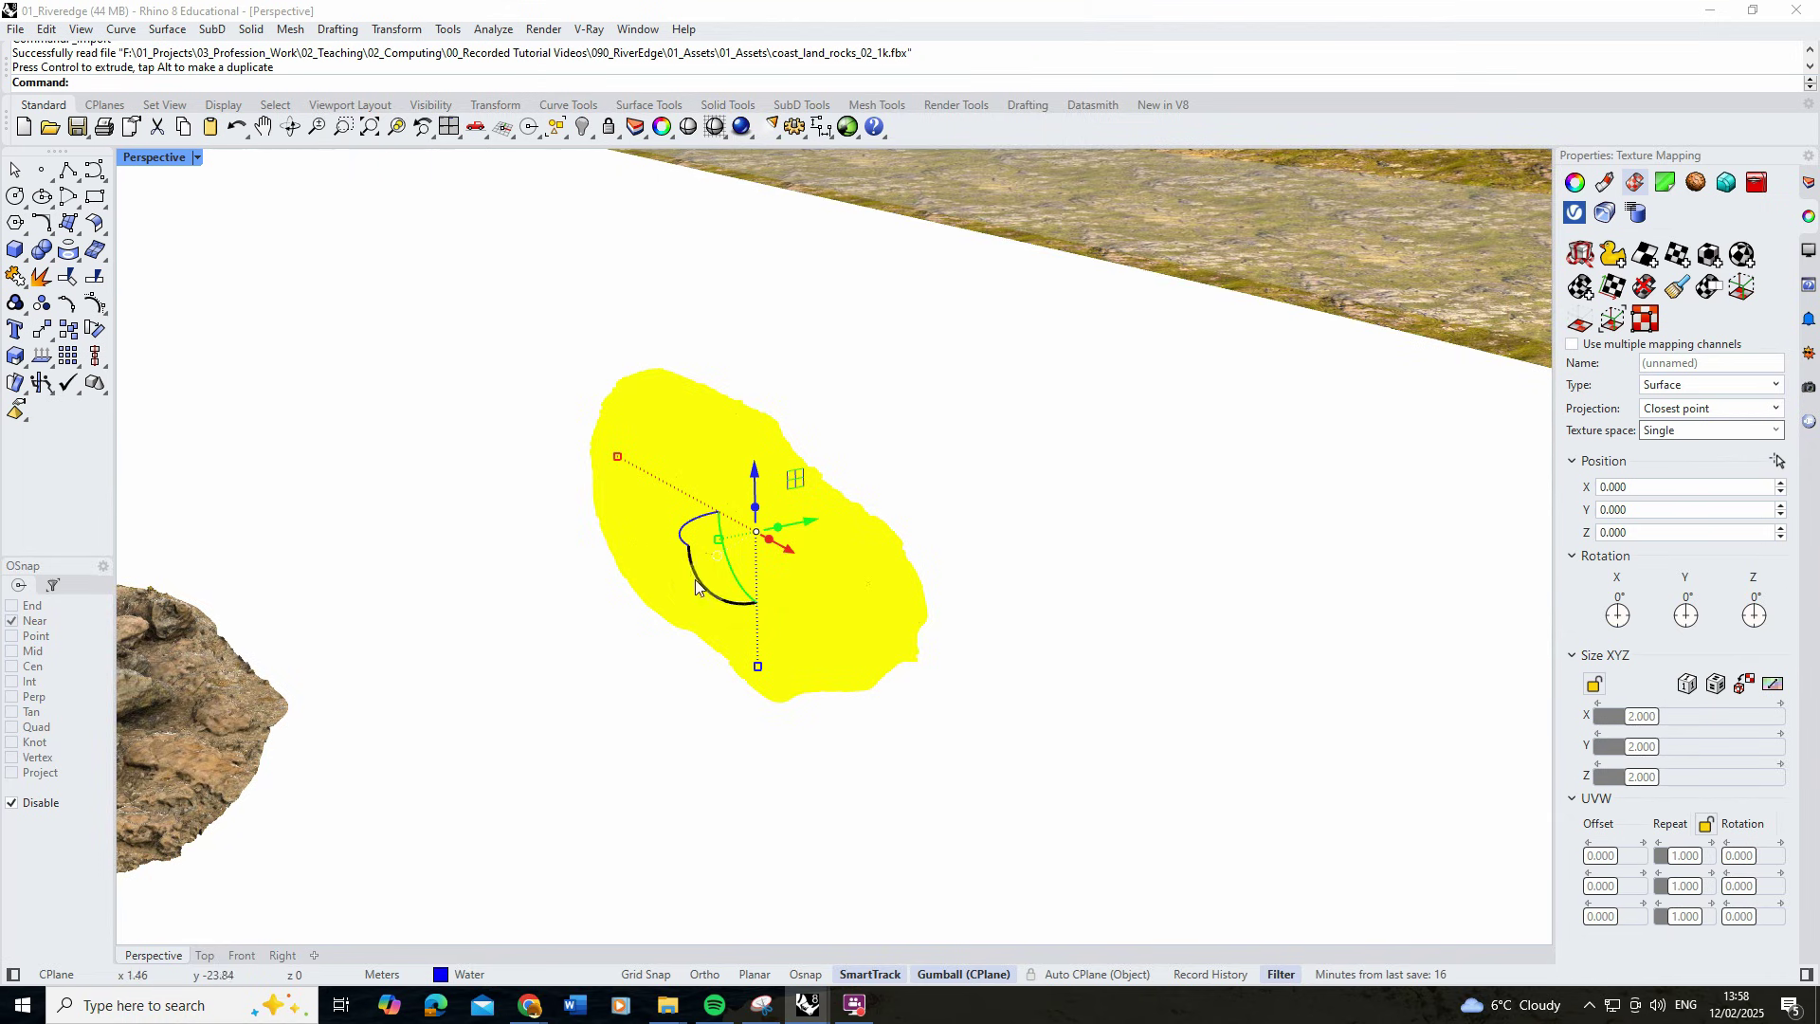
drag(691, 589, 864, 623)
click(971, 505)
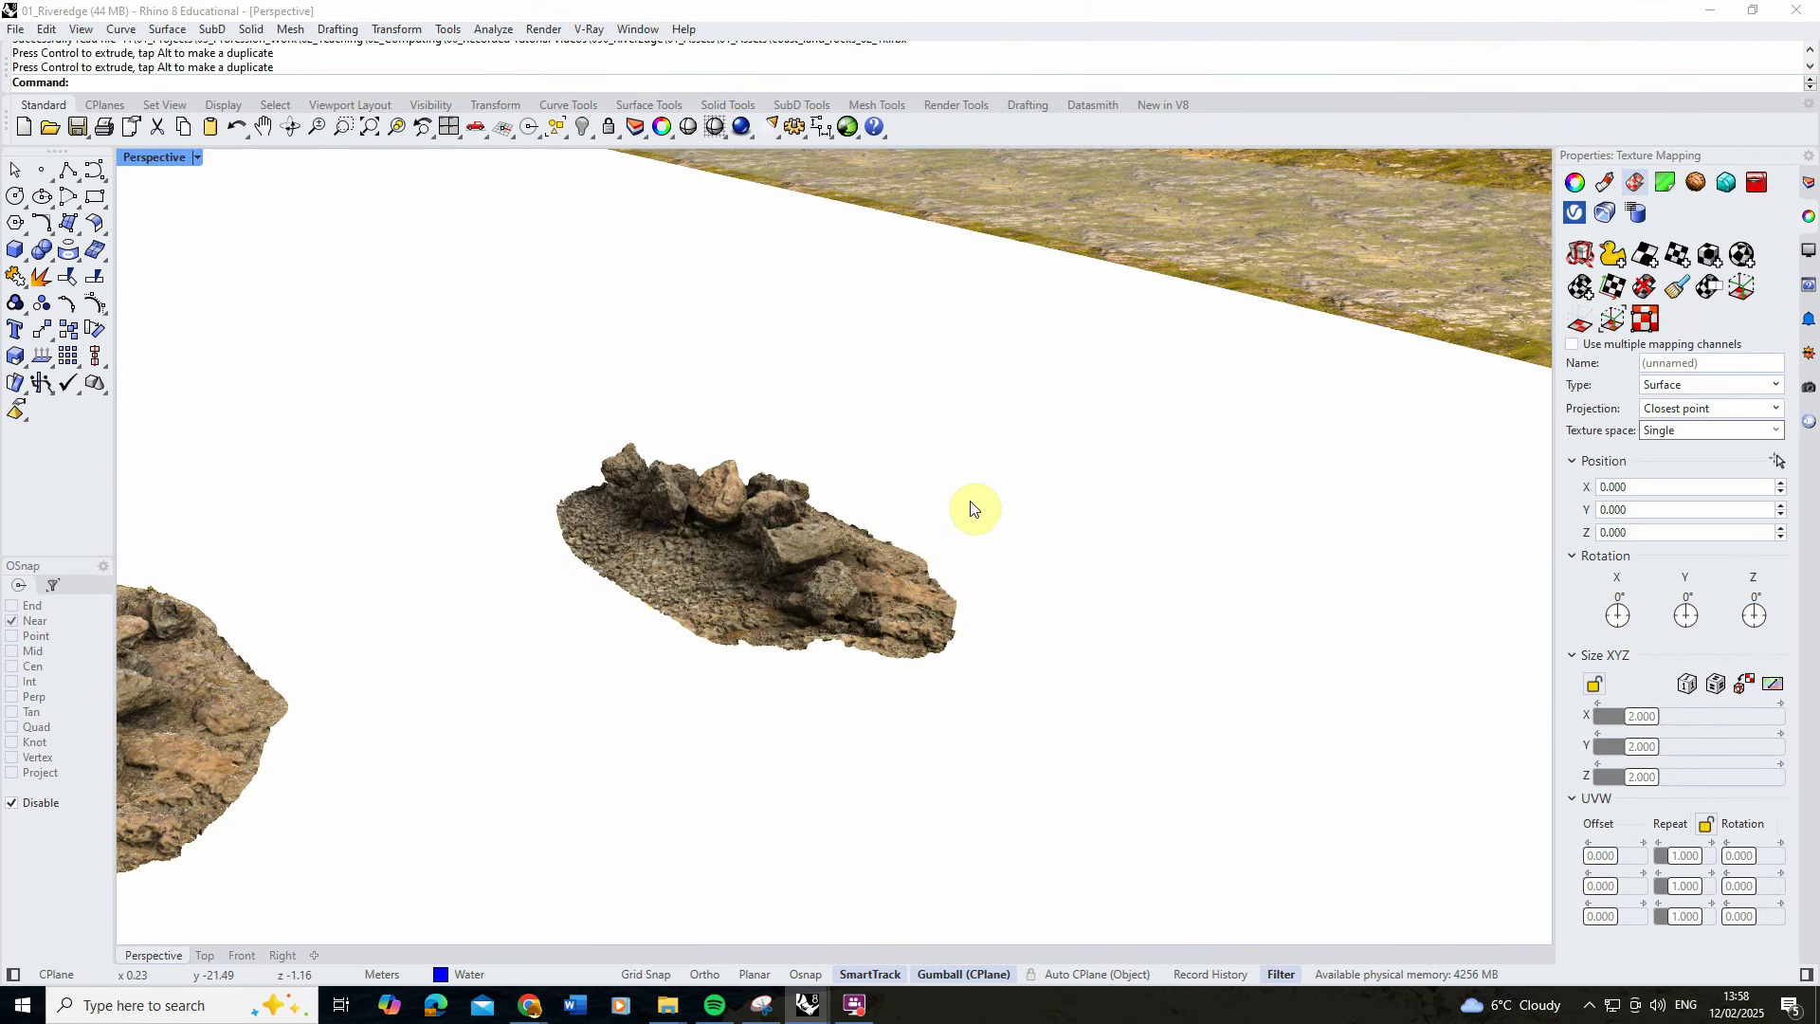
Delete the overlapping LOD0 and LOD1 meshes of the imported coast_land_rocks_02 asset.
scroll(959, 516, down, 5)
scroll(948, 520, up, 6)
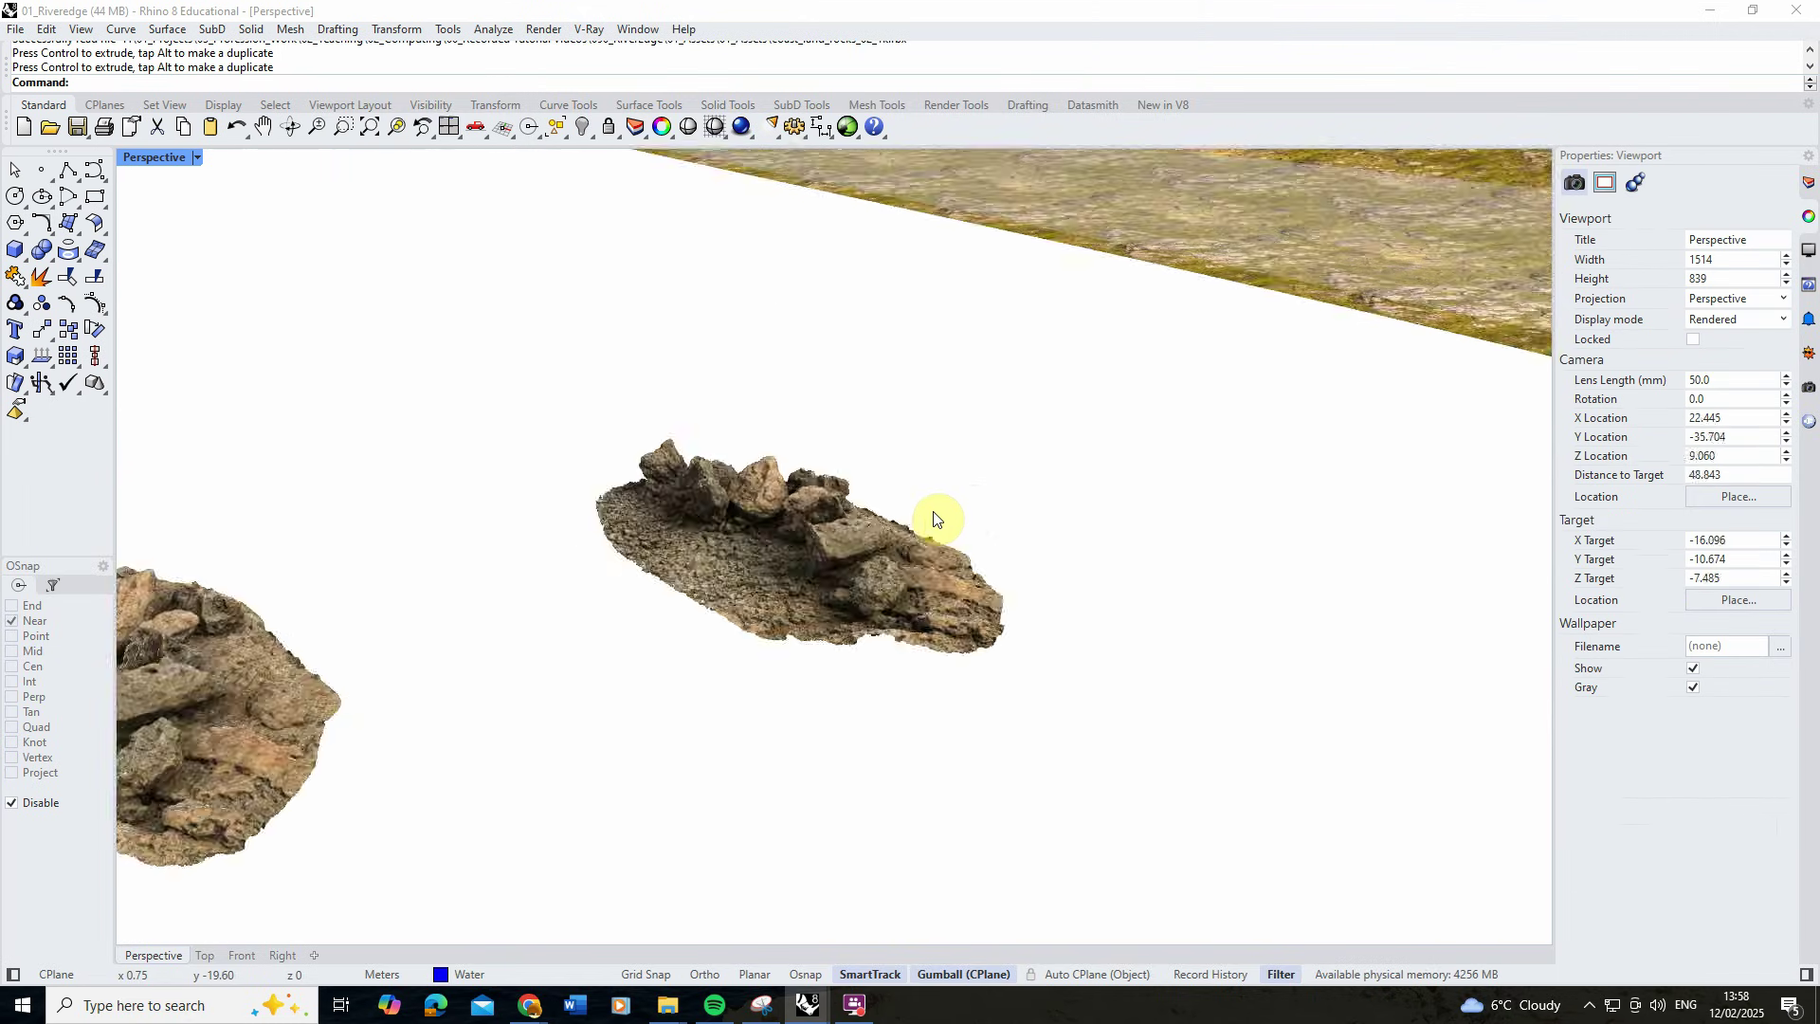
click(684, 566)
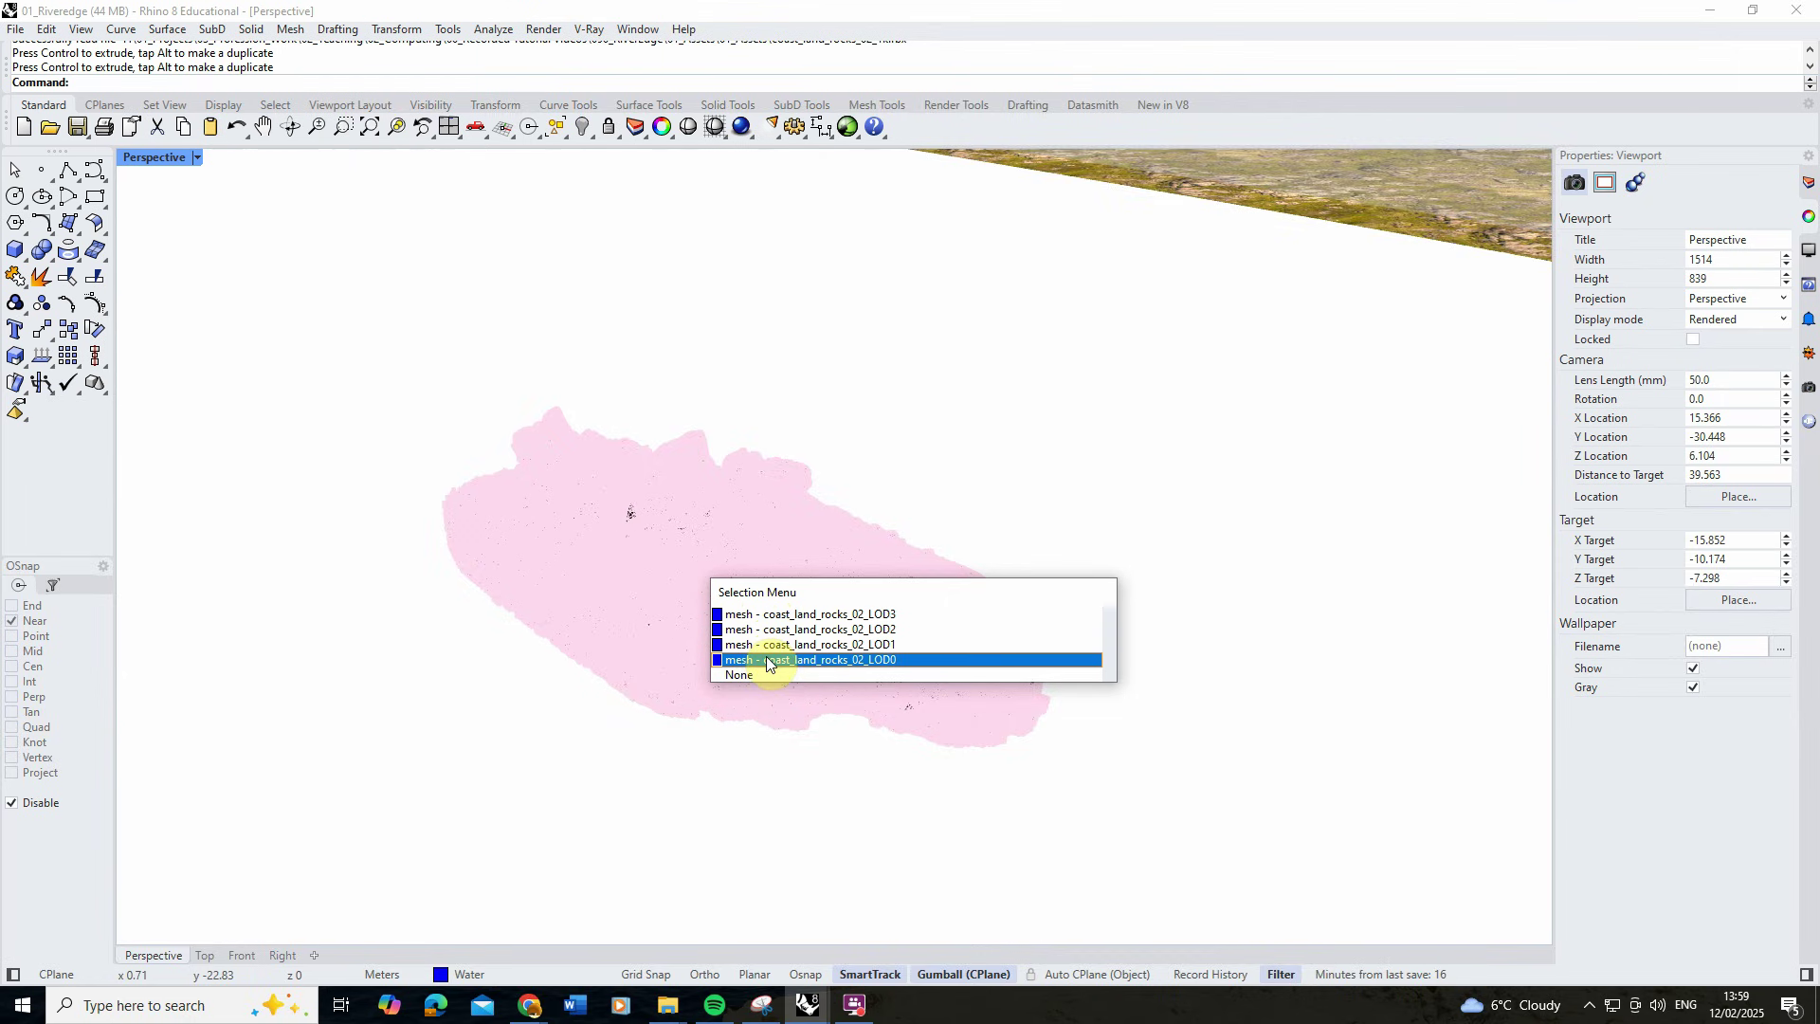
click(890, 659)
key(Delete)
click(866, 637)
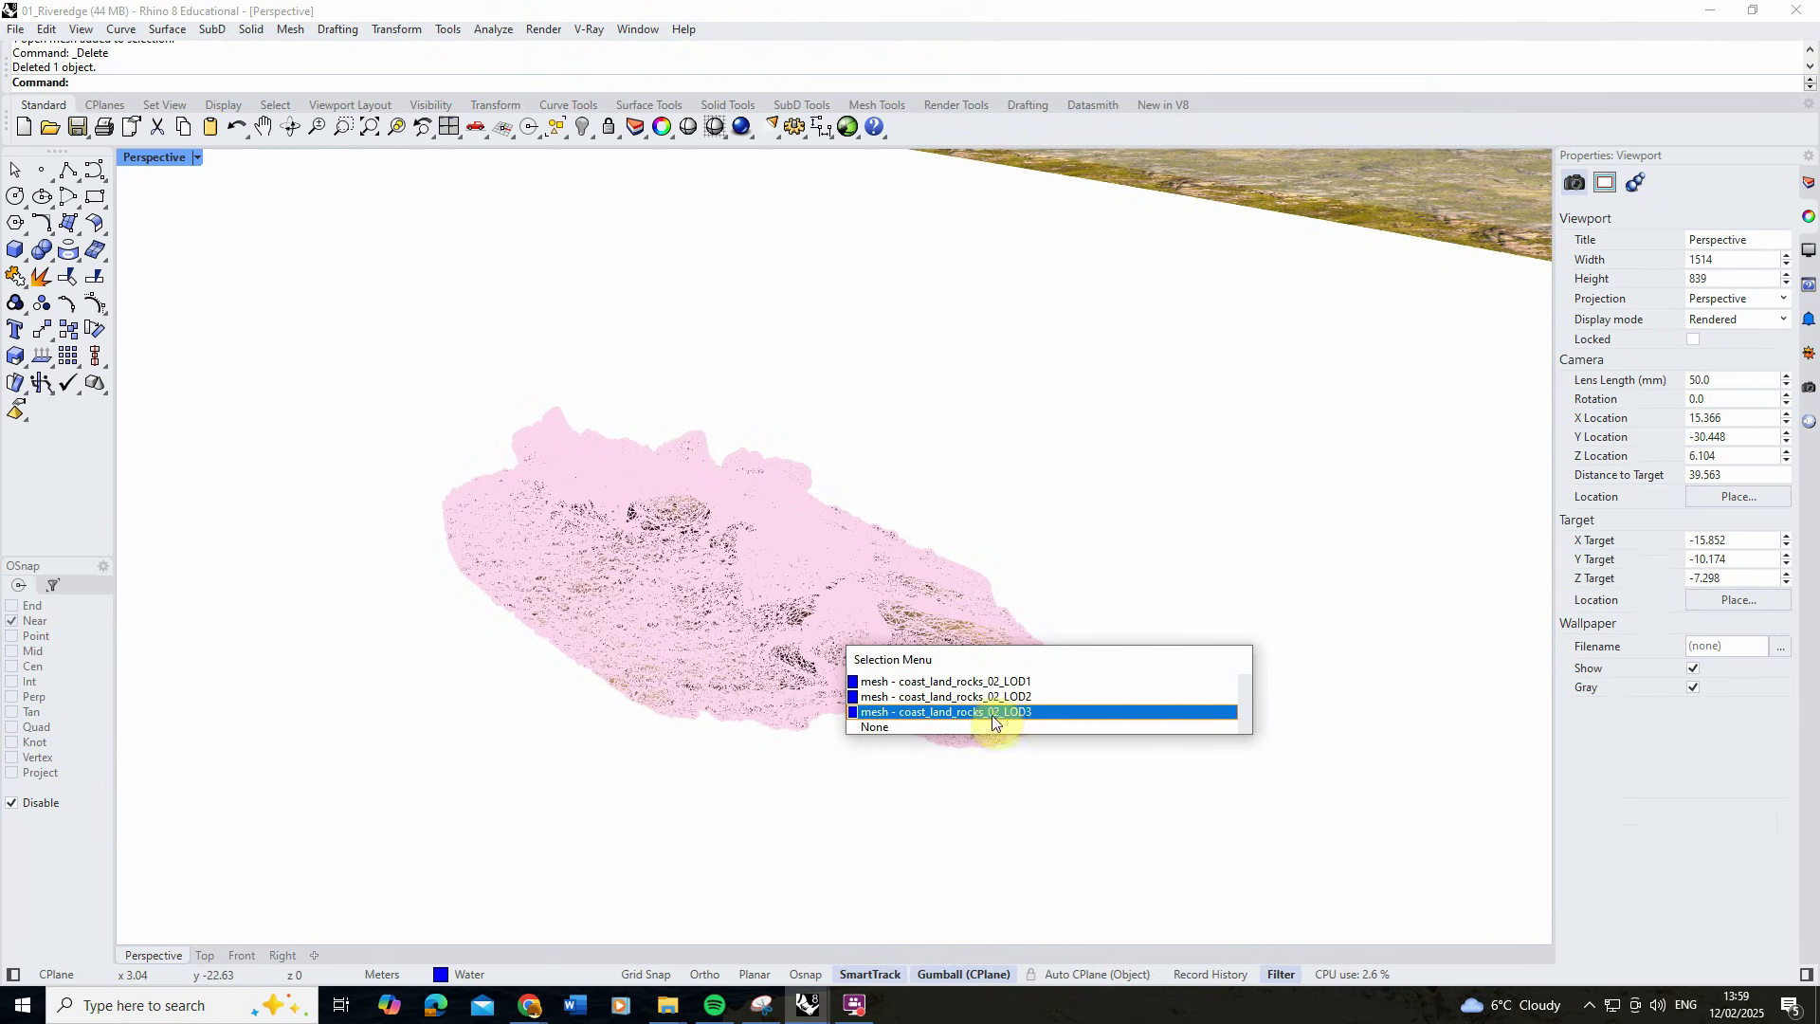
click(995, 681)
key(Delete)
click(849, 643)
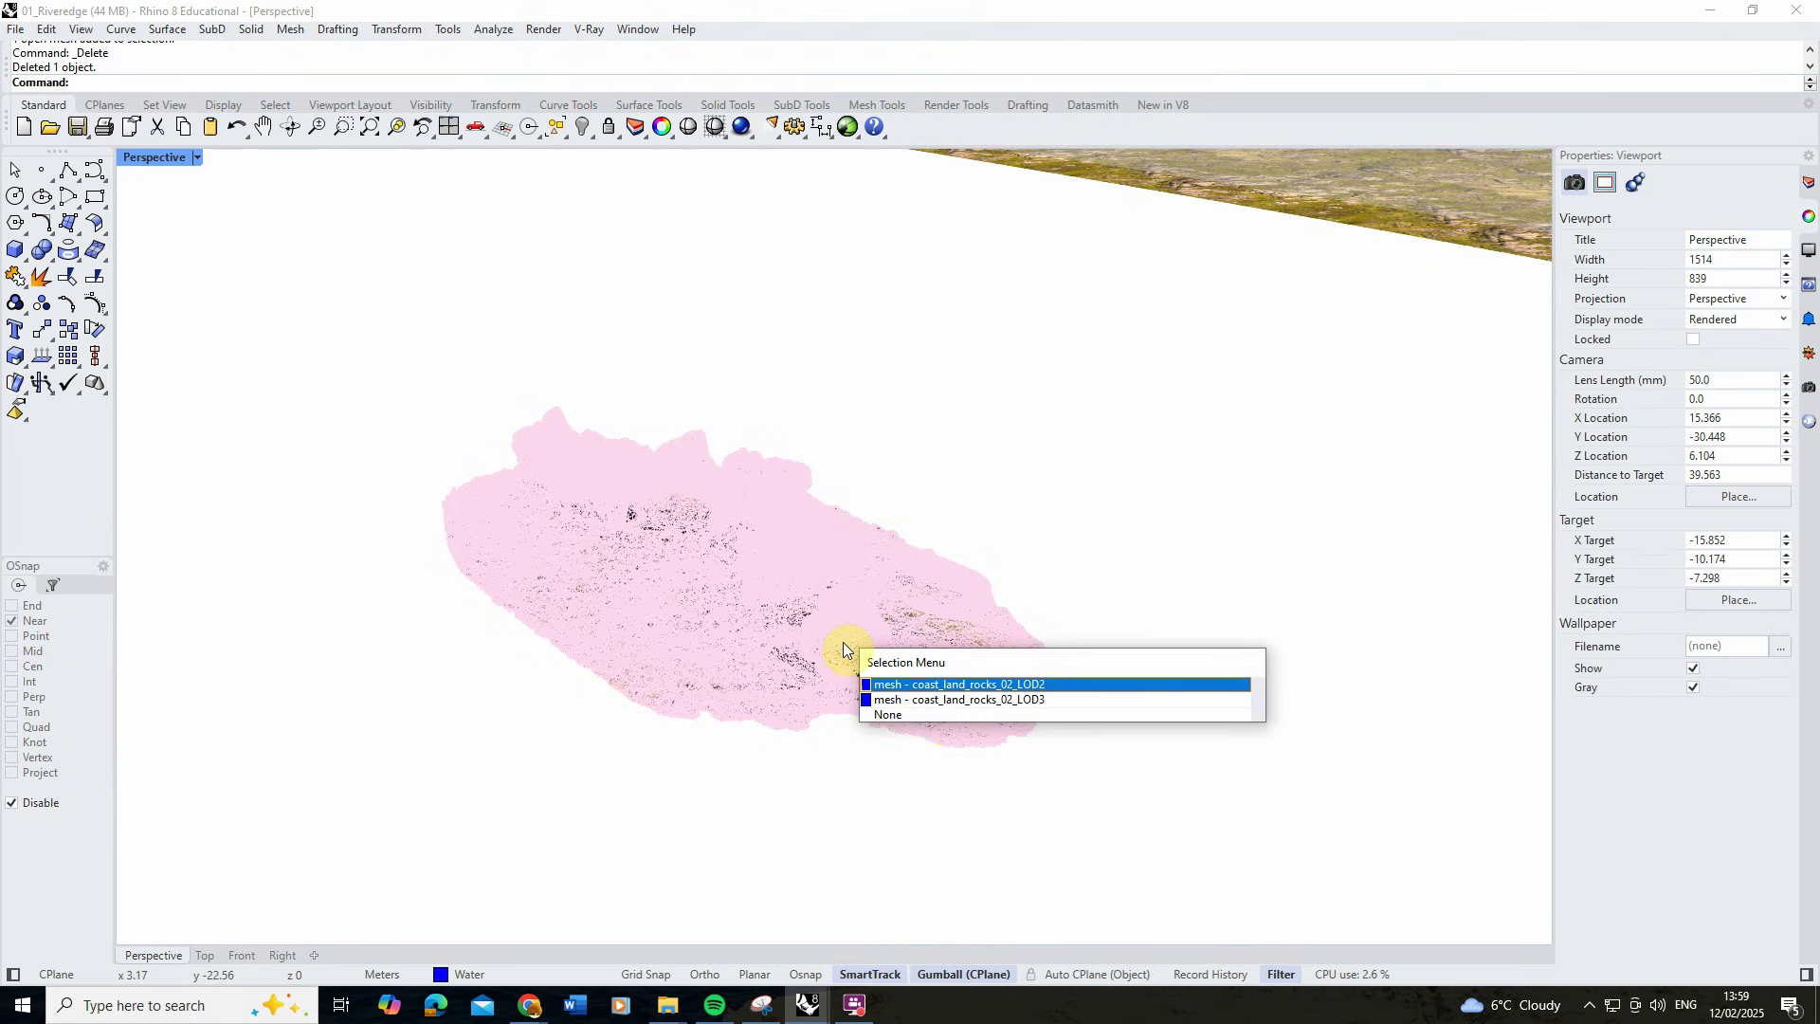
click(948, 702)
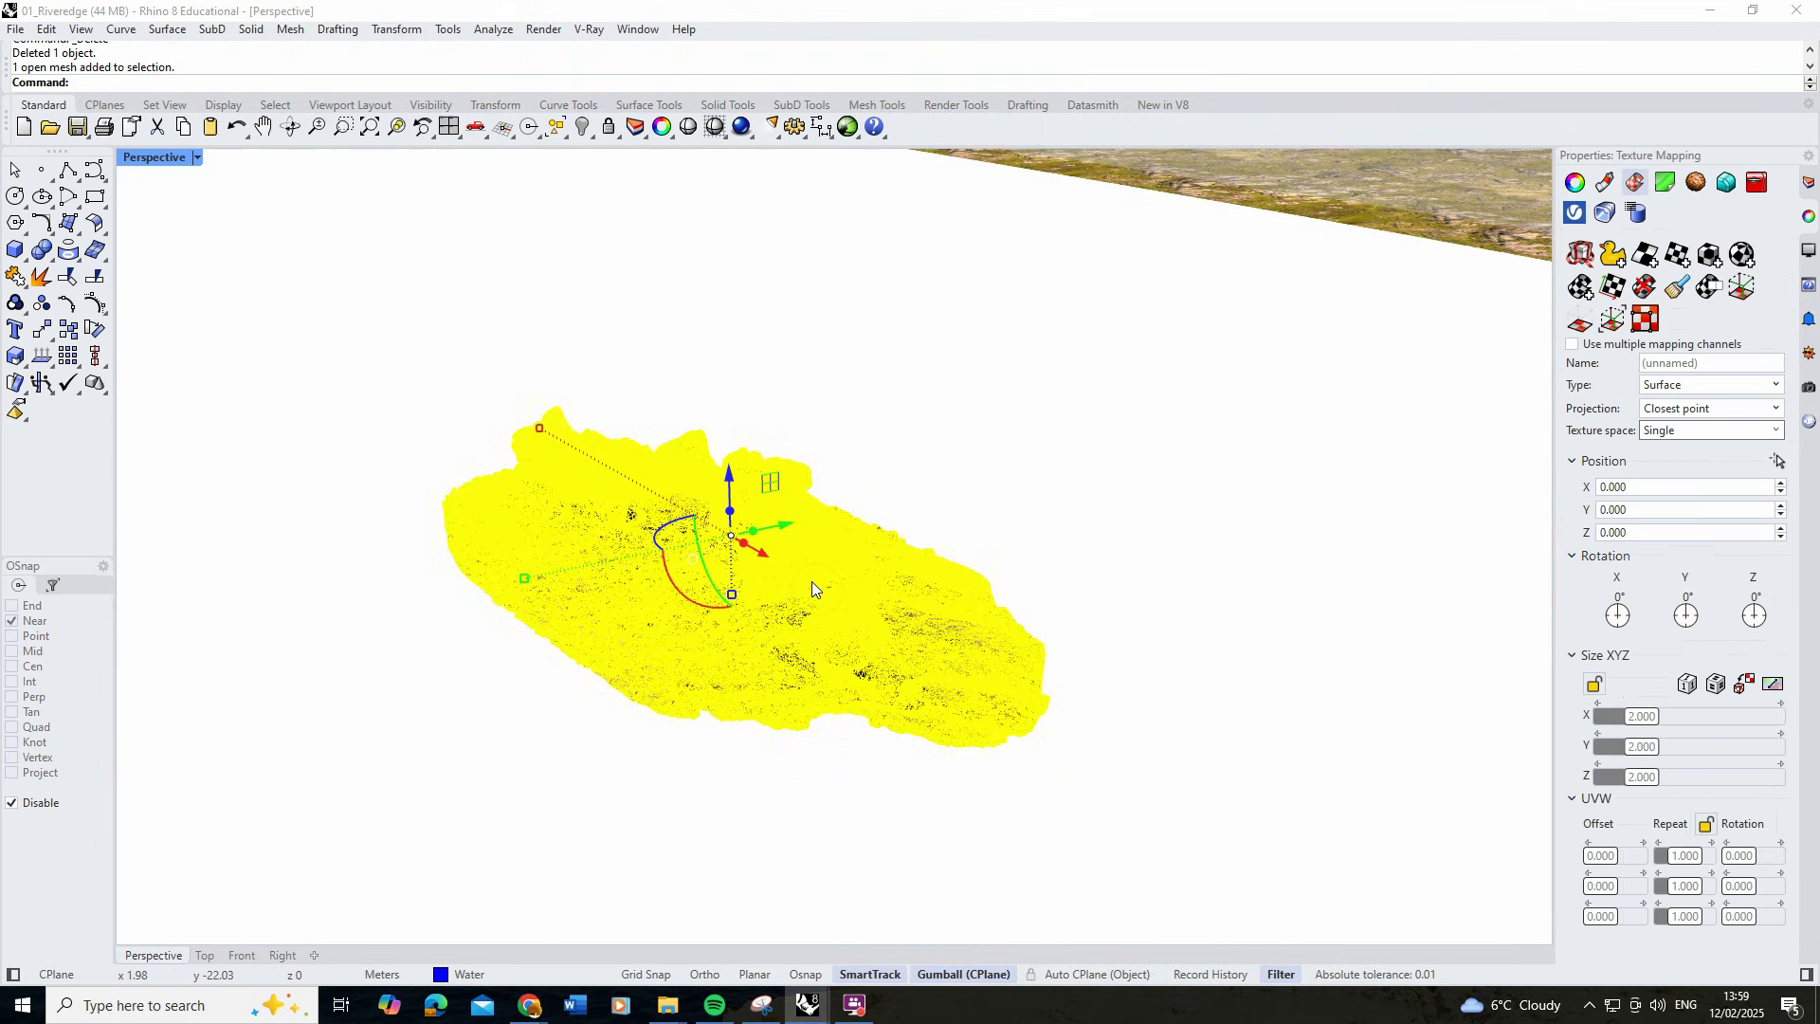
click(1031, 500)
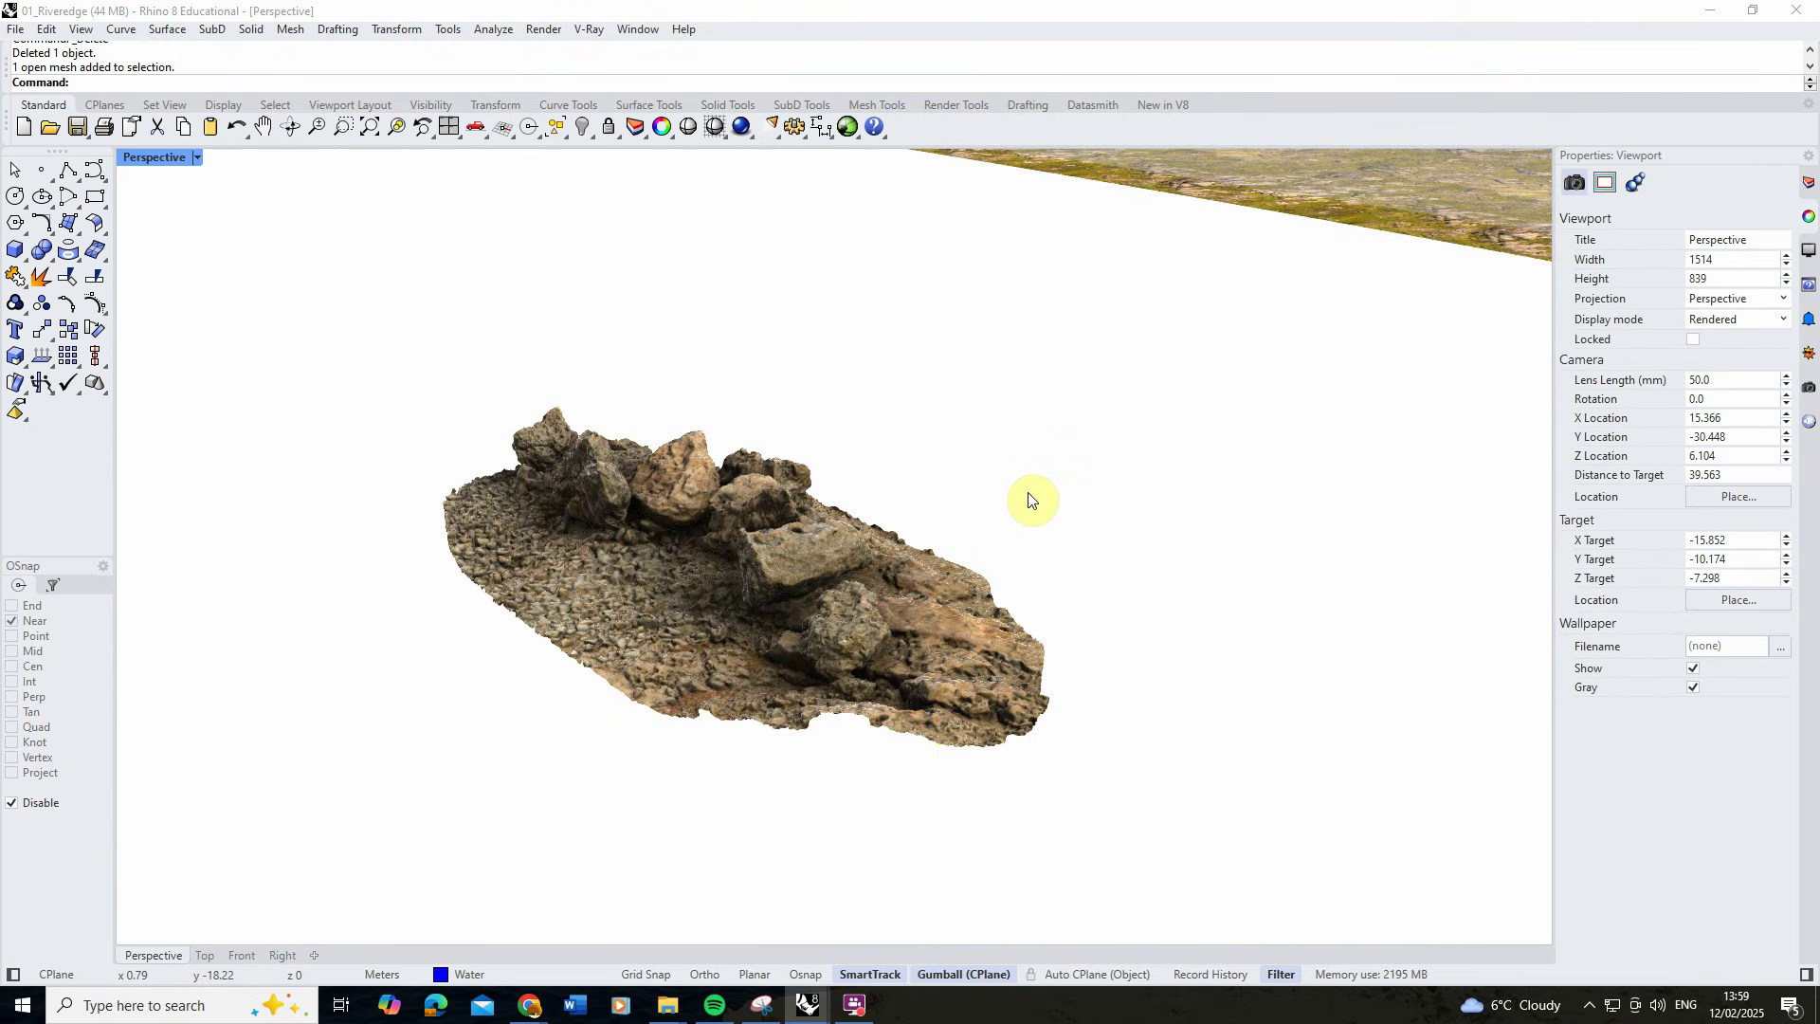
Examine the row of imported rock and ground assets beside the terrain.
scroll(852, 622, down, 6)
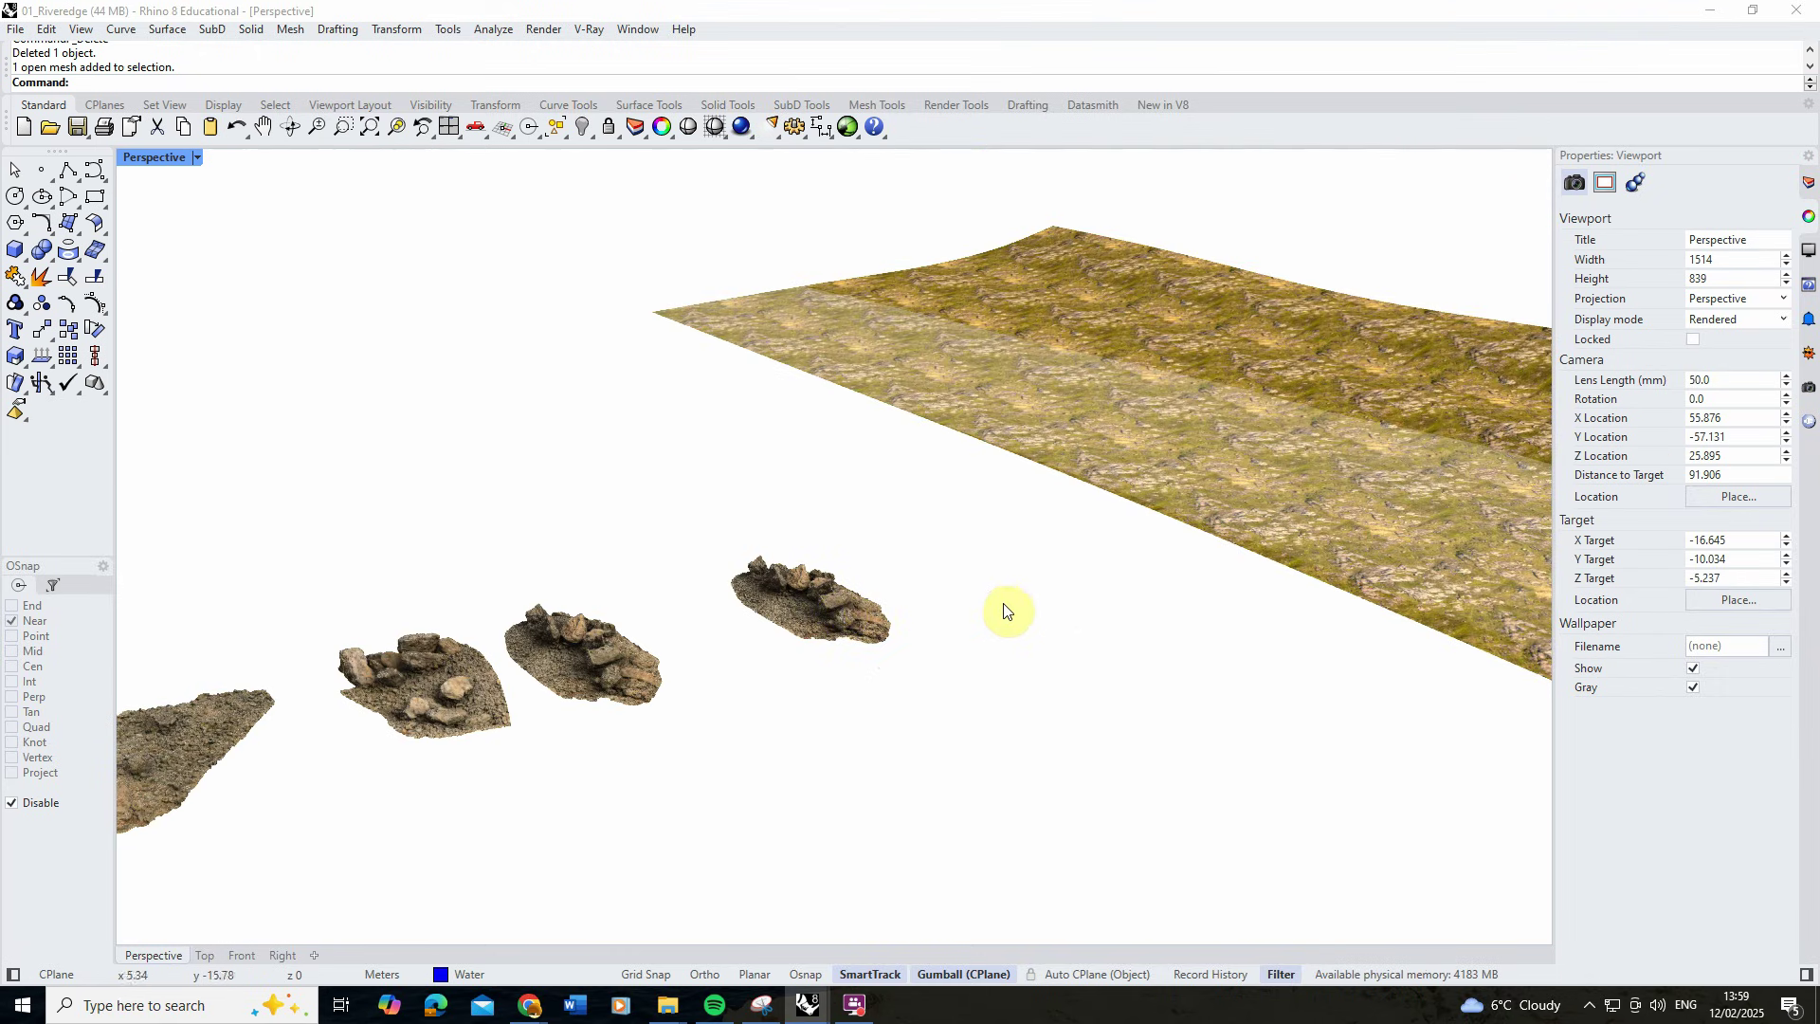
scroll(940, 621, down, 2)
key(ctrl+Left)
key(ctrl+Left)
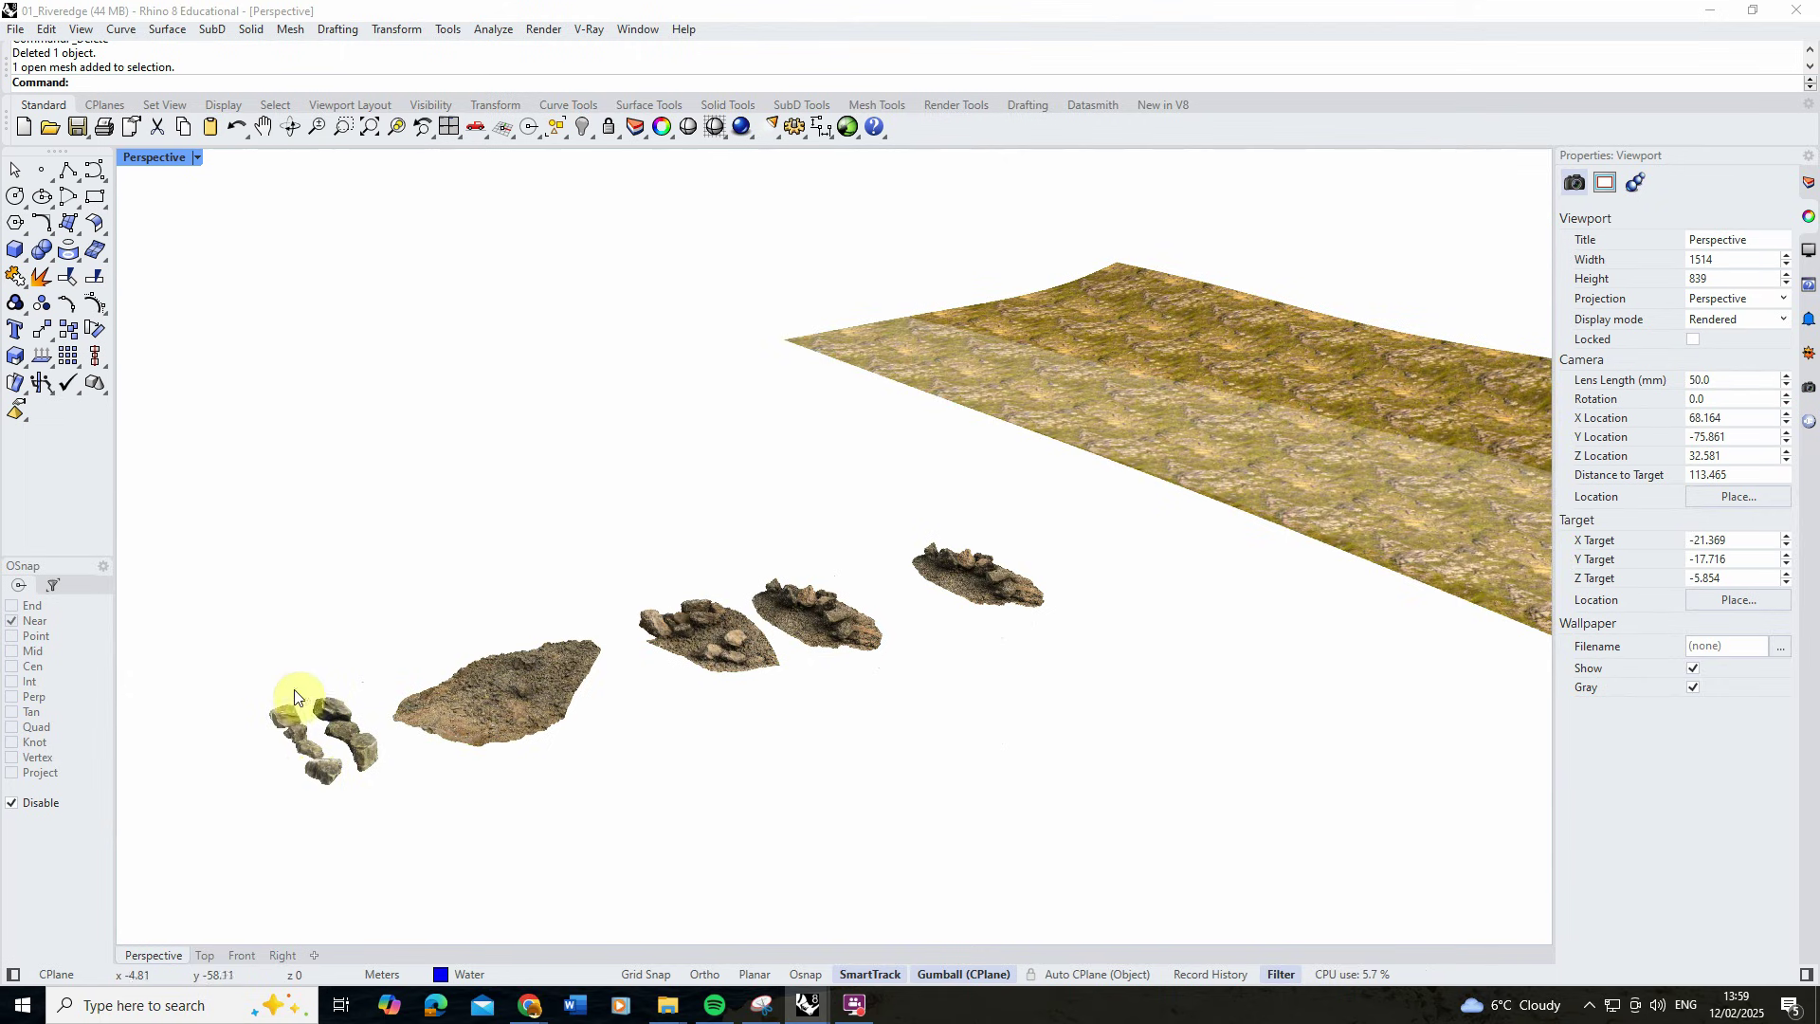
scroll(292, 751, up, 2)
shift+click(417, 754)
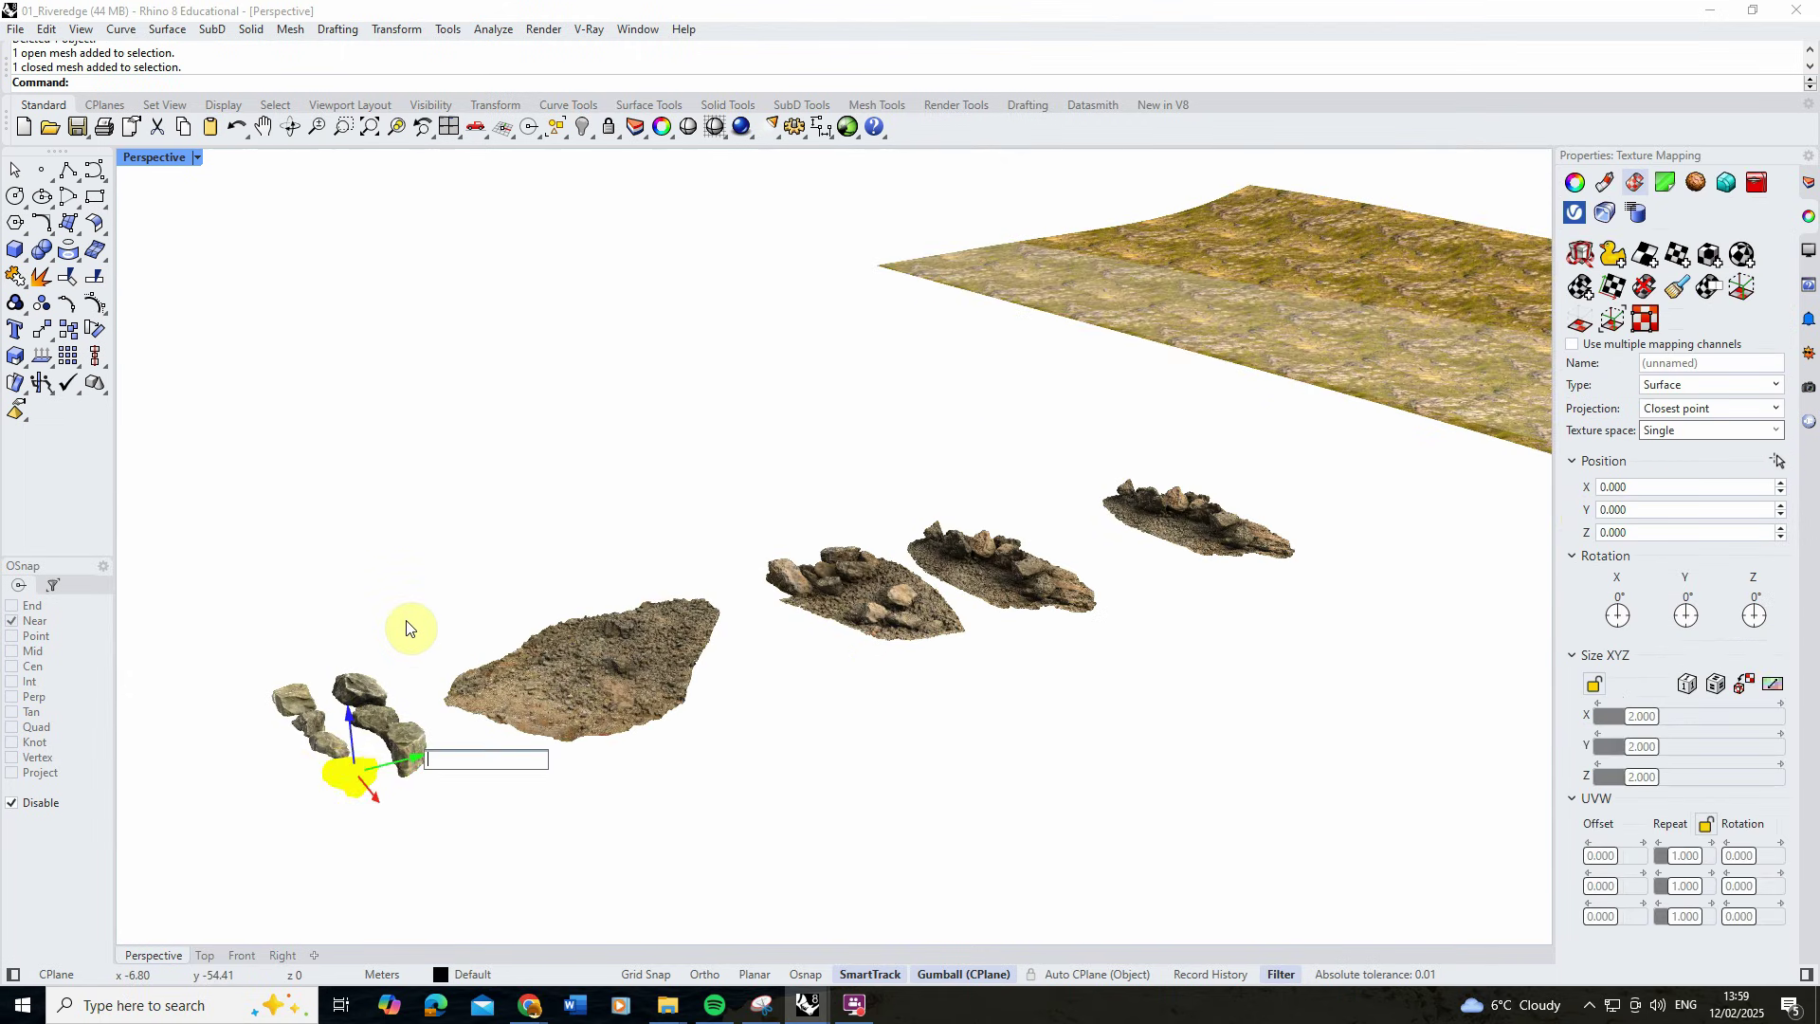
click(325, 630)
scroll(284, 606, down, 2)
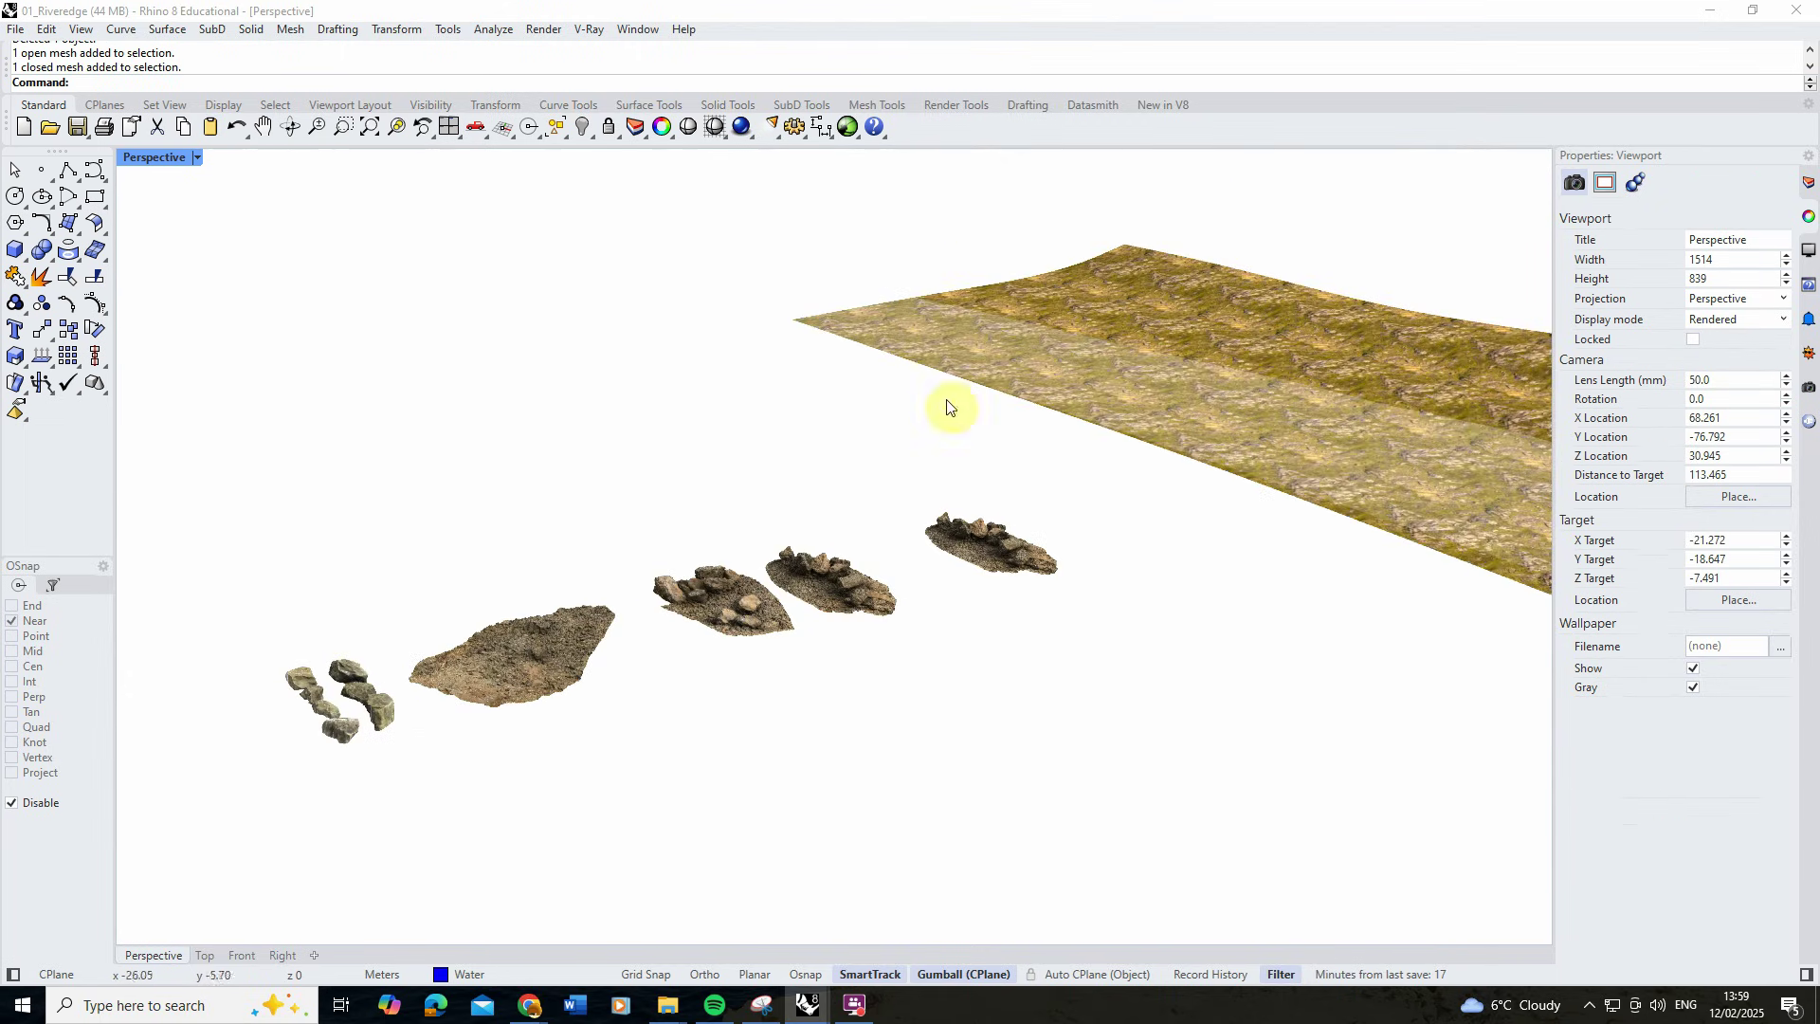
Set the Perspective viewport to Ghosted display mode and frame the terrain.
click(197, 158)
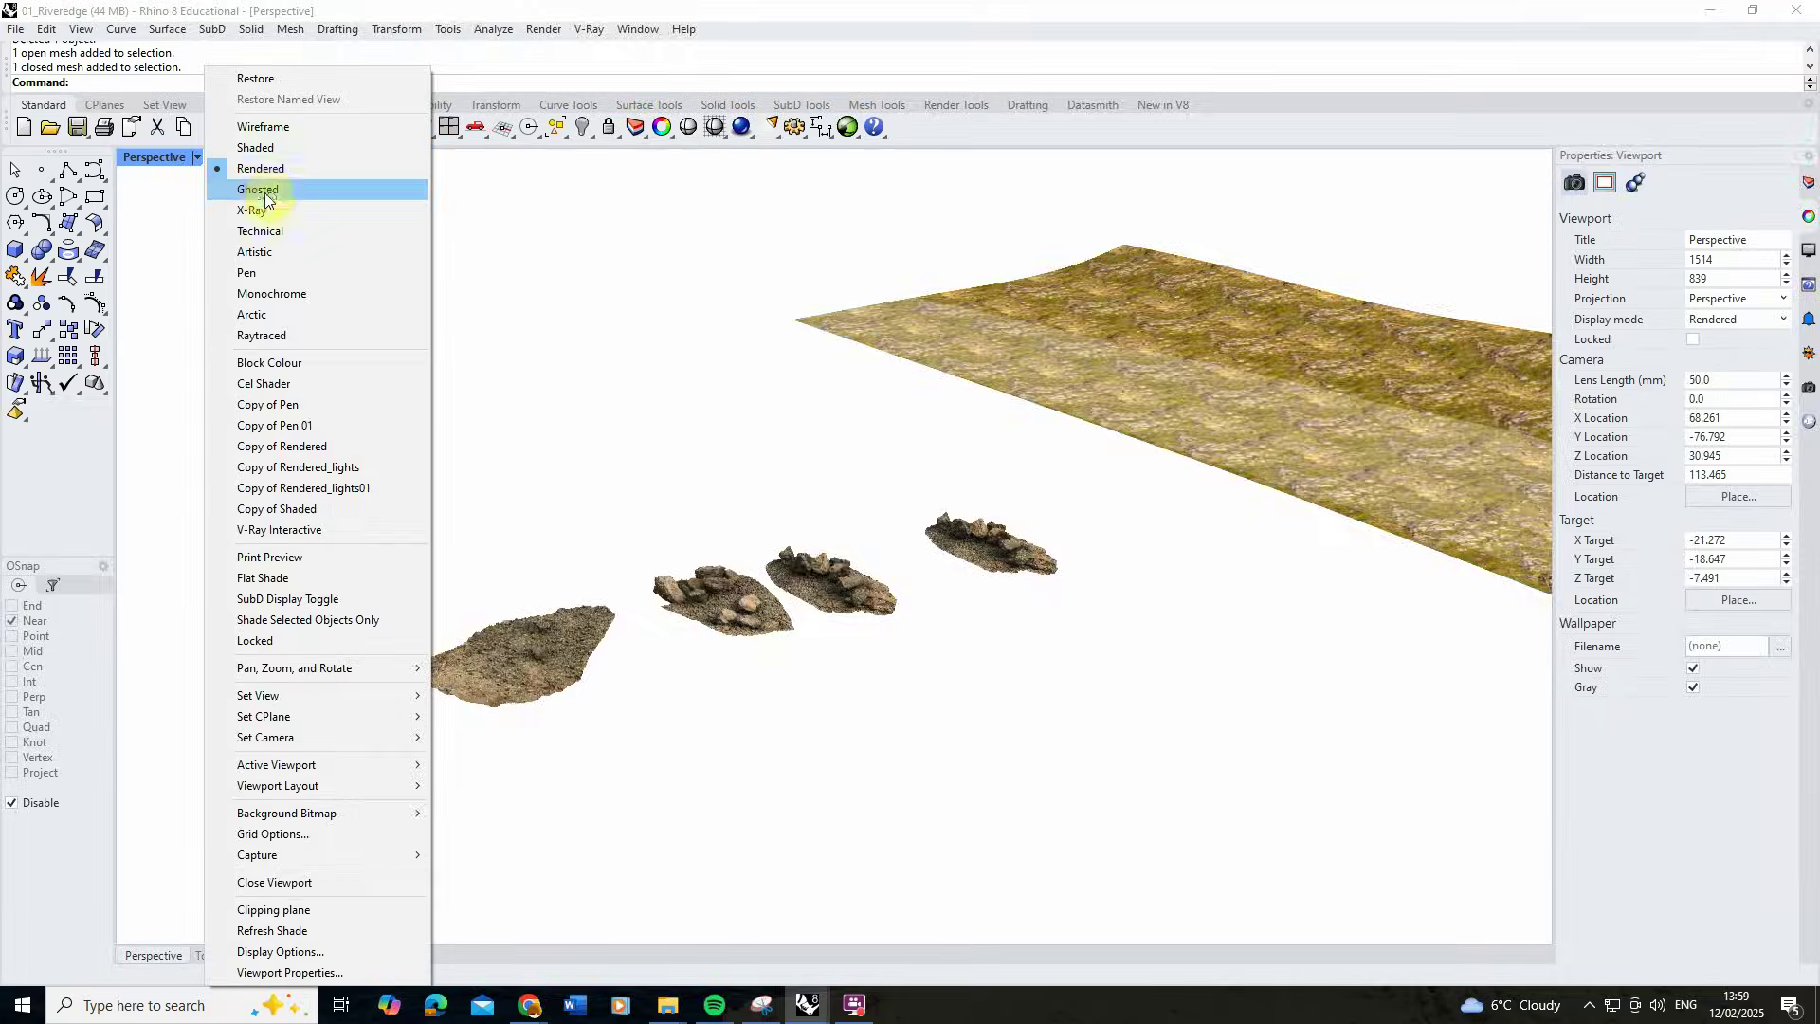
click(258, 188)
scroll(395, 416, down, 2)
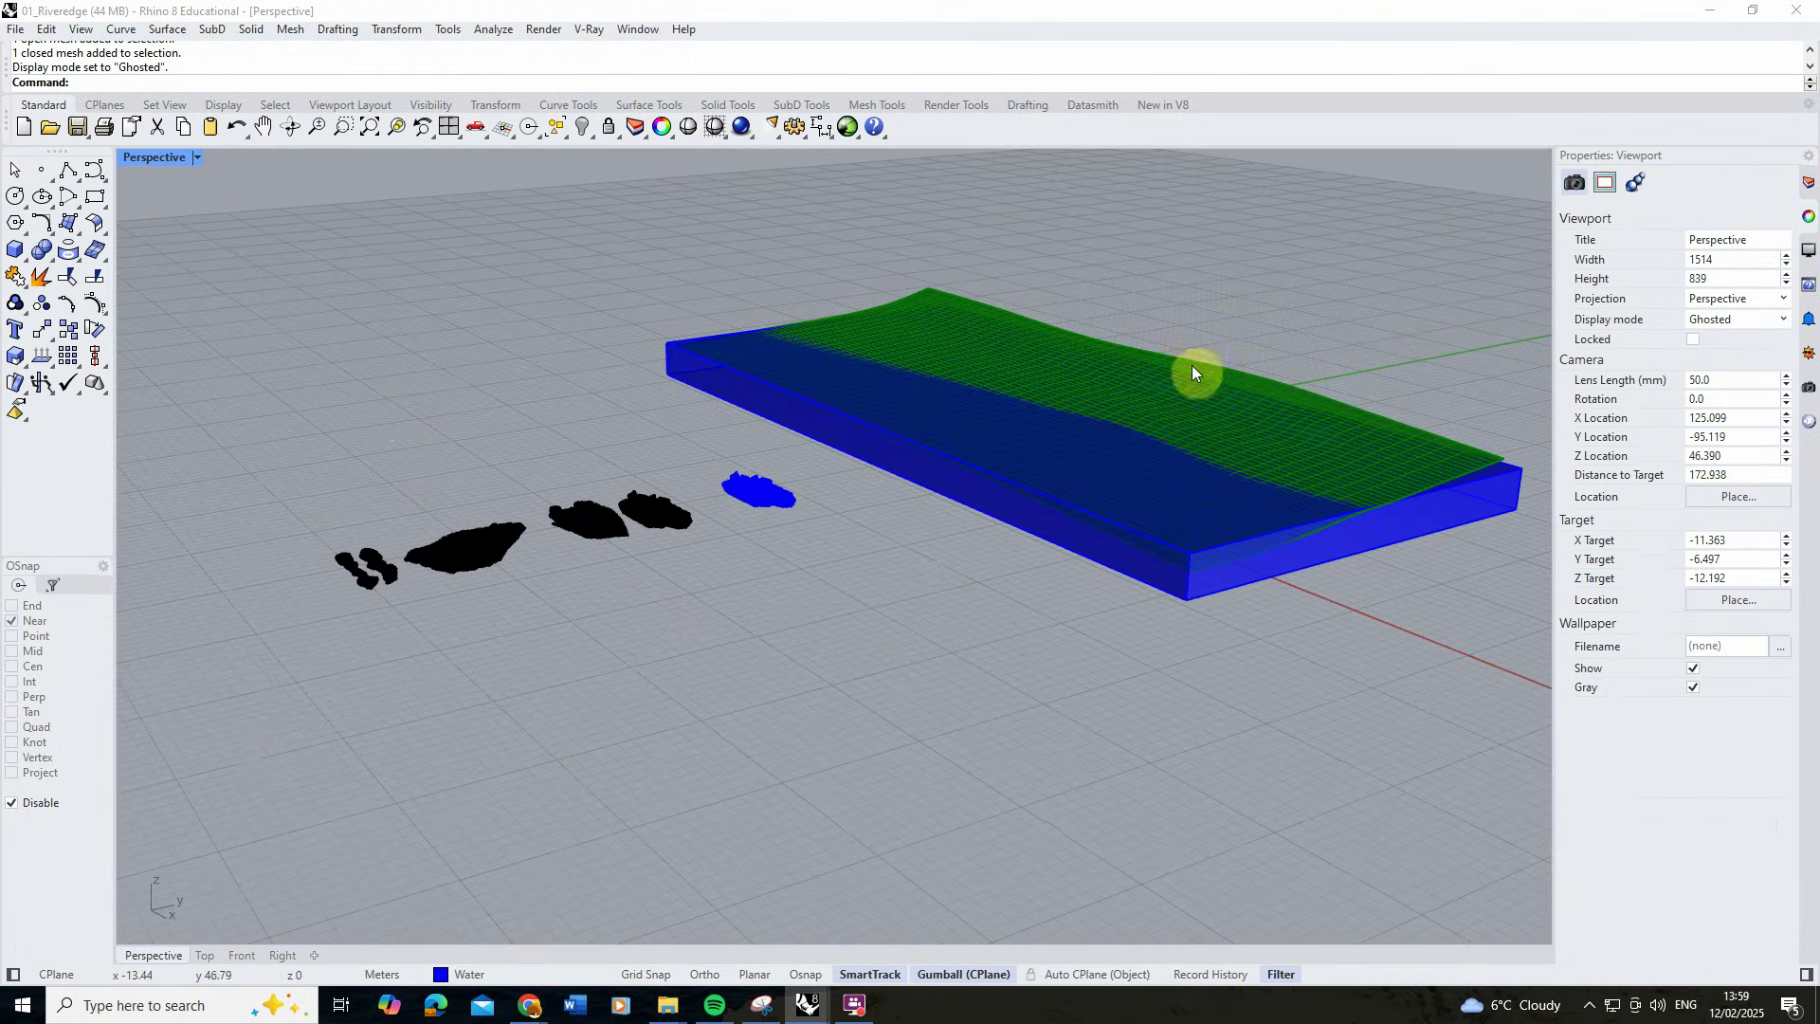
scroll(1062, 279, up, 4)
right_drag(1088, 296, 866, 341)
Convert the terrain surface to a V-Ray scatter host.
click(799, 301)
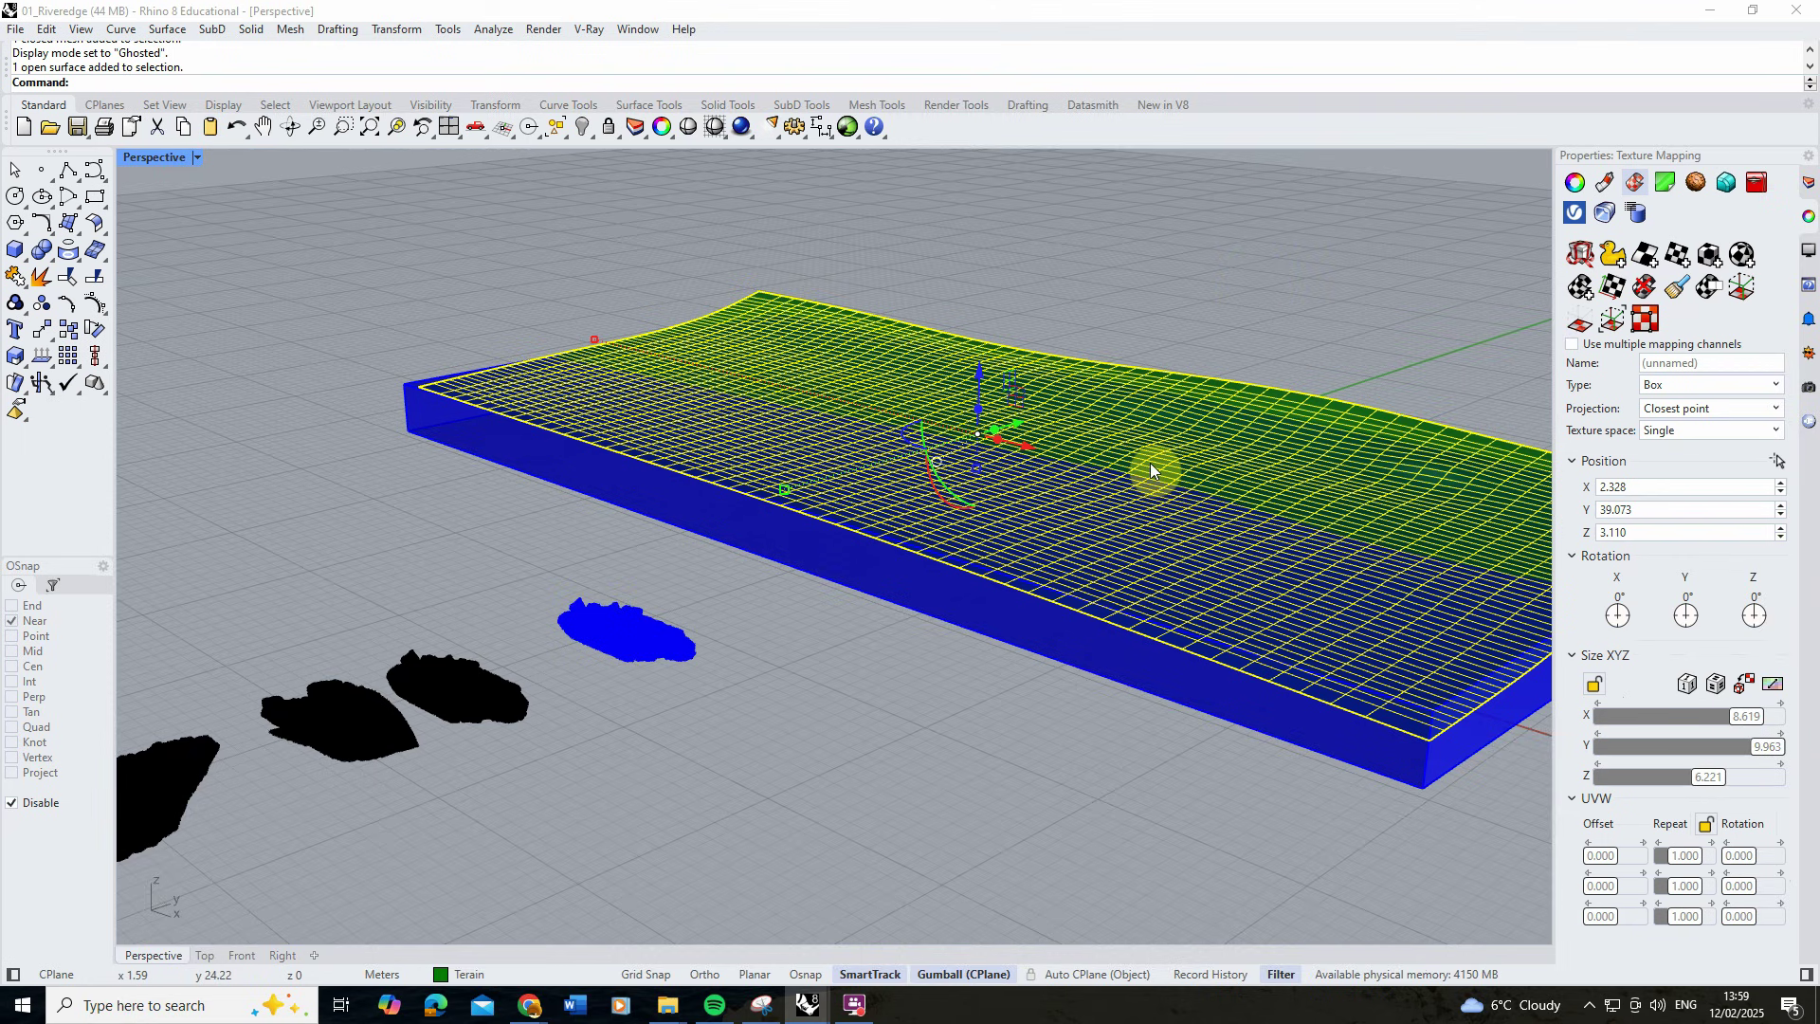
scroll(1151, 462, down, 2)
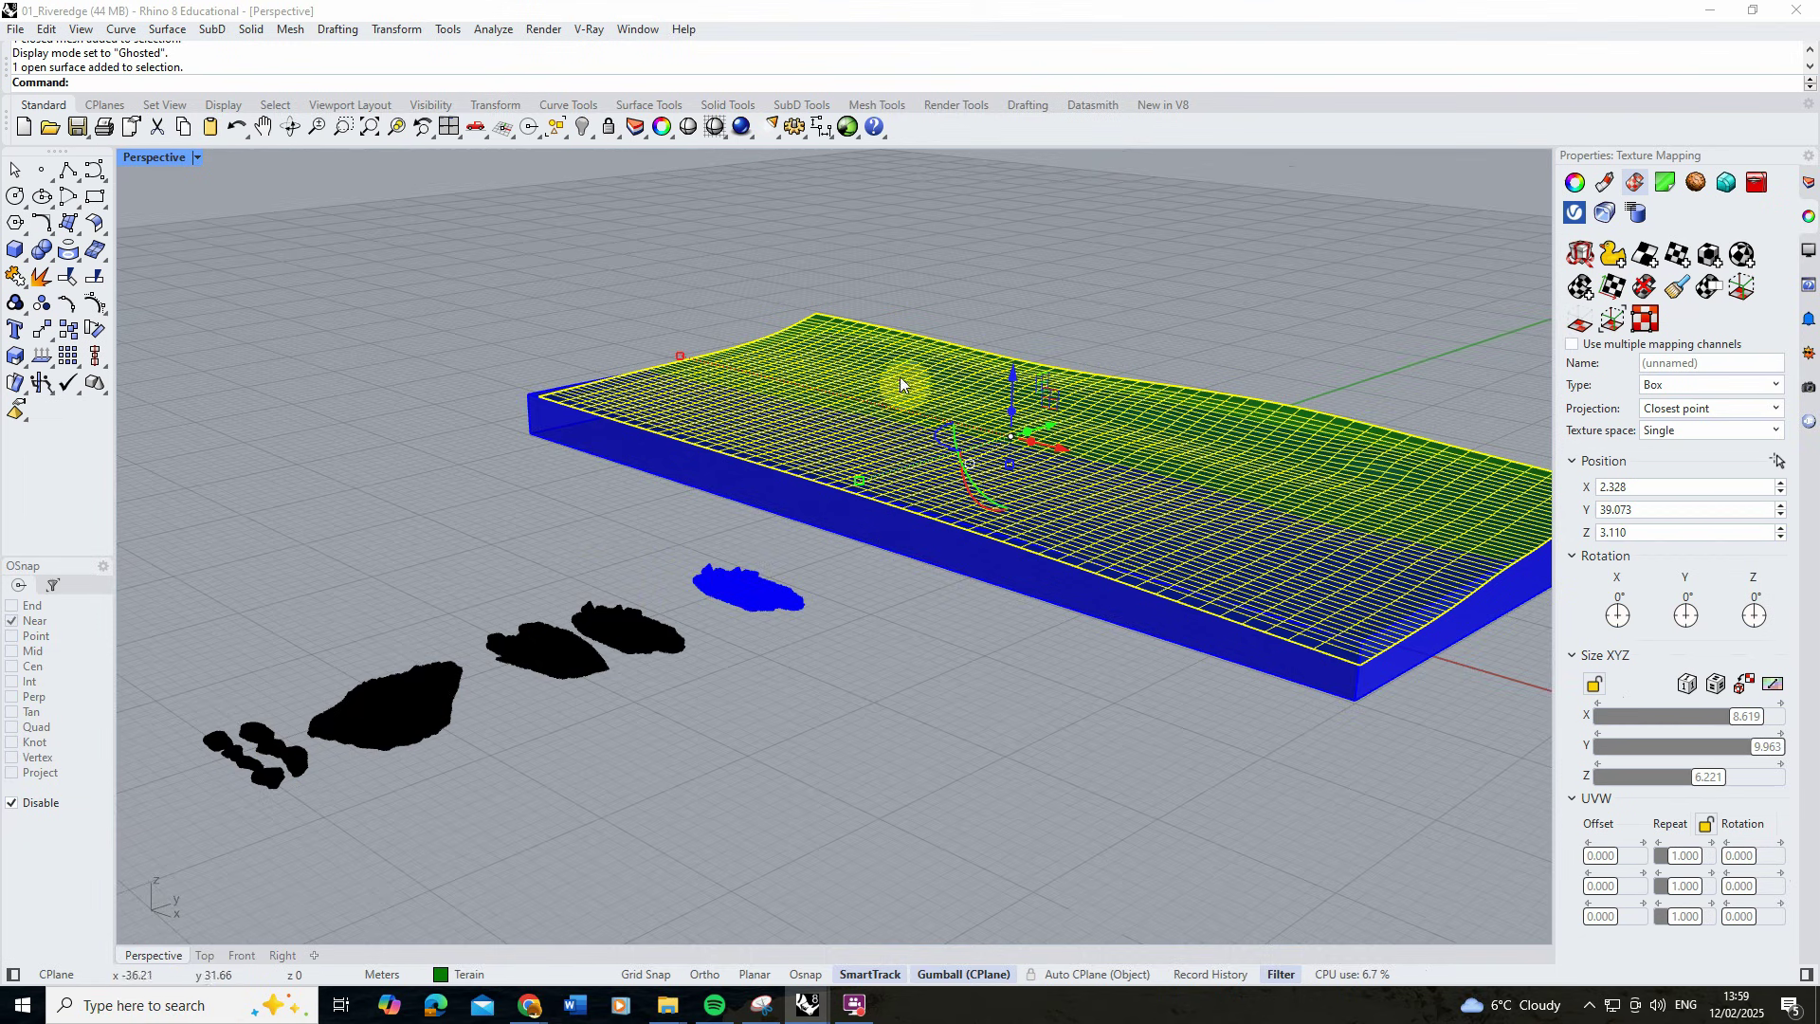
click(934, 234)
click(1168, 389)
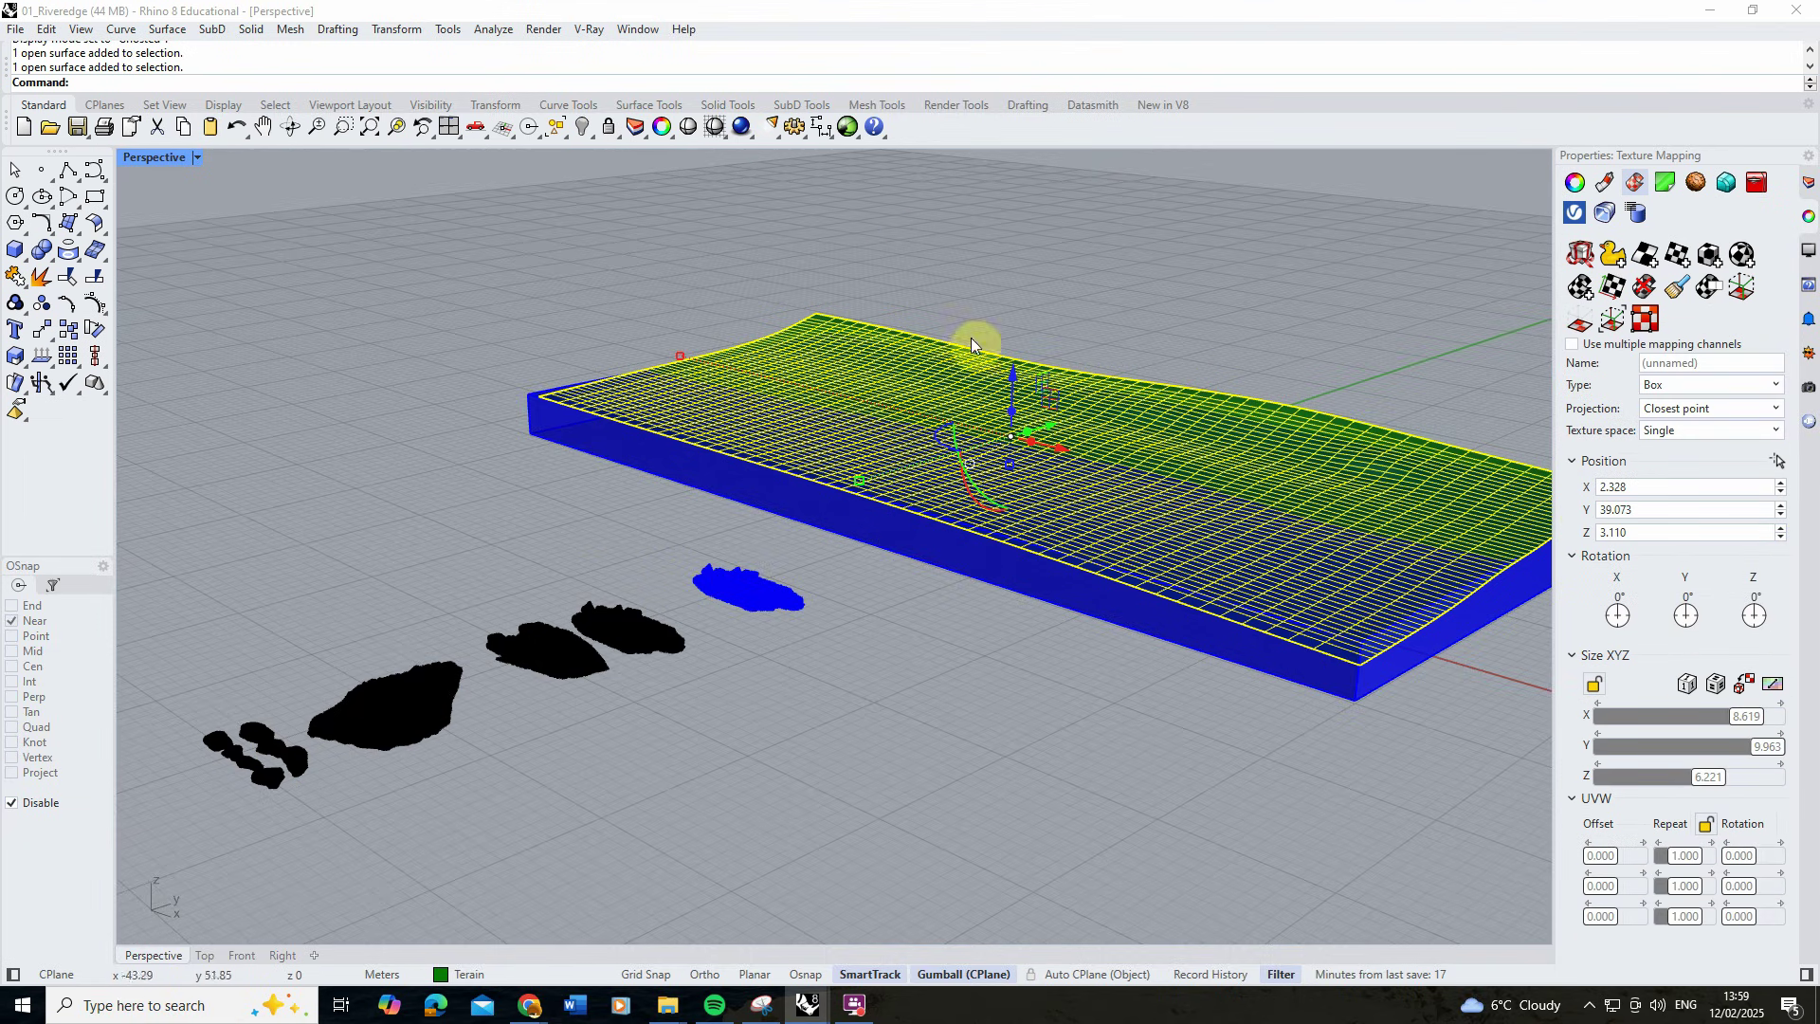
click(585, 30)
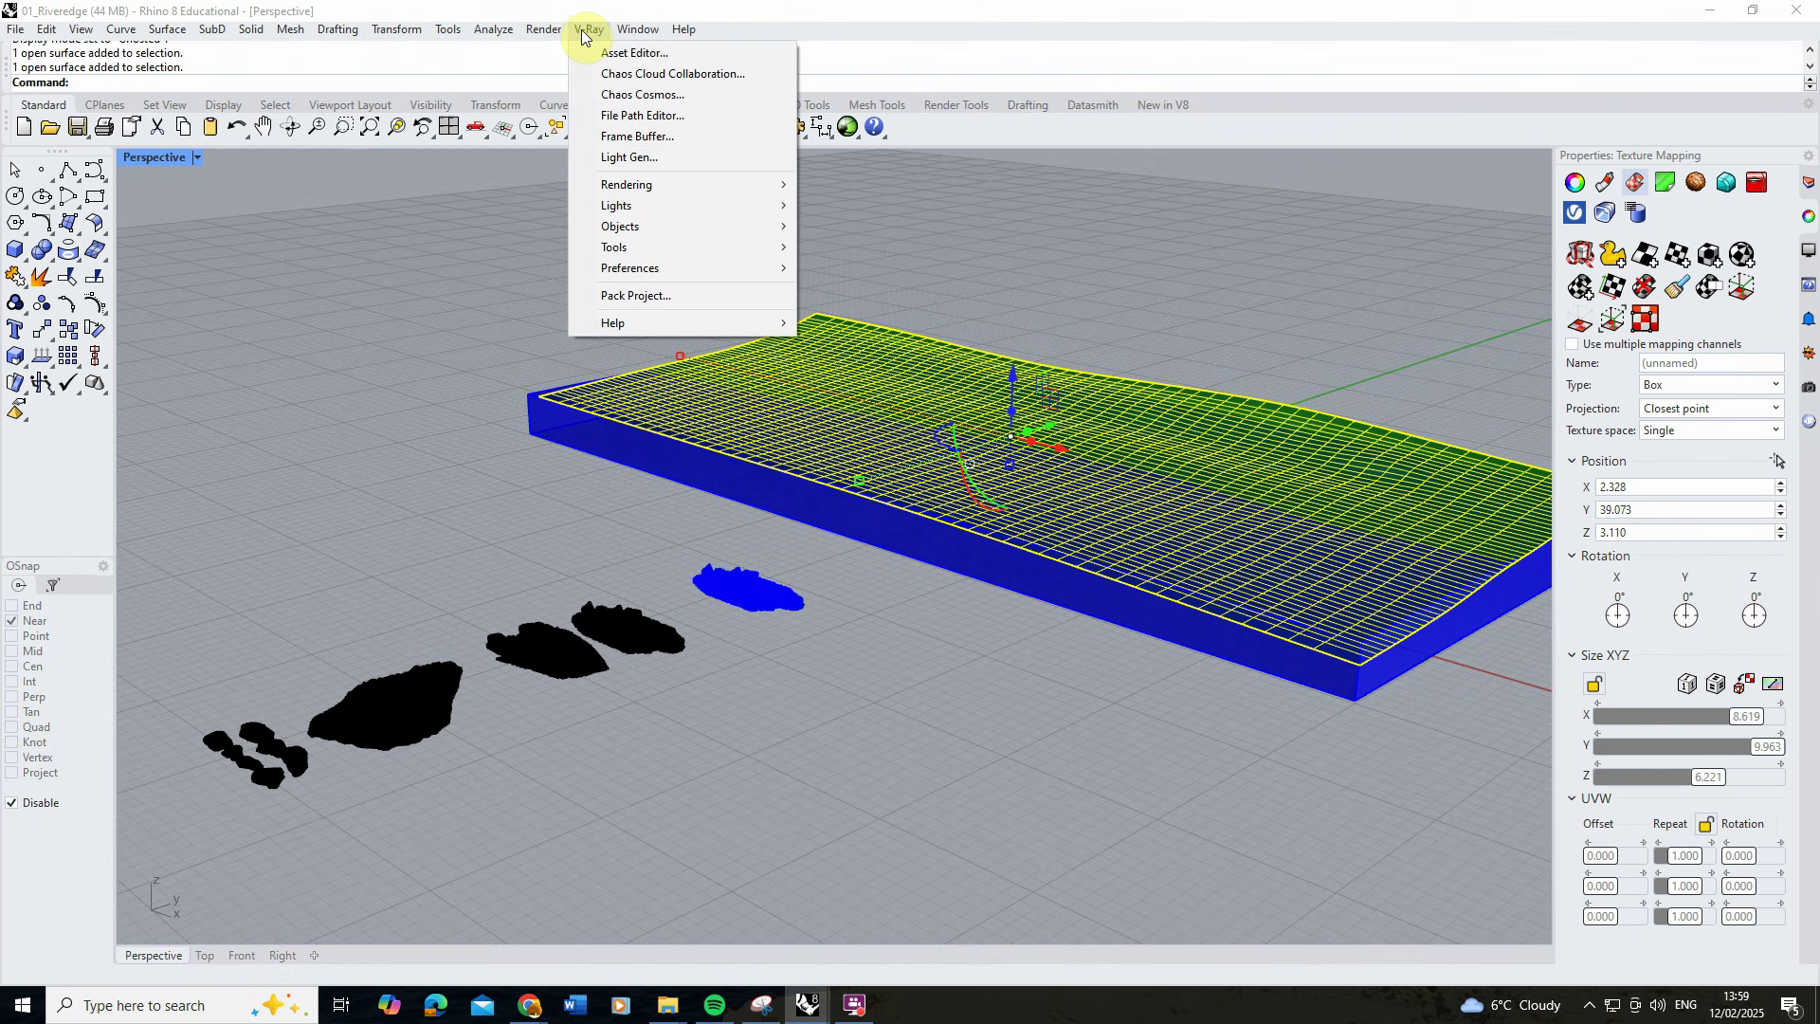
mouse_move(654, 224)
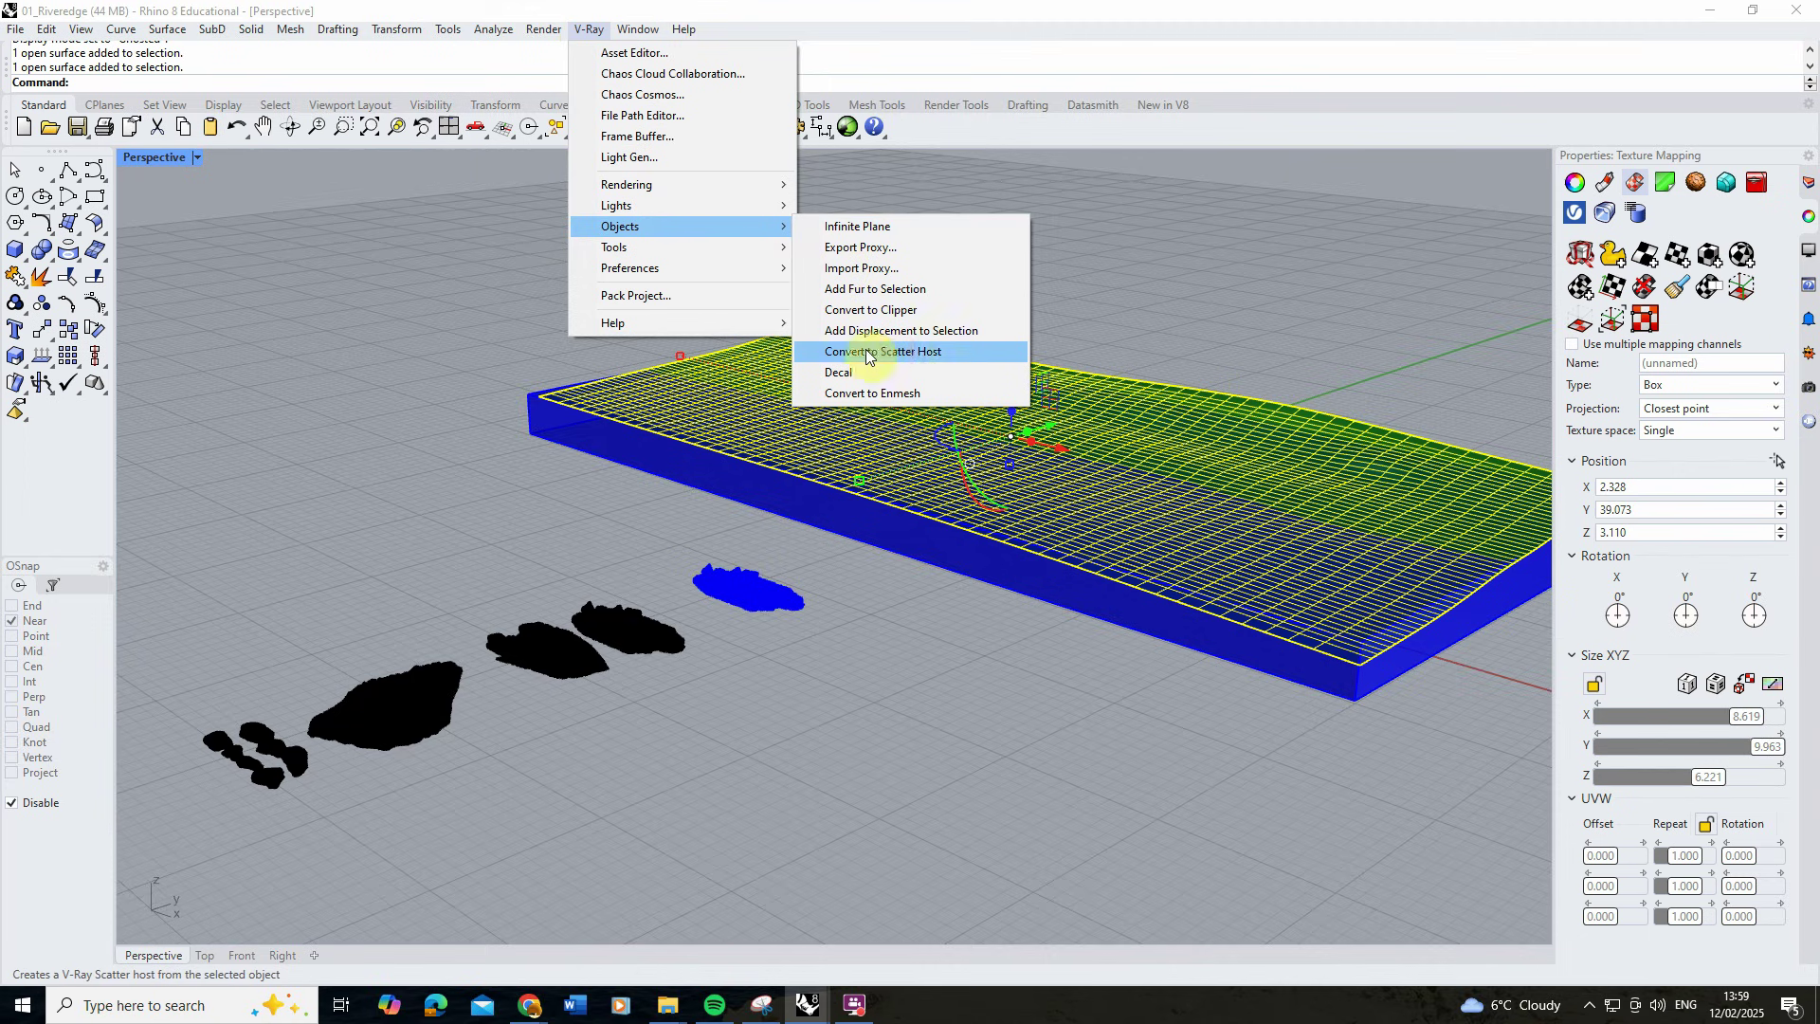
click(902, 353)
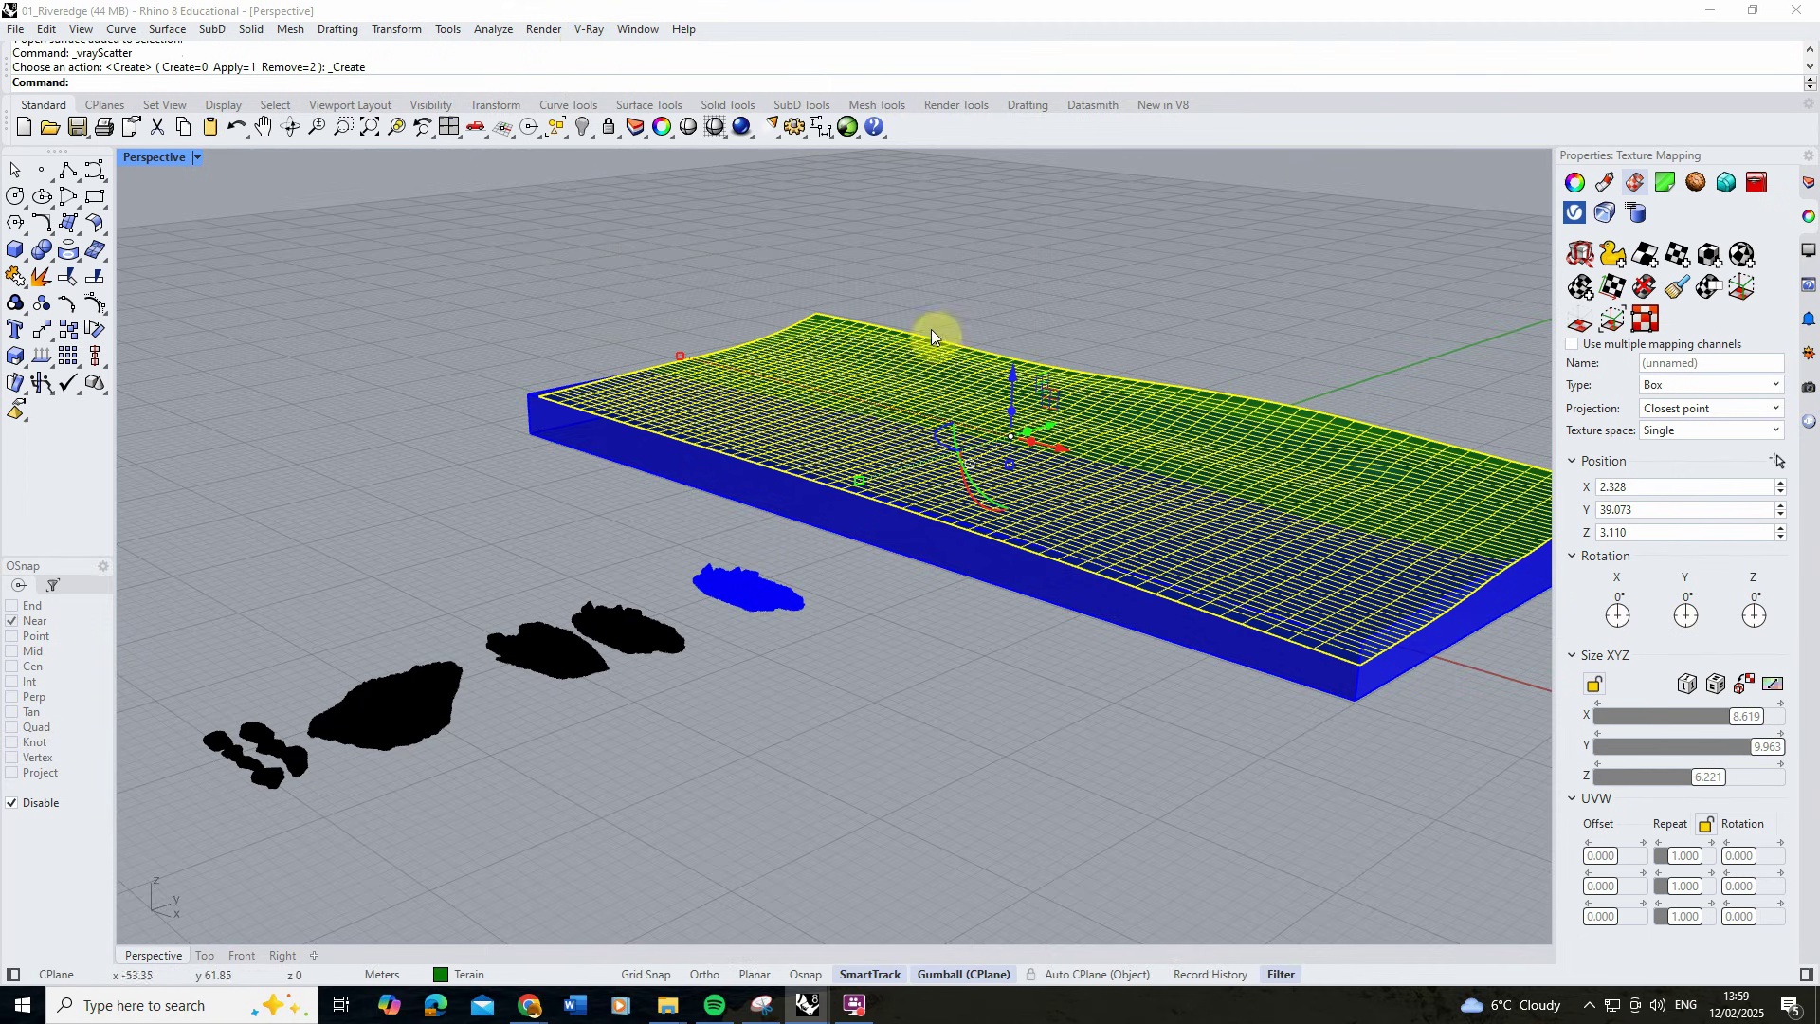
Open the Scatter geometry's settings in the V-Ray Asset Editor.
click(589, 29)
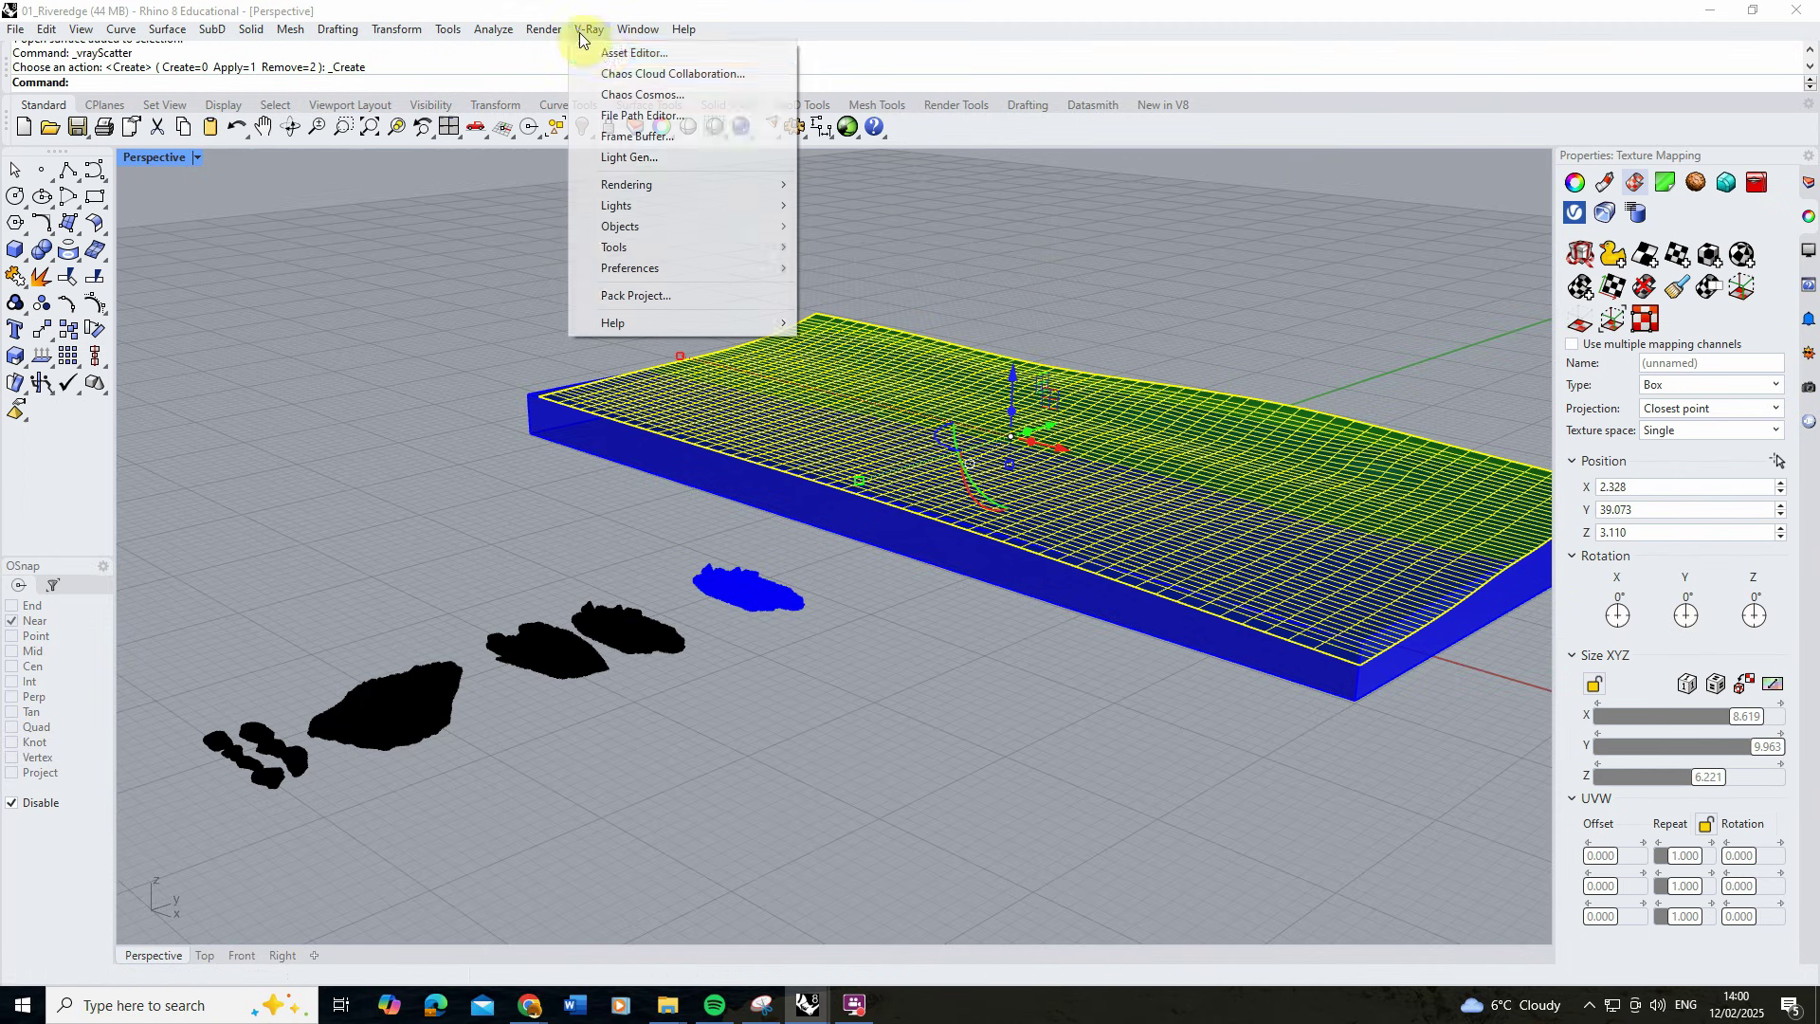
click(628, 52)
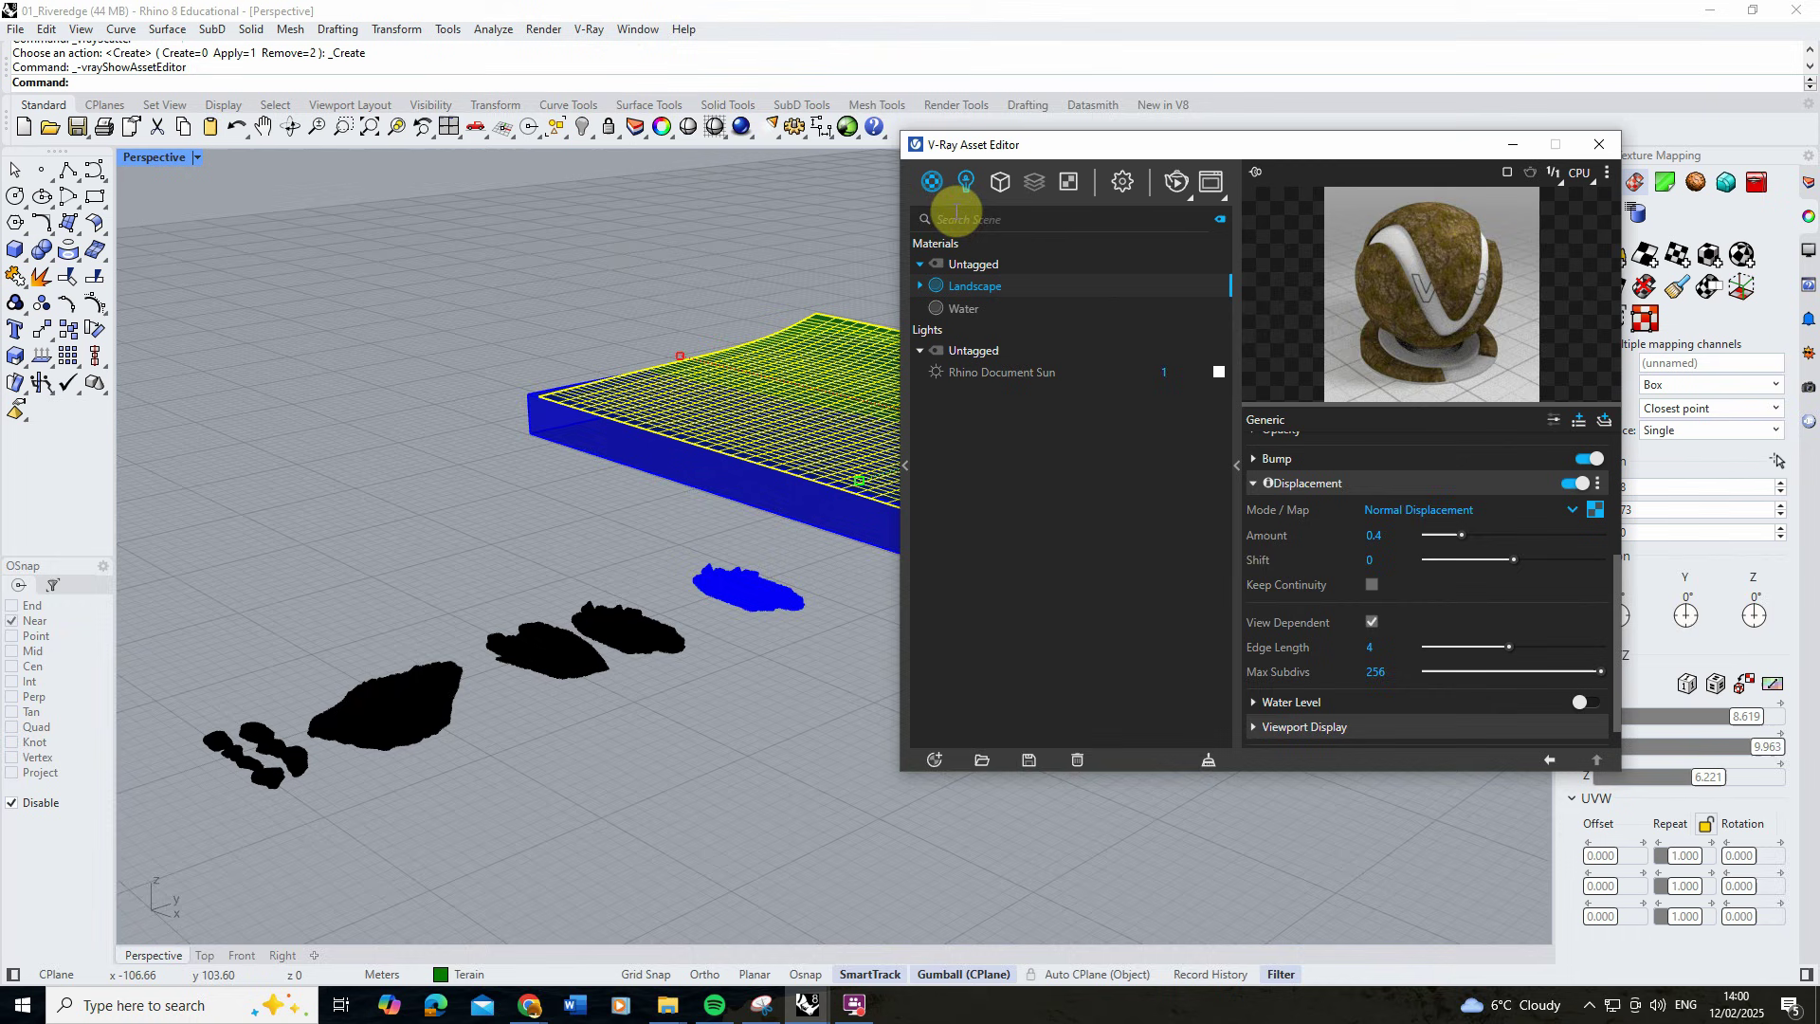
click(1000, 181)
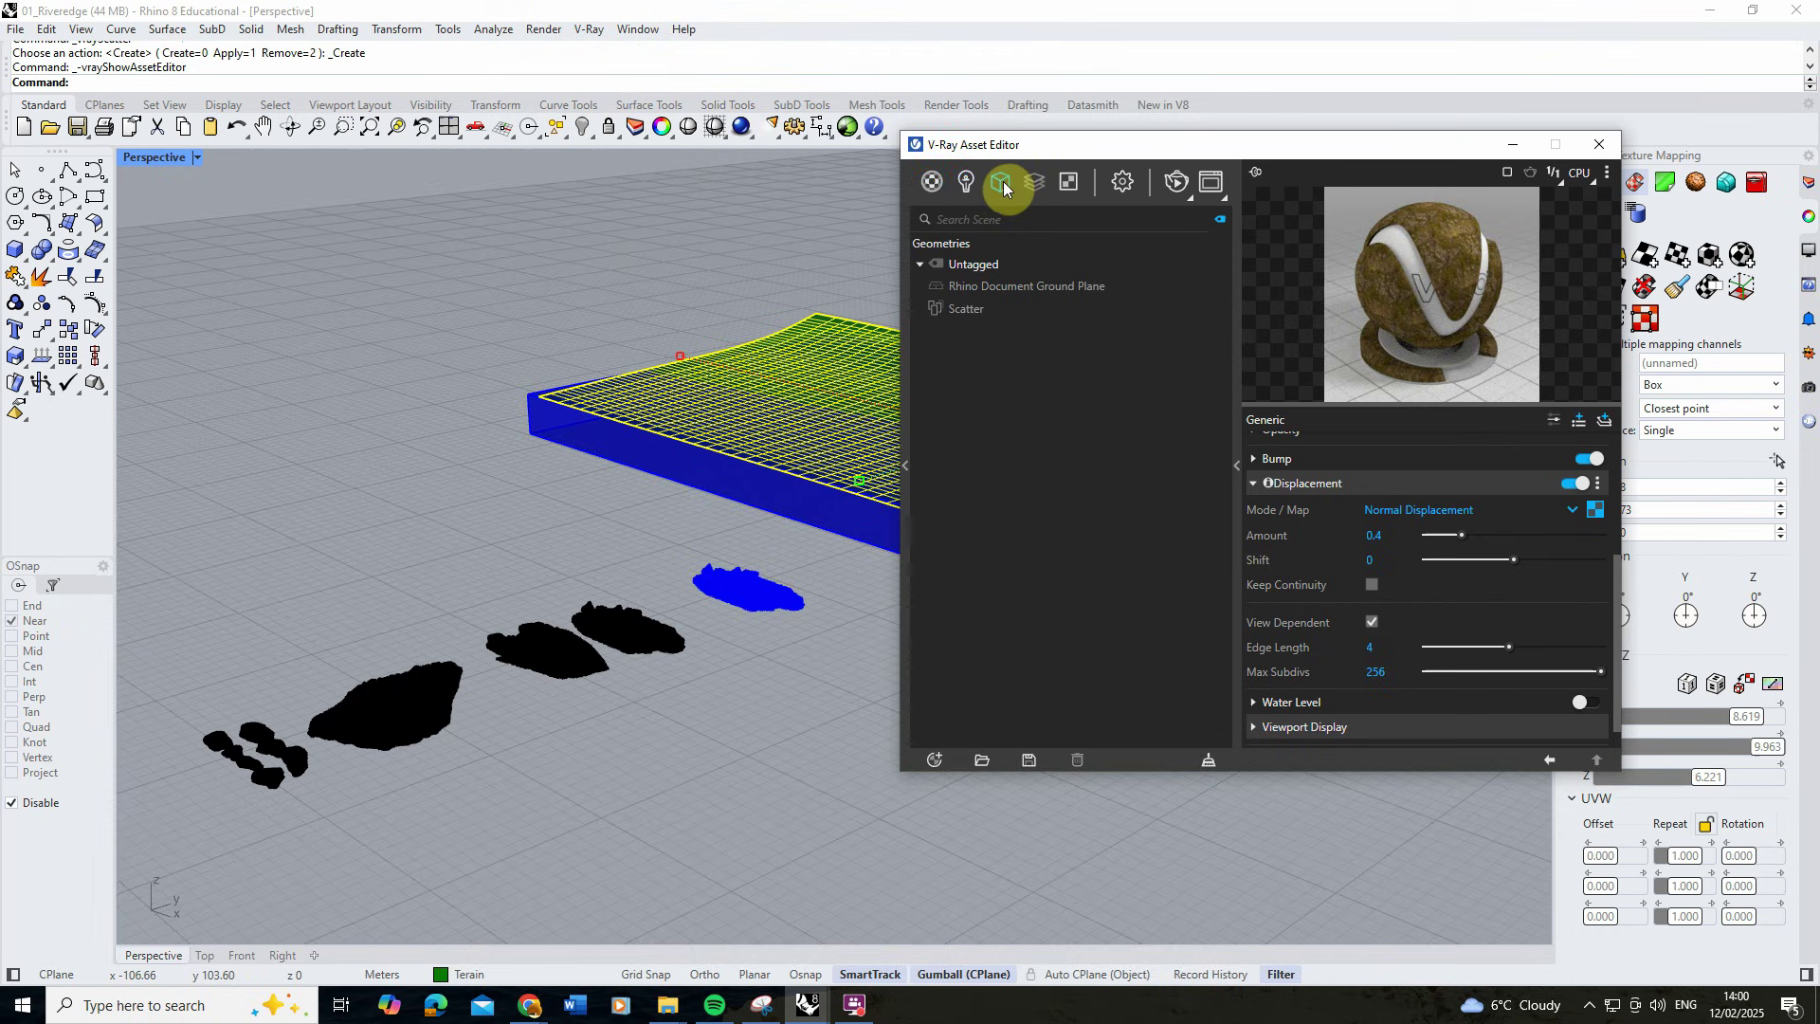
click(982, 306)
Add the group of small rock_moss_set_02 rock meshes as guests of the Scatter.
click(504, 348)
right_drag(505, 349, 548, 301)
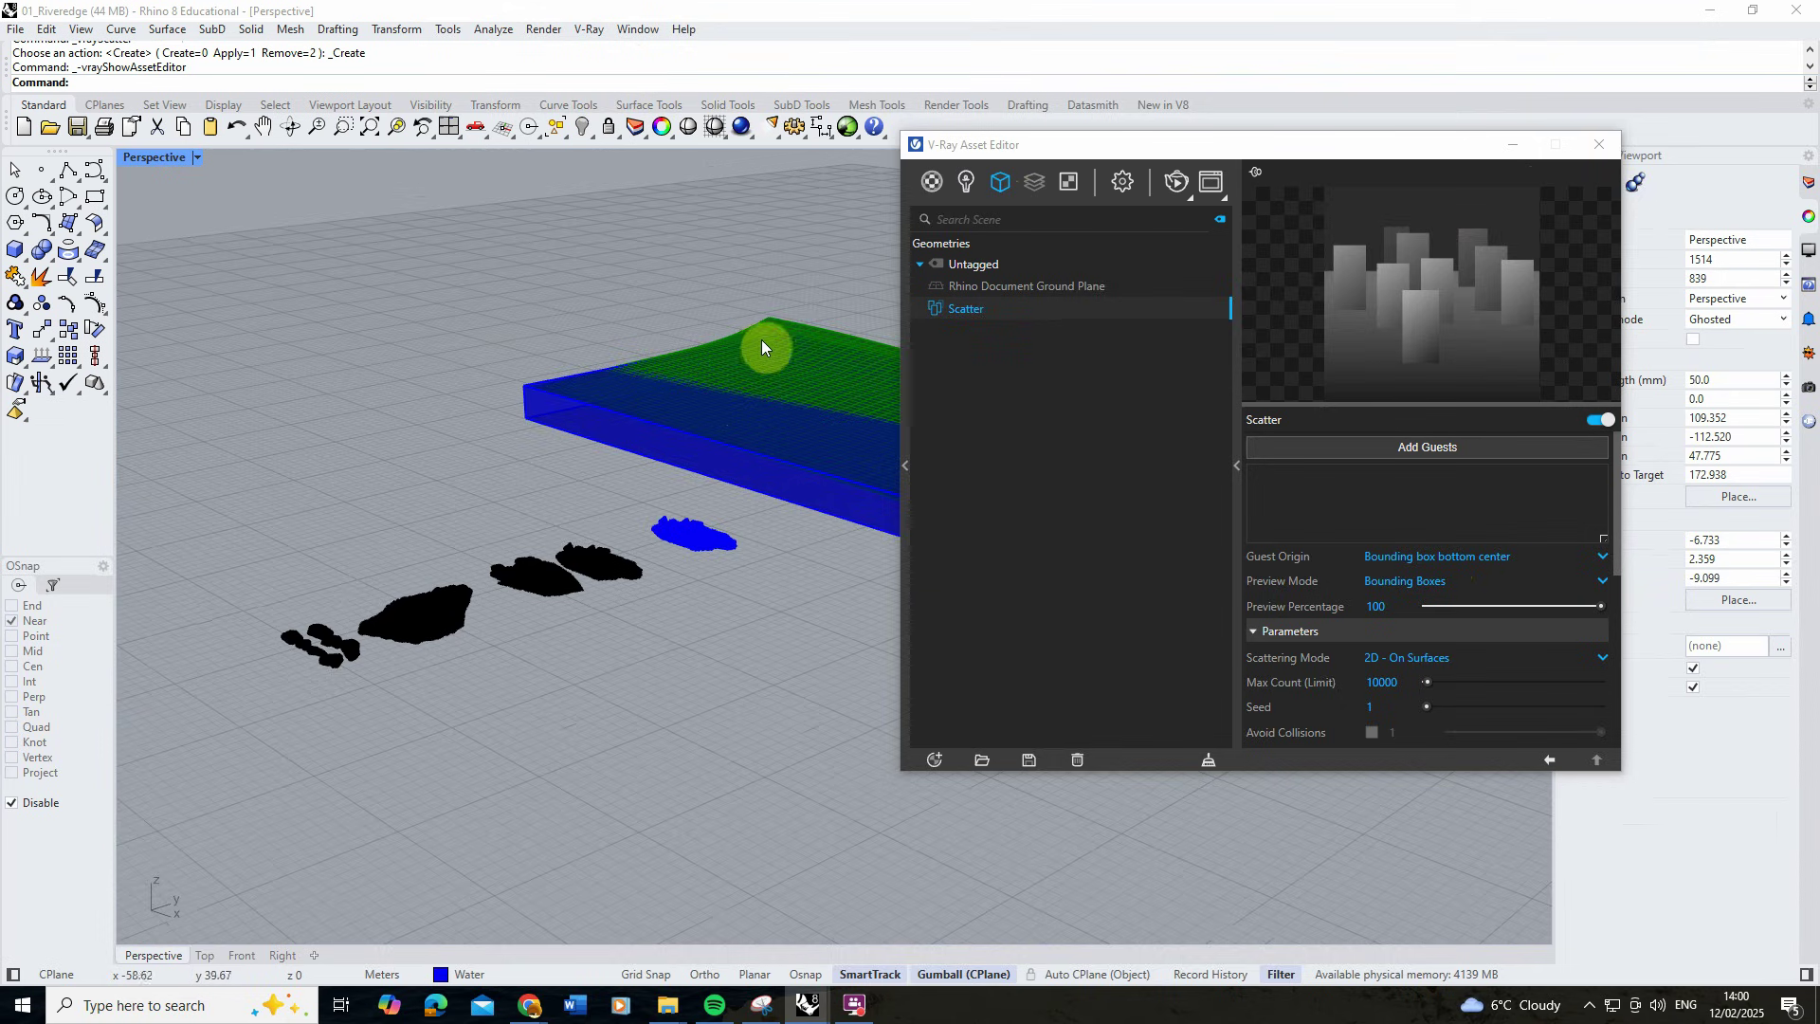
scroll(304, 656, up, 5)
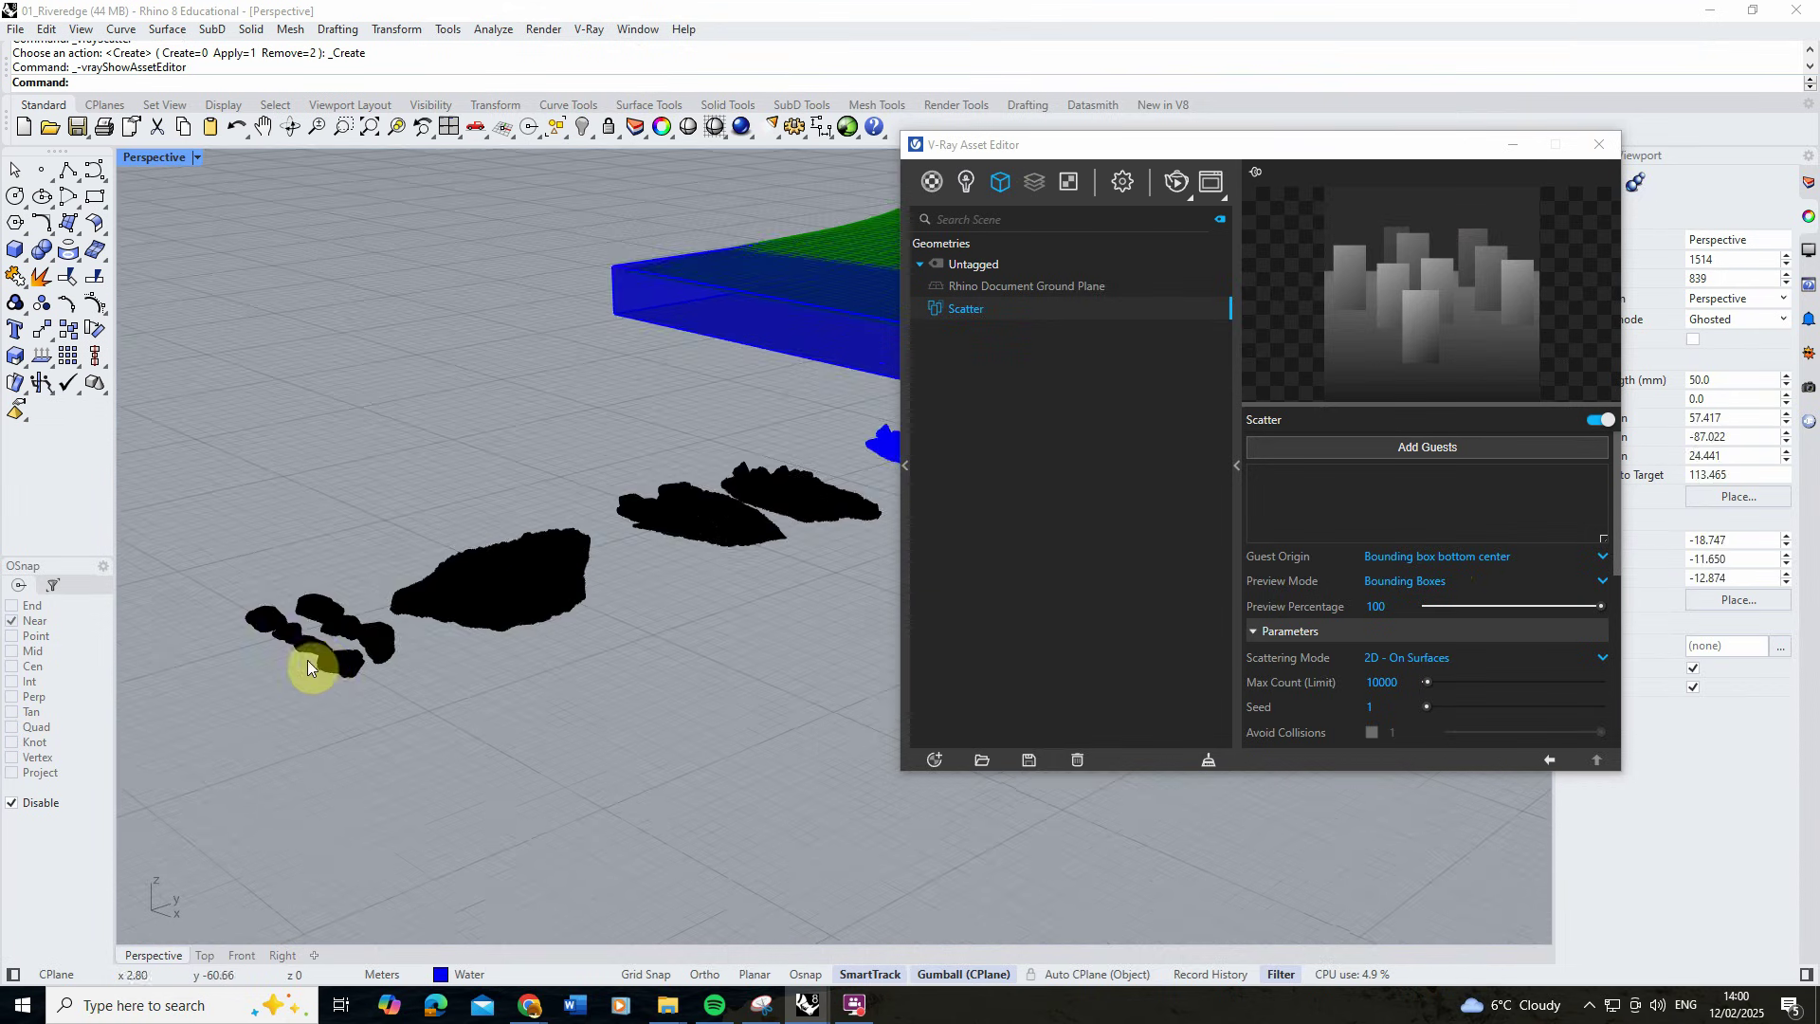
drag(231, 714, 483, 510)
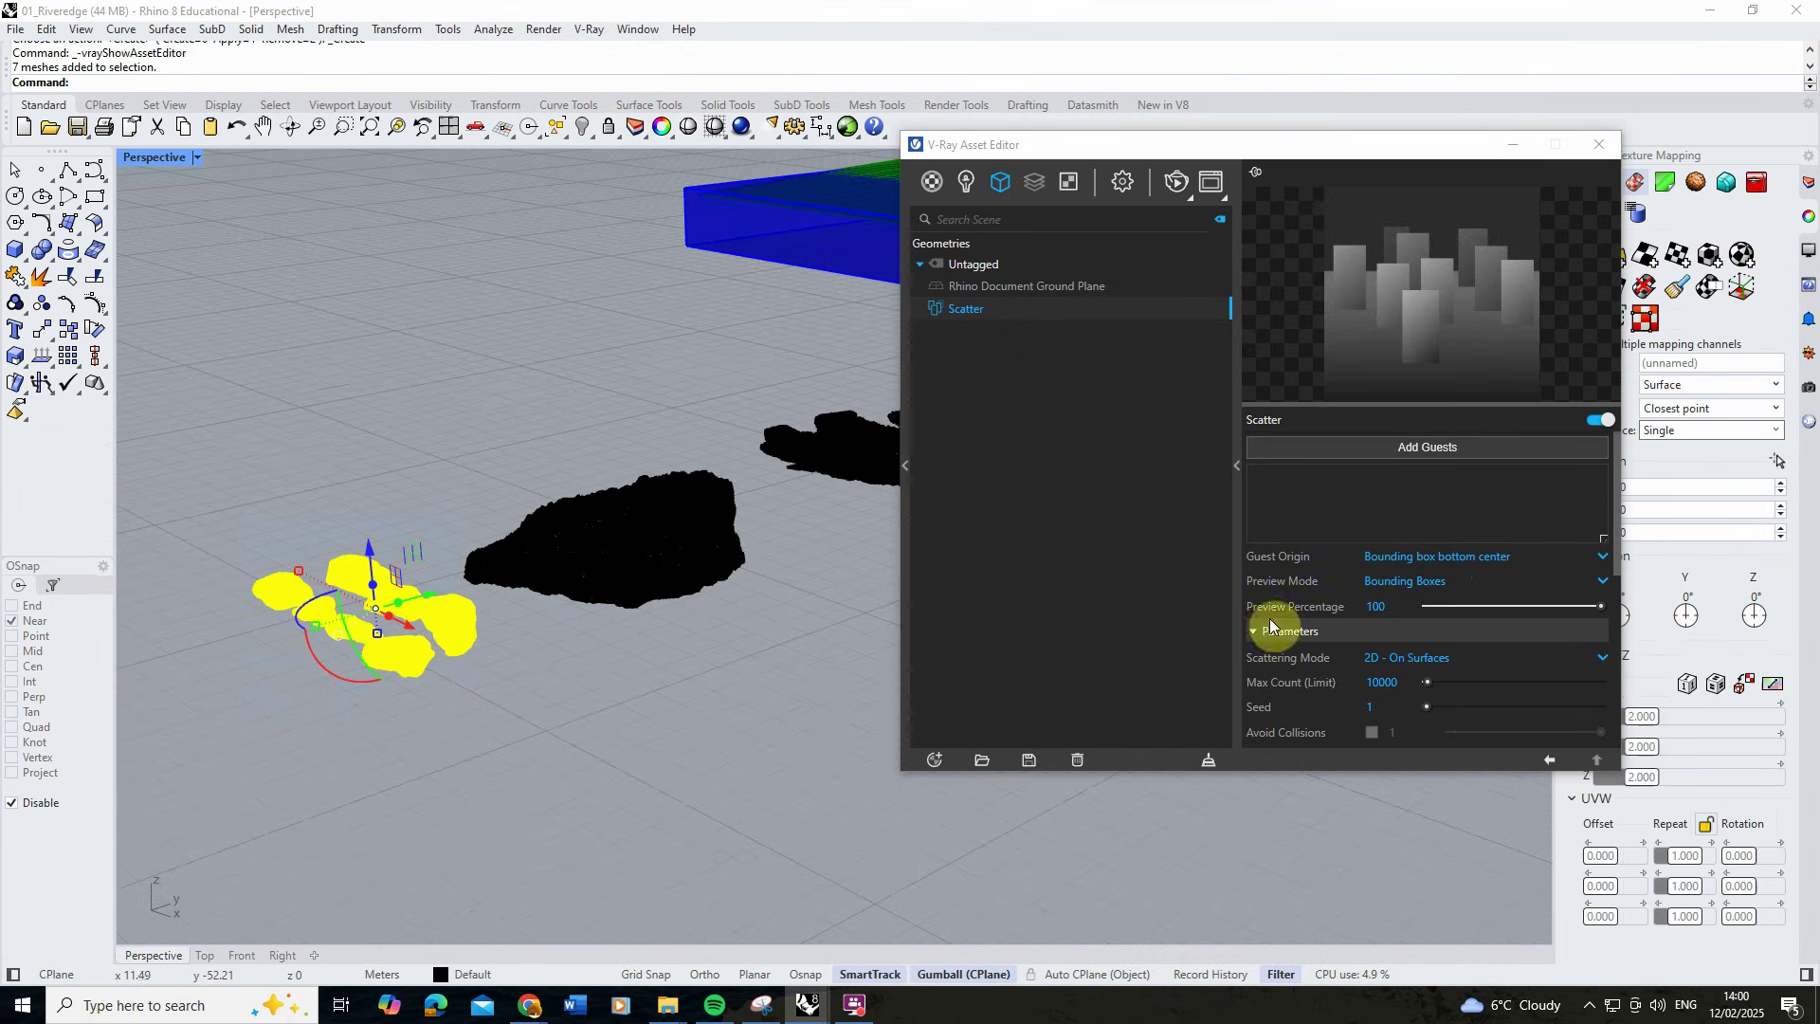
click(1447, 453)
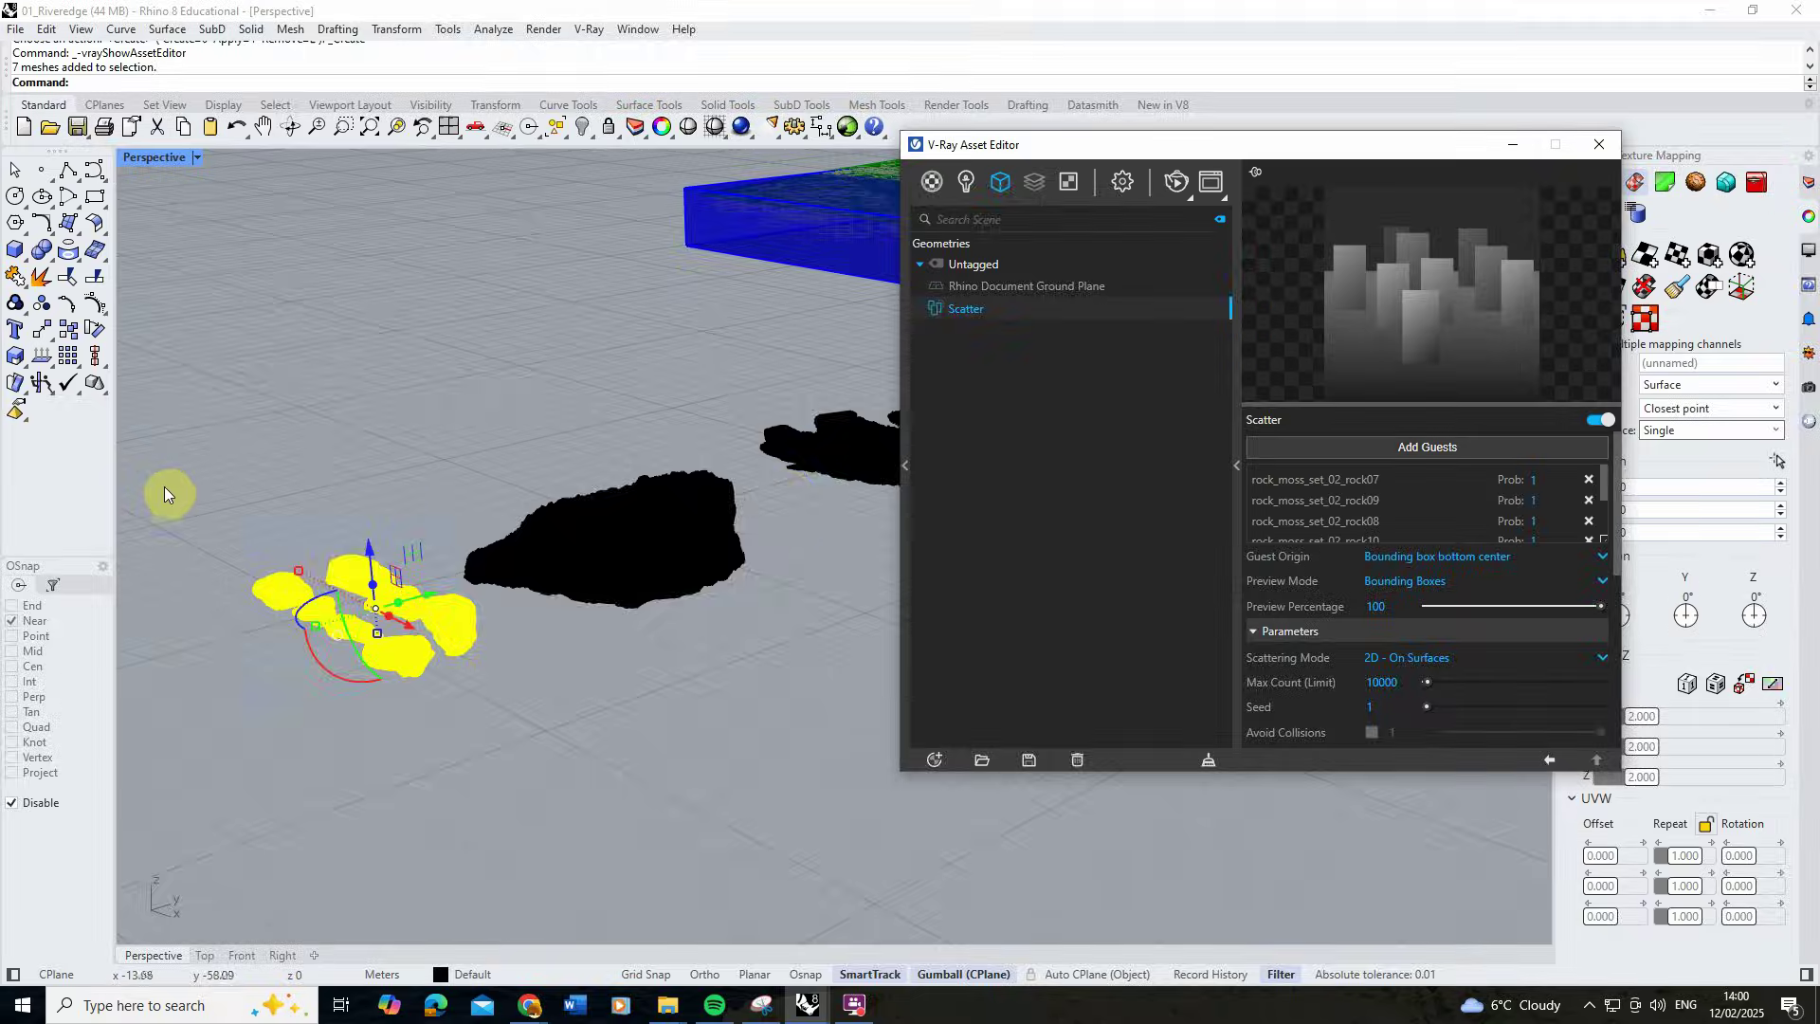
Examine the scattered bounding boxes from above and from the side to see how they sit relative to the terrain surface.
right_drag(163, 486, 800, 404)
scroll(864, 317, up, 5)
scroll(865, 313, down, 3)
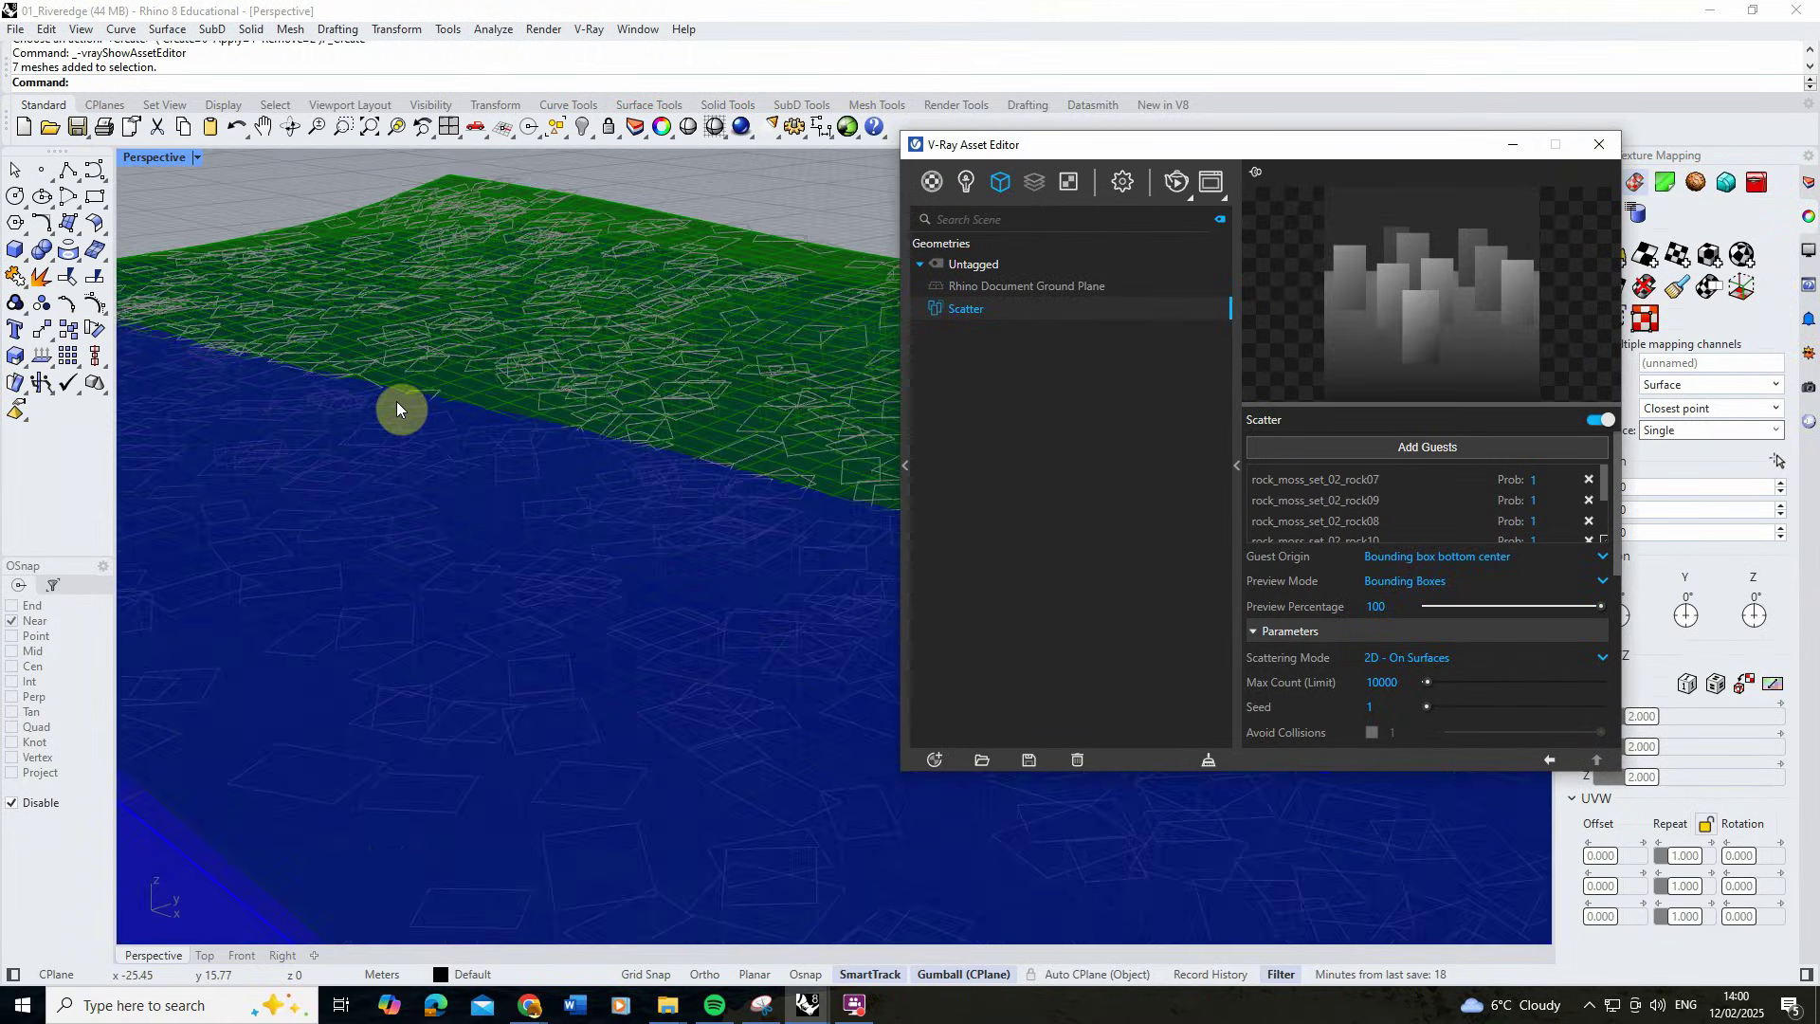
scroll(353, 390, down, 3)
right_drag(354, 391, 664, 389)
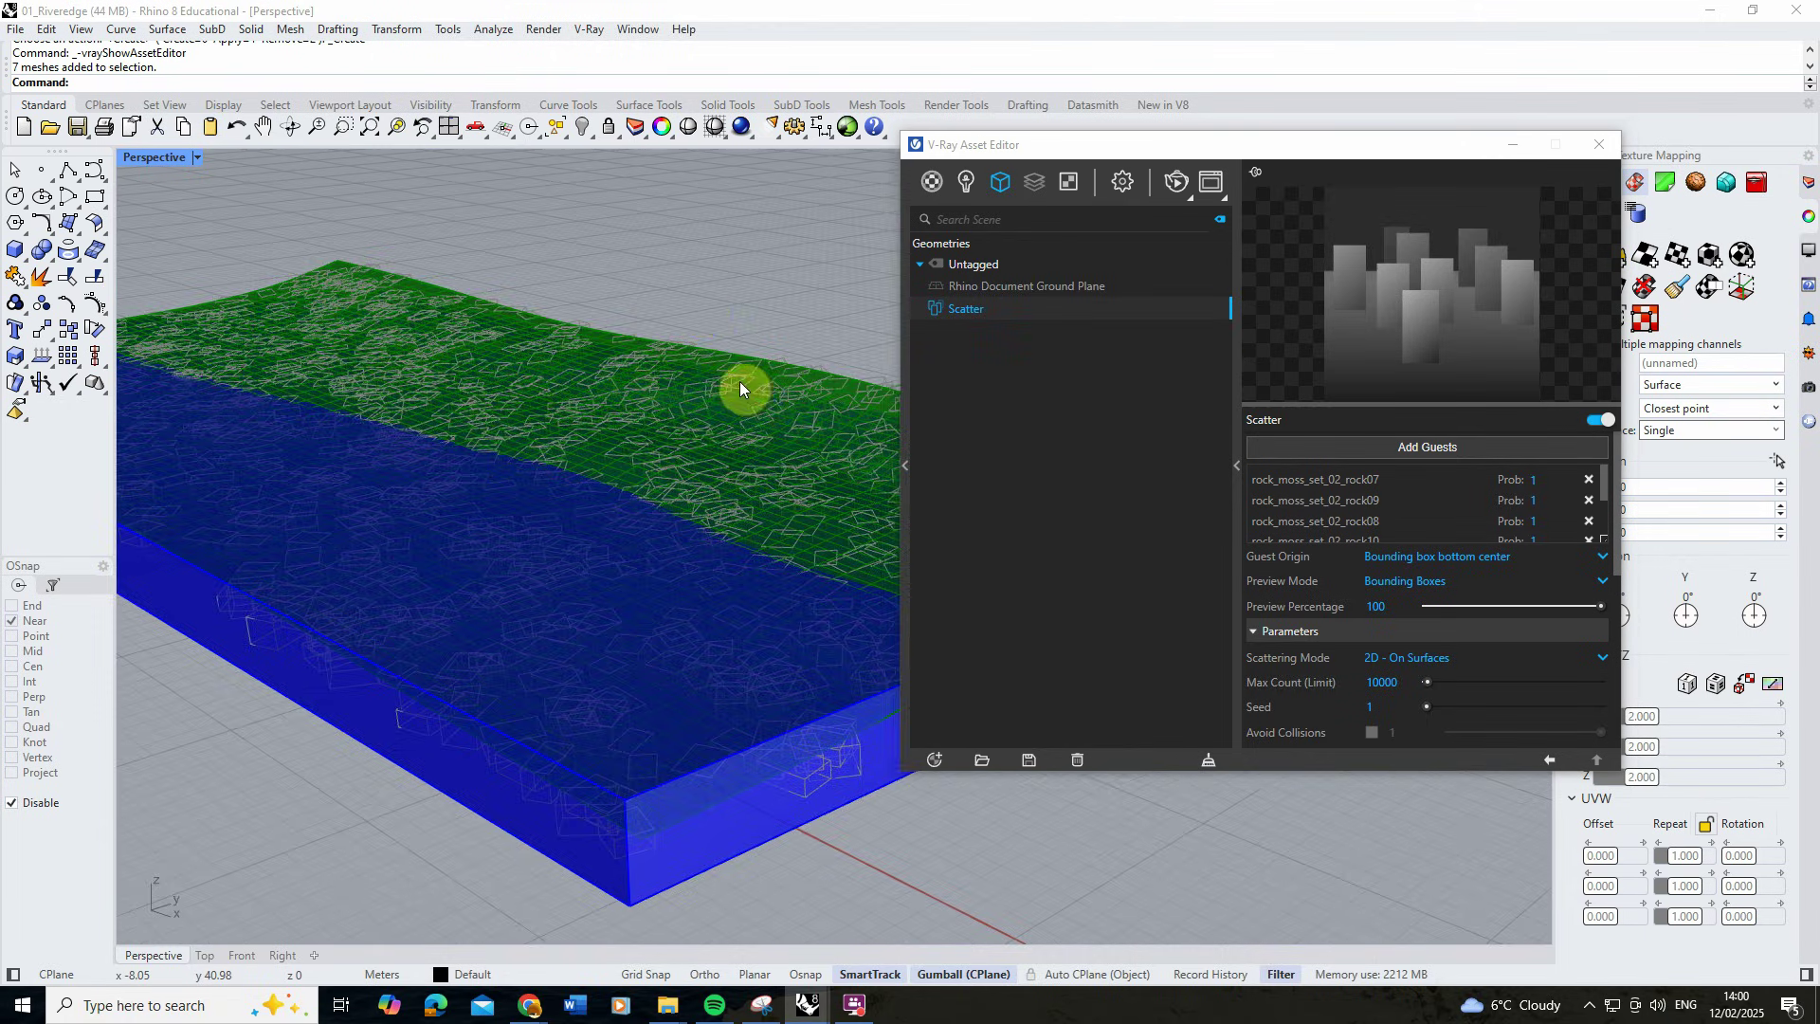
right_drag(739, 381, 480, 388)
scroll(715, 369, down, 3)
right_drag(715, 370, 752, 333)
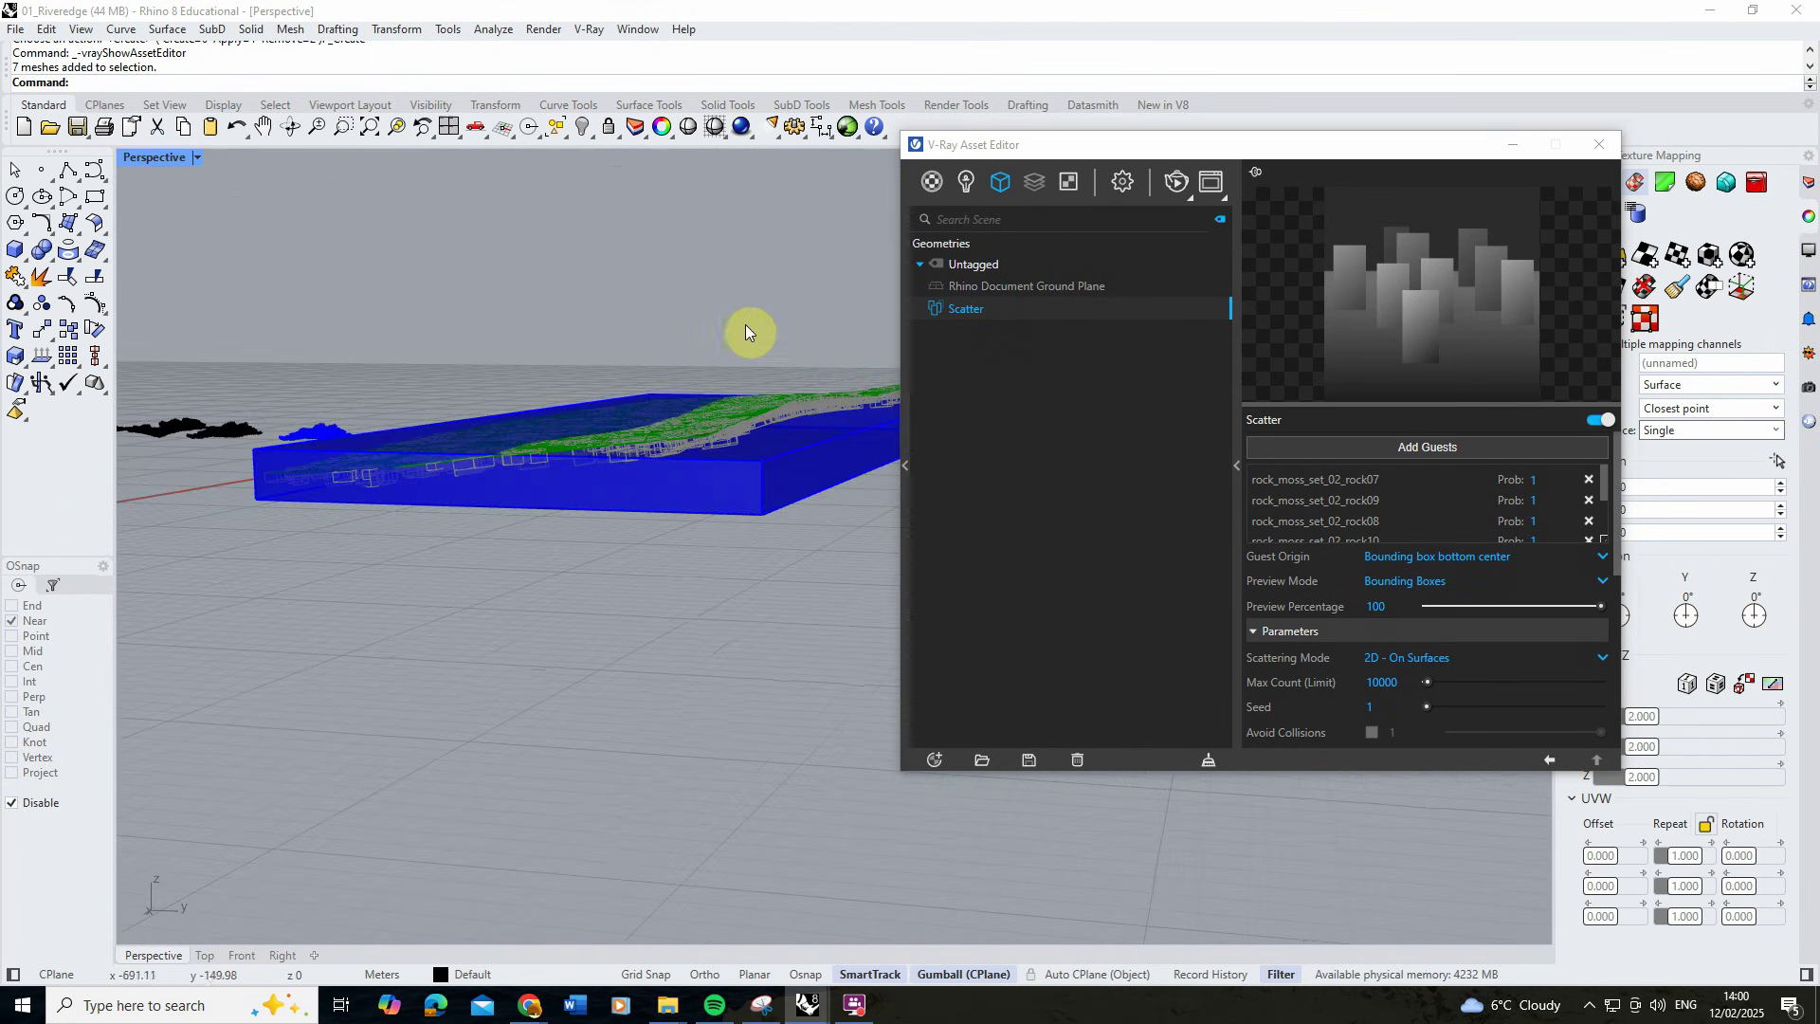
scroll(654, 492, up, 3)
right_drag(655, 492, 662, 455)
scroll(684, 526, up, 3)
right_drag(685, 520, 728, 517)
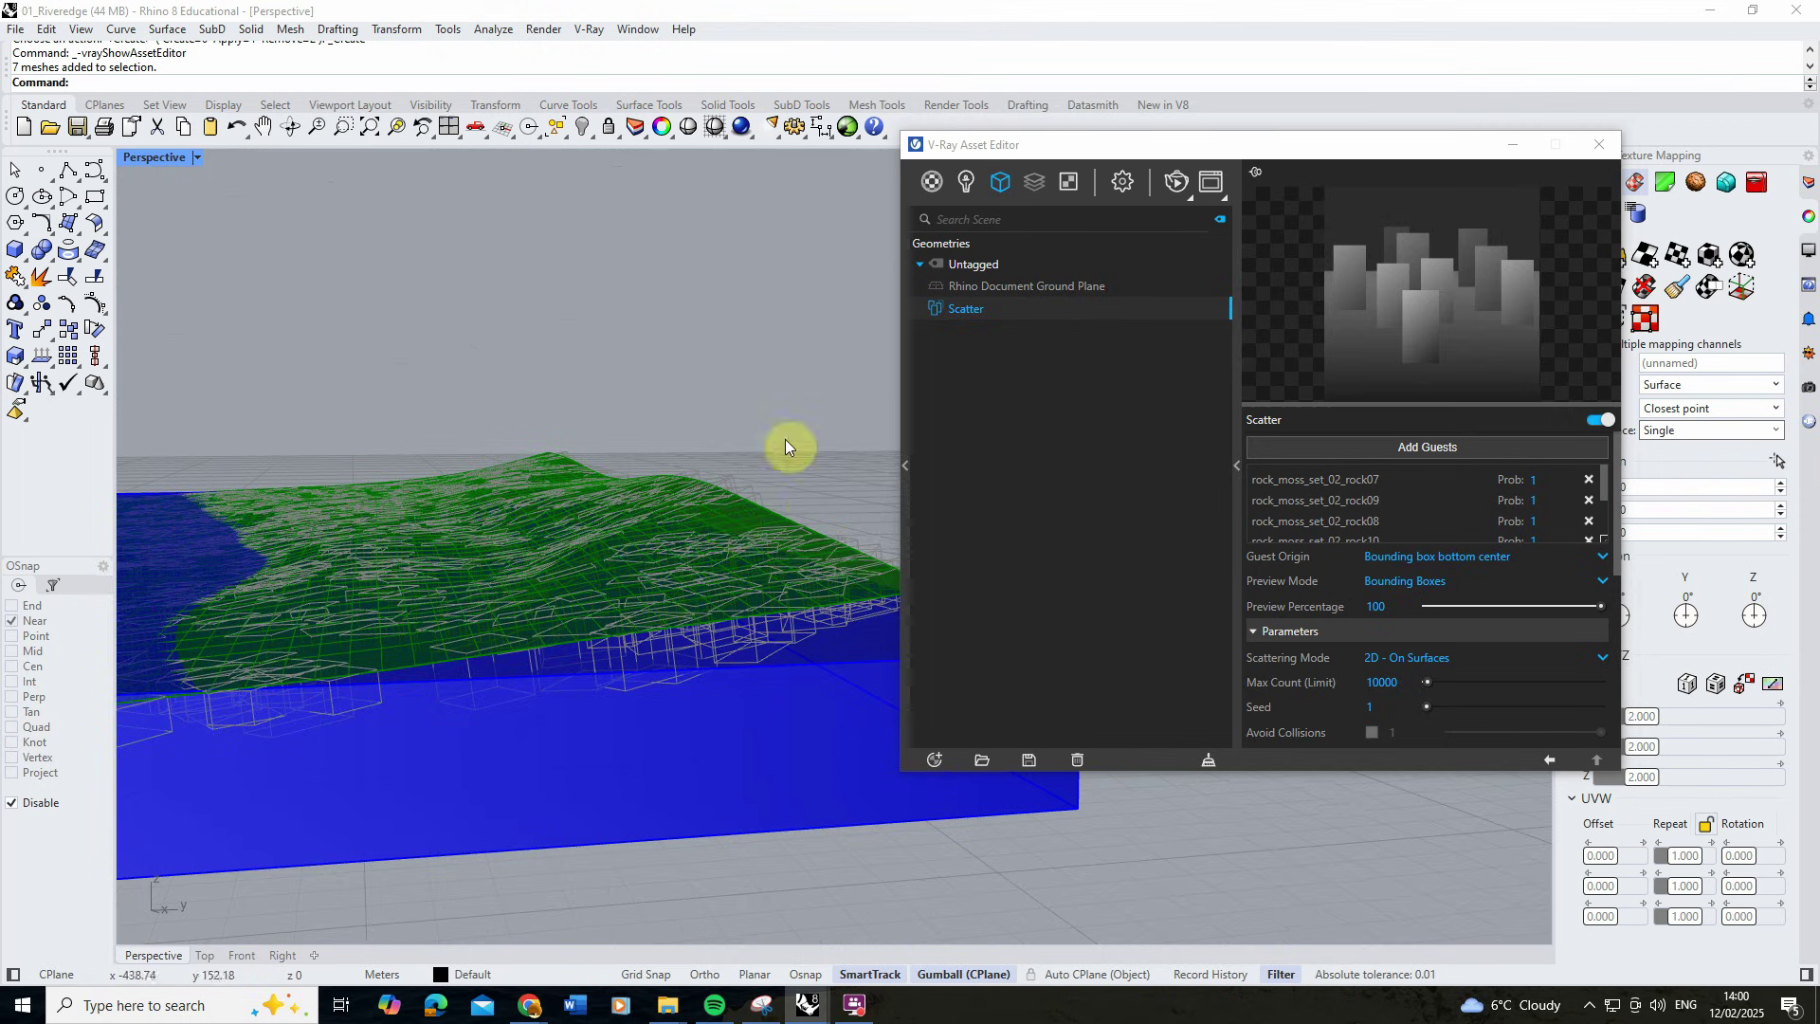
right_drag(792, 446, 618, 560)
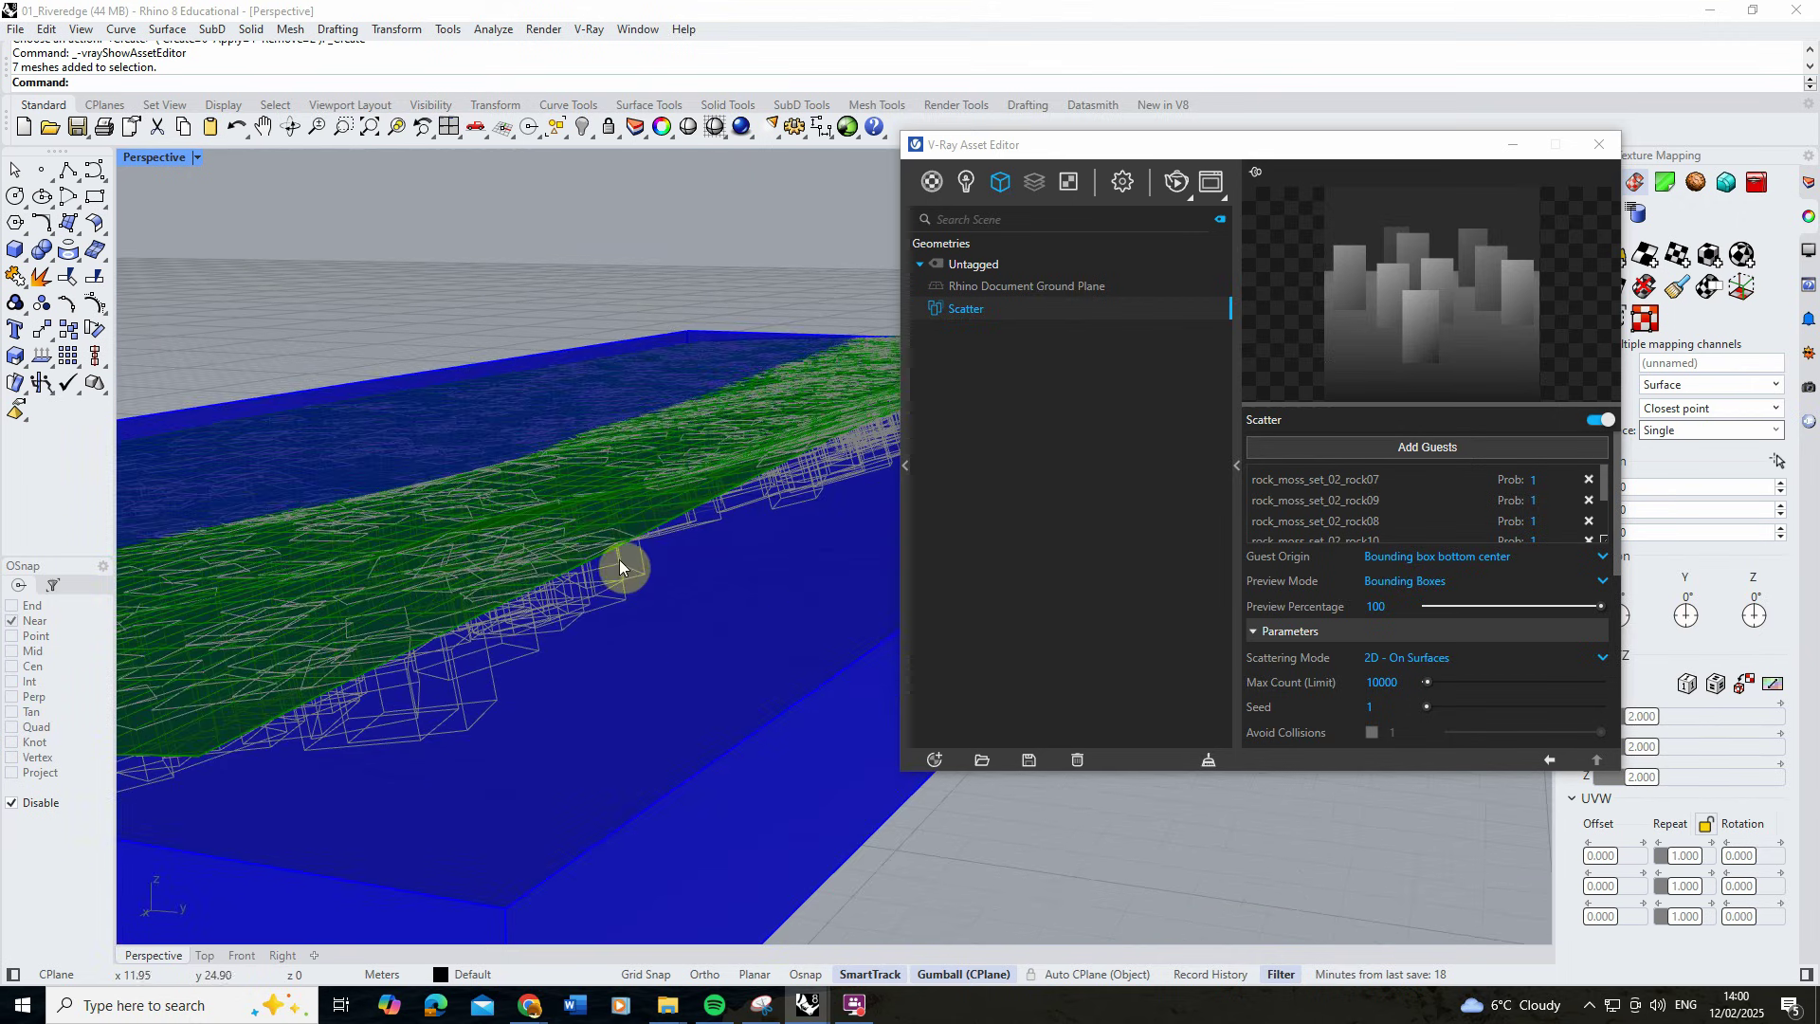
Start an interactive V-Ray render and view the scattered rocks along the terrain's edge.
click(1177, 181)
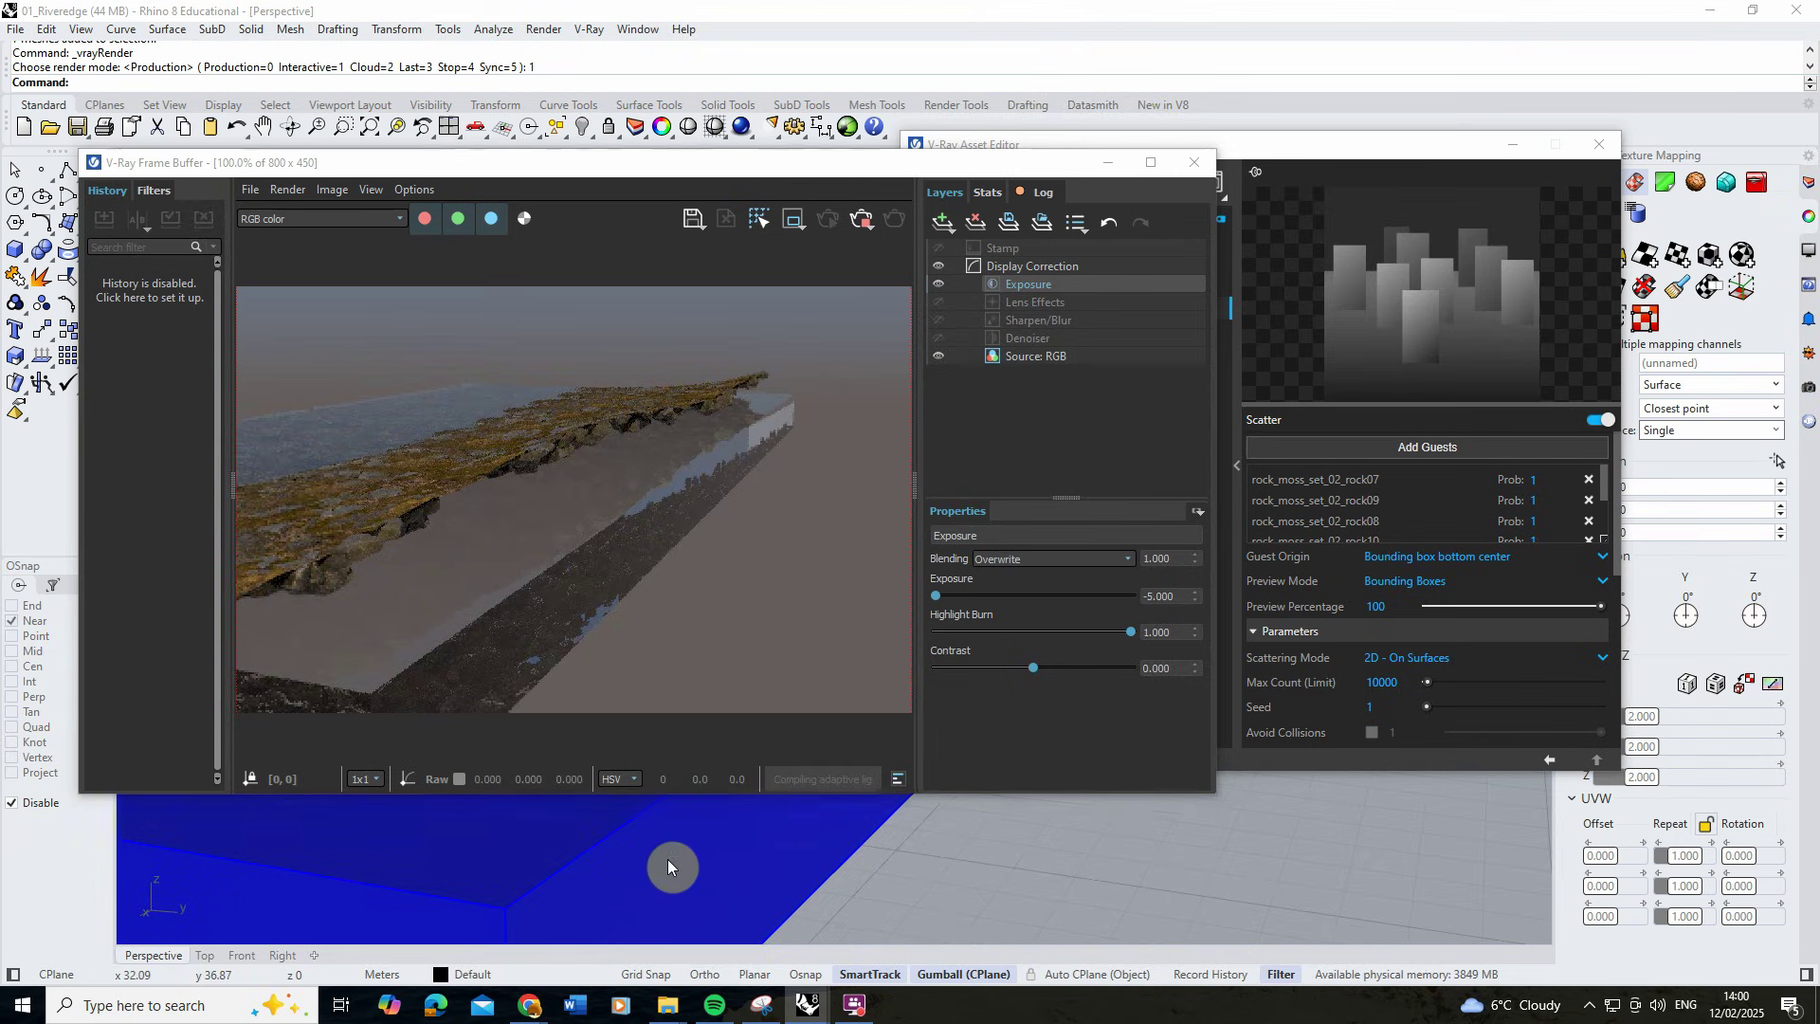
right_drag(667, 858, 663, 825)
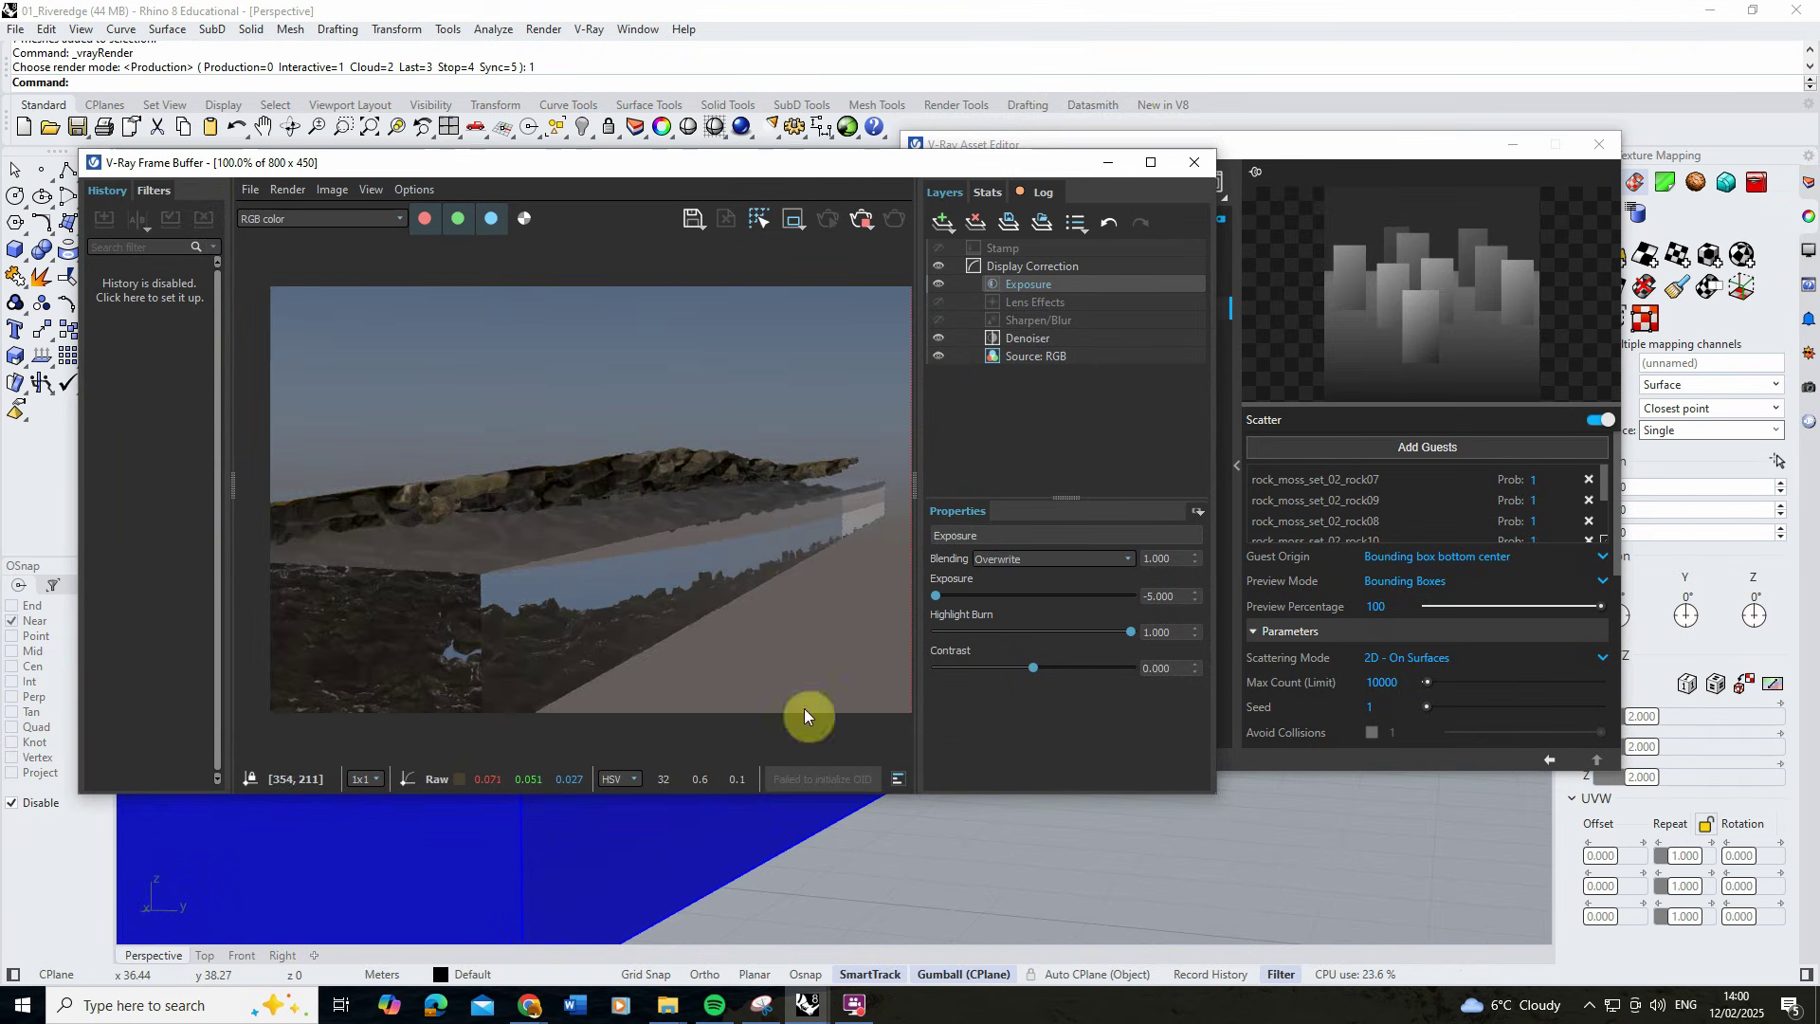
right_drag(862, 844, 975, 862)
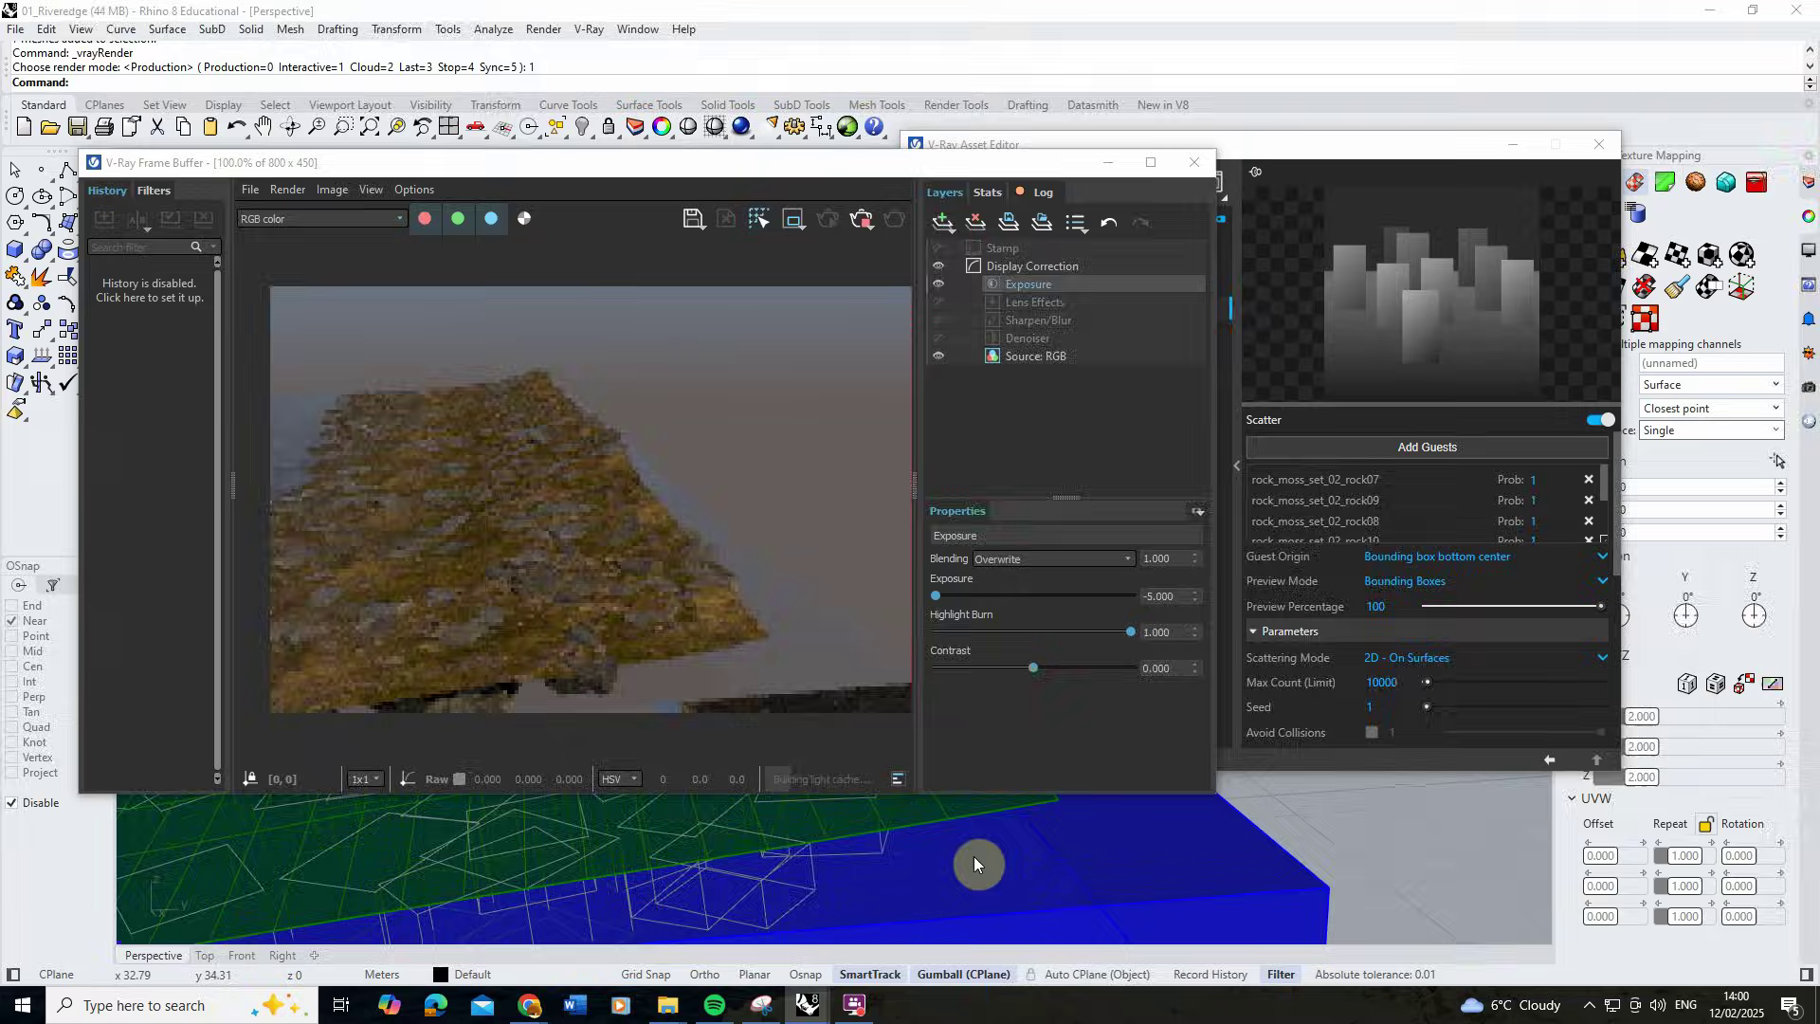
Flip the direction of the terrain surface with the Flip command, keeping the render window clear of the terrain.
click(964, 809)
drag(917, 156, 1588, 187)
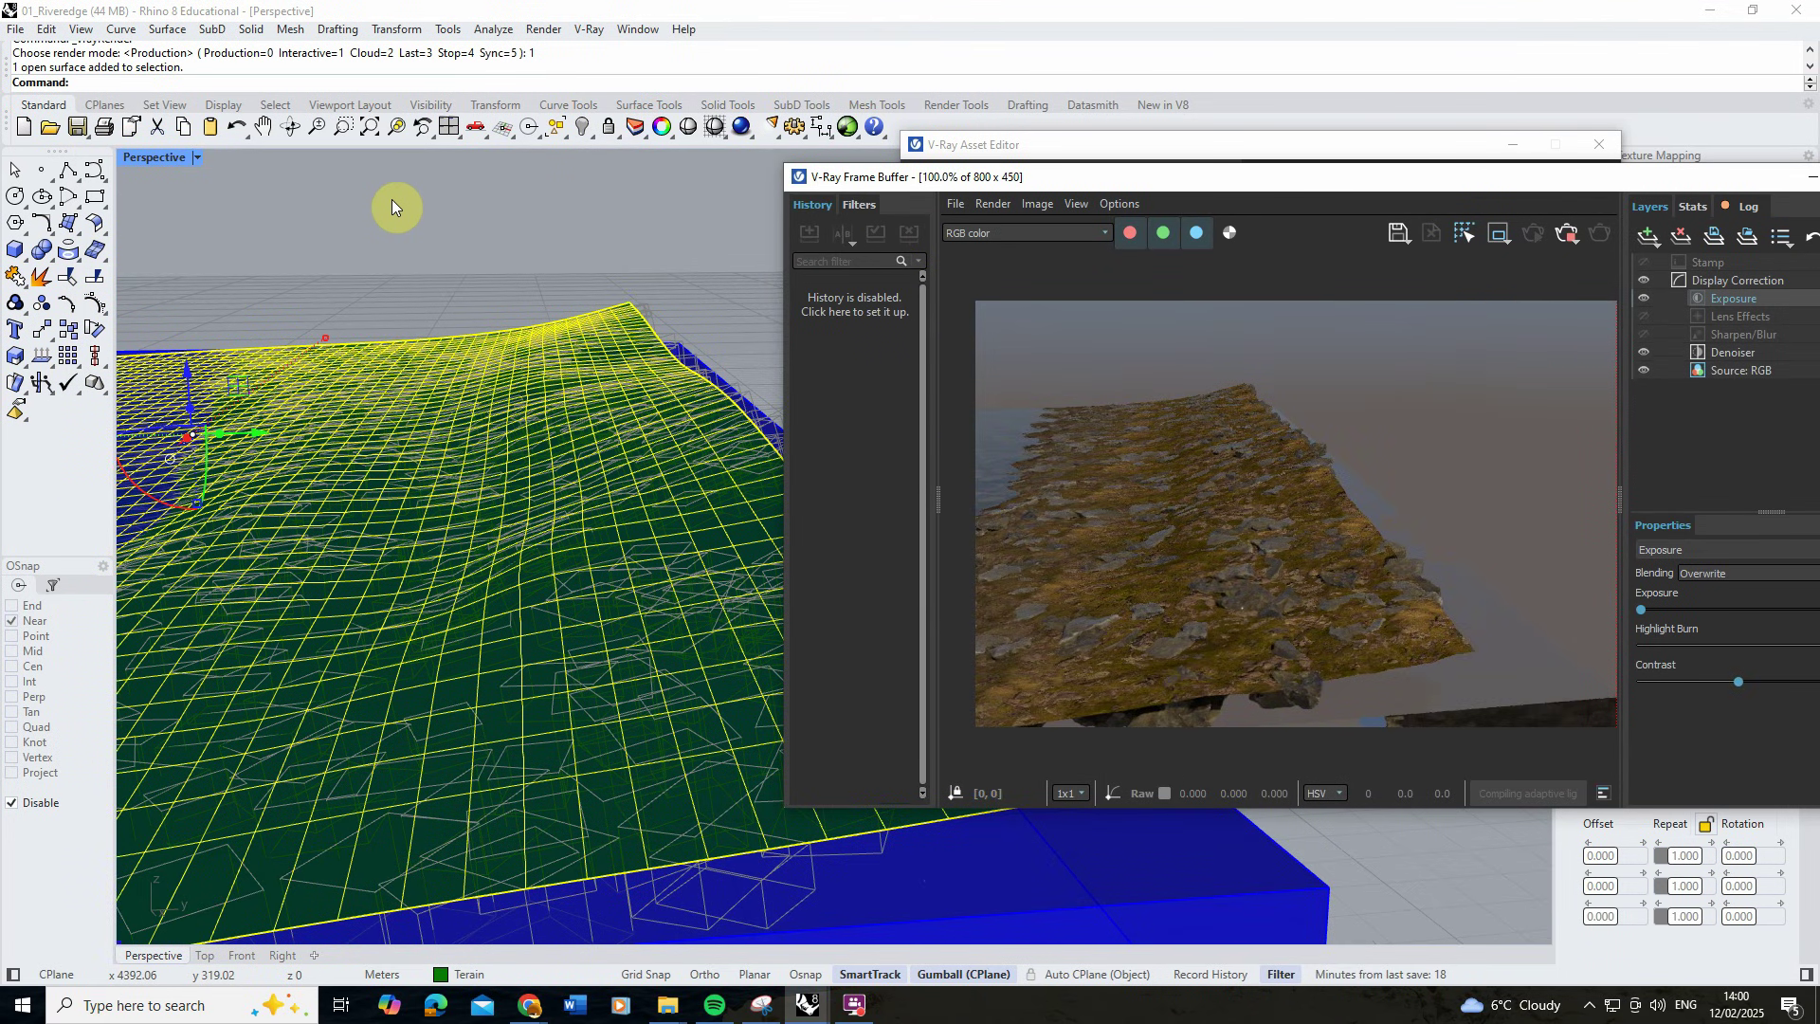
click(374, 258)
click(613, 352)
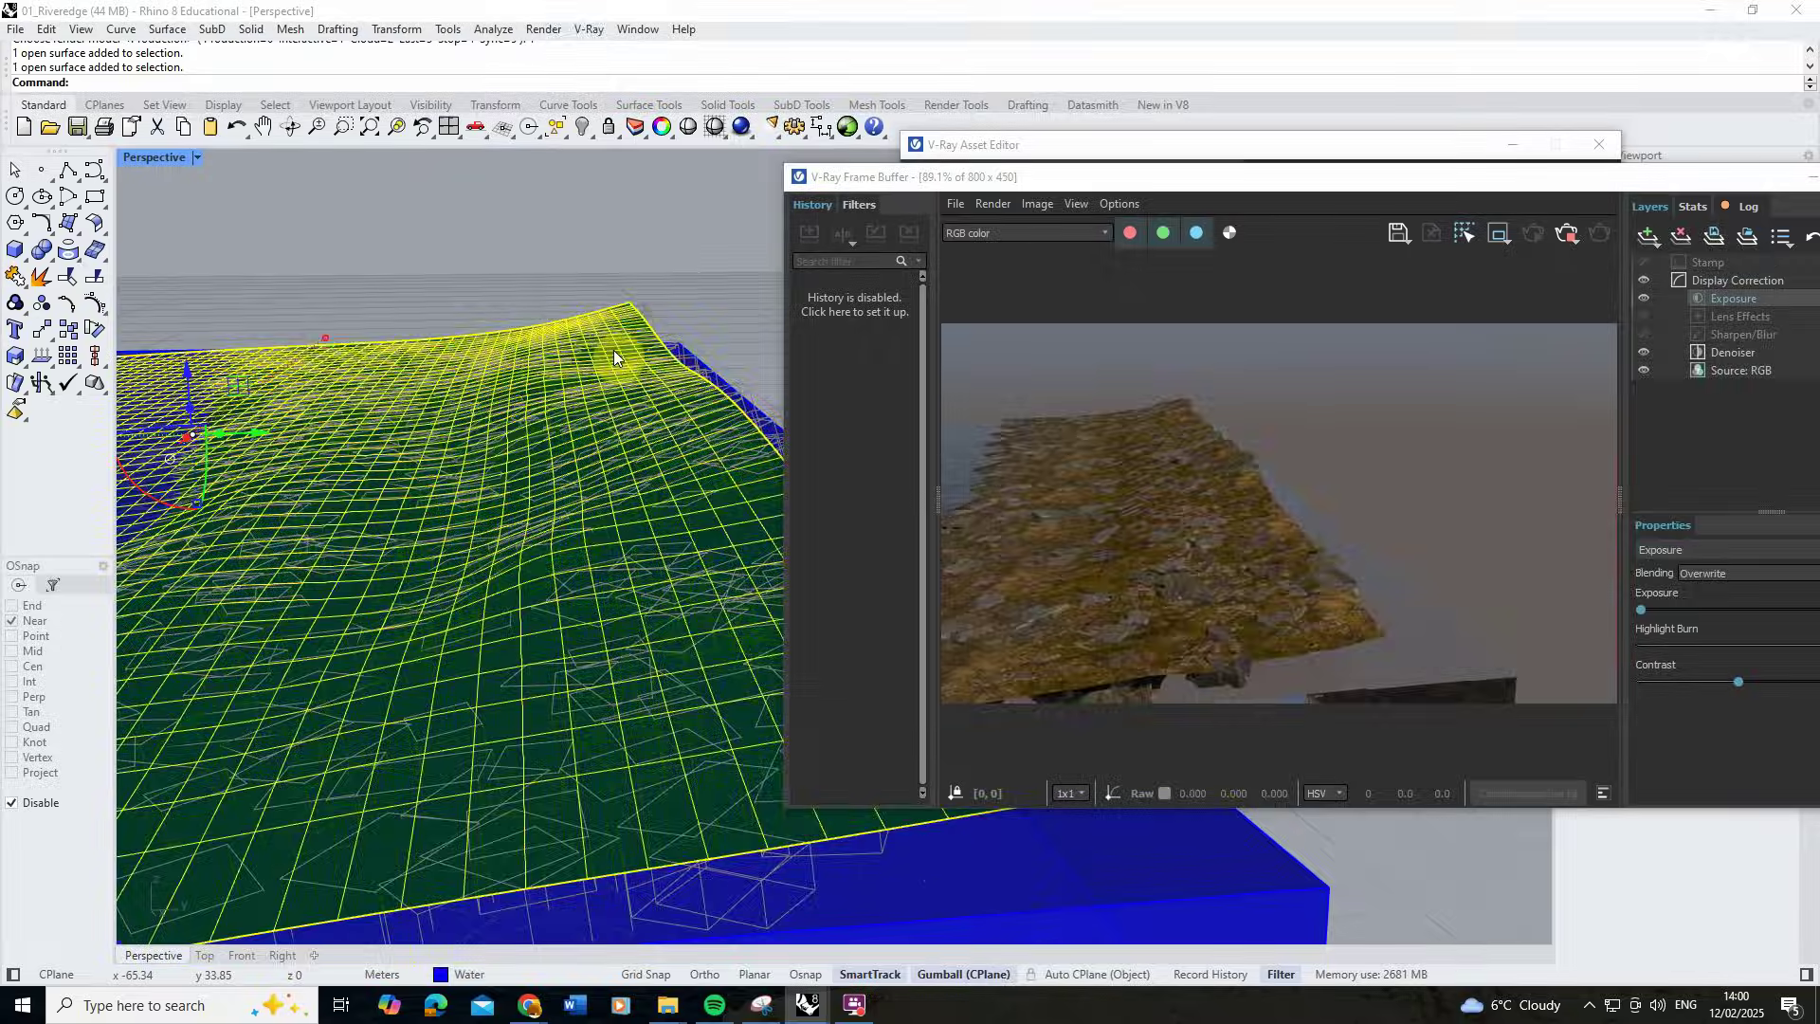
text(Flip)
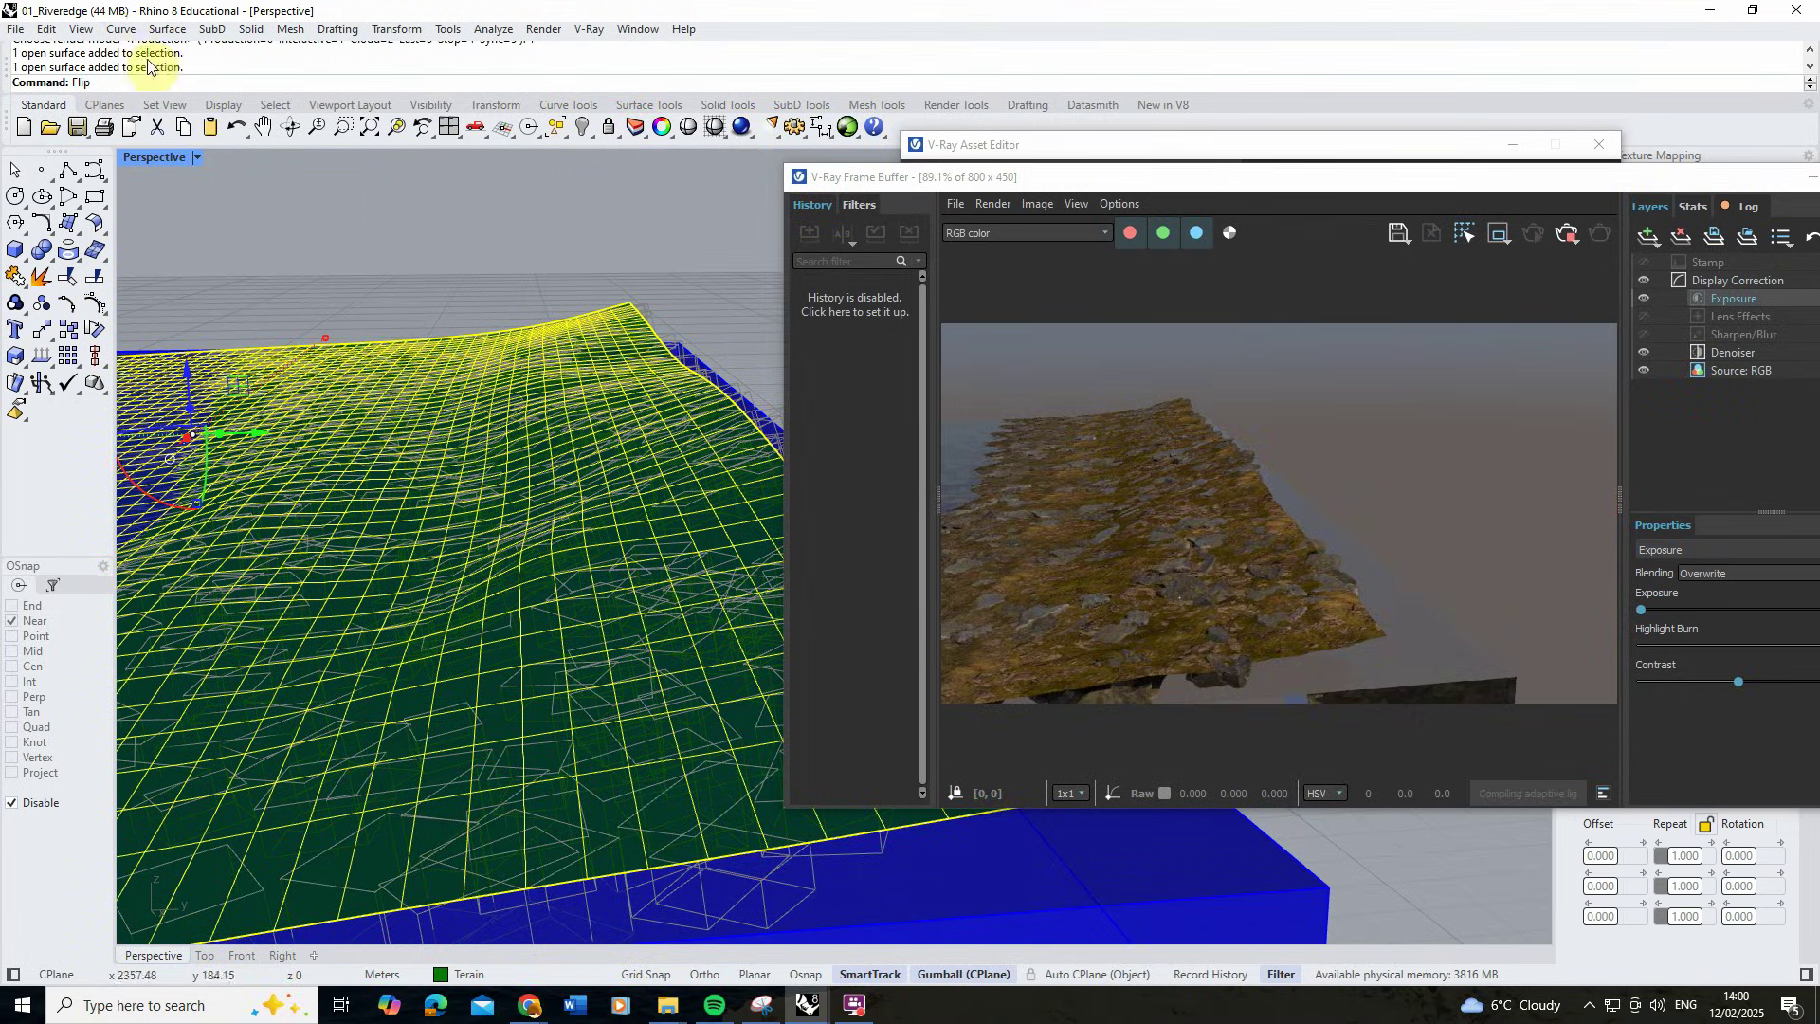
key(Return)
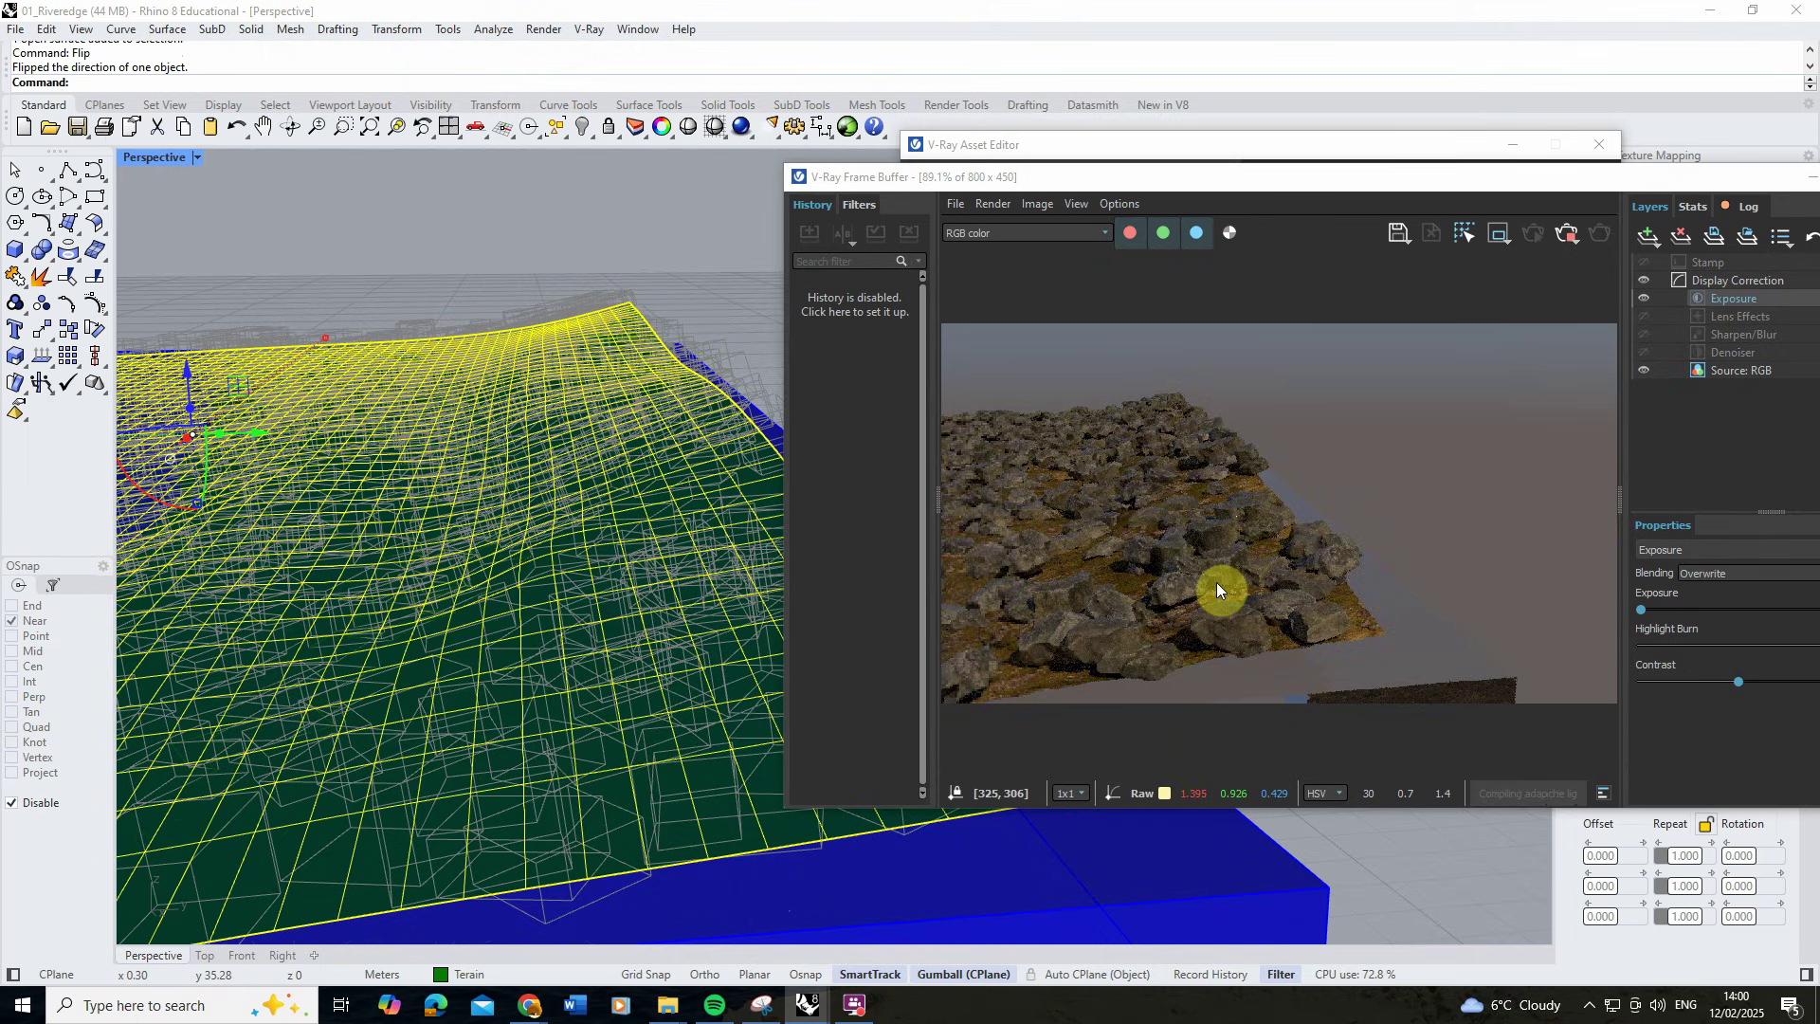
Frame the shoreline in the interactive render and arrange the Frame Buffer and Asset Editor windows side by side.
right_drag(465, 489, 1022, 595)
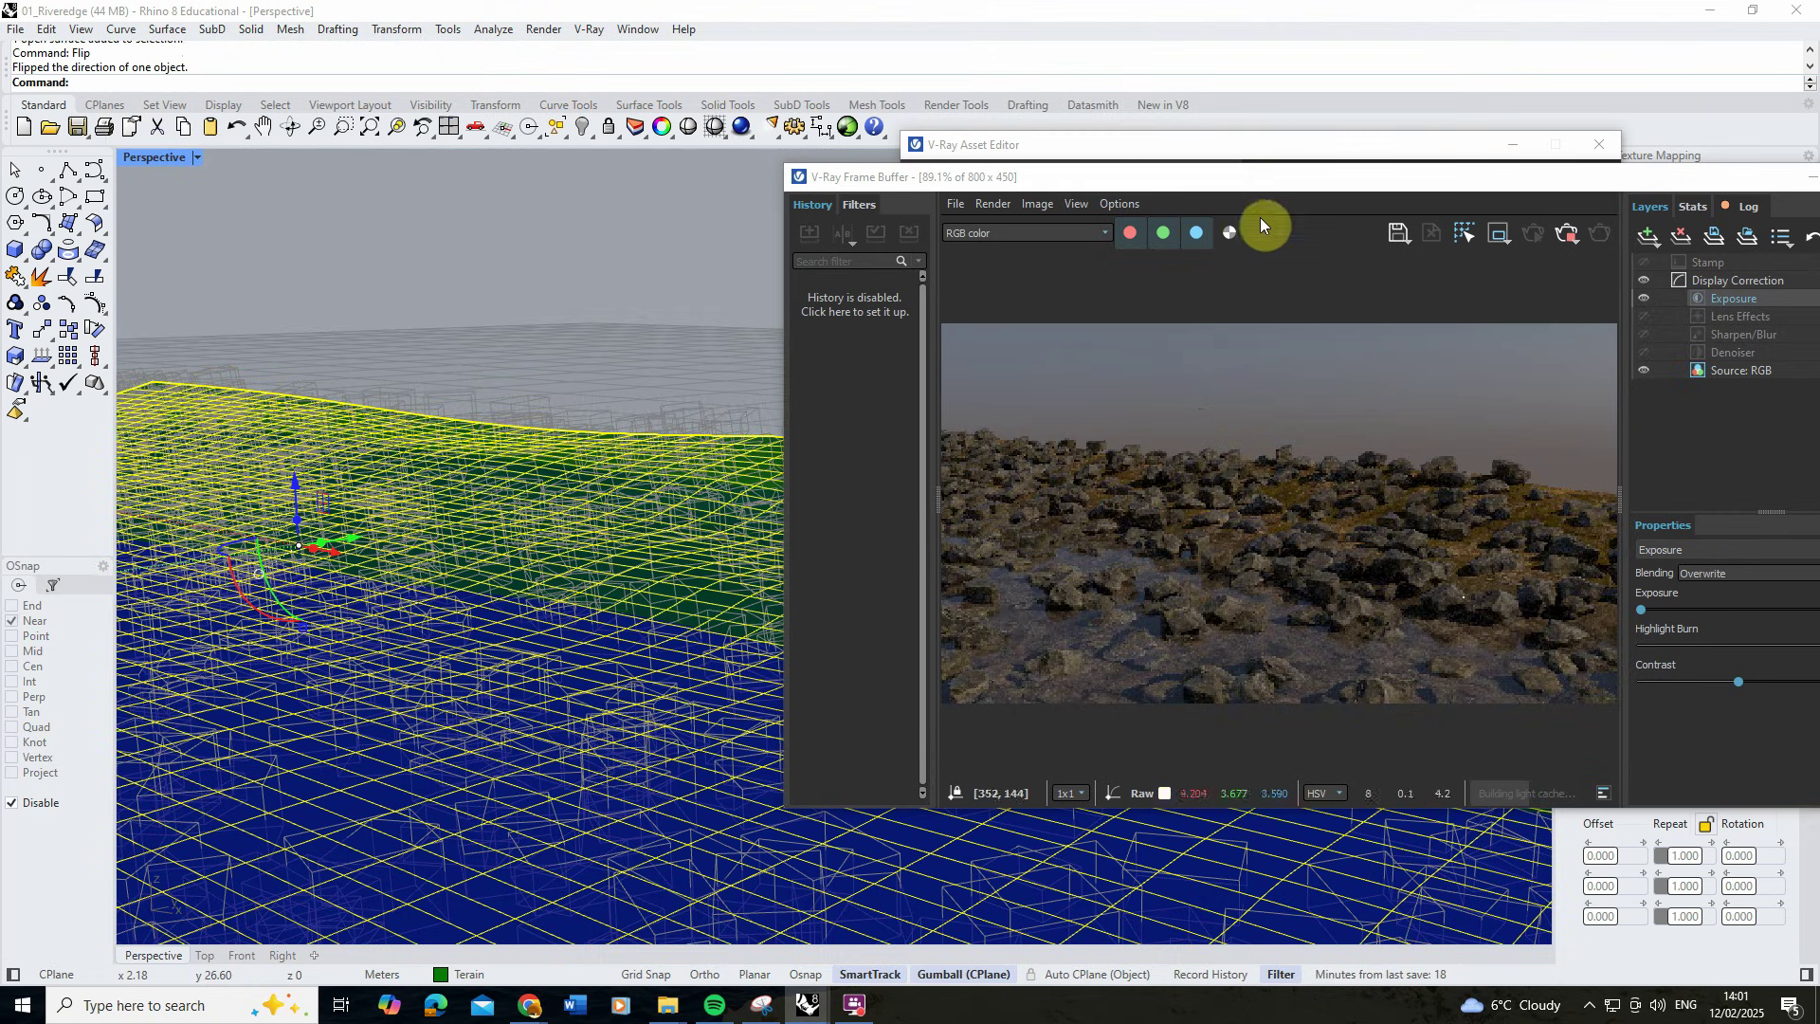
drag(1251, 176, 912, 120)
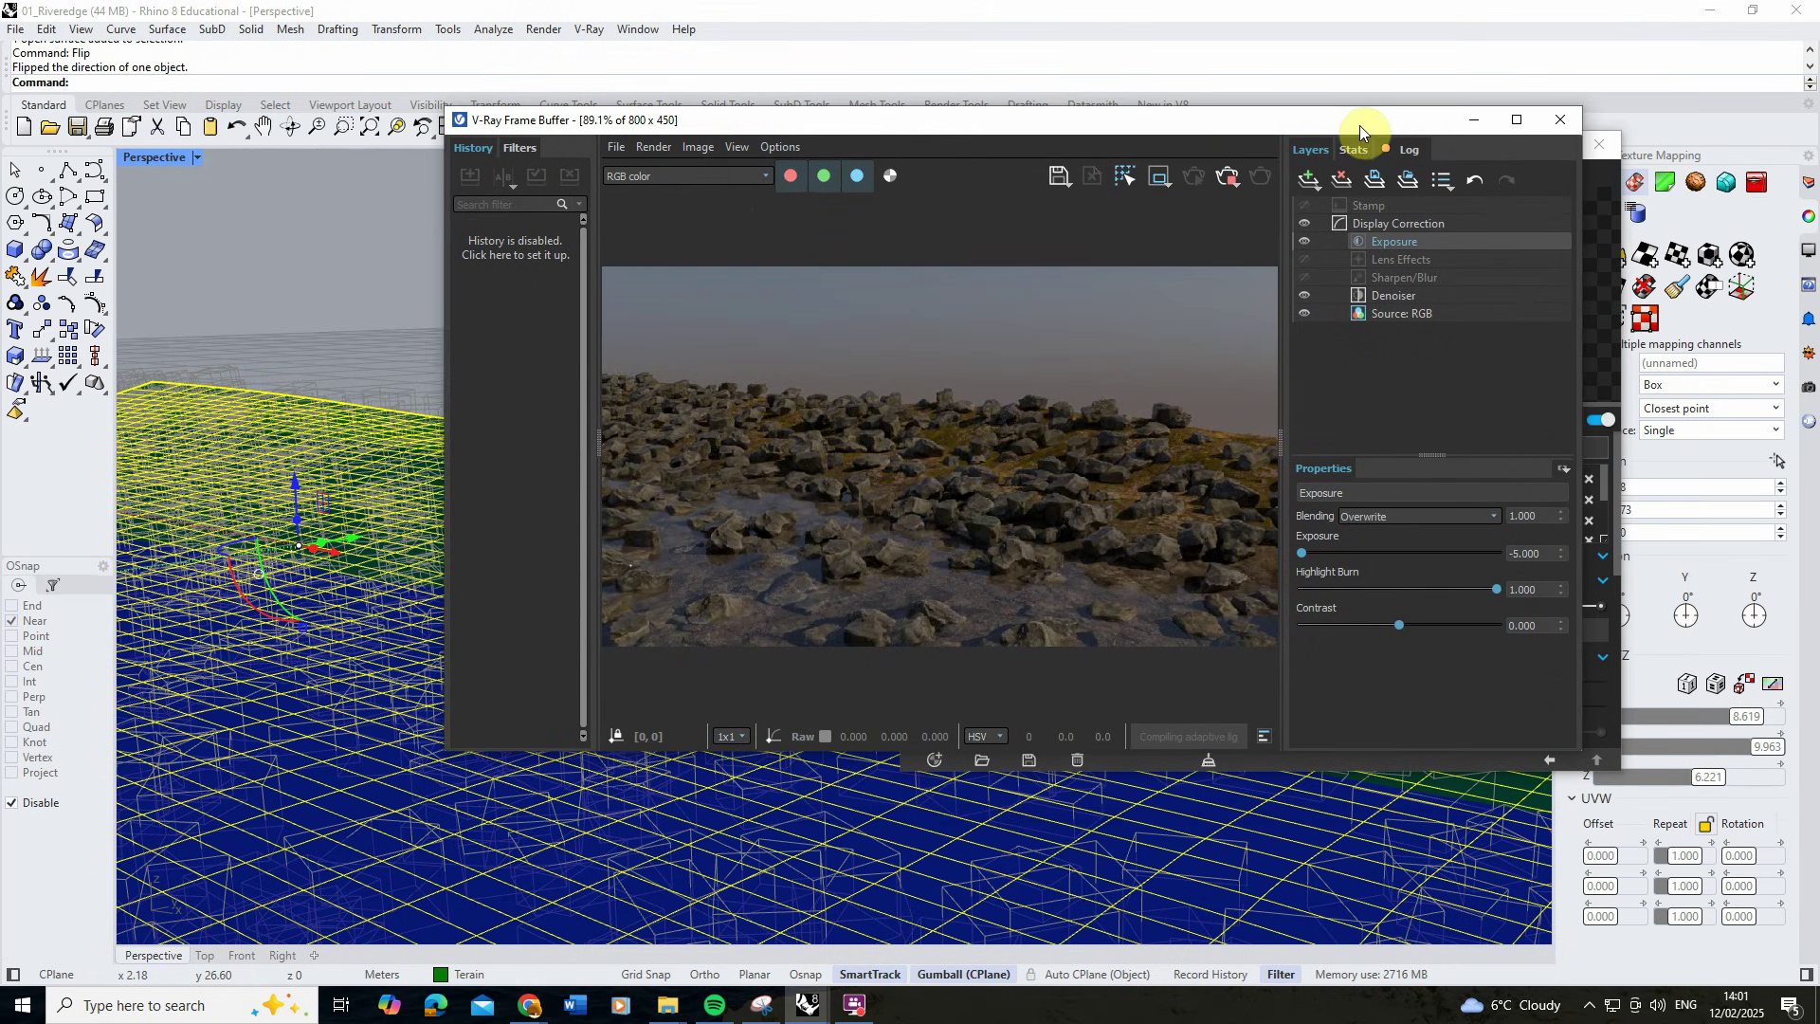
drag(1360, 126, 935, 130)
drag(1248, 156, 1355, 140)
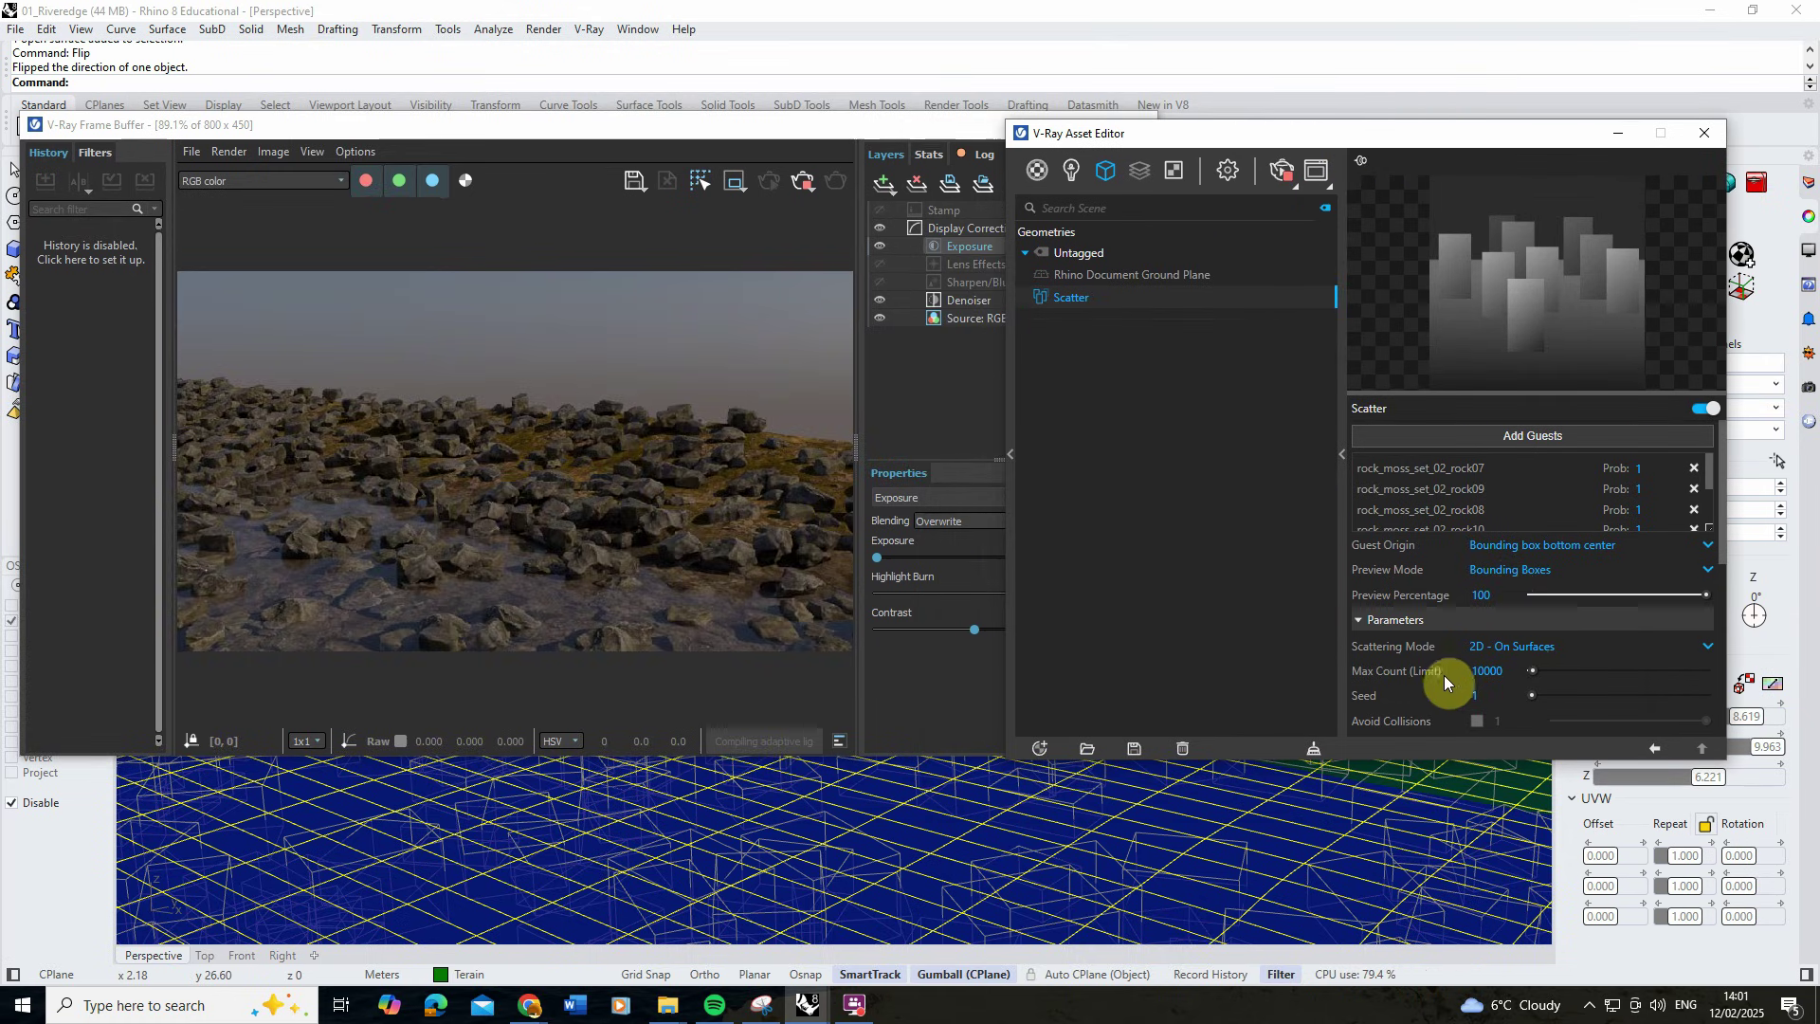
Set the Scatter's surface scattering instances count to 500.
scroll(1443, 675, down, 2)
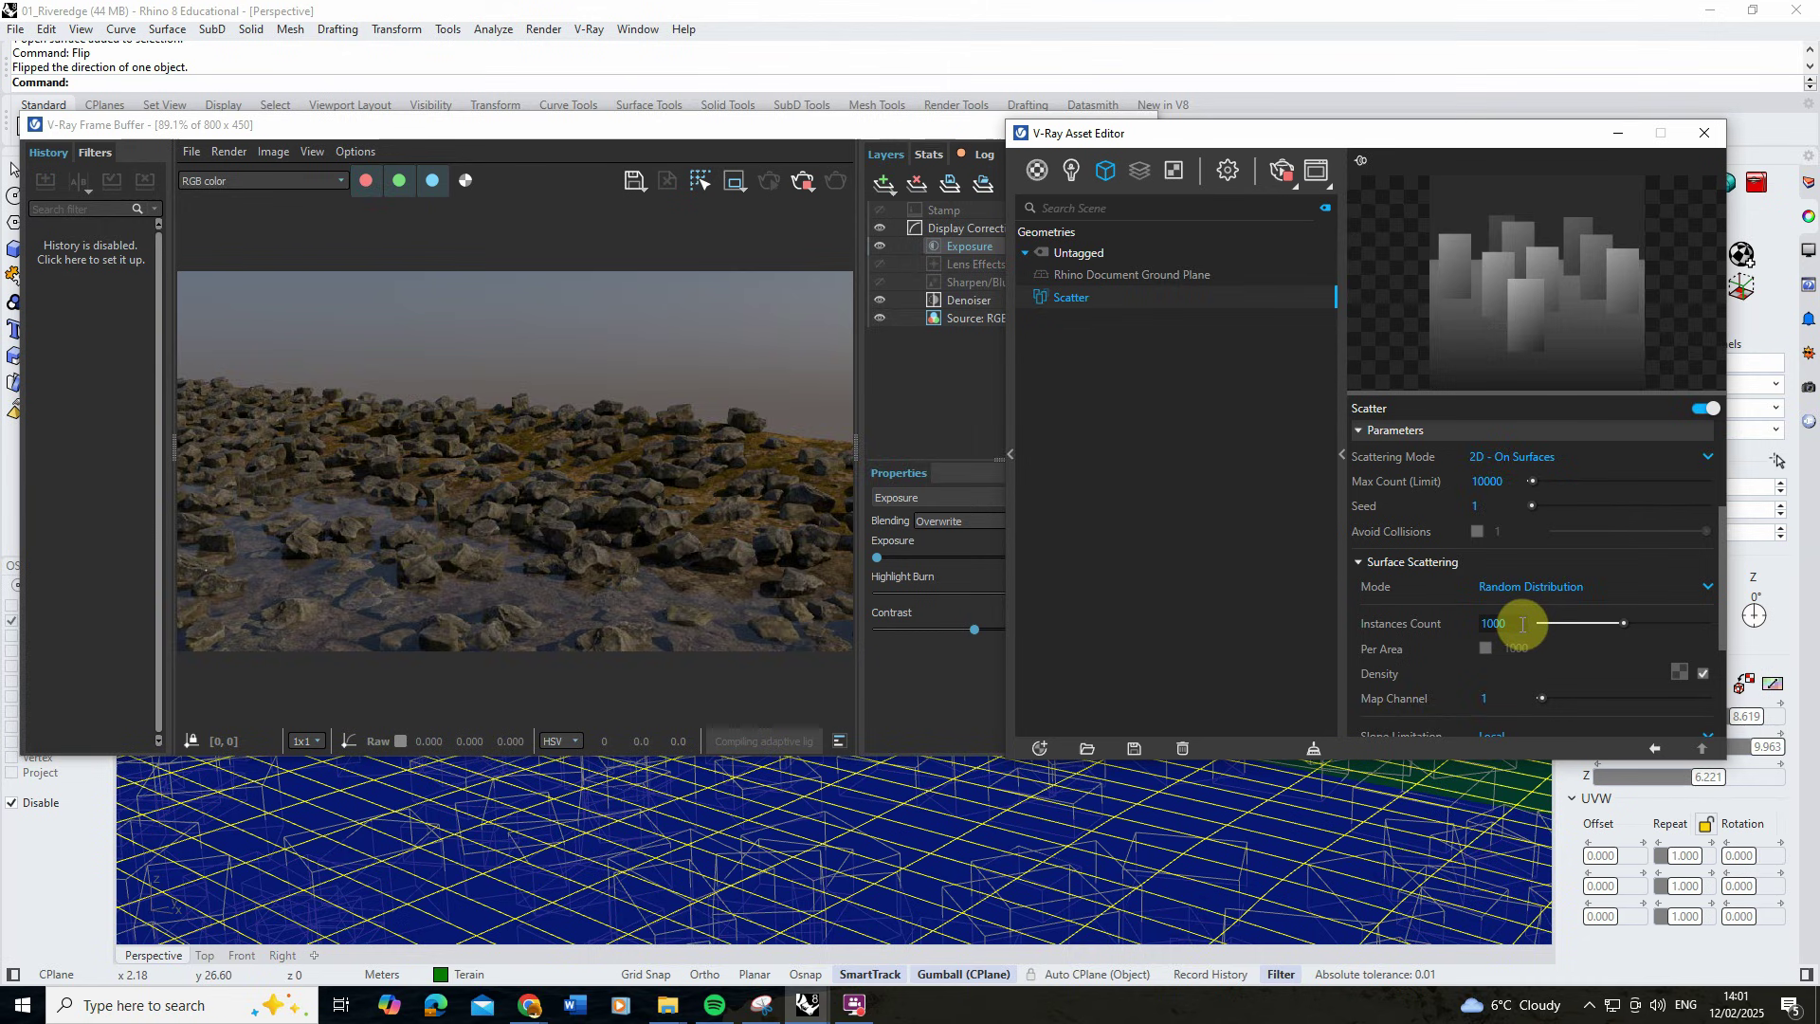
double_click(1502, 626)
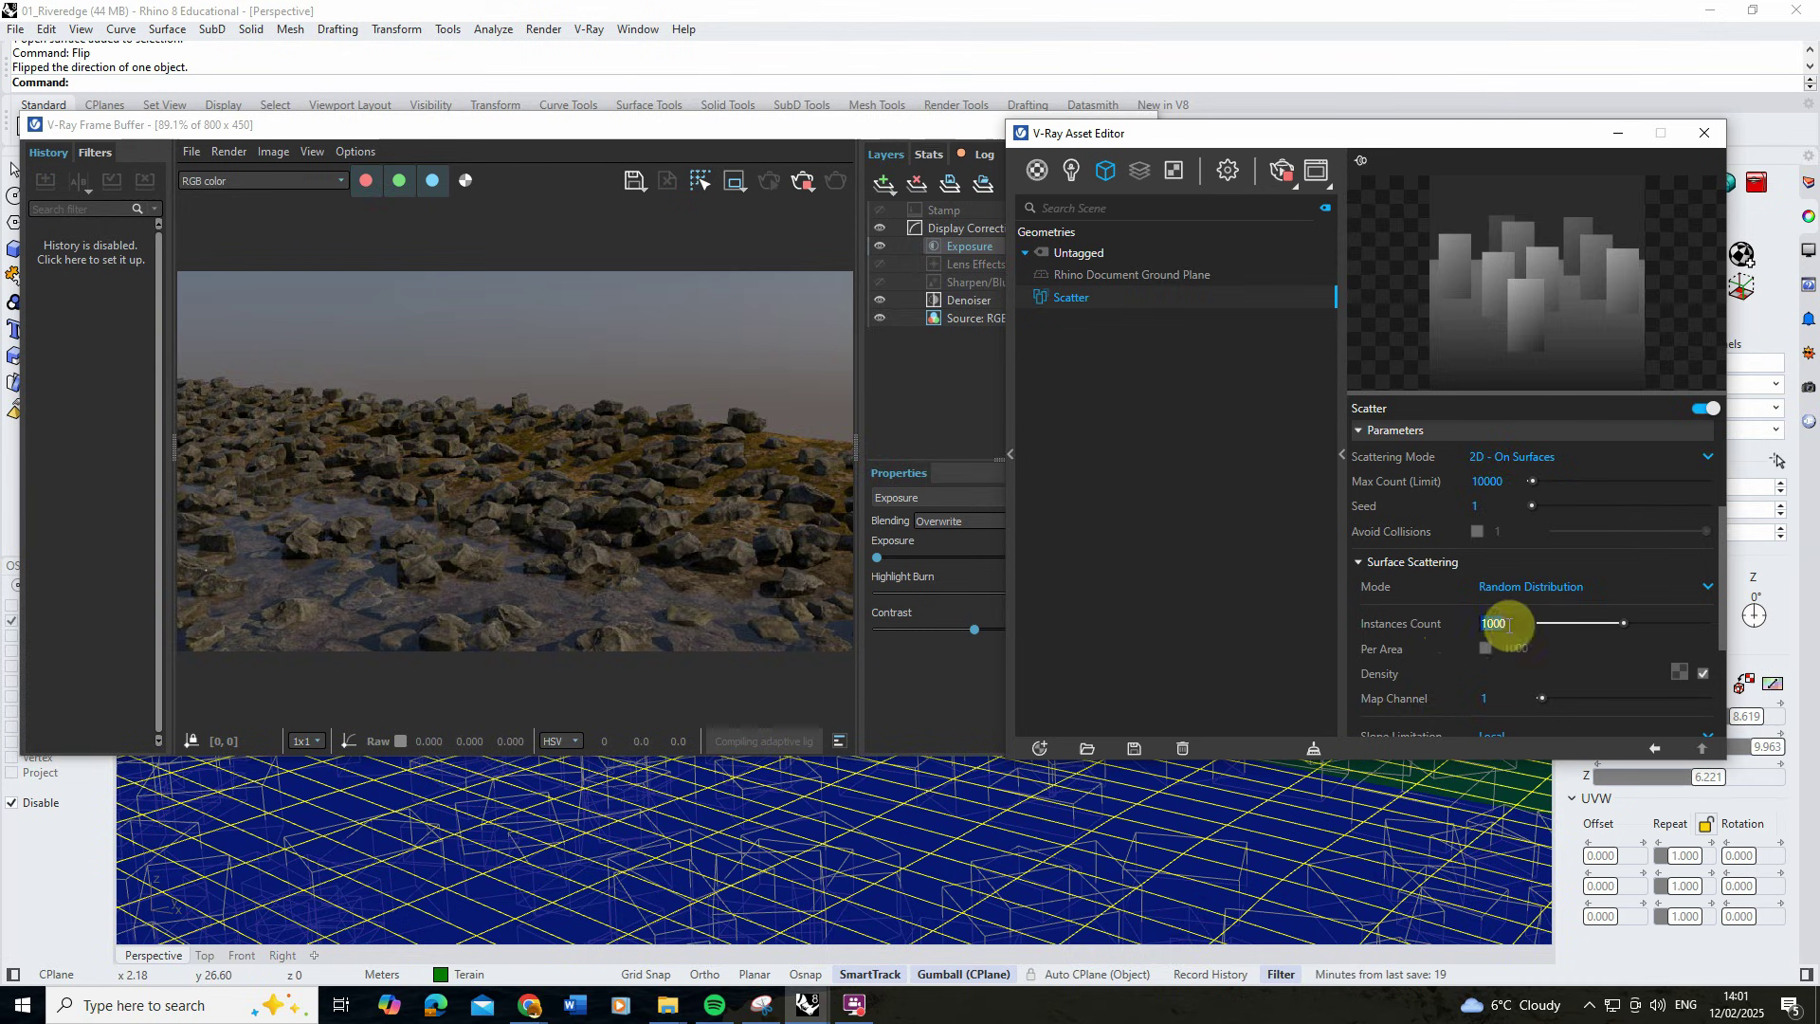
text(500)
key(Return)
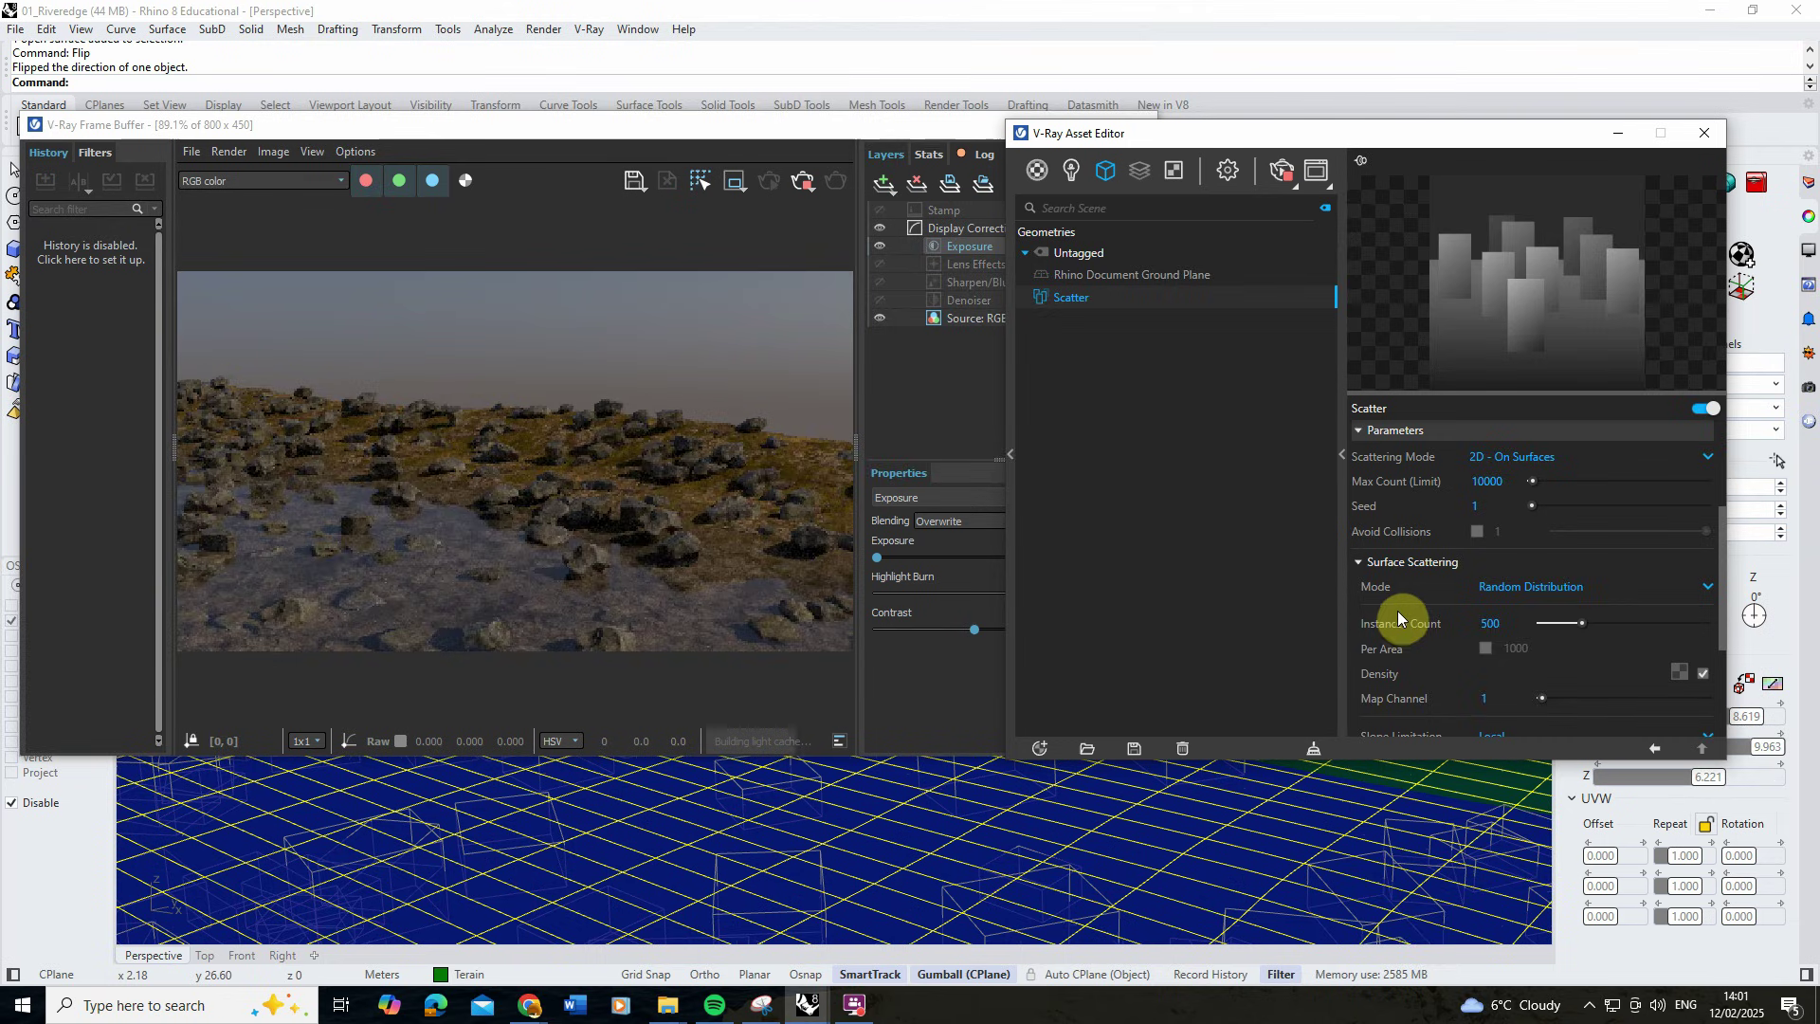
Set the Scatter's random scale on the linked X axis to range from 0.1 to 0.6.
scroll(1479, 612, down, 3)
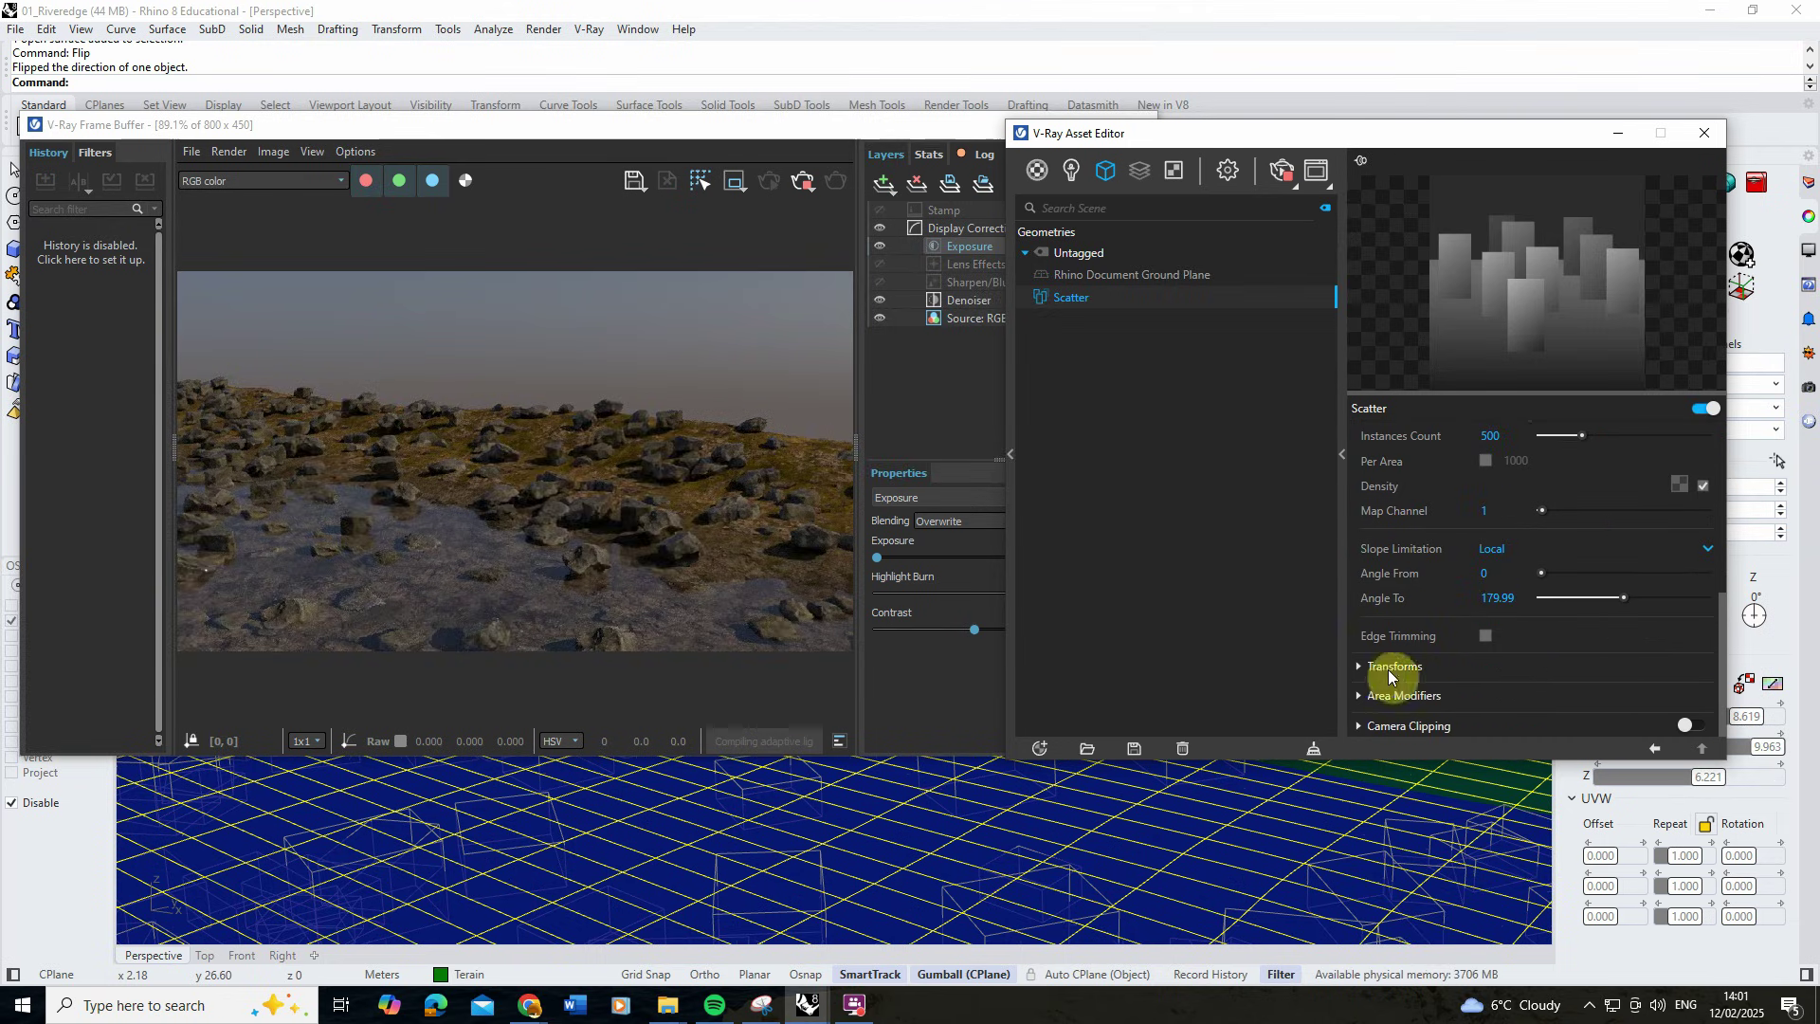
click(1368, 668)
scroll(1375, 669, down, 5)
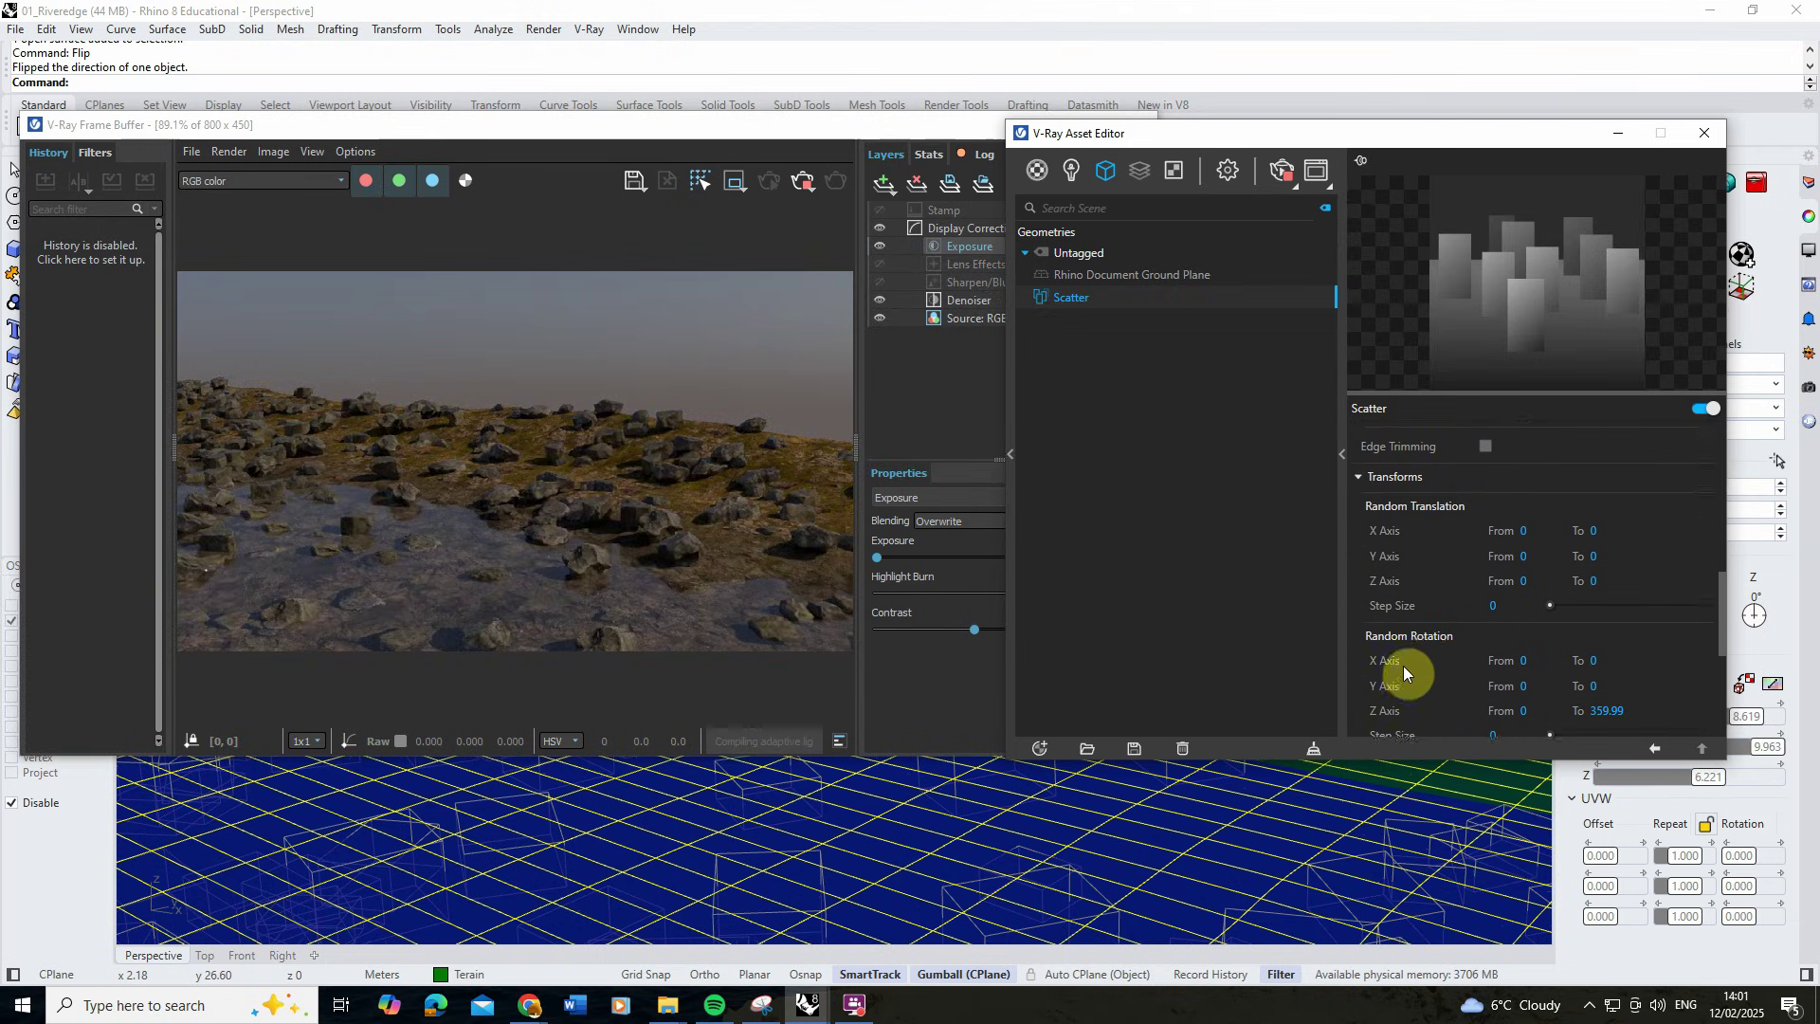
scroll(1431, 578, up, 2)
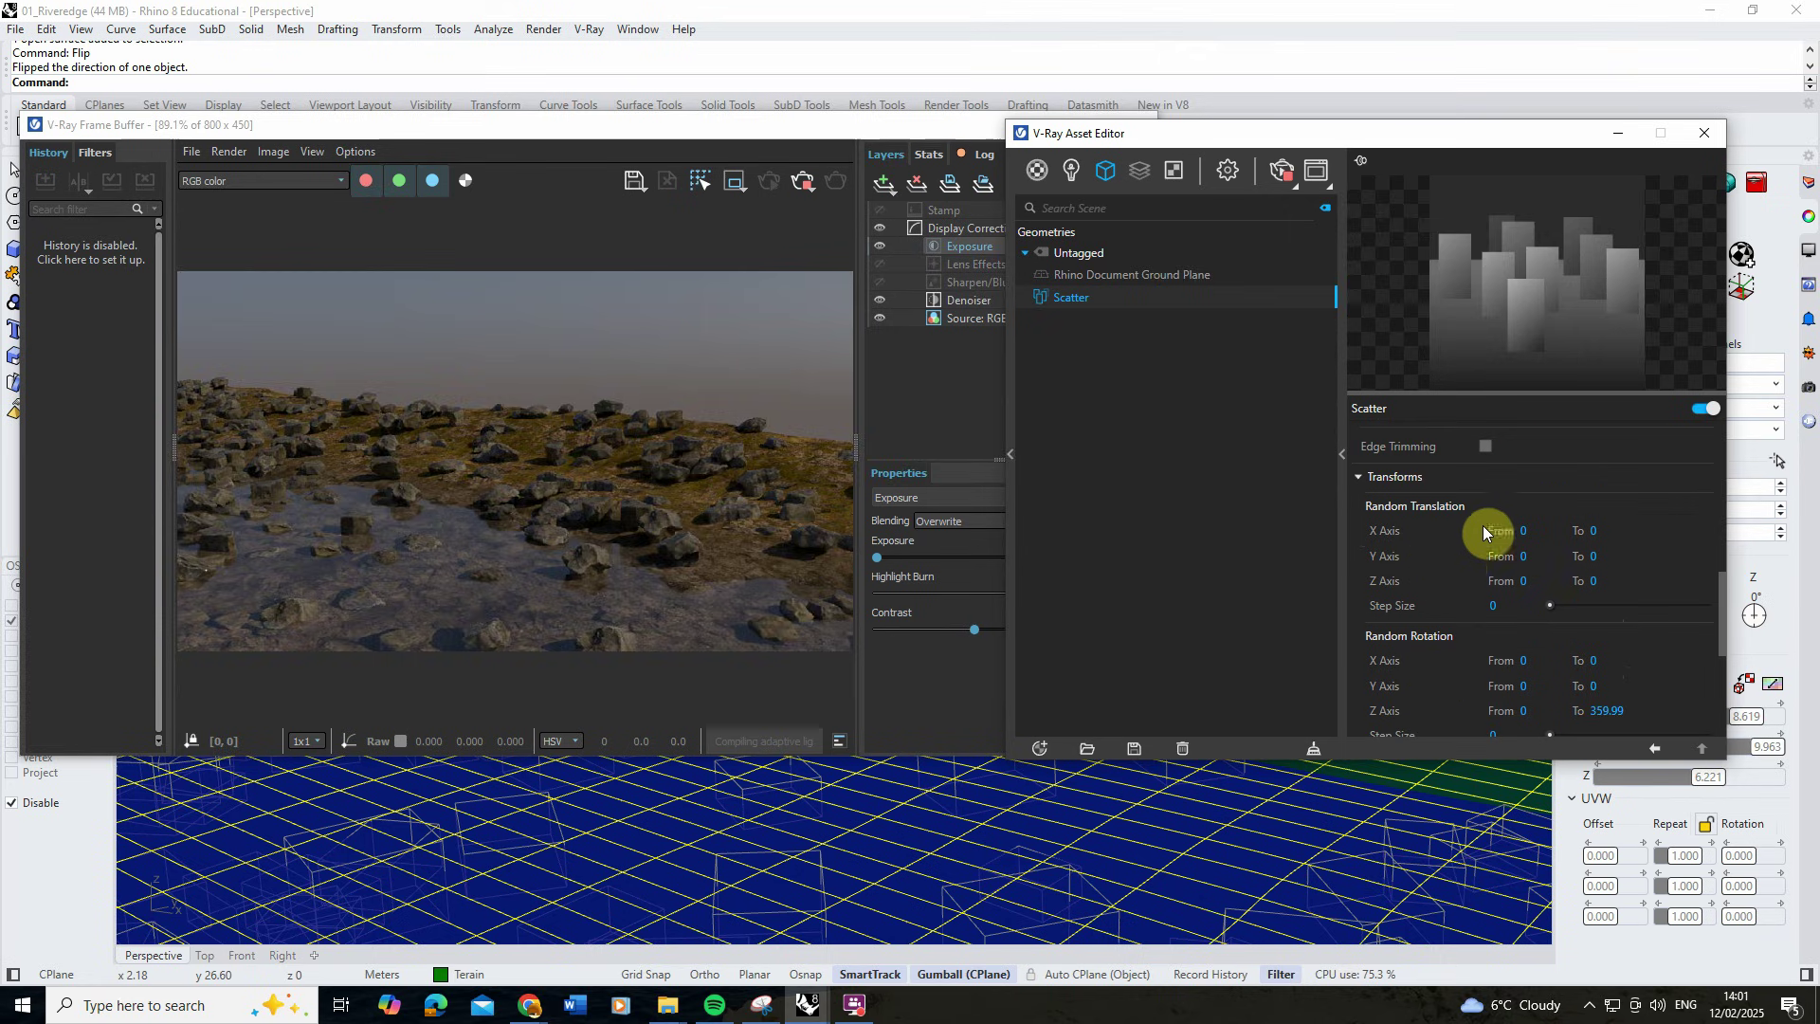
scroll(1459, 544, down, 4)
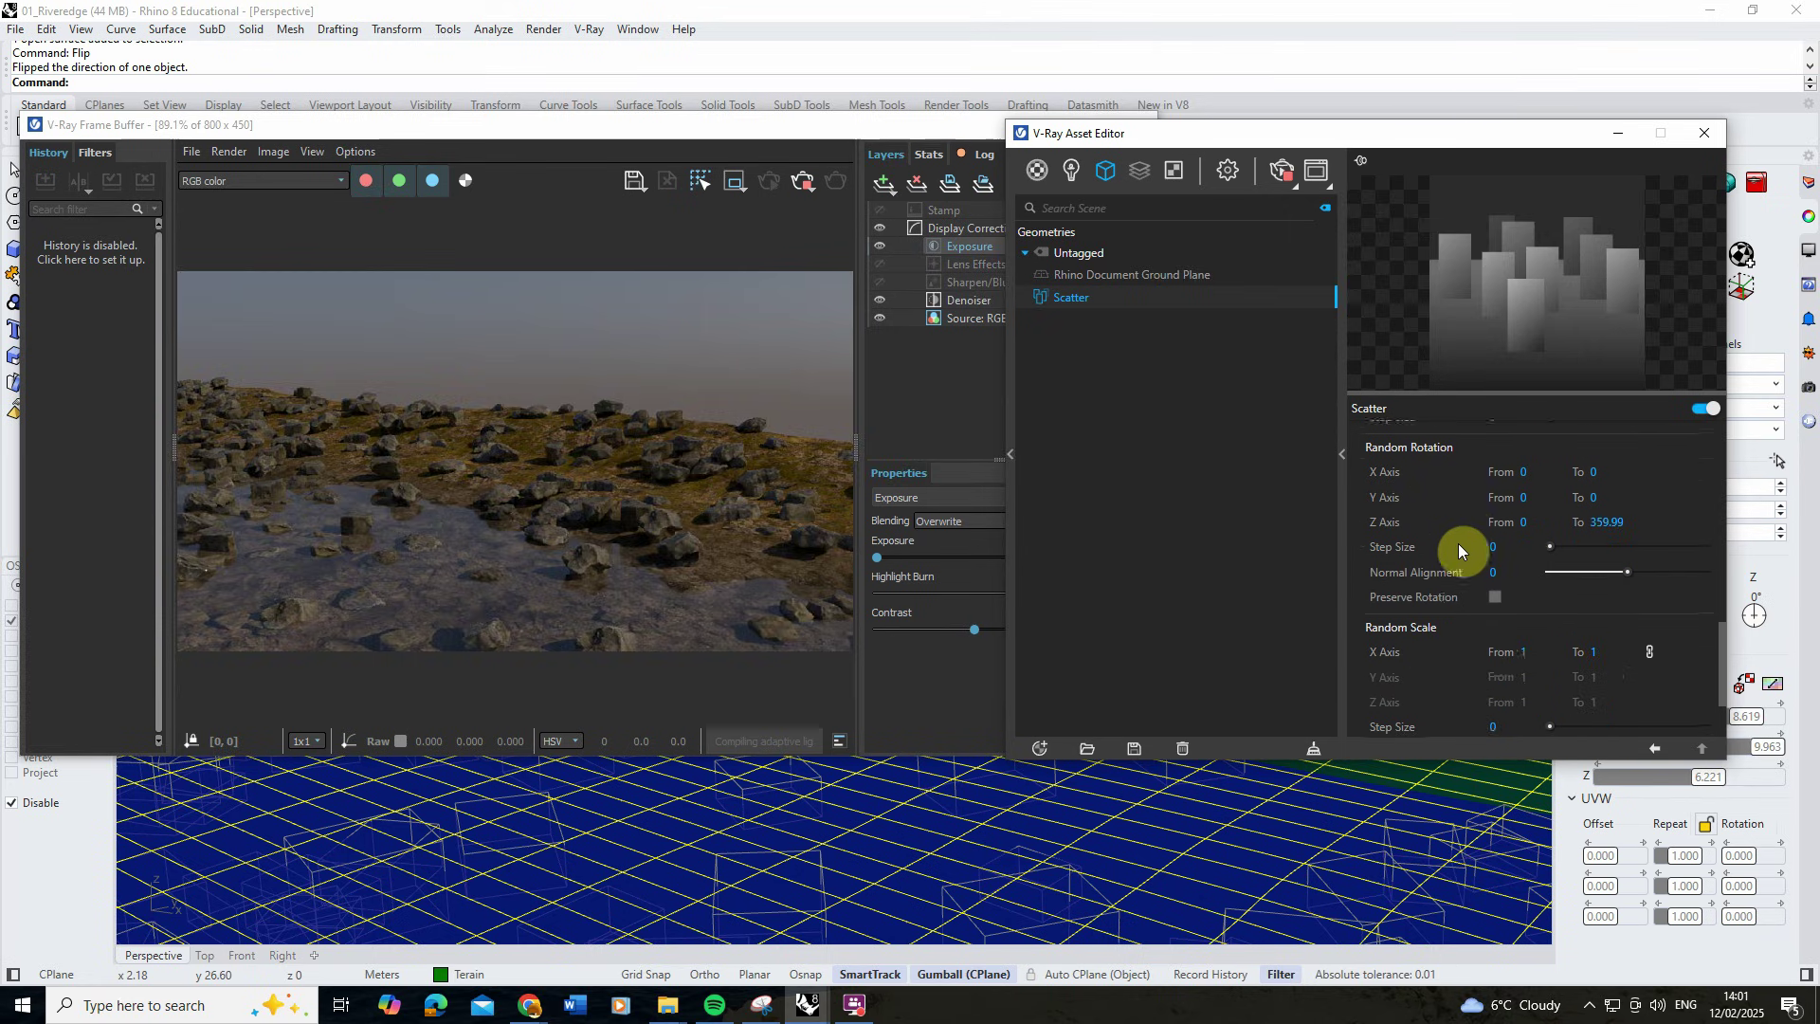
click(1516, 650)
text(0.)
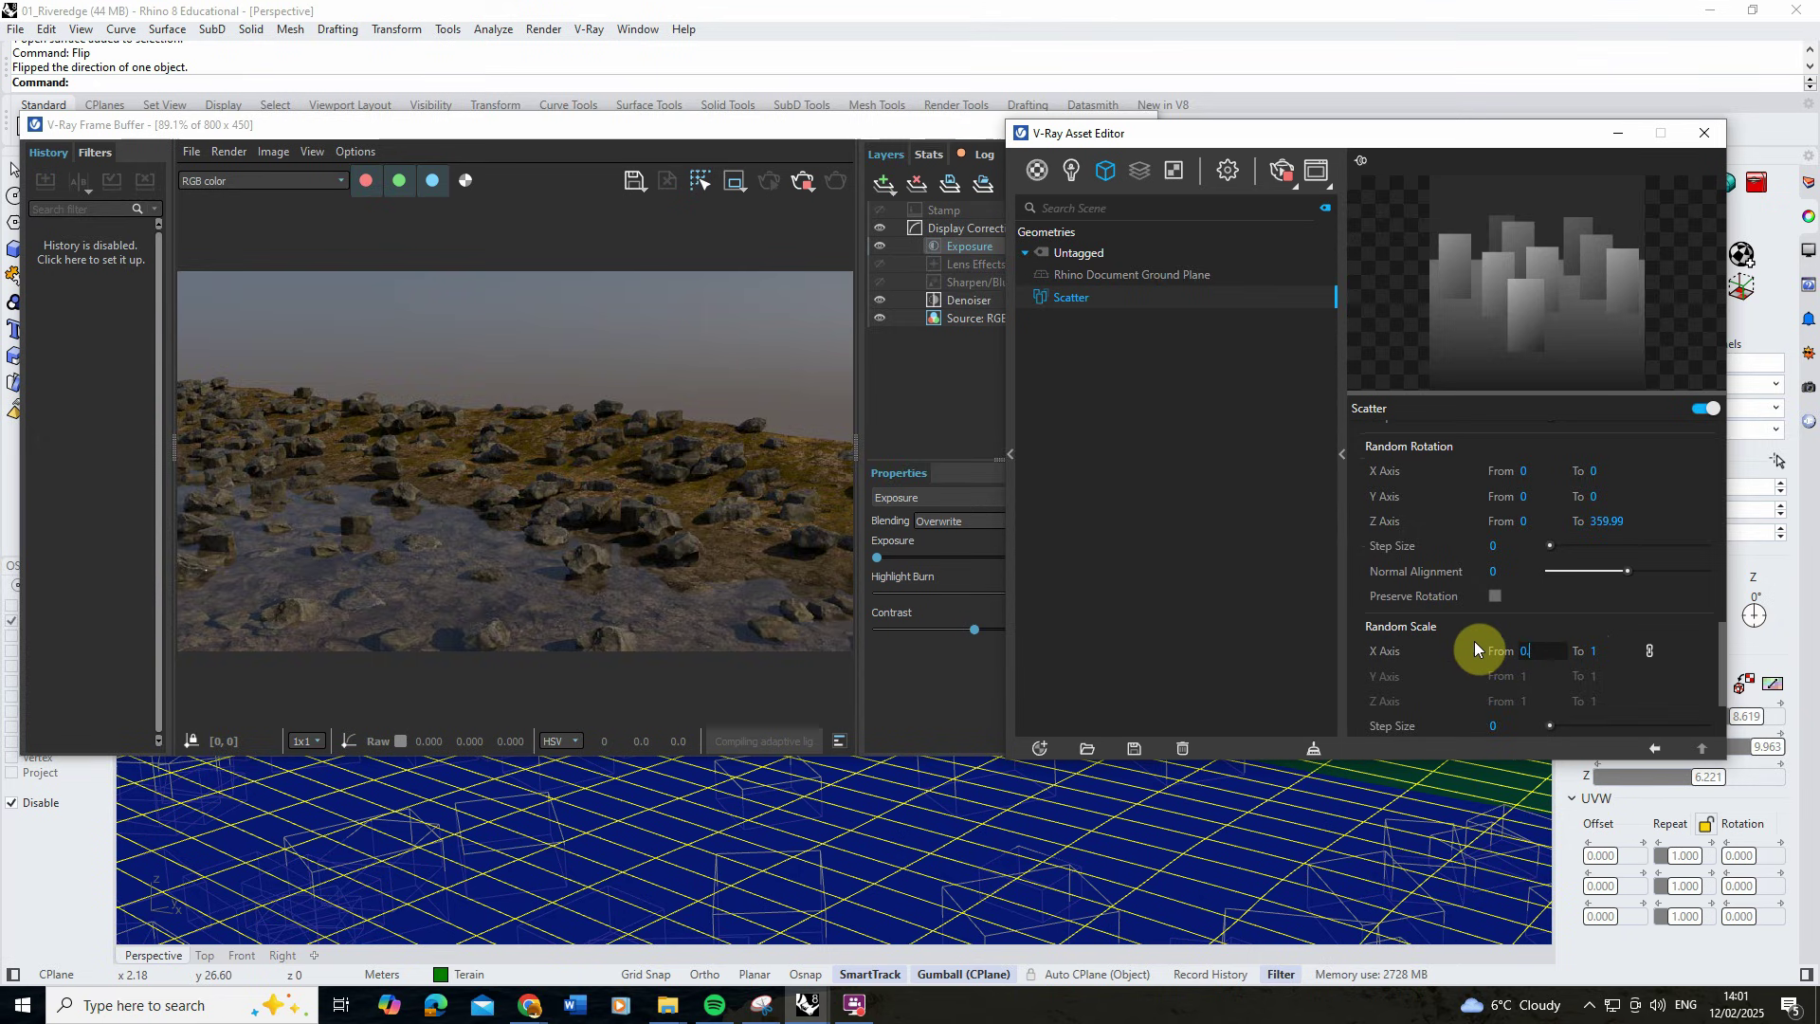
text(1)
click(1611, 651)
text(0)
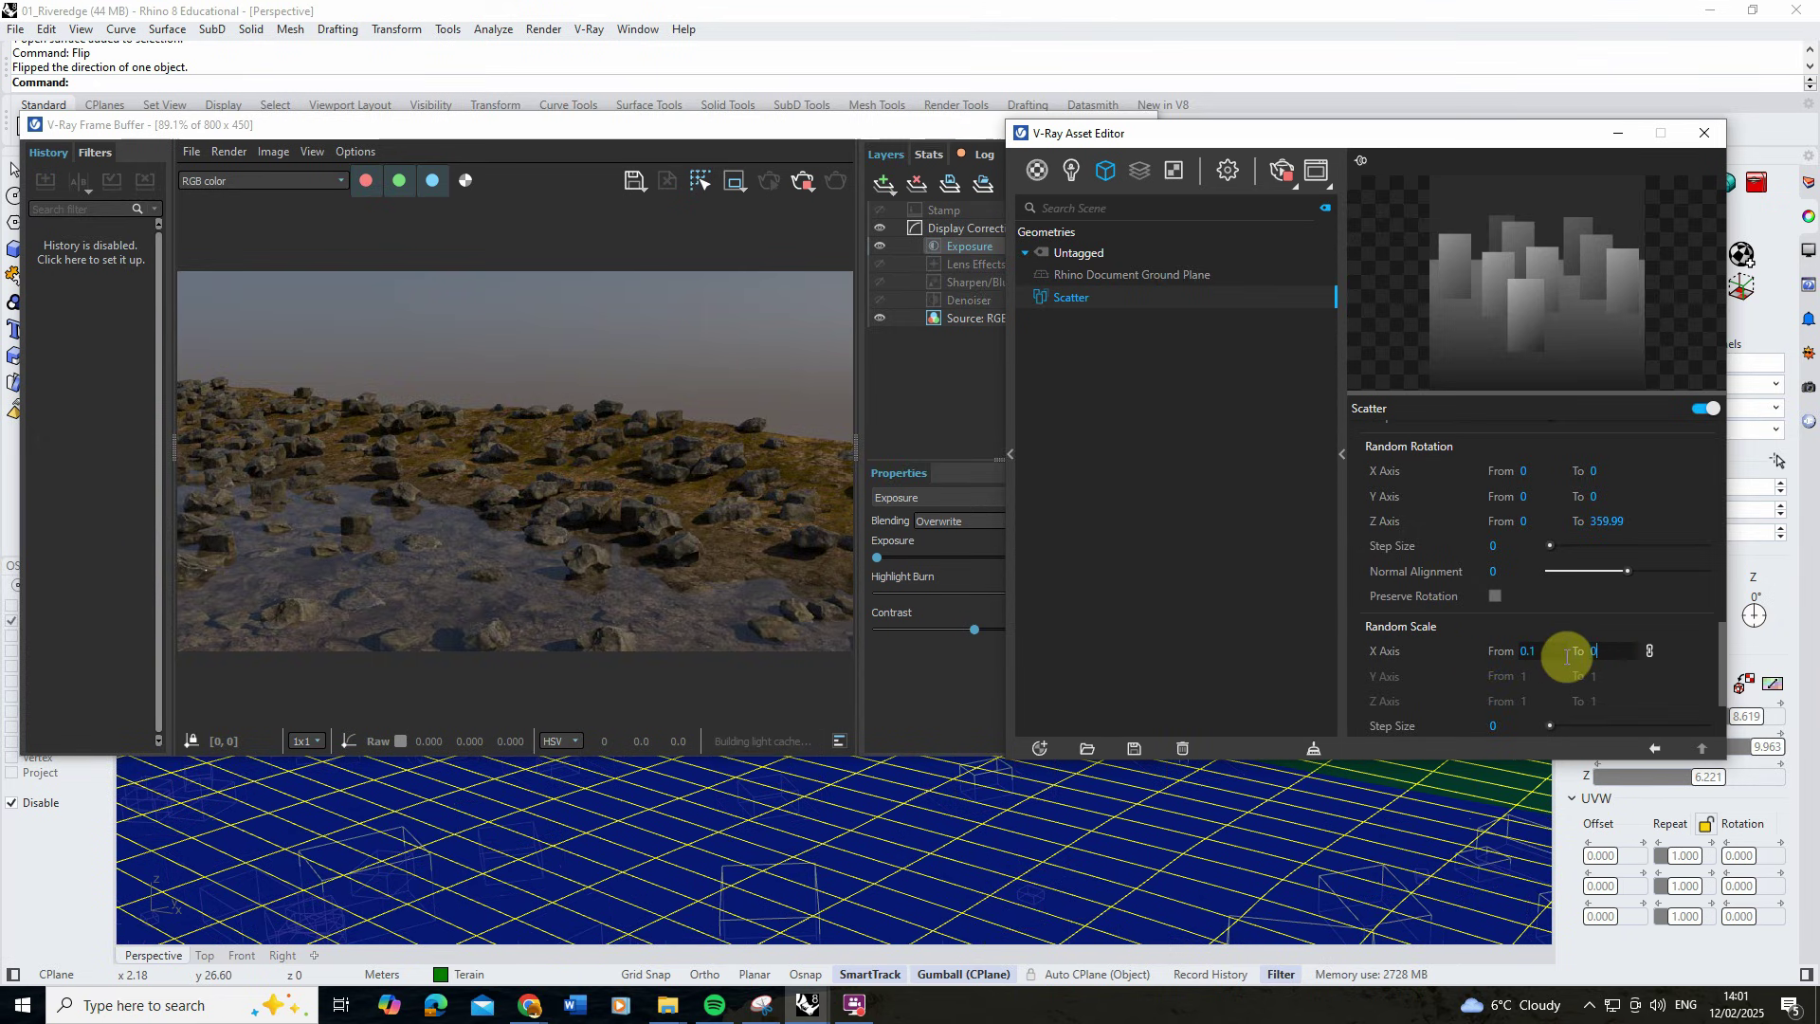
text(.6)
key(Return)
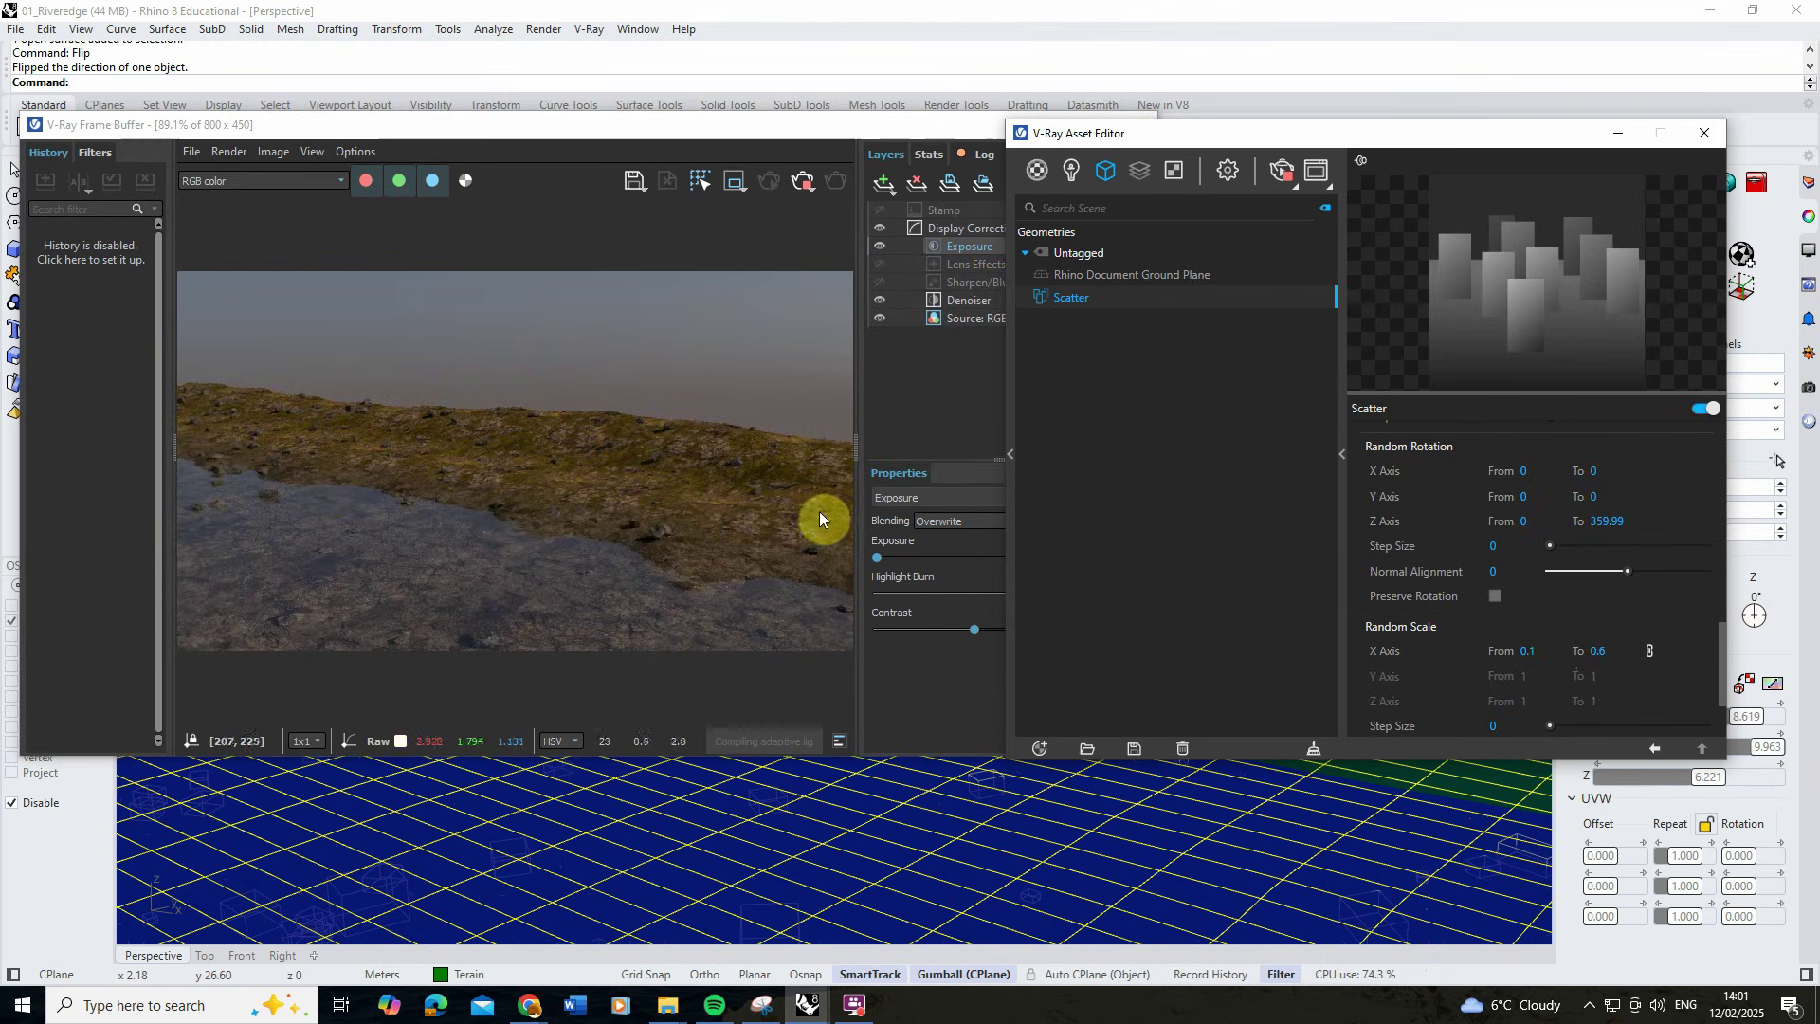
Set the number of scattered rock instances to 1000.
scroll(1511, 555, up, 8)
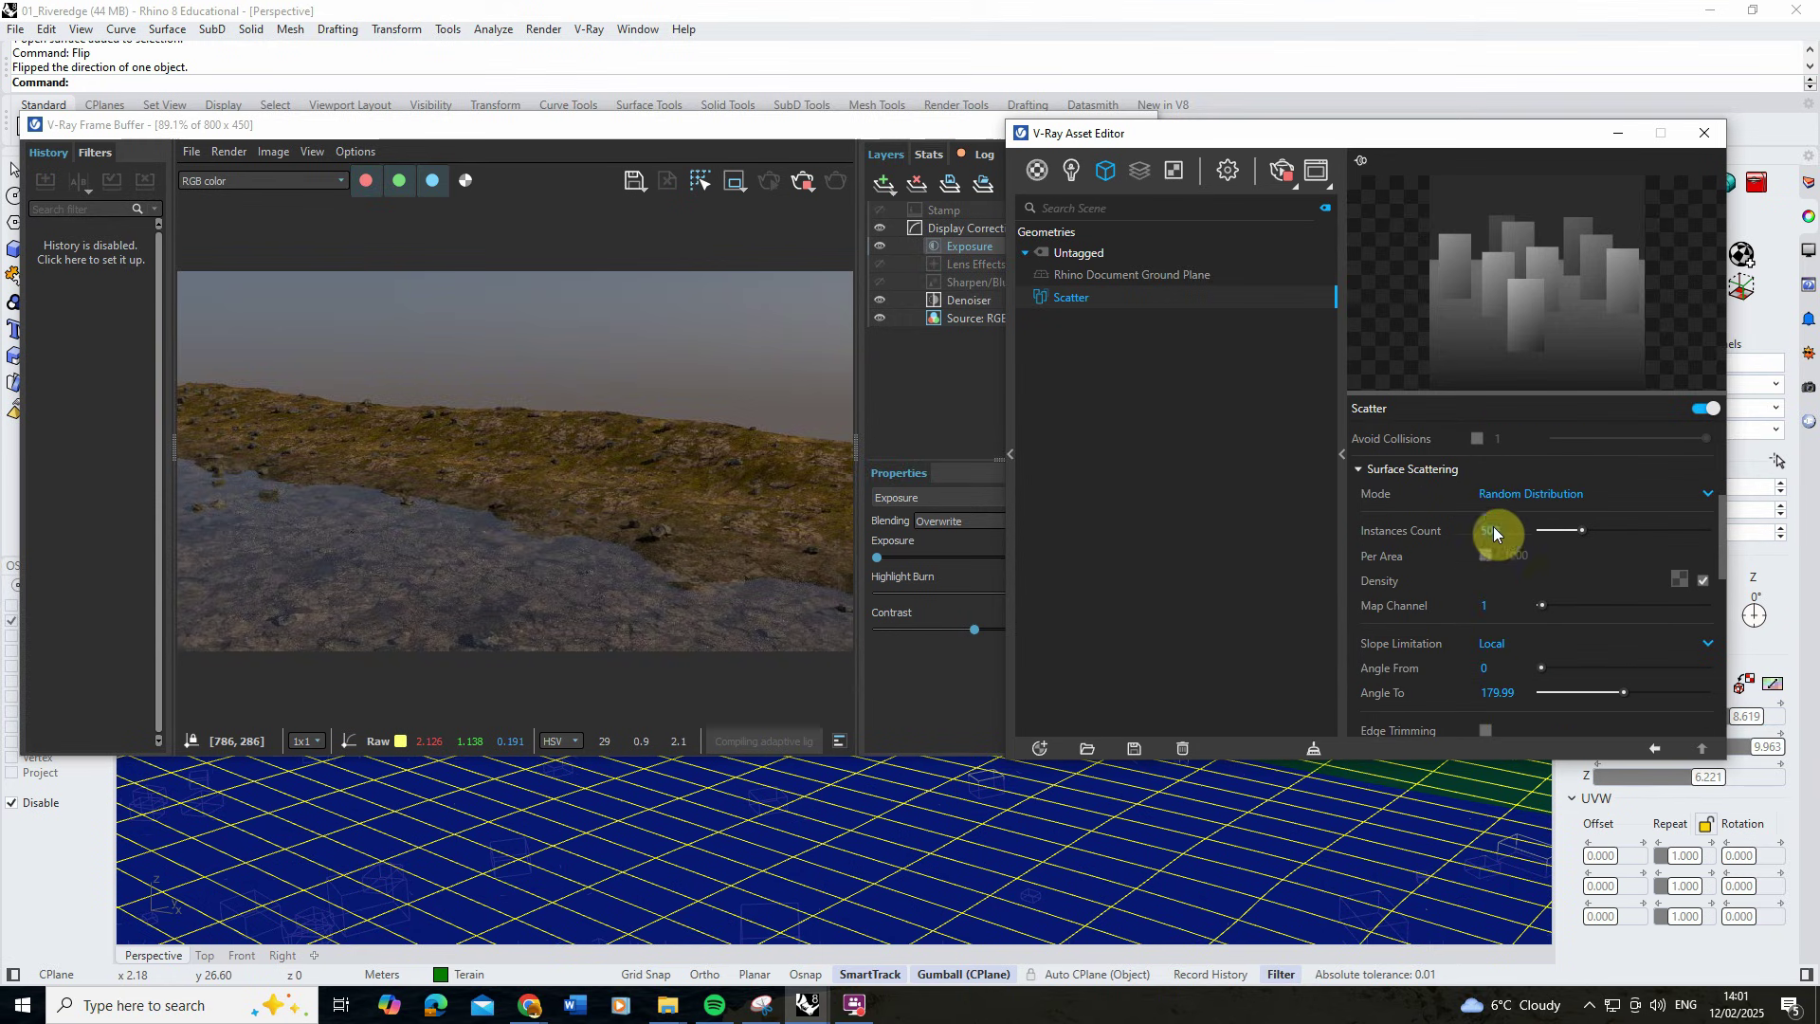
drag(1490, 530, 1437, 532)
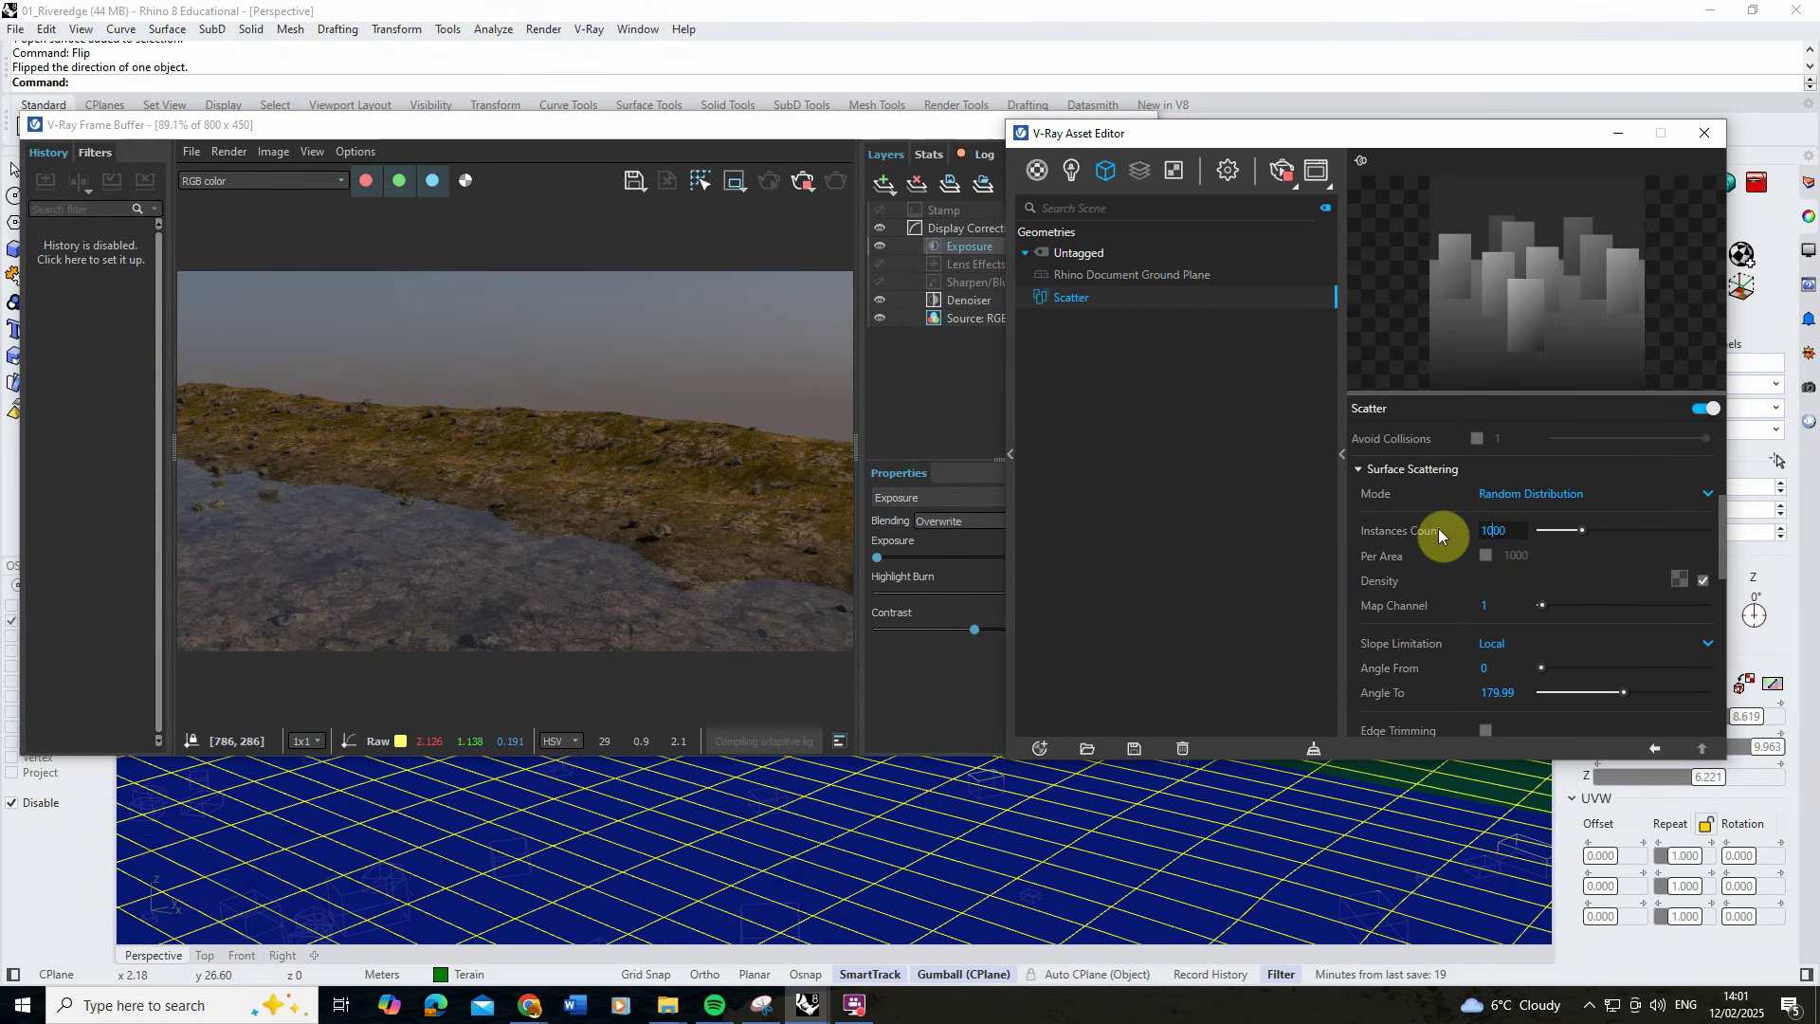
key(Return)
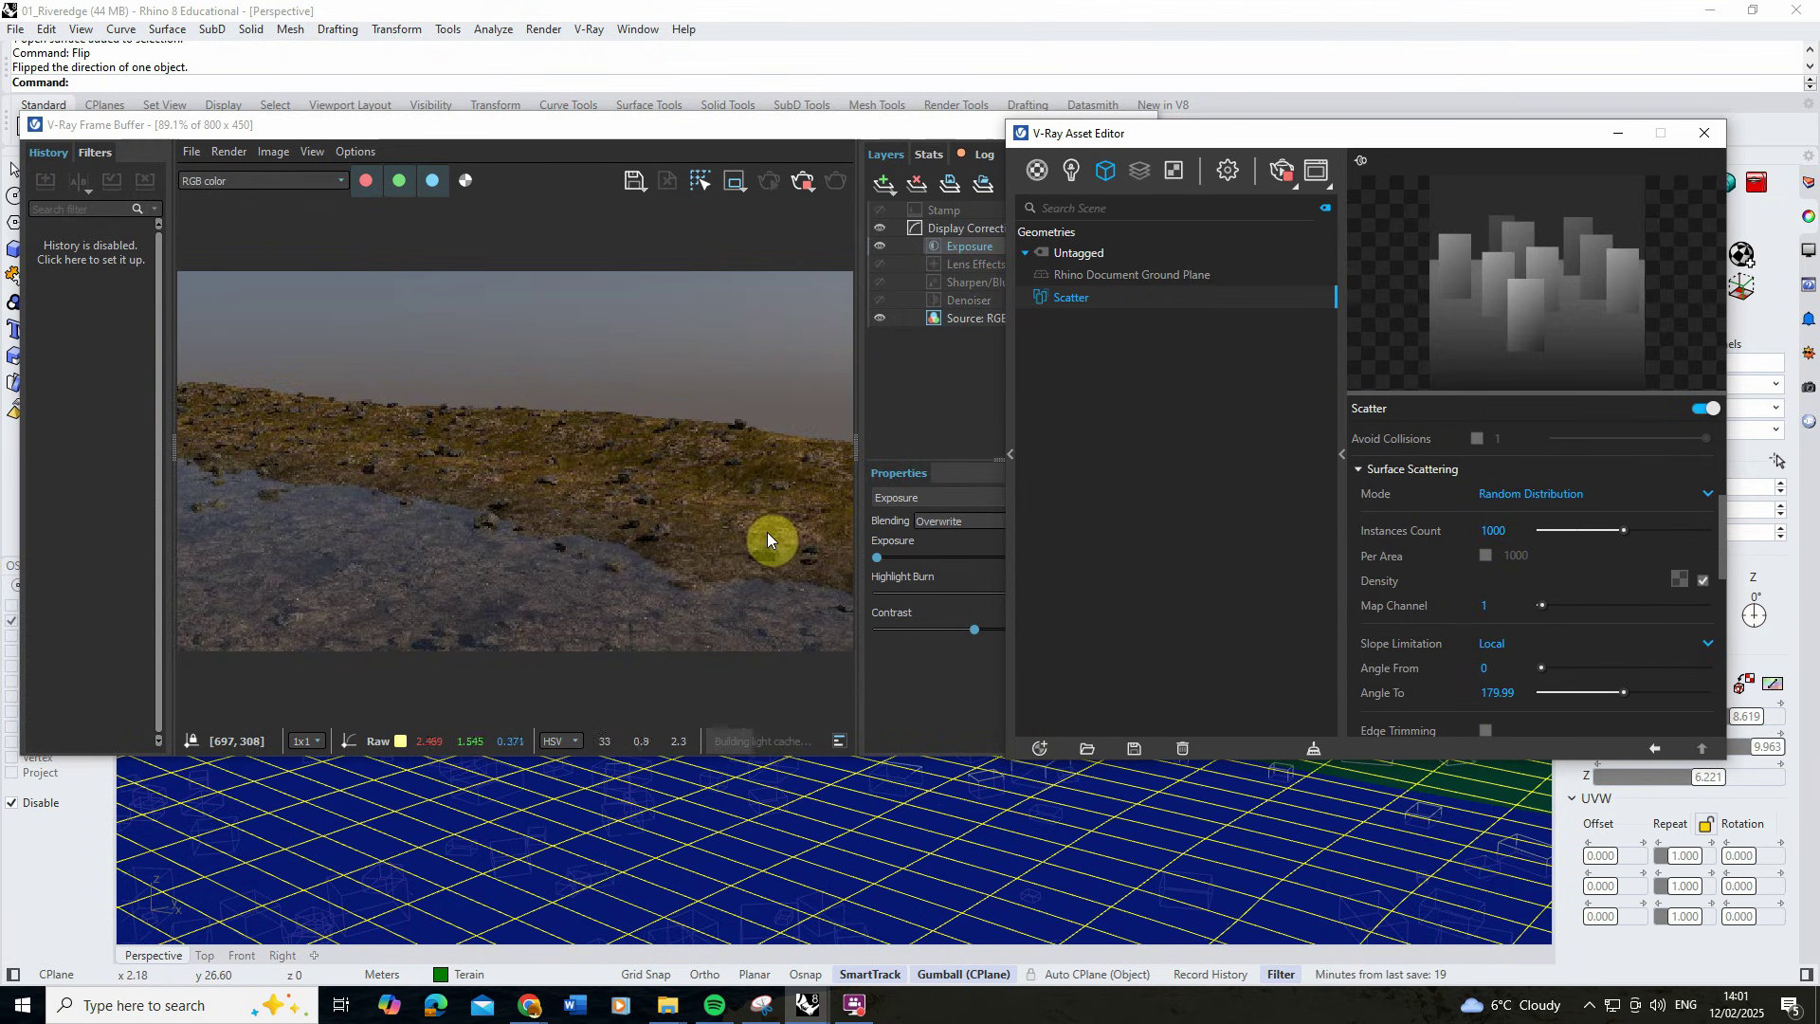
Assign a Distance texture to the density of the Scatter's surface scattering.
drag(525, 133, 1198, 160)
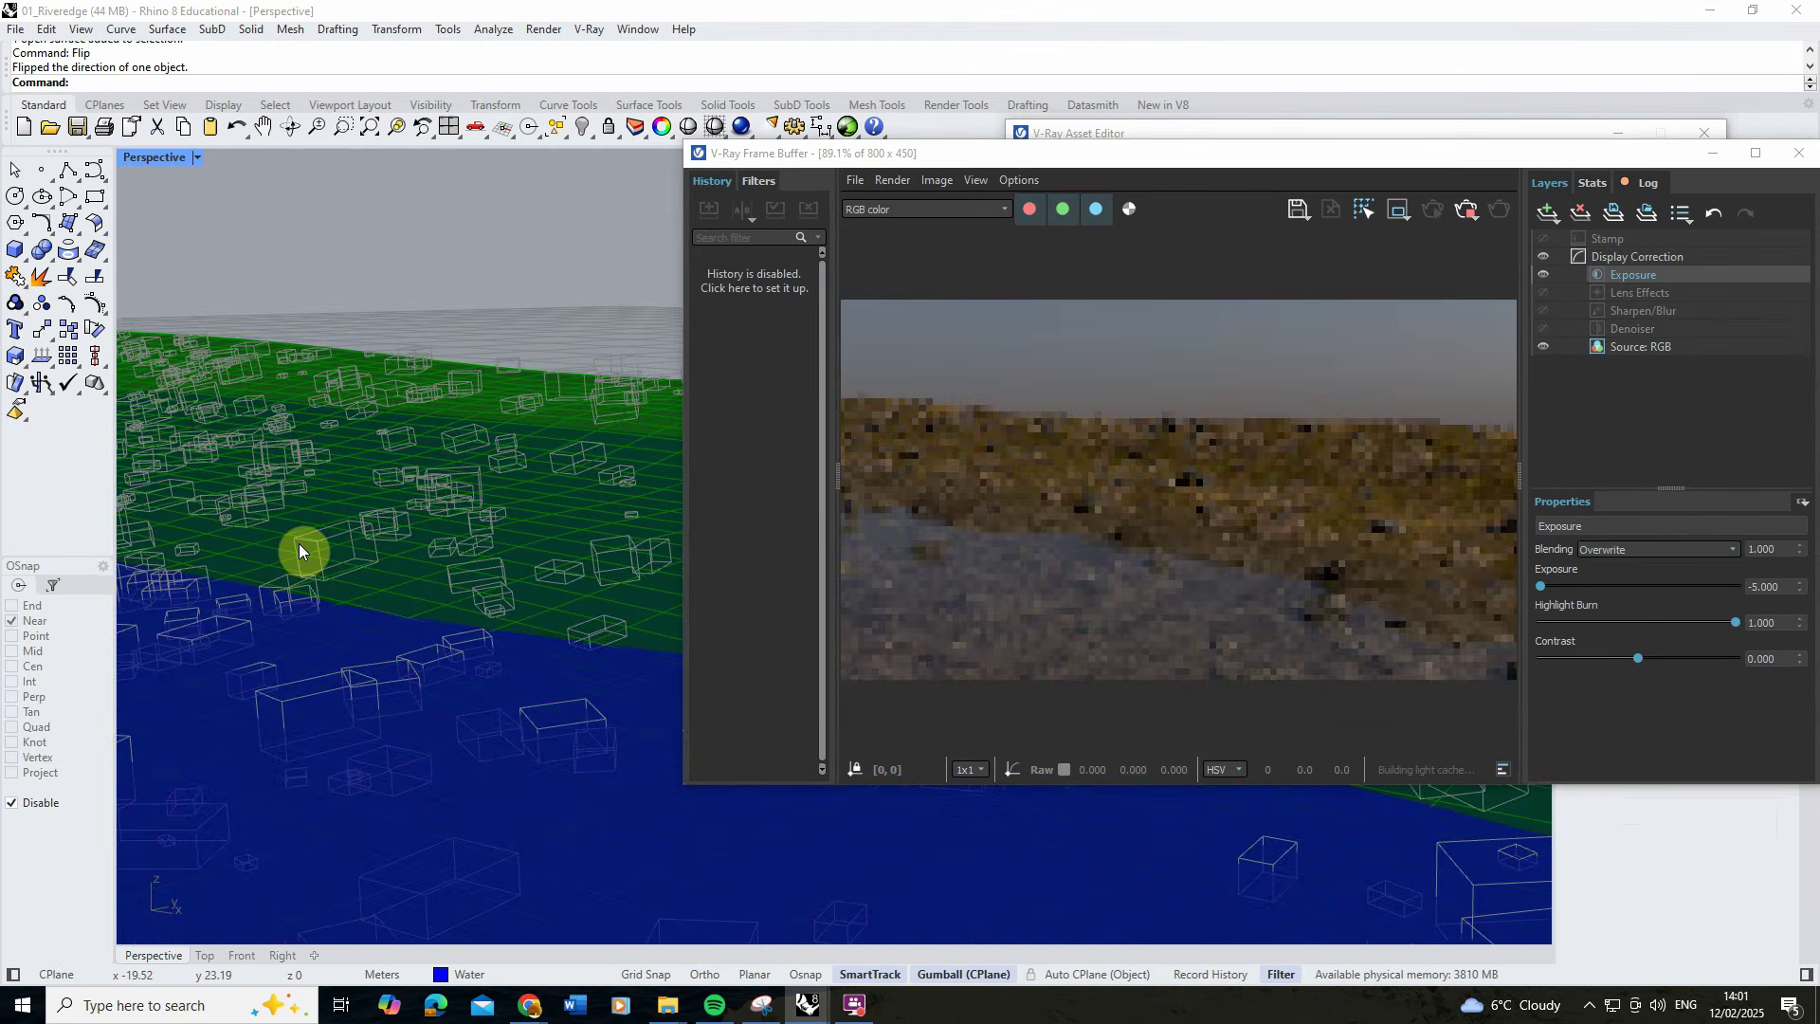
right_drag(298, 544, 666, 450)
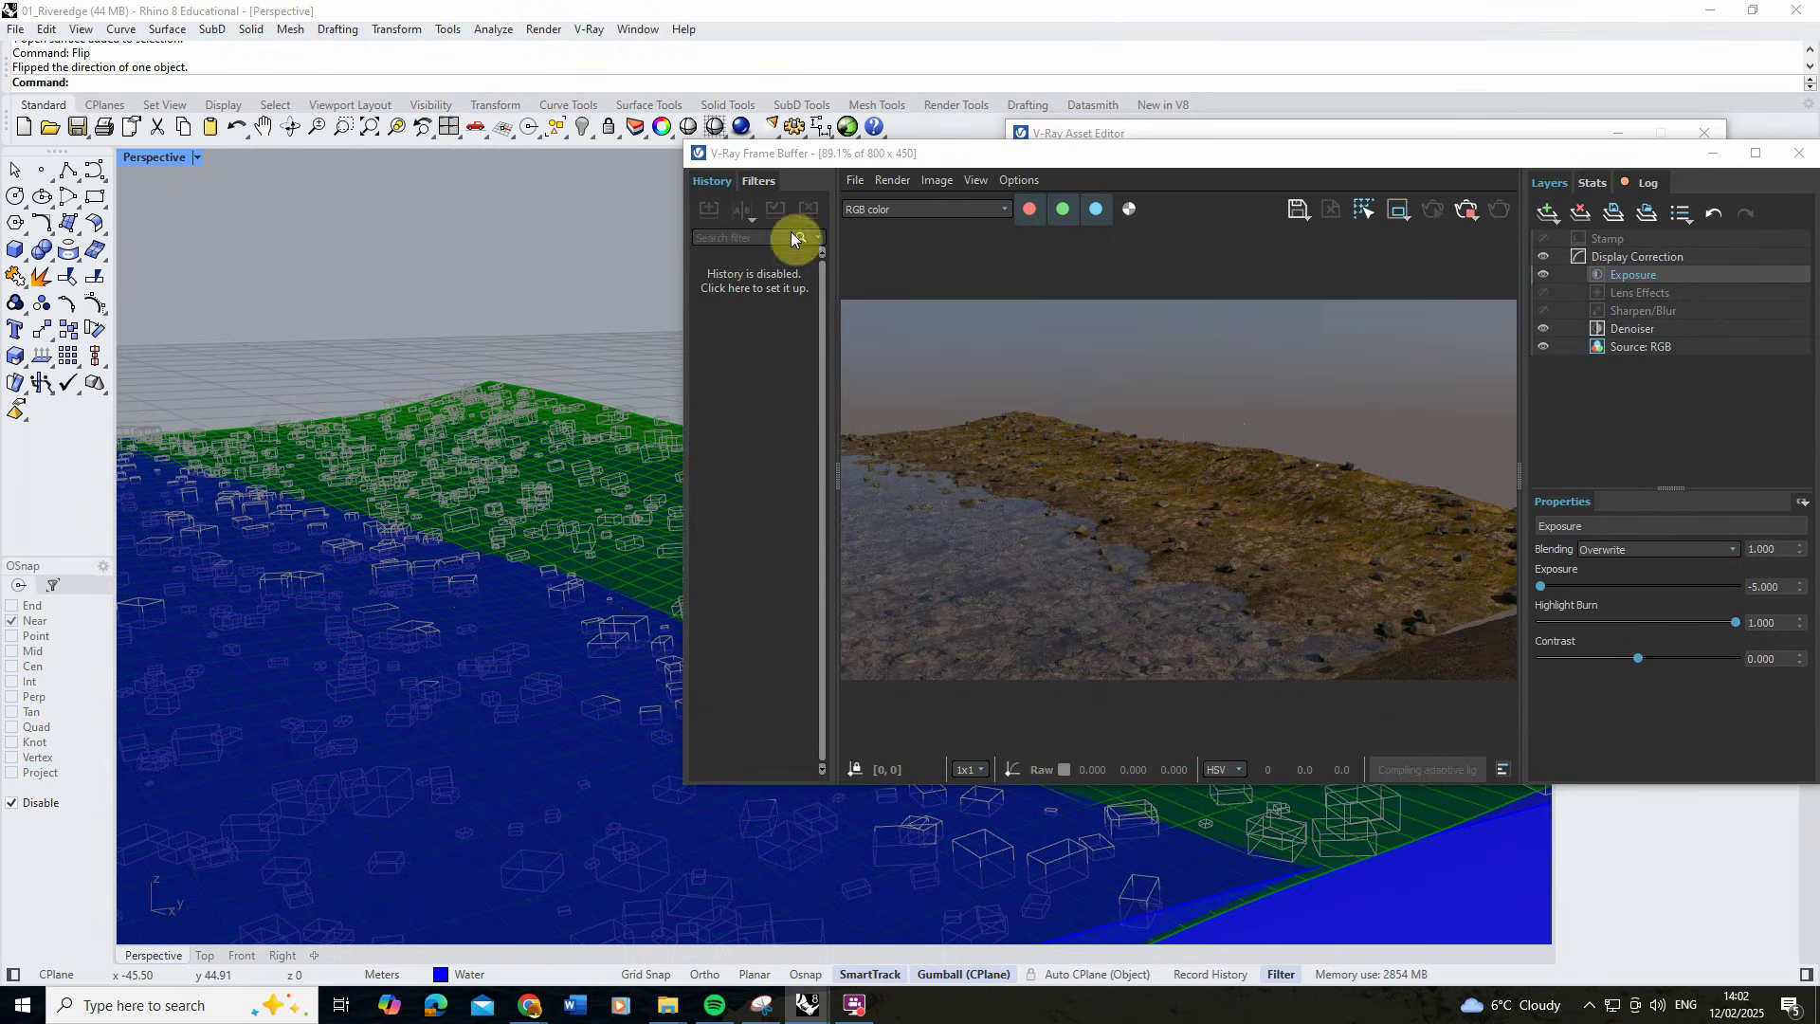
click(1248, 118)
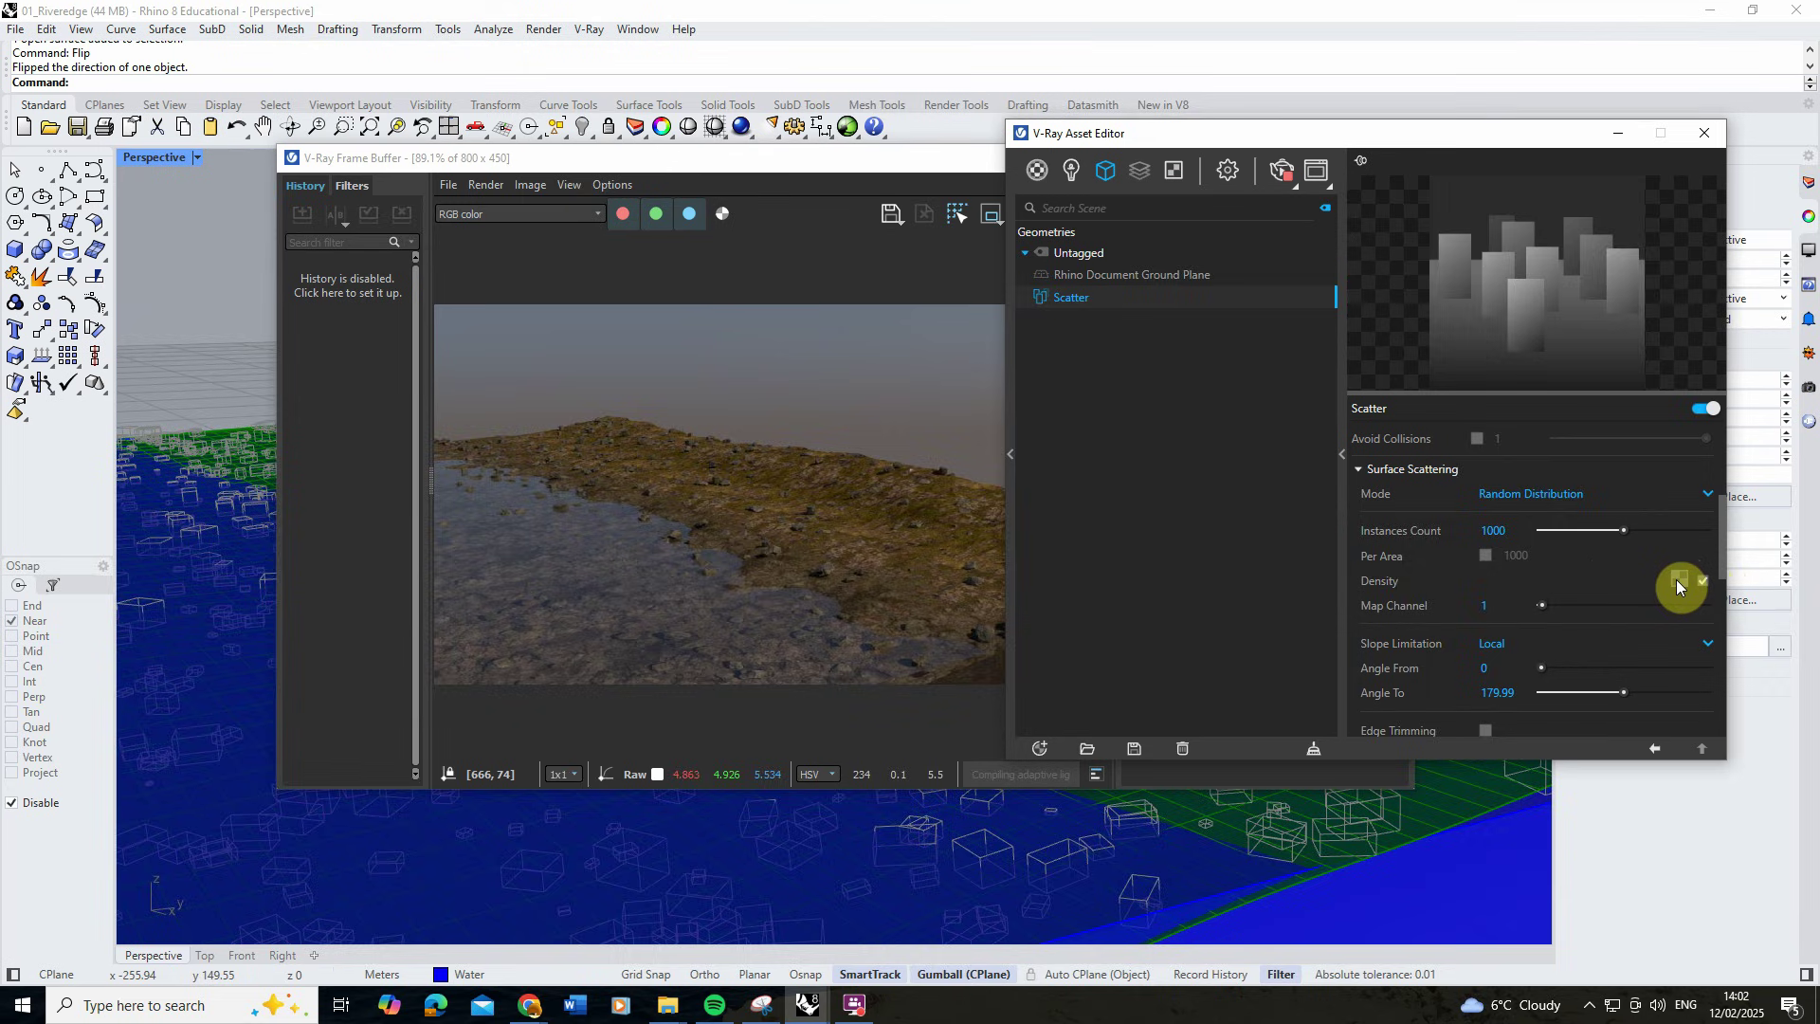
click(1676, 580)
scroll(1619, 520, down, 5)
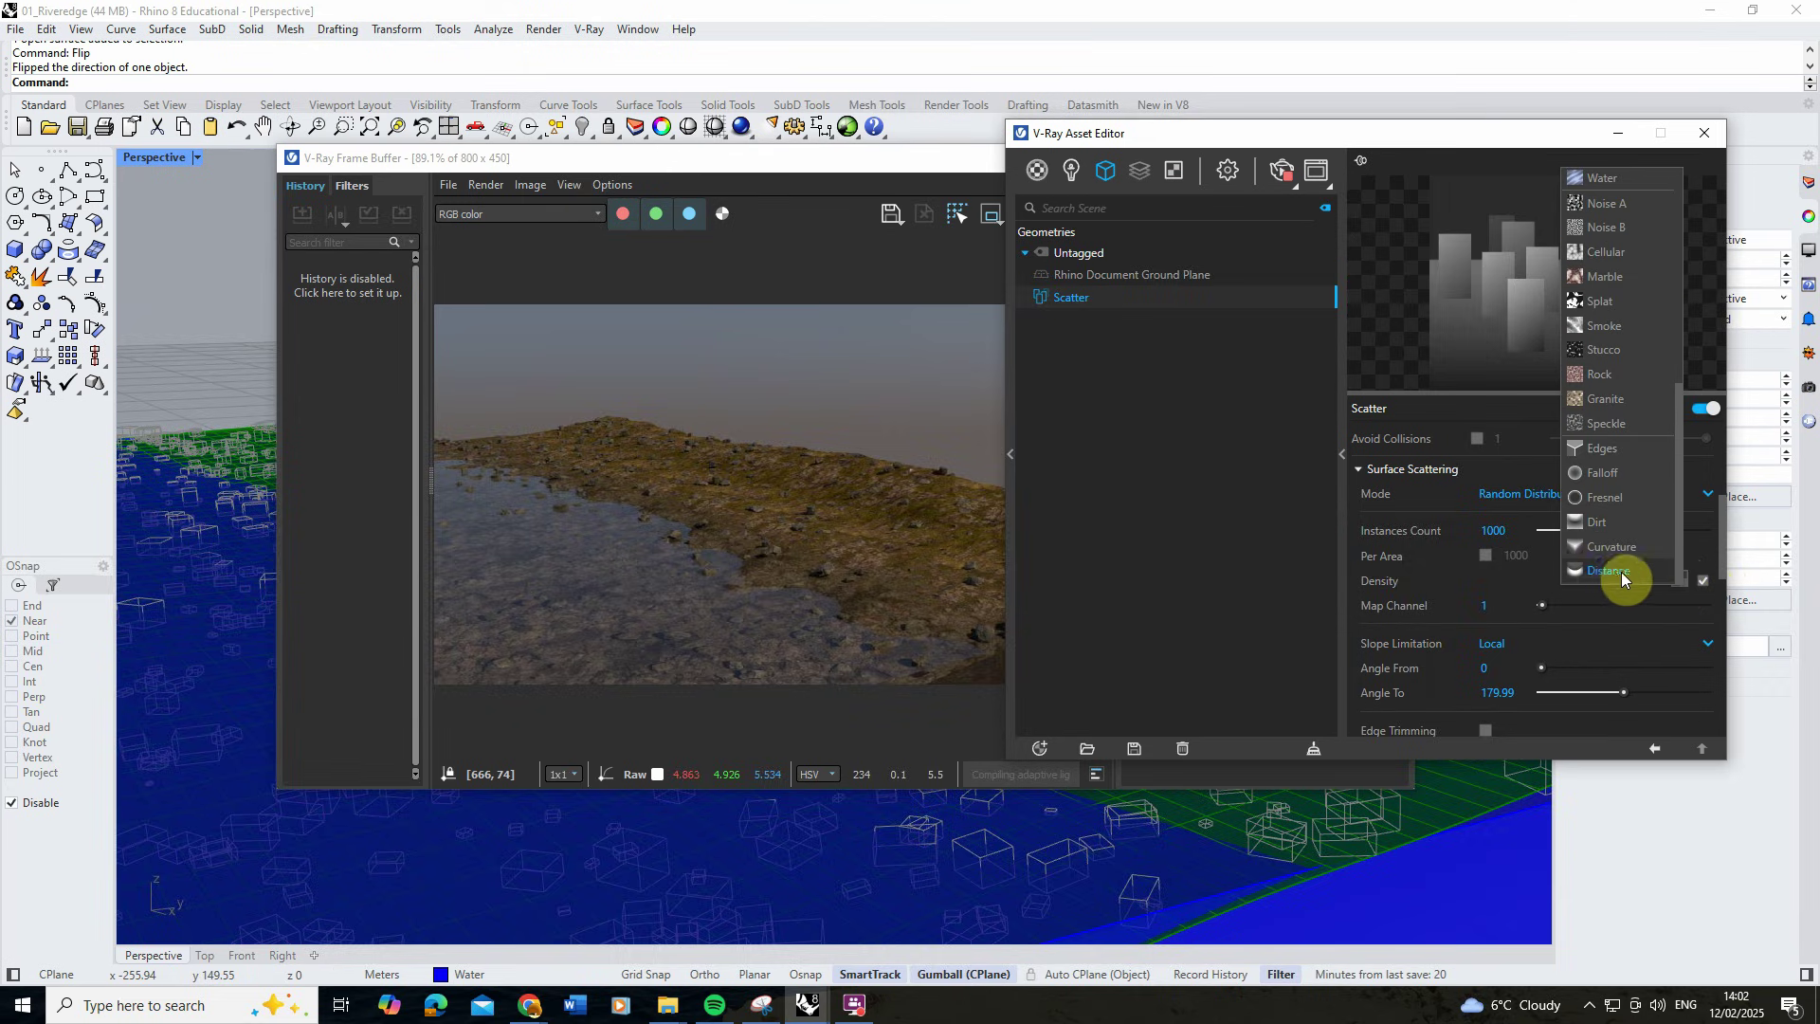
click(1617, 571)
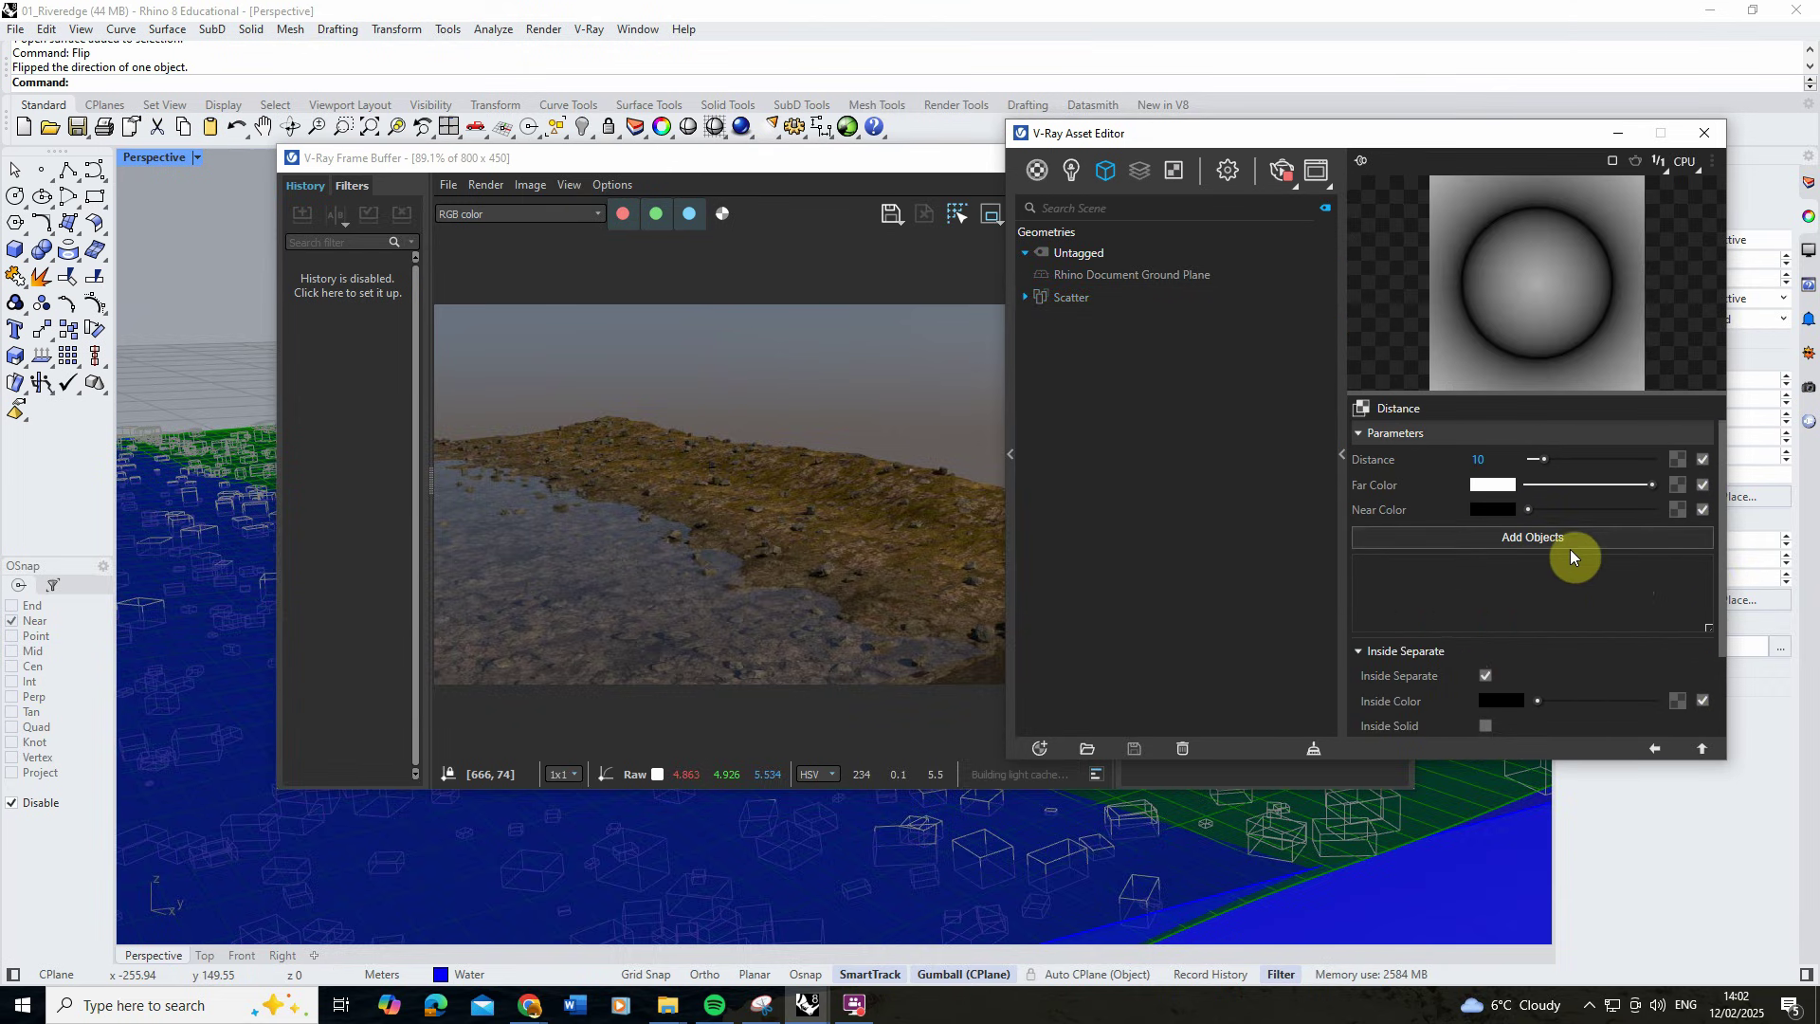
Select the water volume in the viewport and add it as the Distance texture's reference object.
click(1242, 885)
scroll(1130, 827, down, 3)
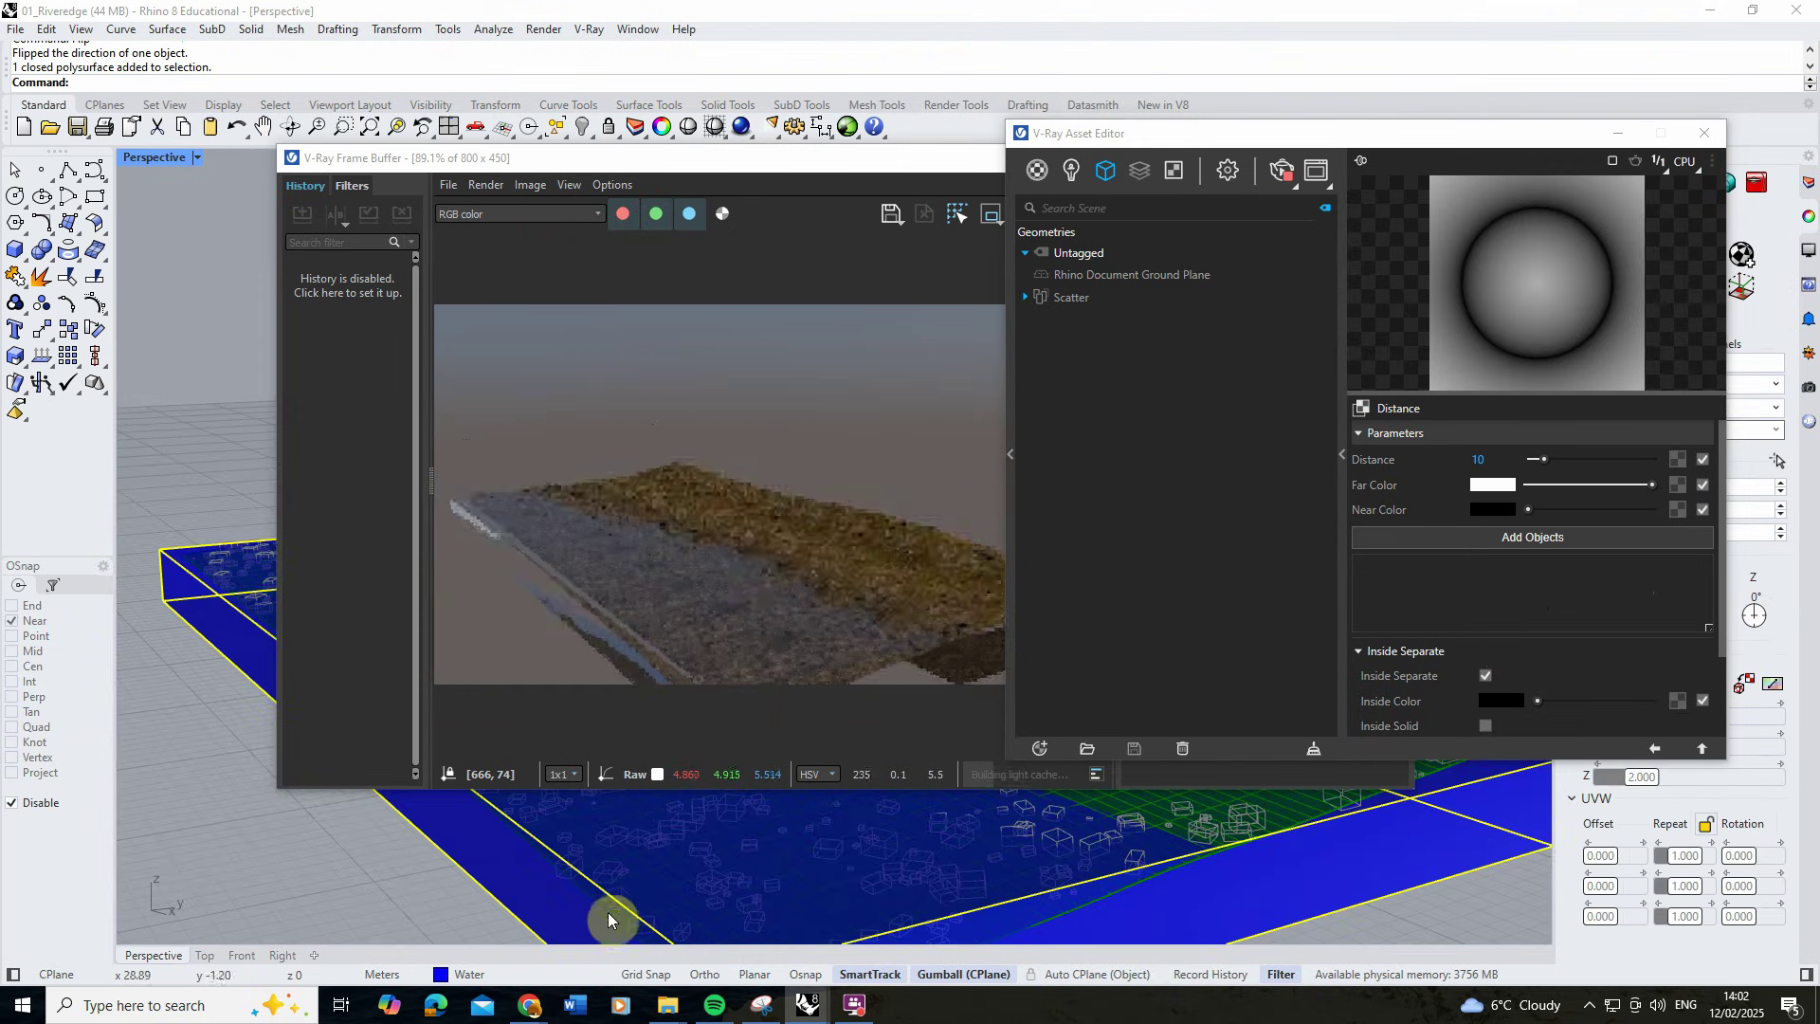
click(808, 126)
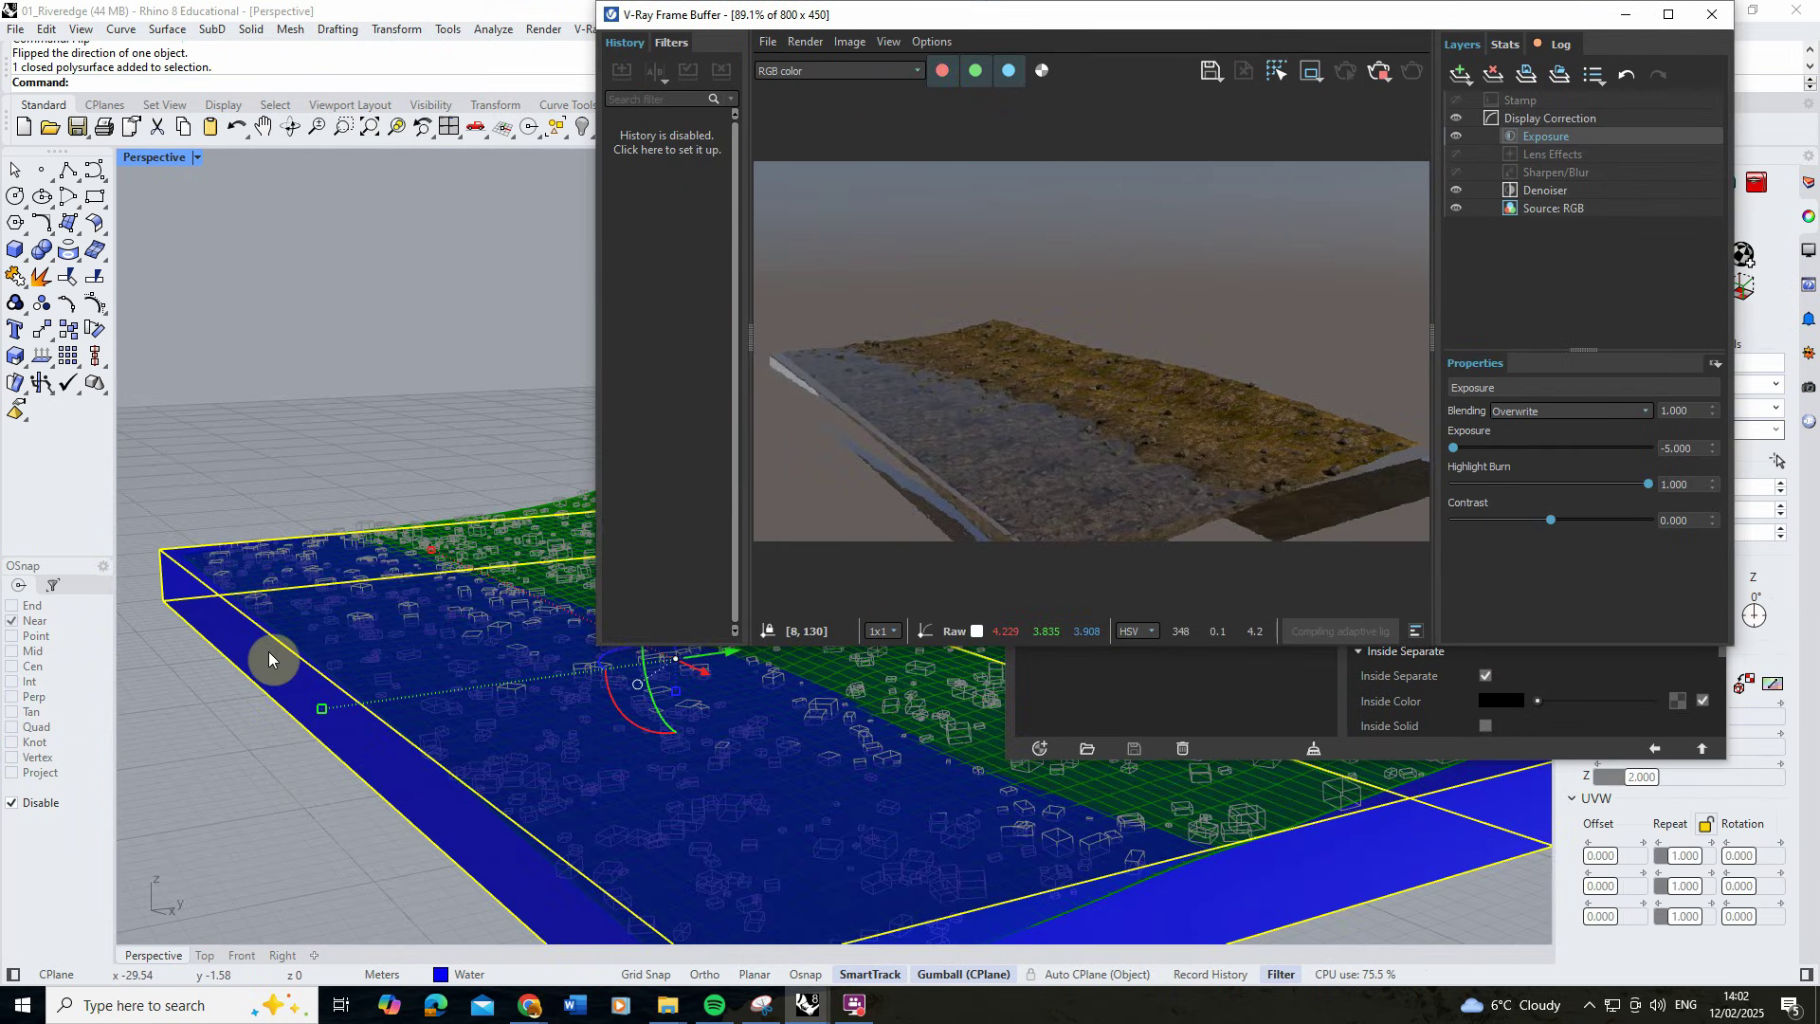
drag(1133, 22, 796, 216)
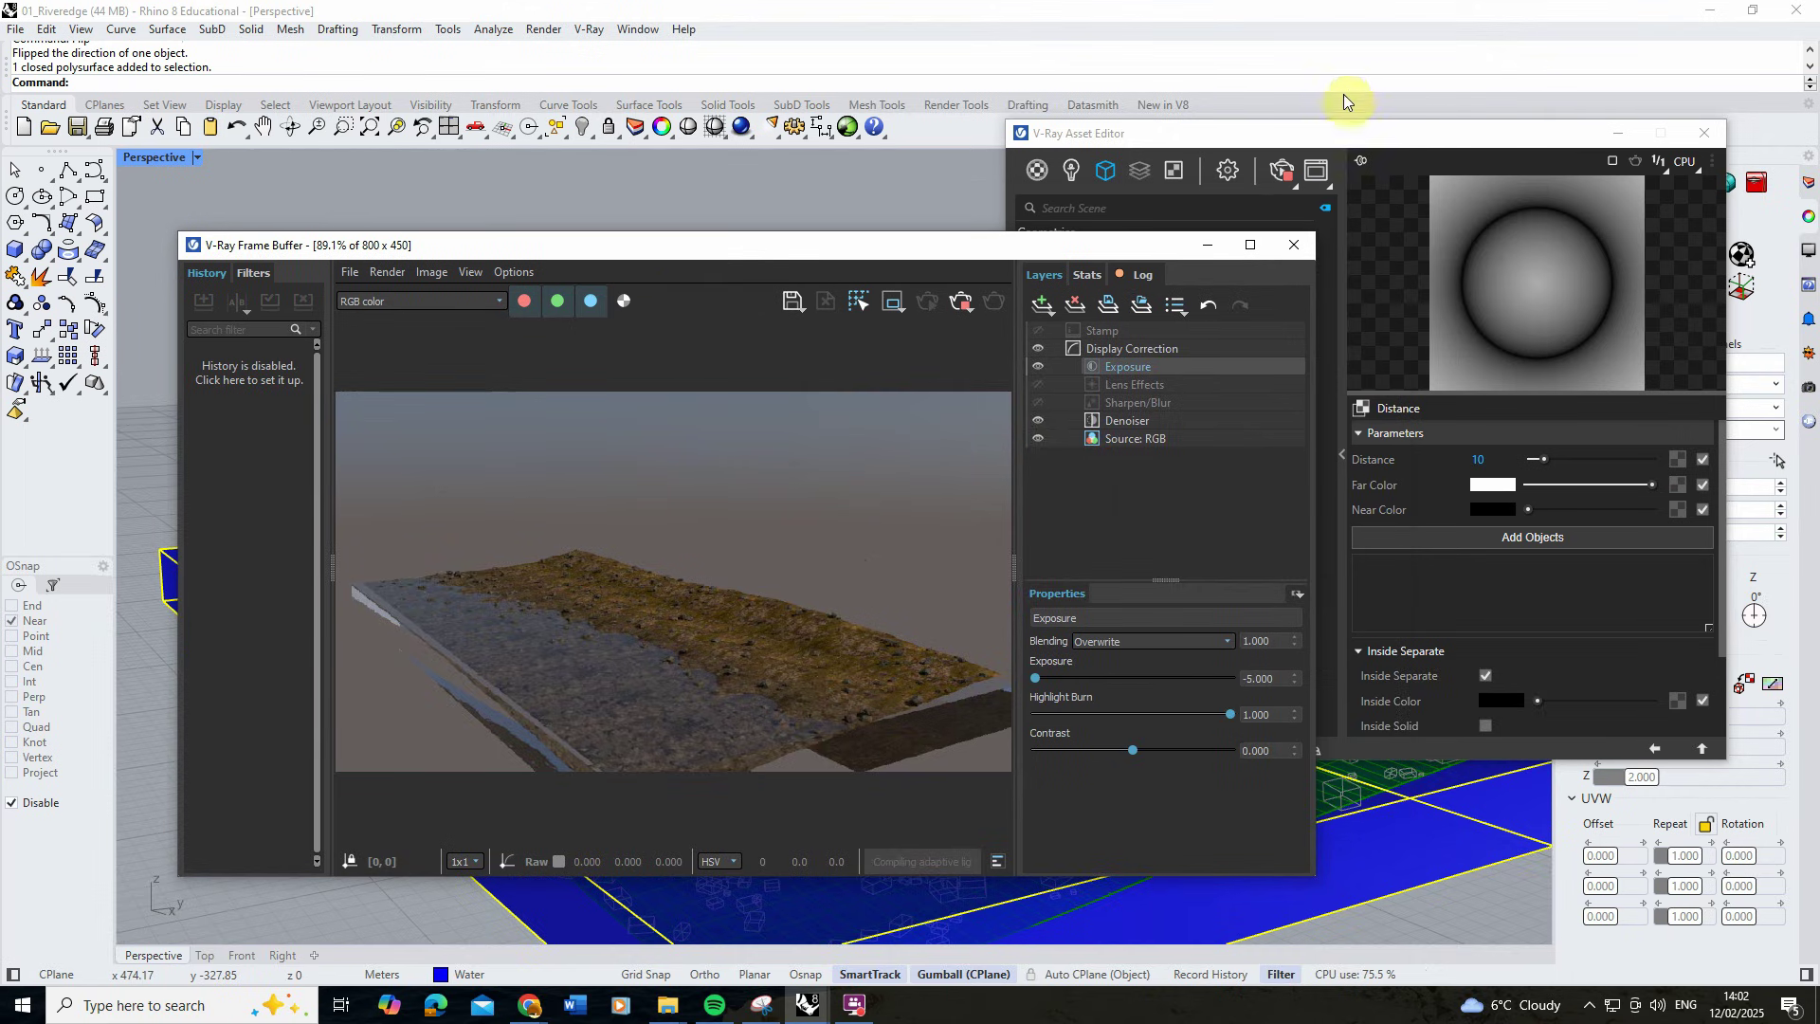
drag(1341, 132, 1301, 144)
click(1491, 550)
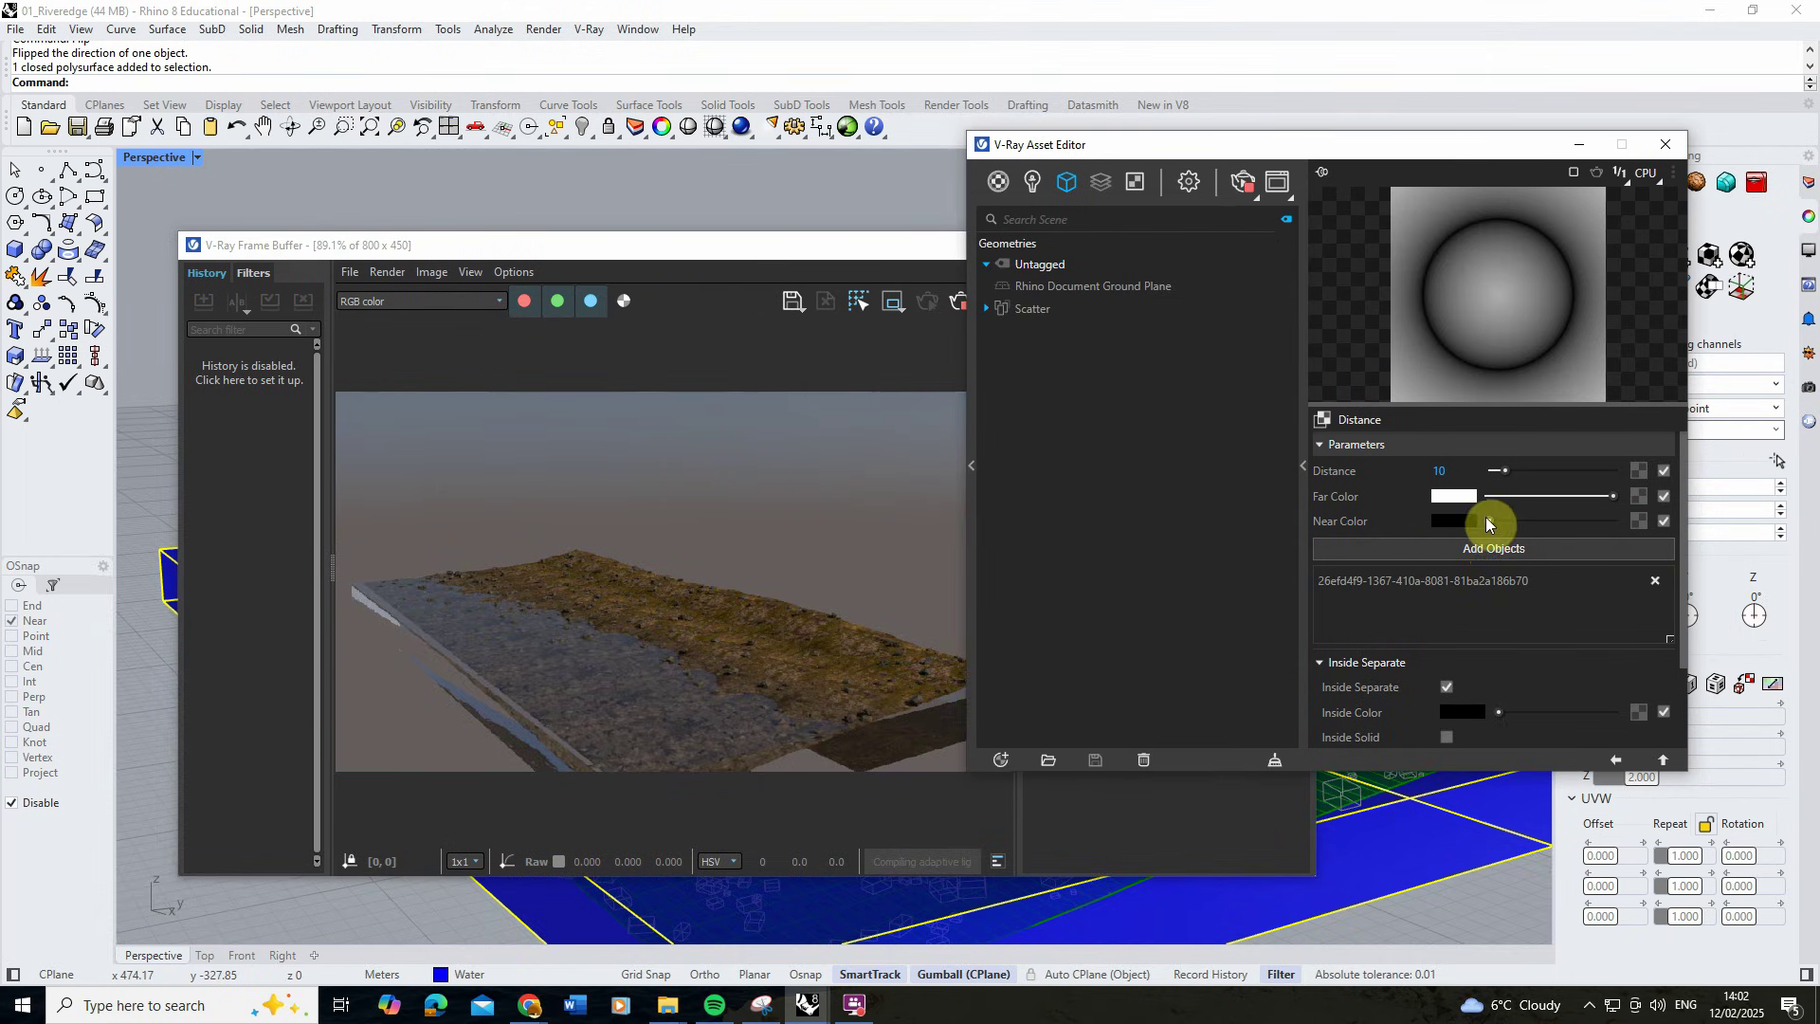
Set the Distance texture's far color to black and near color to white, with a distance of 1.
drag(799, 244, 775, 152)
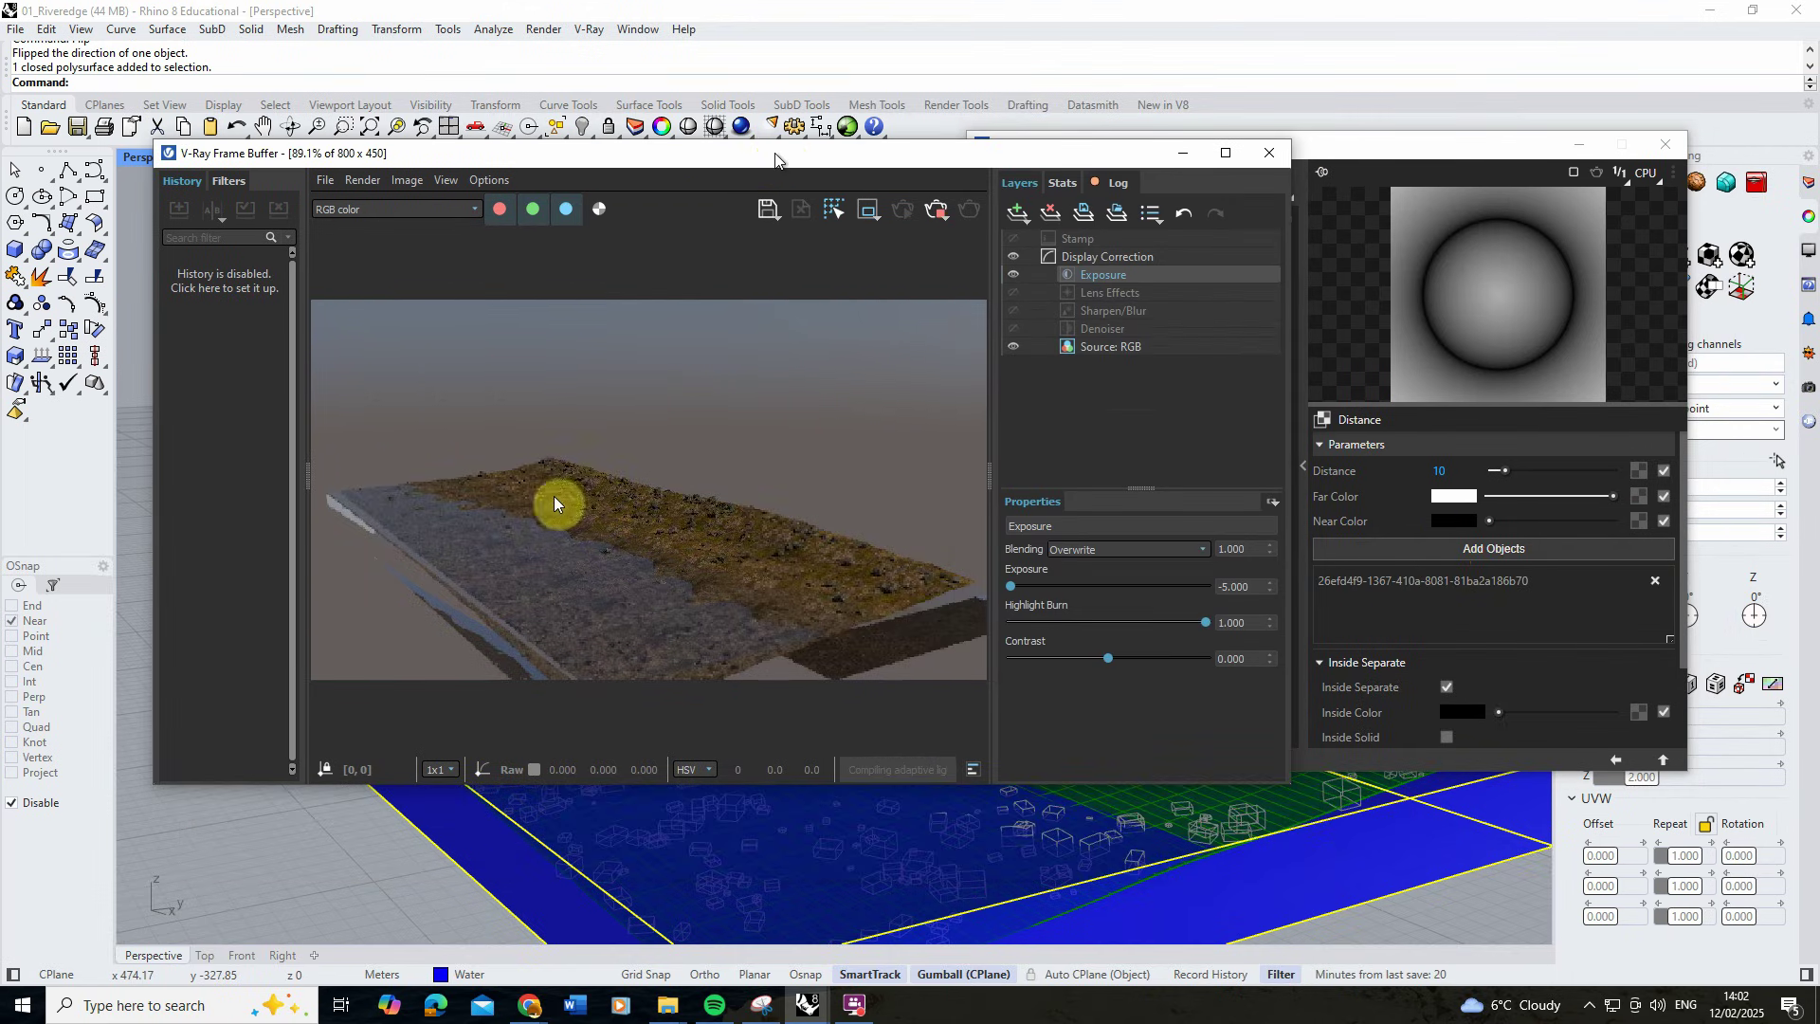
scroll(1036, 821, up, 5)
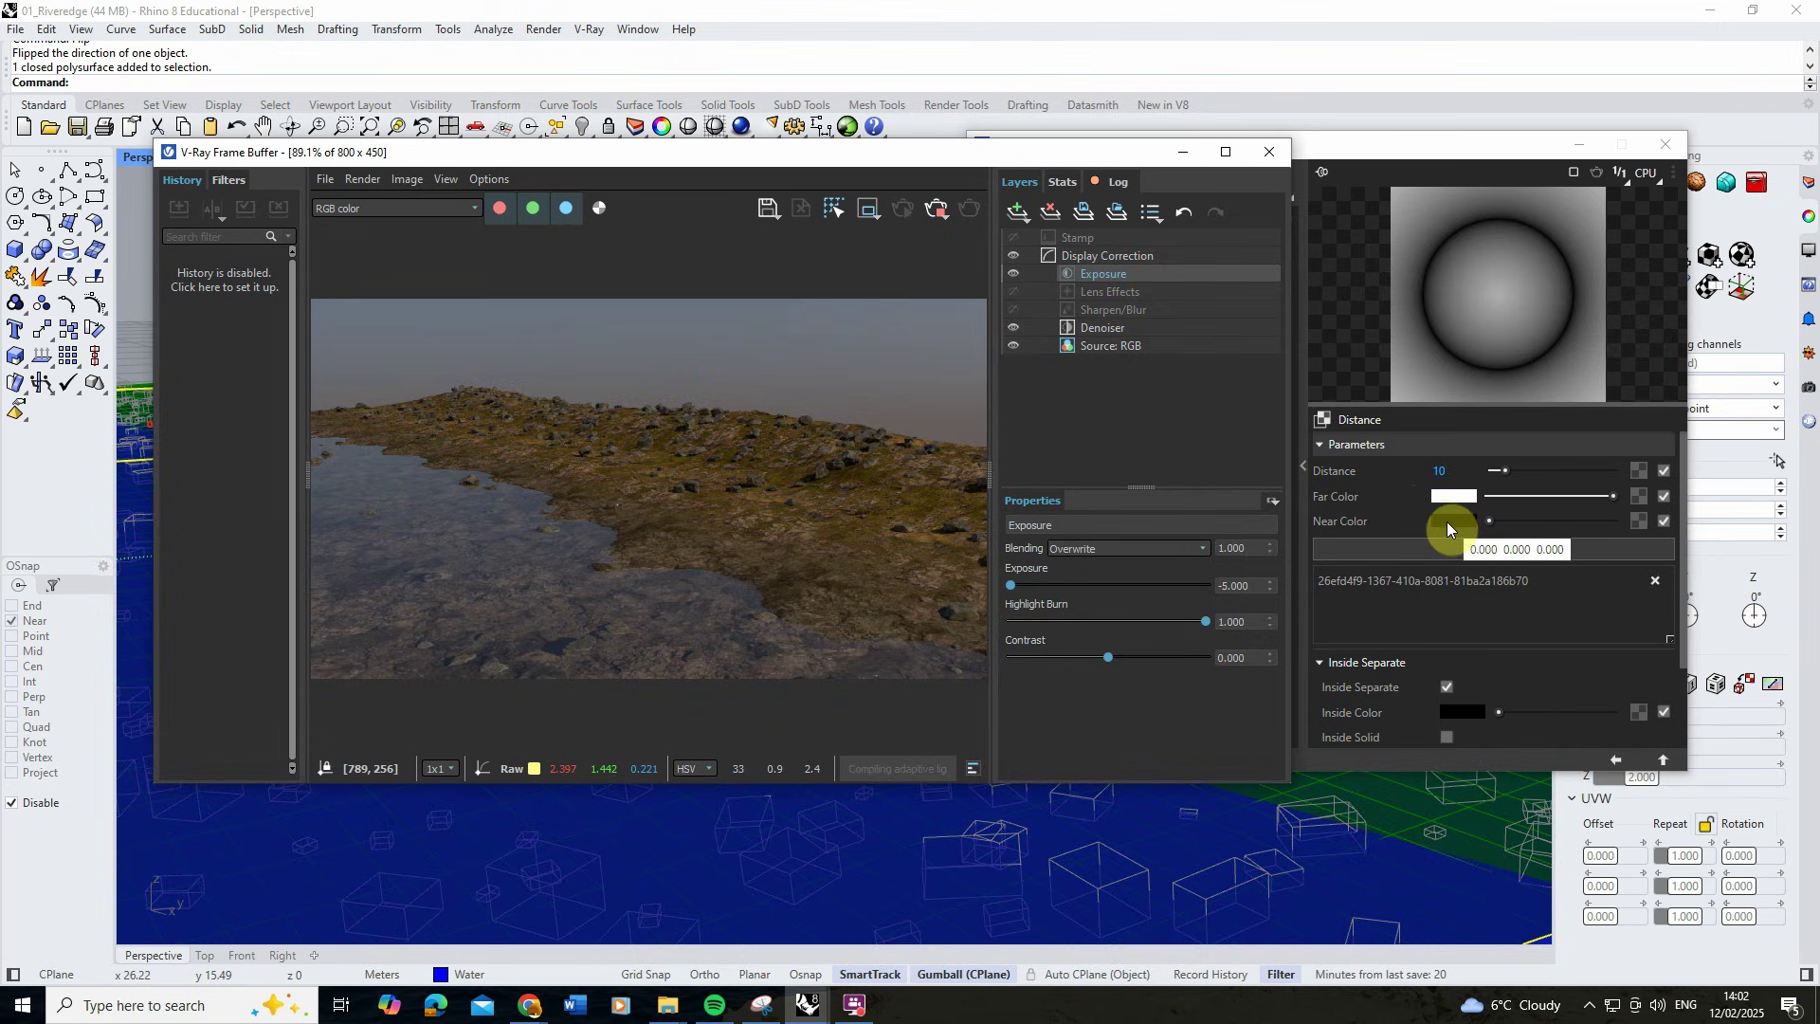
mouse_move(1490, 520)
mouse_down()
mouse_move(1610, 512)
mouse_move(1489, 497)
mouse_up()
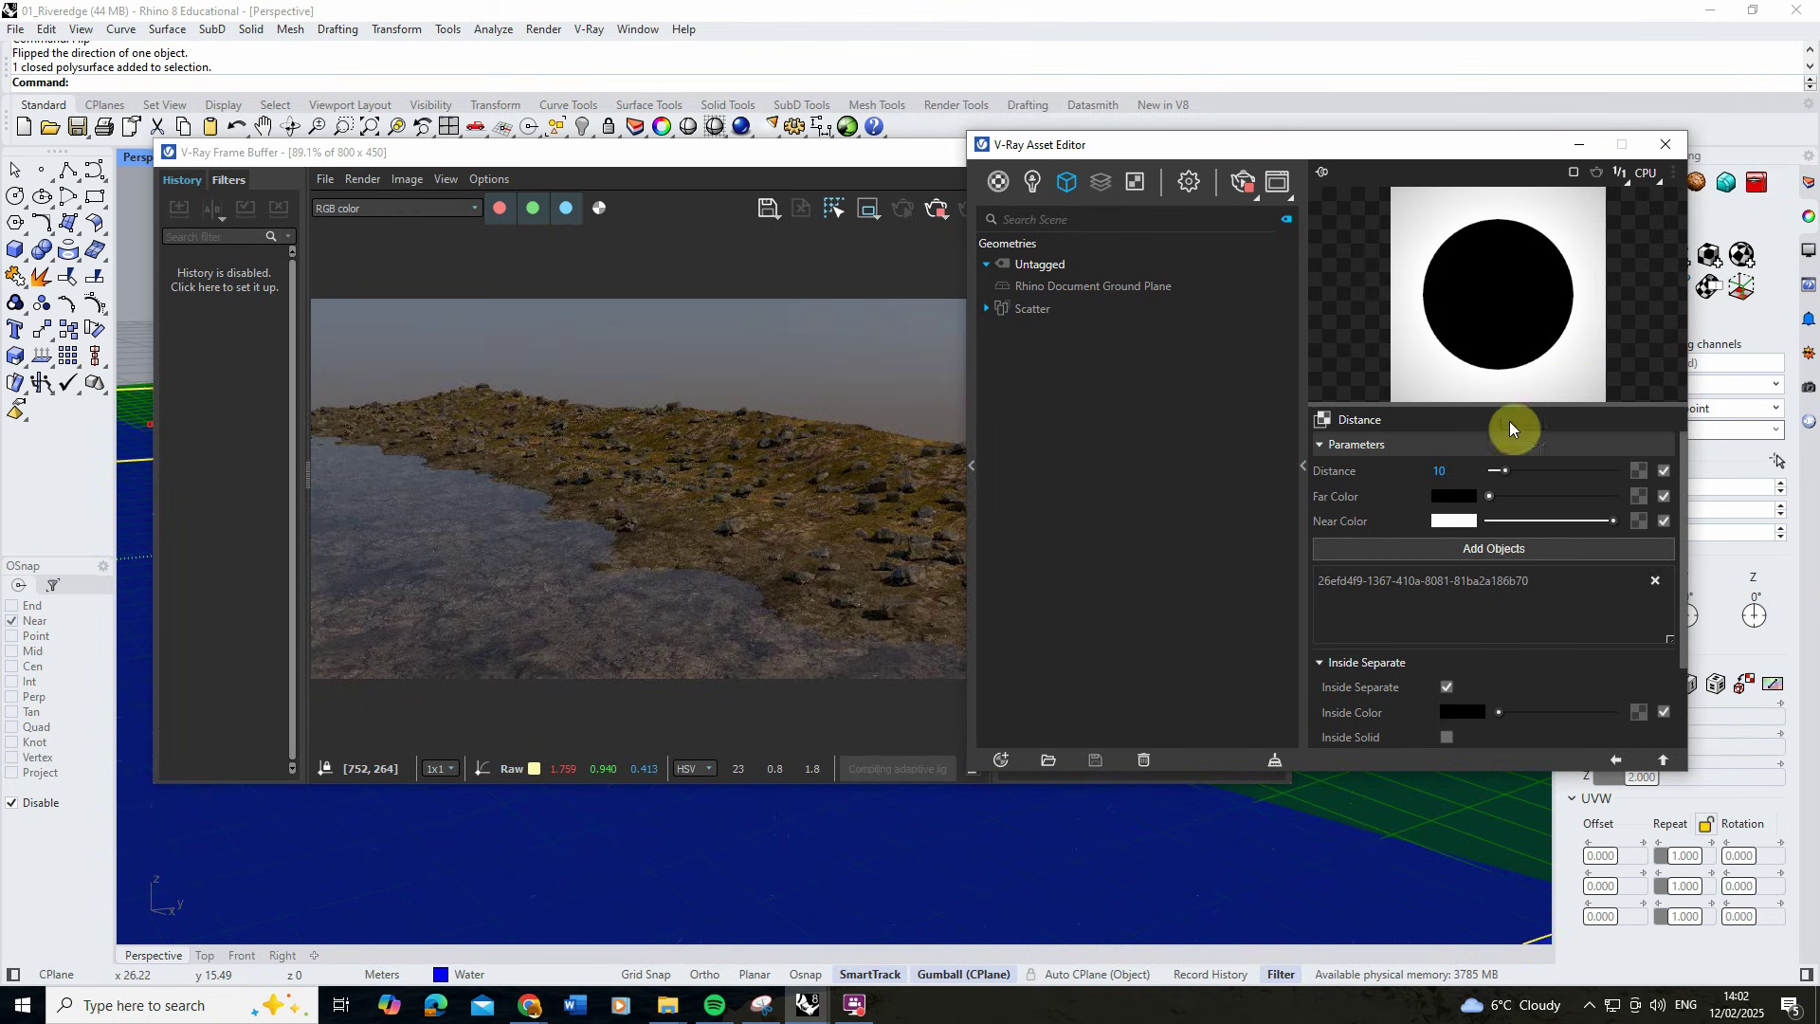
double_click(1447, 470)
text(1)
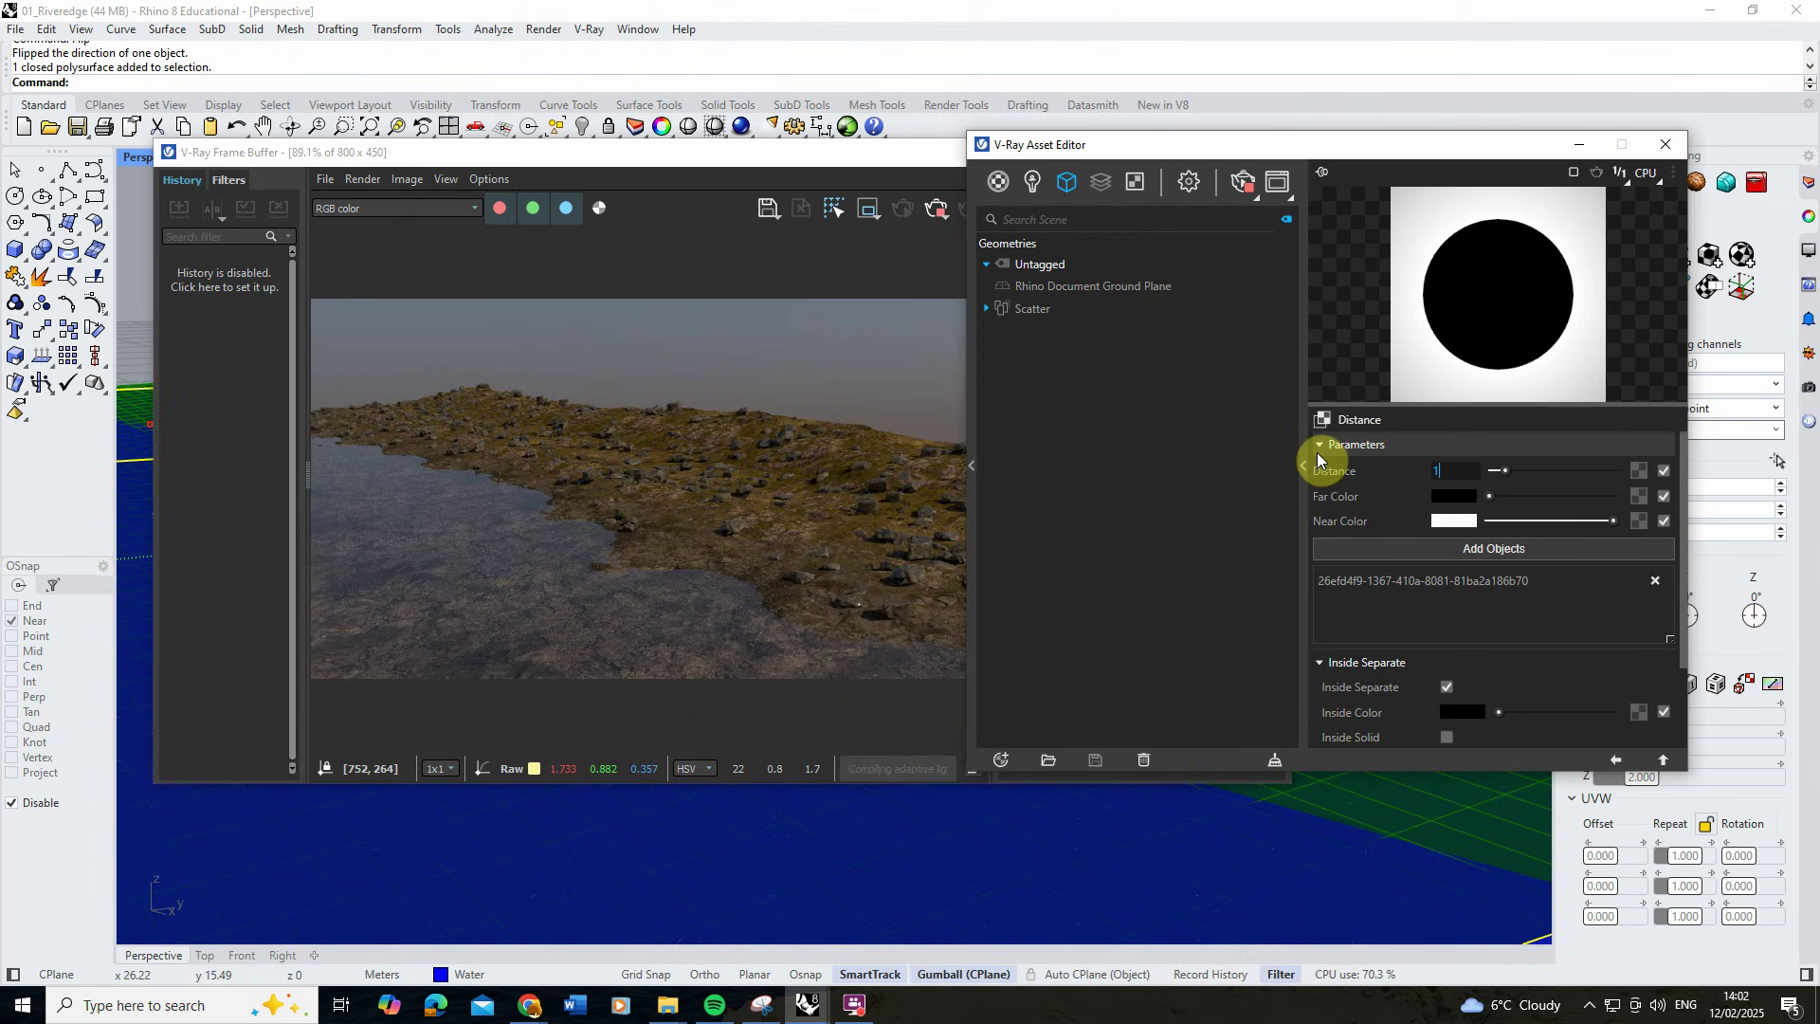
key(Return)
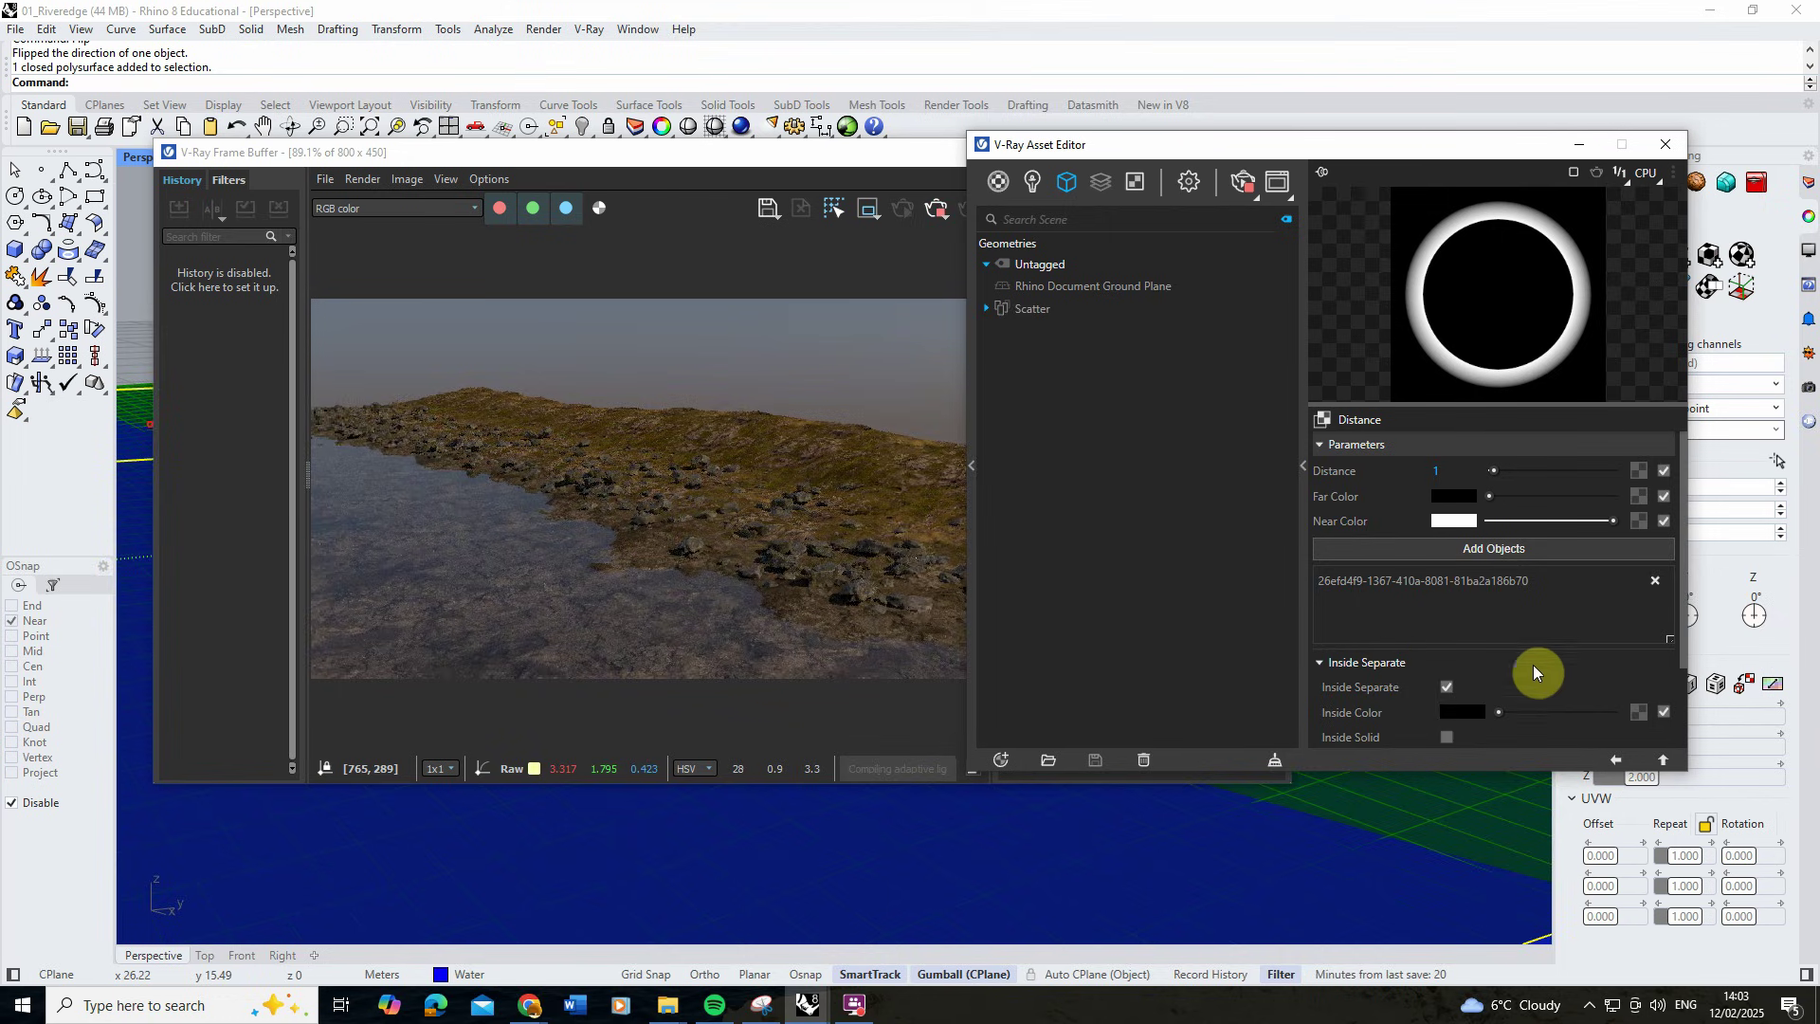
Set the Distance texture's inside color to white and enable Inside Solid.
scroll(1426, 675, down, 2)
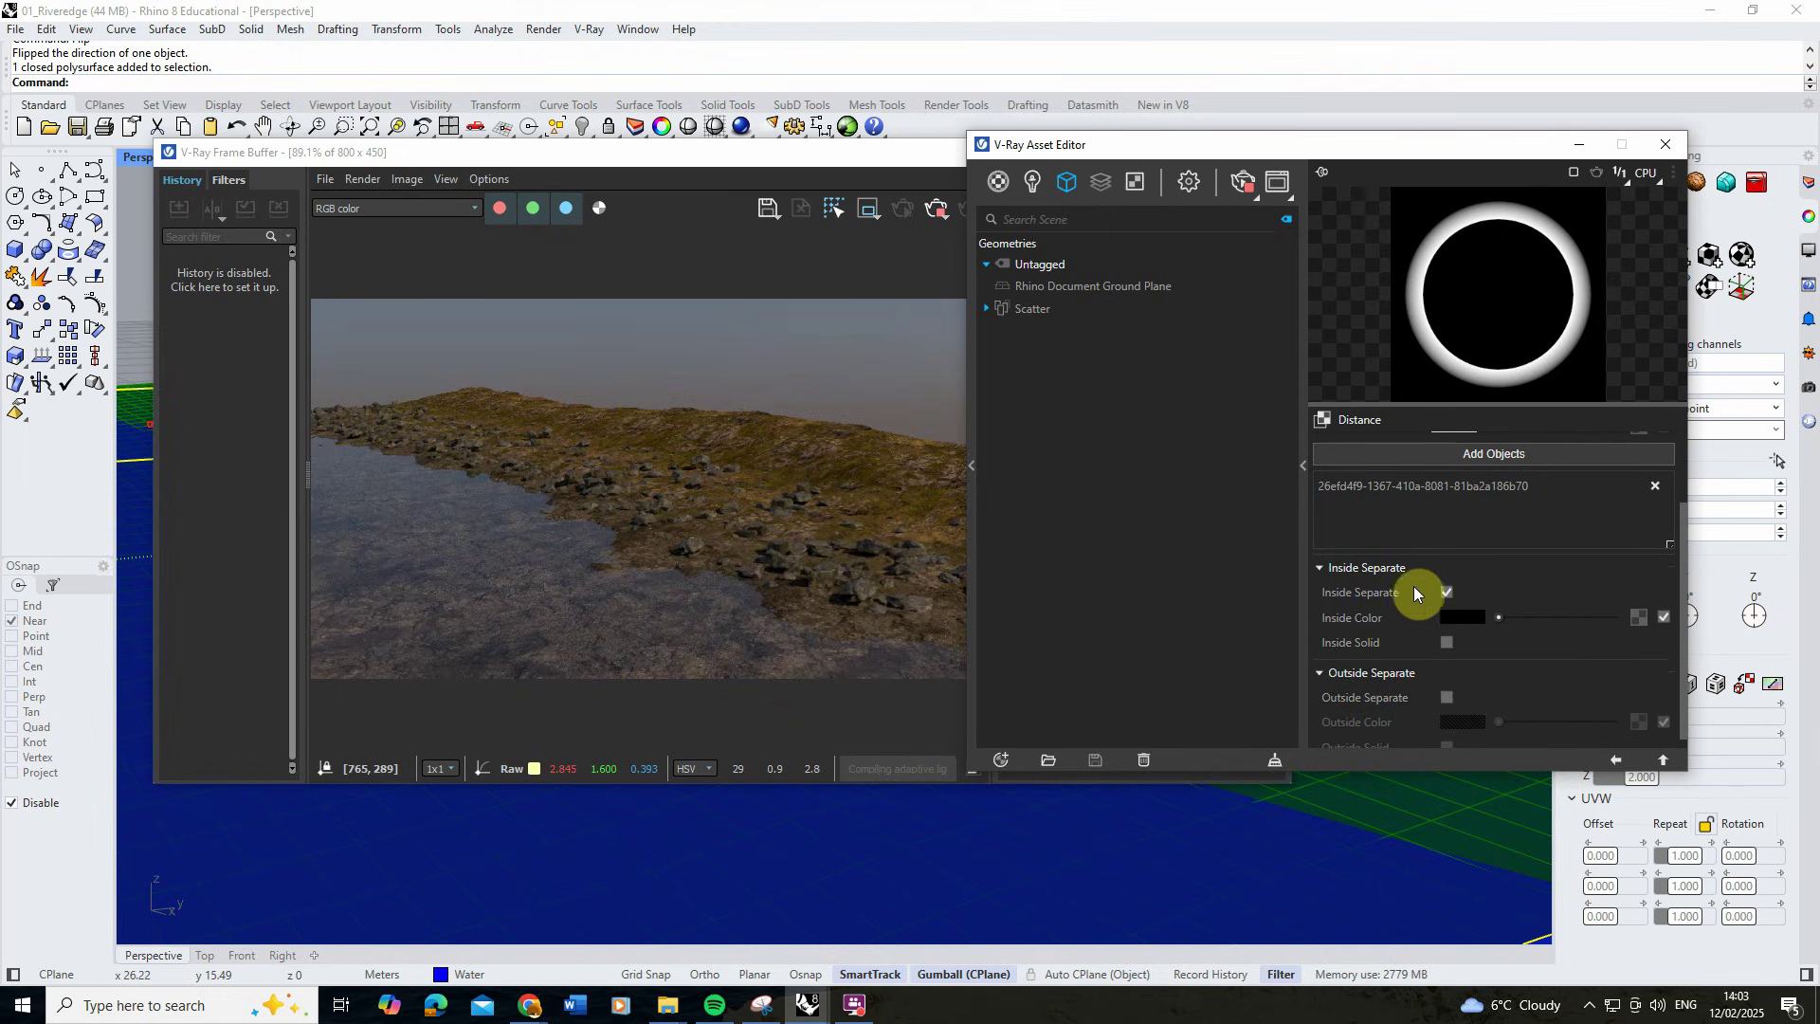
drag(1499, 618, 1698, 627)
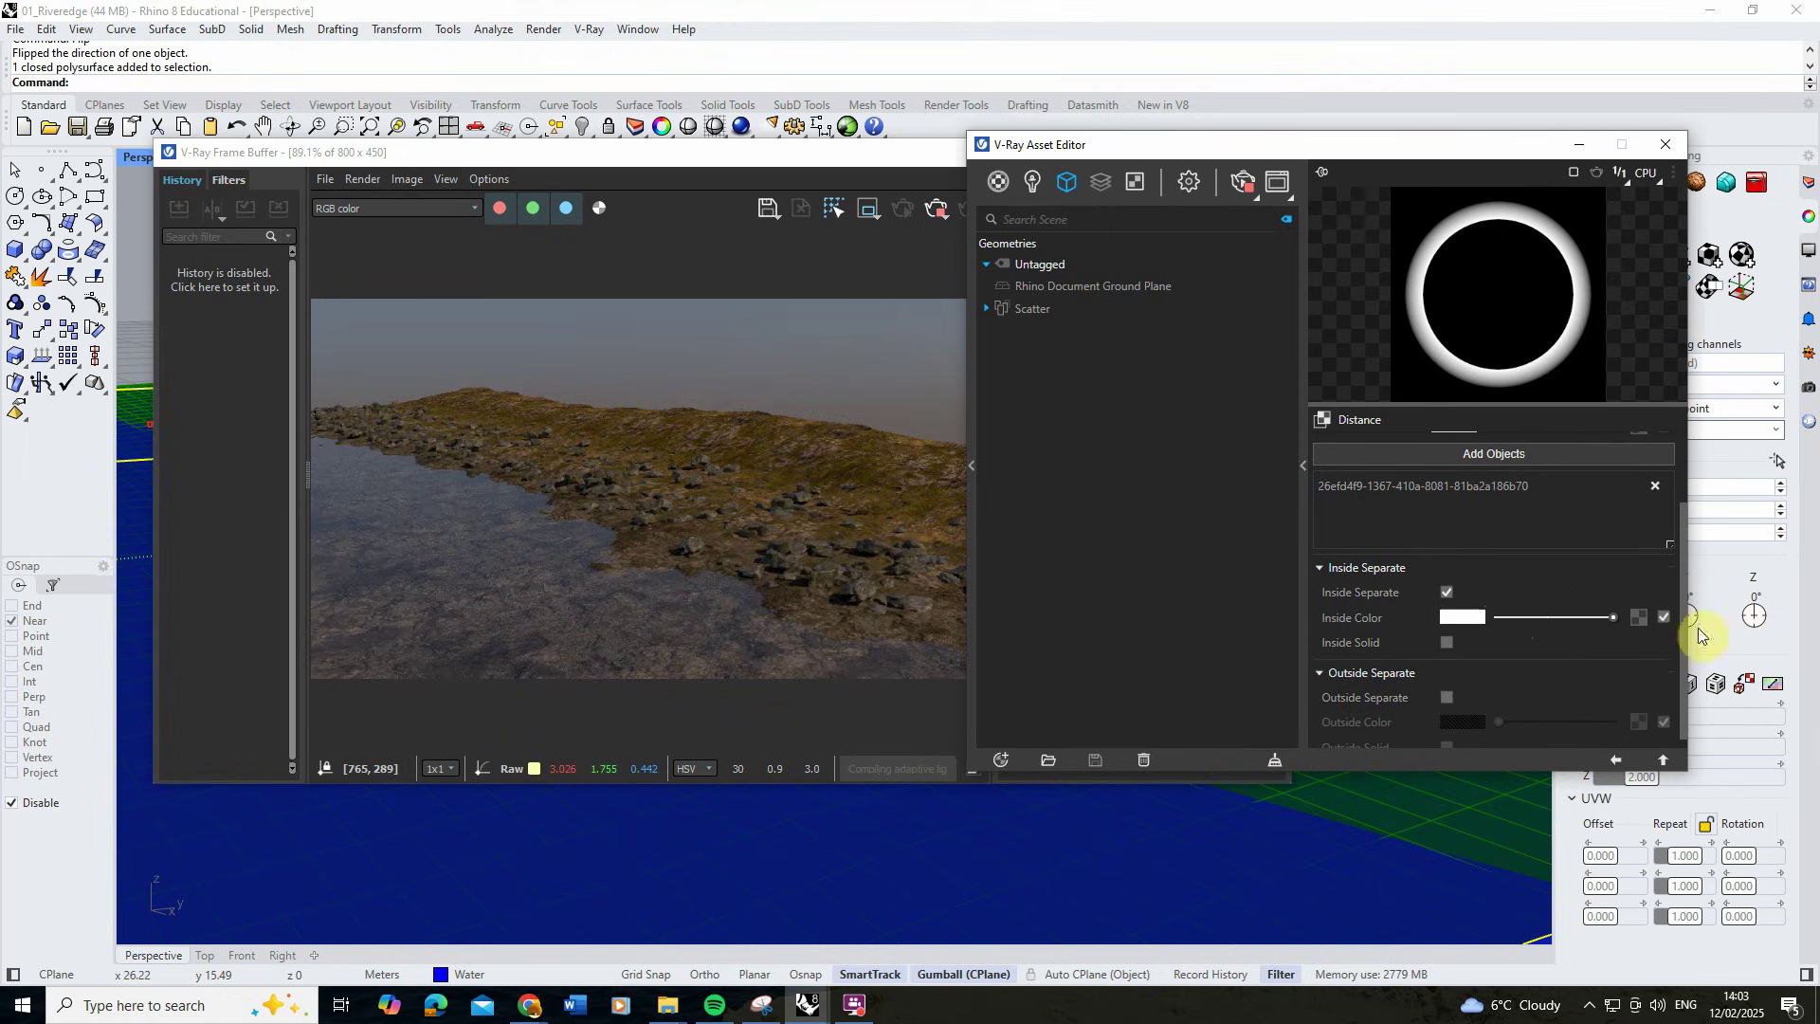
click(1447, 641)
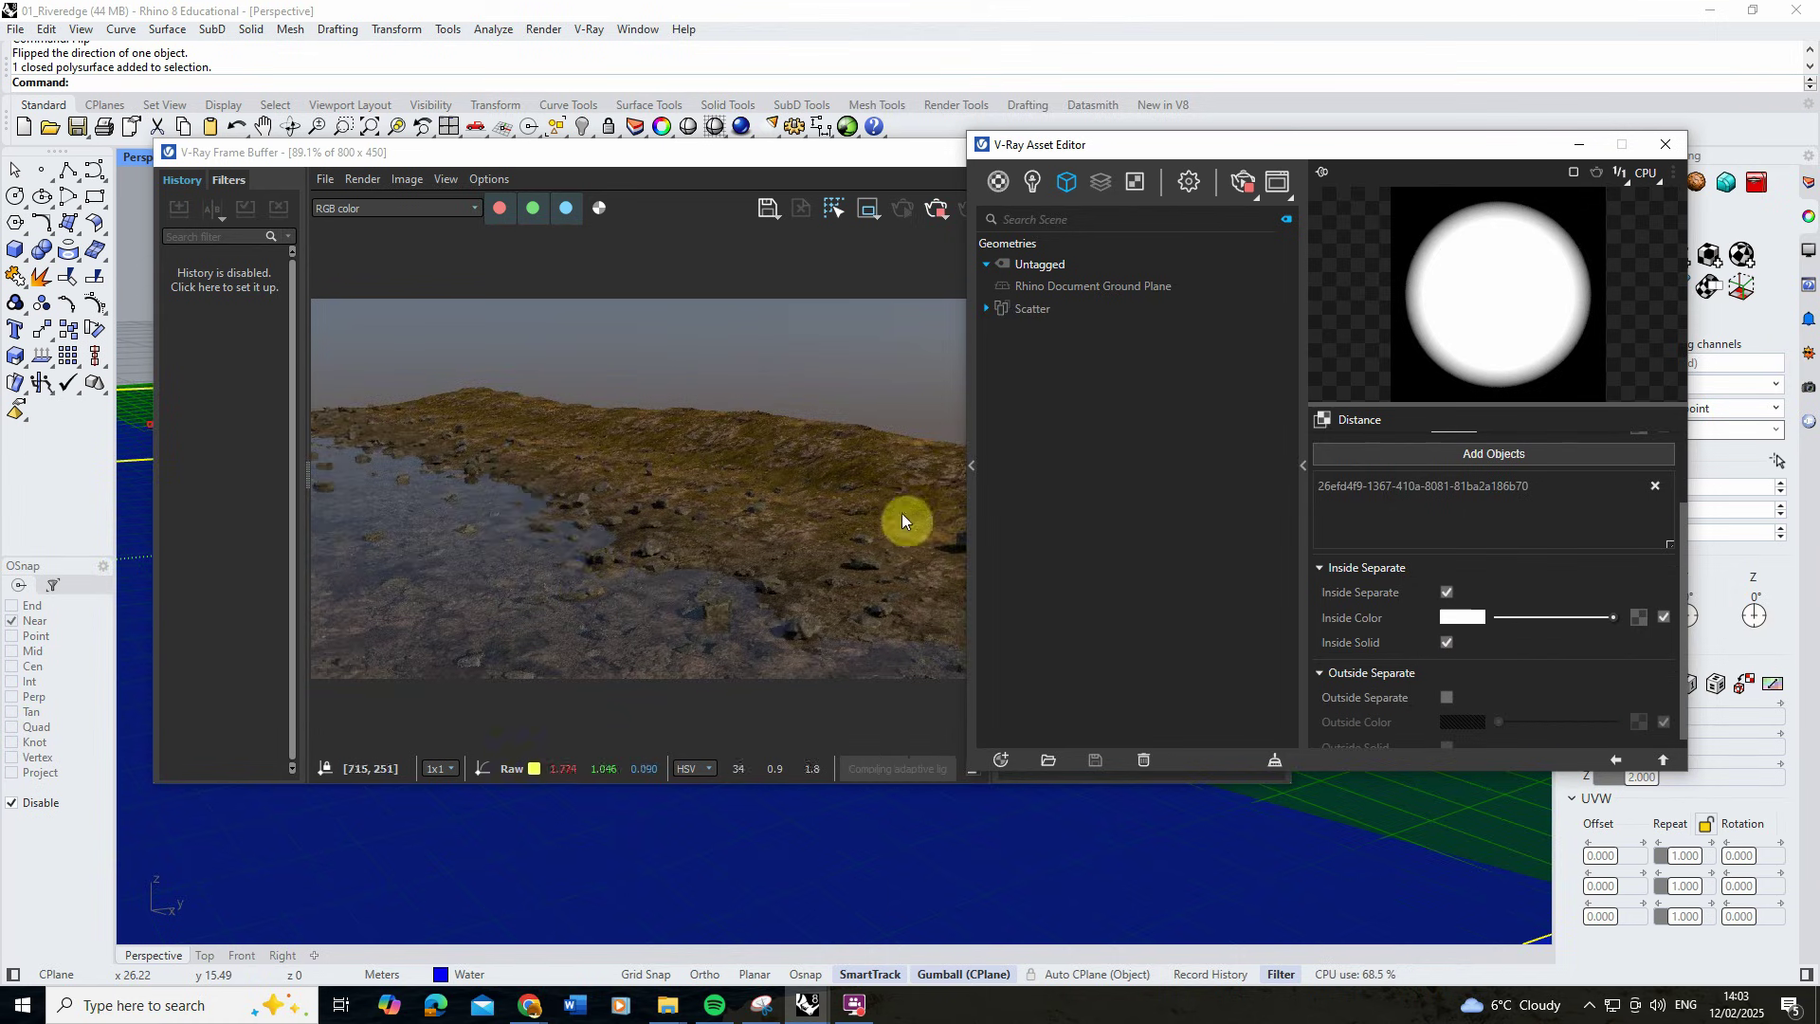
Set the Scatter's surface instances count to 2000.
scroll(1481, 531, up, 2)
double_click(1460, 470)
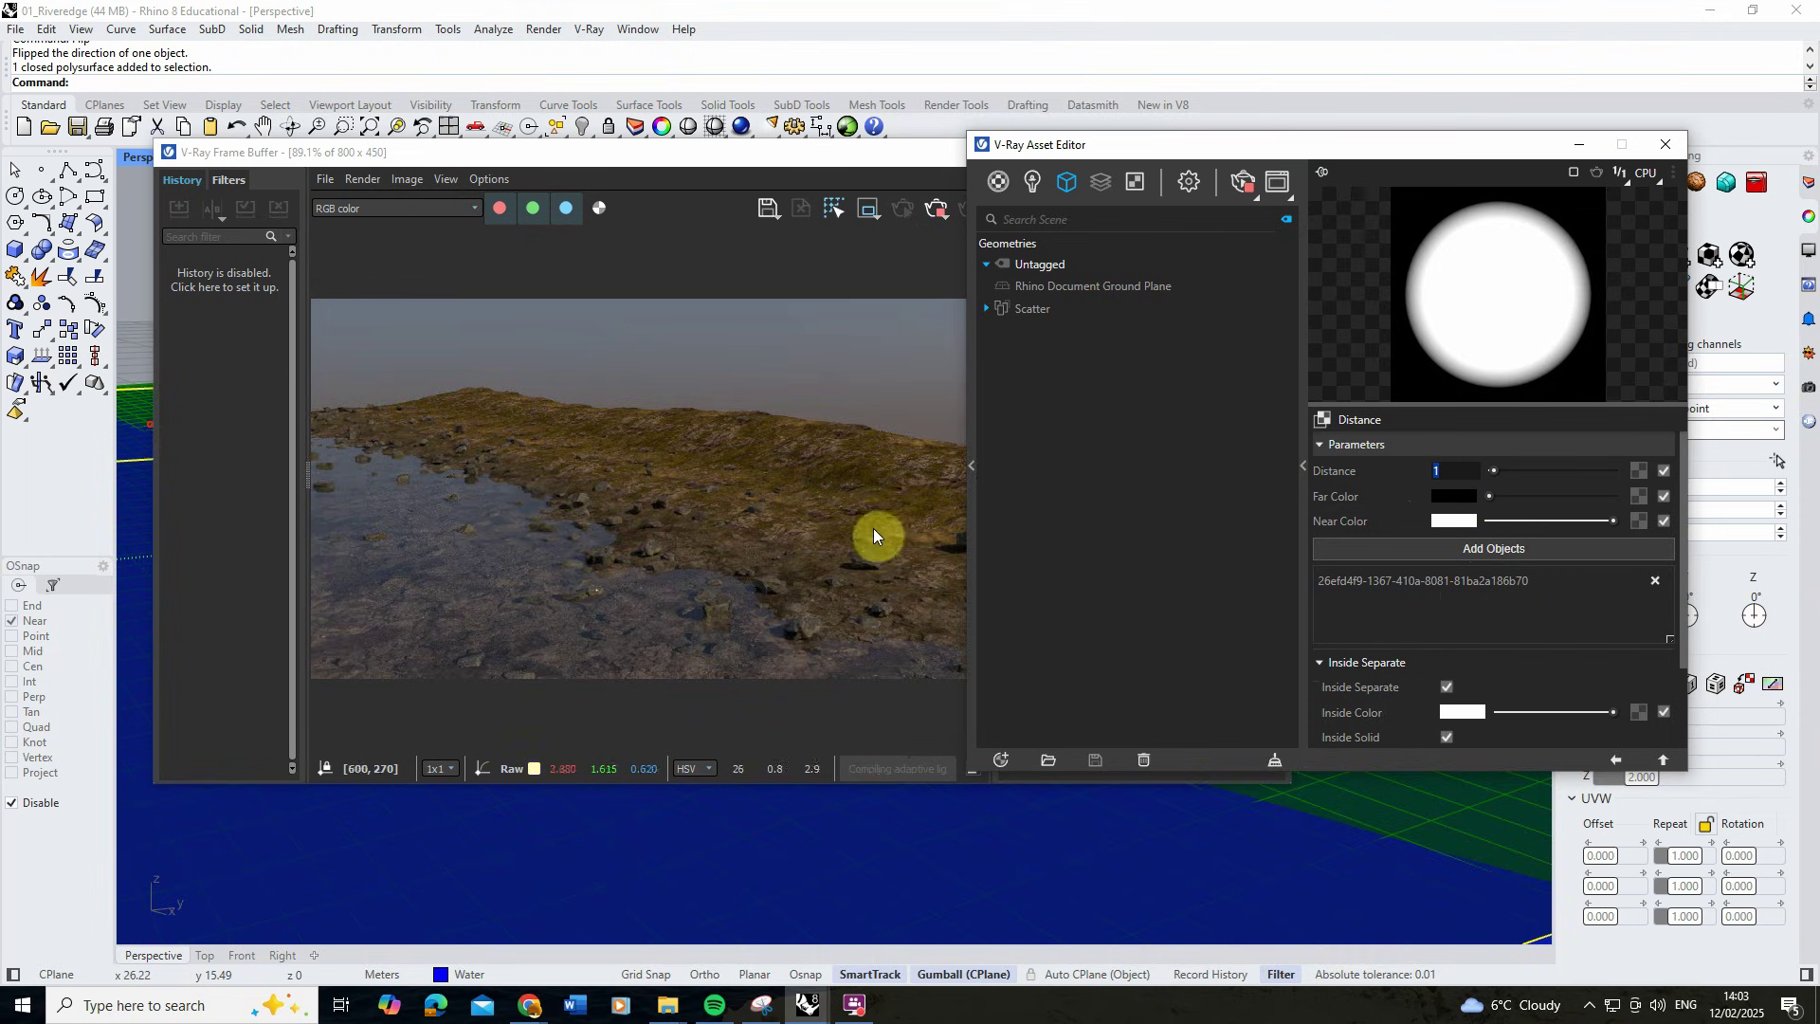
click(1034, 309)
click(1451, 541)
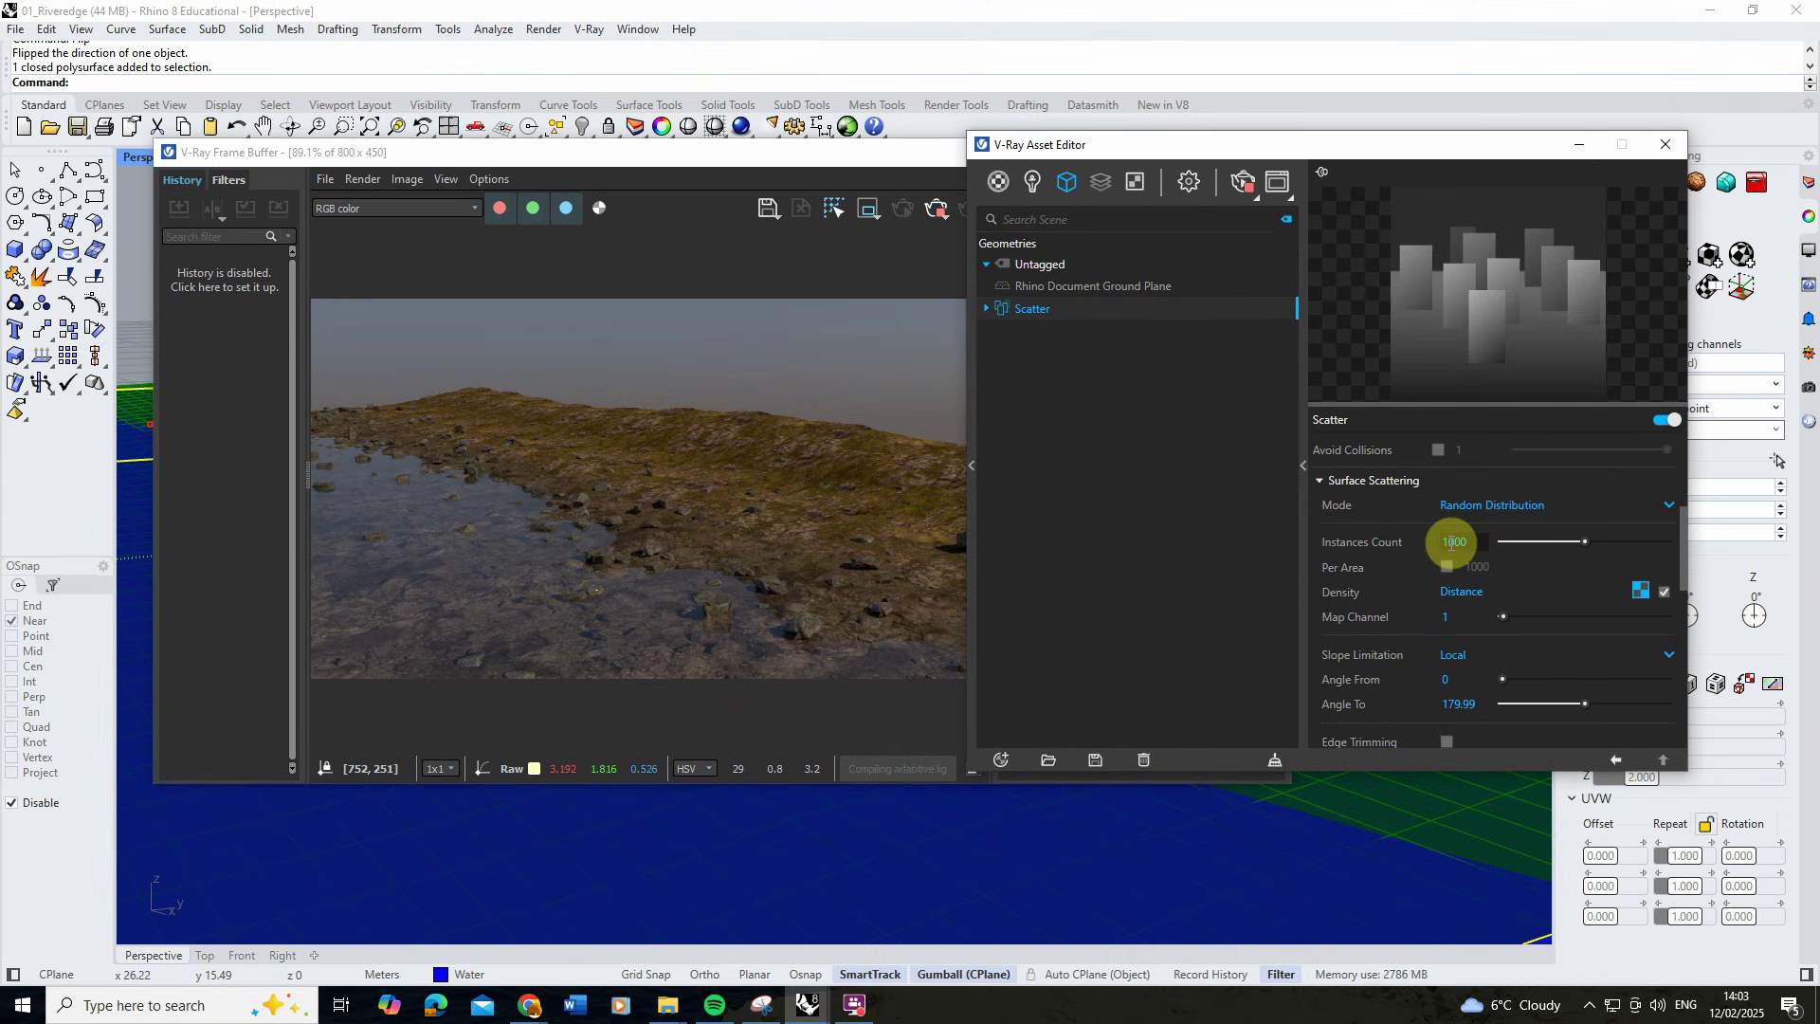
text(2000)
key(Return)
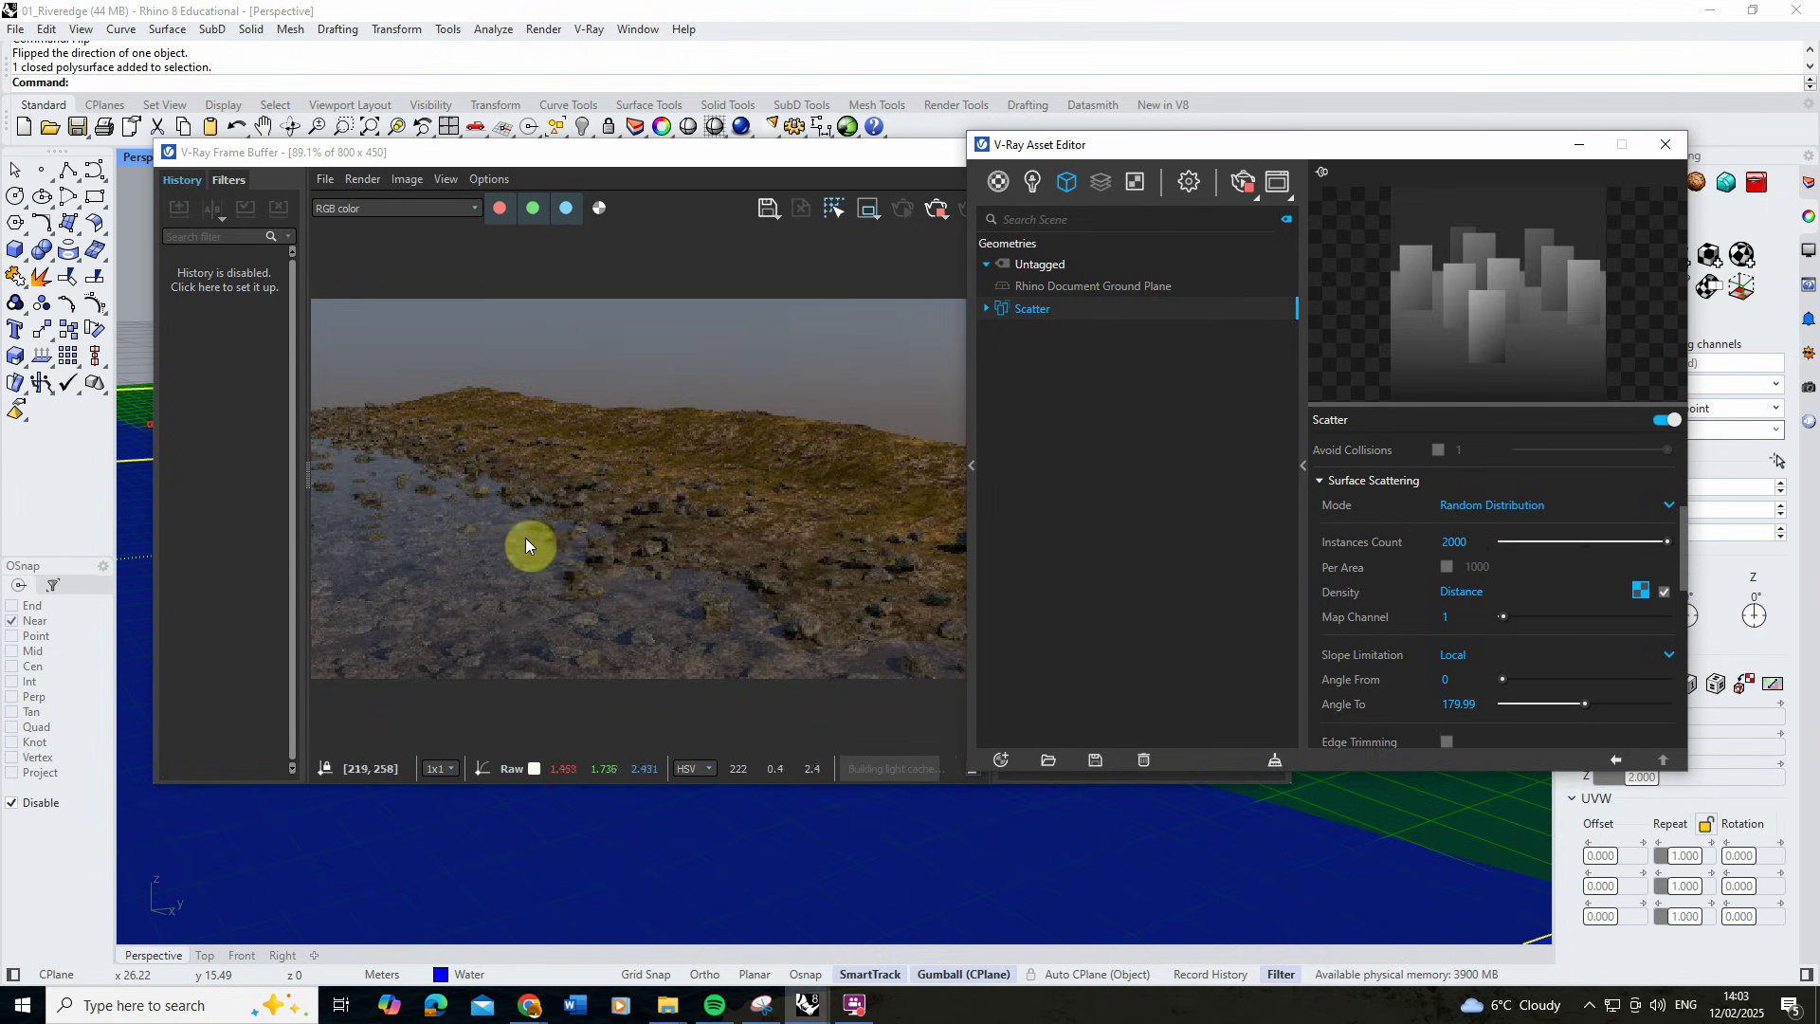
Reduce the Scatter's maximum random scale on the linked X axis to 0.4.
scroll(1522, 590, down, 6)
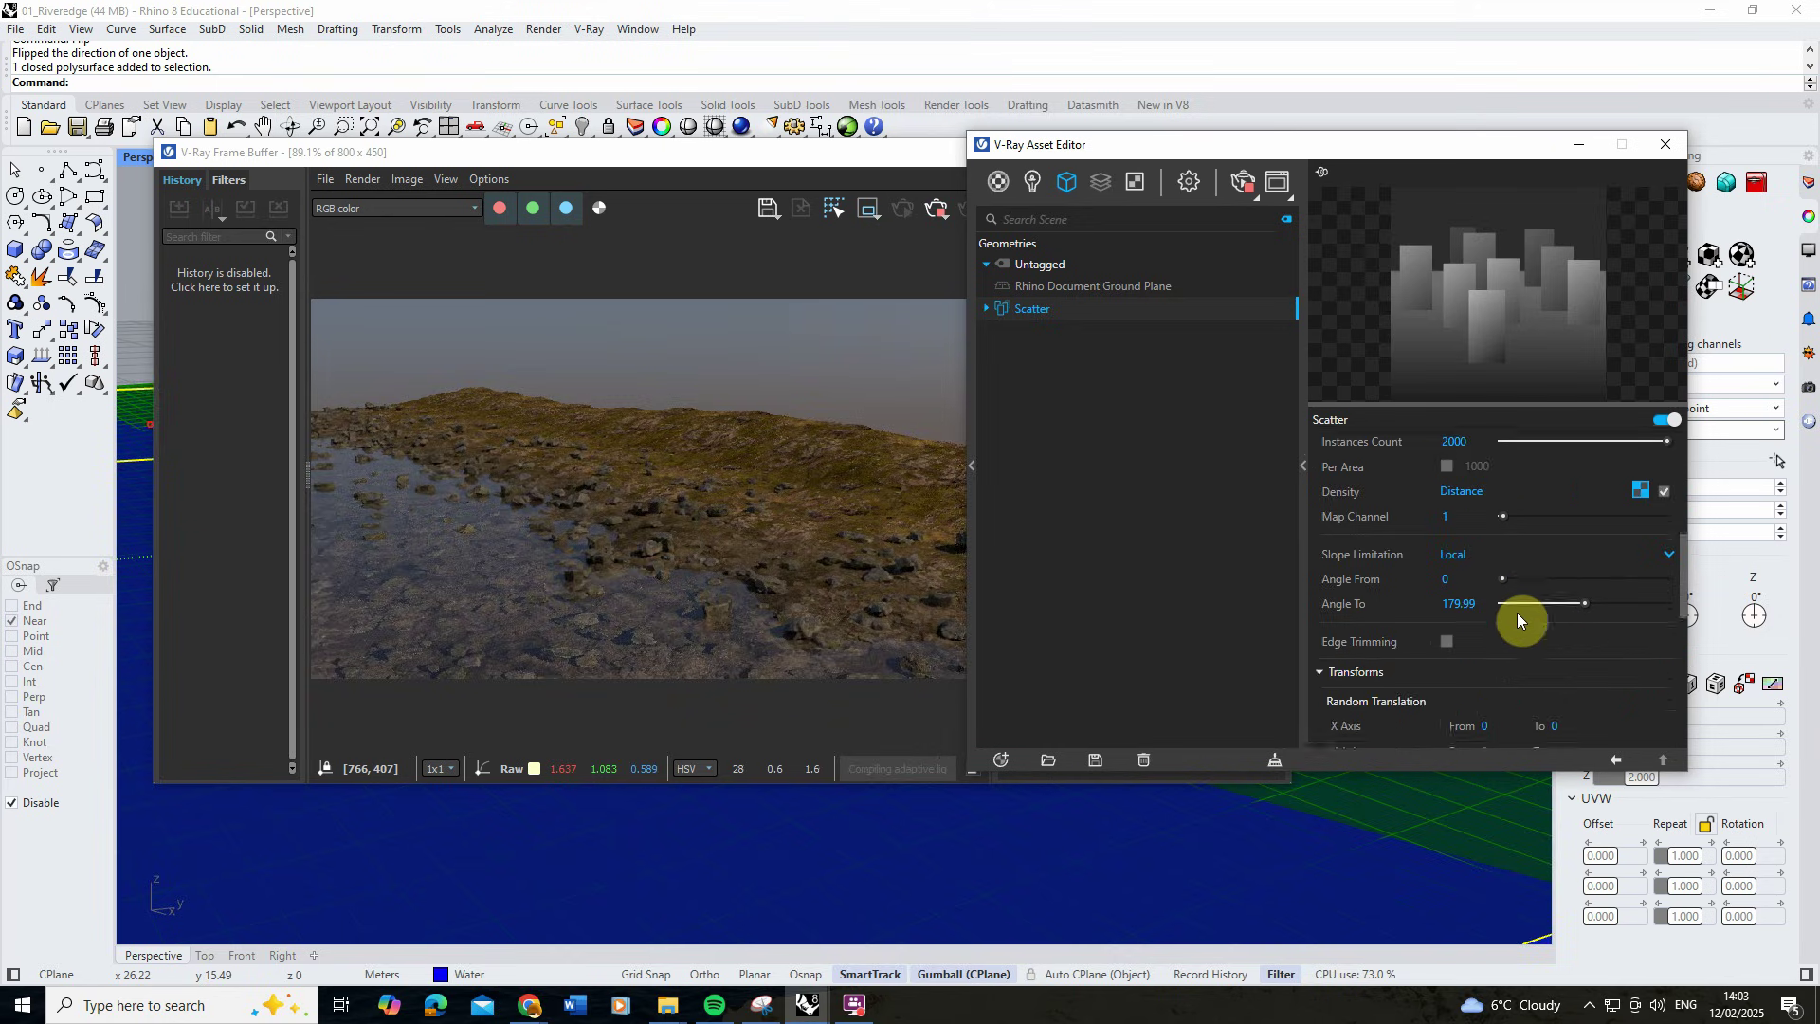
scroll(1536, 573, down, 3)
click(1561, 572)
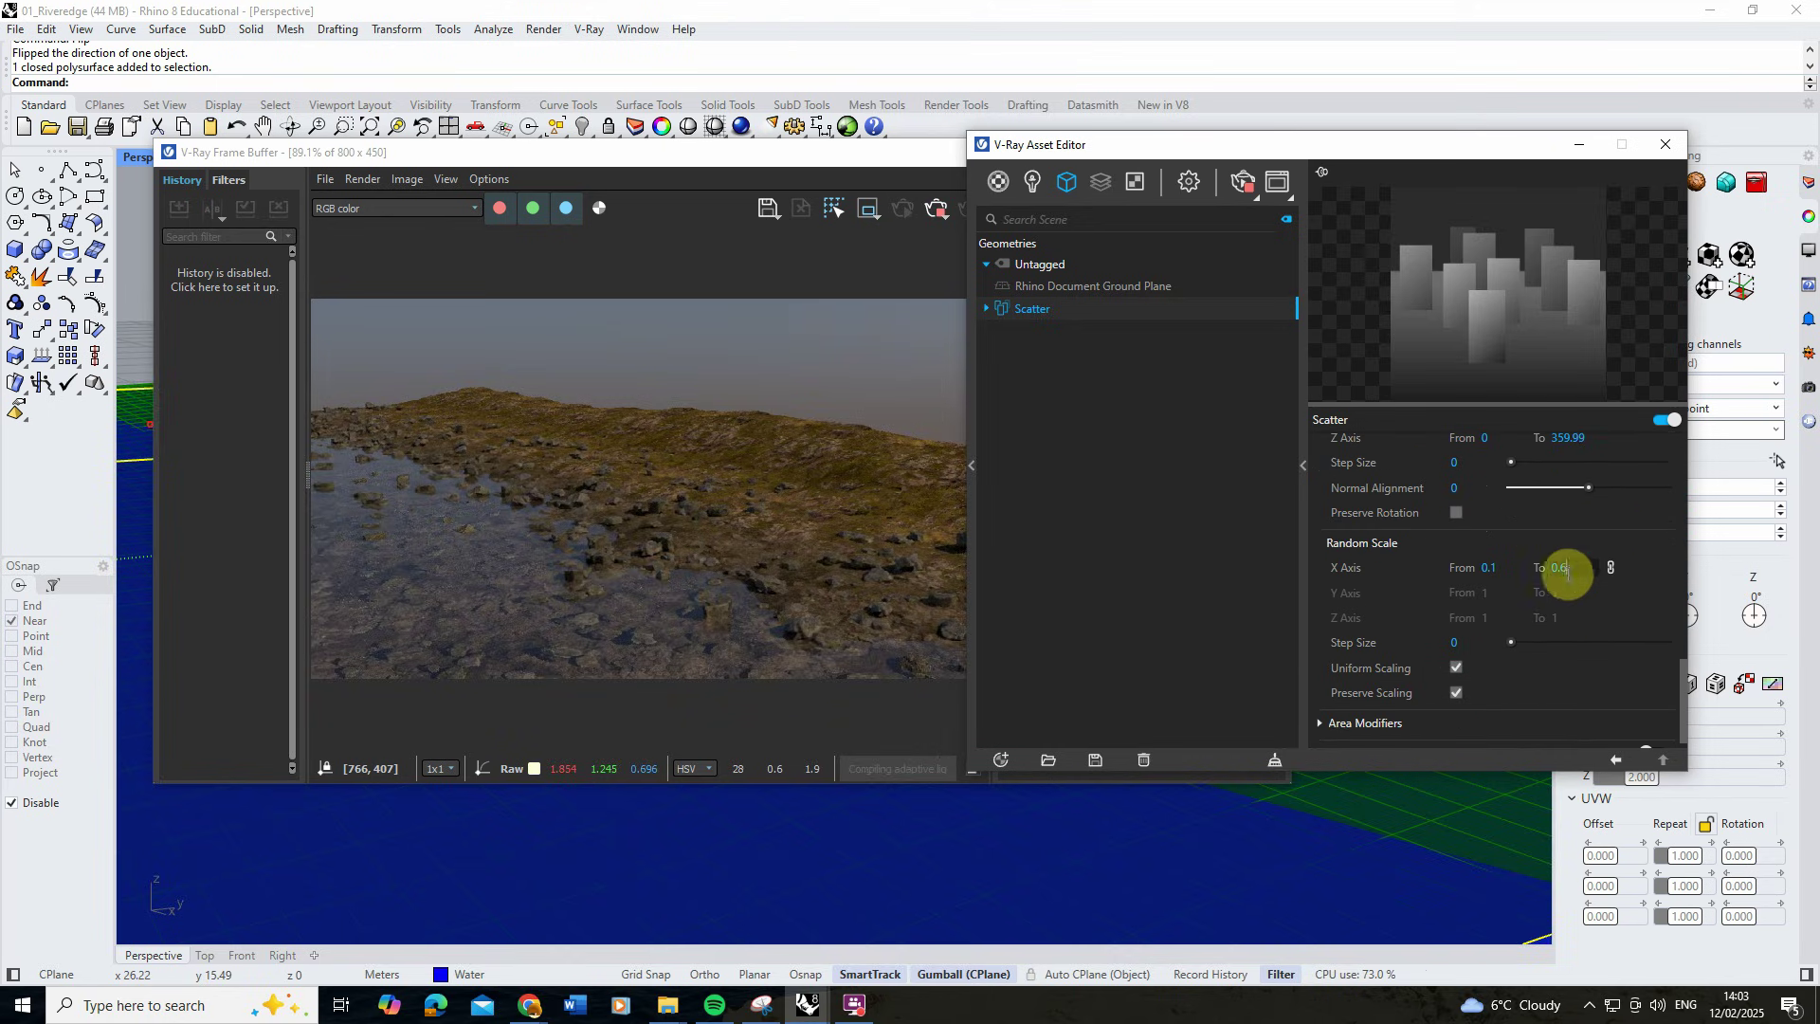
key(Return)
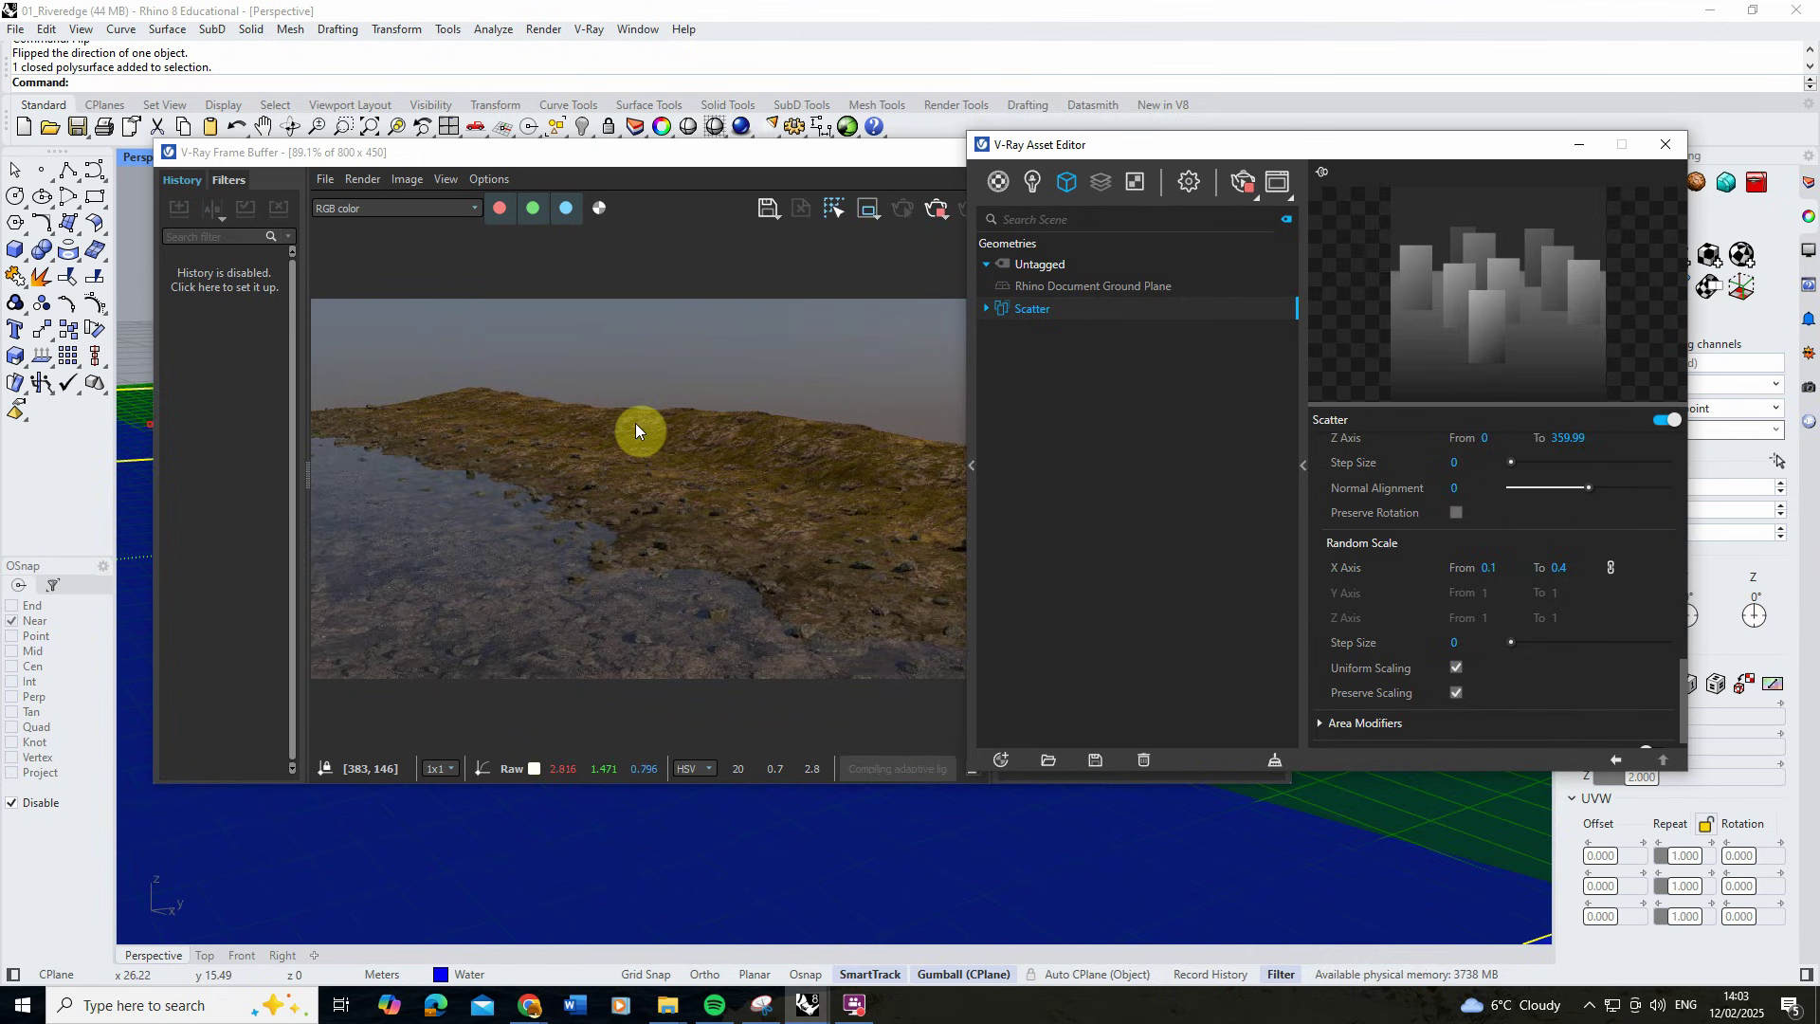
Increase the Scatter's surface instances count to 5000 for denser rocks along the shoreline.
drag(706, 154, 1234, 130)
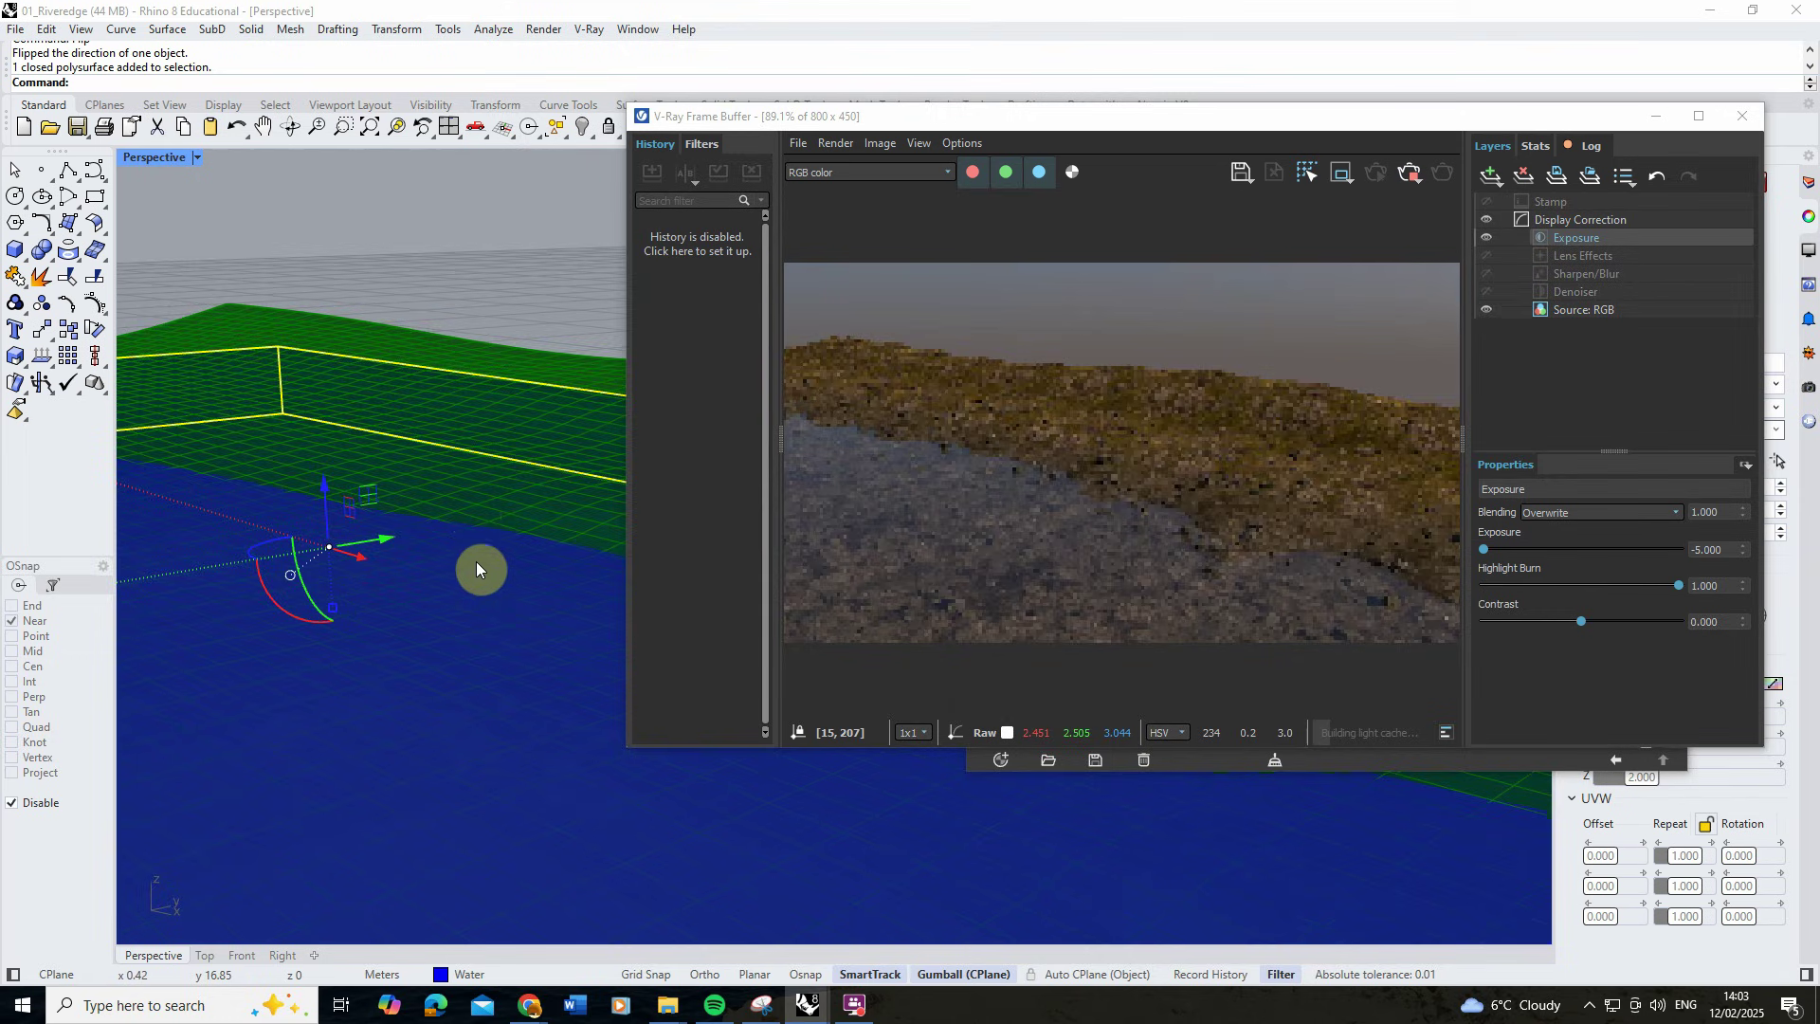
right_drag(475, 569, 402, 528)
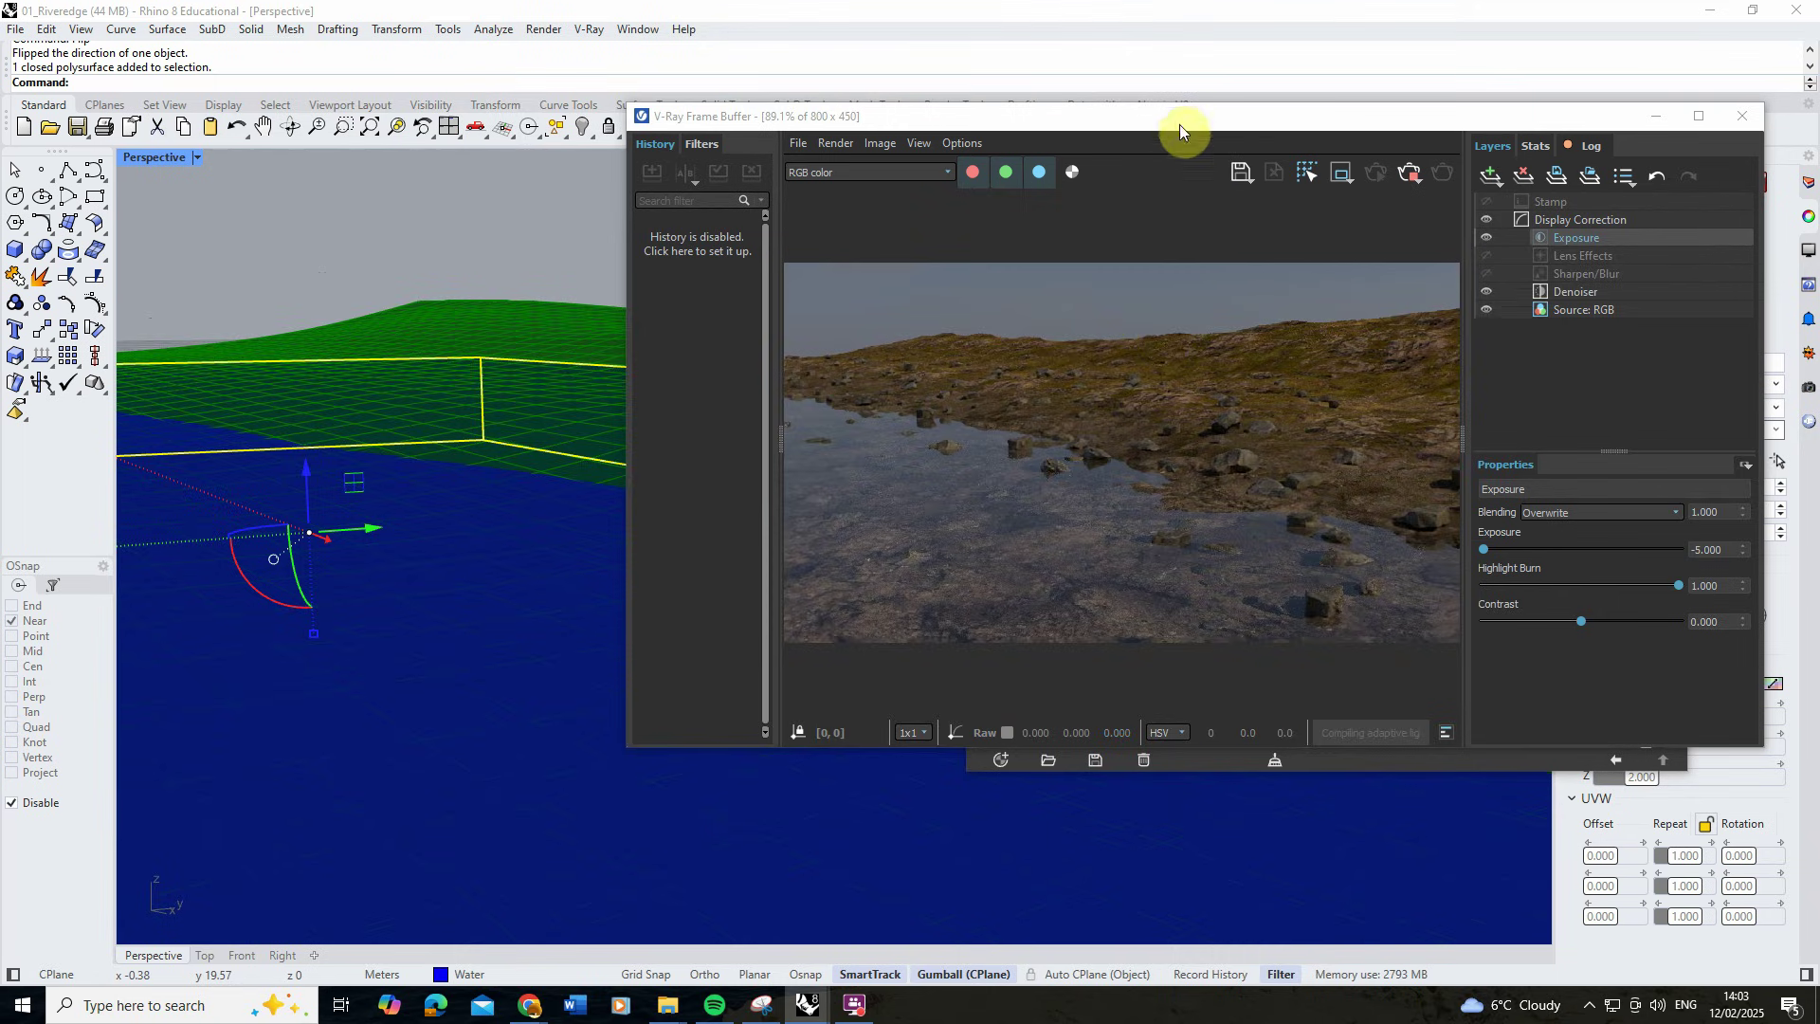
drag(1179, 123, 674, 120)
click(1390, 146)
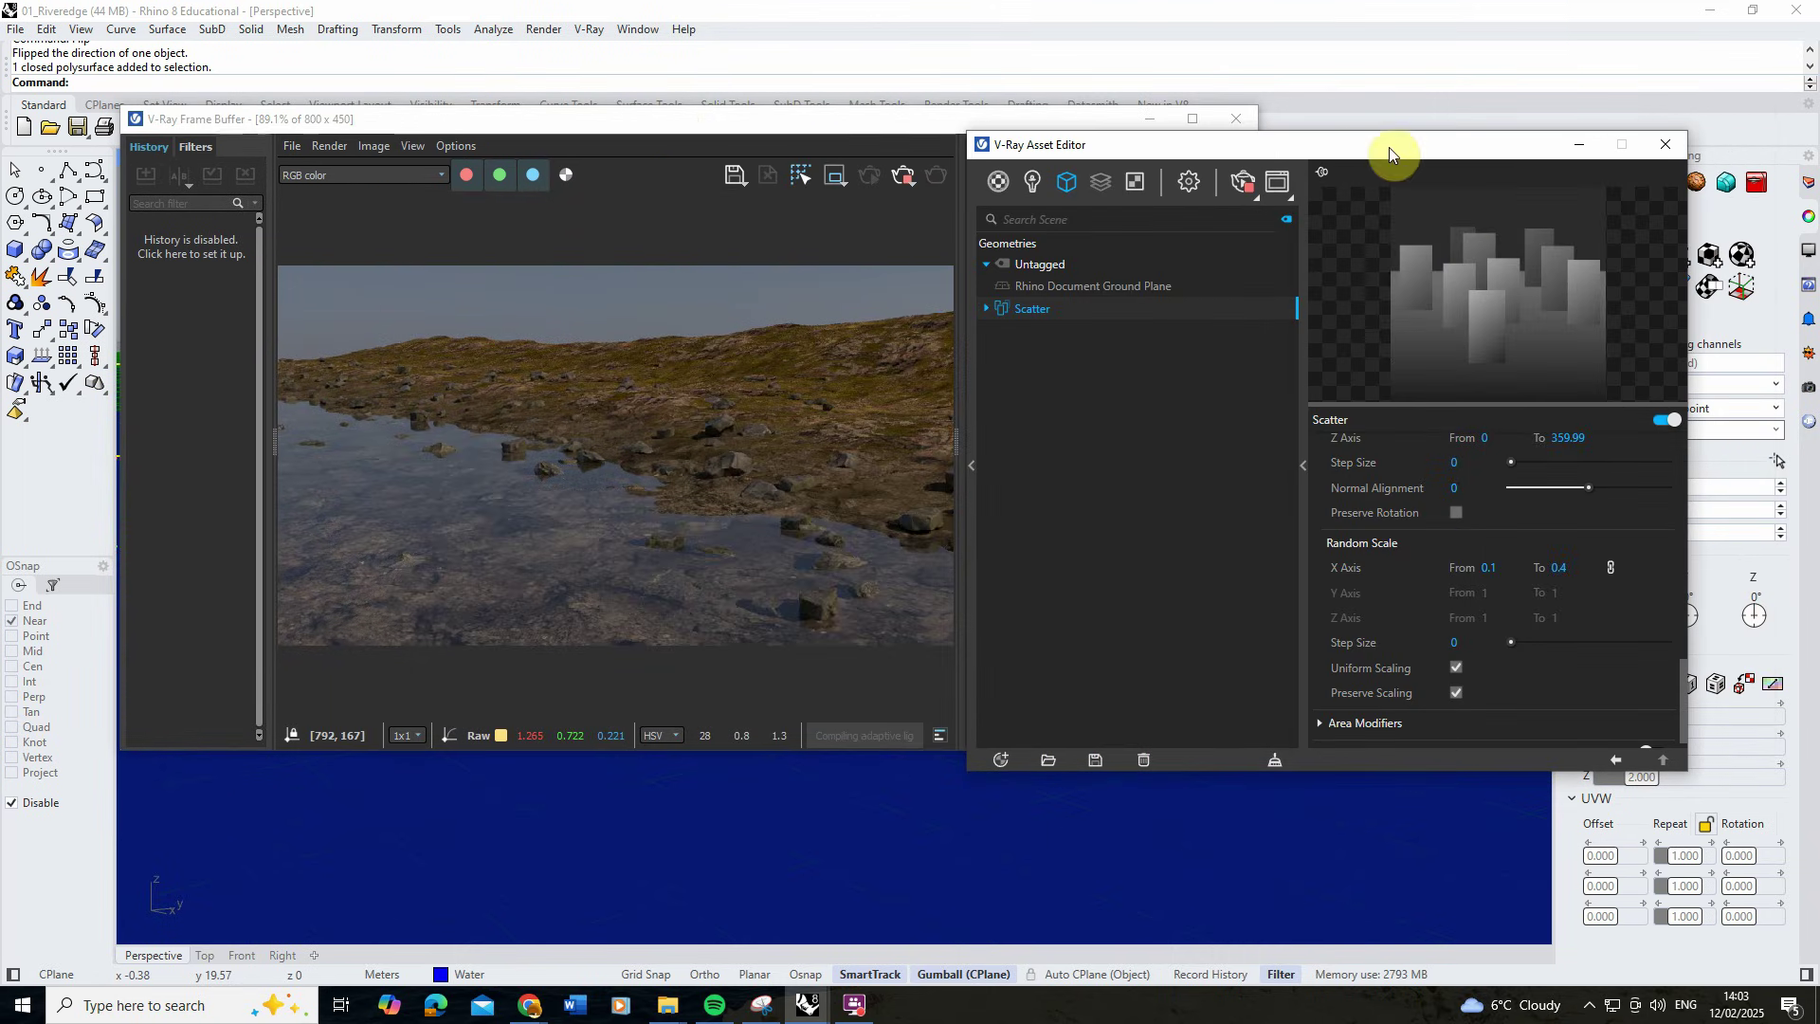
scroll(1570, 550, up, 2)
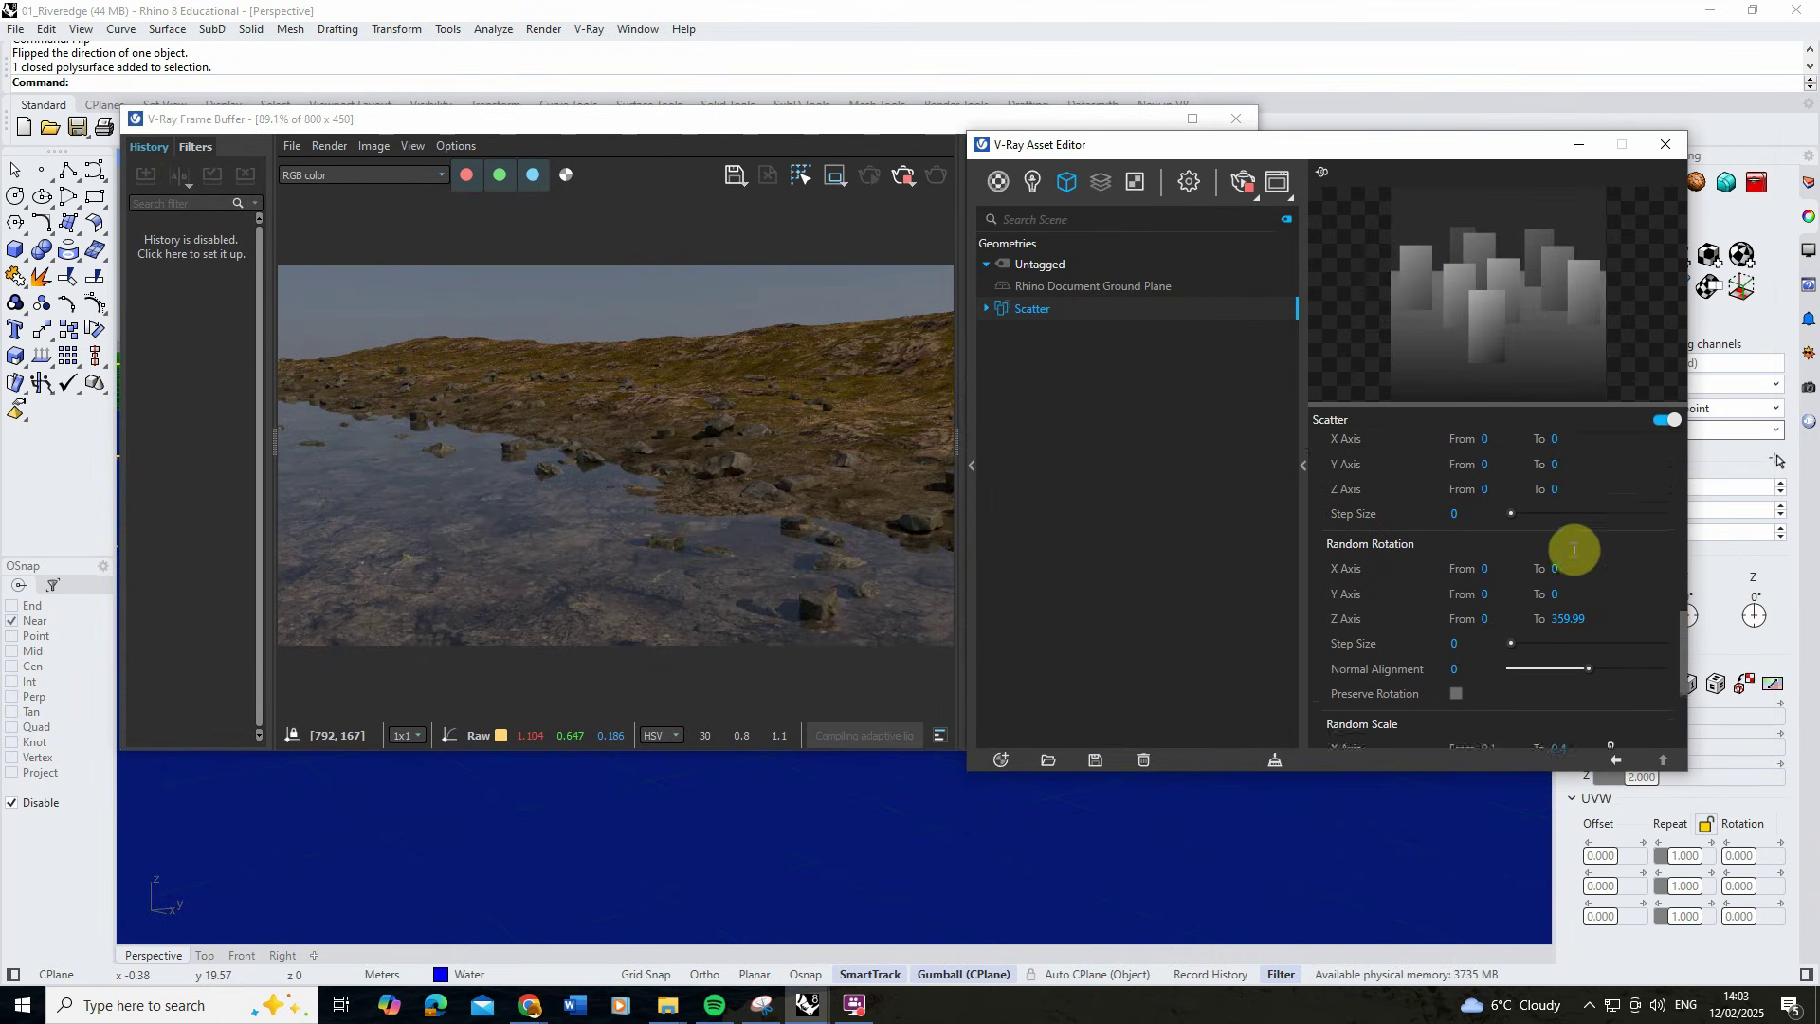
drag(1684, 634, 1670, 521)
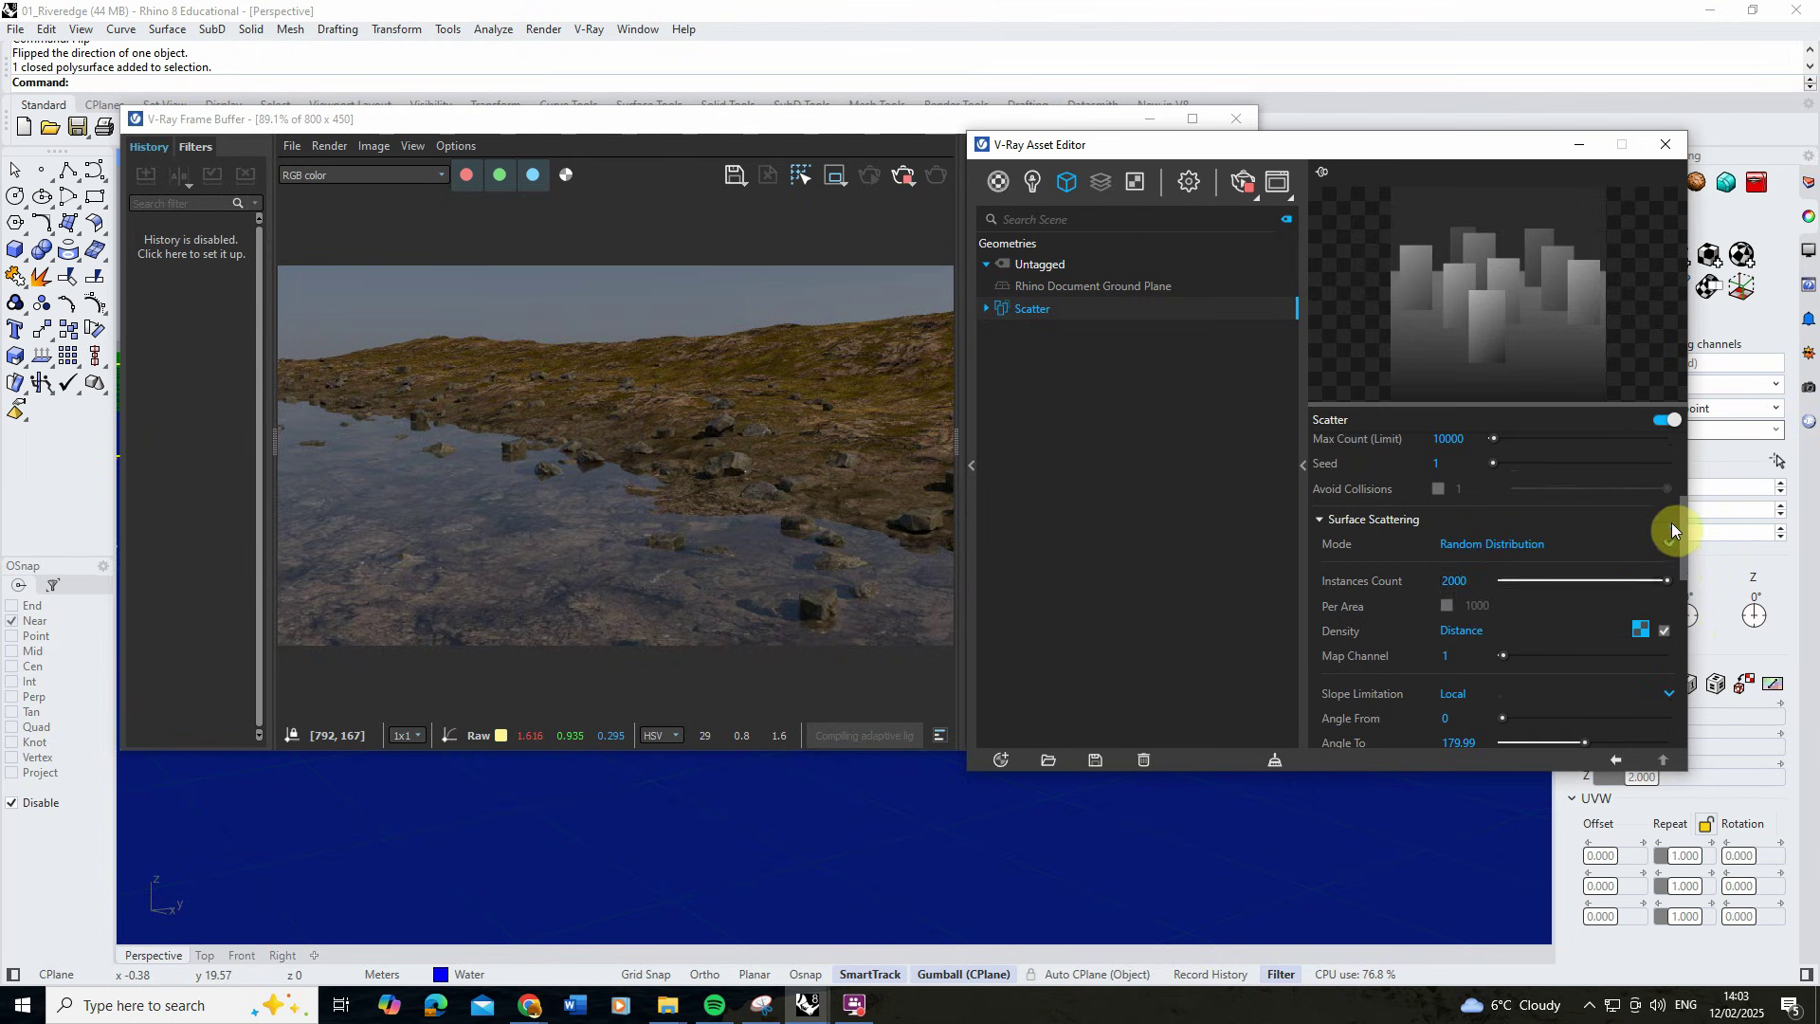
click(1436, 581)
text(5000)
key(Return)
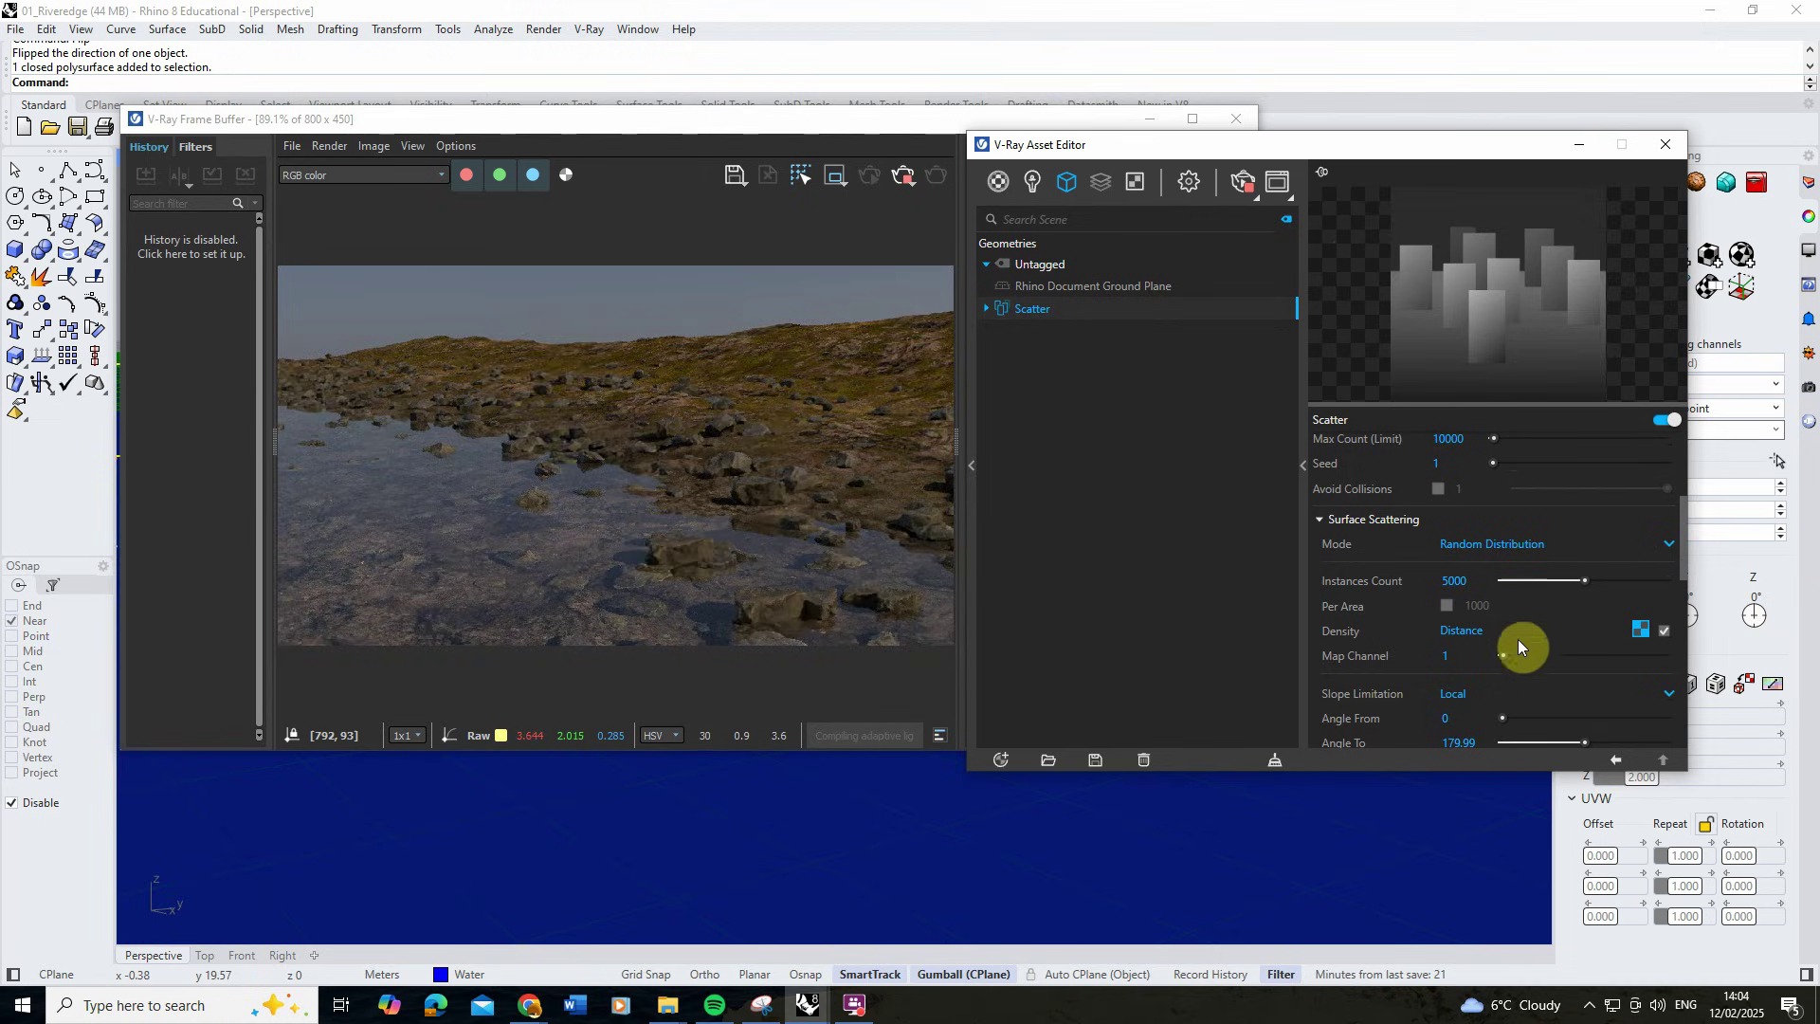
Set the distance of the density's Distance texture to 0.5.
click(1641, 632)
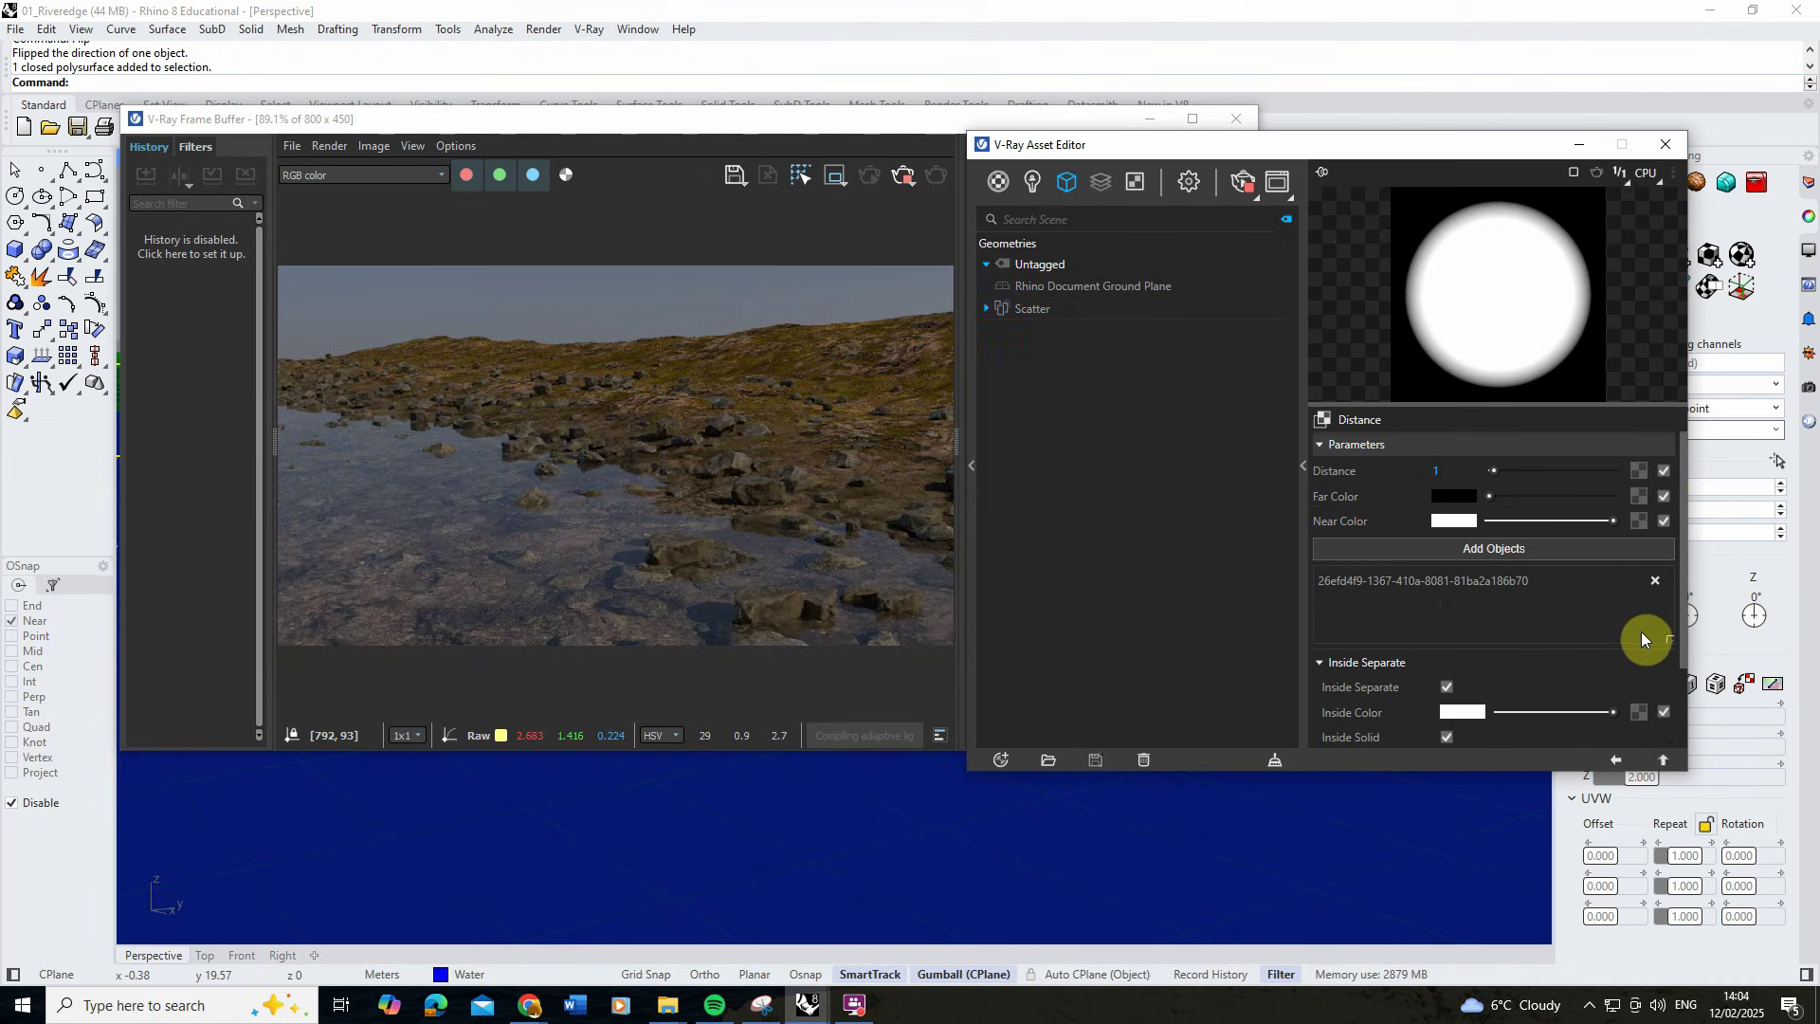
double_click(1437, 470)
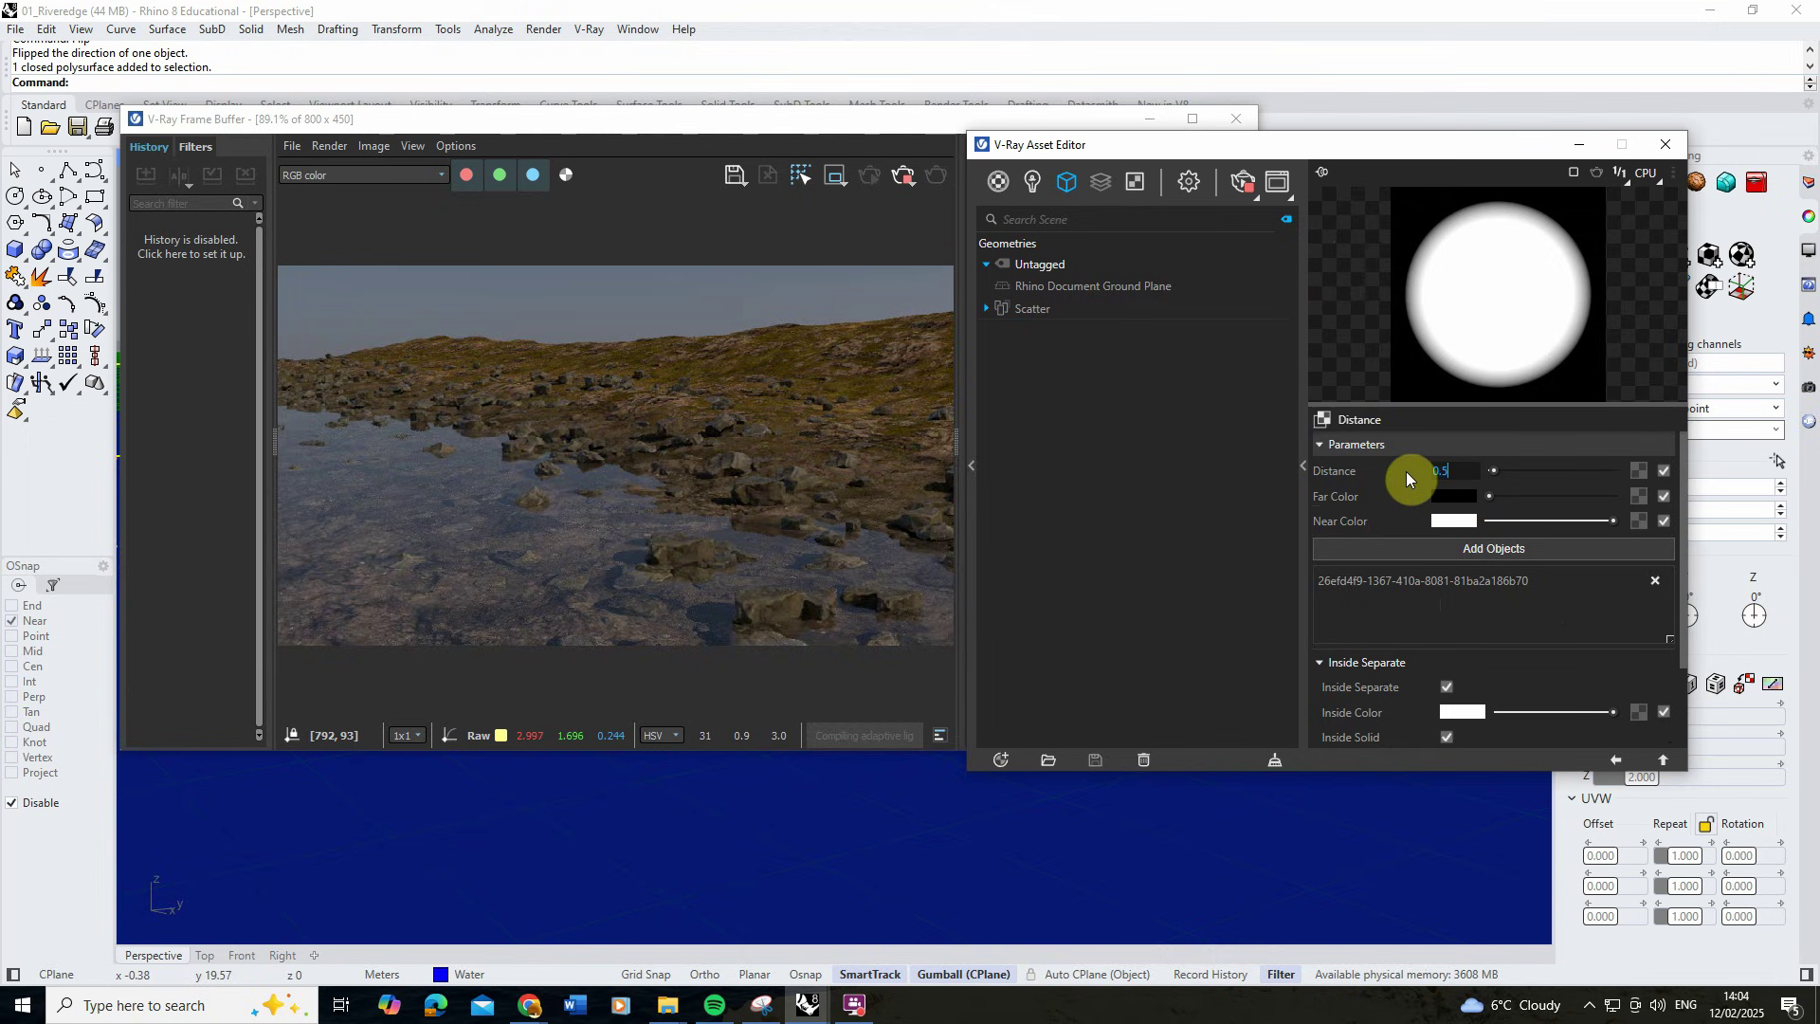
key(Return)
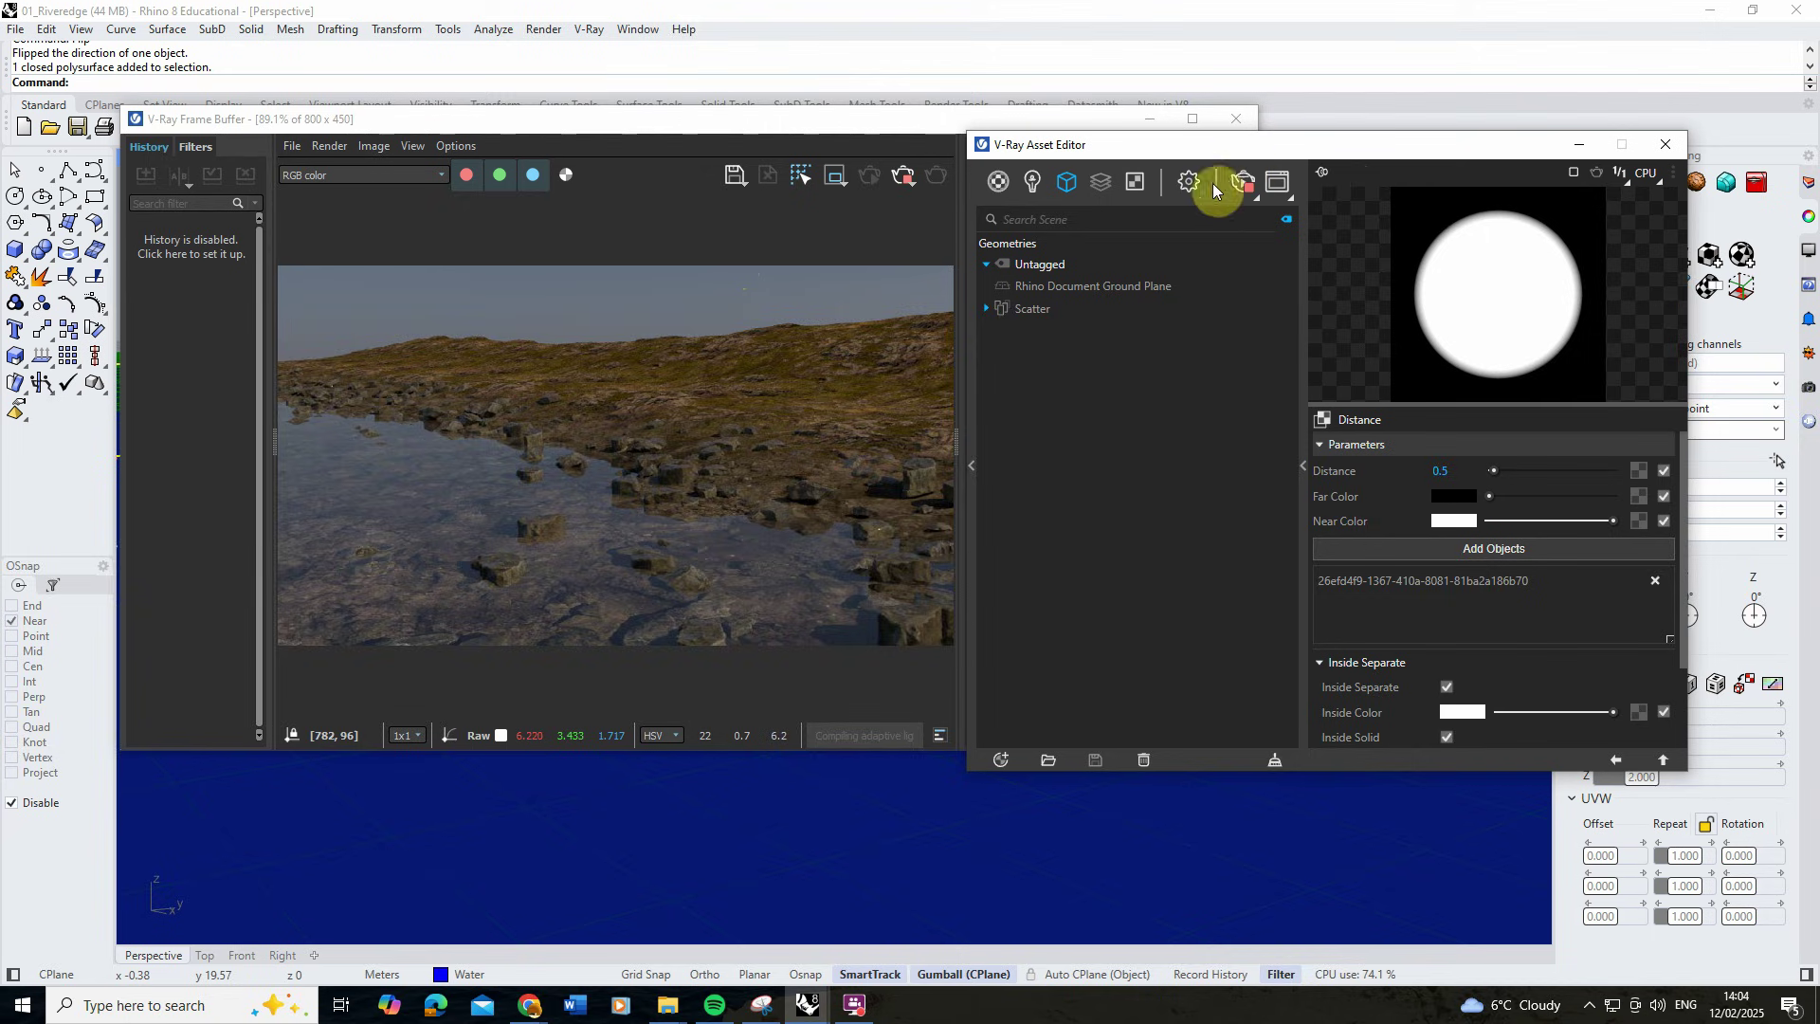
Stop the interactive render, minimize the Asset Editor and Frame Buffer, and bring the source rock models into view.
click(903, 175)
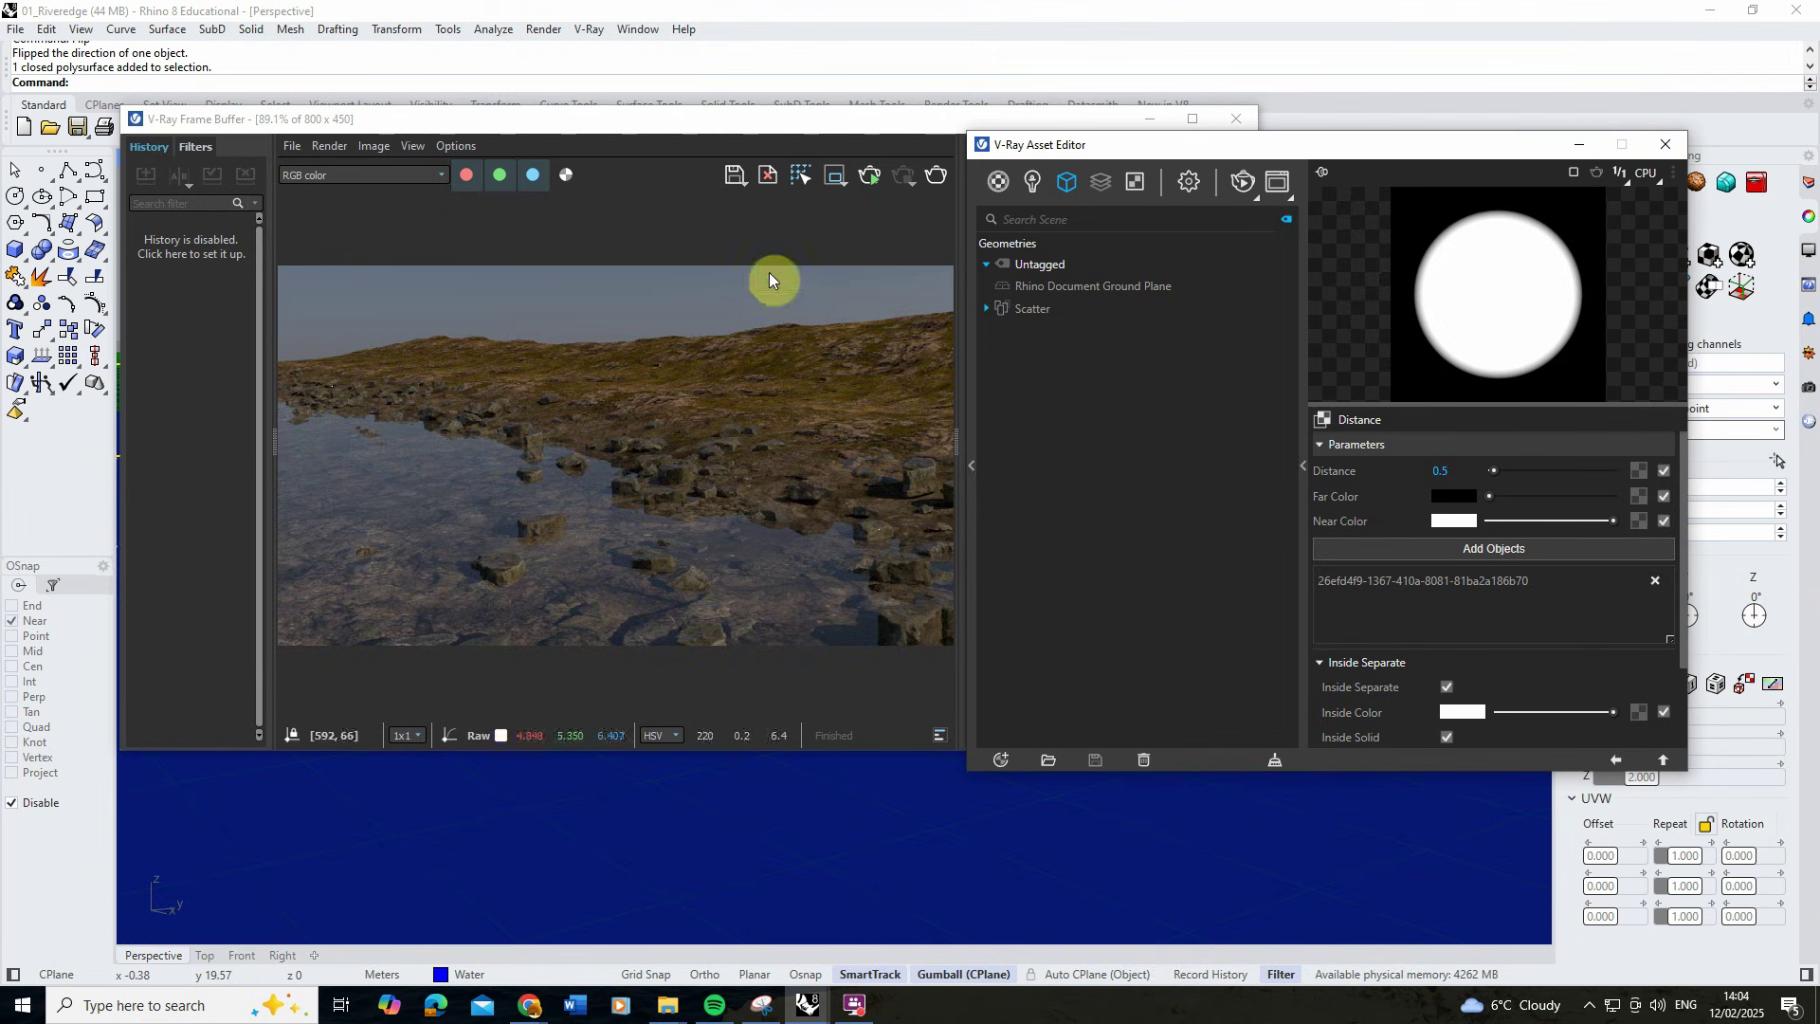
click(1578, 147)
click(1150, 119)
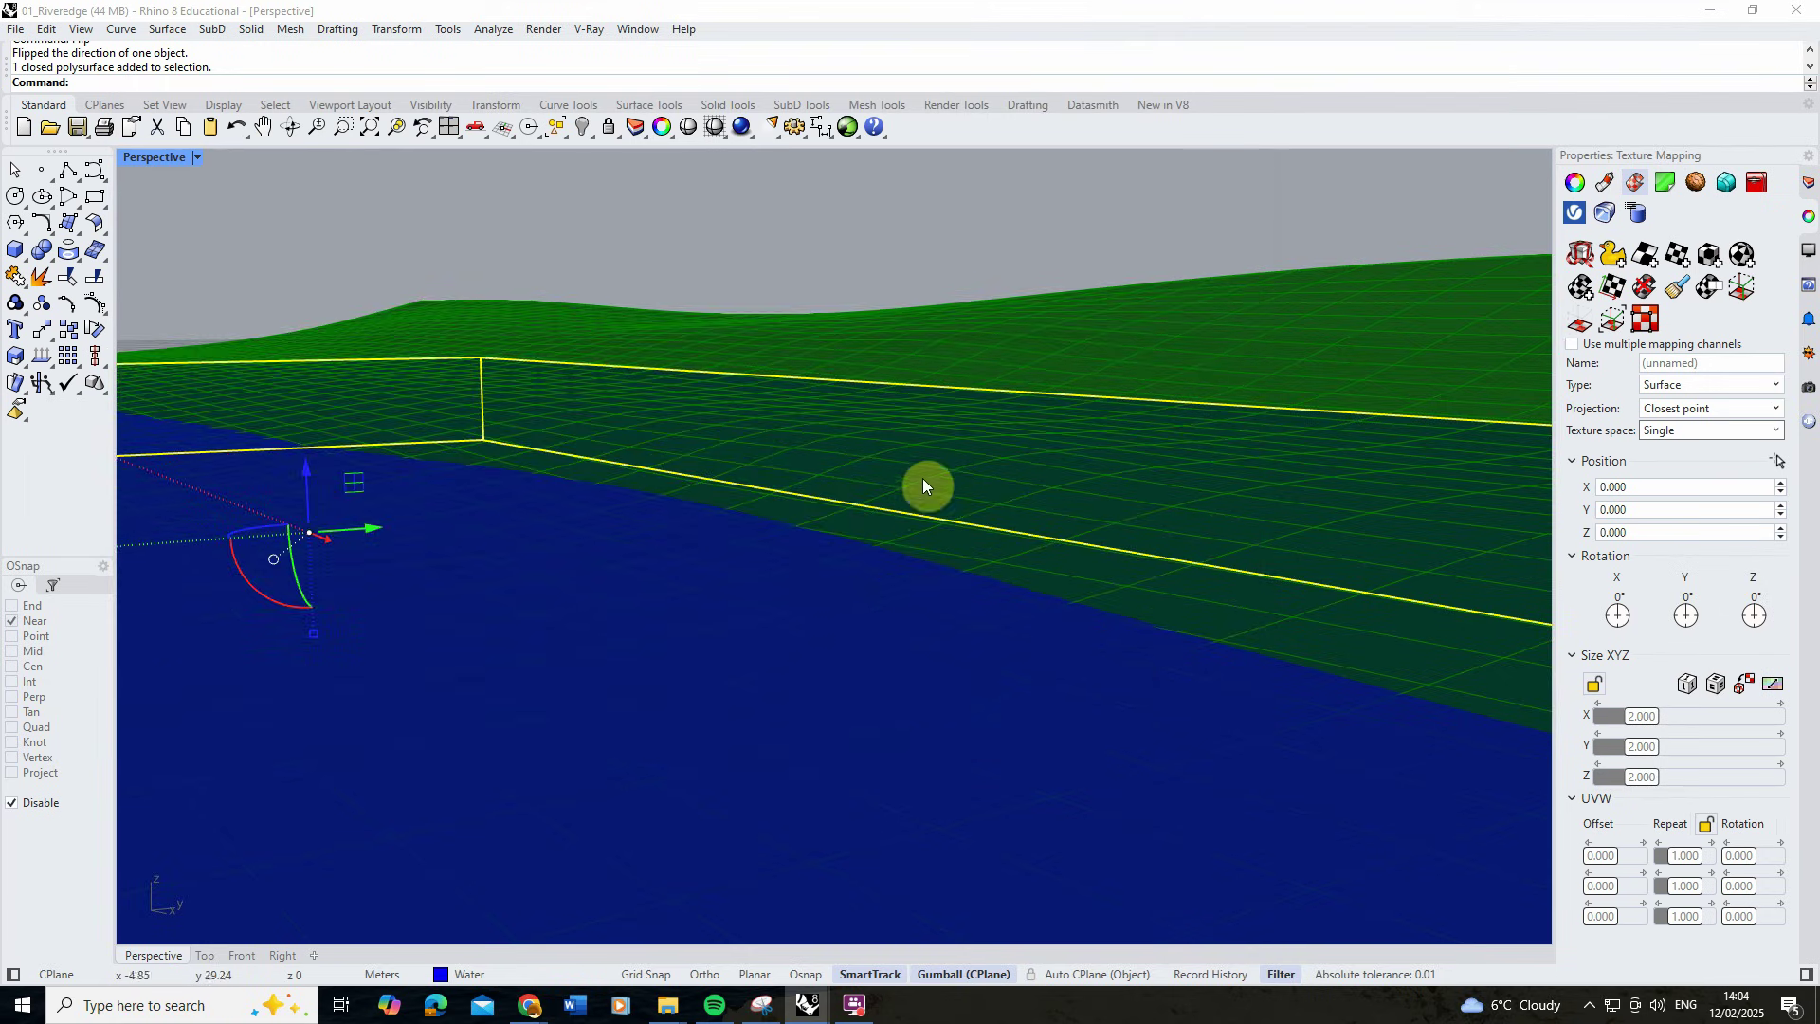
scroll(982, 465, down, 5)
scroll(183, 610, up, 5)
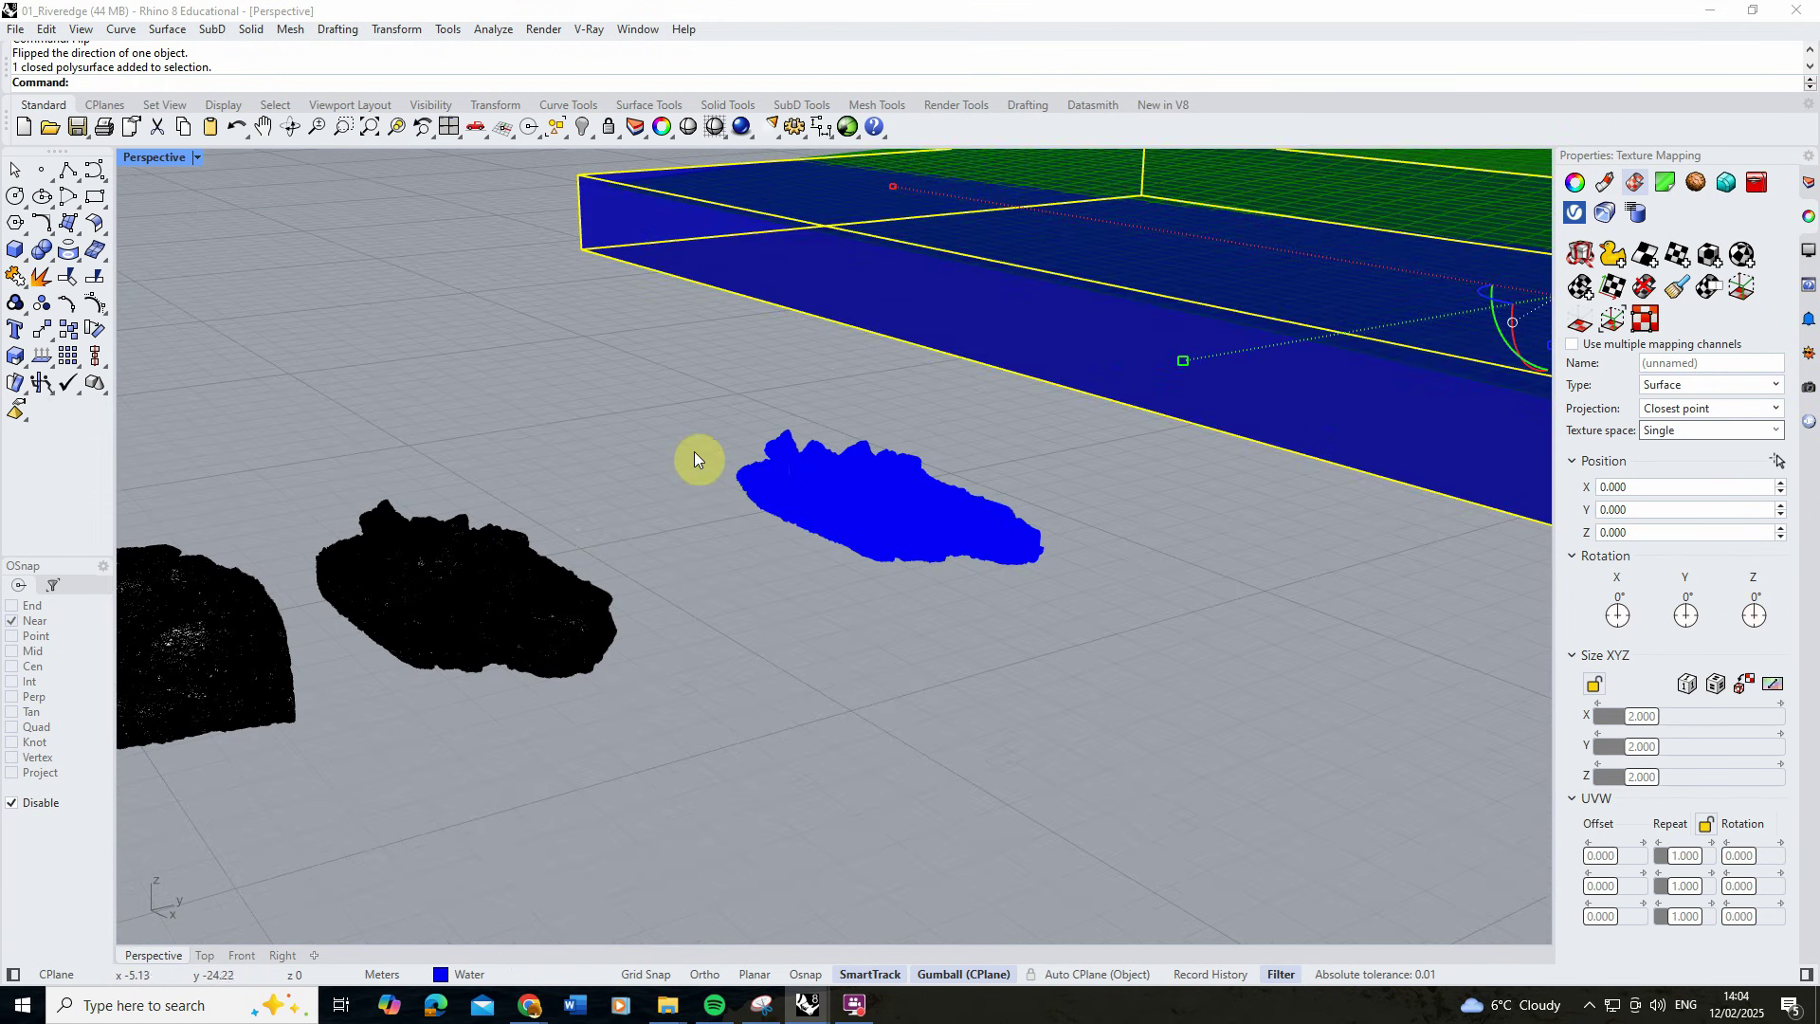
Preview the source rock models in Rendered display mode, and return the Perspective view to Ghosted.
click(697, 455)
click(200, 157)
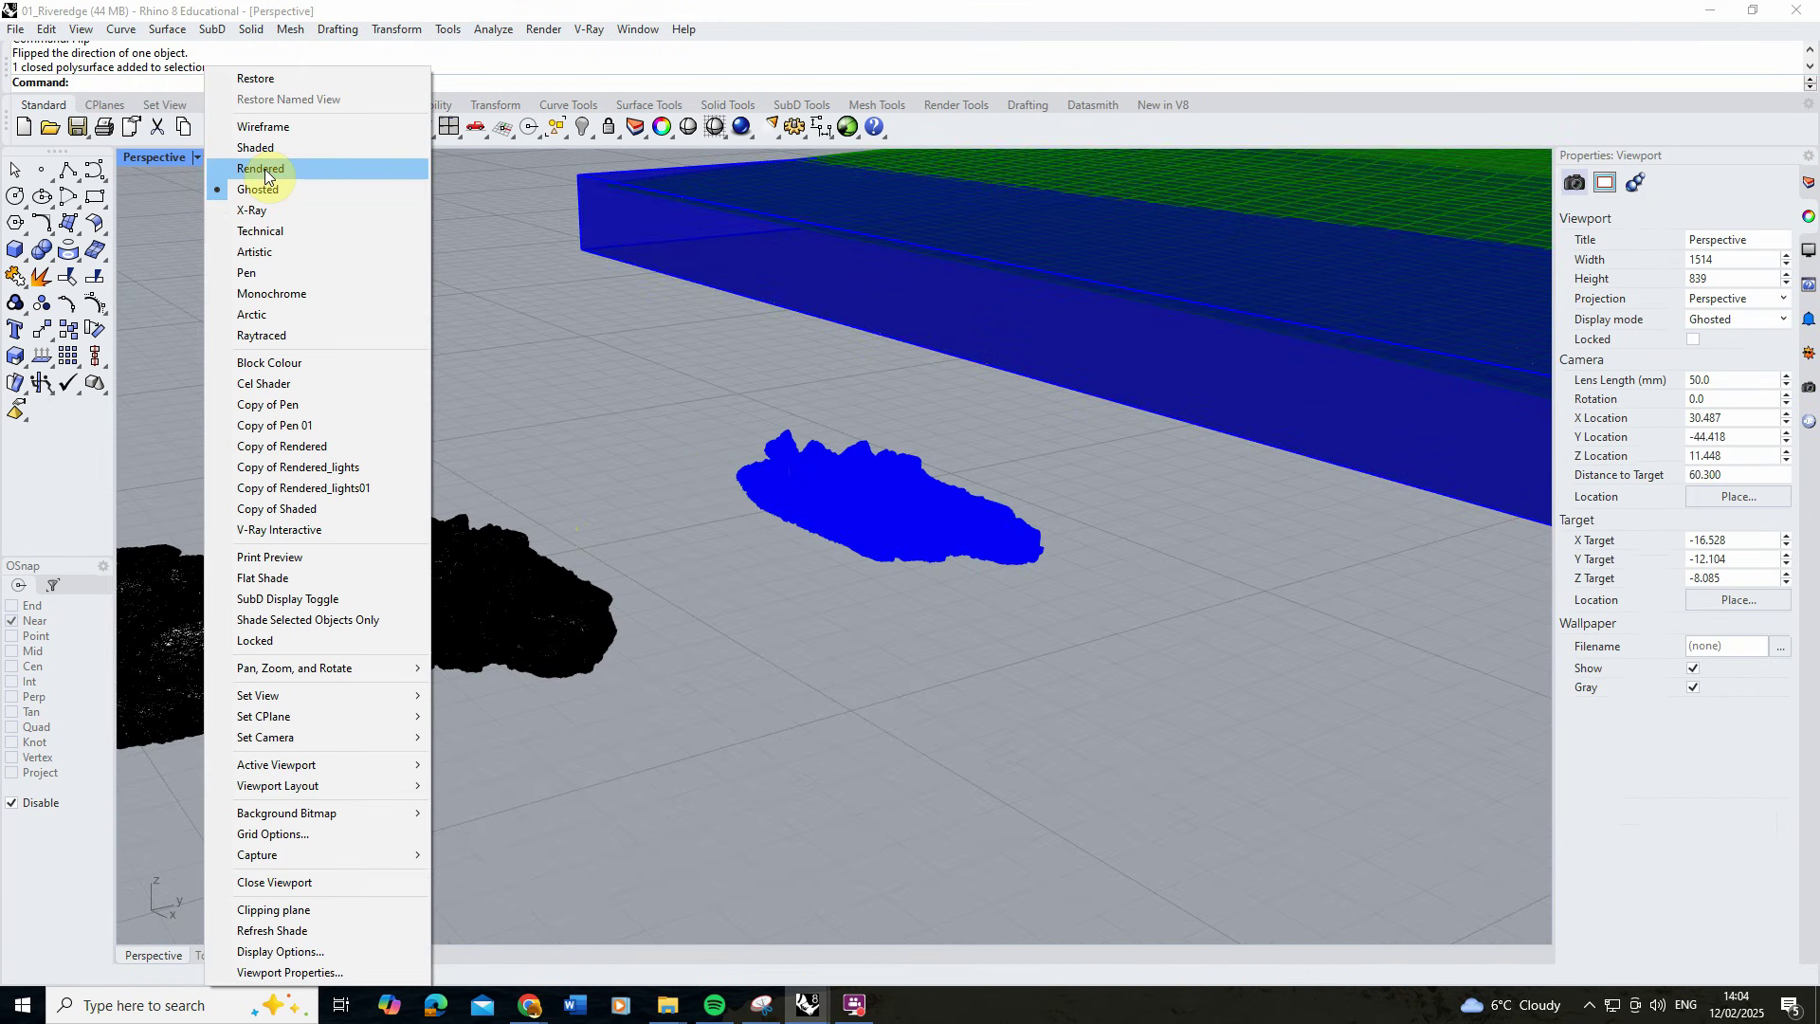
click(270, 173)
shift+right_drag(986, 533, 621, 531)
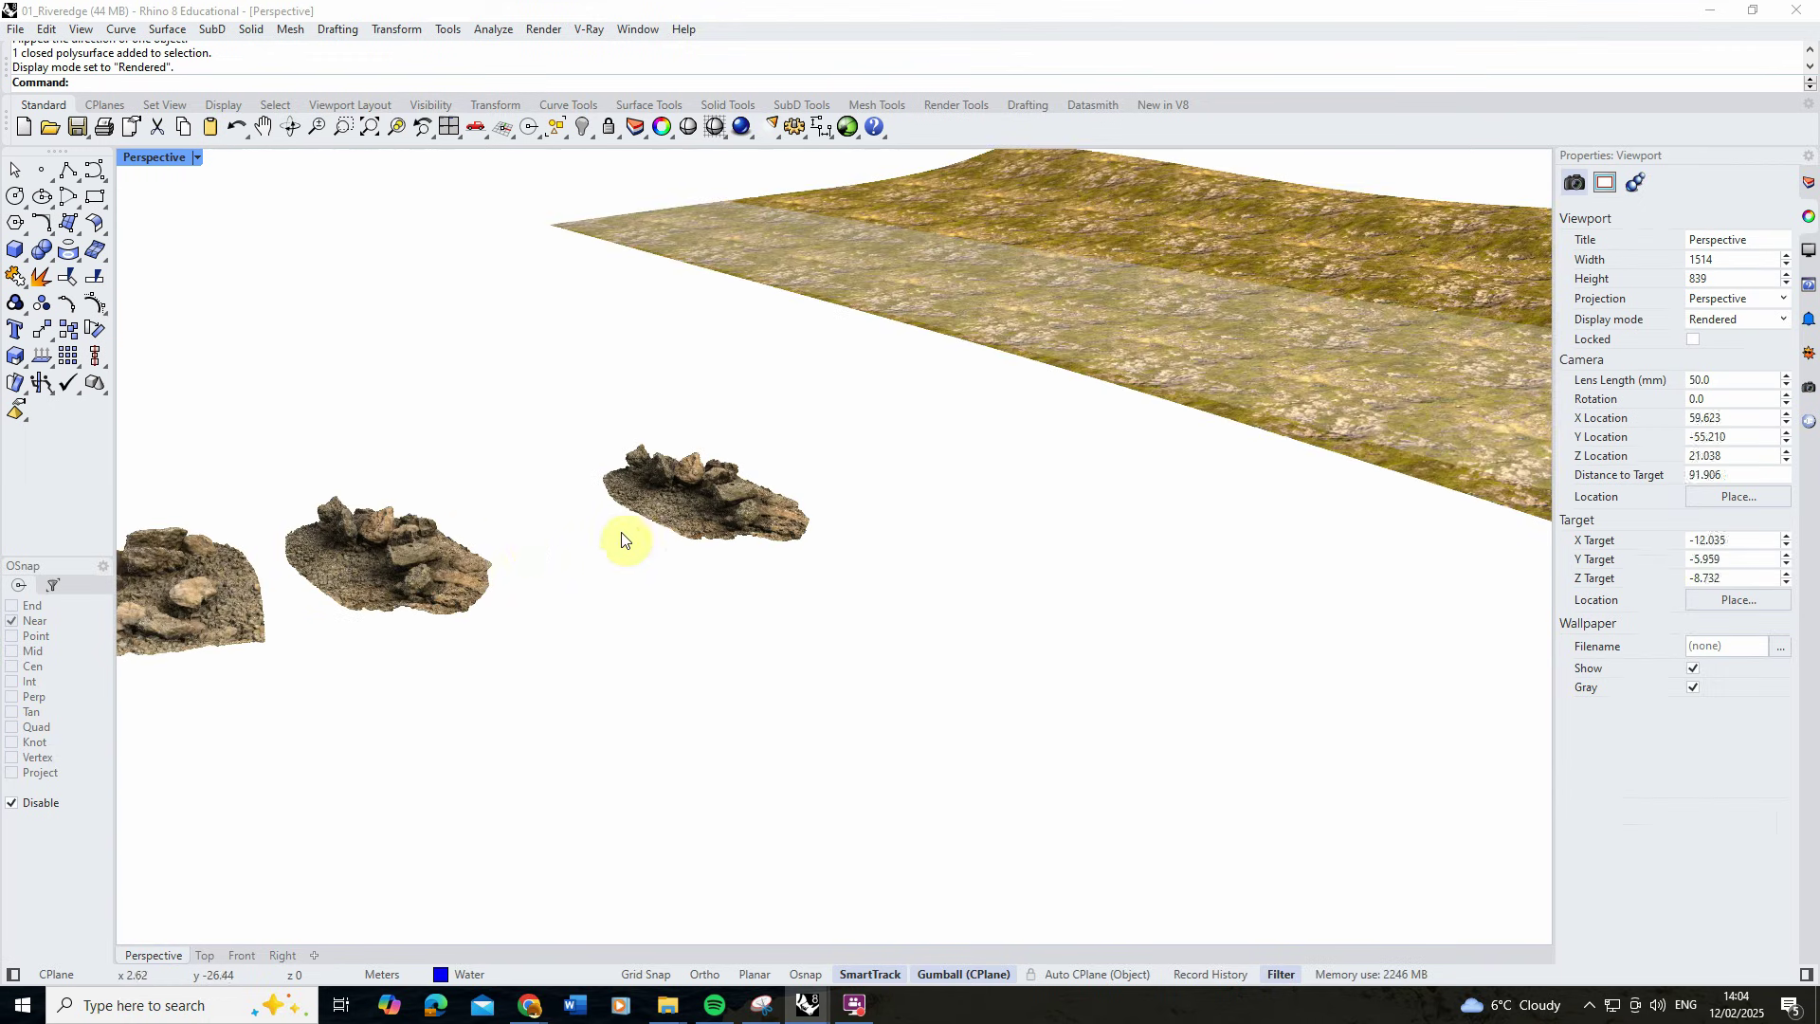
click(199, 157)
click(258, 189)
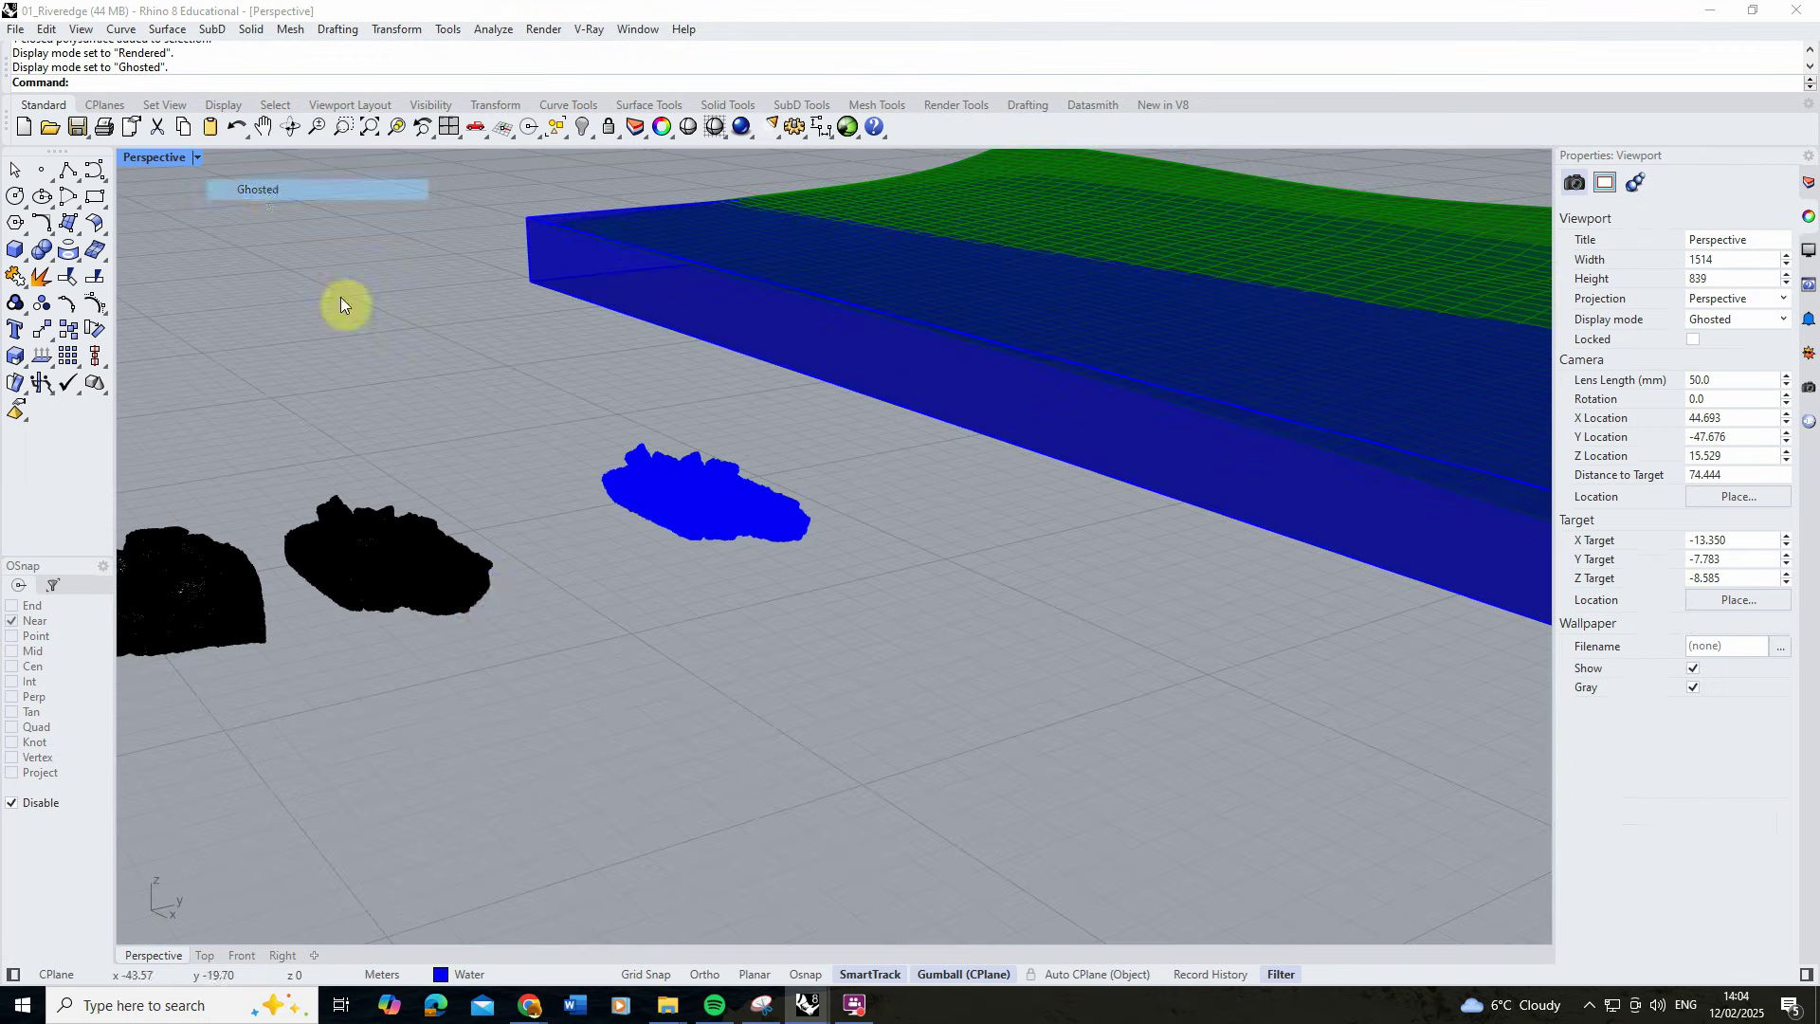
Move the middle rock cluster mesh from beside the model onto the river area and zoom to it.
click(310, 565)
drag(310, 565, 1348, 351)
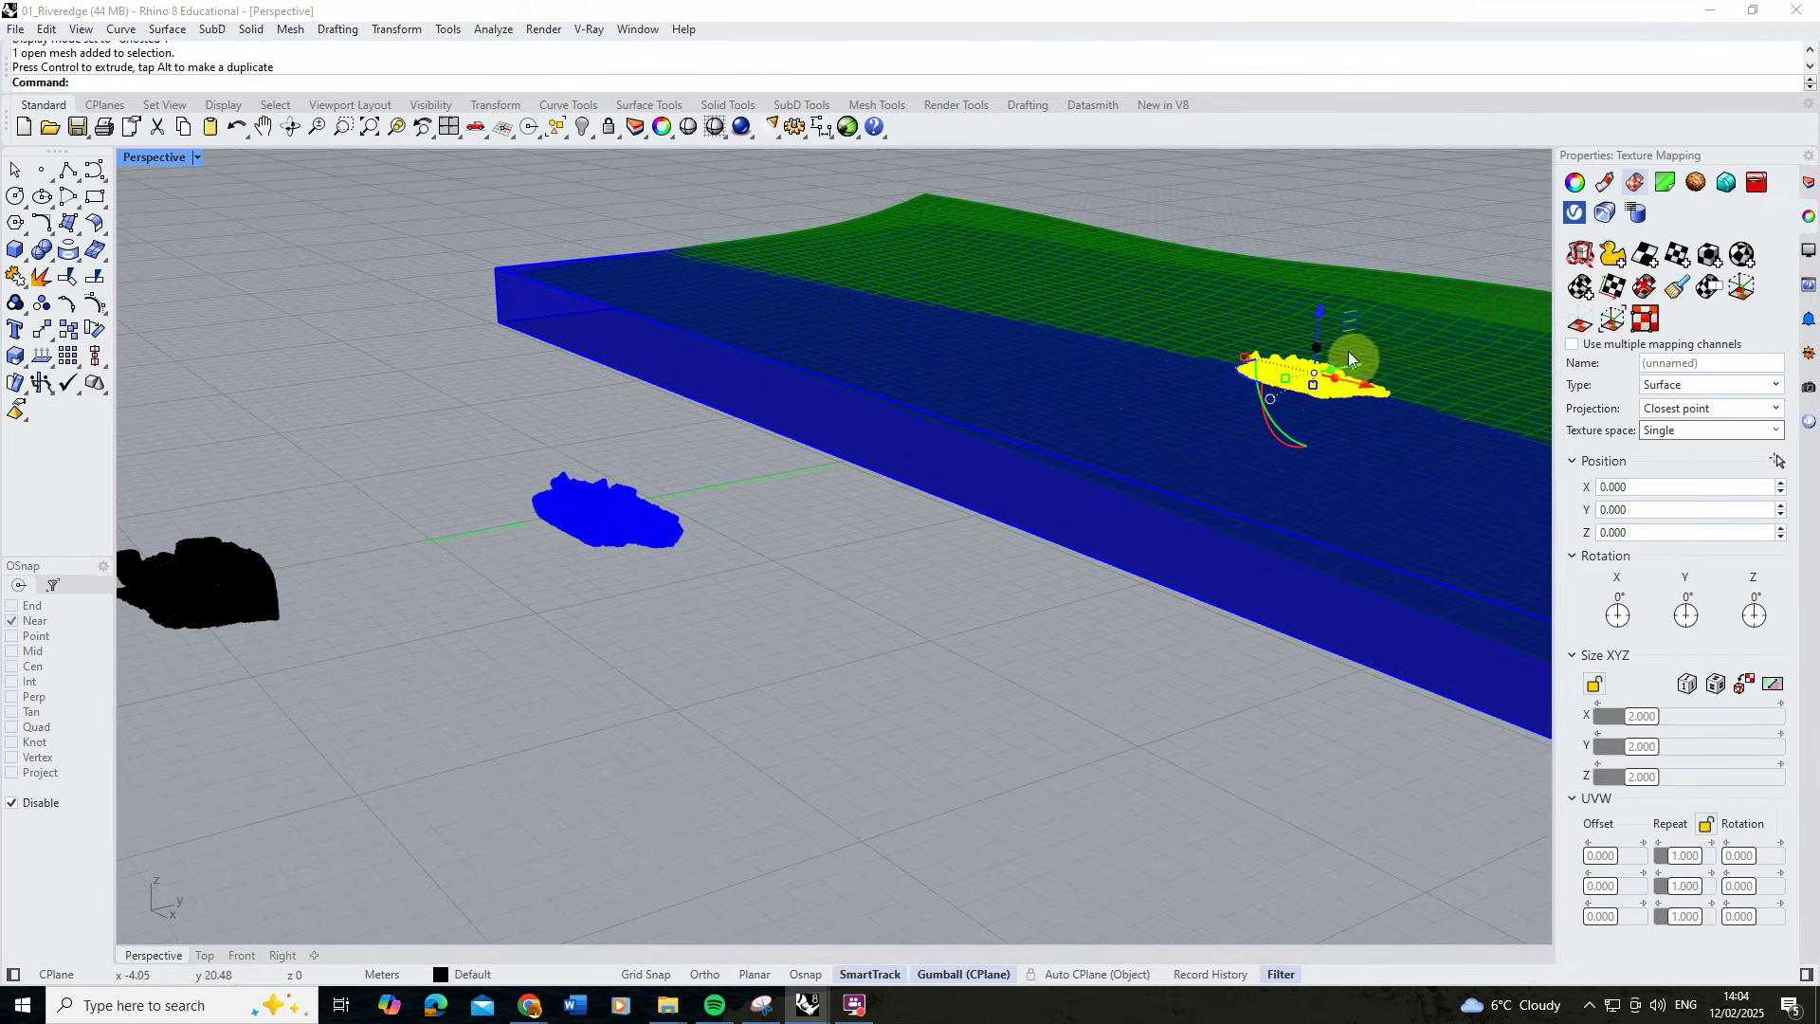
click(397, 127)
scroll(862, 415, down, 5)
right_drag(863, 415, 864, 427)
Reposition the moved rock cluster so it straddles the shoreline between the water and the terrain.
drag(820, 426, 882, 216)
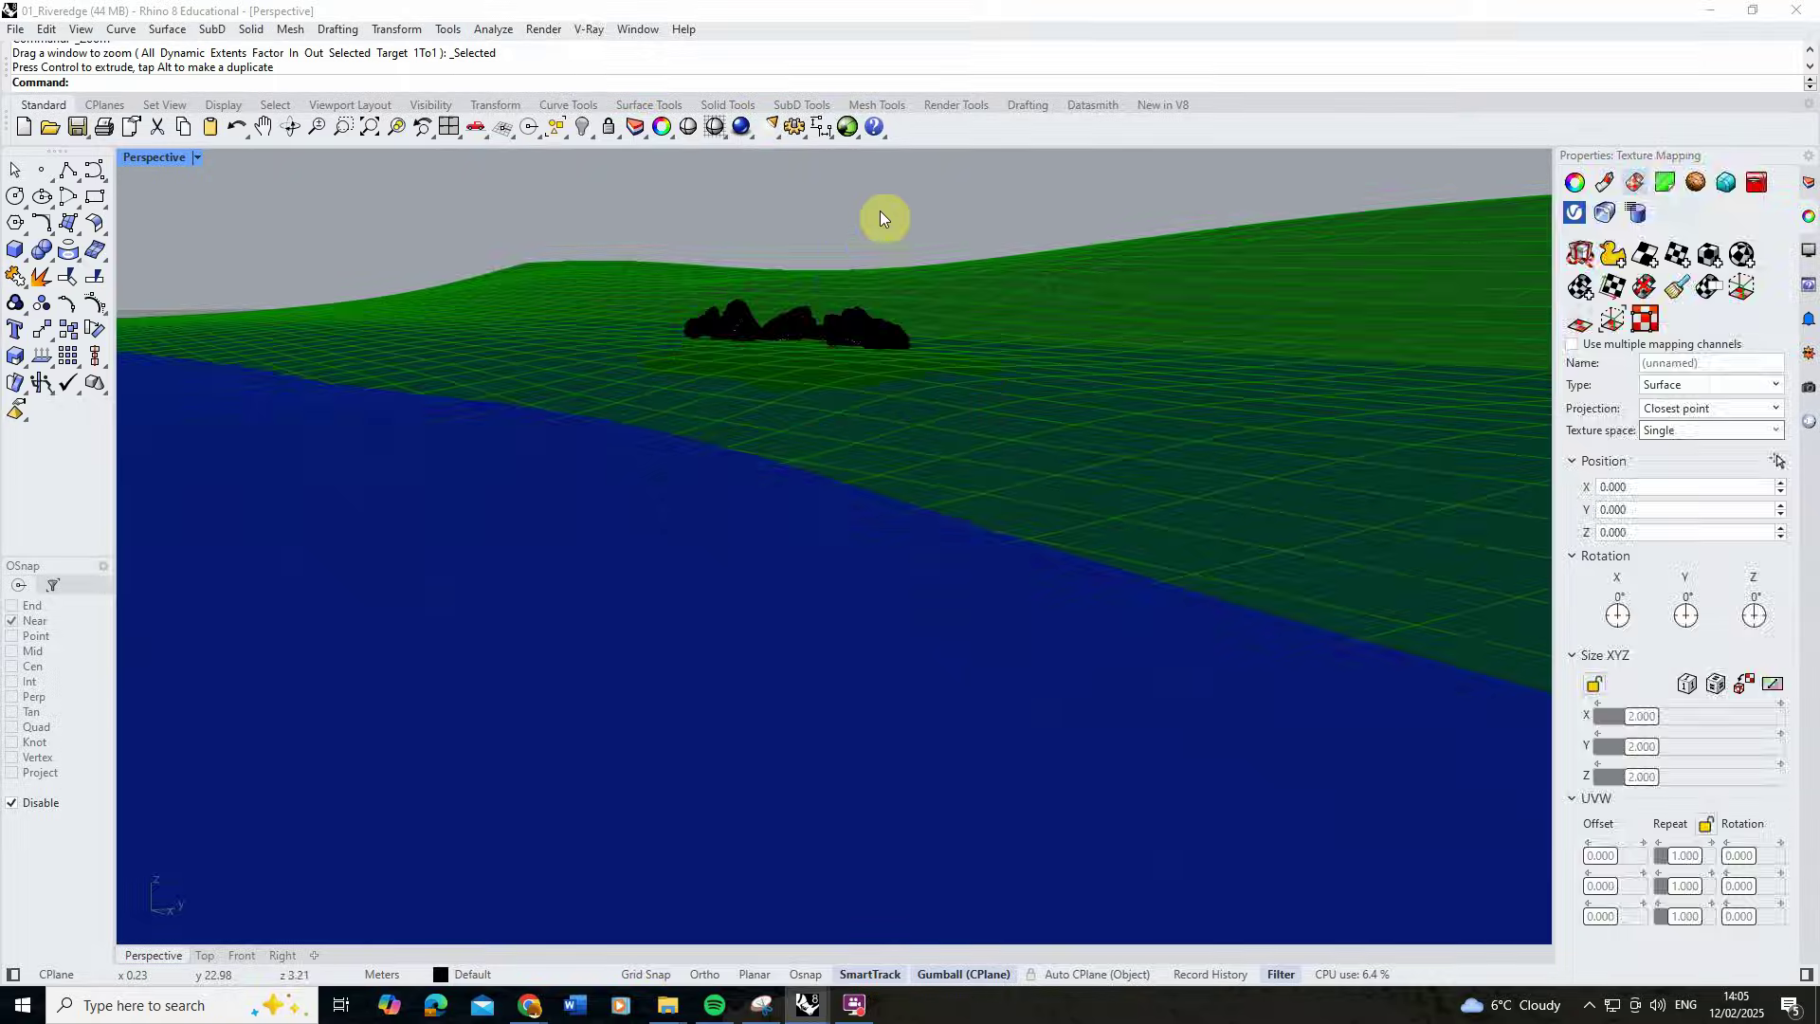
key(Escape)
right_drag(883, 215, 838, 320)
drag(838, 327, 459, 448)
right_drag(460, 448, 496, 366)
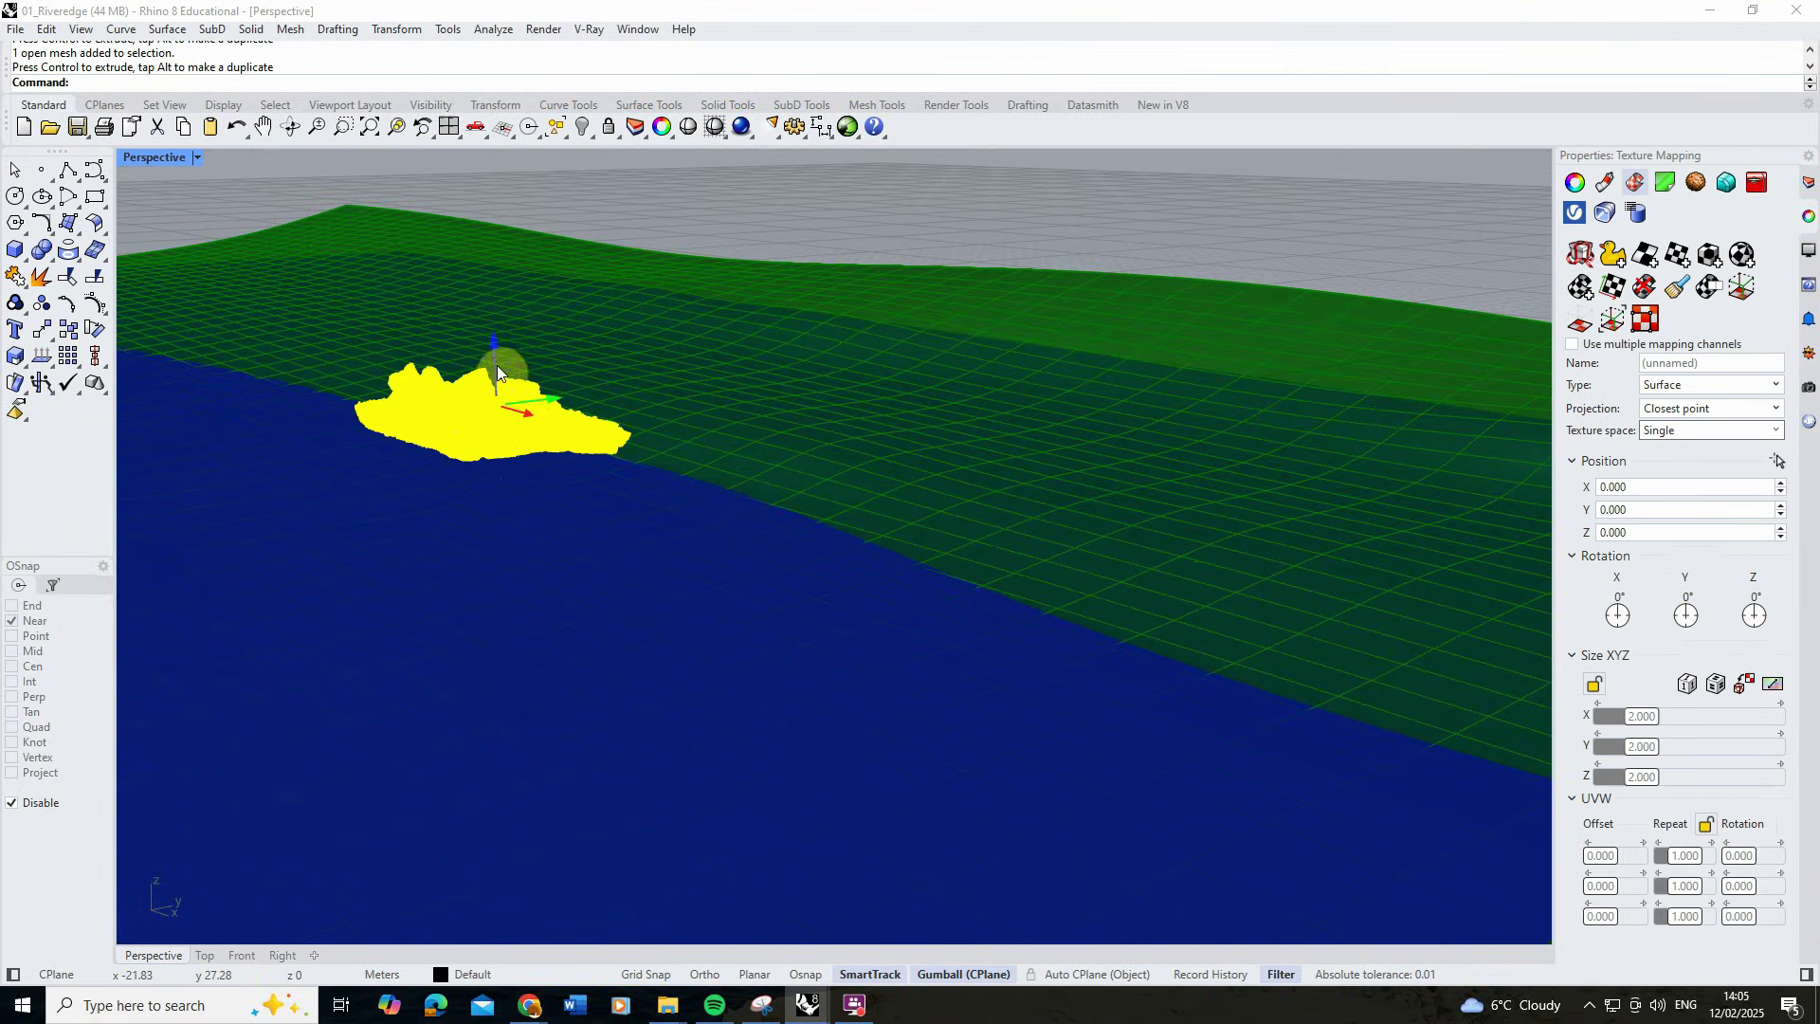
key(Escape)
Lower the shoreline rock cluster slightly along Z so that its gravel base sits deeper in the water.
scroll(474, 403, up, 5)
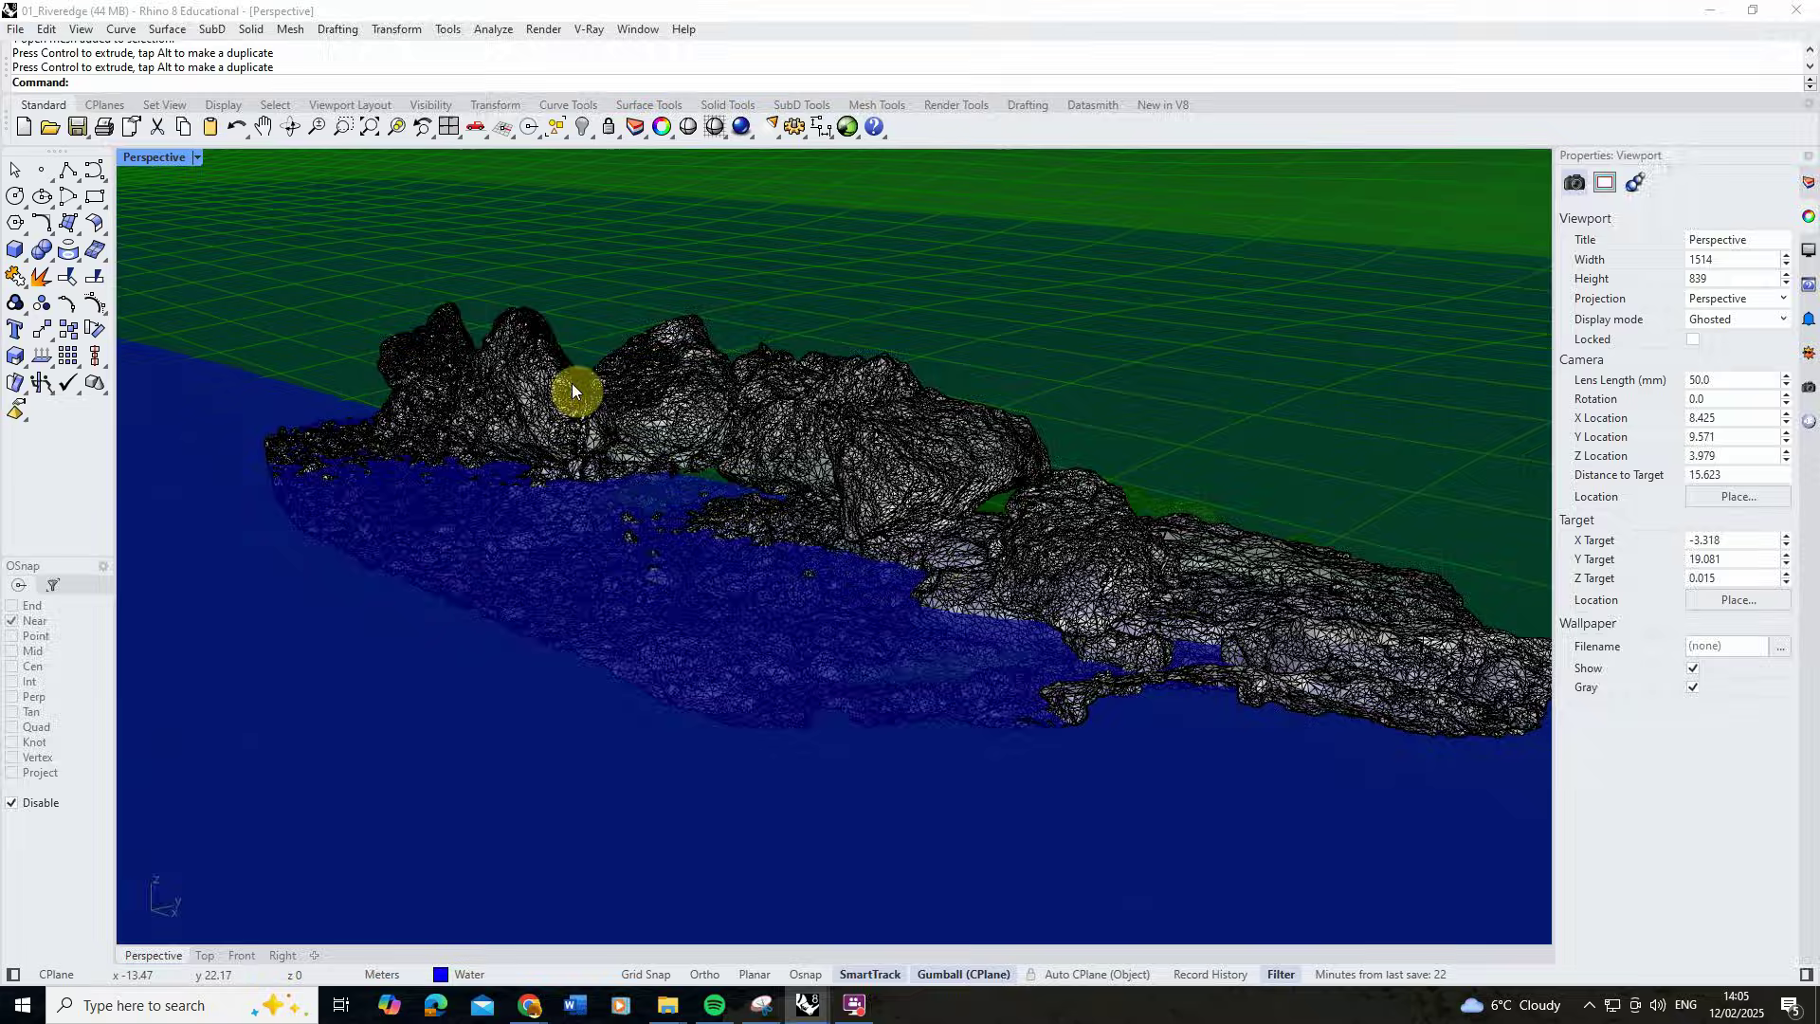
click(612, 413)
click(683, 449)
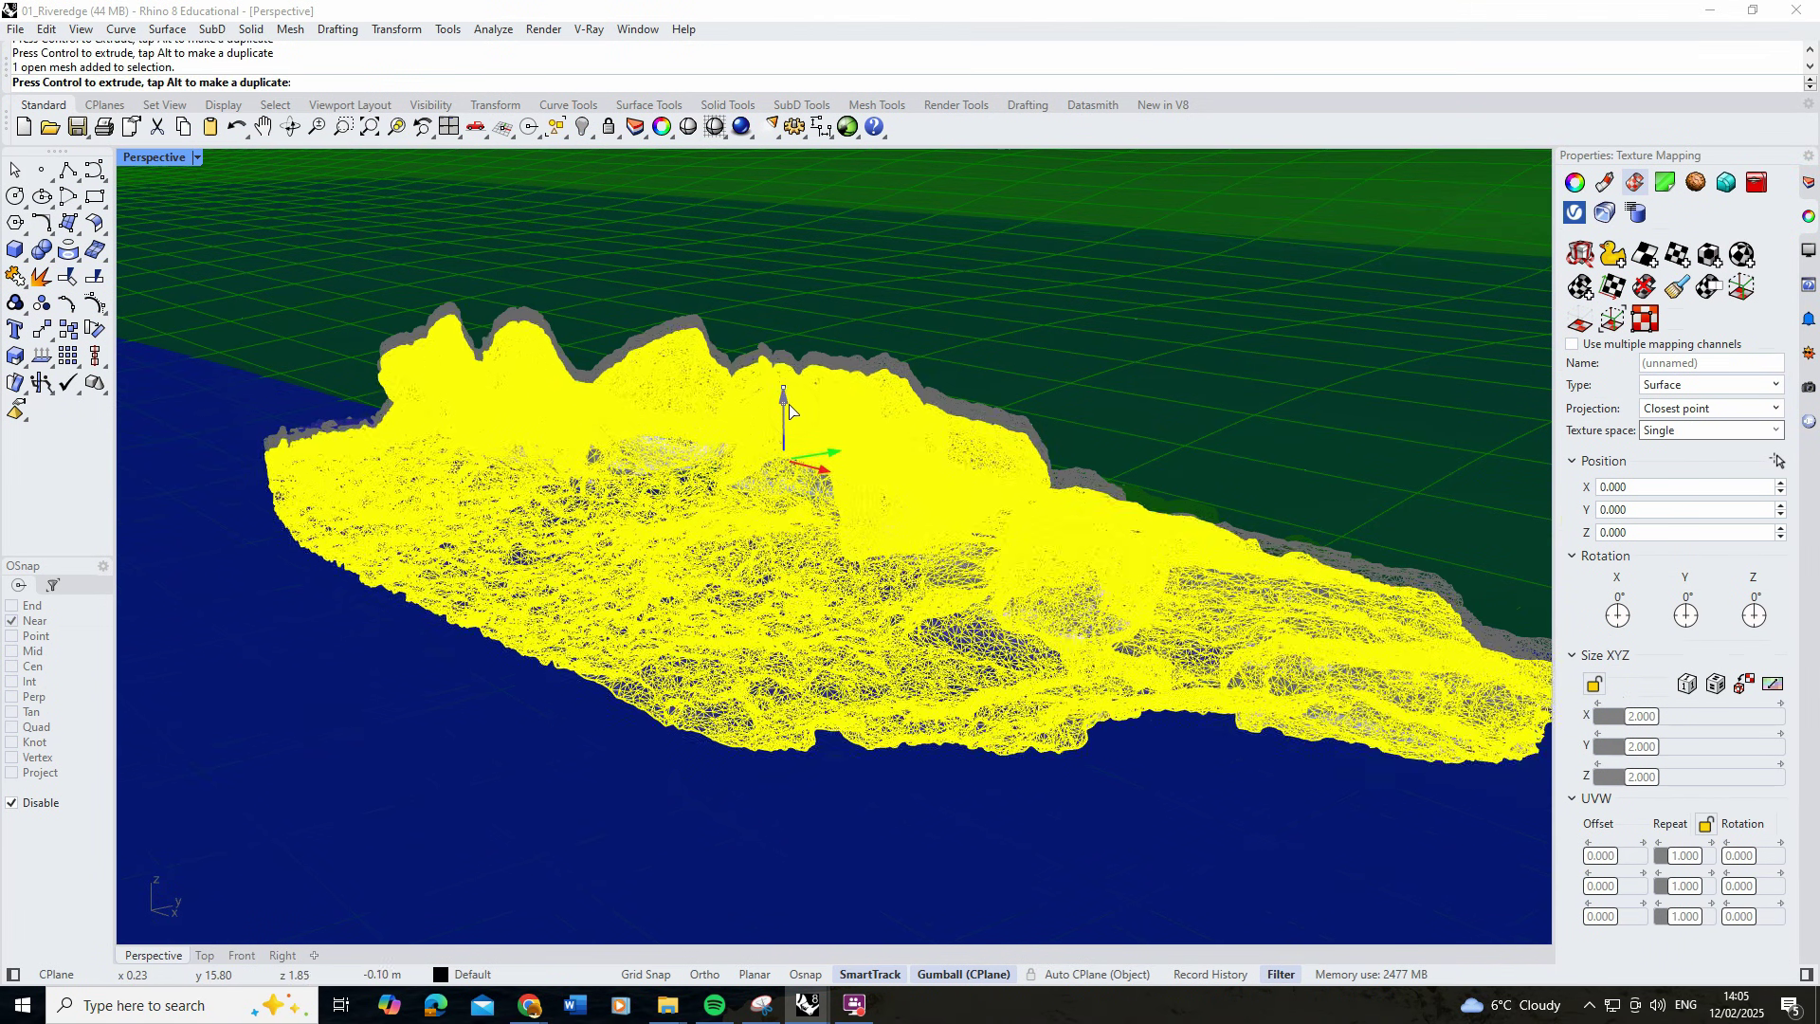
drag(789, 409, 786, 414)
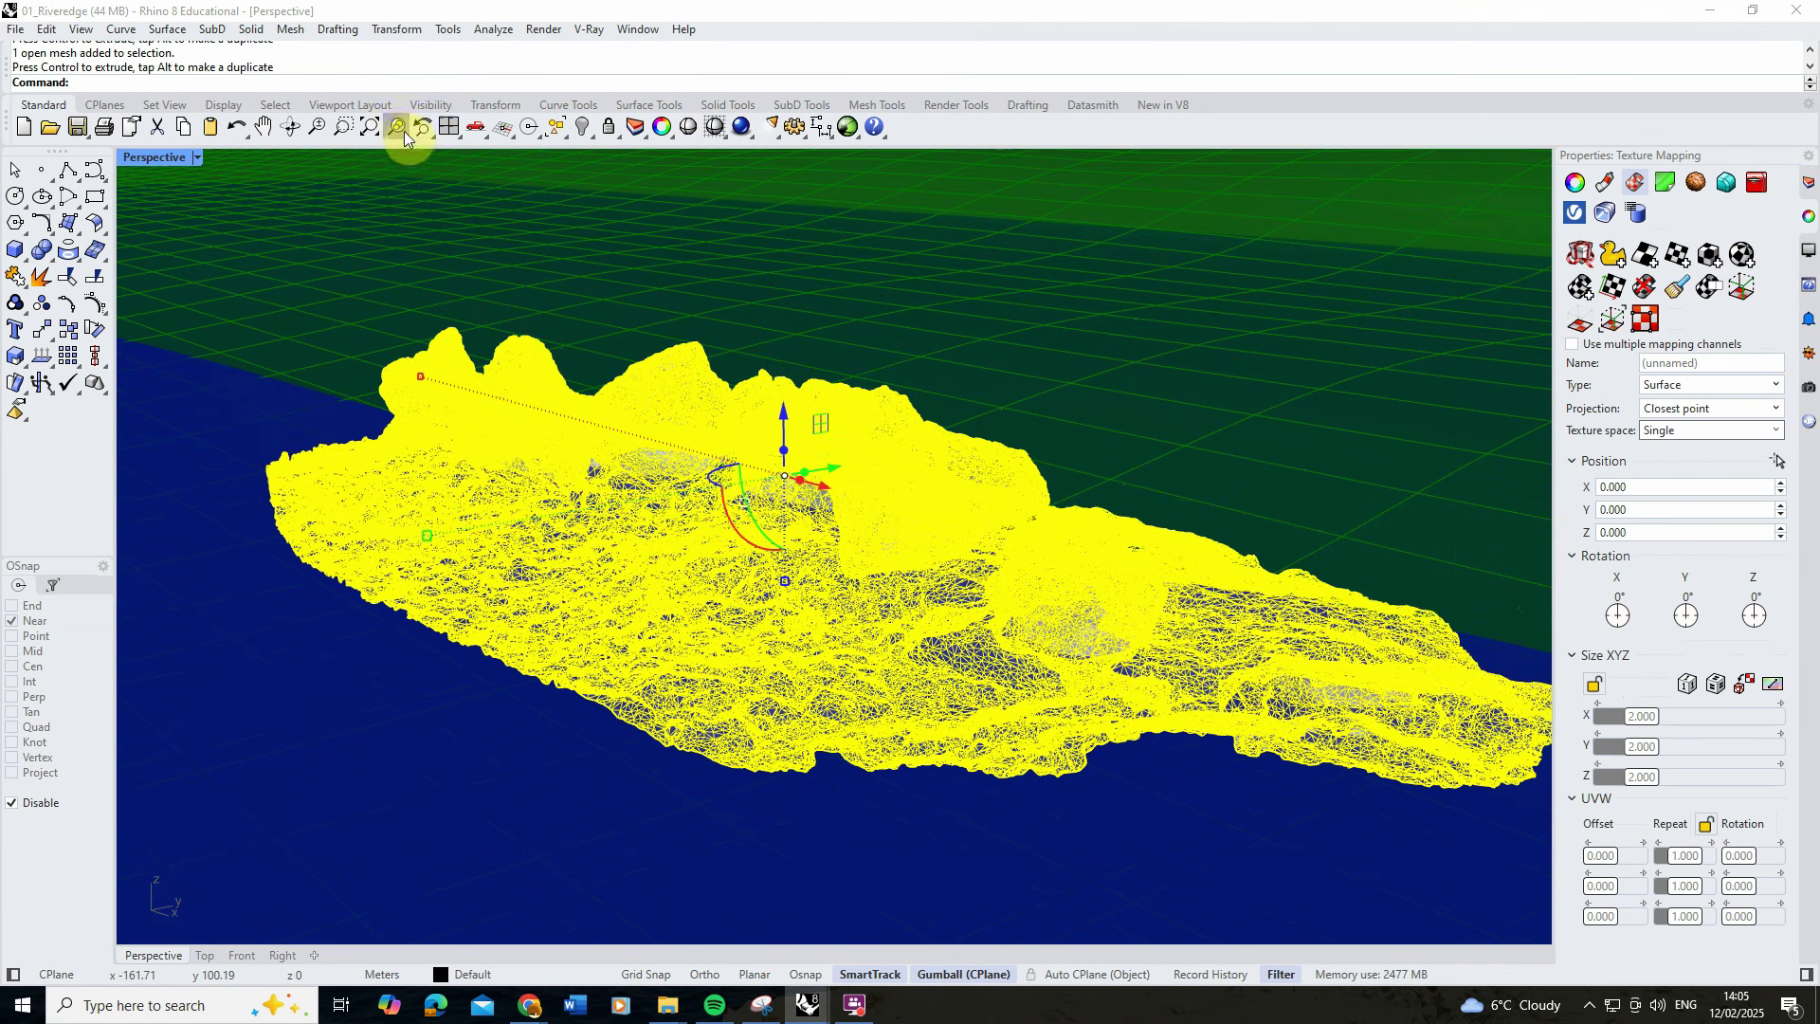
scroll(725, 391, down, 3)
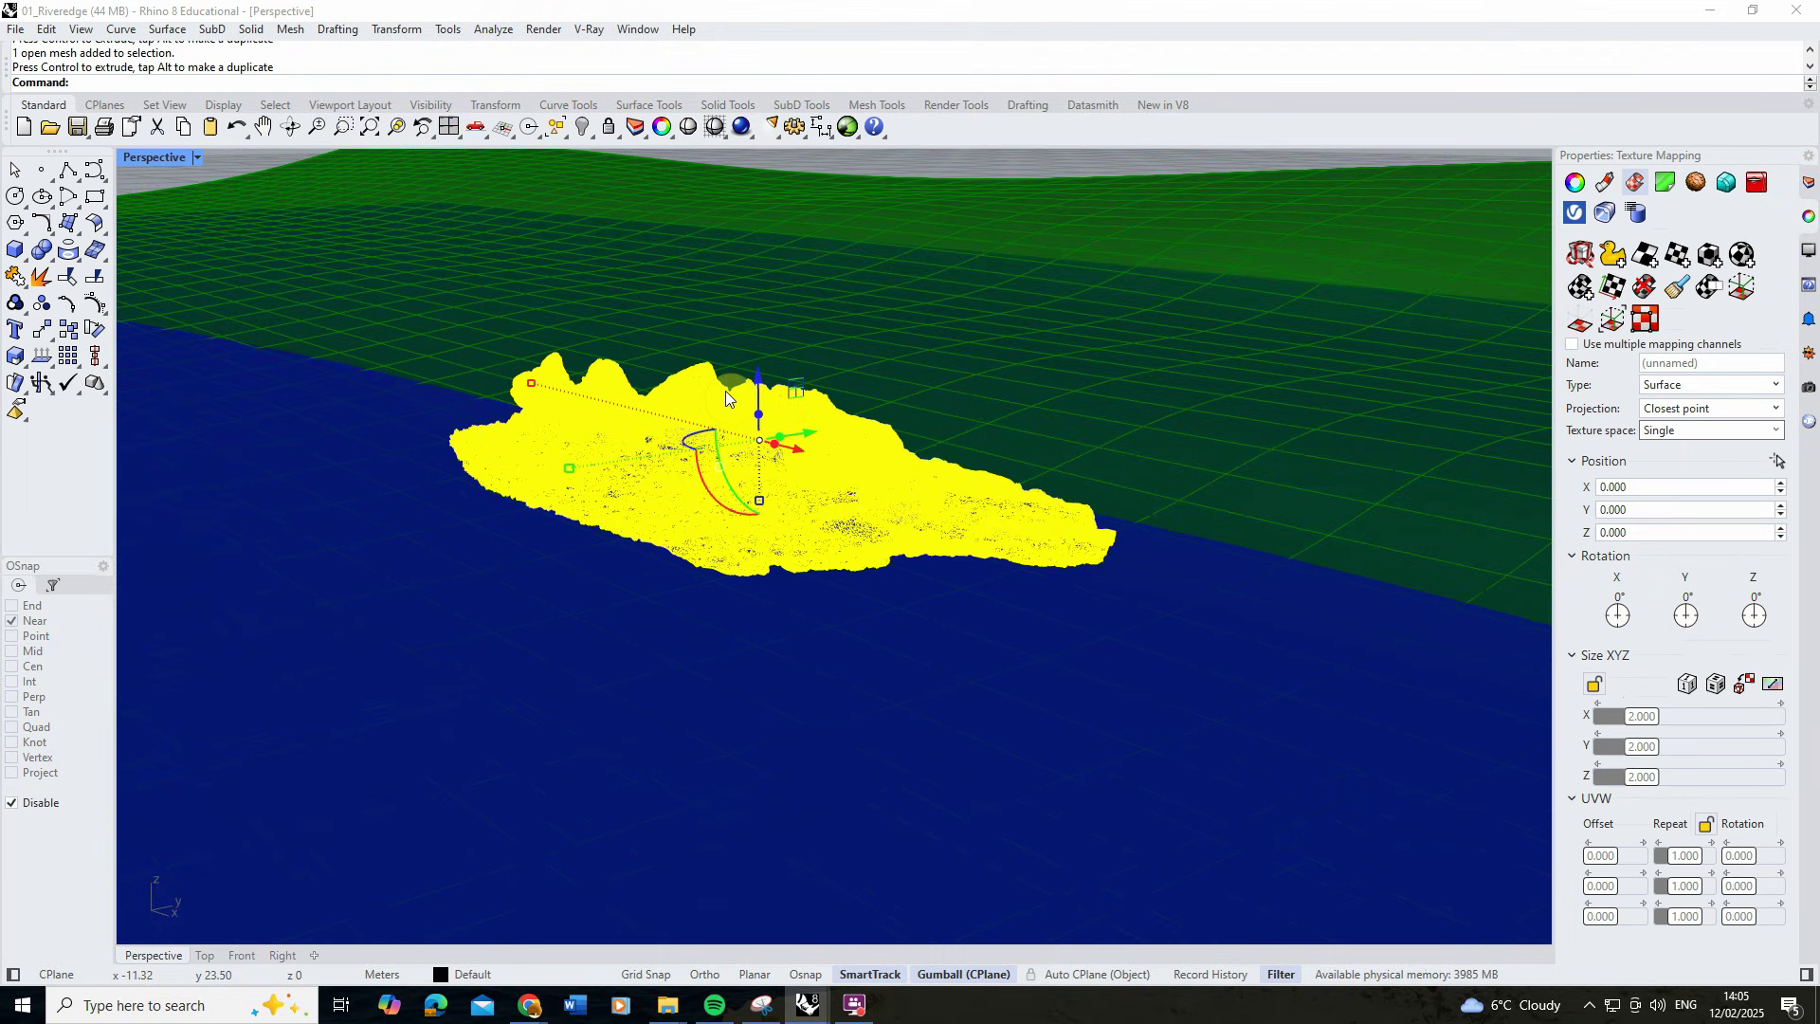
right_drag(725, 391, 815, 361)
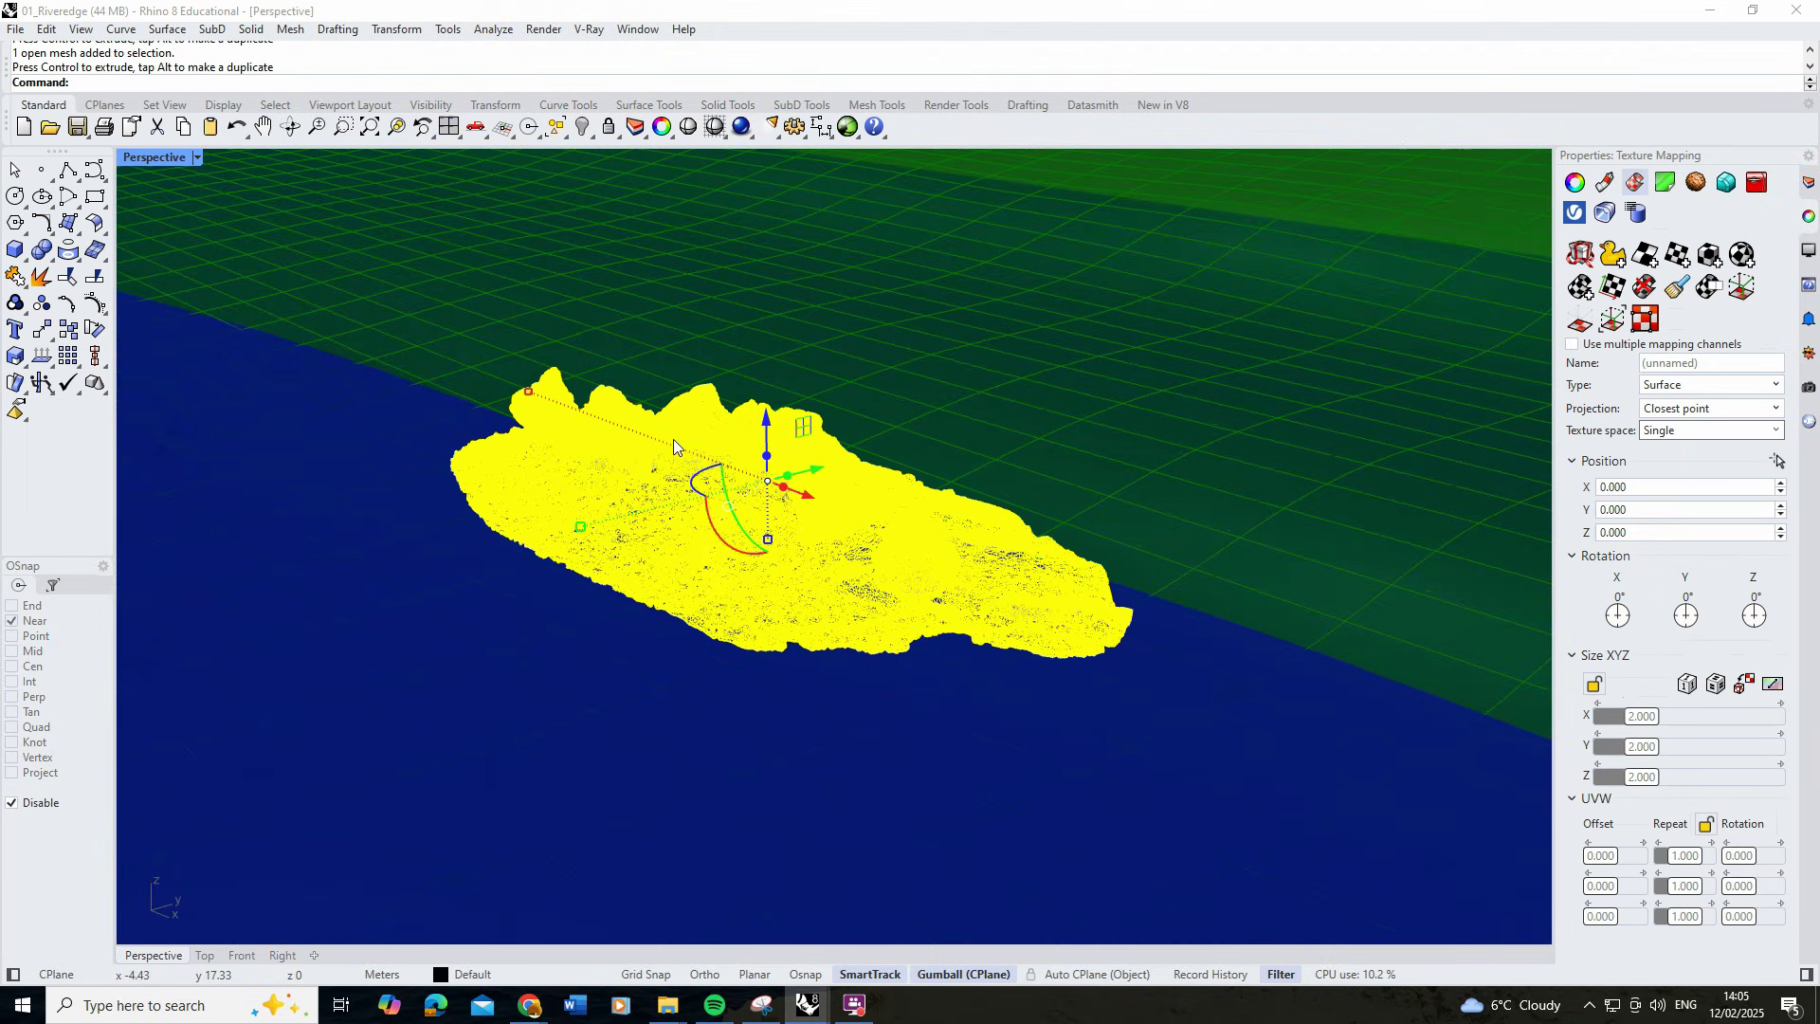
Open the V-Ray Asset Editor and Frame Buffer, start an interactive render, and place the Frame Buffer beside the rock cluster view.
click(589, 29)
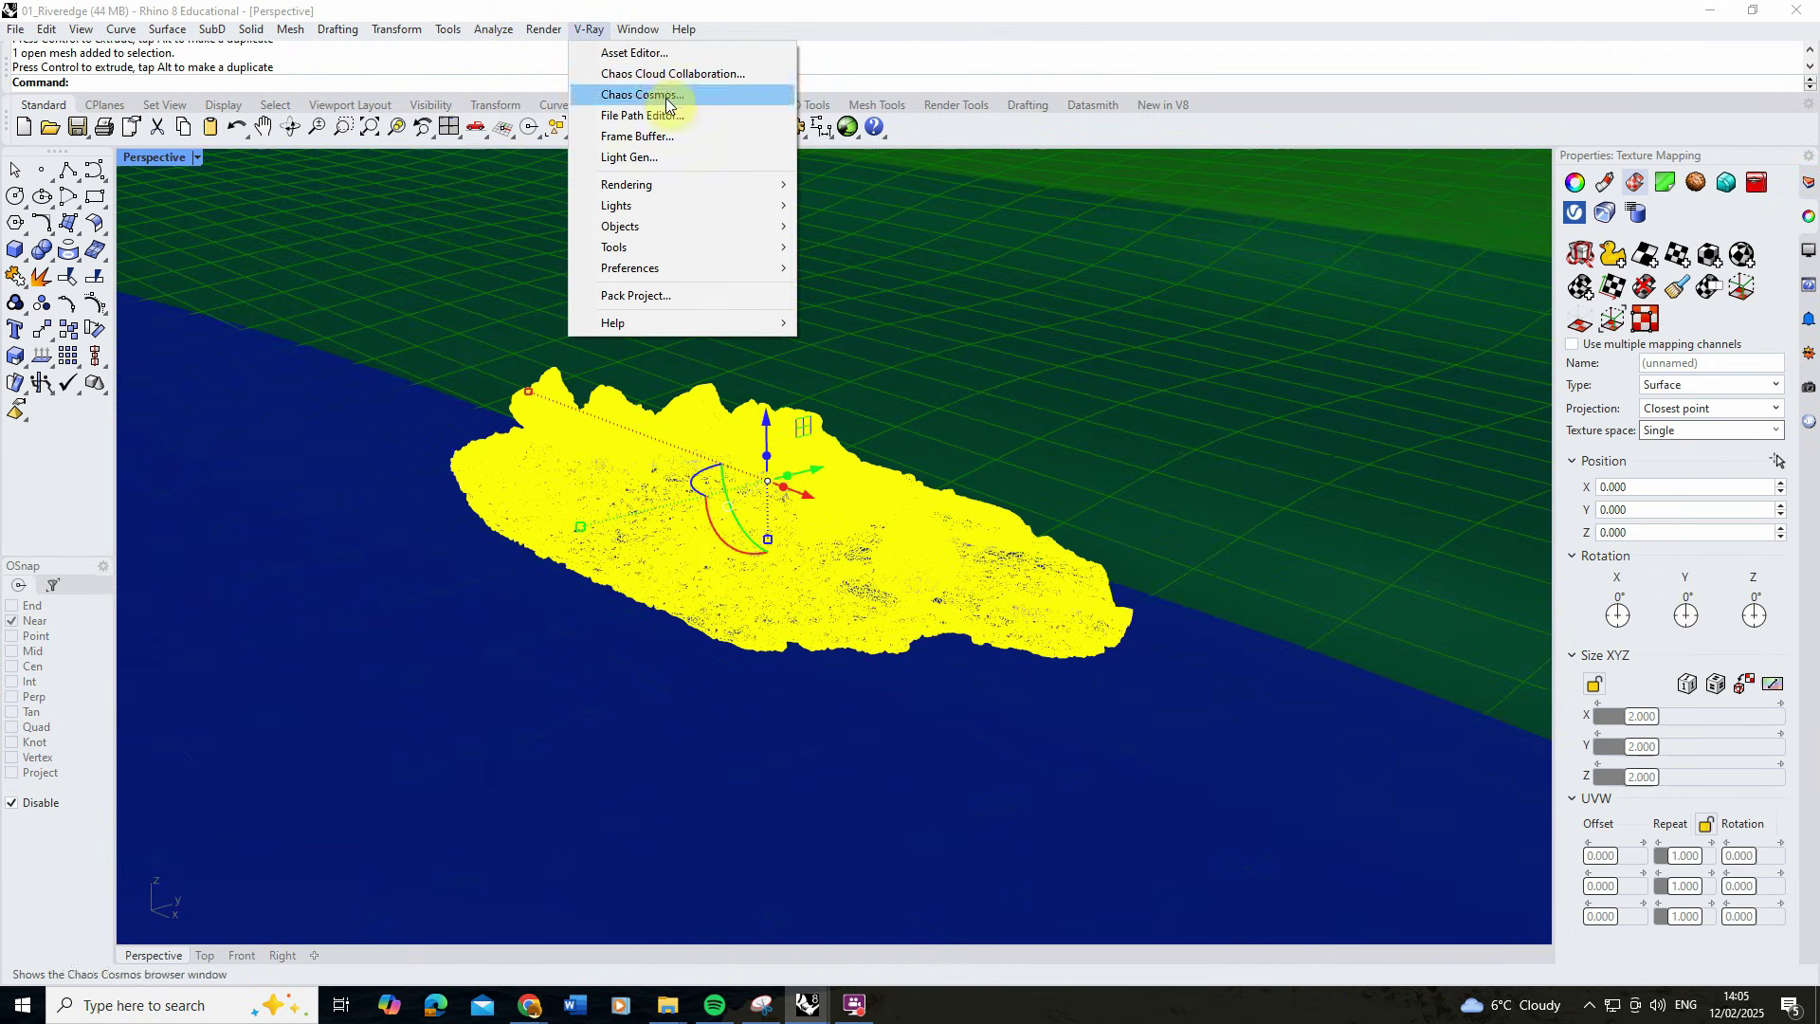
click(634, 57)
click(1286, 182)
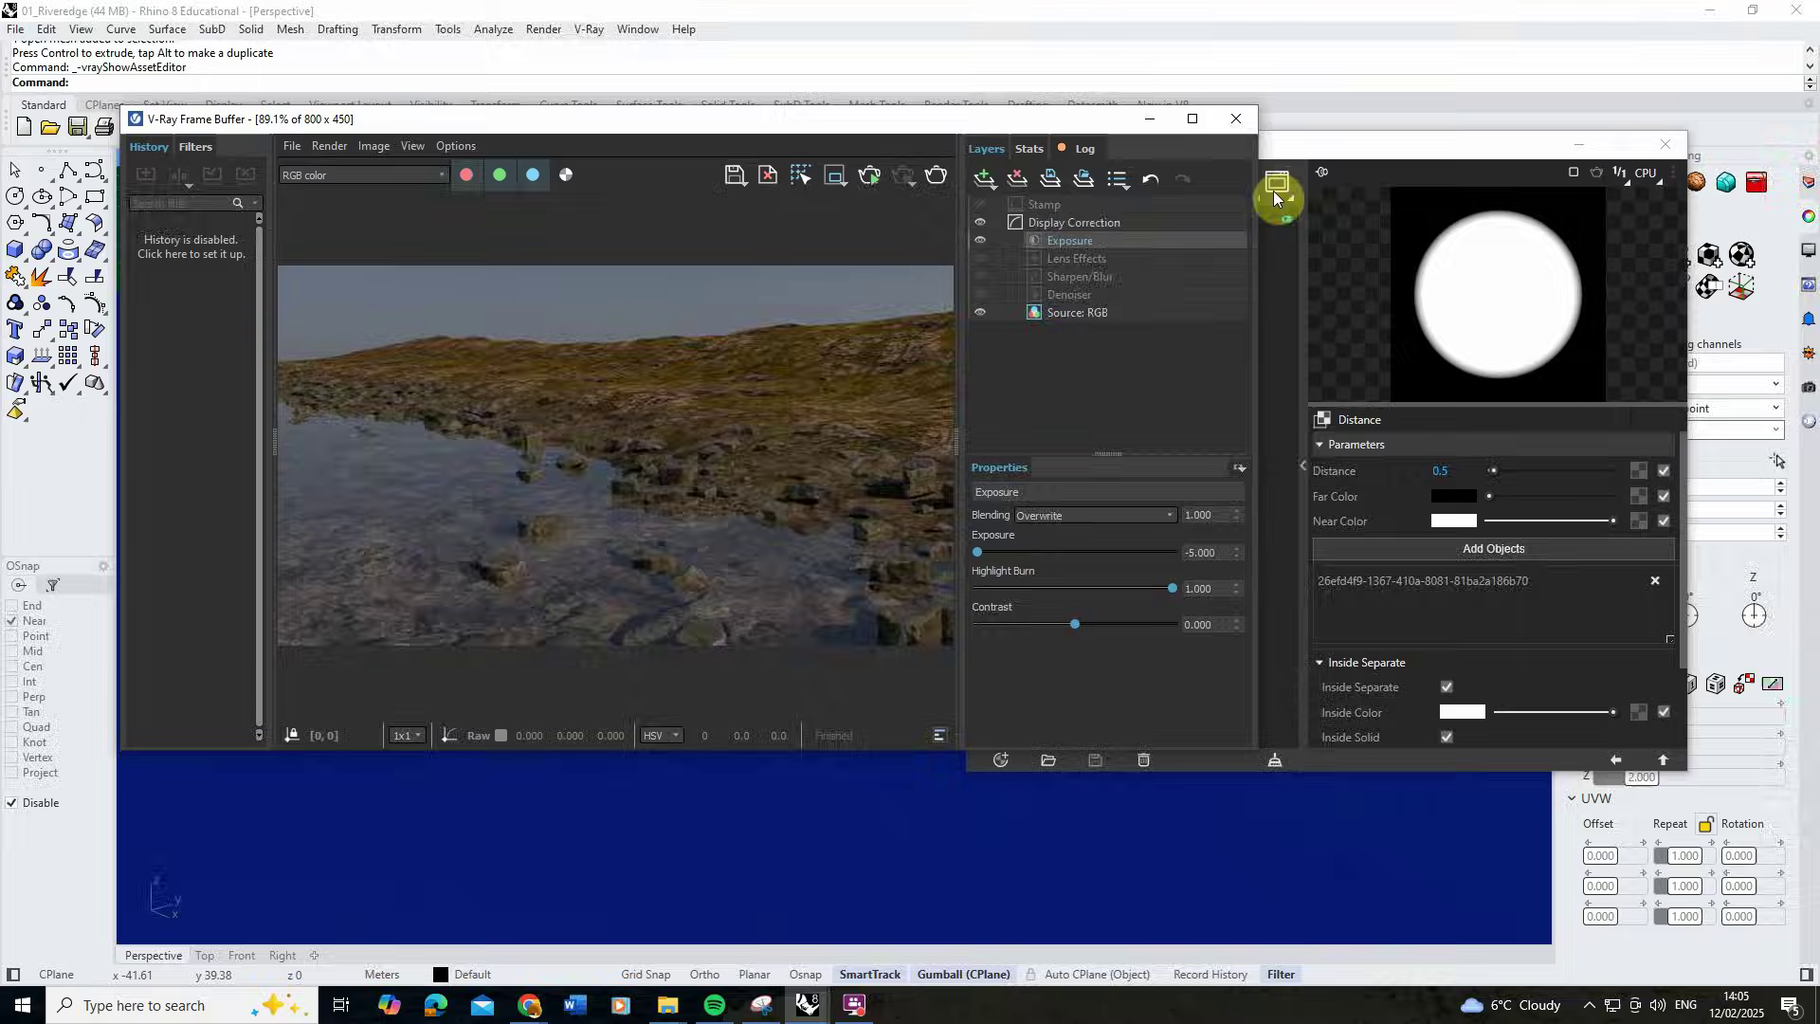
click(902, 180)
drag(537, 117, 1249, 133)
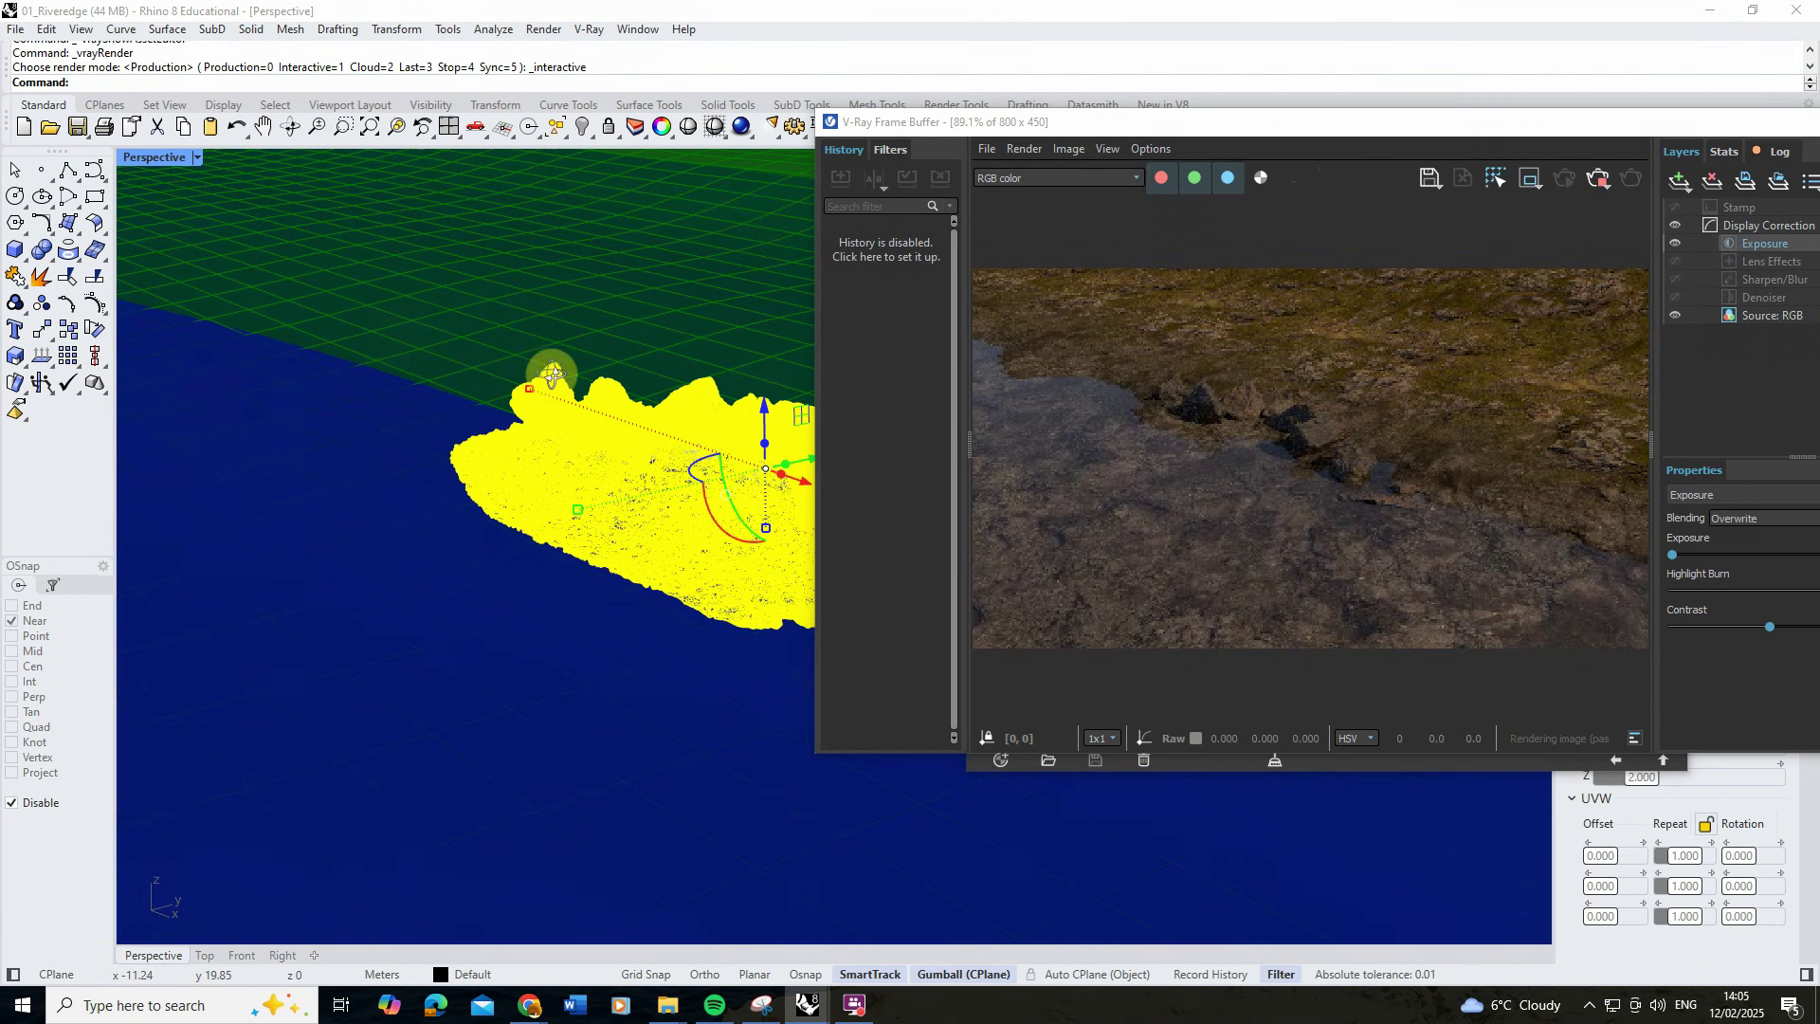
Lower the shoreline rock cluster a little more from a flatter viewing angle and keep it selected.
right_drag(553, 374, 711, 357)
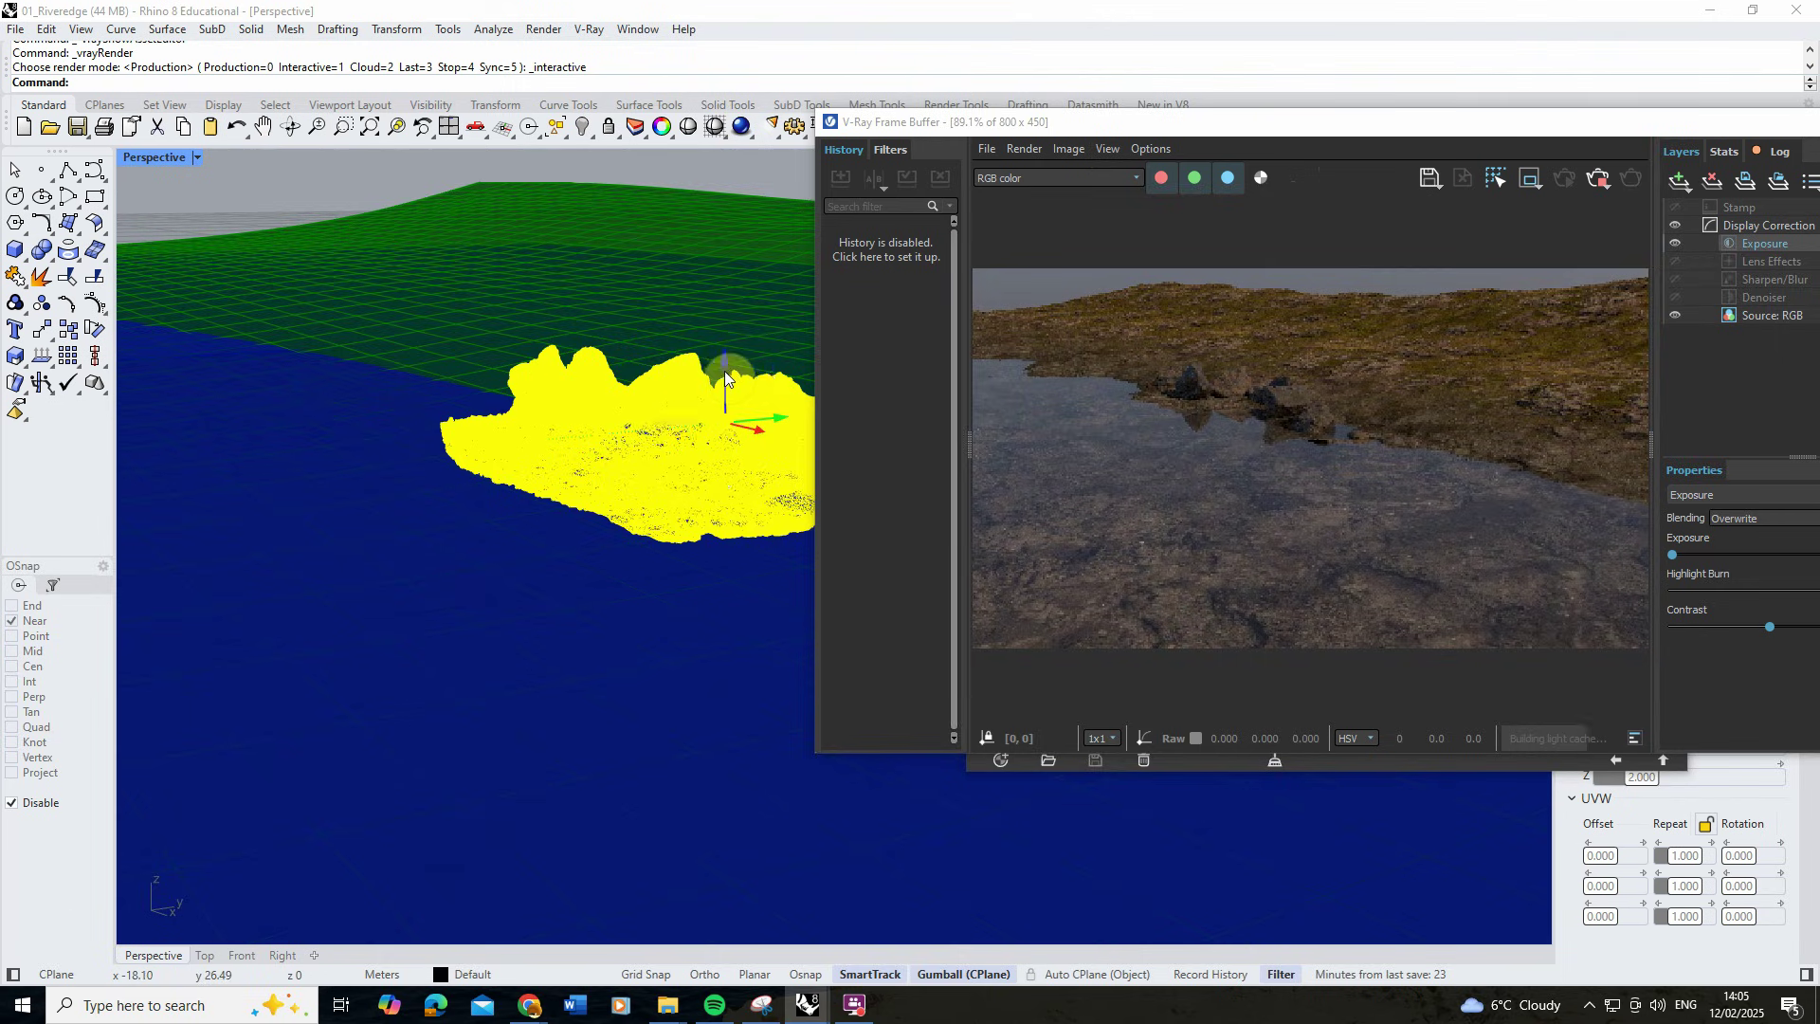
click(762, 190)
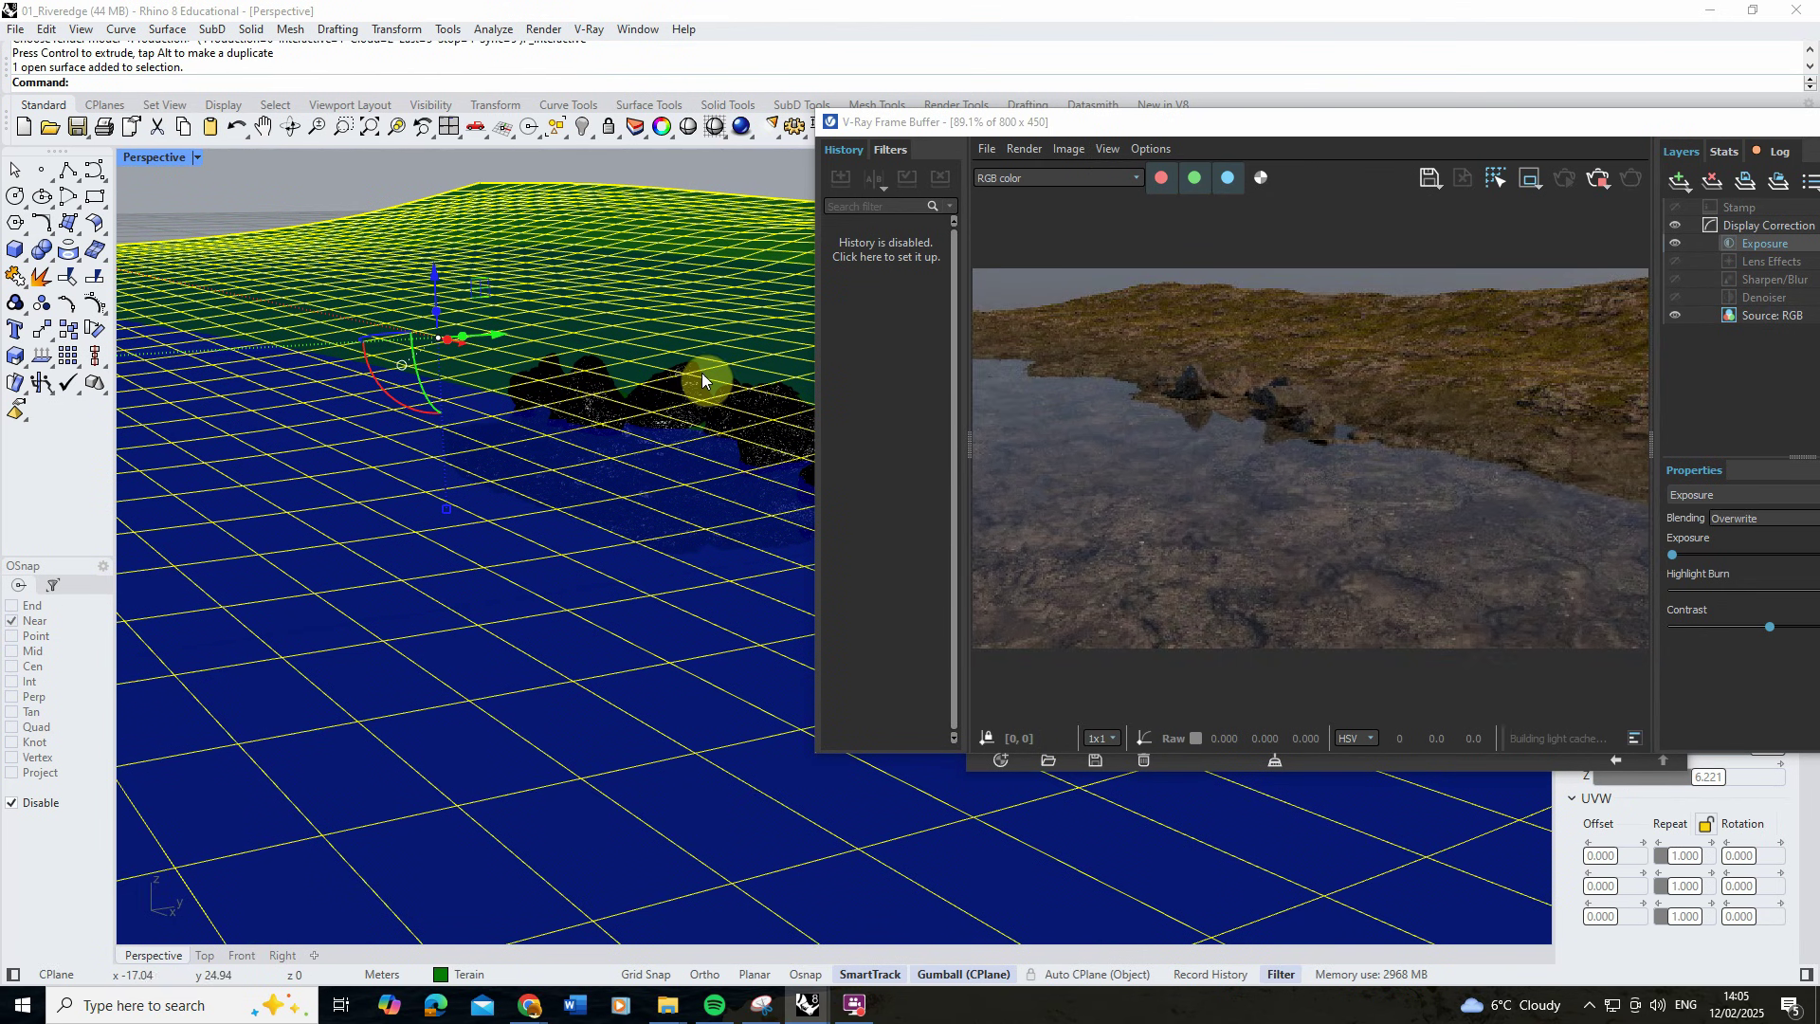
click(677, 388)
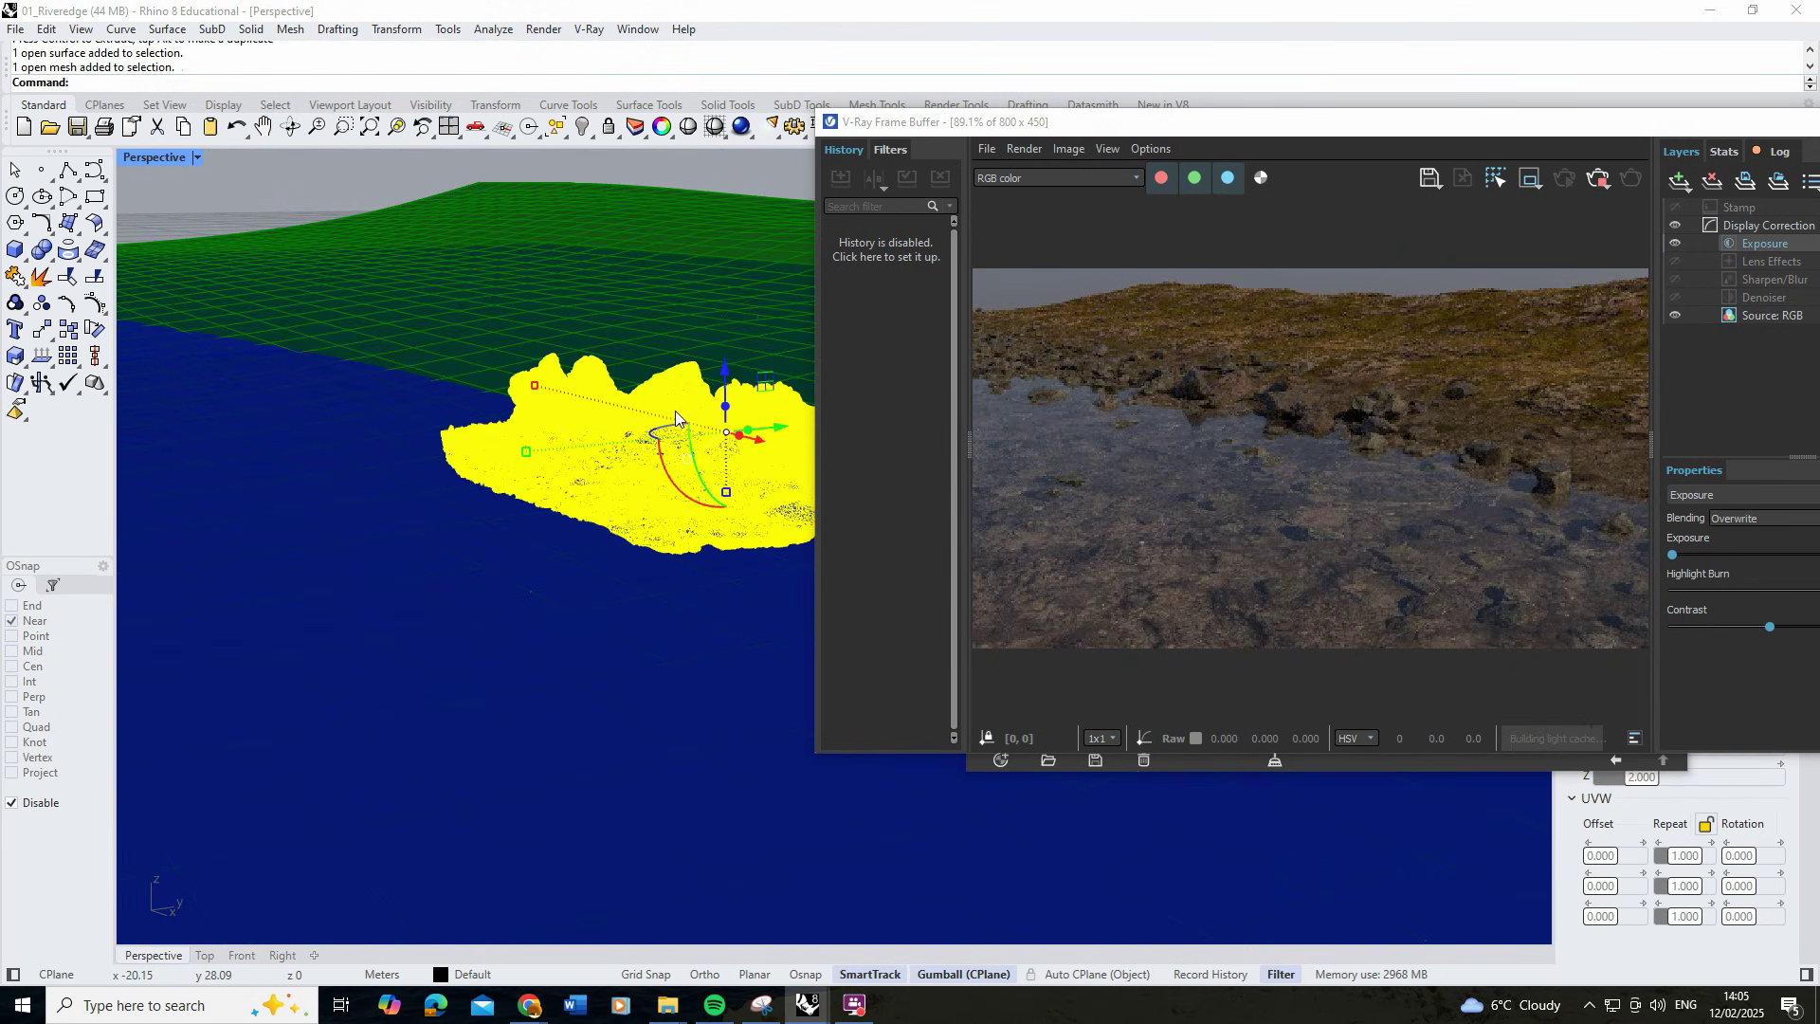
Copy the rock cluster to a second spot farther back along the shoreline.
scroll(683, 406, up, 3)
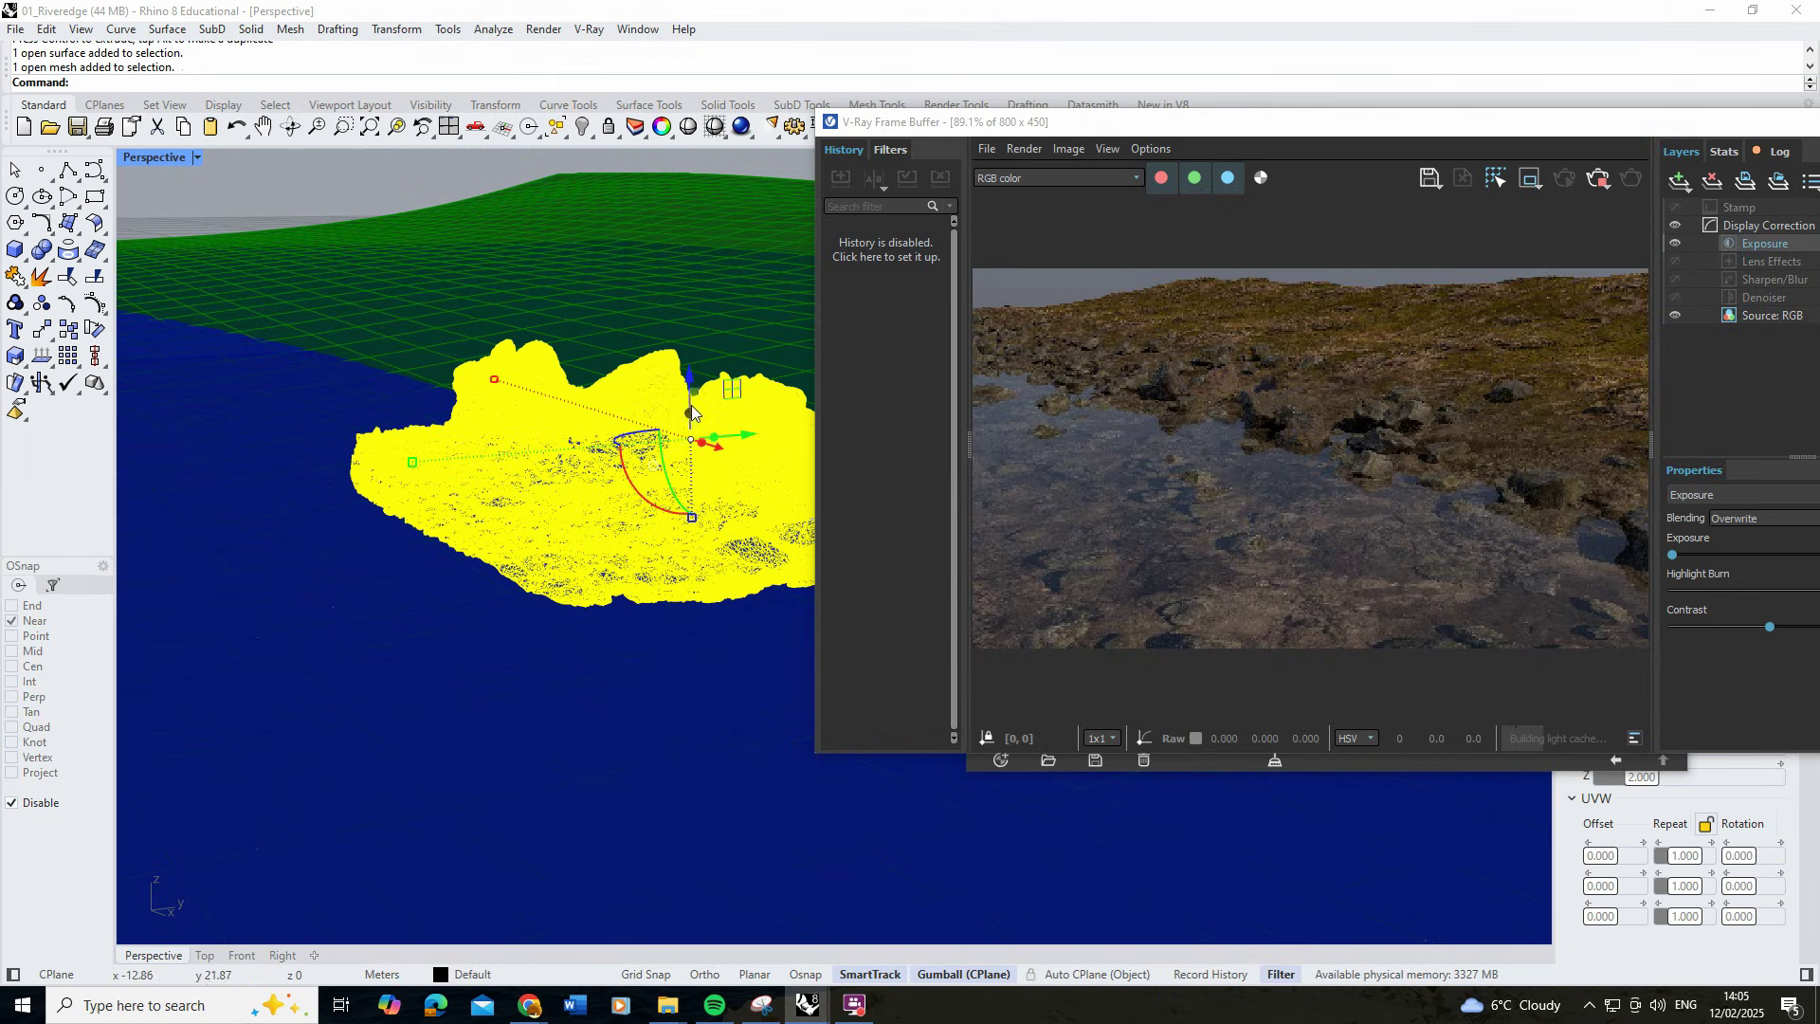
click(17, 353)
click(650, 480)
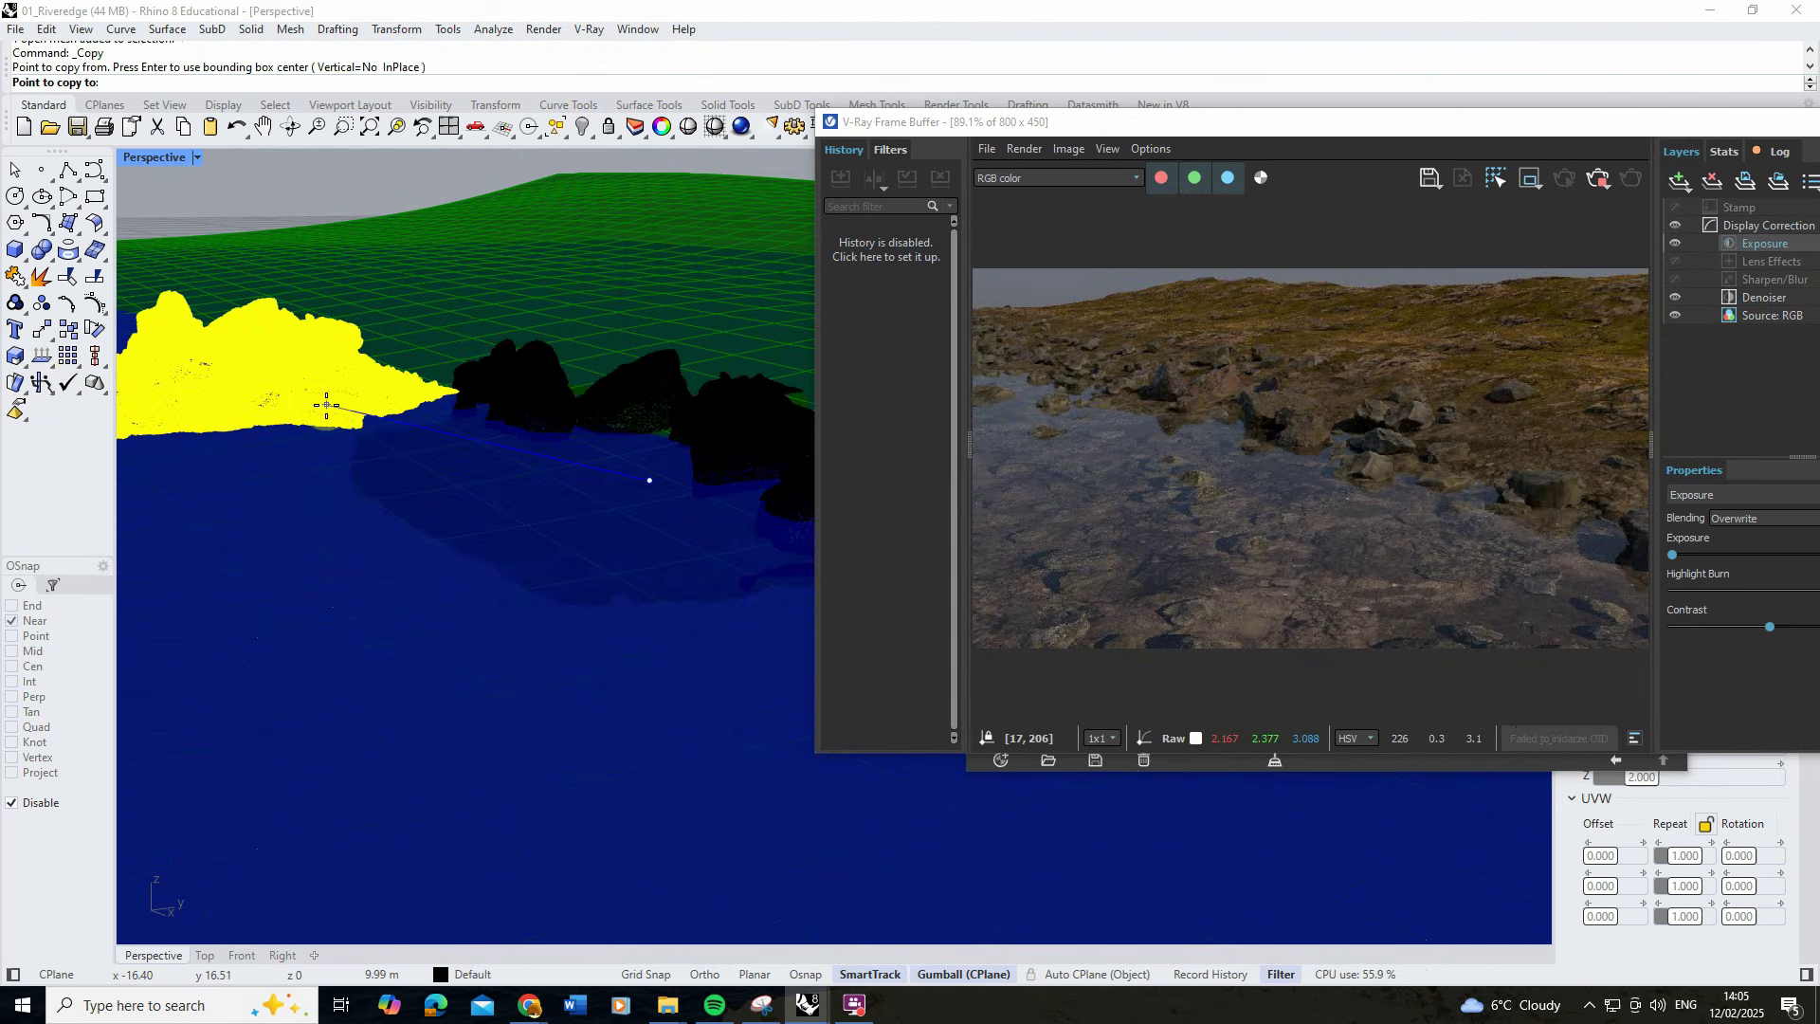
click(392, 404)
key(Return)
Rotate the far shoreline copy about its vertical axis and adjust its height at the waterline.
click(263, 333)
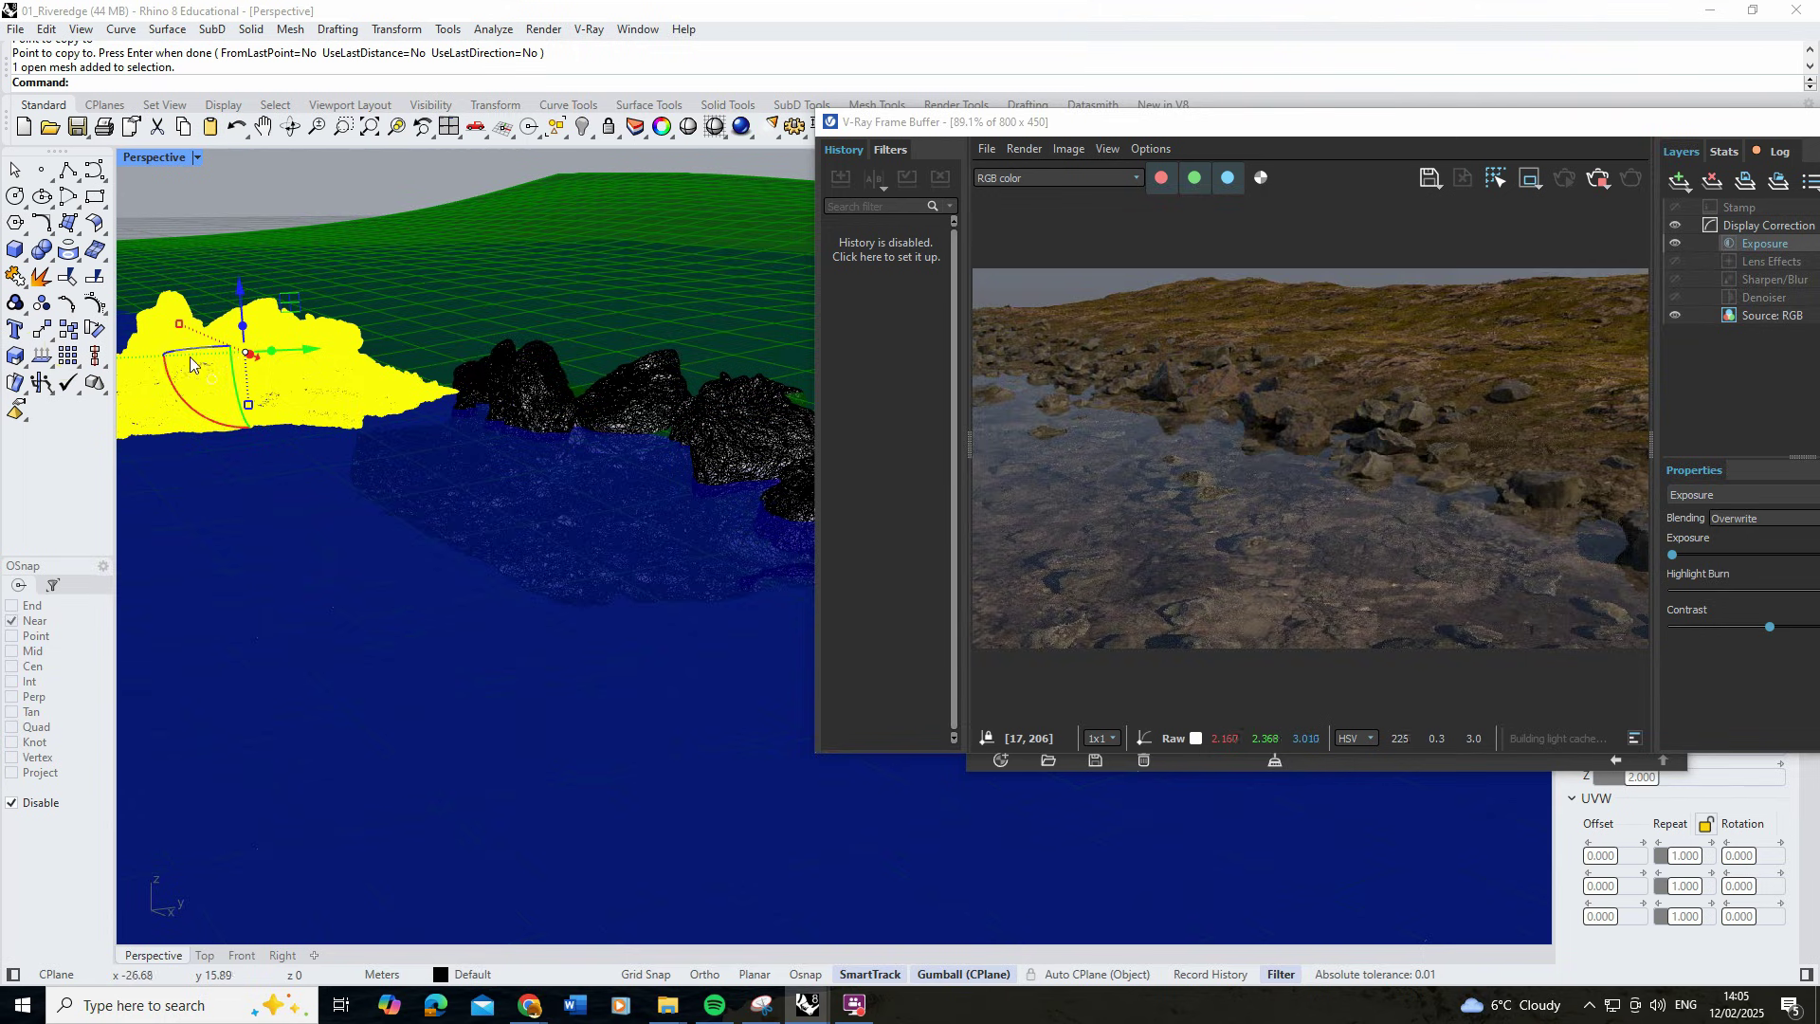
drag(189, 357, 332, 474)
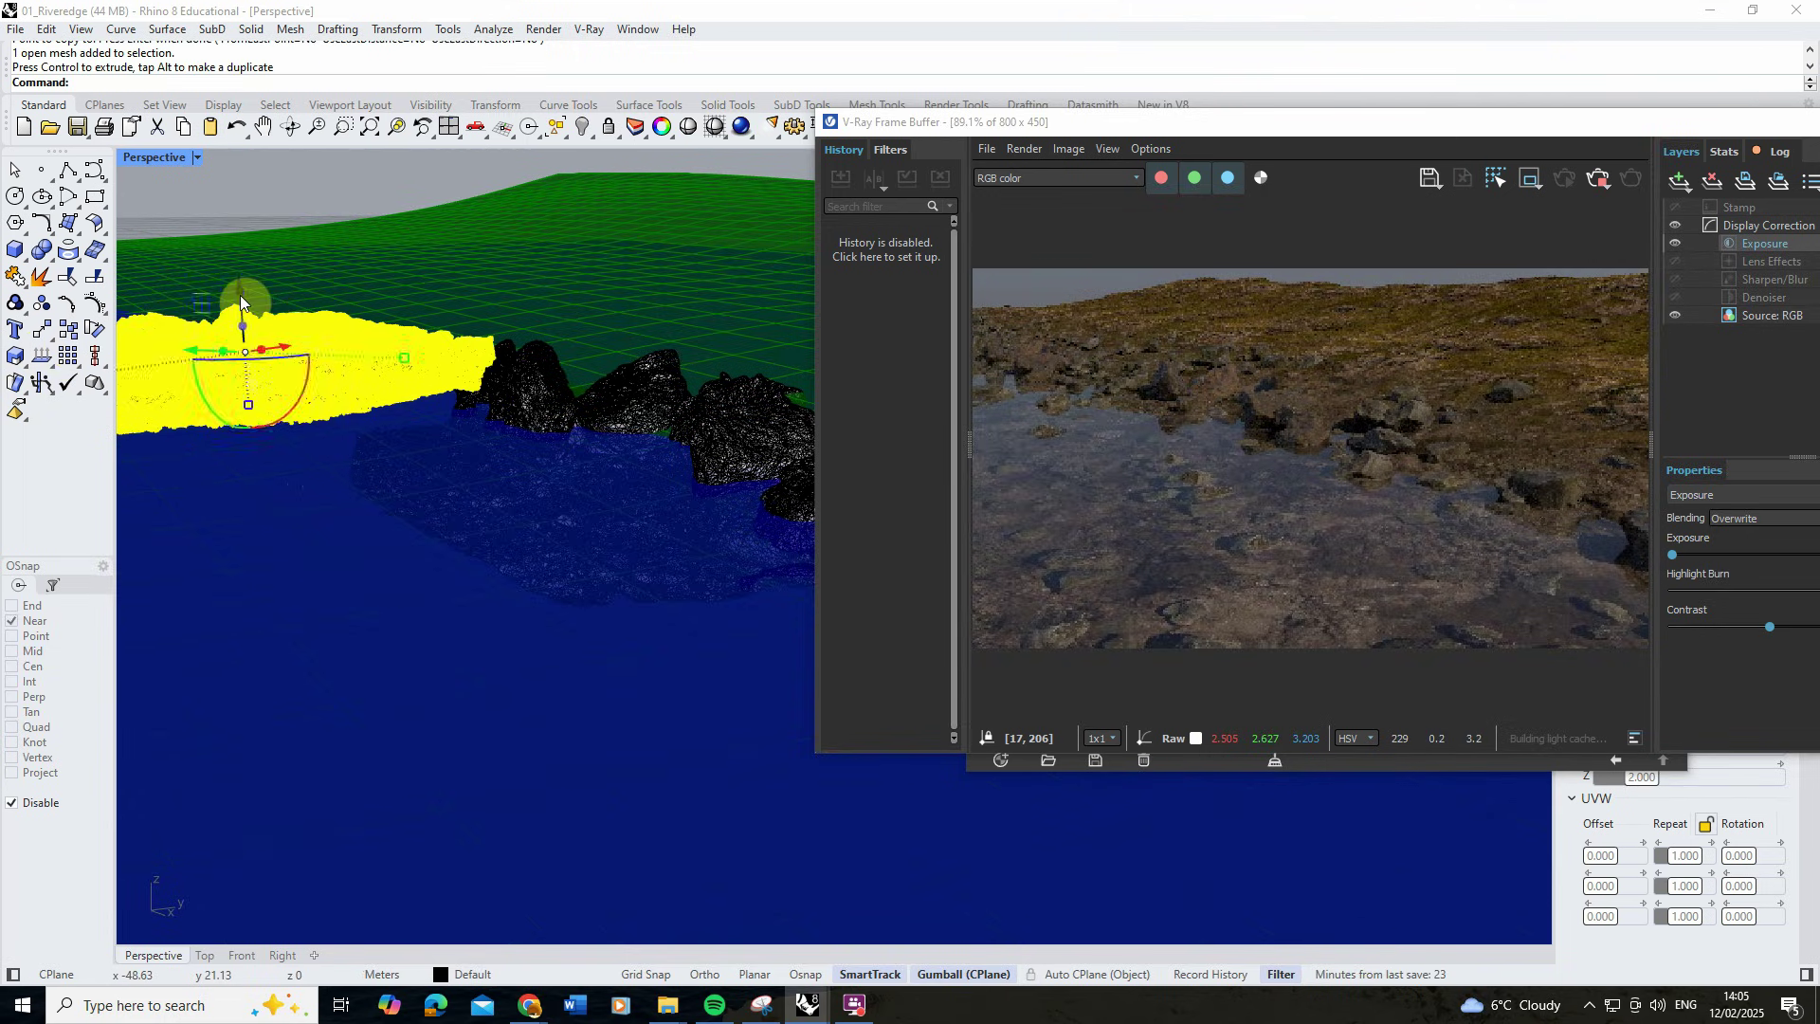
drag(241, 296, 279, 201)
key(Escape)
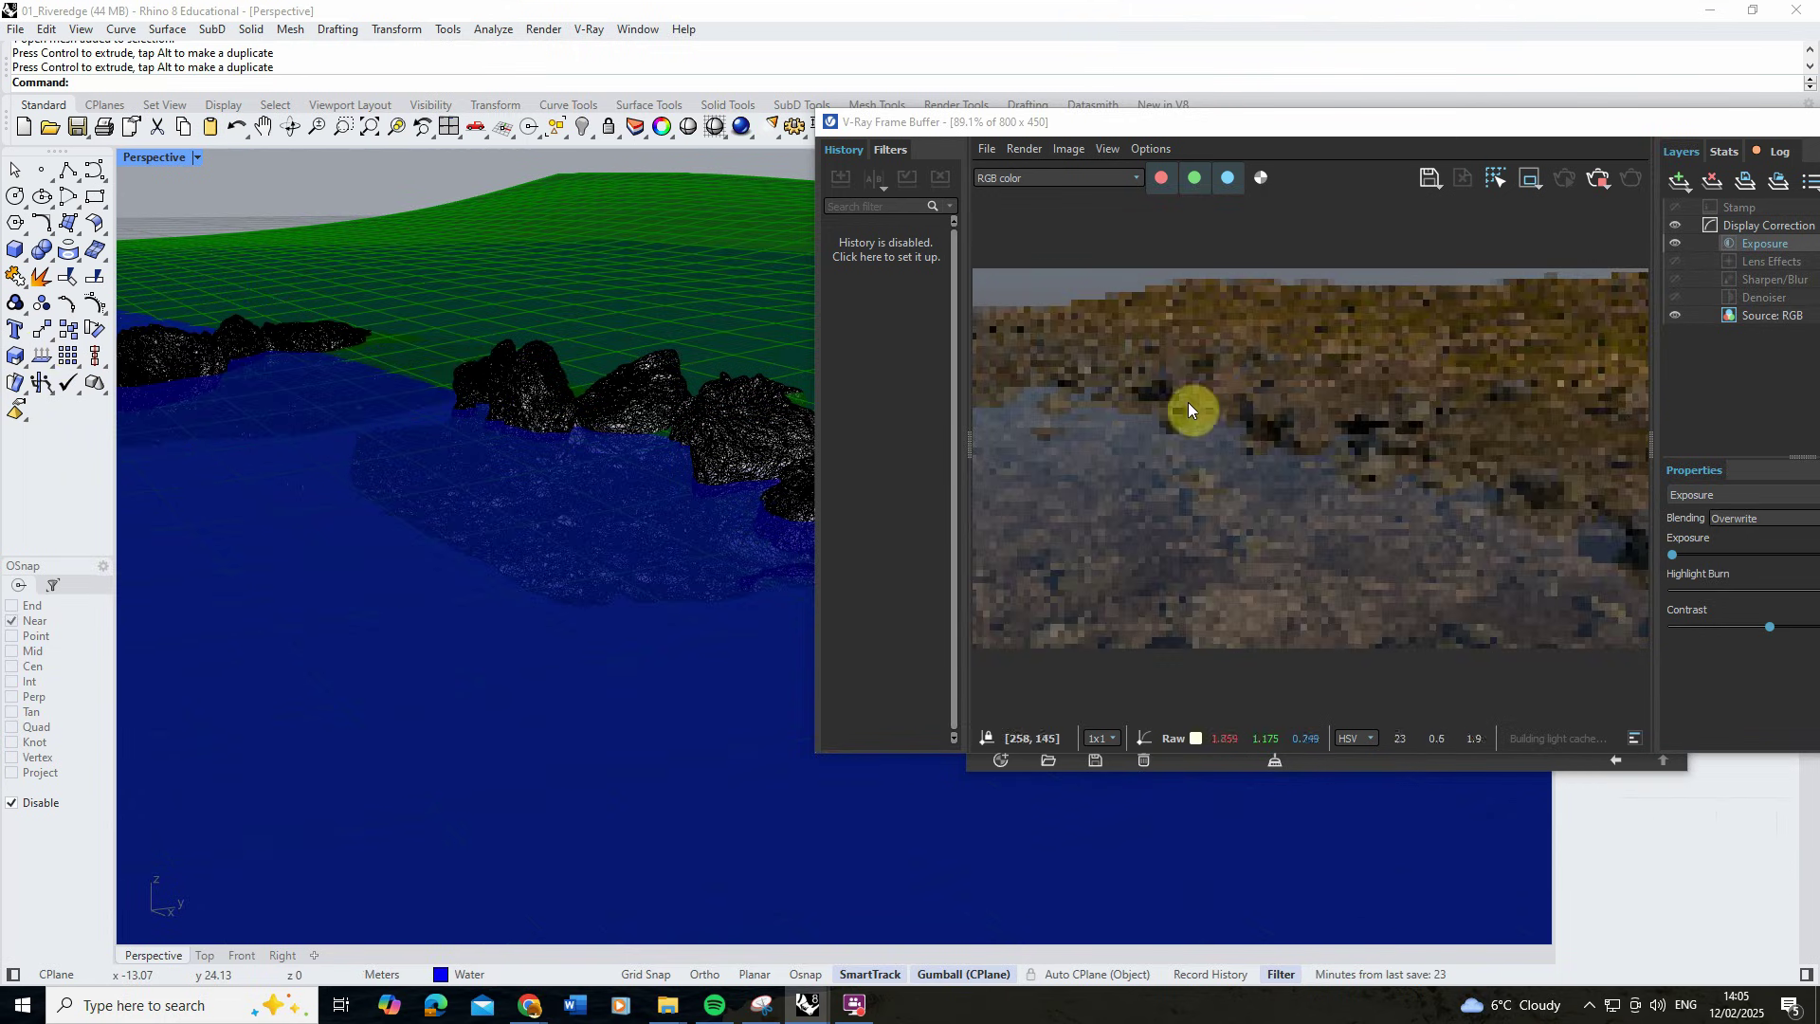
Copy the original shoreline rock cluster into the water in the foreground.
click(650, 421)
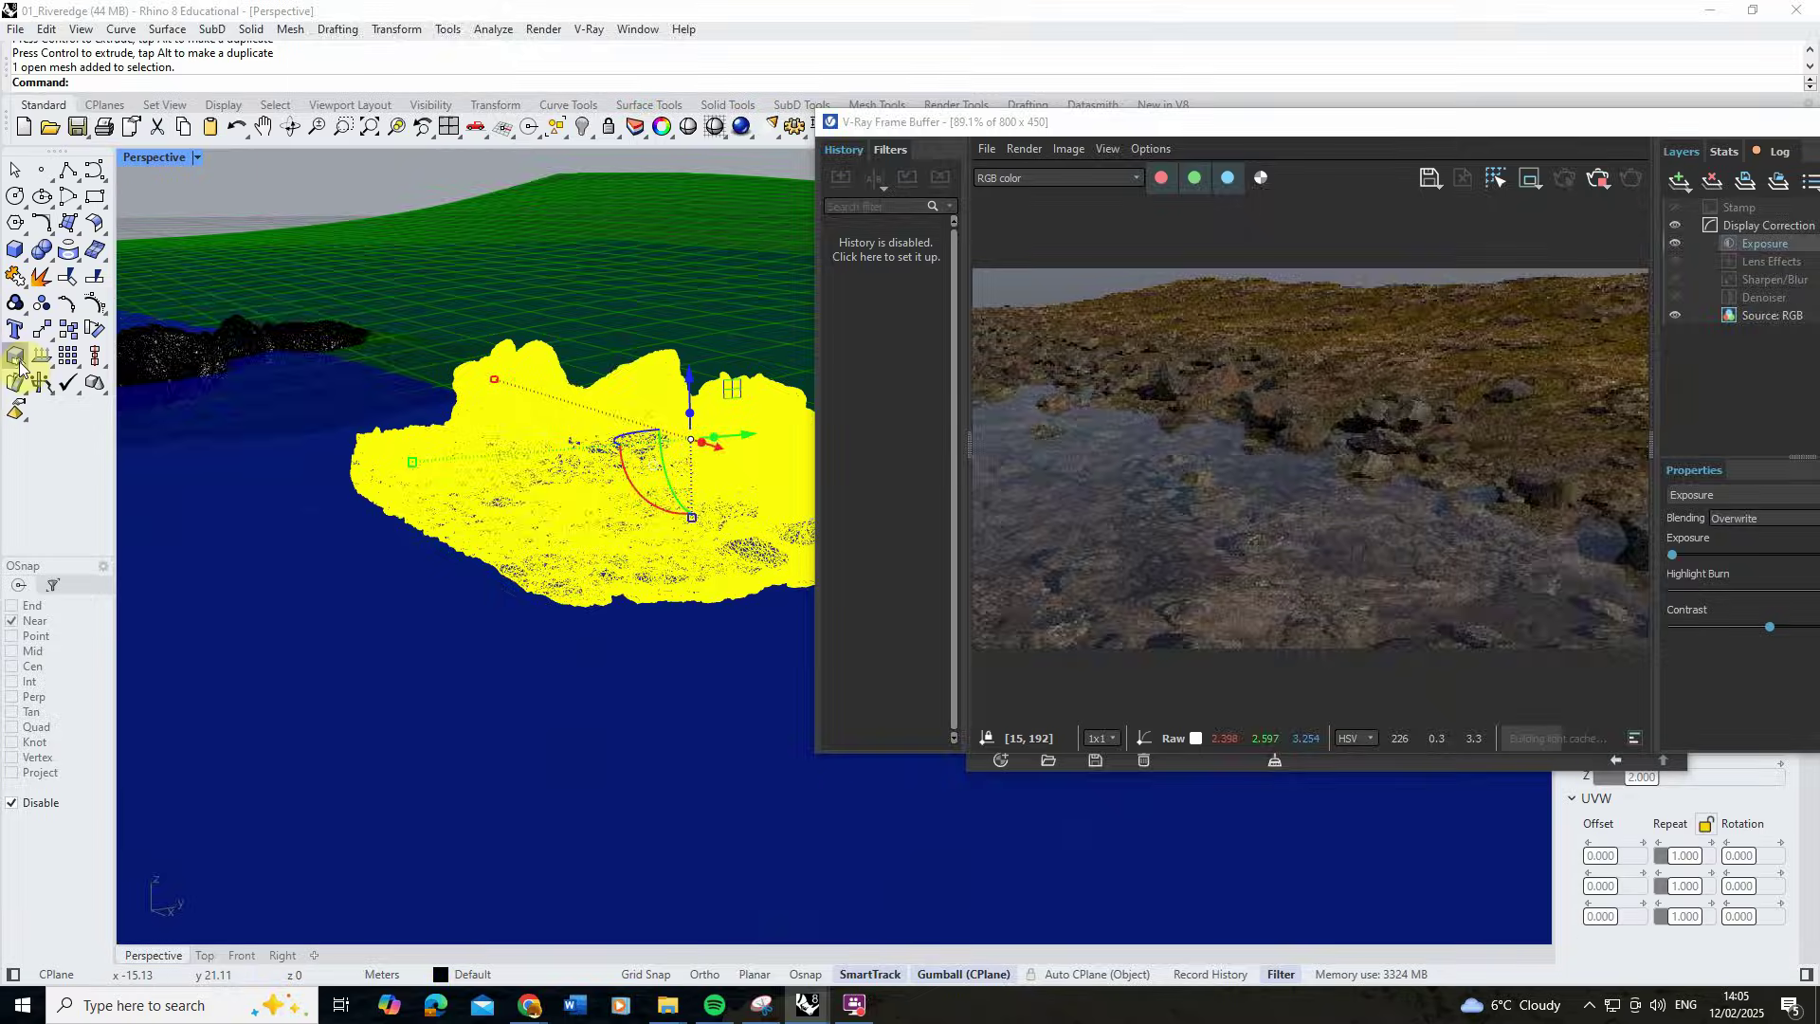
click(68, 329)
click(217, 389)
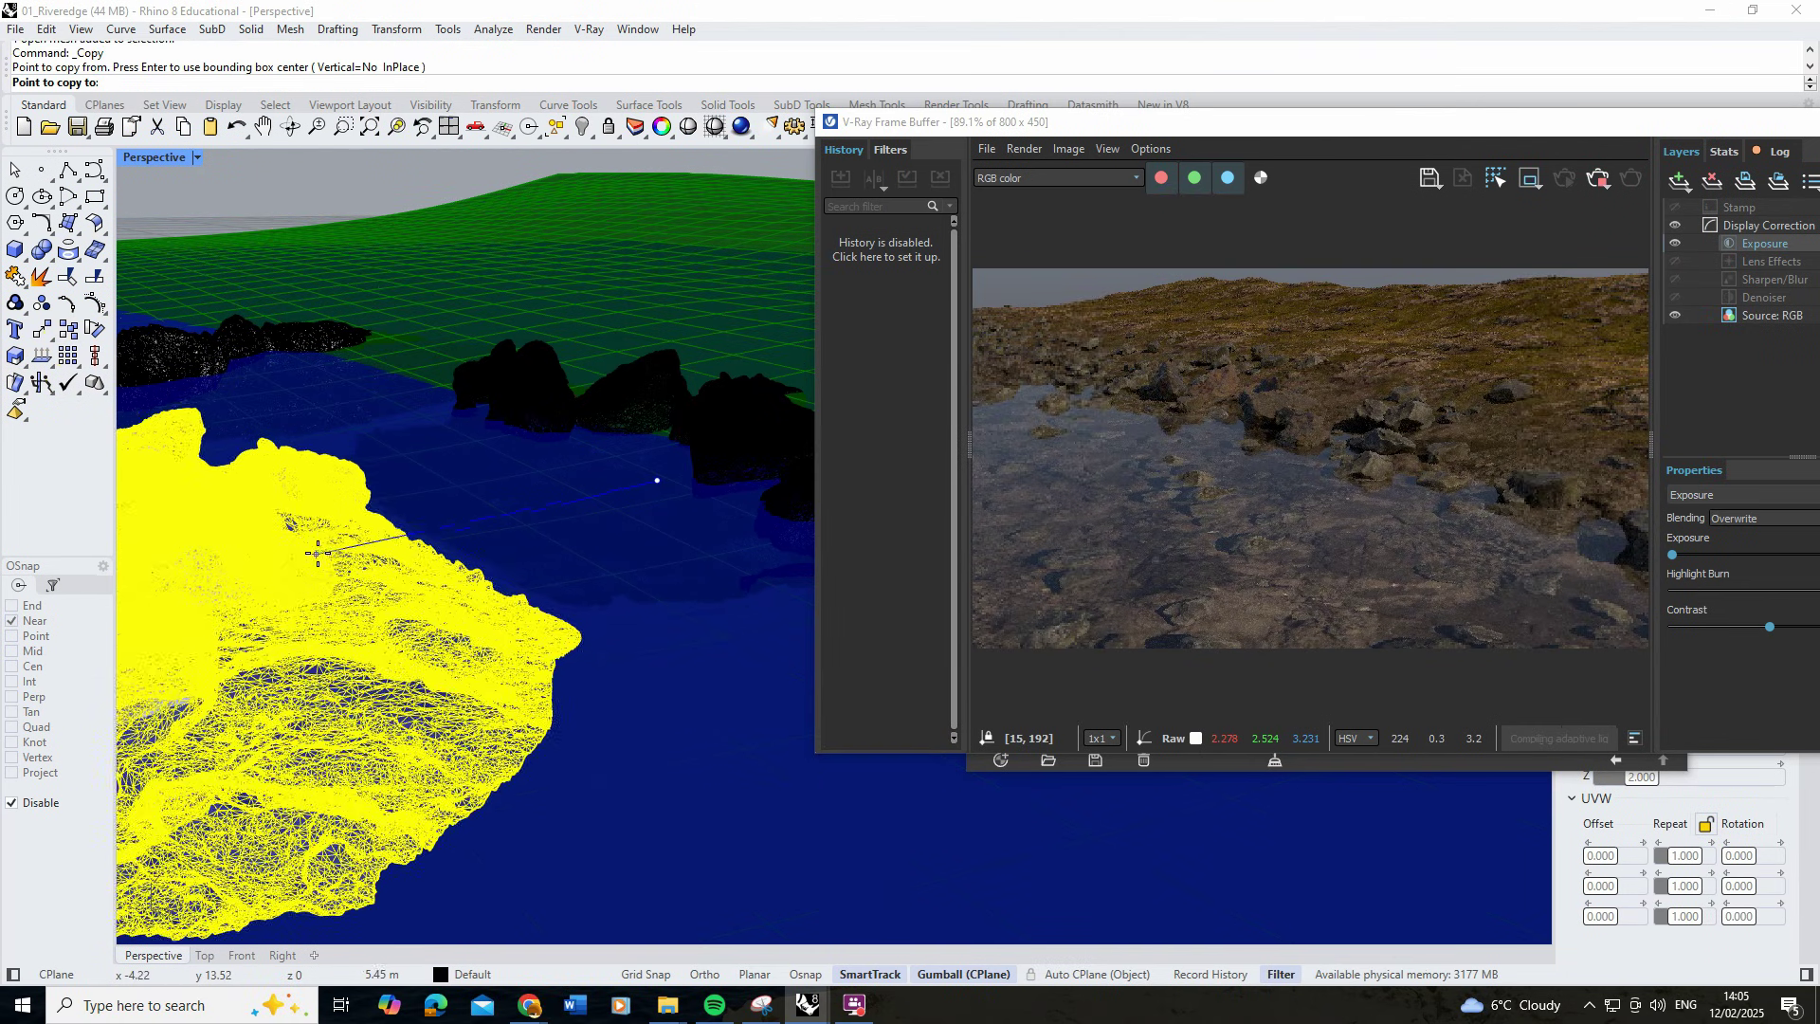
click(218, 493)
key(Return)
Flatten the foreground rock cluster by scaling it down vertically, checking its look in the interactive render.
click(213, 533)
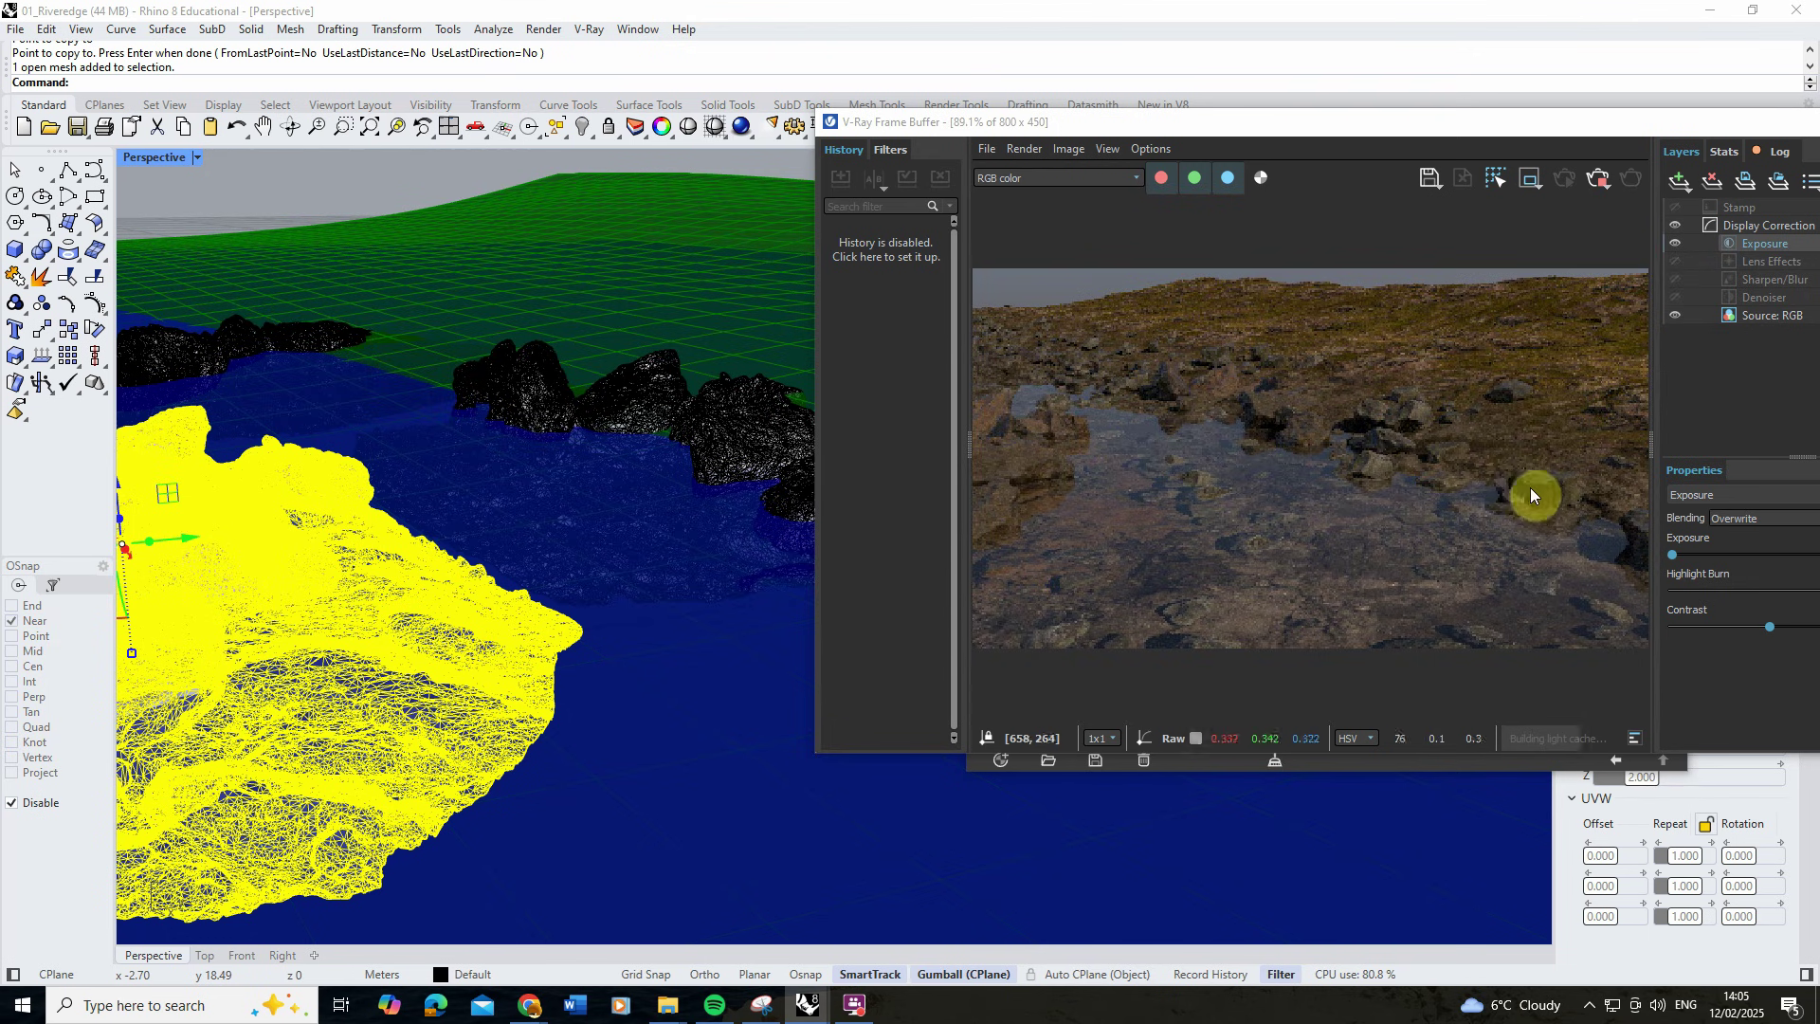
scroll(157, 419, down, 2)
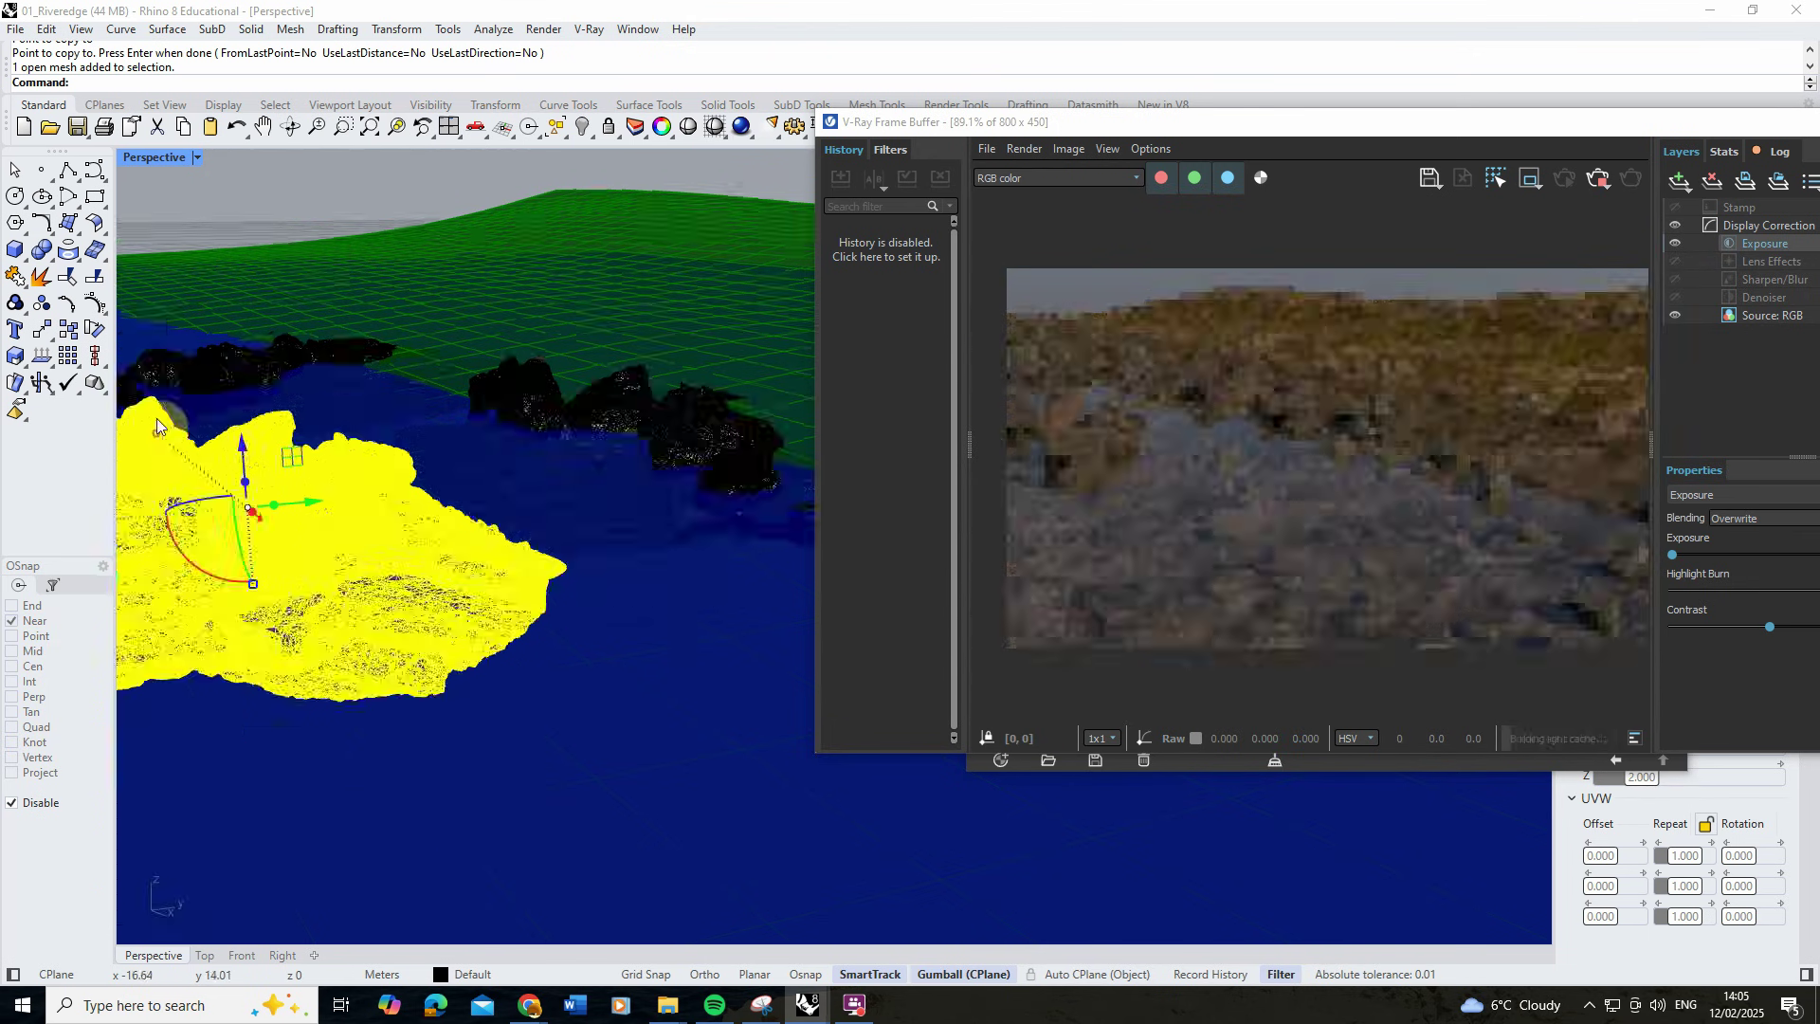
scroll(157, 418, up, 2)
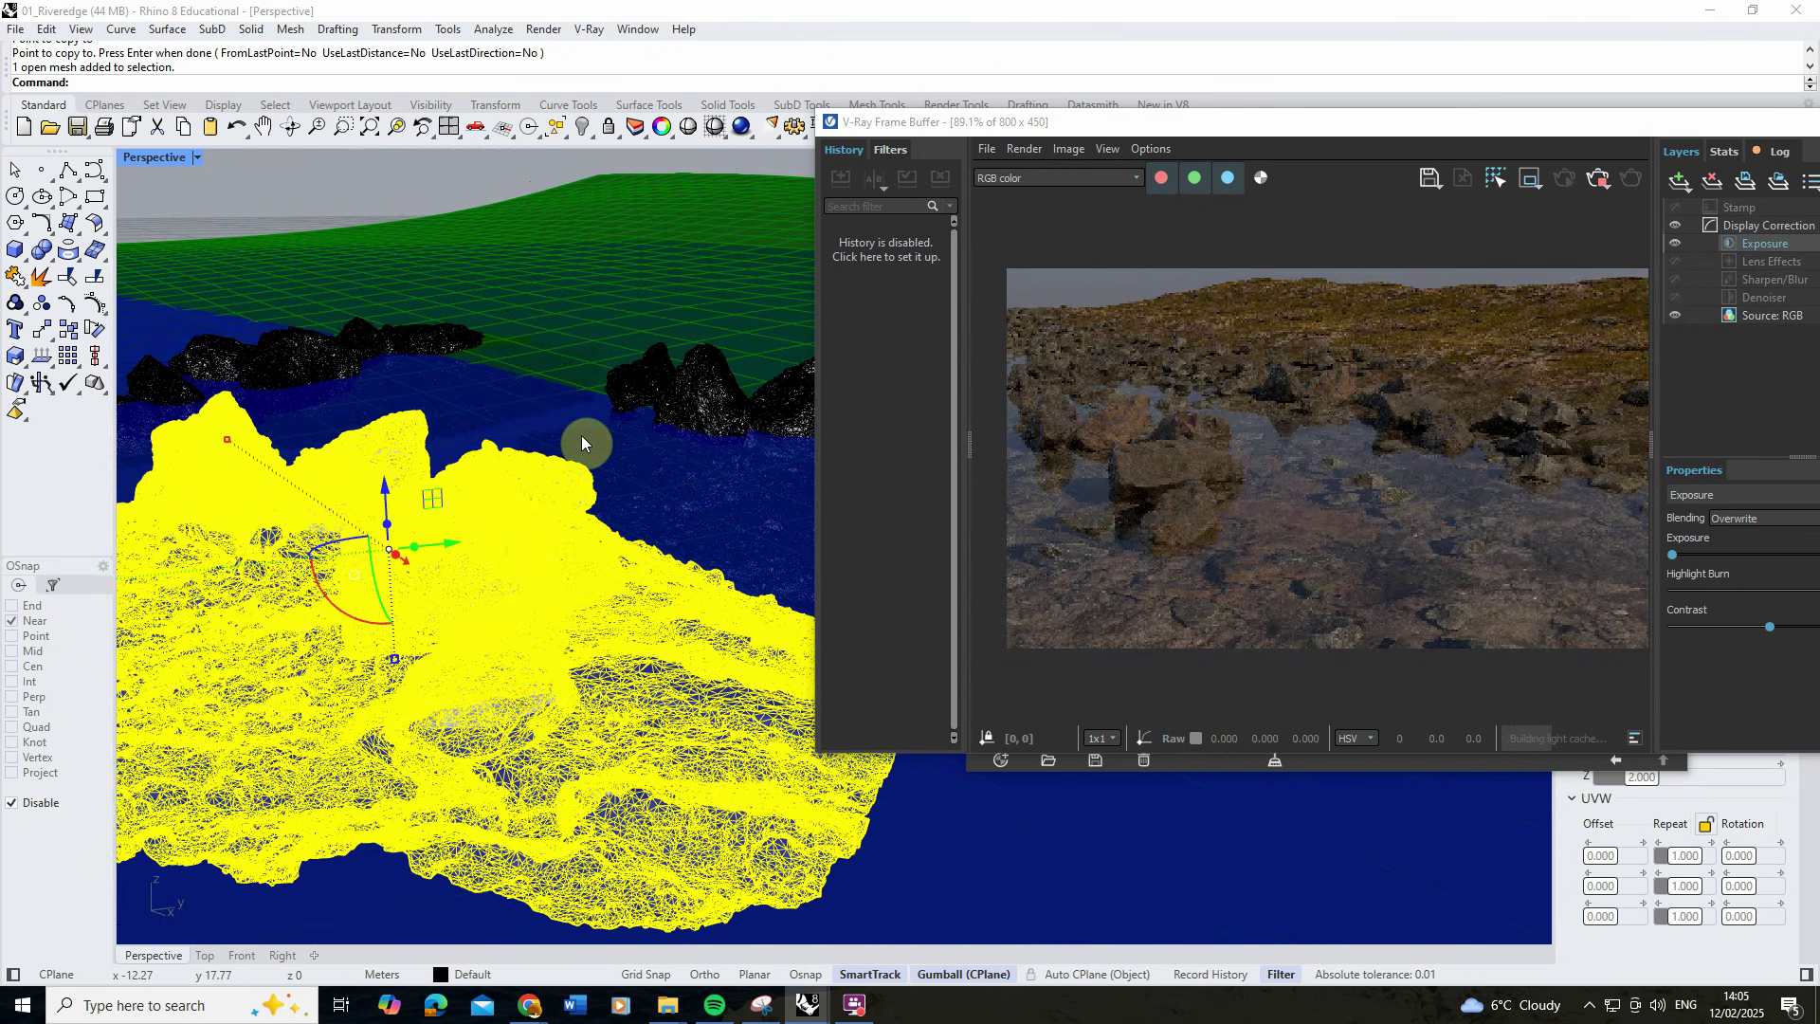
right_drag(579, 451, 583, 465)
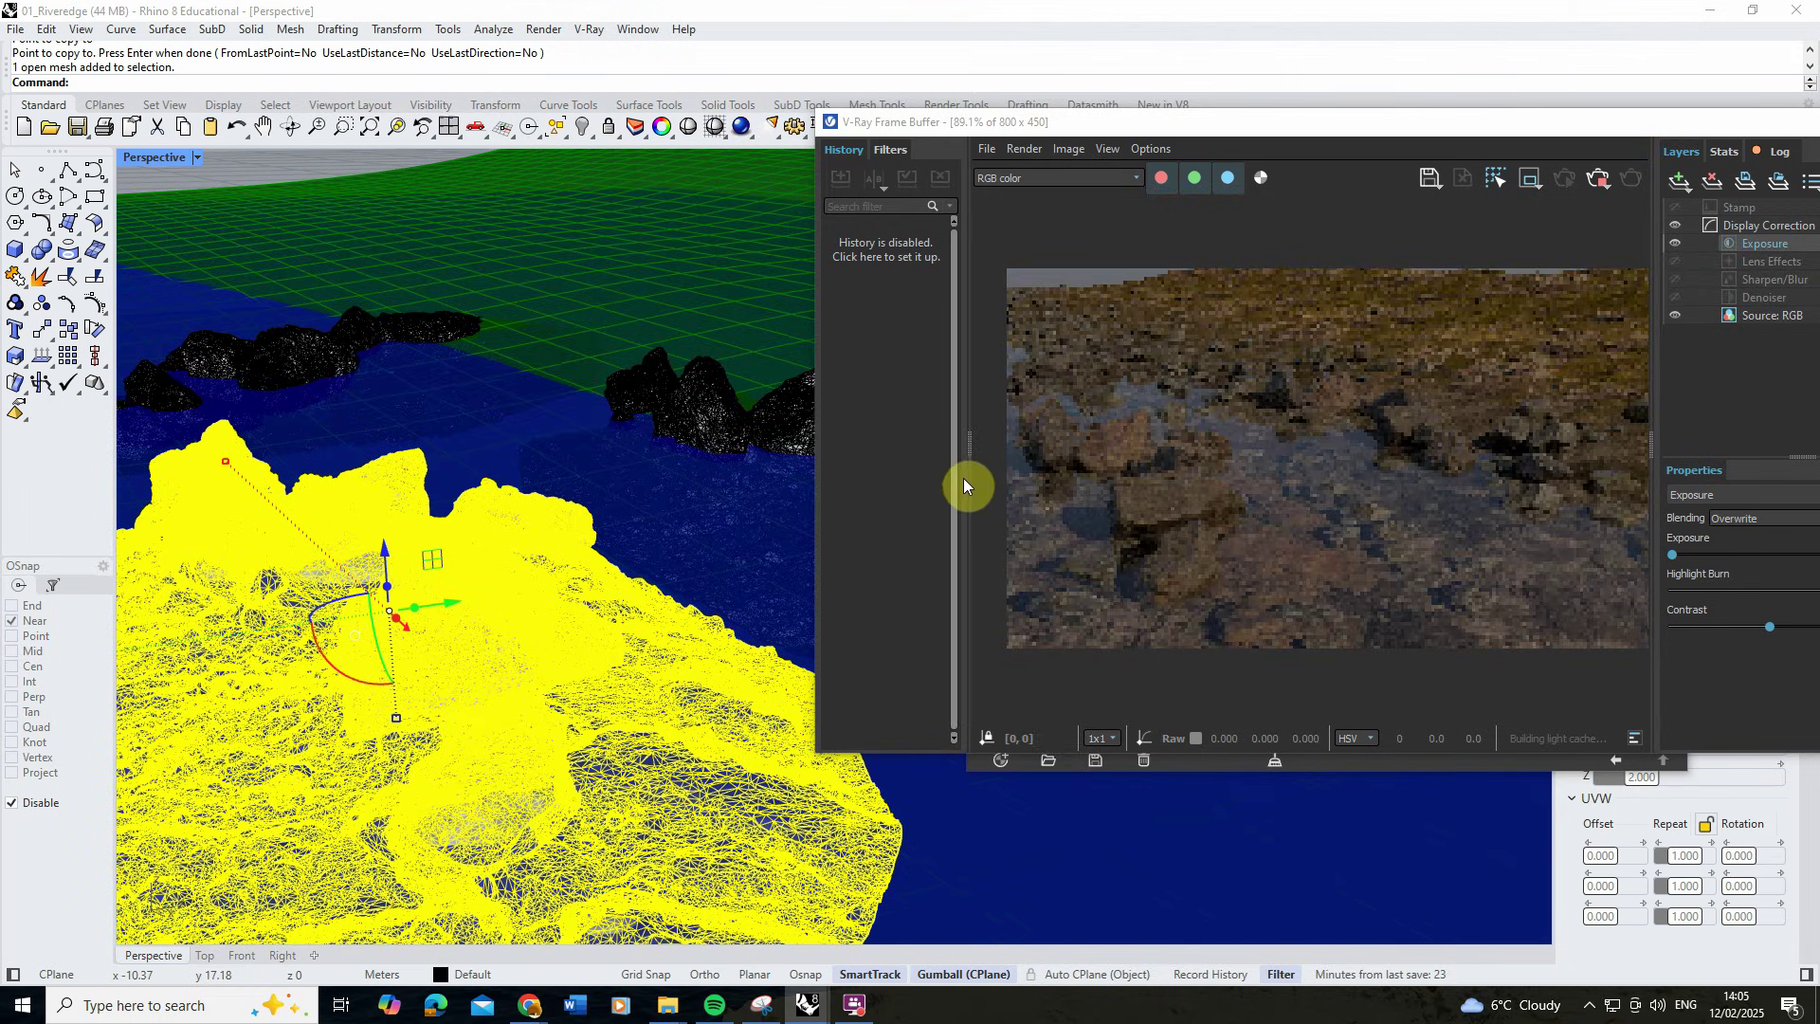
right_drag(963, 479, 963, 487)
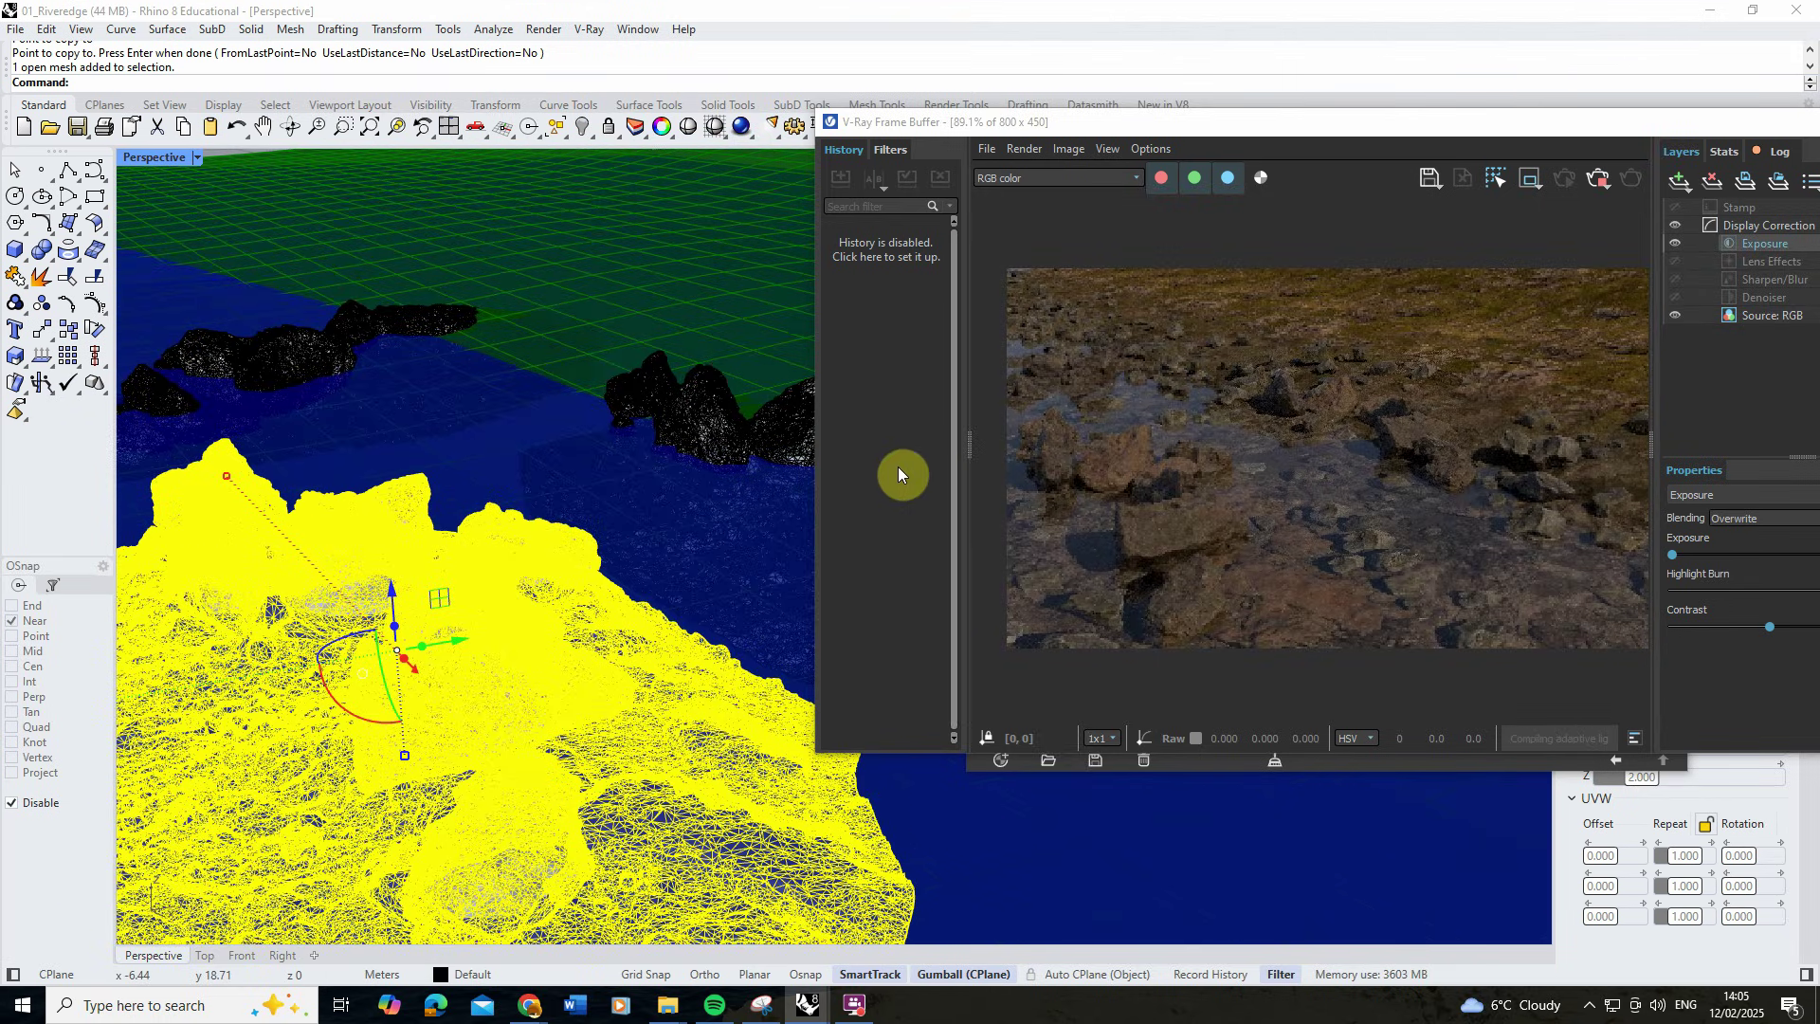
mouse_move(628, 468)
right_down()
mouse_move(572, 471)
mouse_move(605, 469)
right_up()
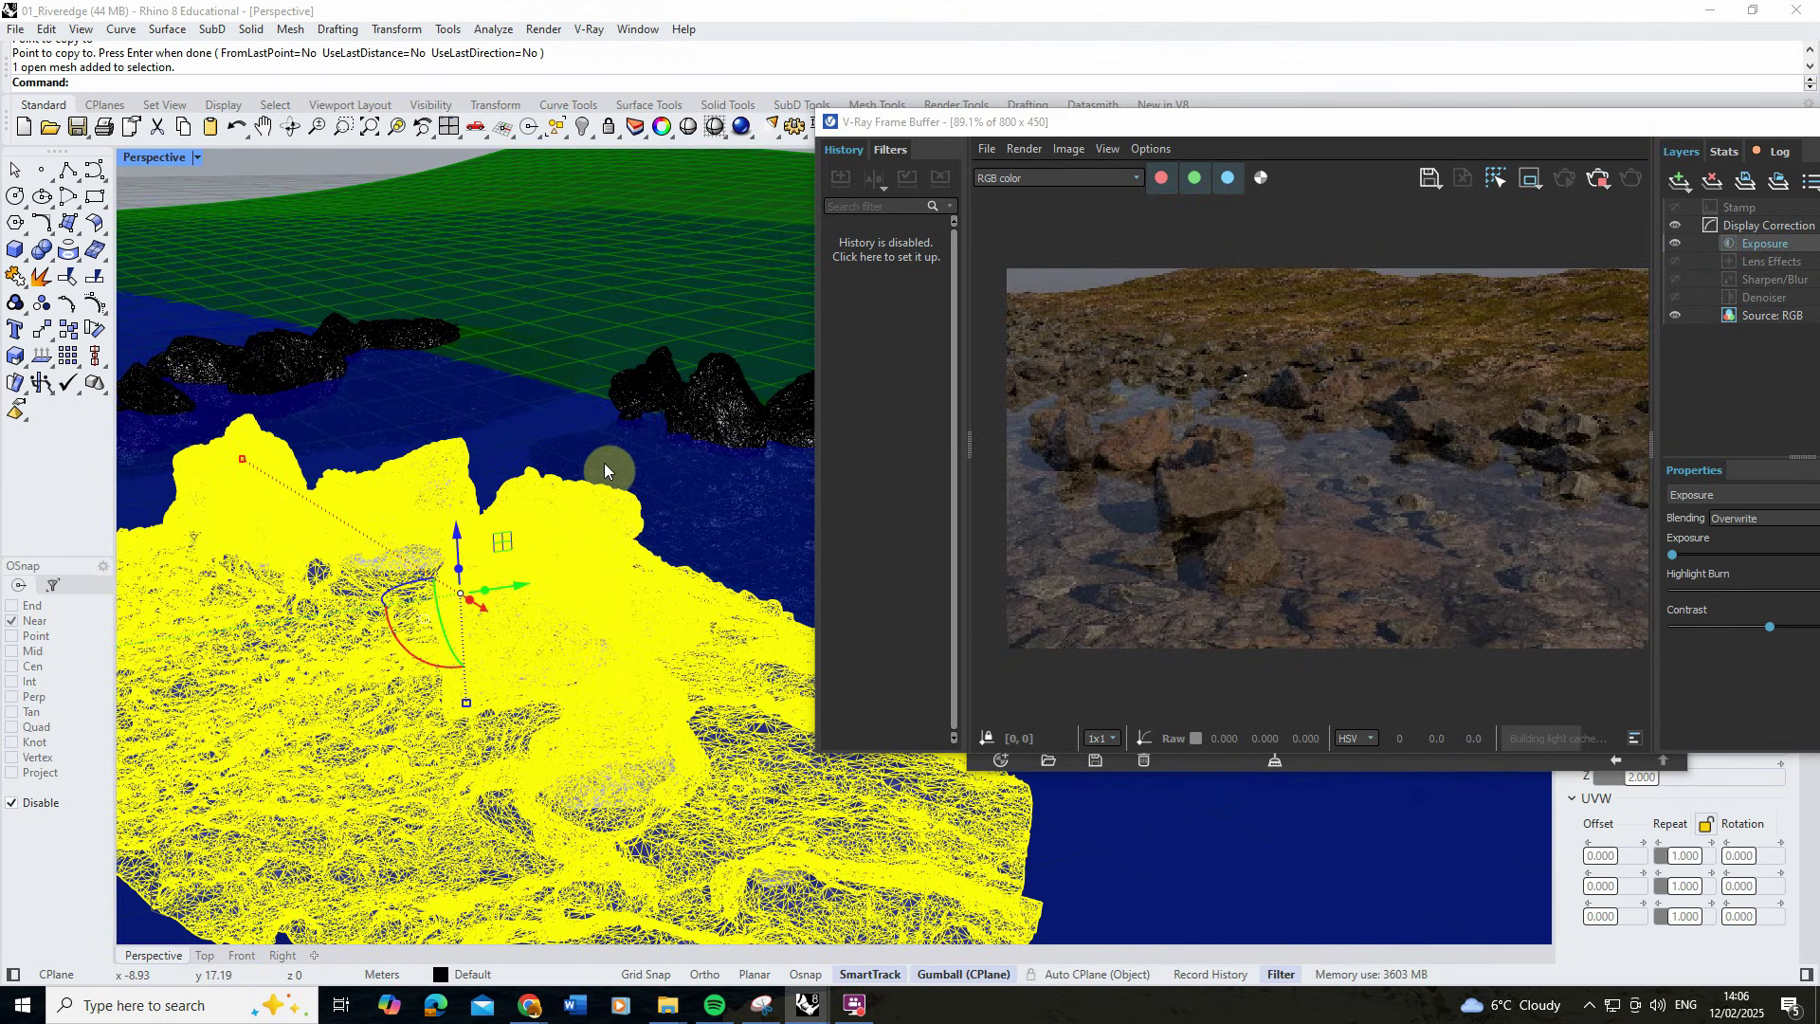
click(472, 704)
drag(472, 703, 474, 580)
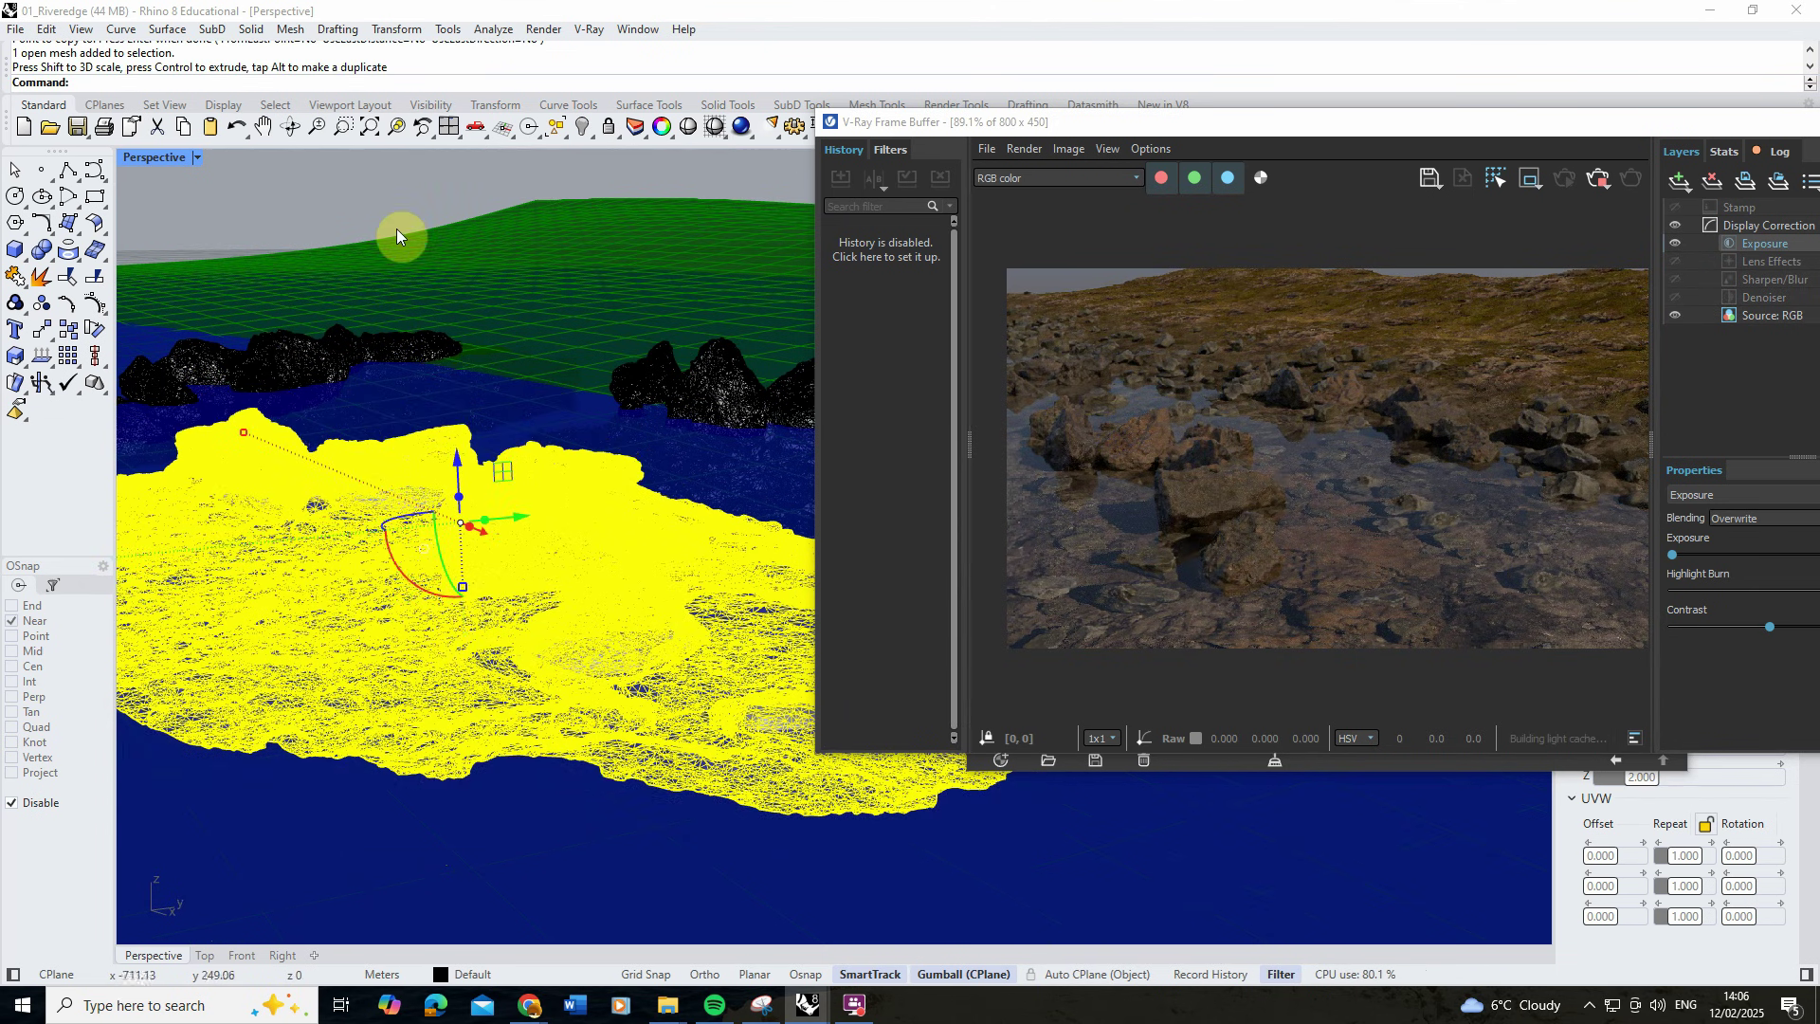
key(Escape)
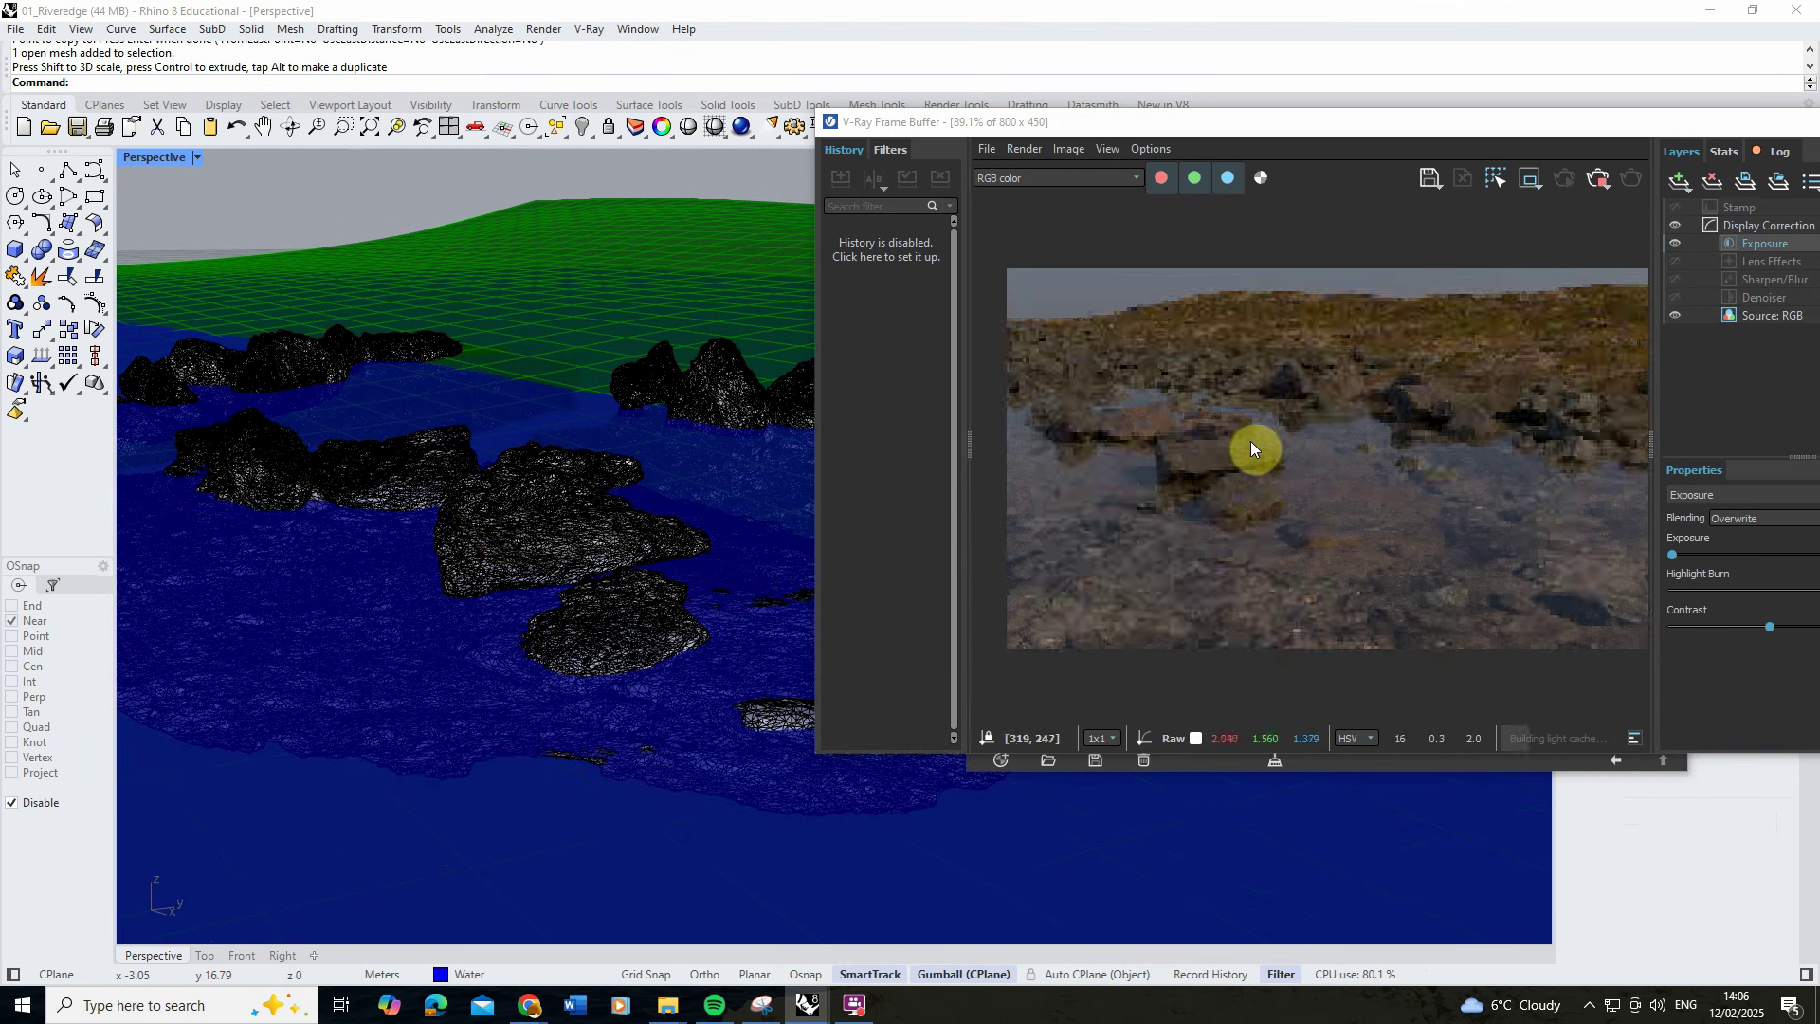
Lower the flattened foreground rock cluster along Z so its rocks sit deeper in the water.
click(470, 499)
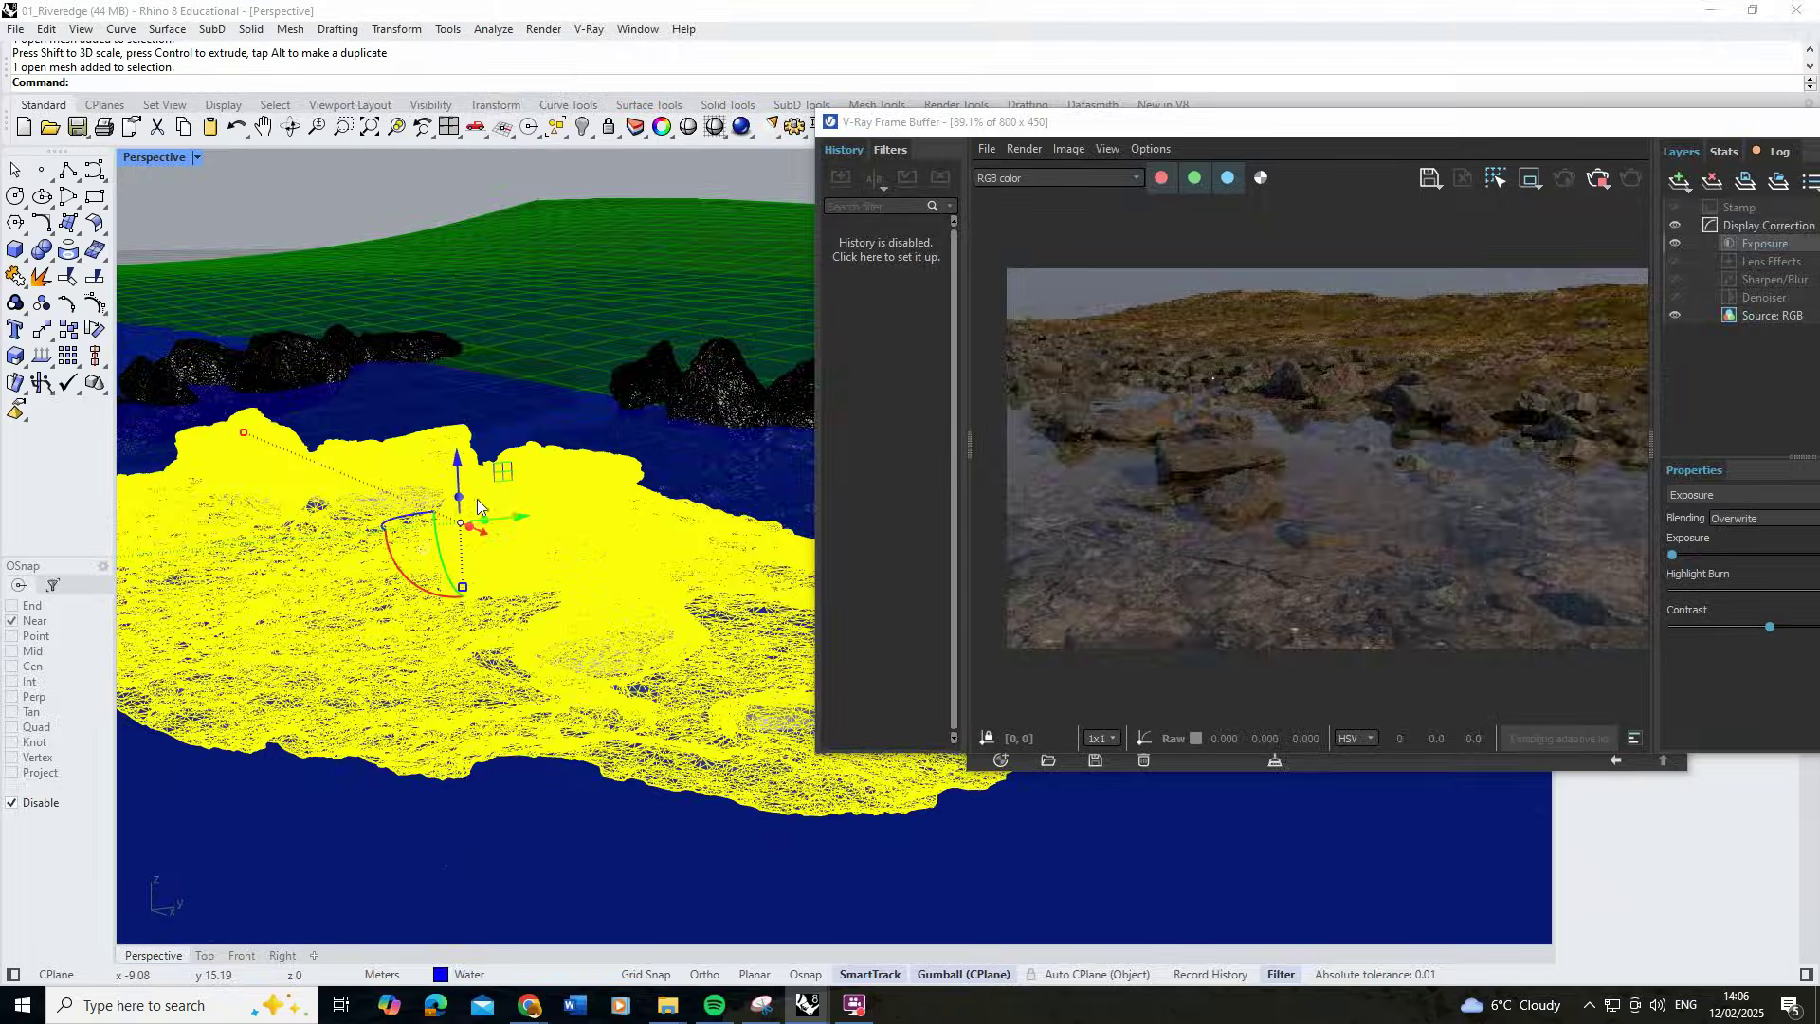
drag(457, 468, 442, 410)
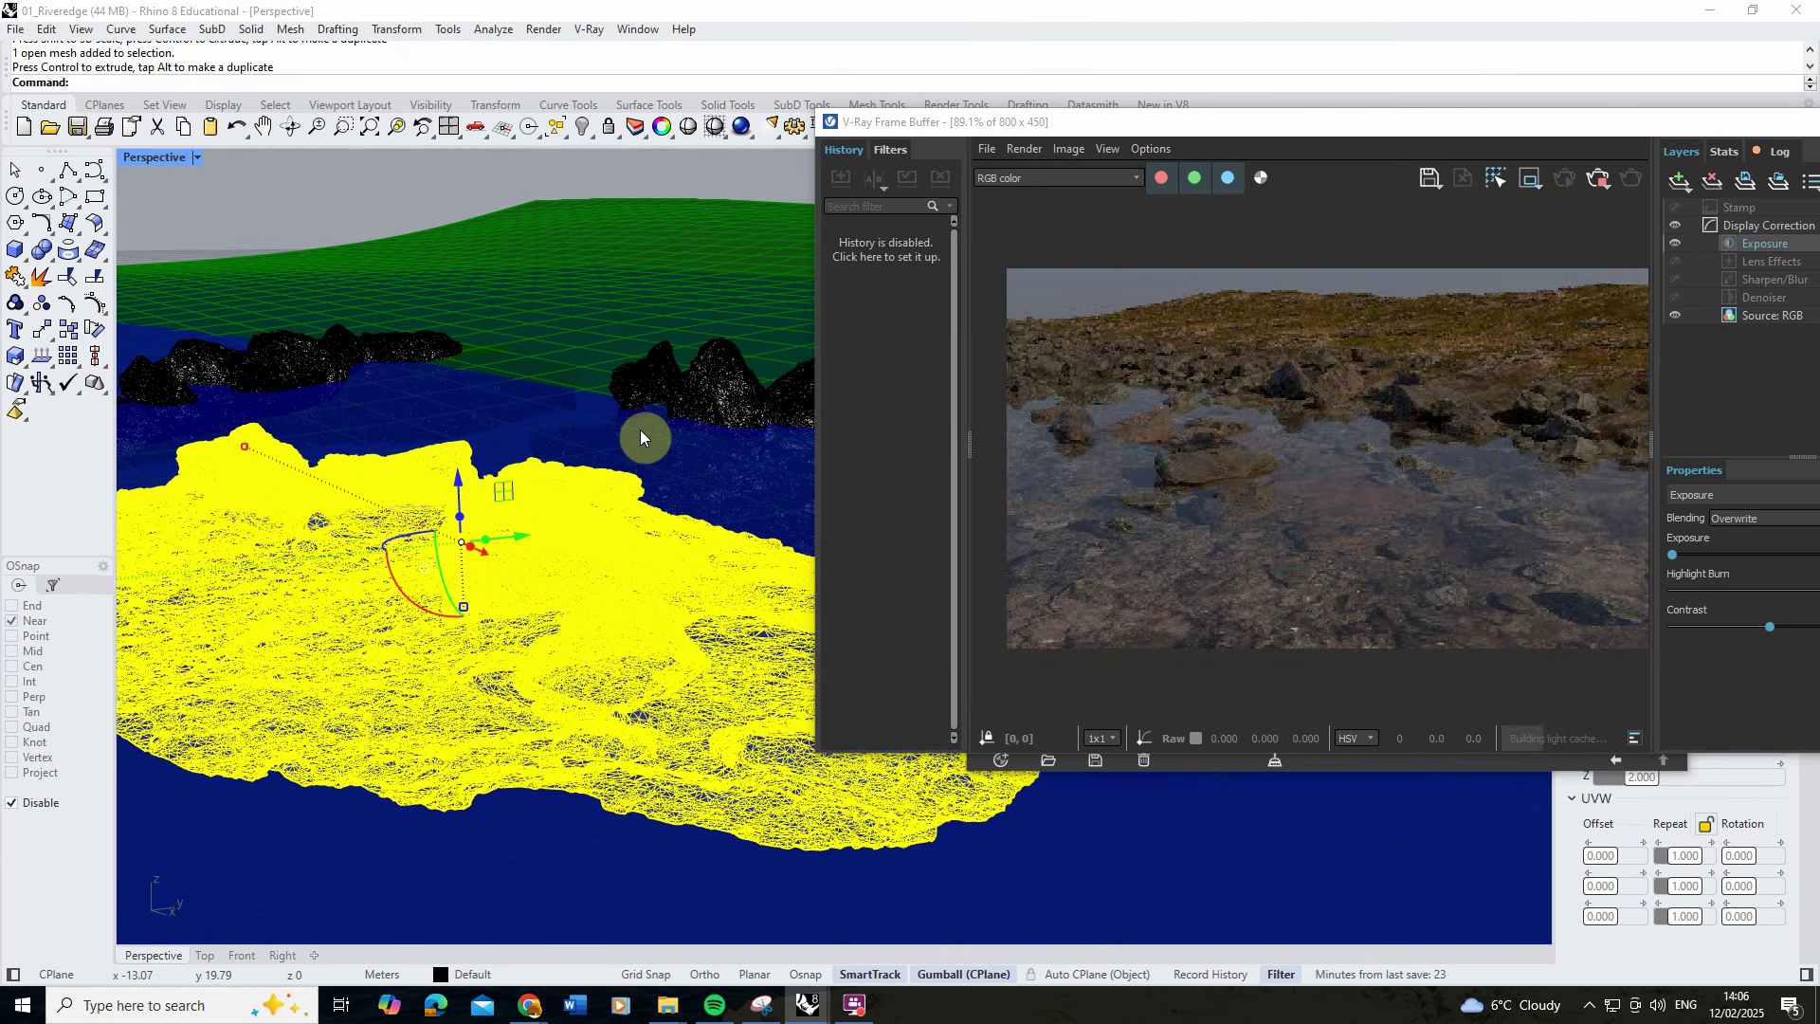
right_drag(496, 363, 521, 392)
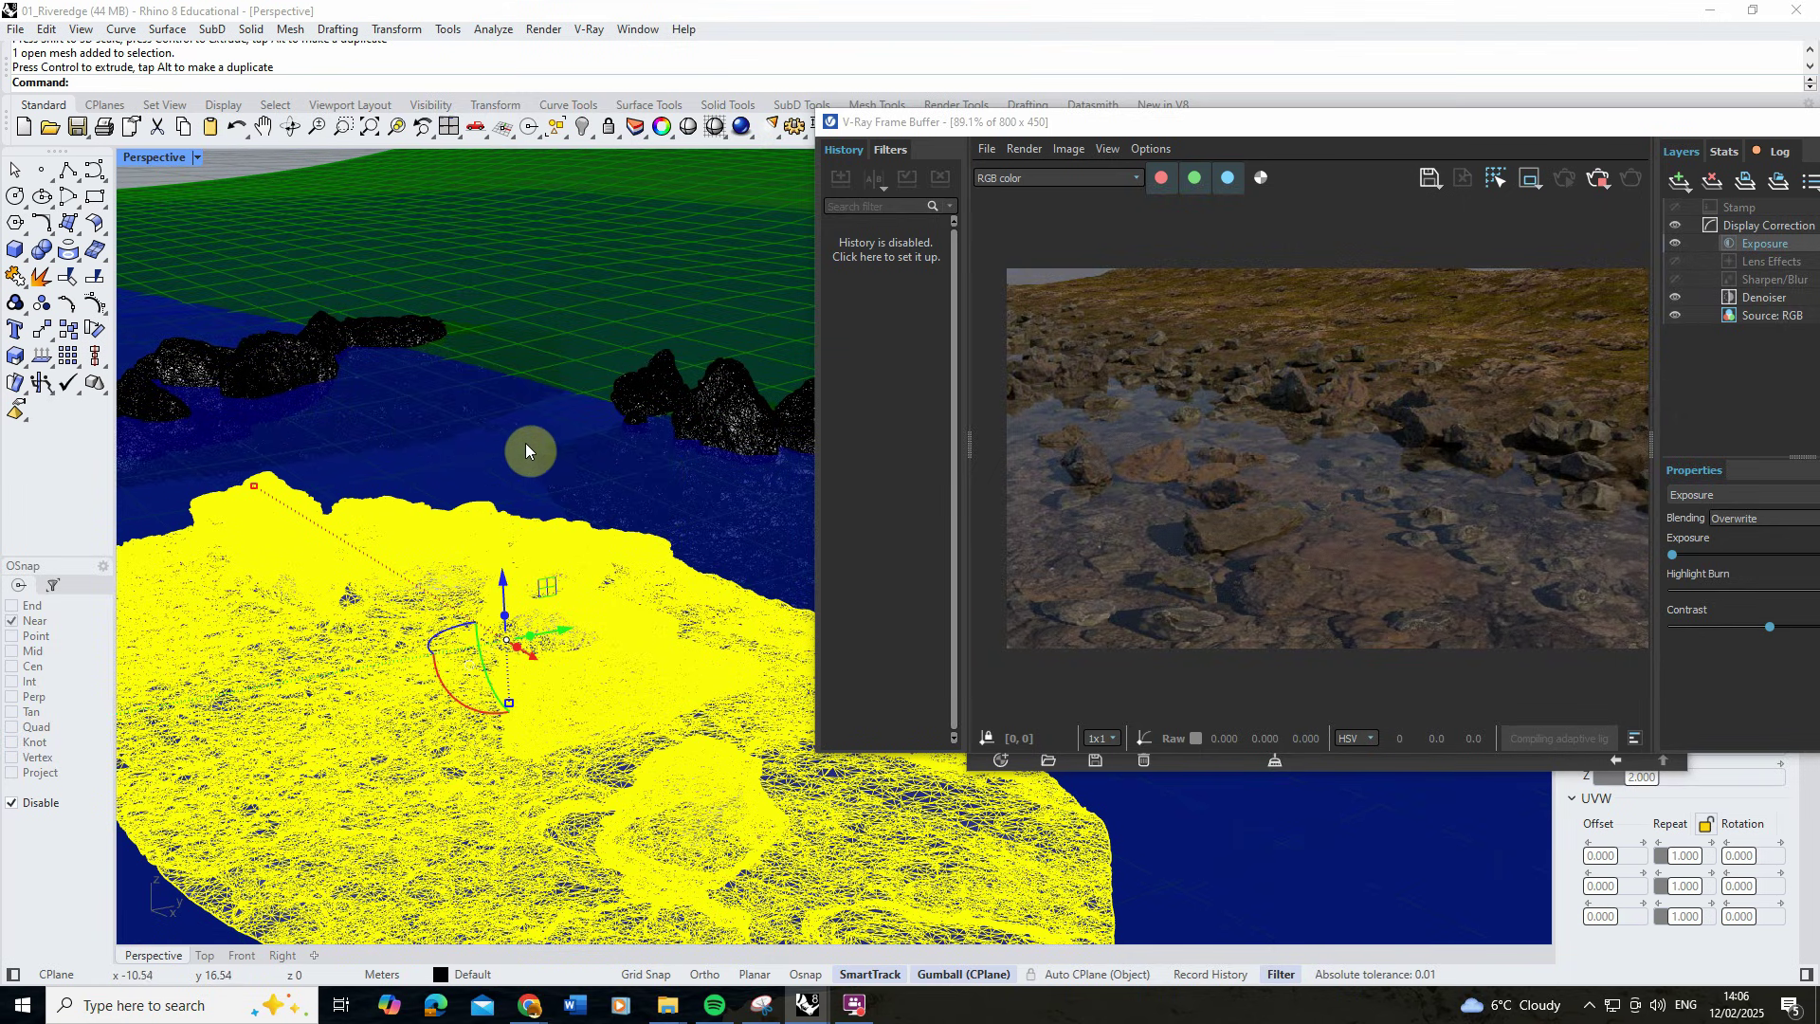
Add a Noise B texture as the bump map of the Water material.
drag(1139, 131, 512, 130)
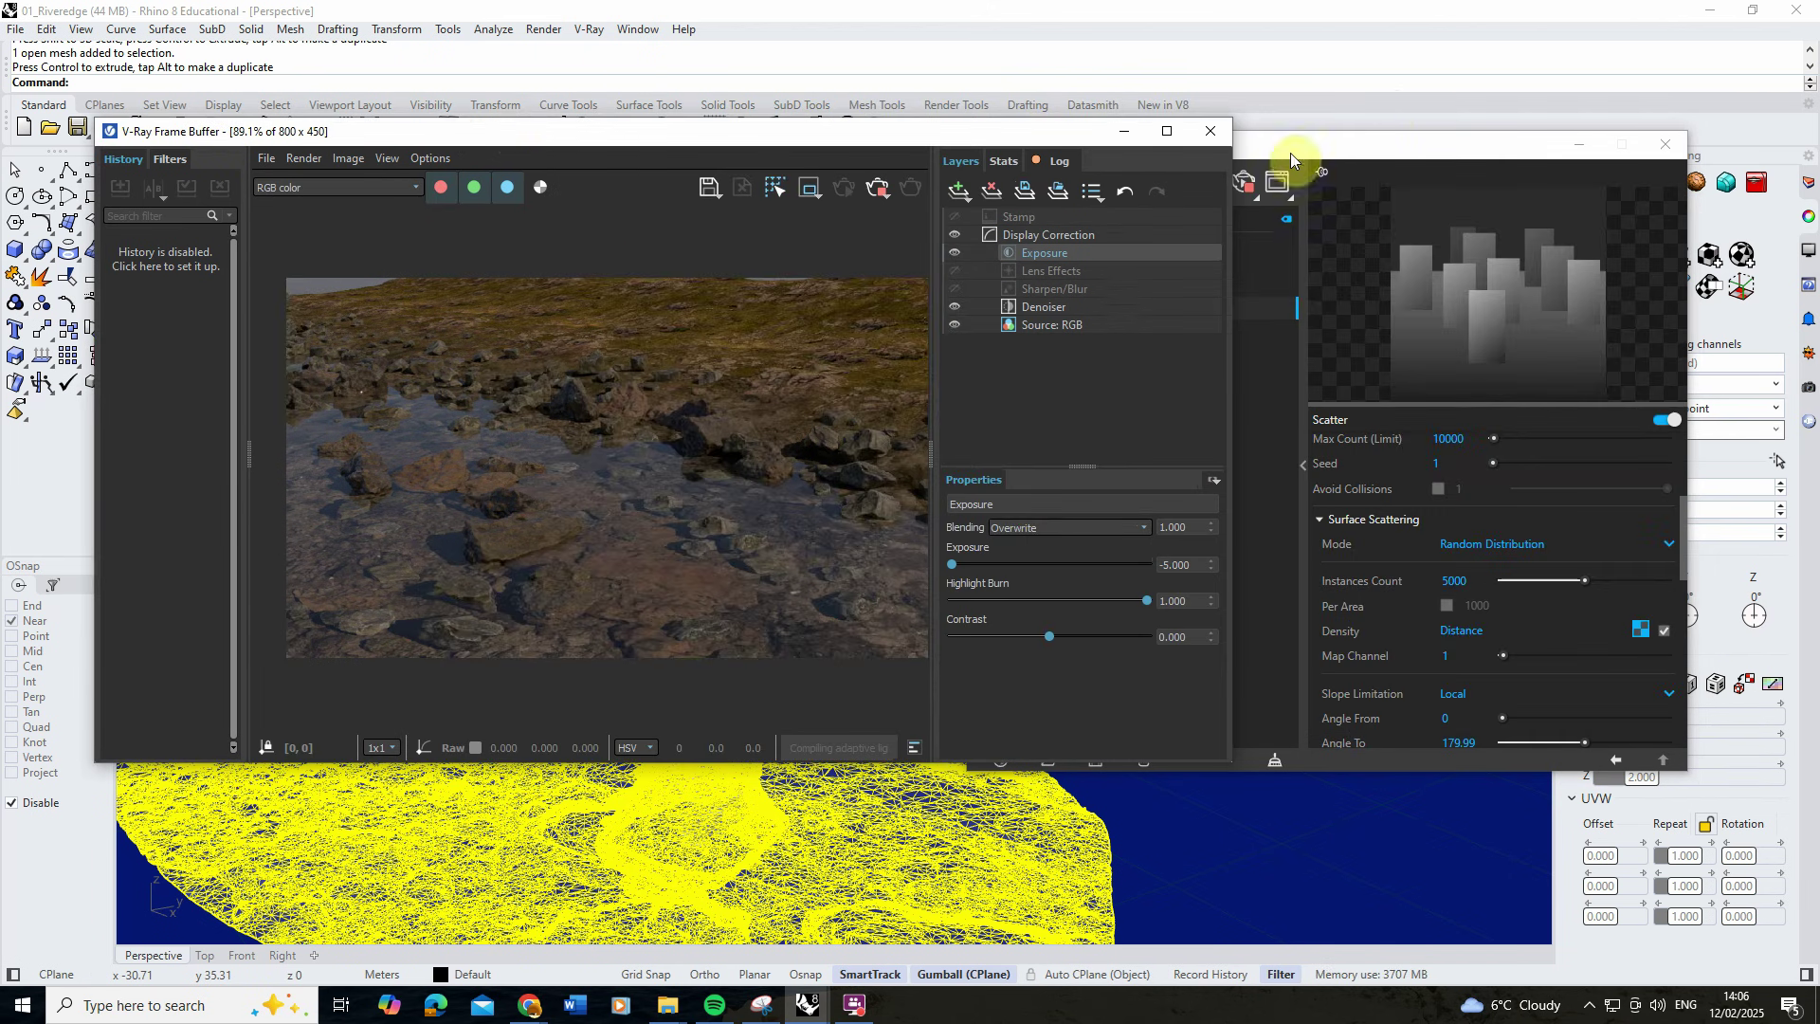
click(1271, 180)
click(1007, 194)
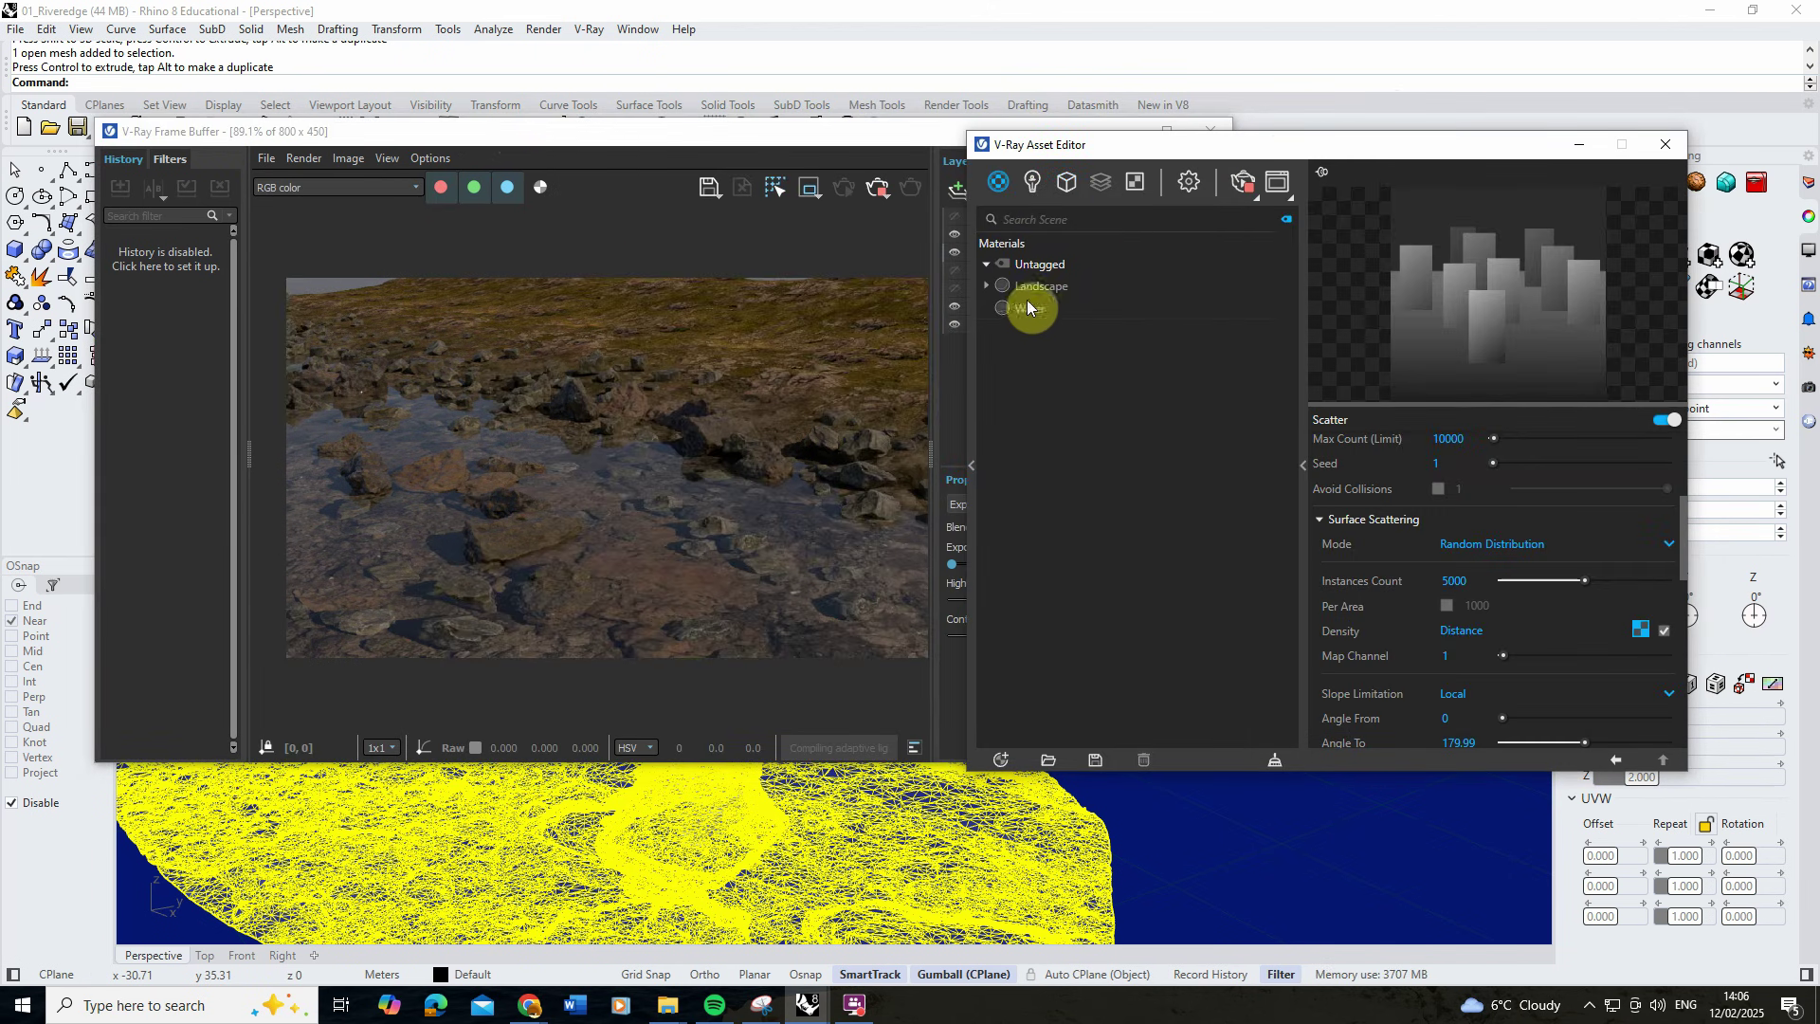
click(1041, 309)
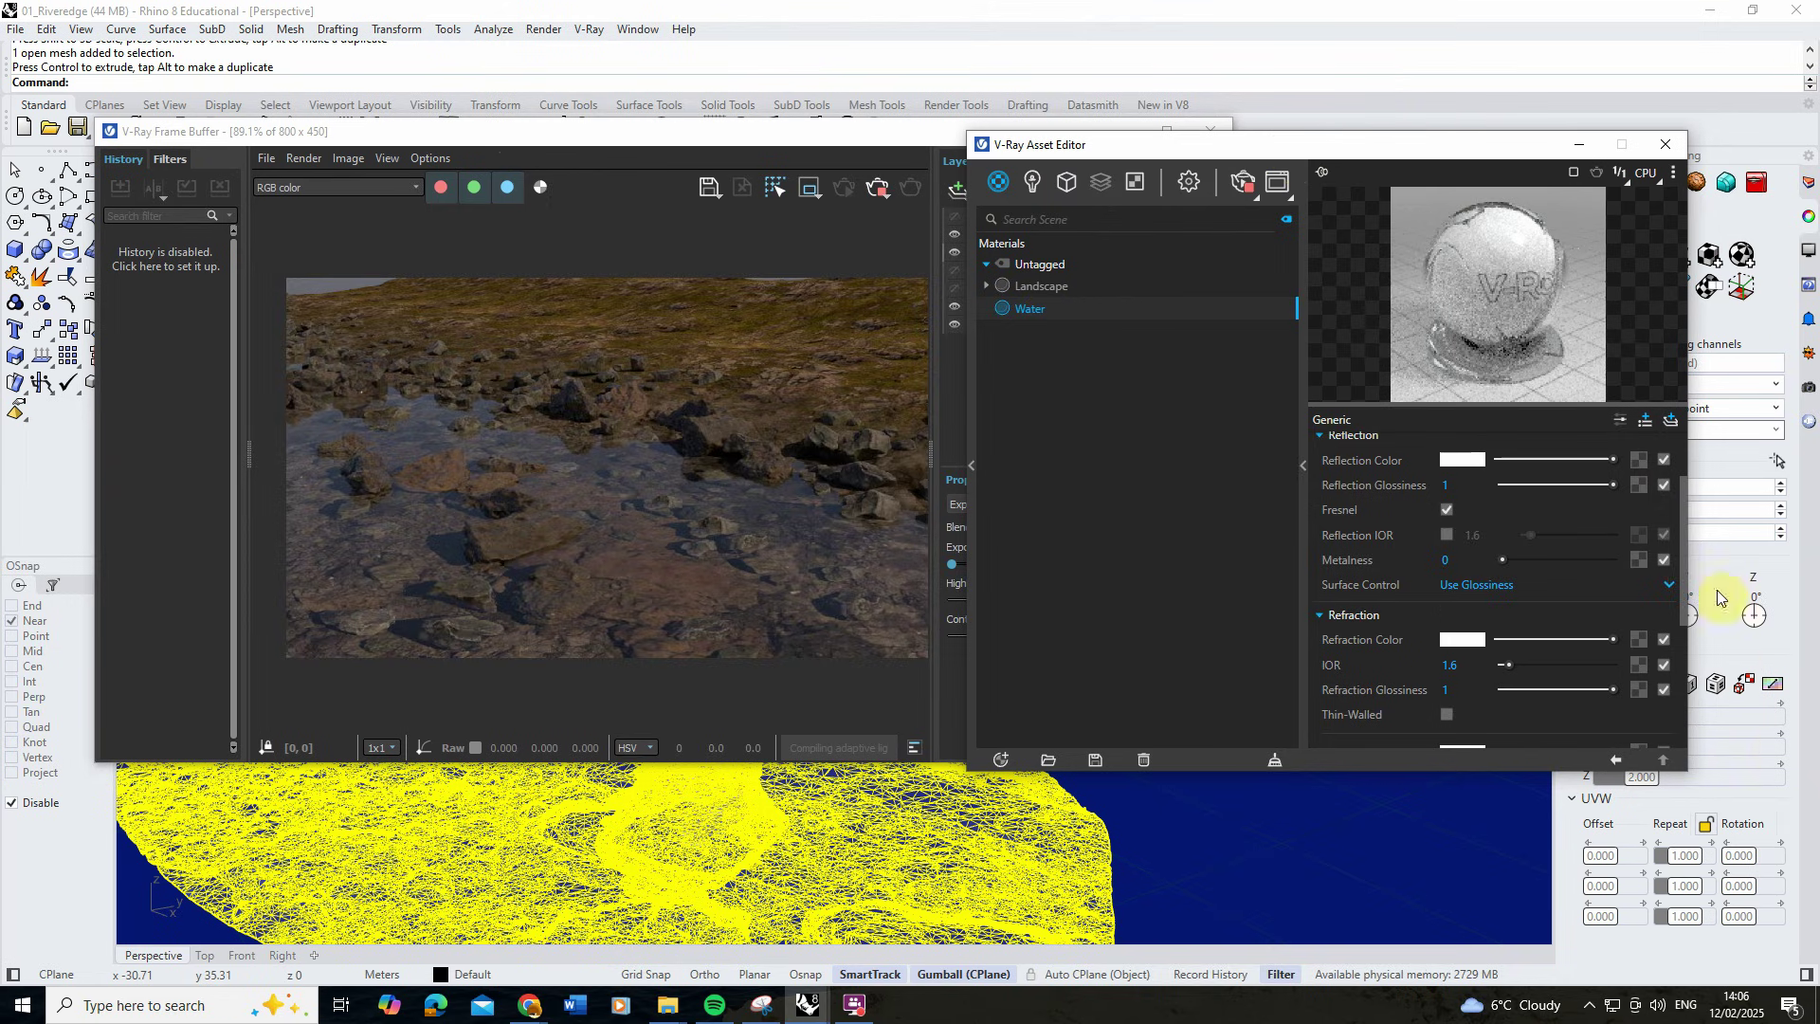
drag(1686, 554, 1694, 662)
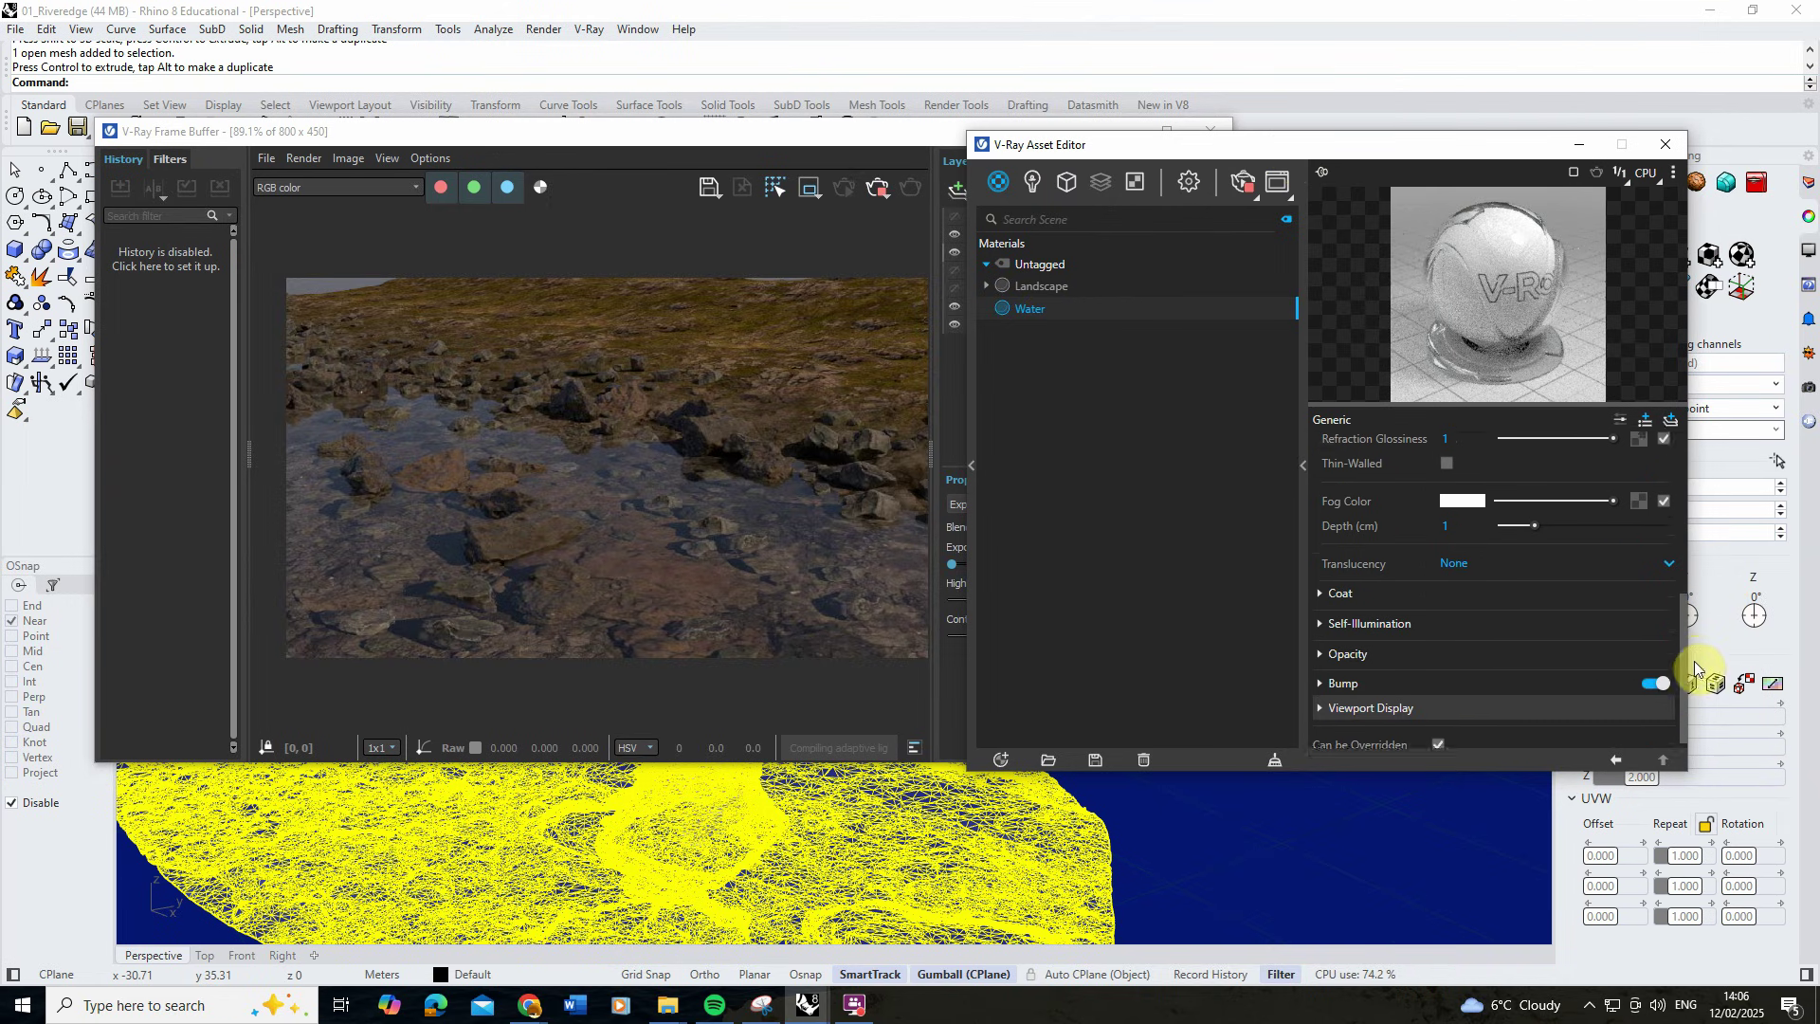
click(1320, 675)
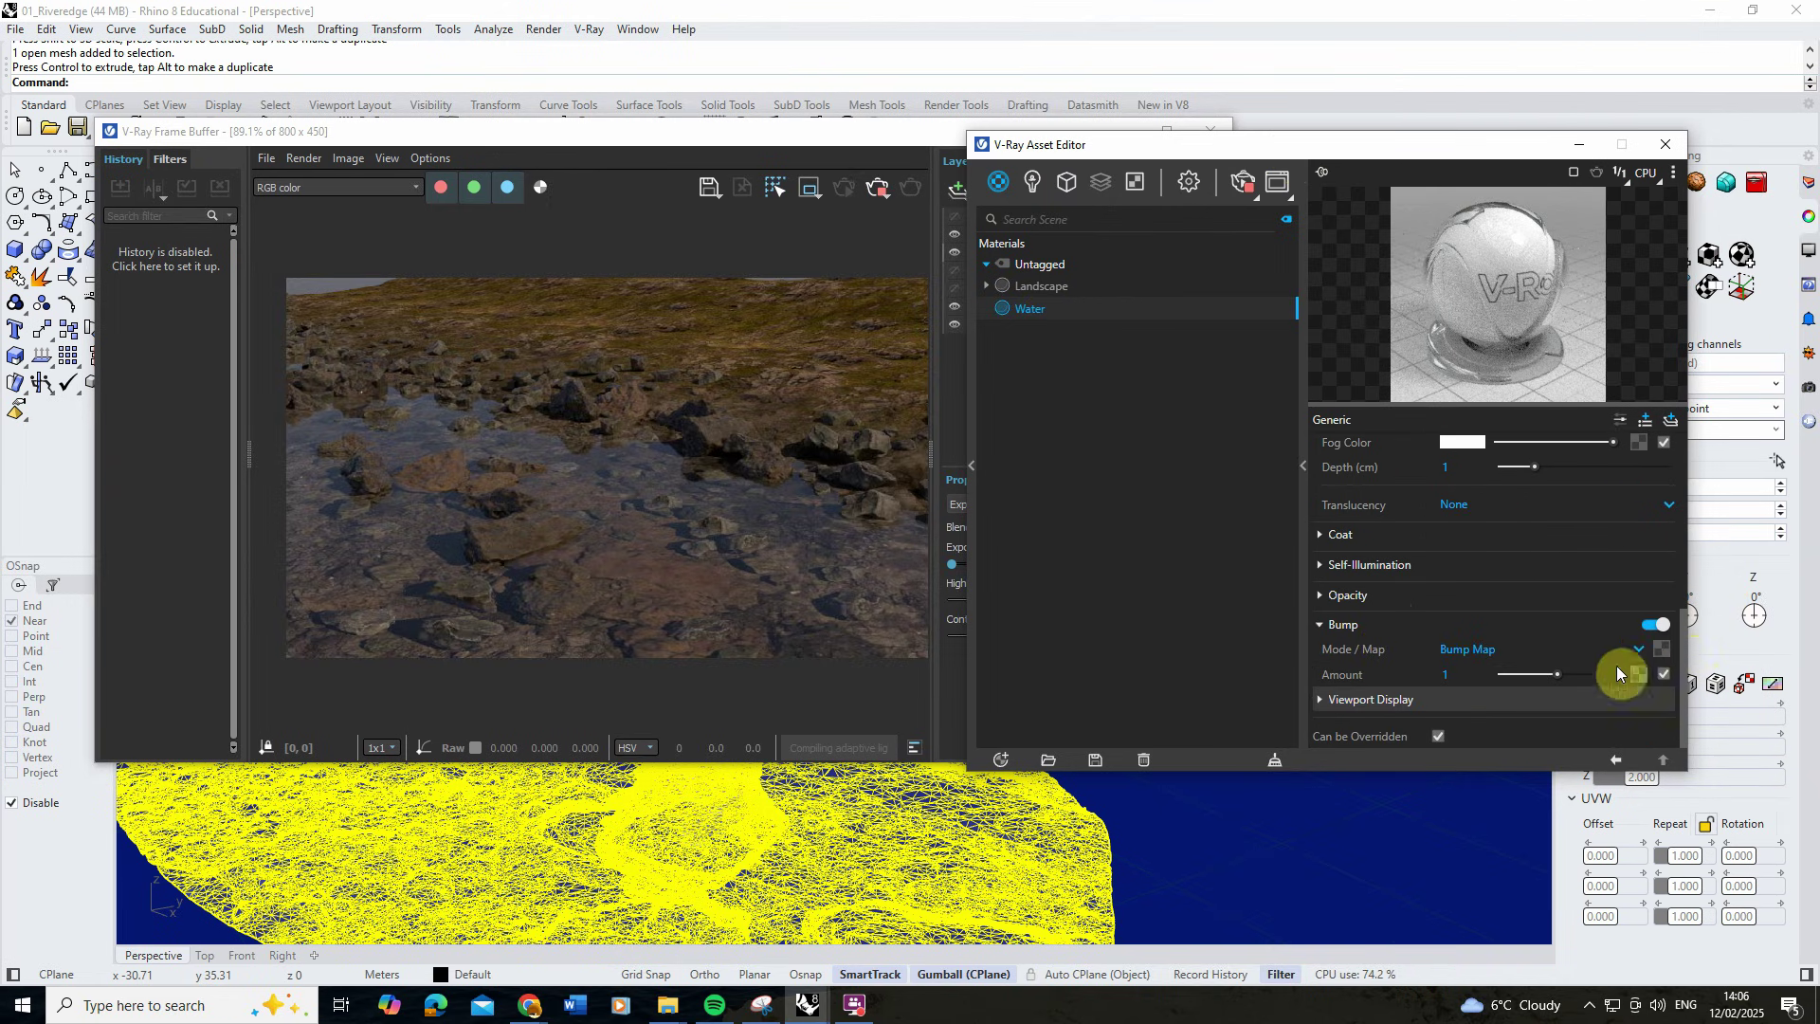
click(1656, 651)
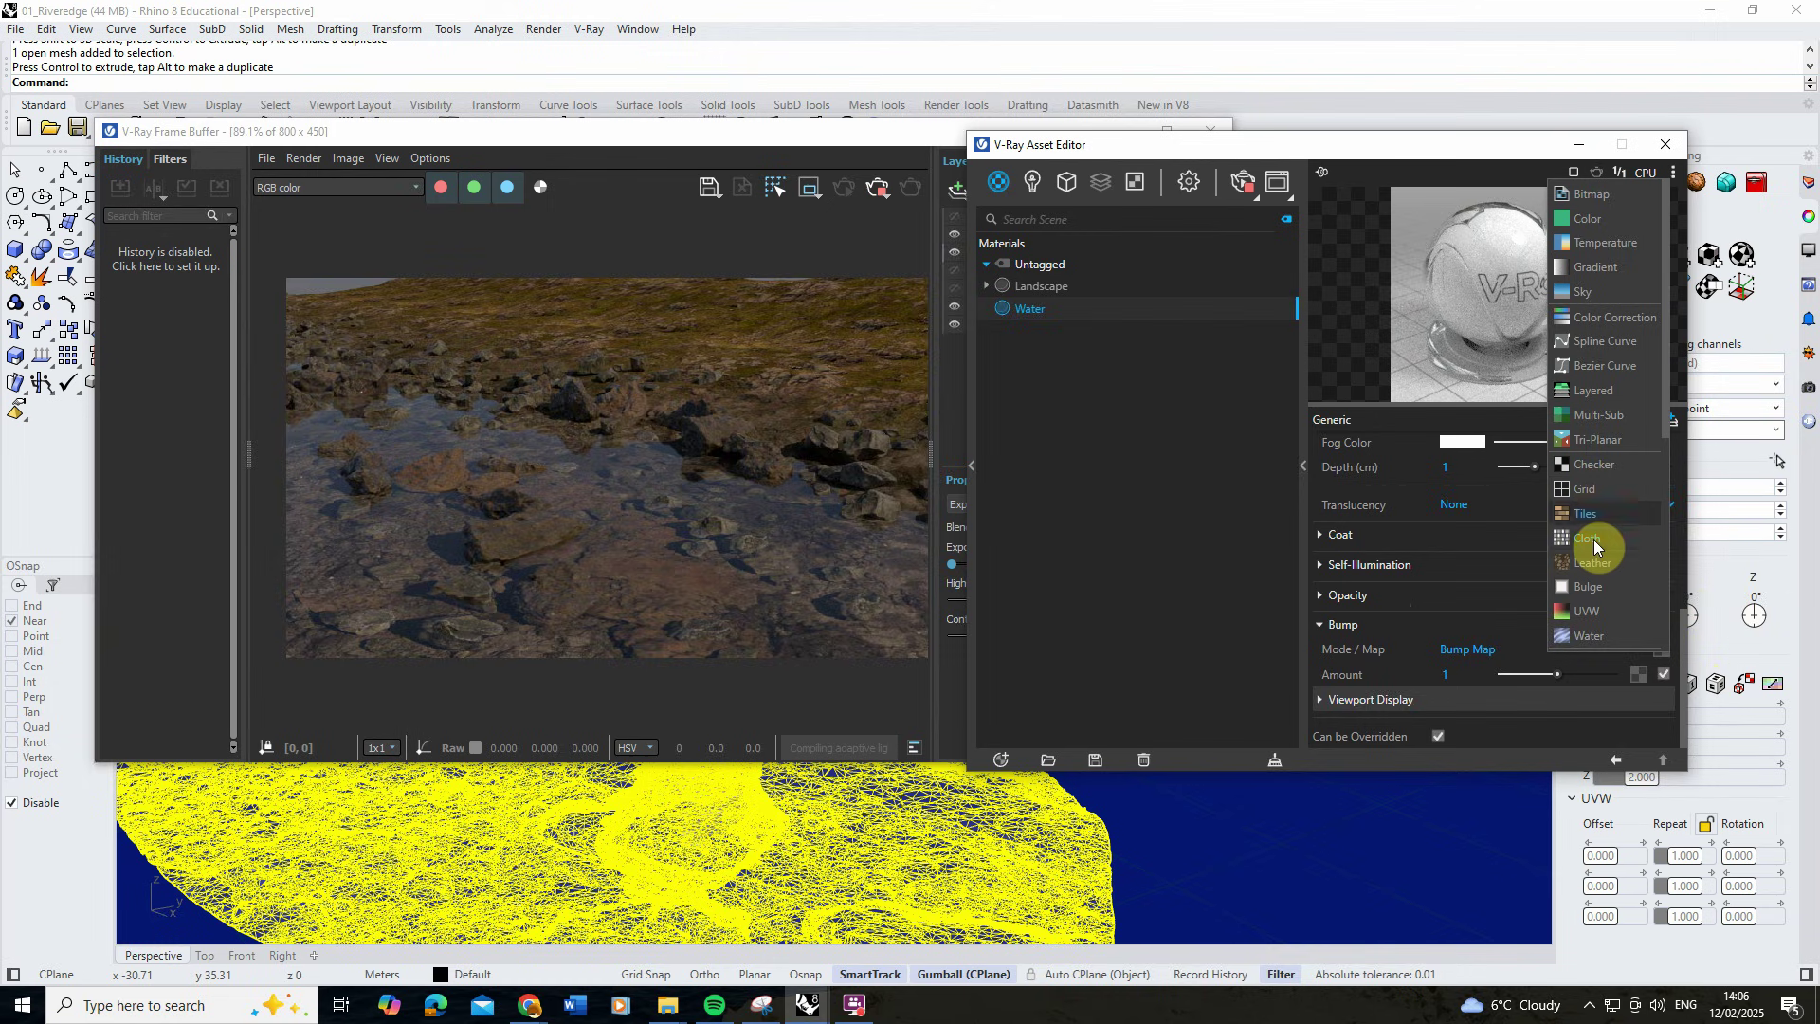
scroll(1602, 547, down, 3)
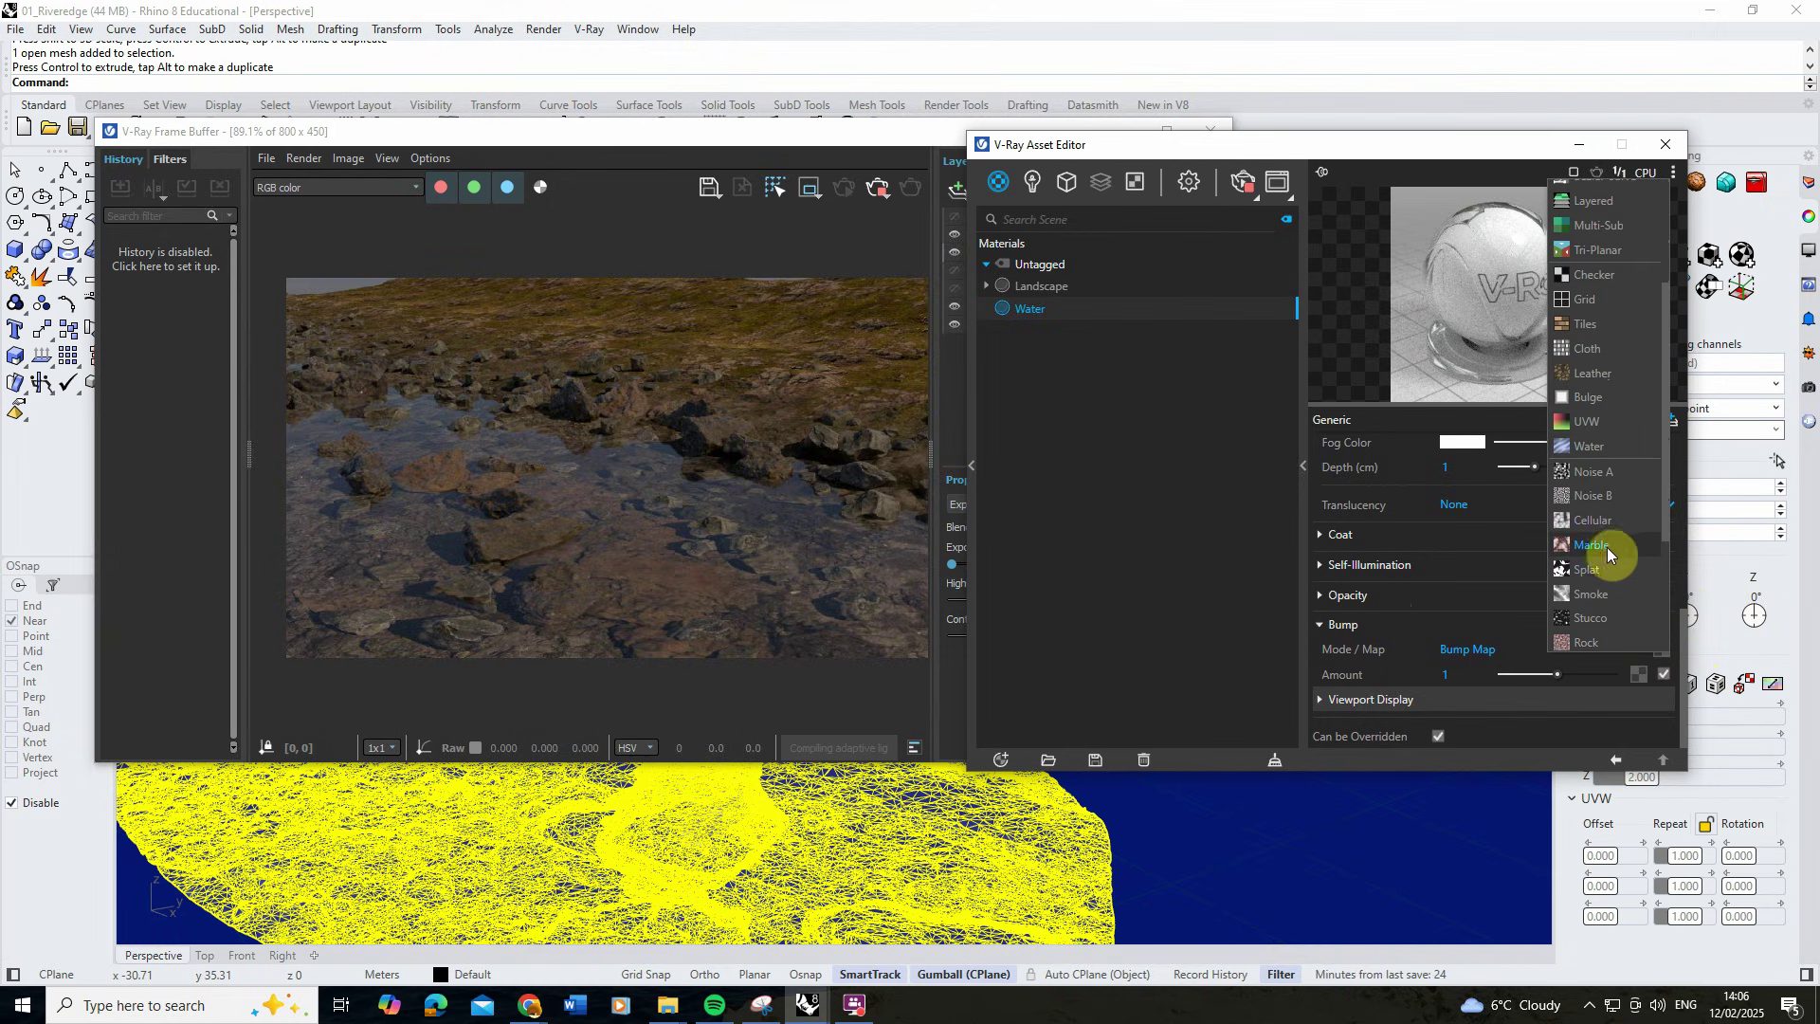
click(1602, 497)
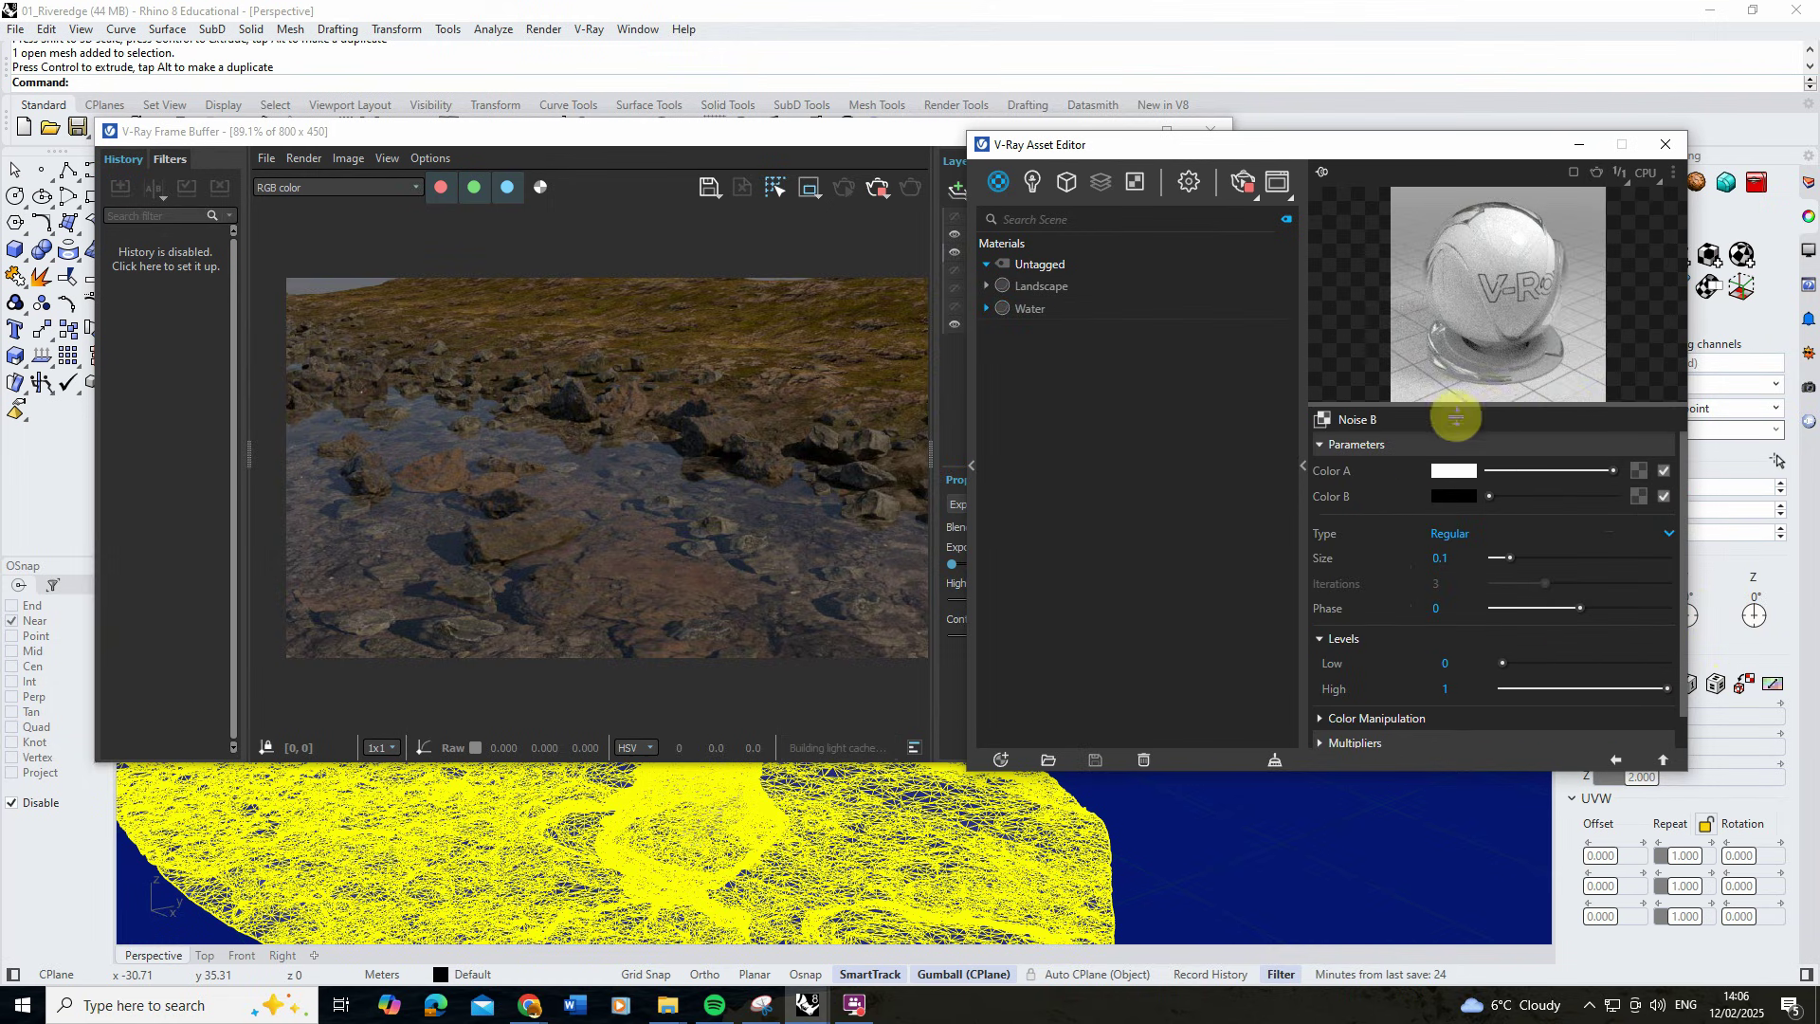
Try sizes of 0.001 and 0.008 for the Water material's Noise B bump texture.
click(1446, 560)
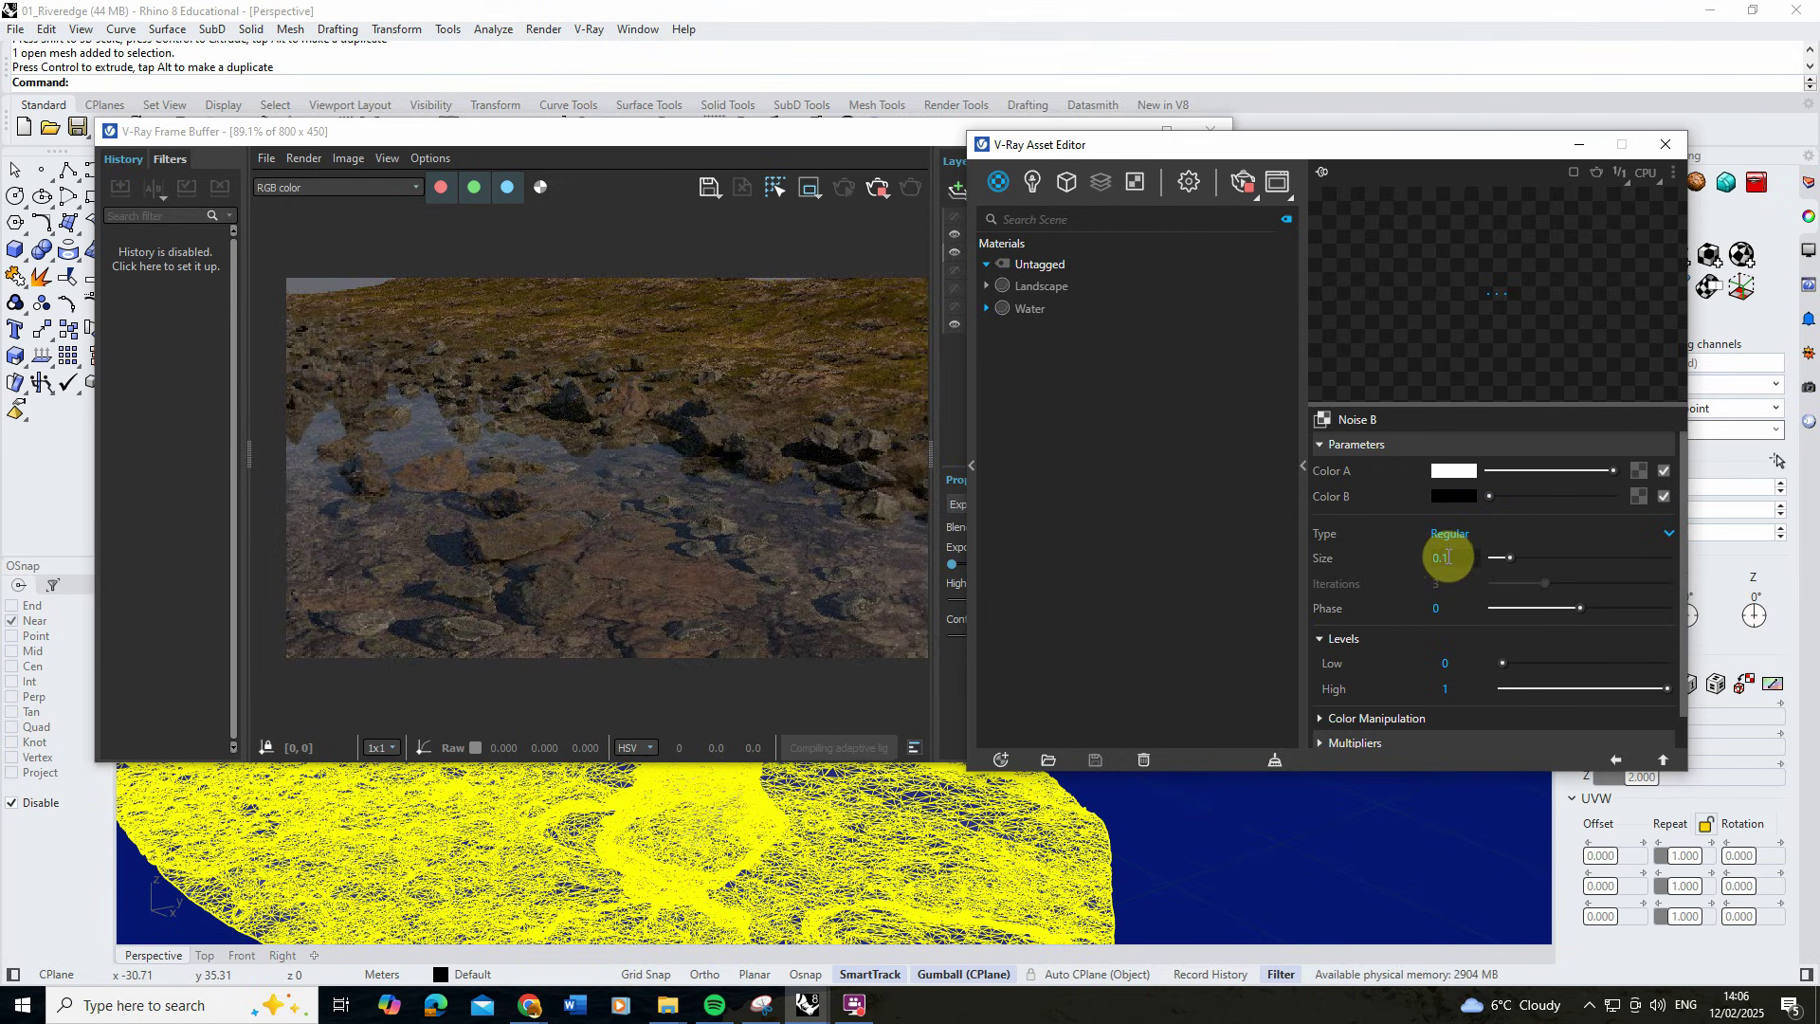
text(00)
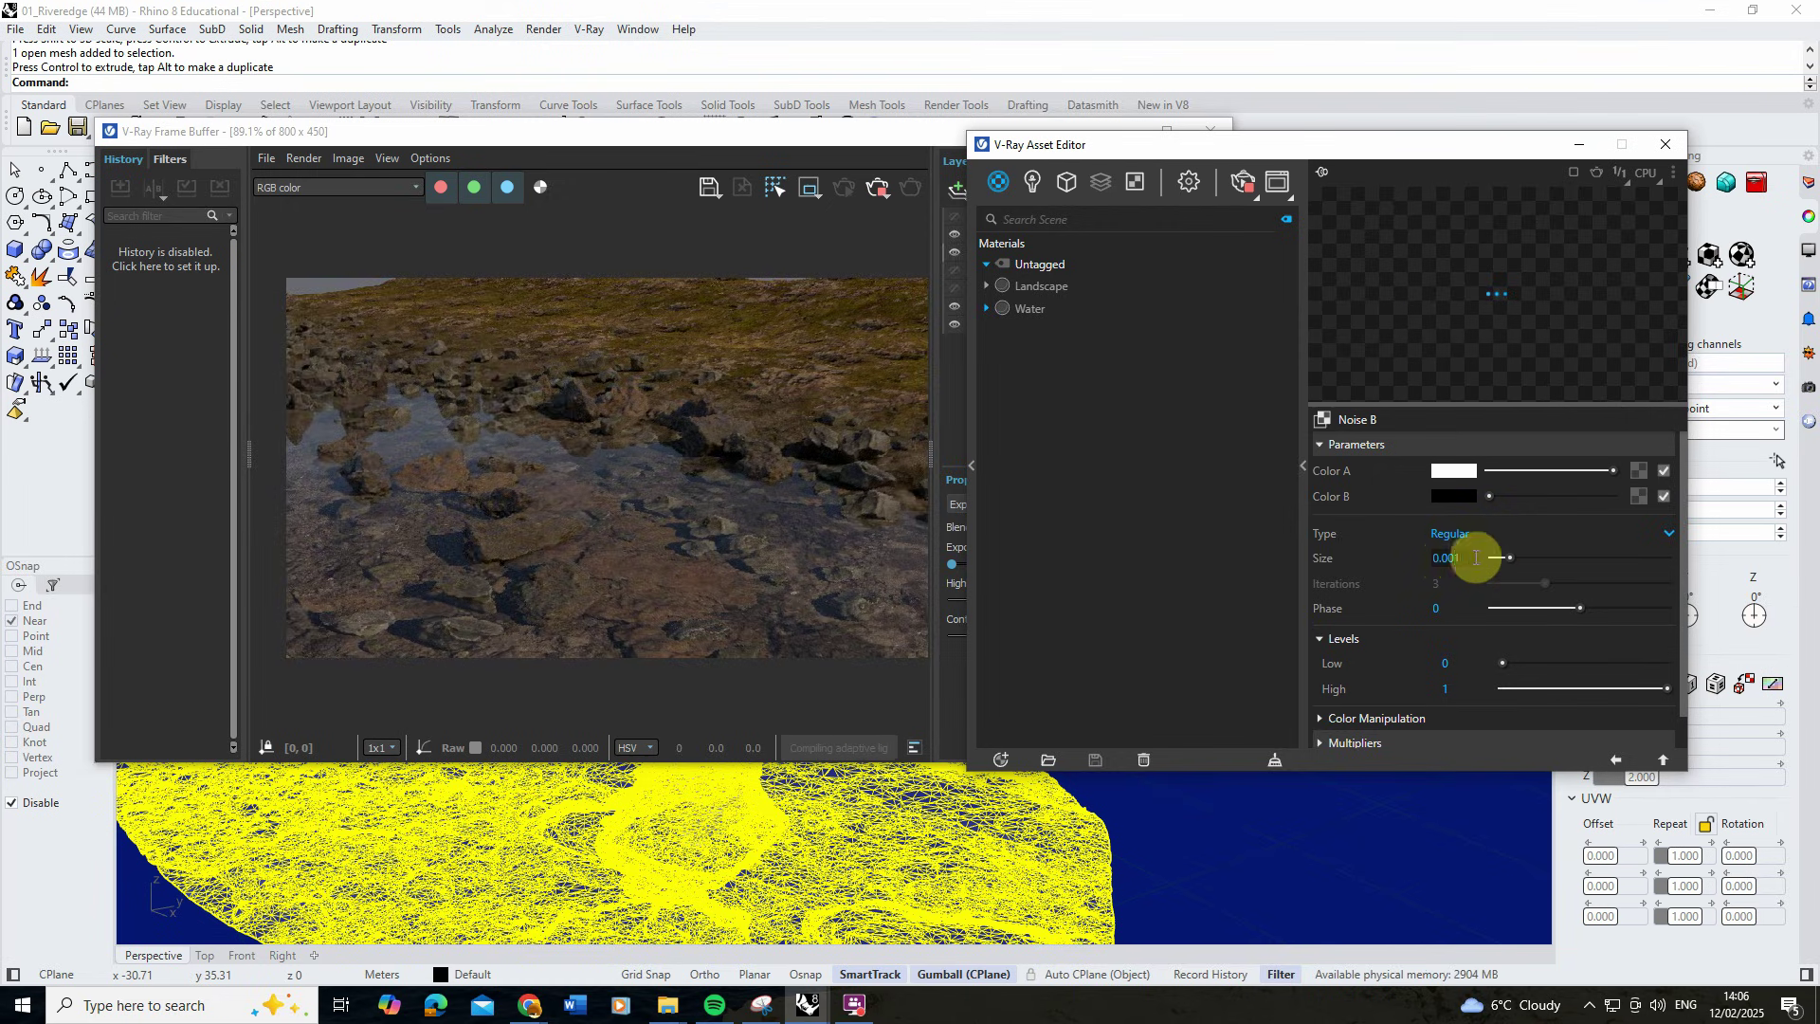
key(Return)
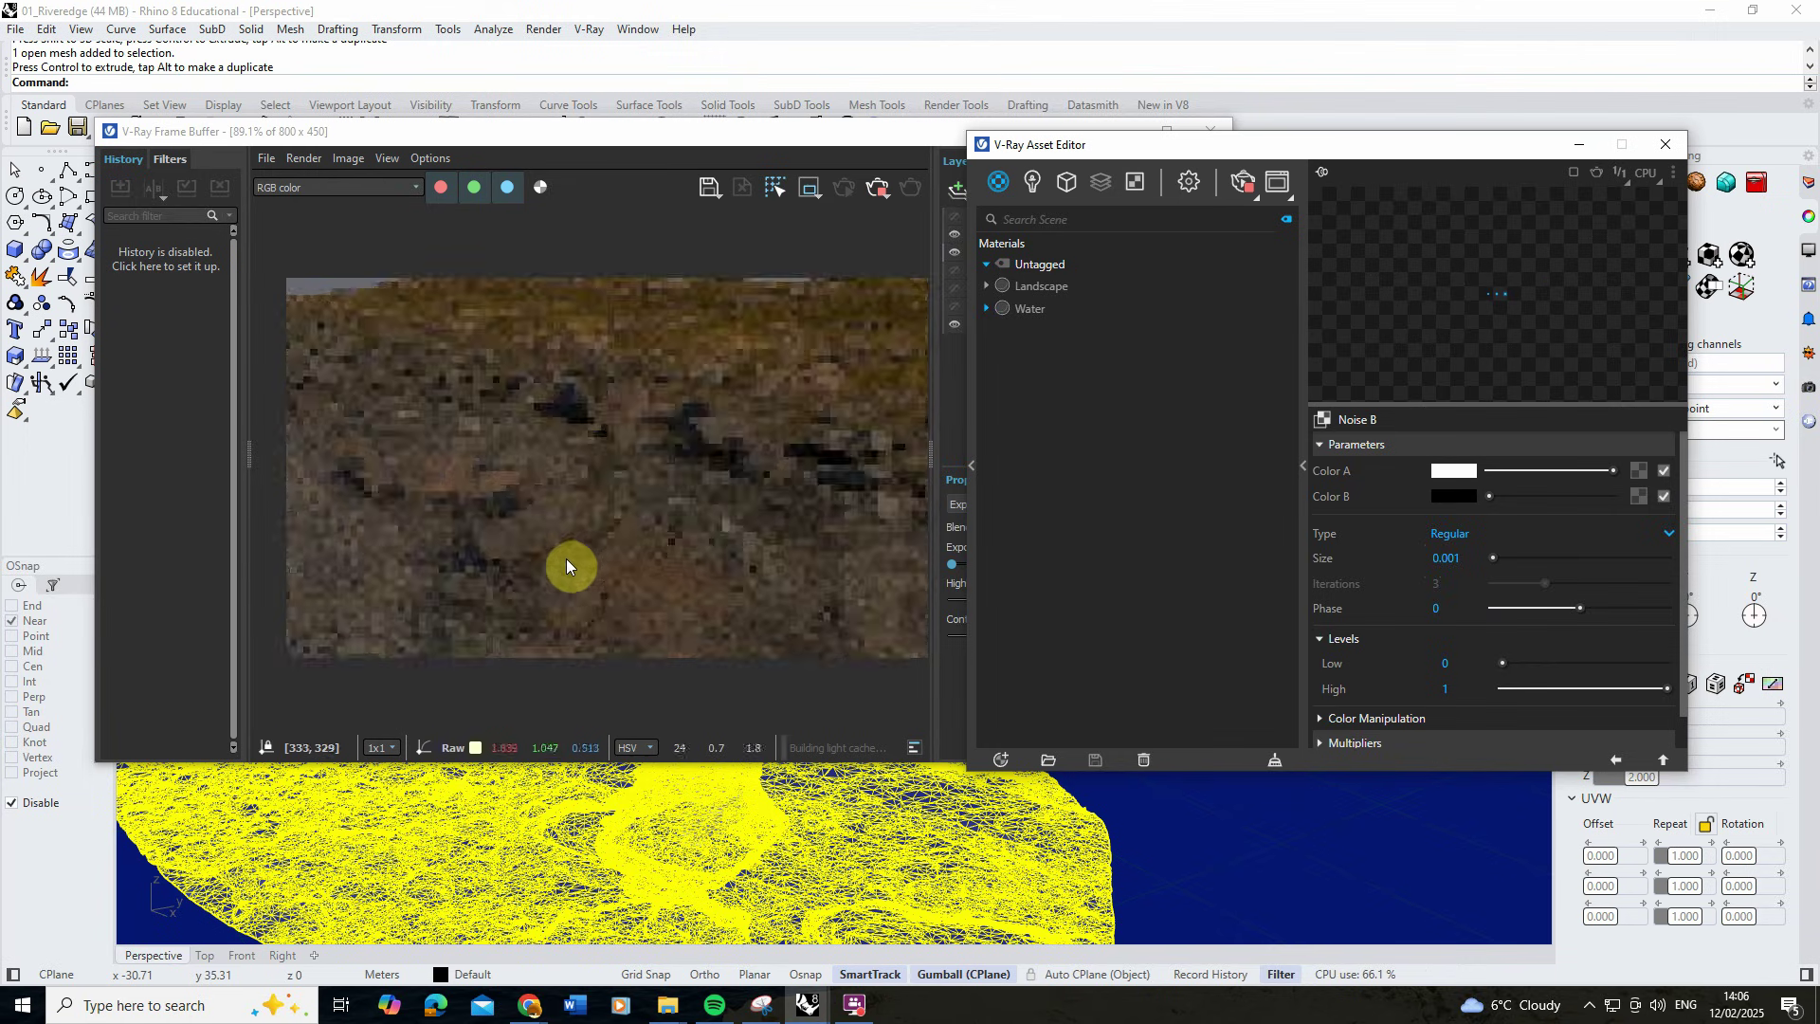
text(0.008)
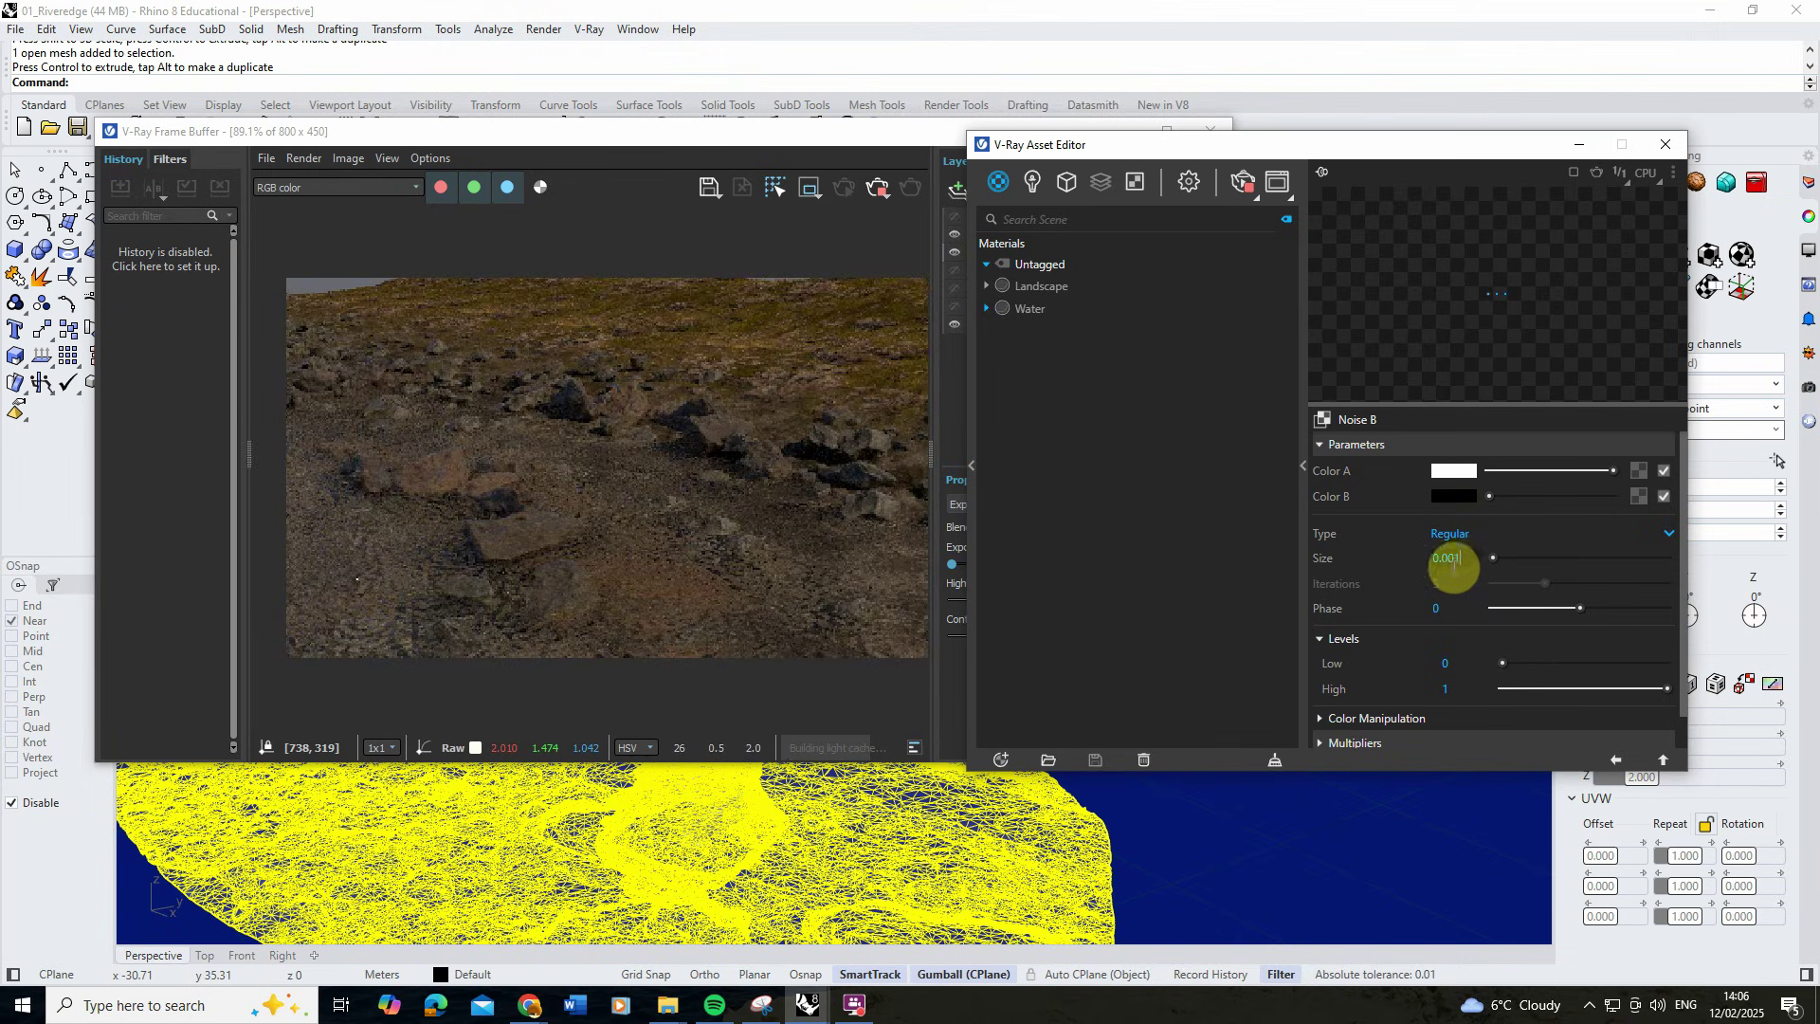
key(Return)
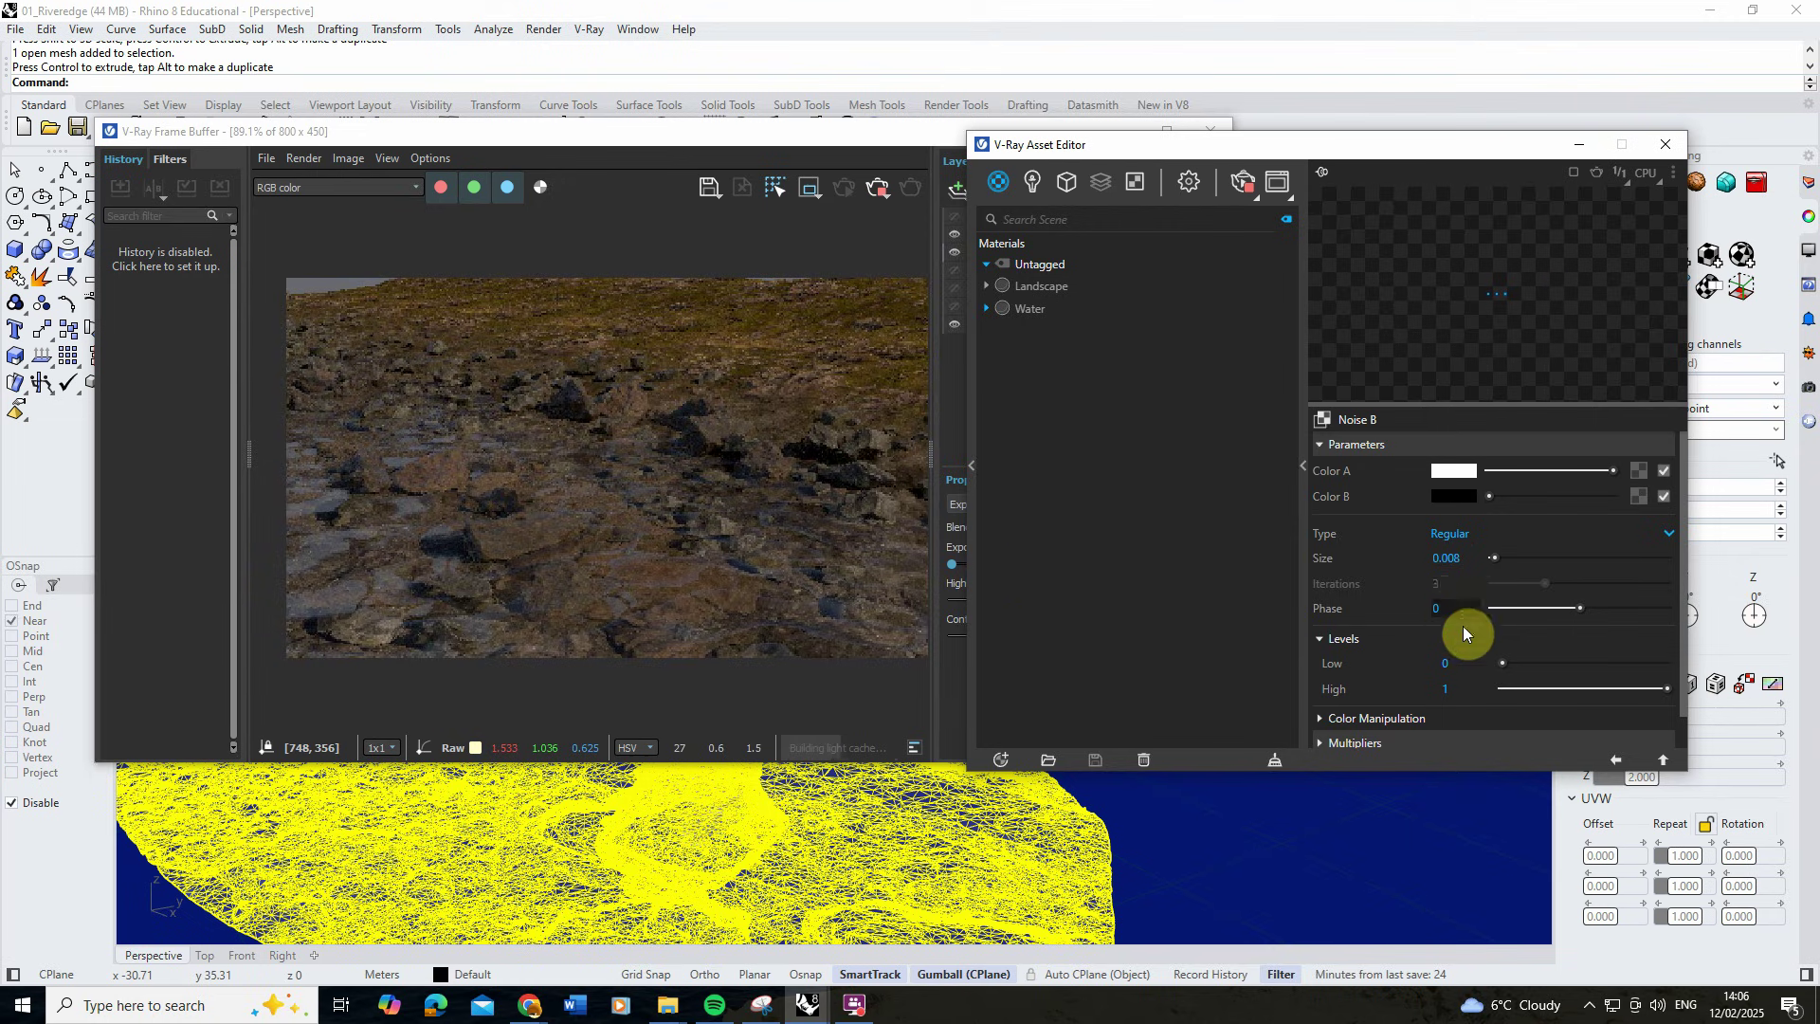
Try a bump amount of 0.2 on the Water material.
click(1610, 760)
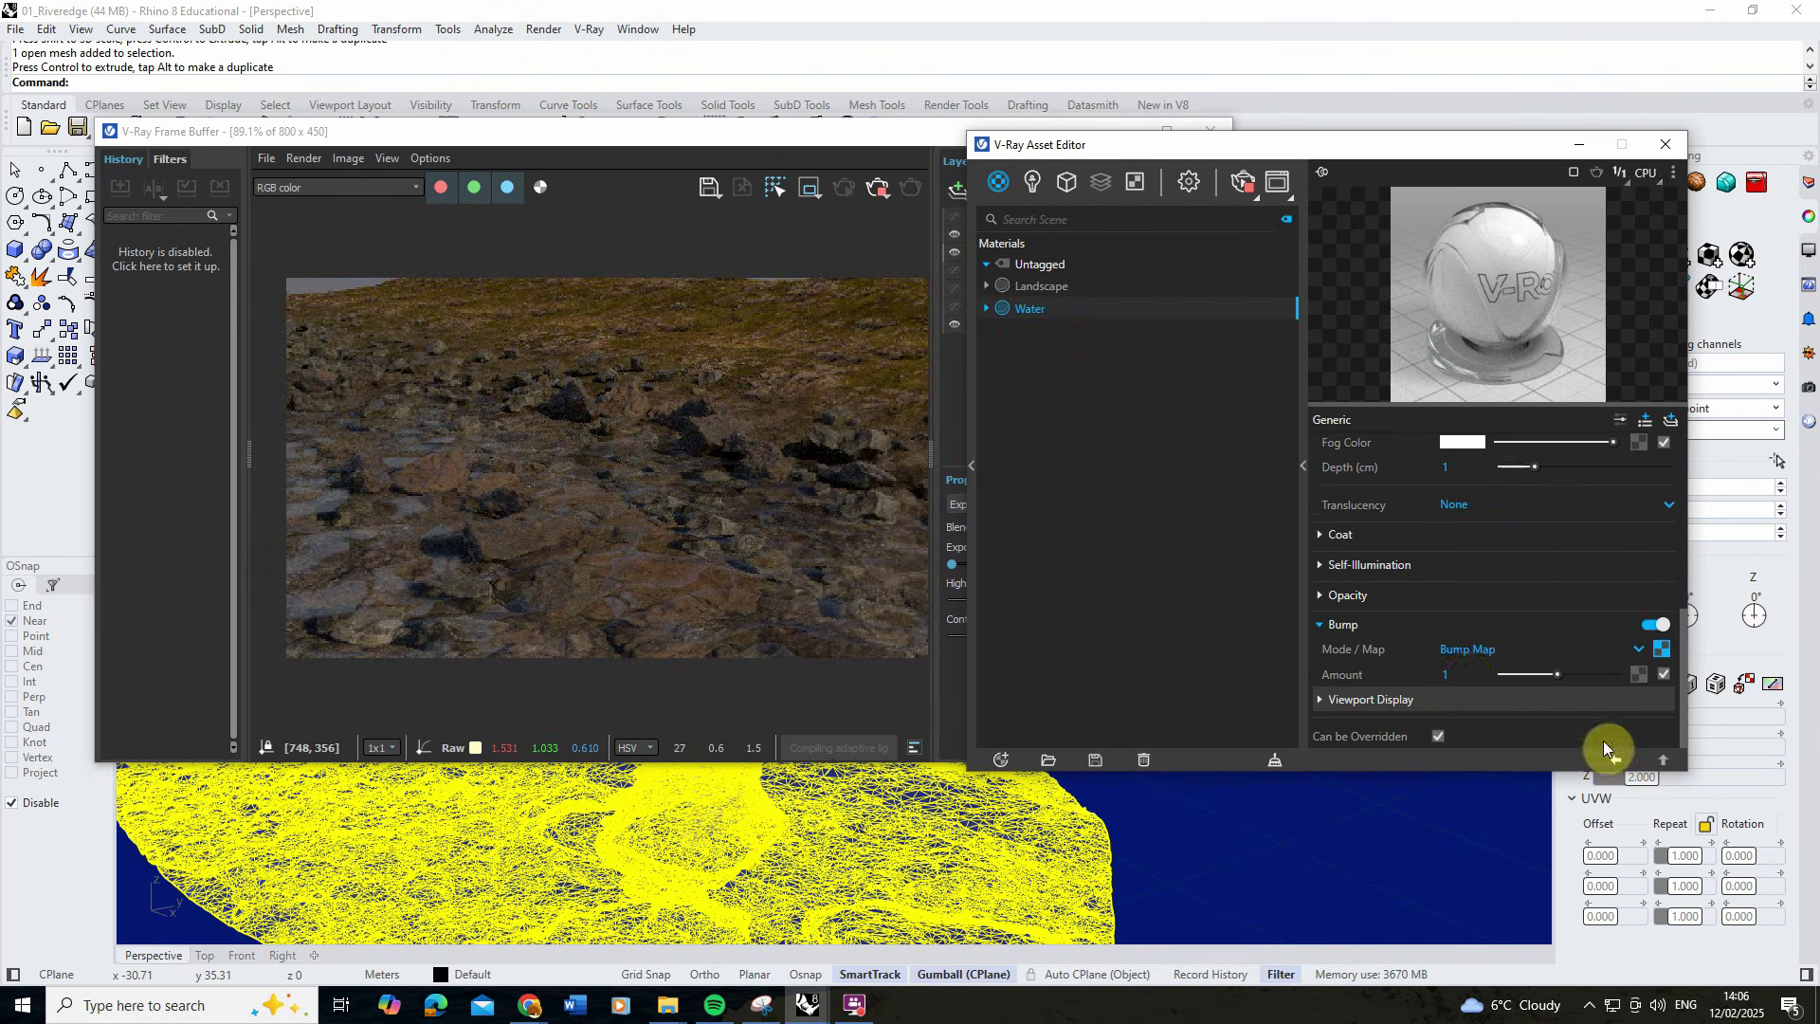
click(1448, 674)
text(0)
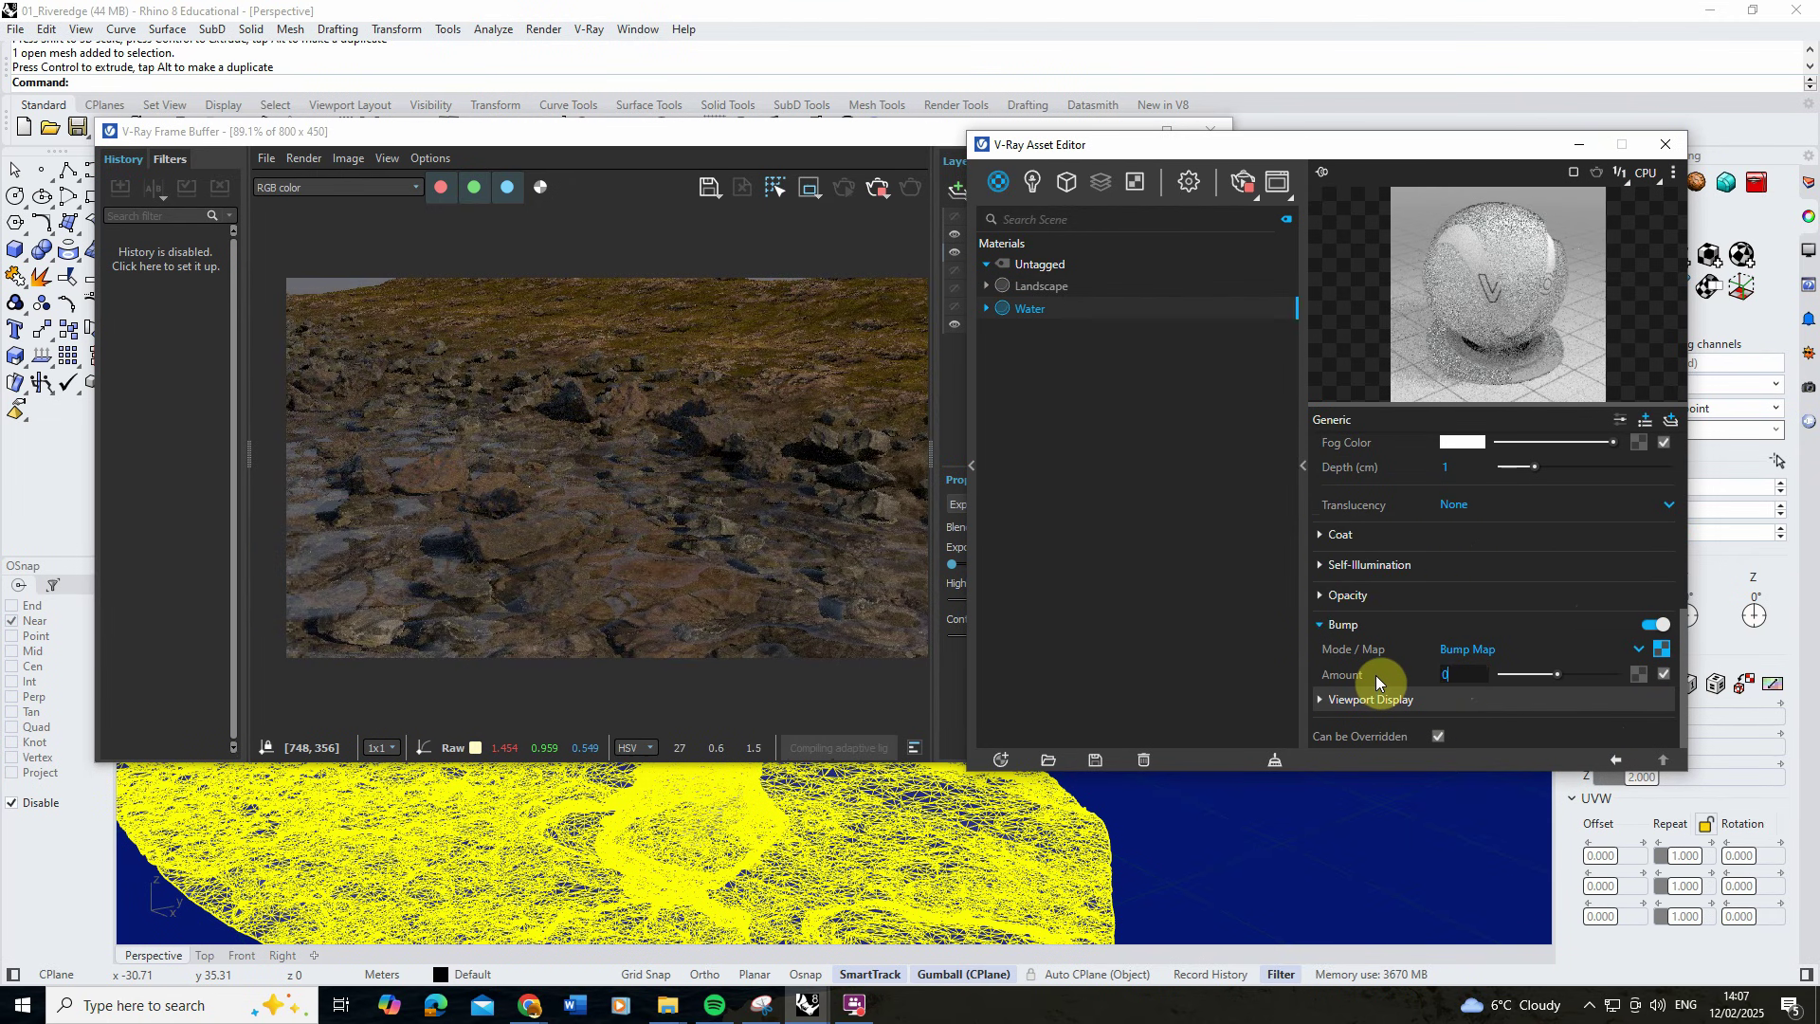
text(.2)
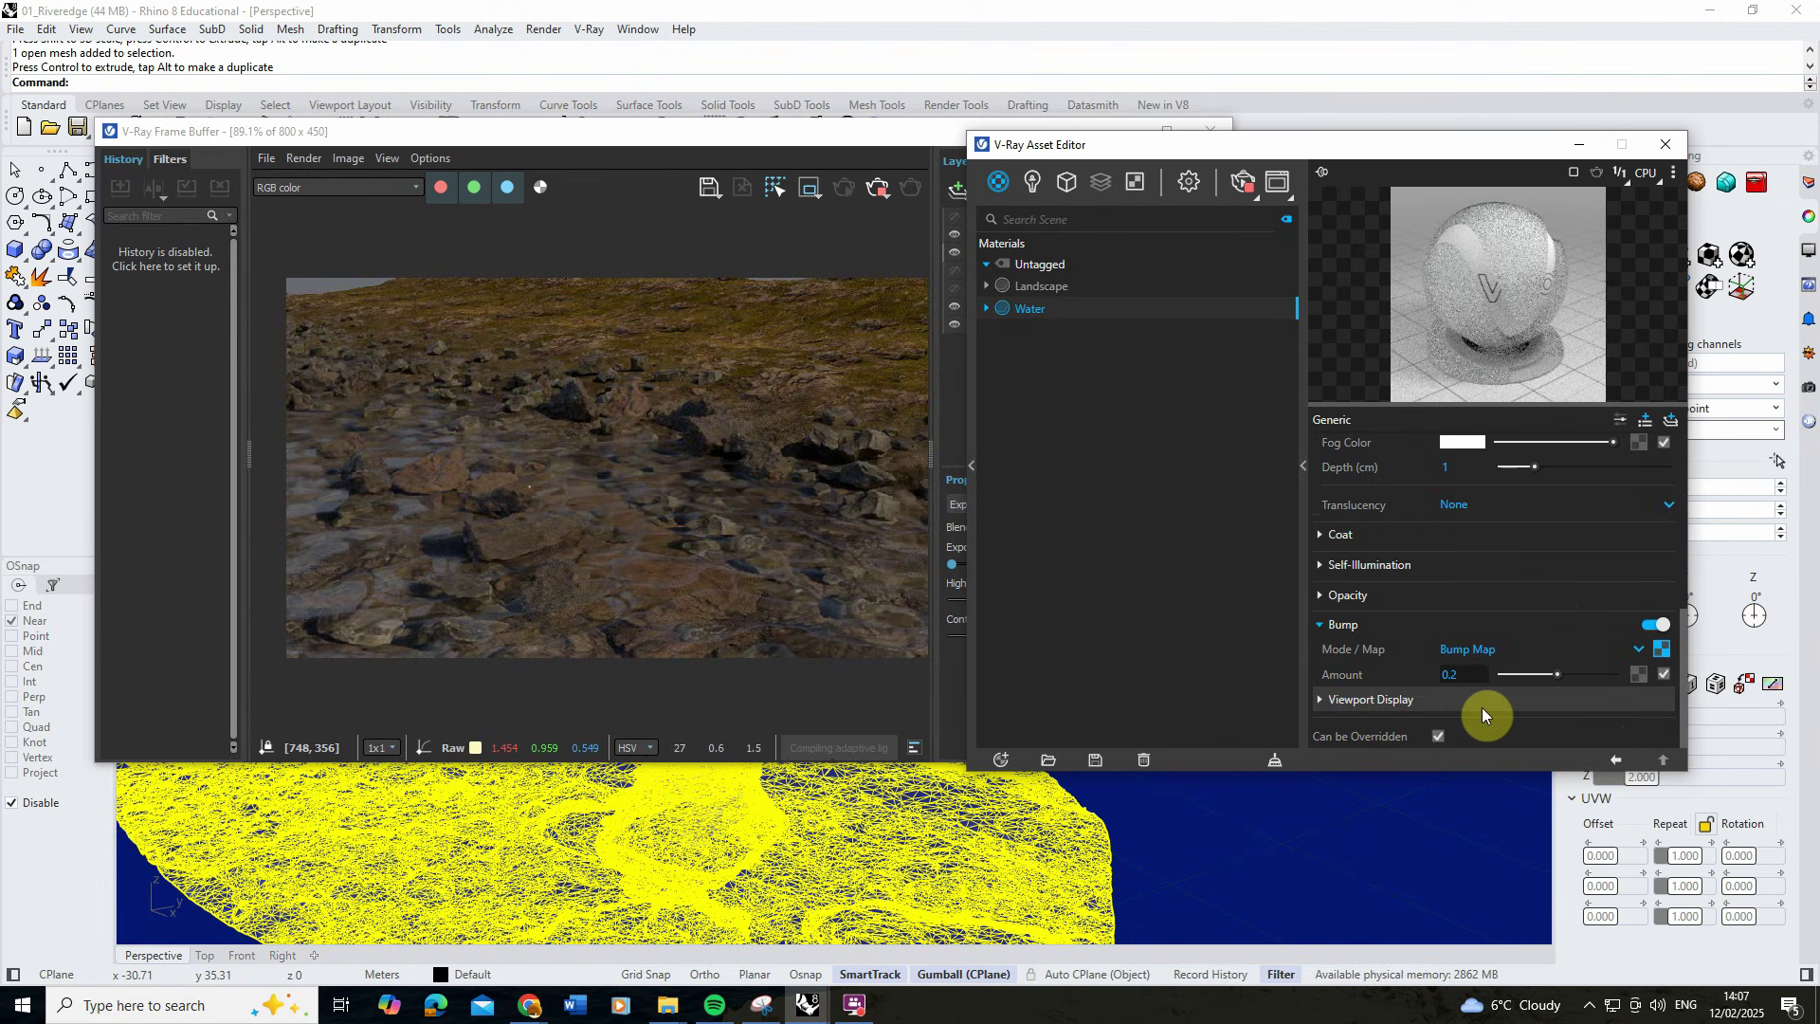
key(Return)
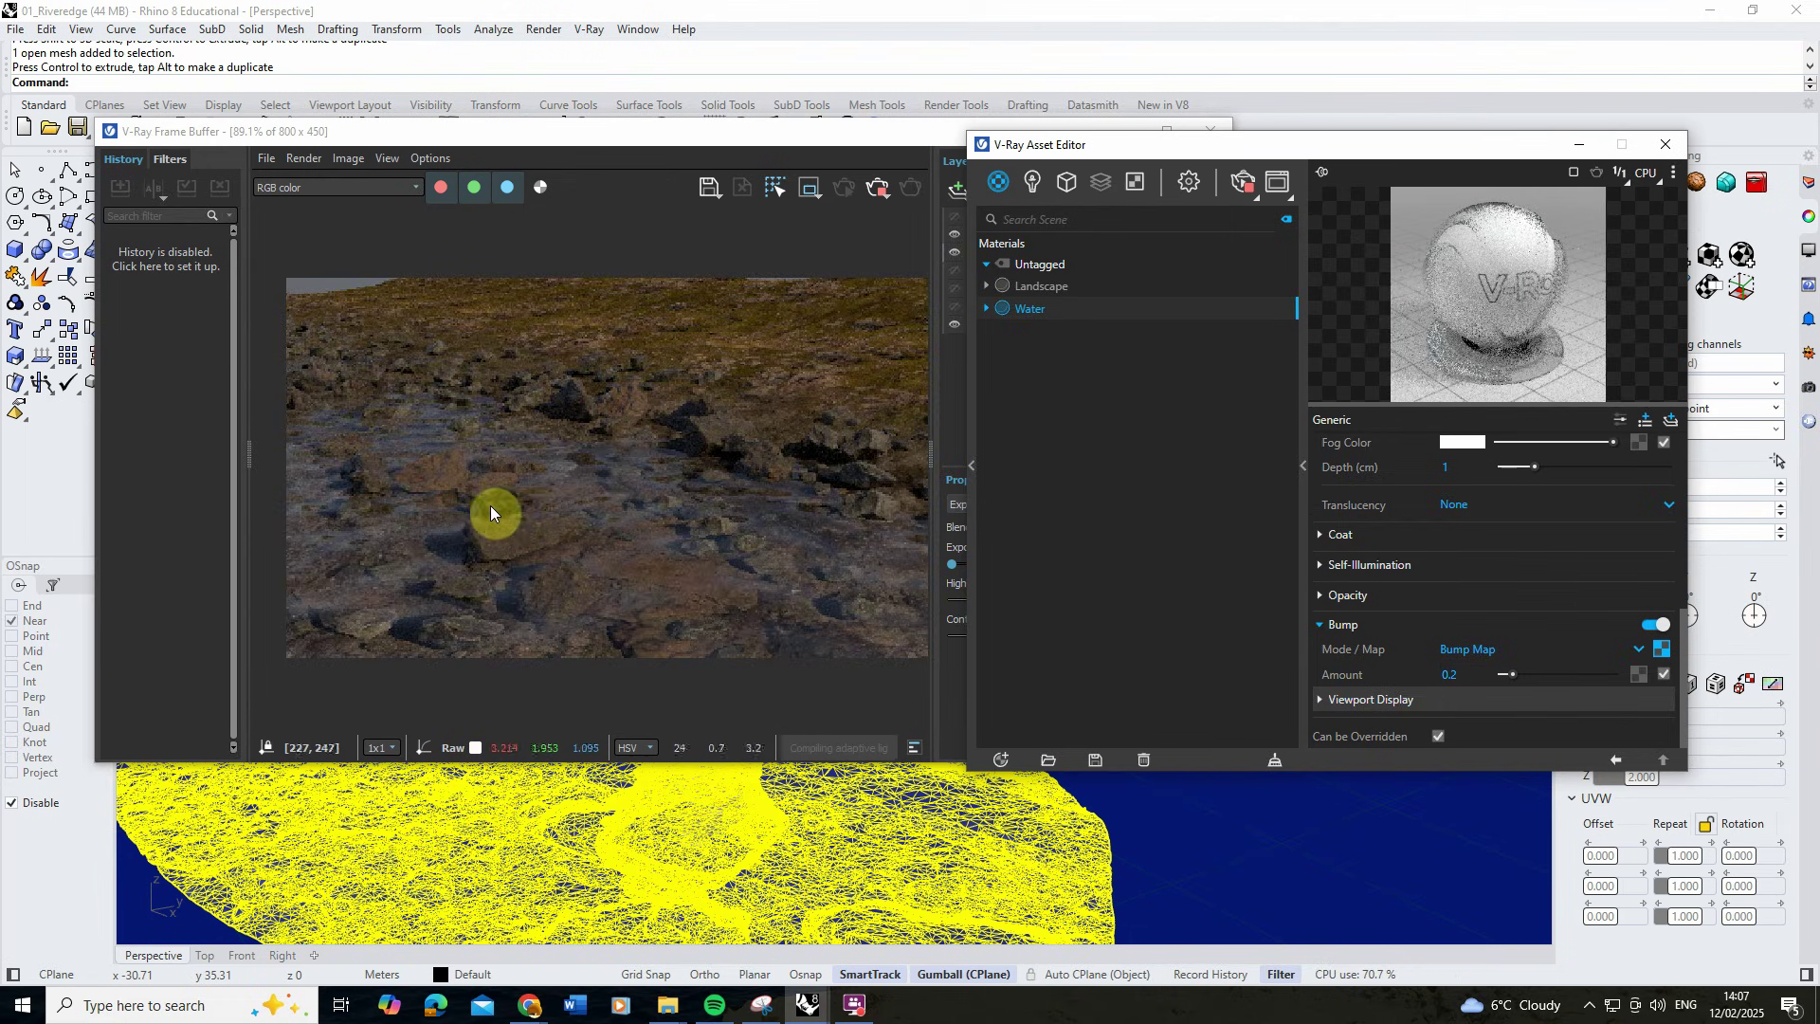
Set the size of the Noise B texture in the Water material's bump map to 0.005.
click(1663, 652)
click(1470, 560)
text(0.00)
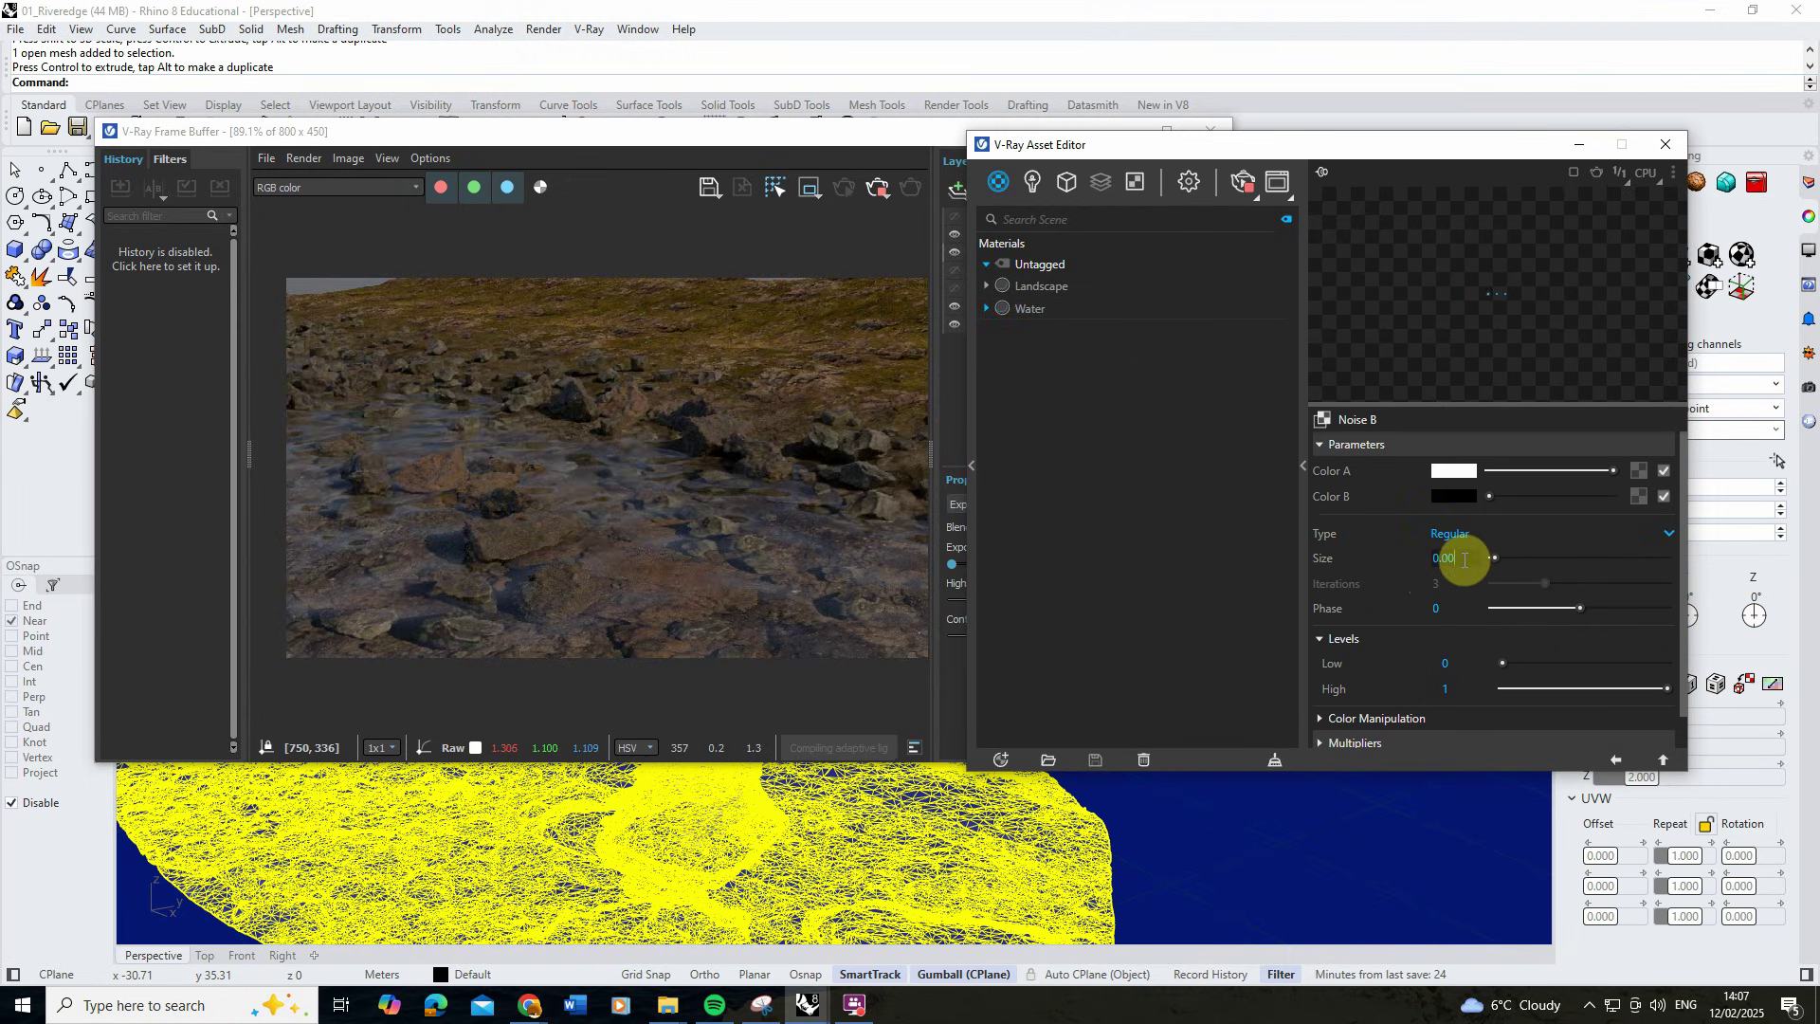
text(5)
key(Return)
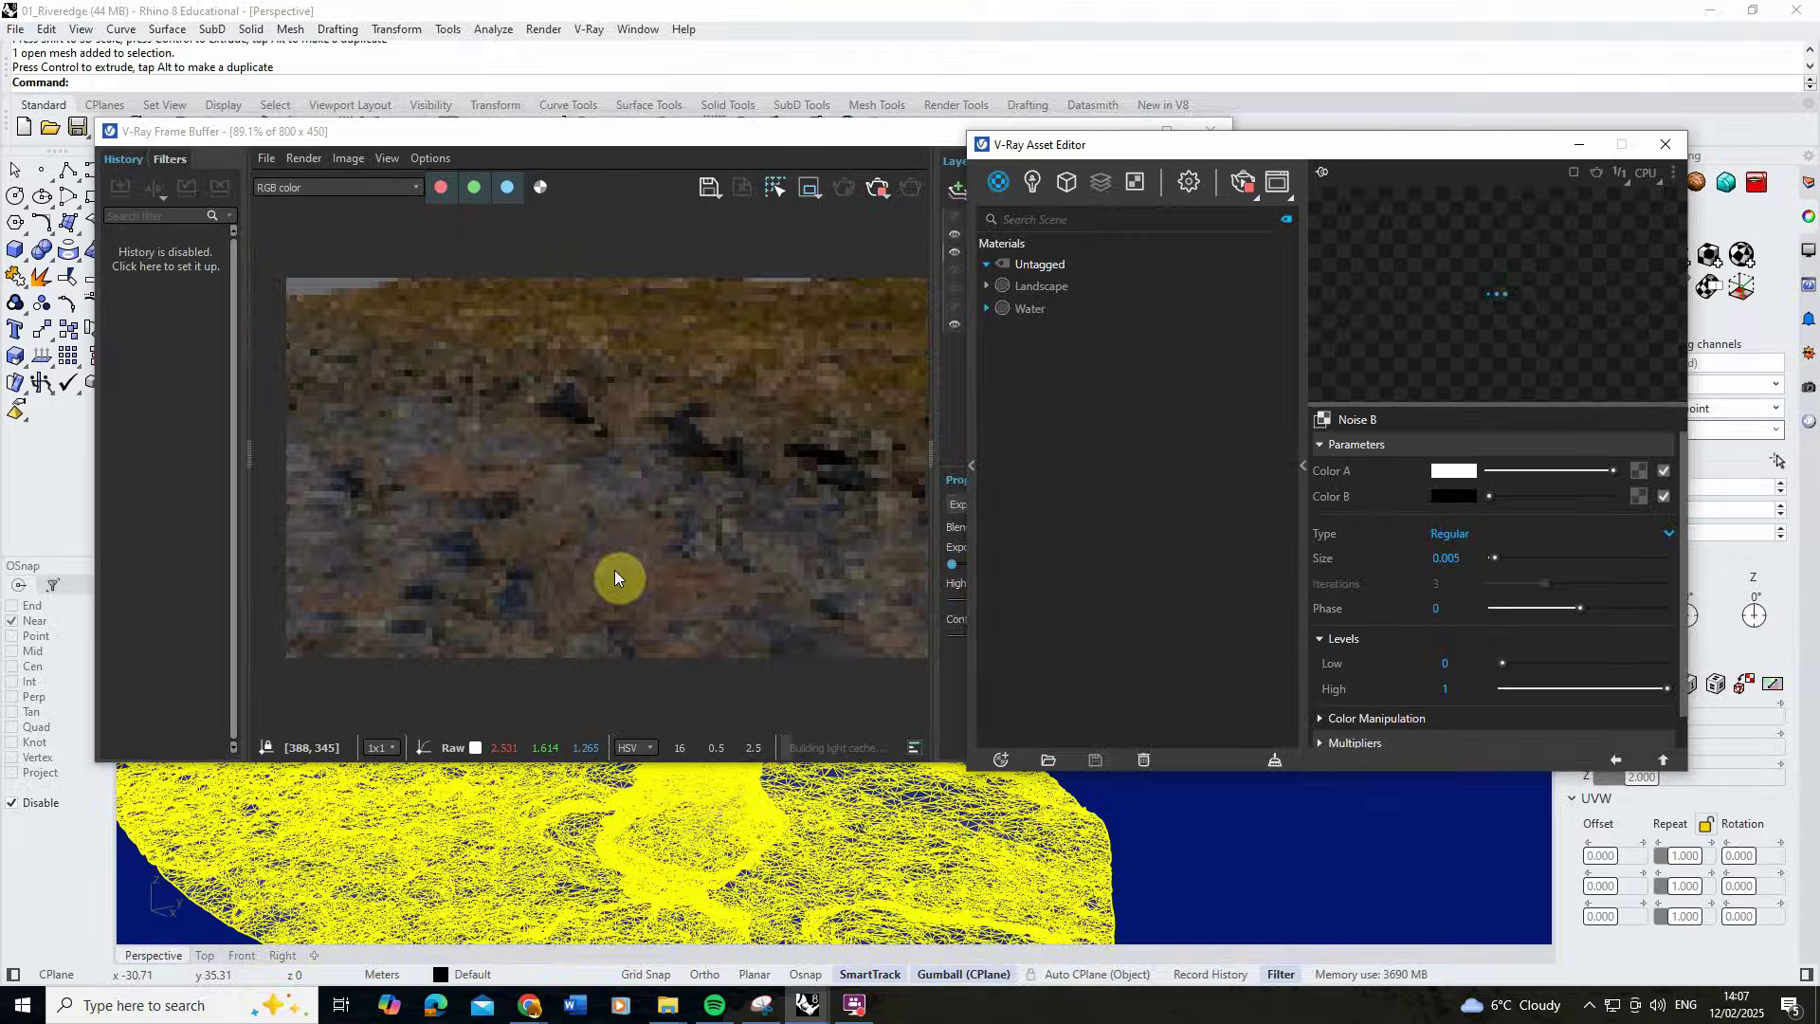
Set the Water material's bump amount to 0.05 and check the ripples from lower and higher camera angles in the interactive render.
click(1615, 759)
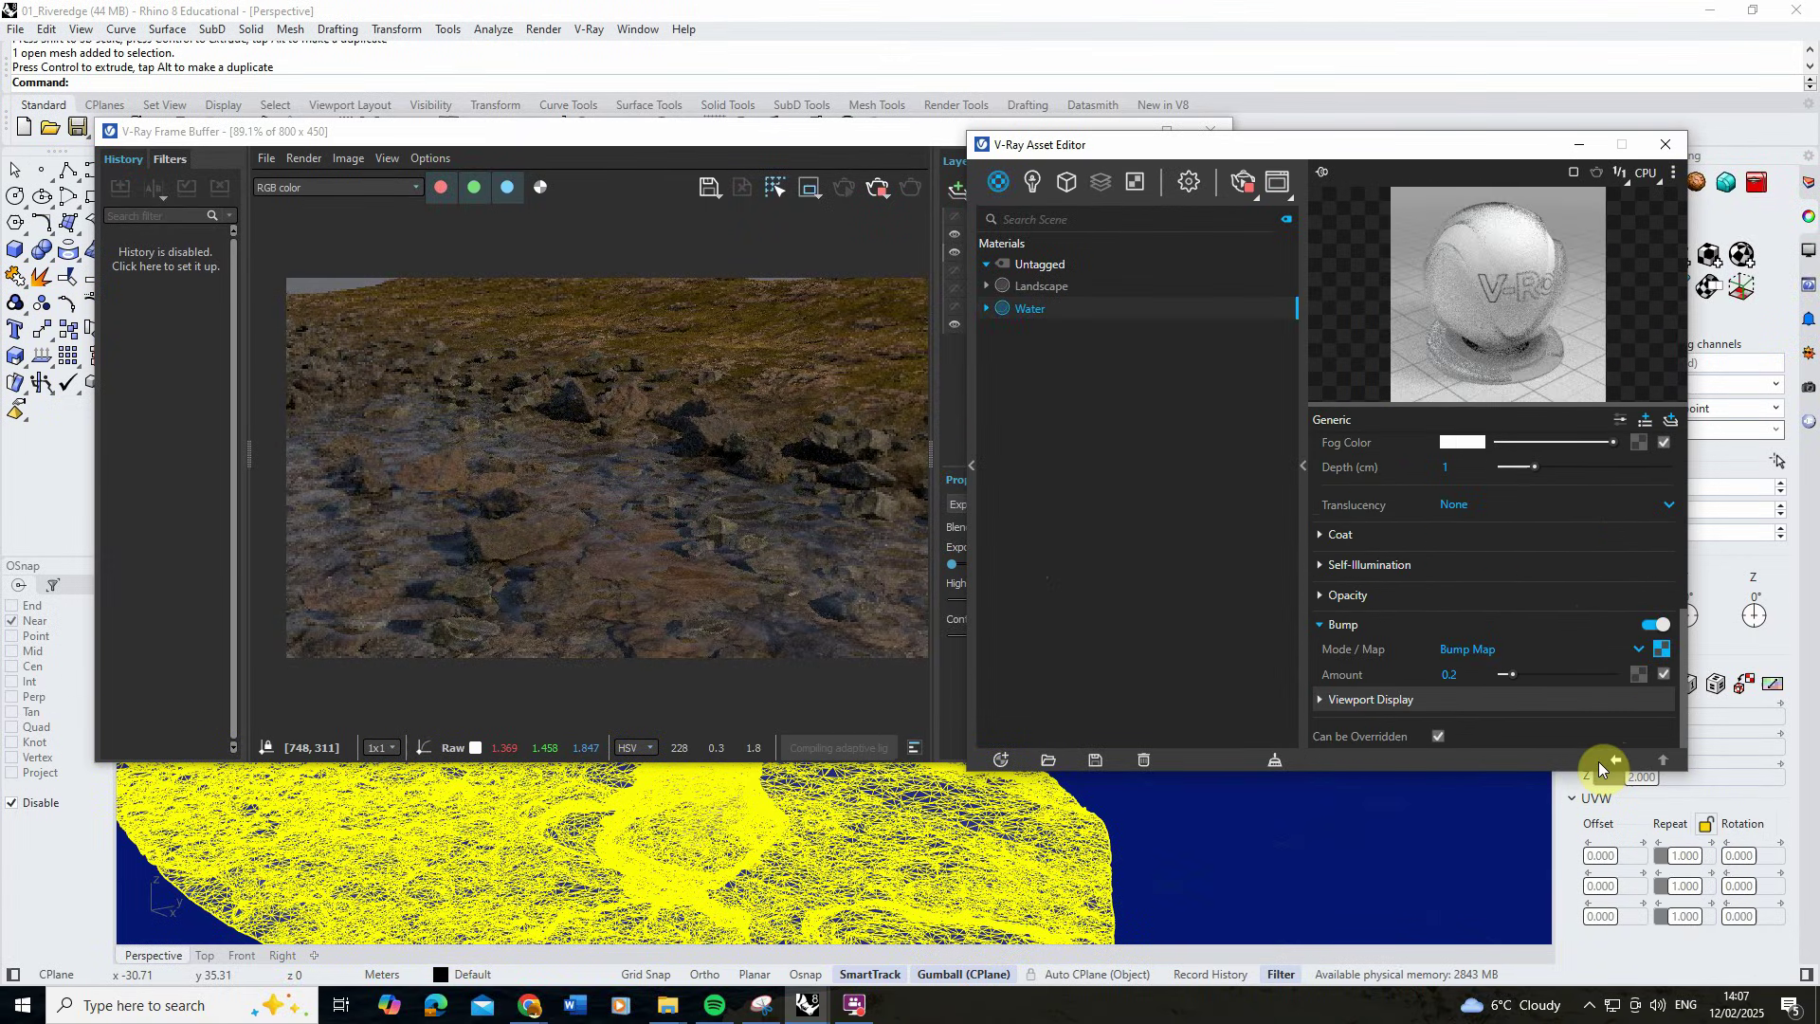
click(1461, 674)
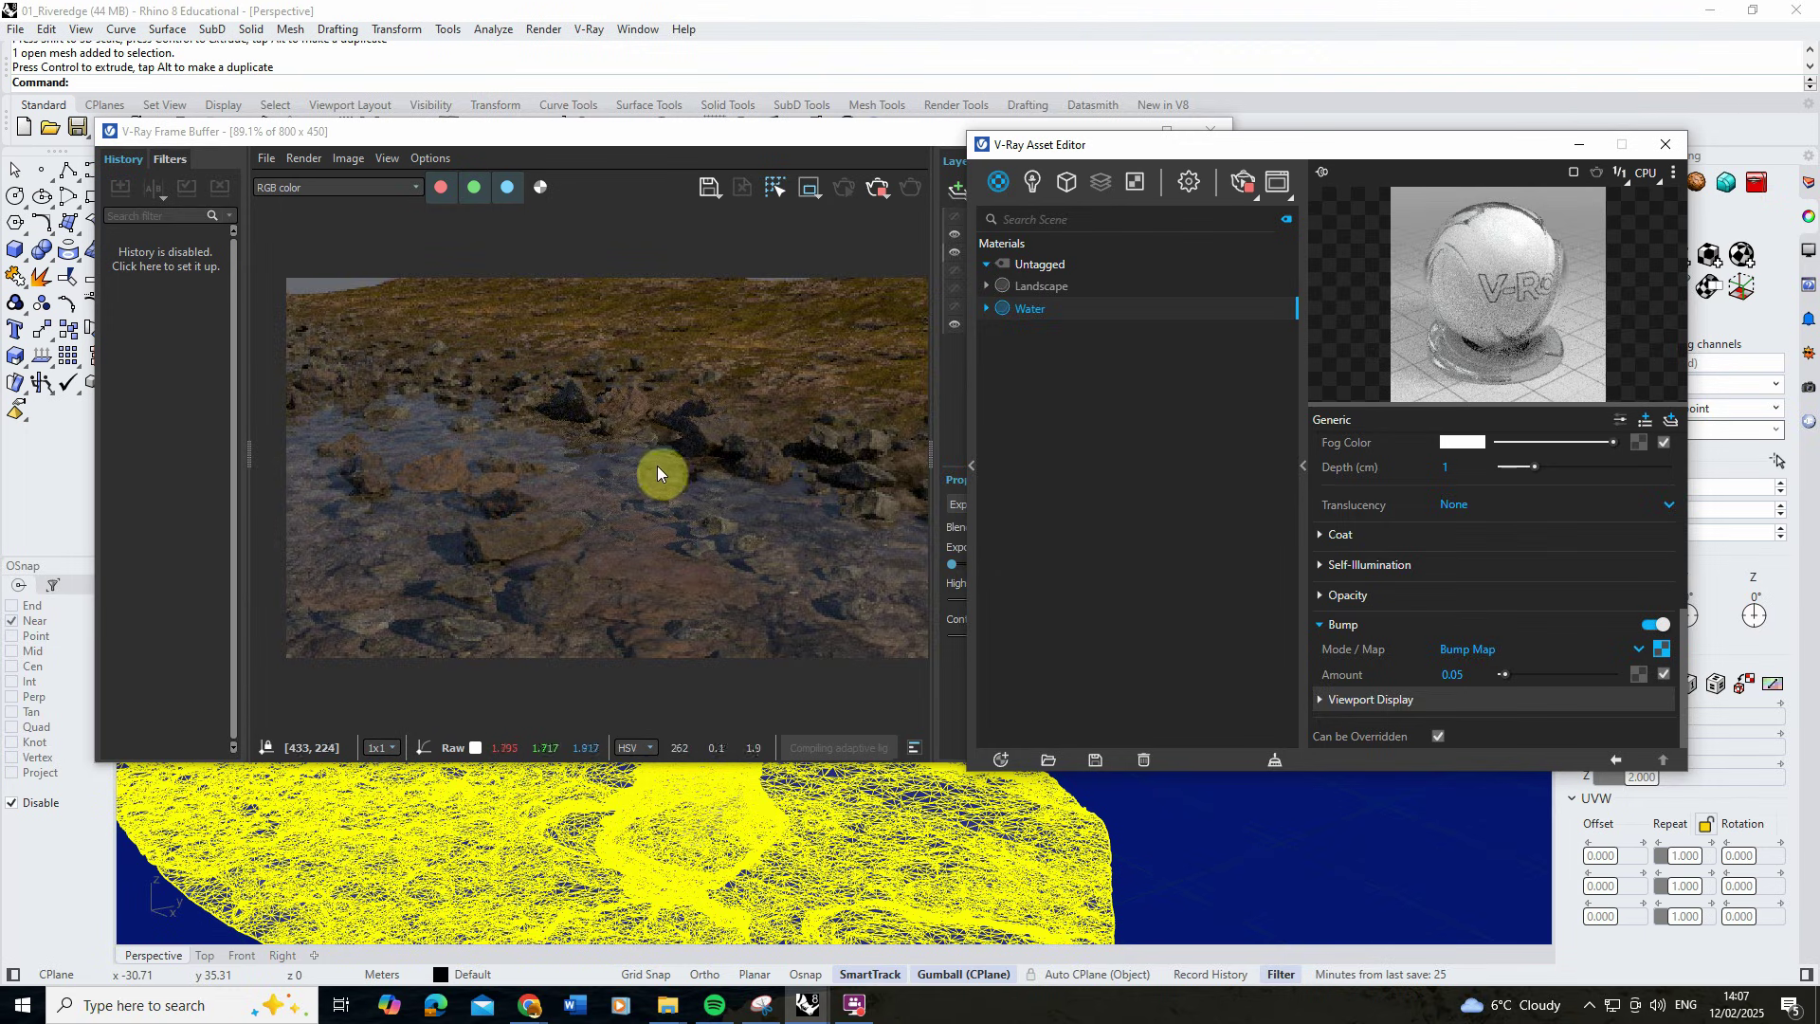
right_drag(901, 879, 896, 851)
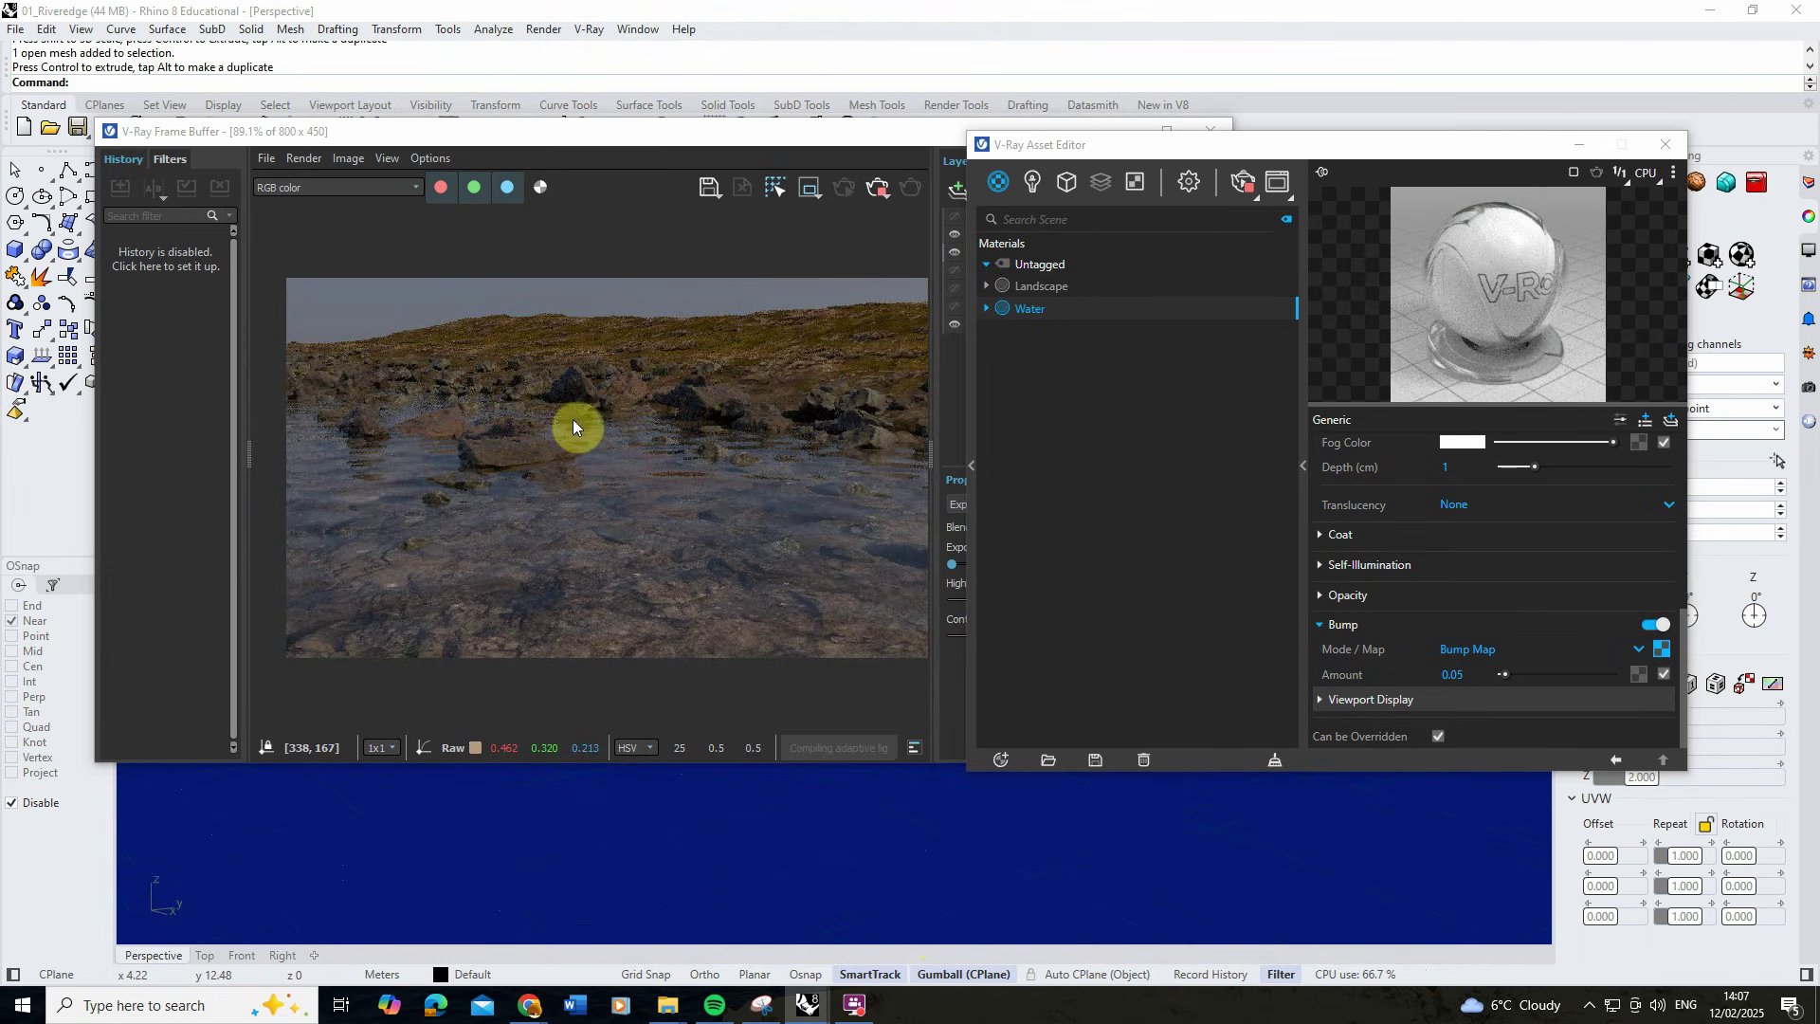
click(1188, 846)
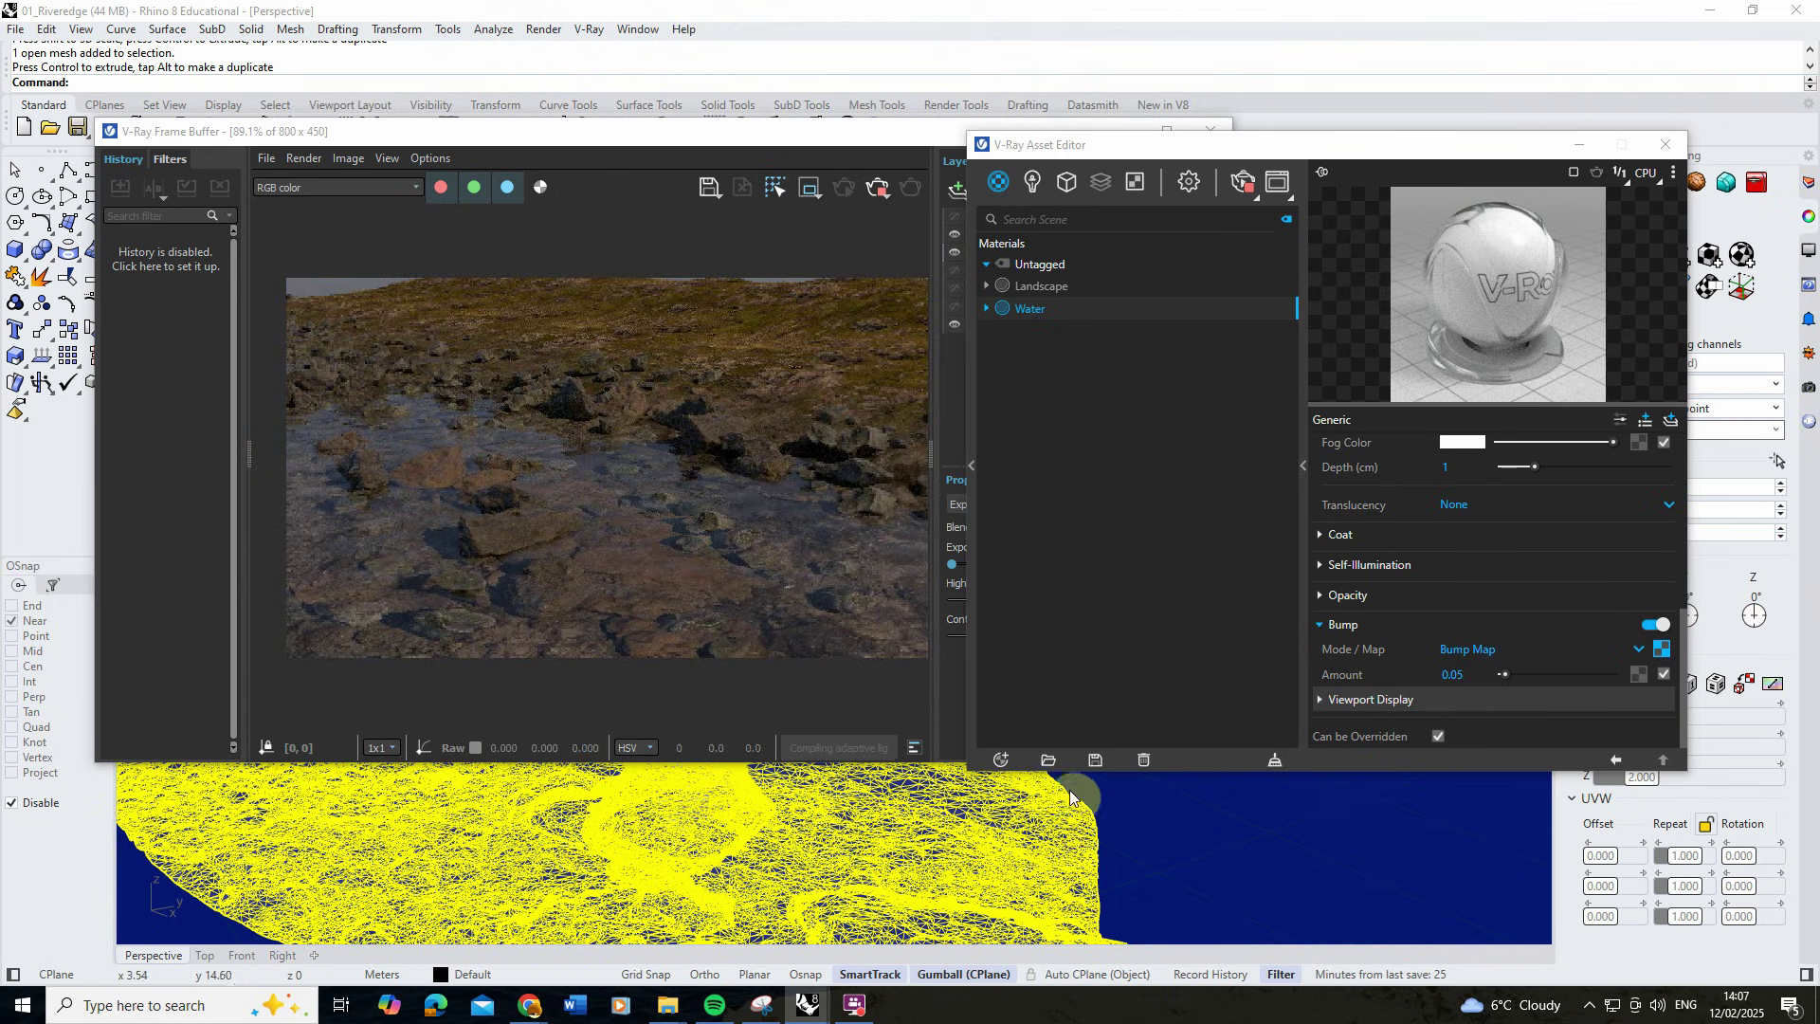
right_drag(1072, 796, 1157, 813)
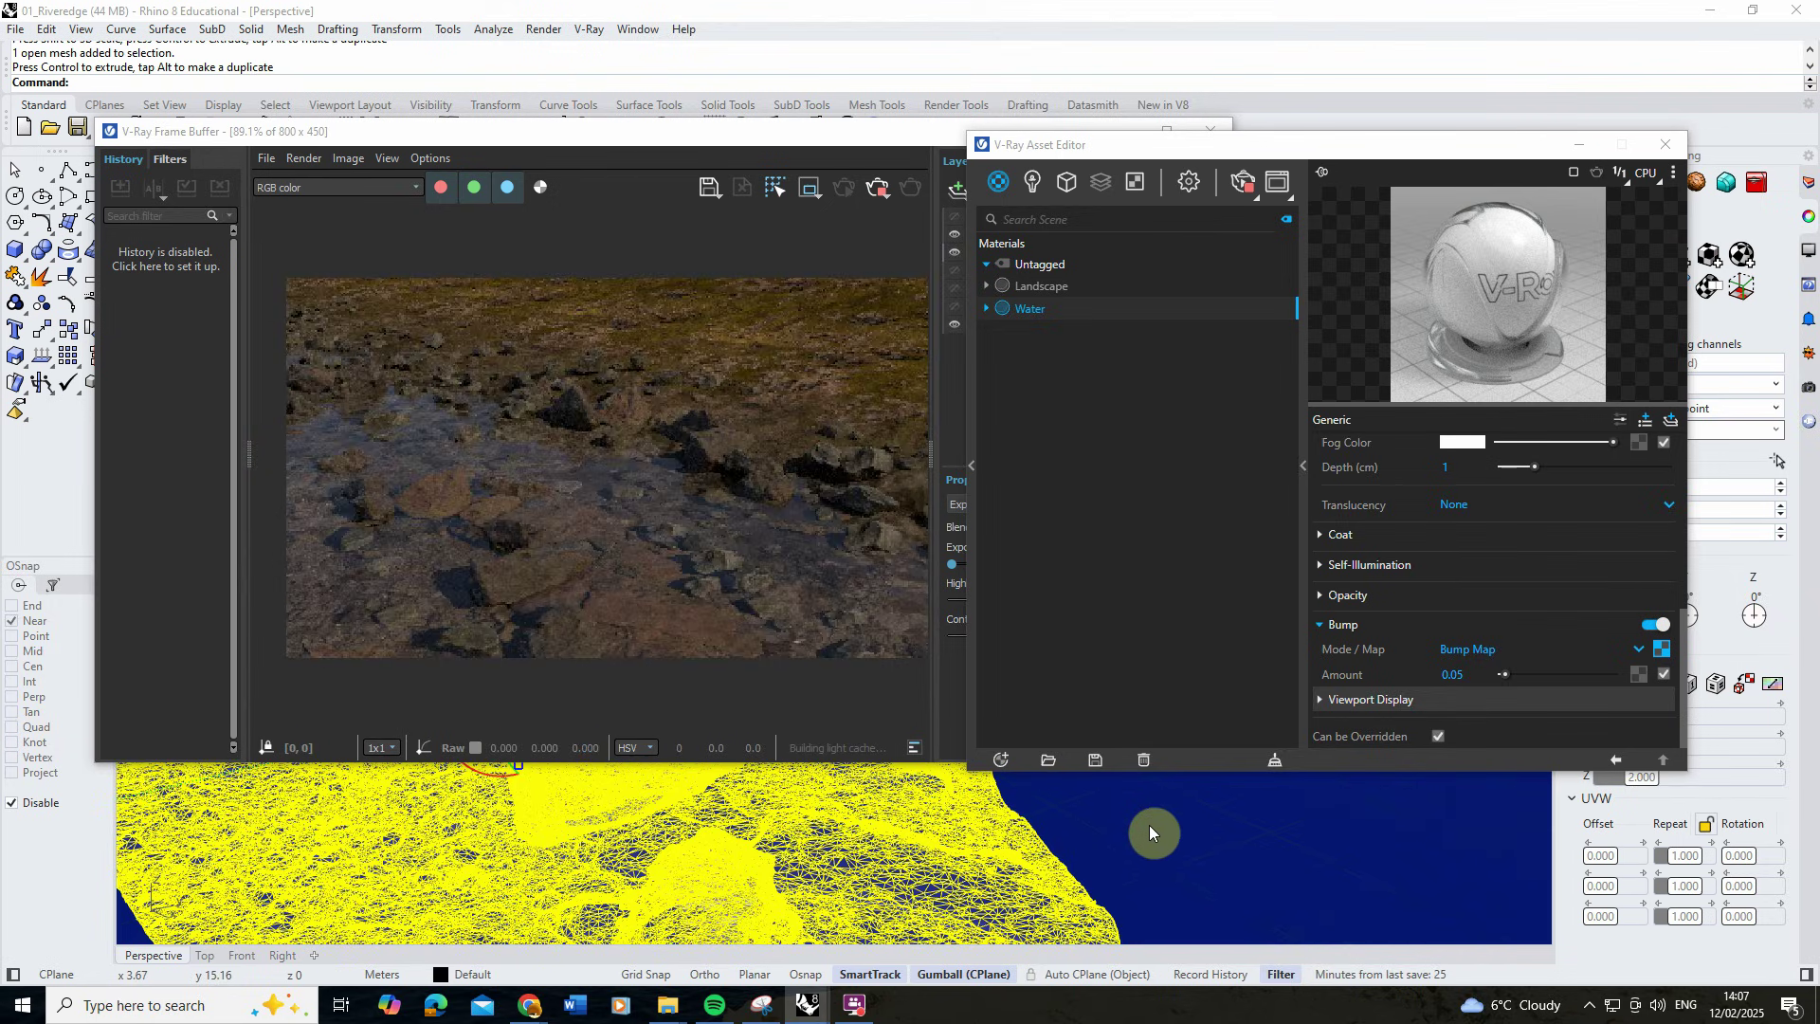